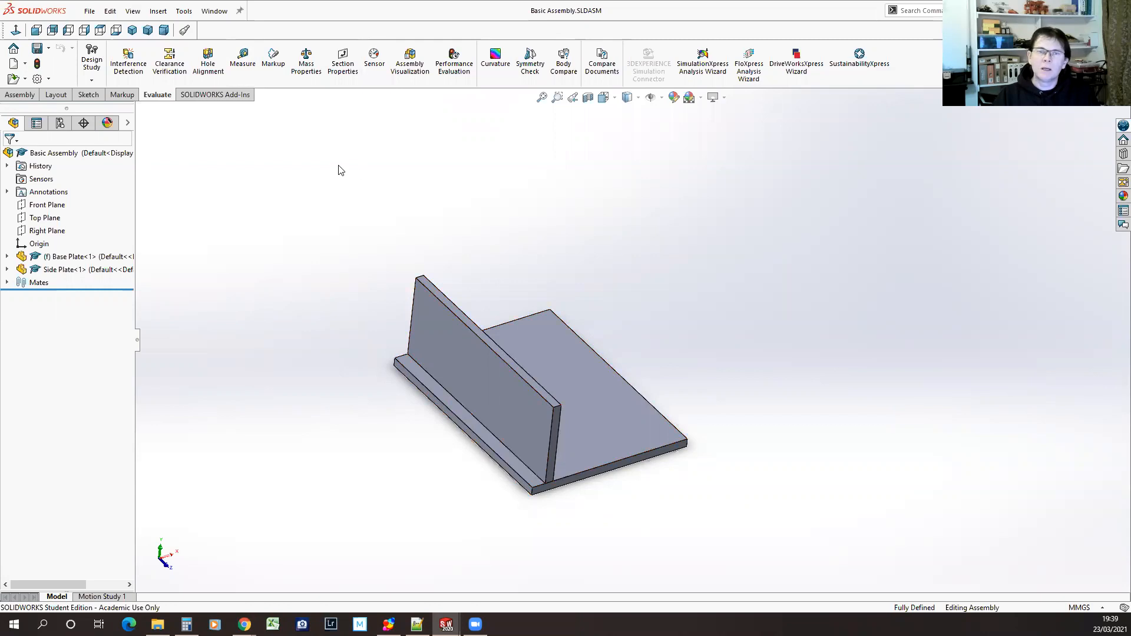
Open the side plate part from the assembly in its own window and view it face-on with nothing selected
click(434, 323)
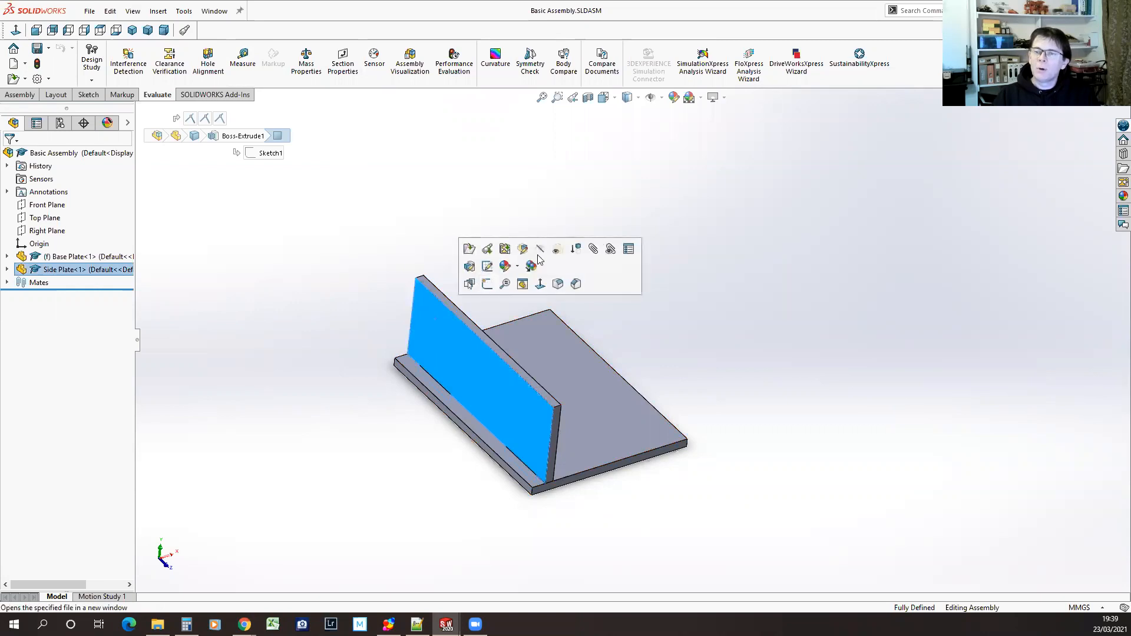
click(469, 250)
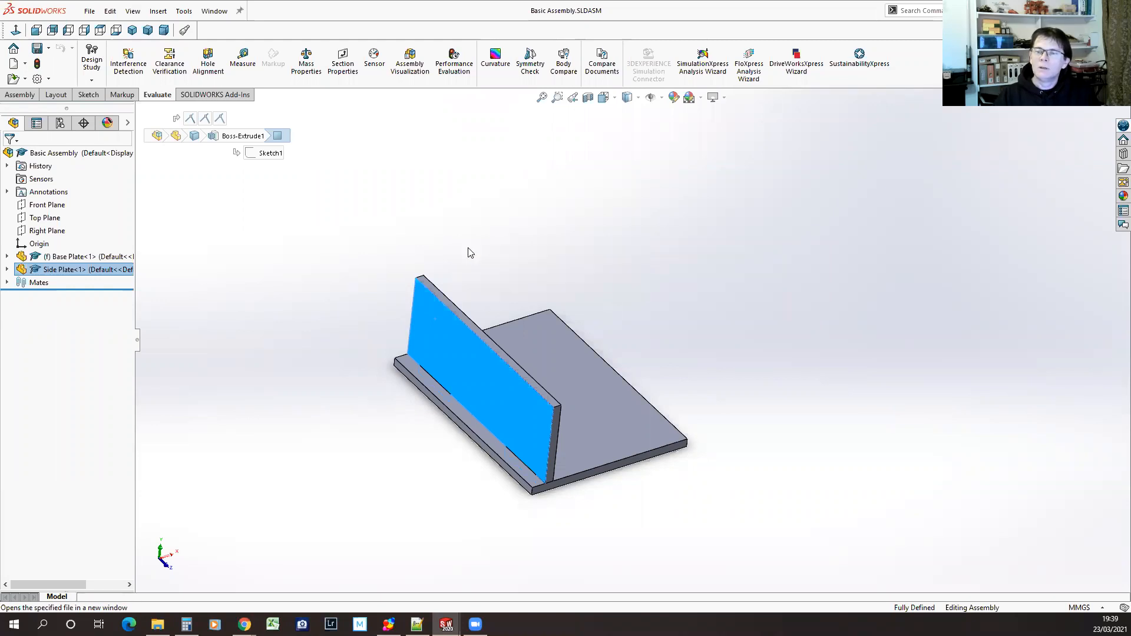
drag(602, 305, 589, 348)
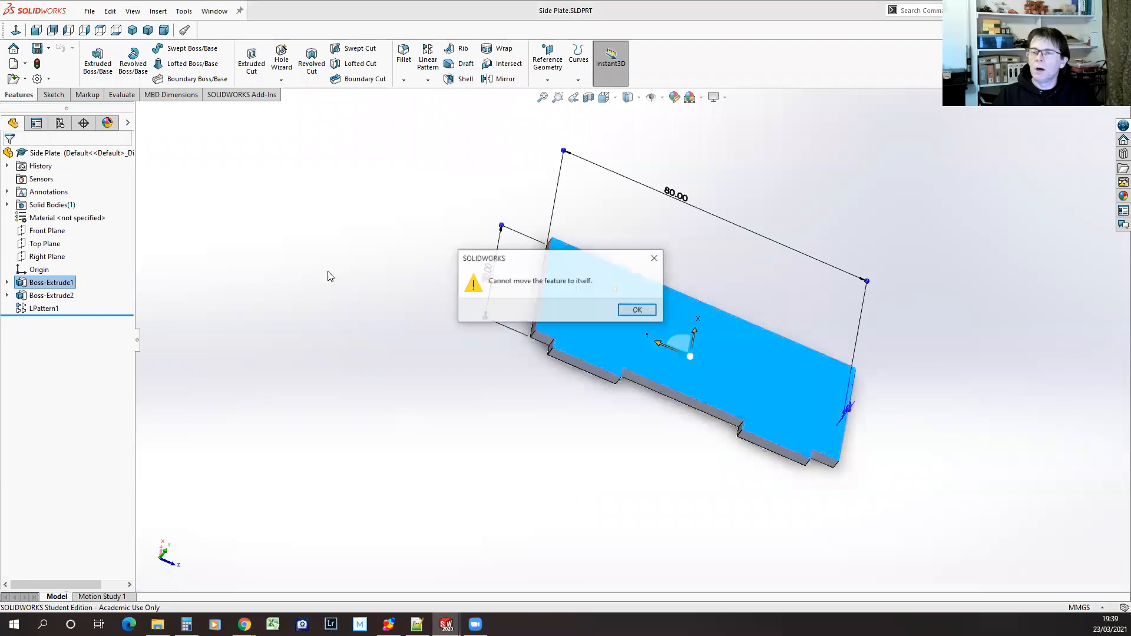
click(637, 310)
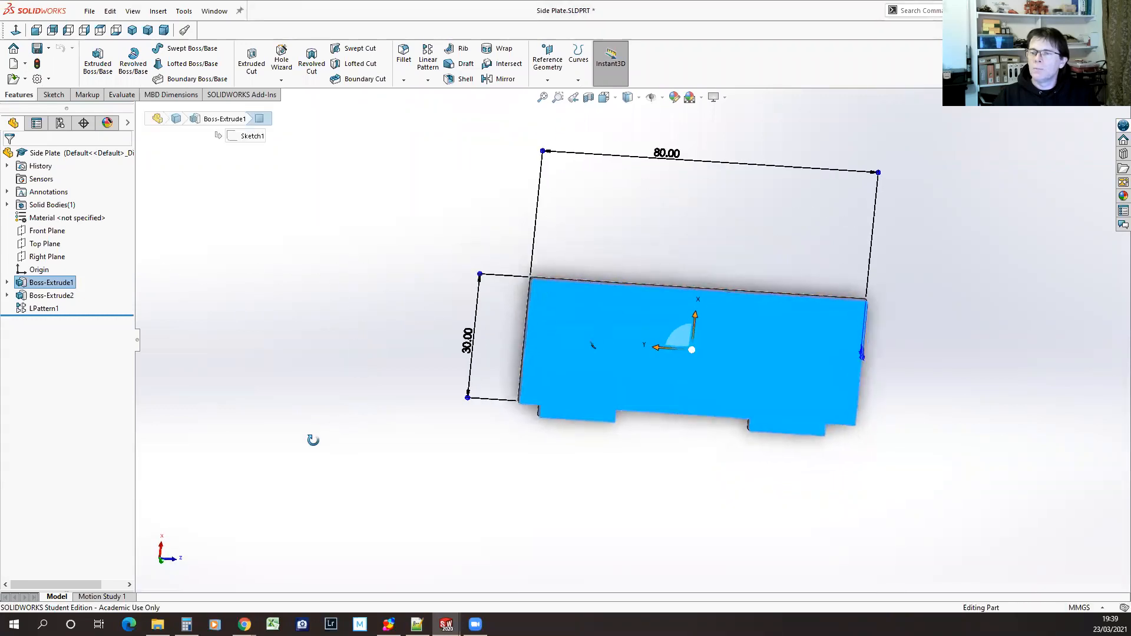
middle_drag(918, 373, 934, 348)
click(690, 460)
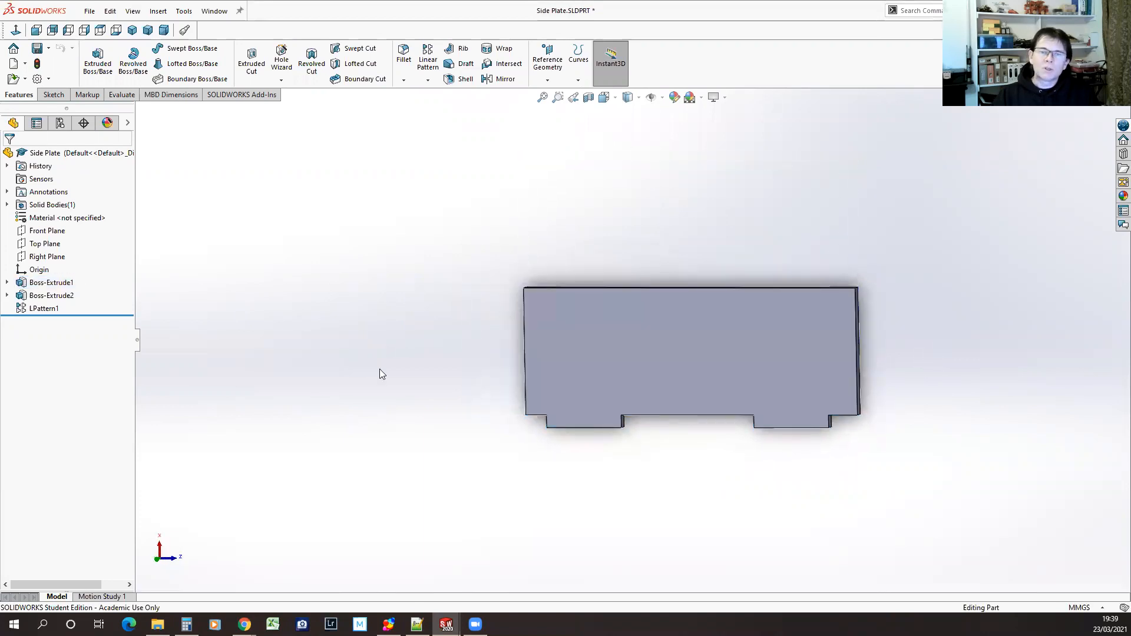
Roll the side plate's history back to Boss-Extrude1 and step it forward through Boss-Extrude2 and LPattern1 to review the build
click(51, 284)
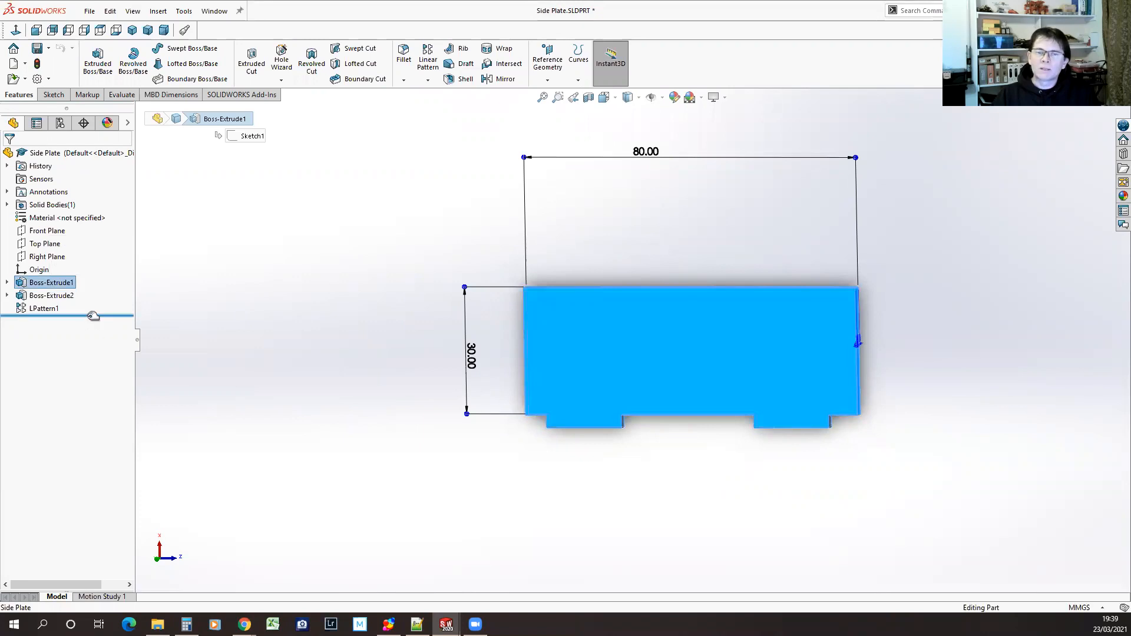
drag(93, 315, 85, 296)
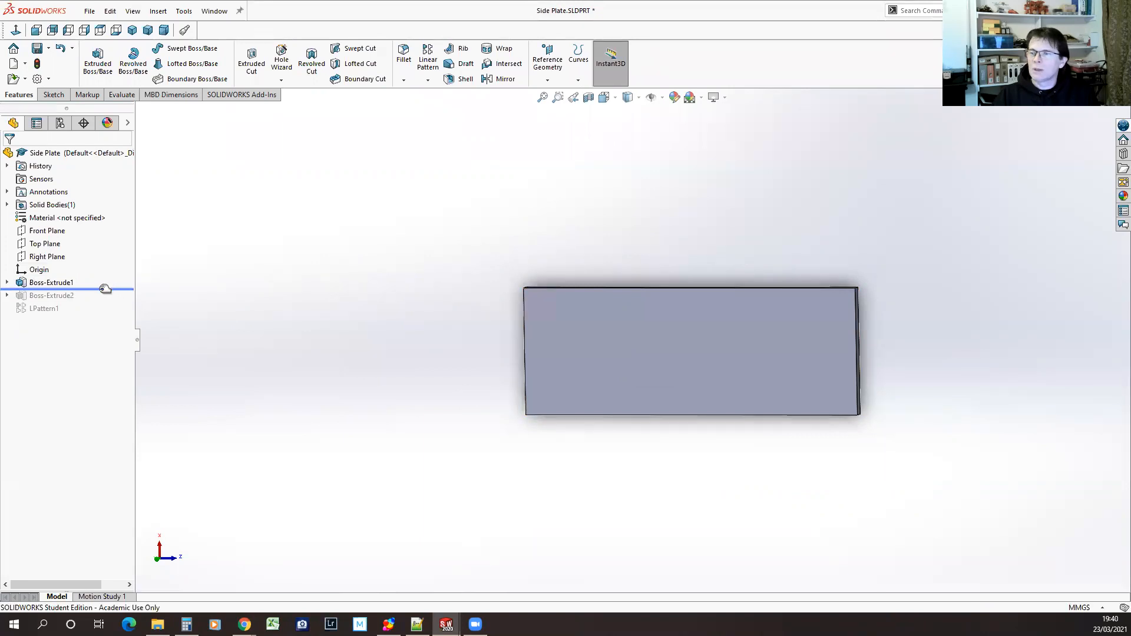
middle_drag(462, 371, 419, 399)
drag(108, 287, 105, 300)
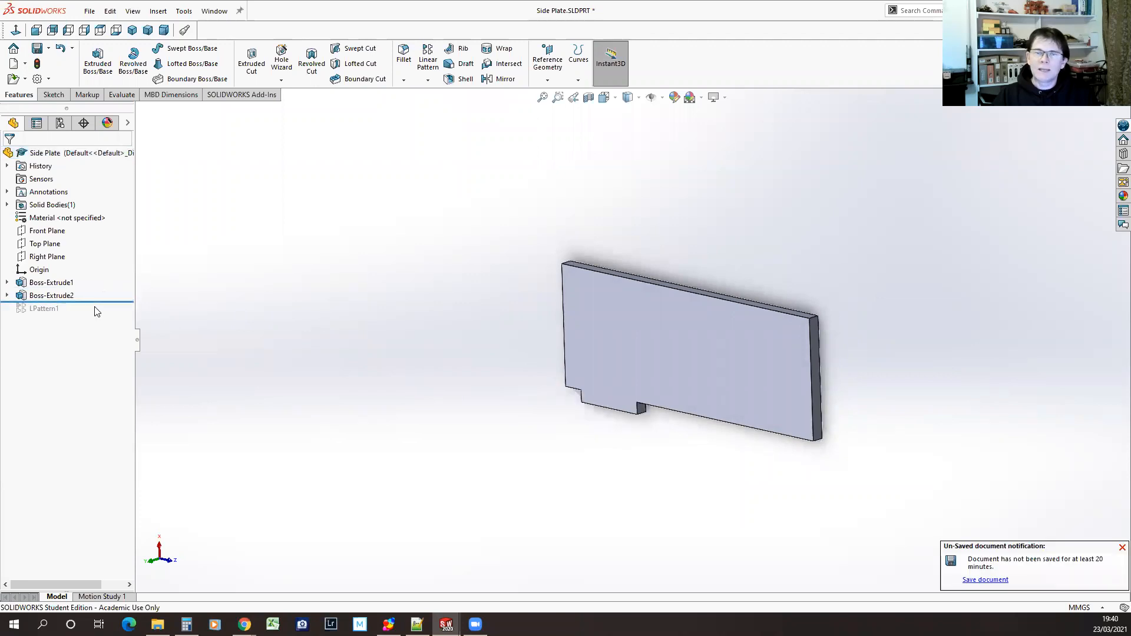
drag(100, 301, 131, 314)
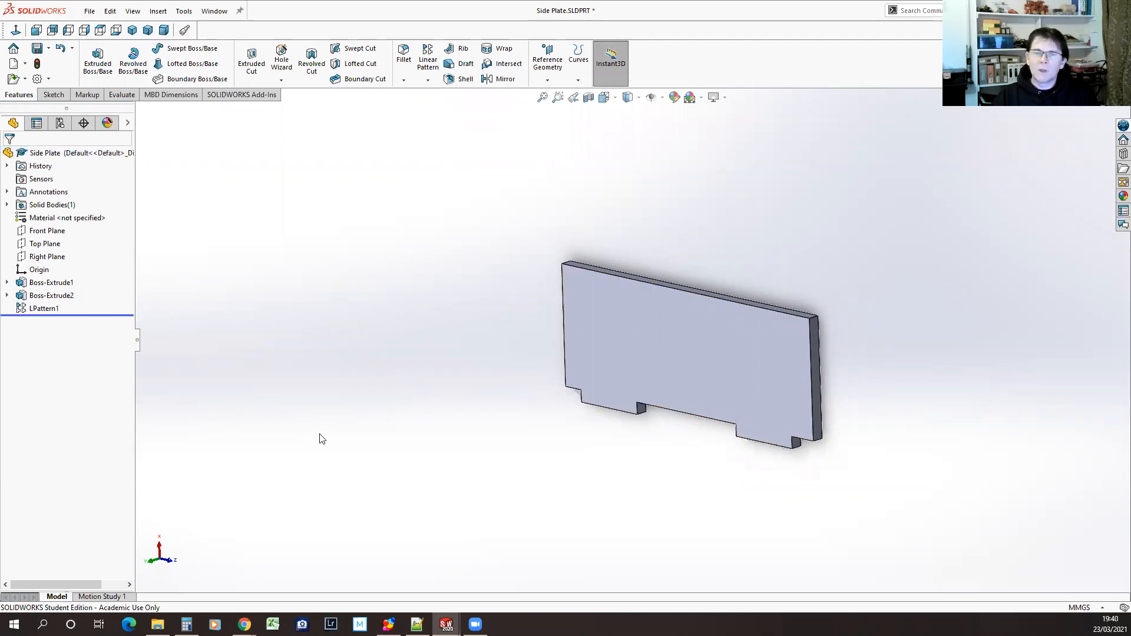
Examine the dimensions of the side plate's linear pattern and of its Boss-Extrude2 tab
click(97, 310)
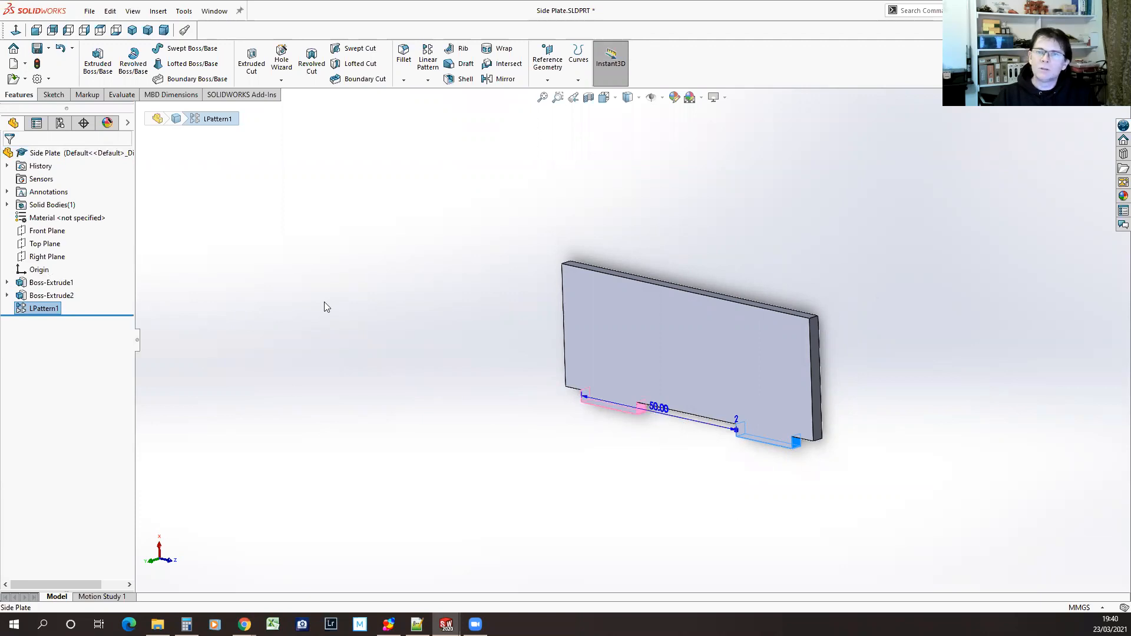
click(50, 296)
middle_drag(528, 446, 588, 457)
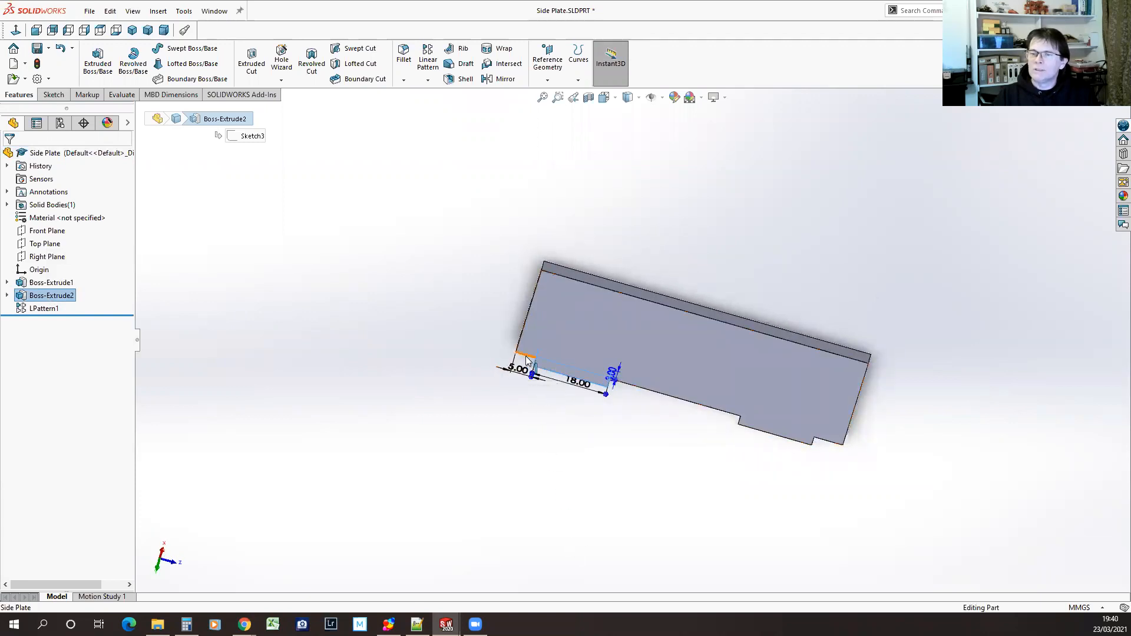
mouse_move(652, 436)
middle_down()
mouse_move(637, 340)
mouse_move(666, 253)
mouse_move(626, 253)
mouse_move(641, 338)
mouse_move(655, 286)
mouse_move(662, 374)
mouse_move(614, 404)
mouse_move(646, 430)
middle_up()
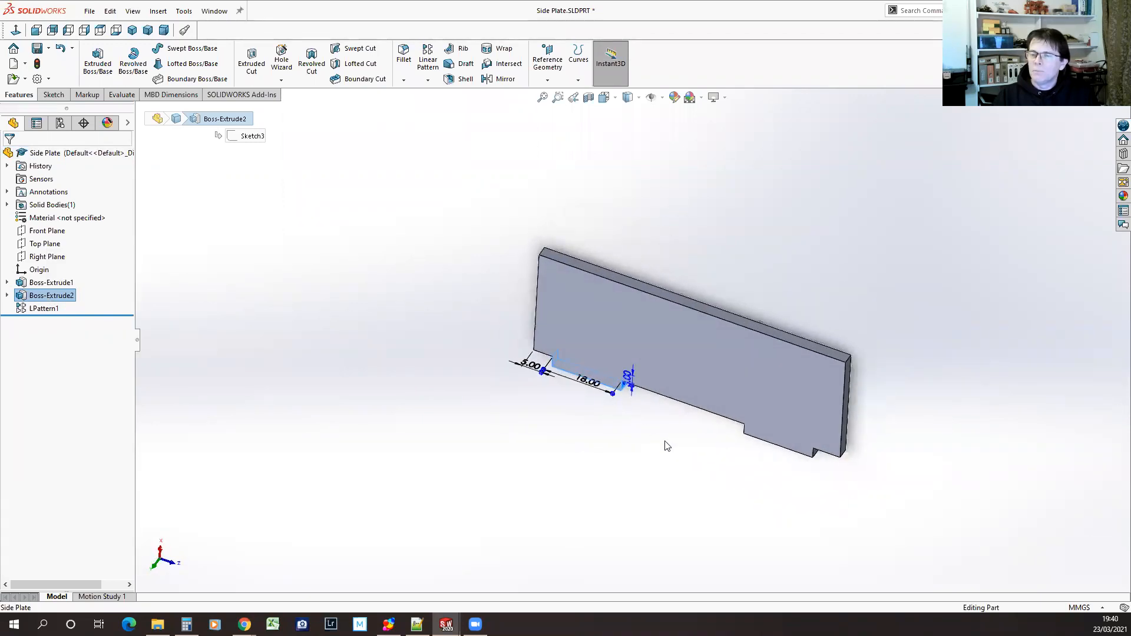
click(666, 446)
Switch to the Base Plate part and review the linear pattern that repeats its slot
click(213, 11)
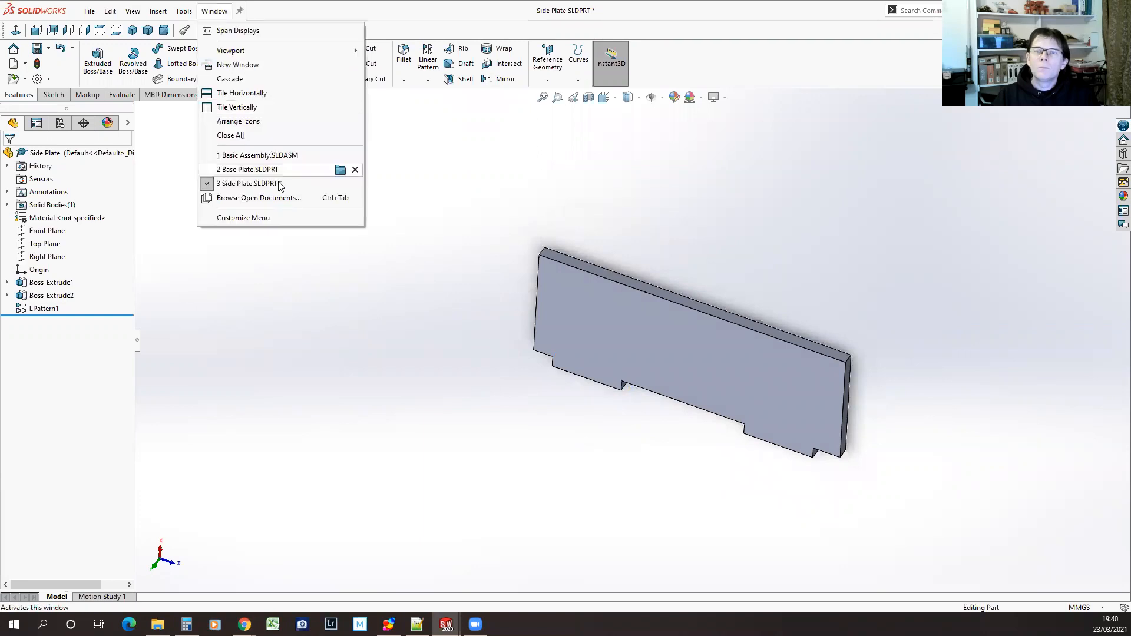
click(255, 170)
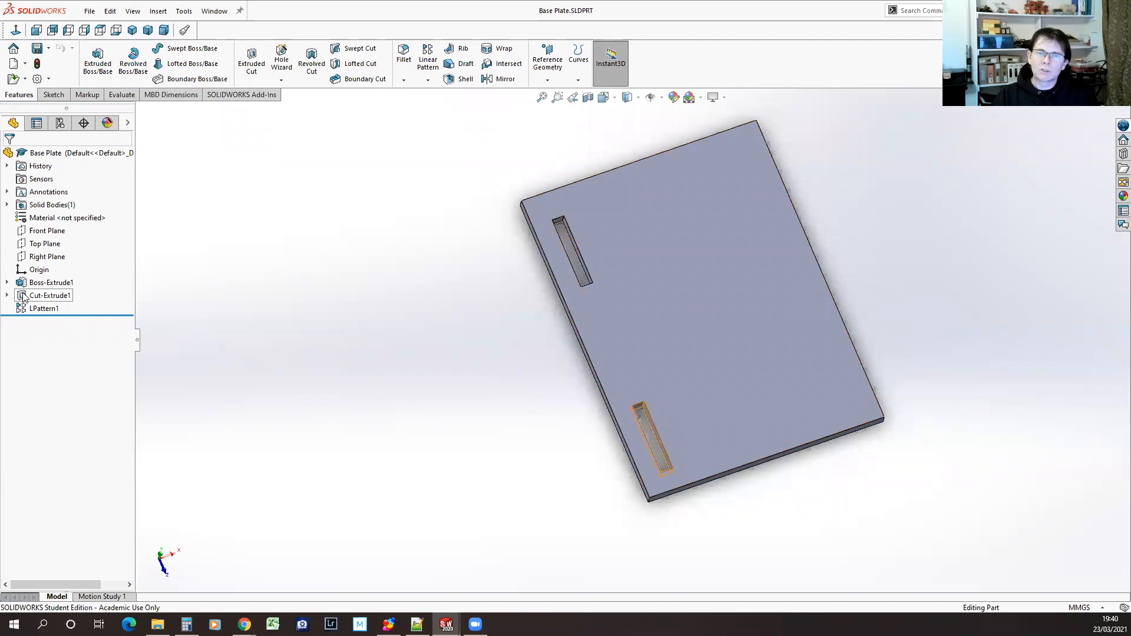
mouse_move(88, 315)
mouse_down()
mouse_move(89, 303)
mouse_move(88, 316)
mouse_up()
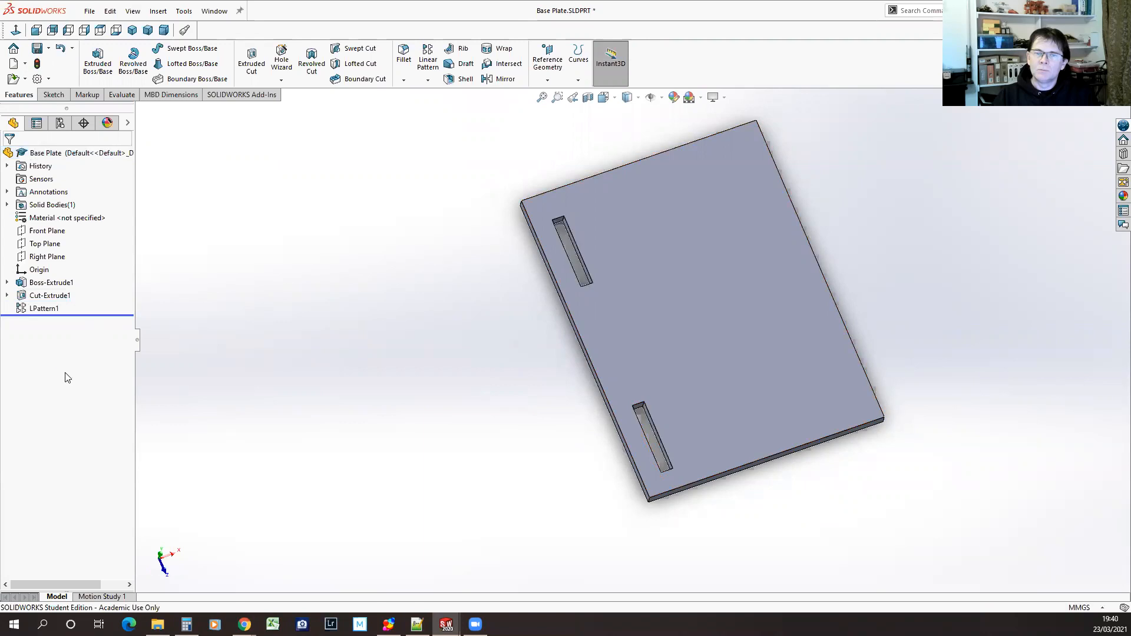
click(19, 310)
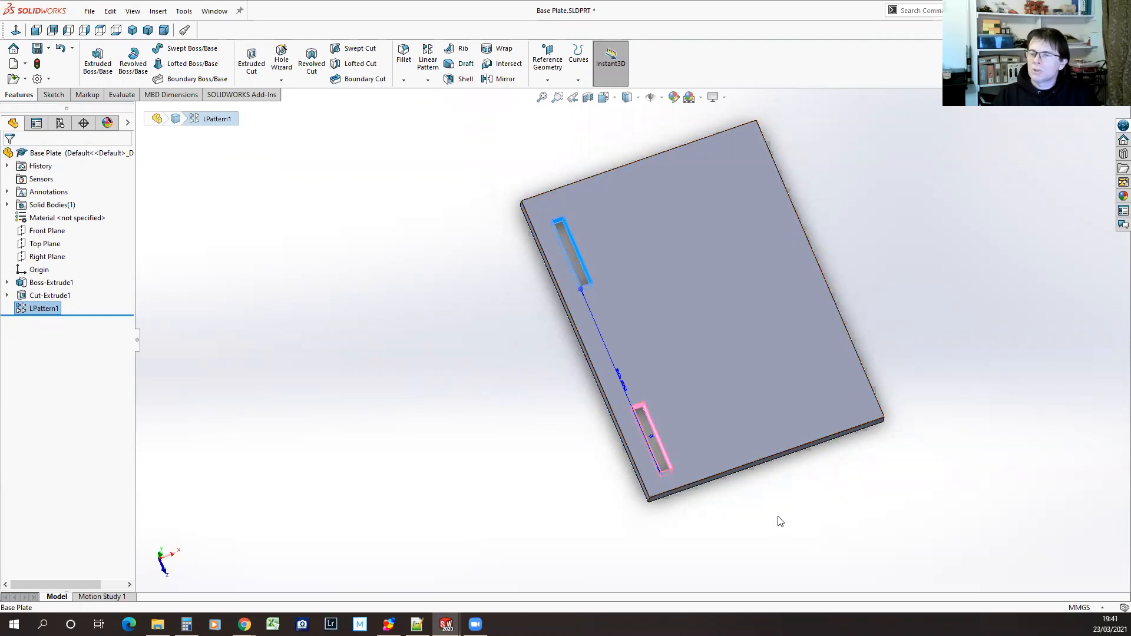
mouse_move(749, 517)
middle_down()
mouse_move(760, 510)
mouse_move(757, 435)
mouse_move(808, 495)
mouse_move(745, 505)
mouse_move(756, 533)
middle_up()
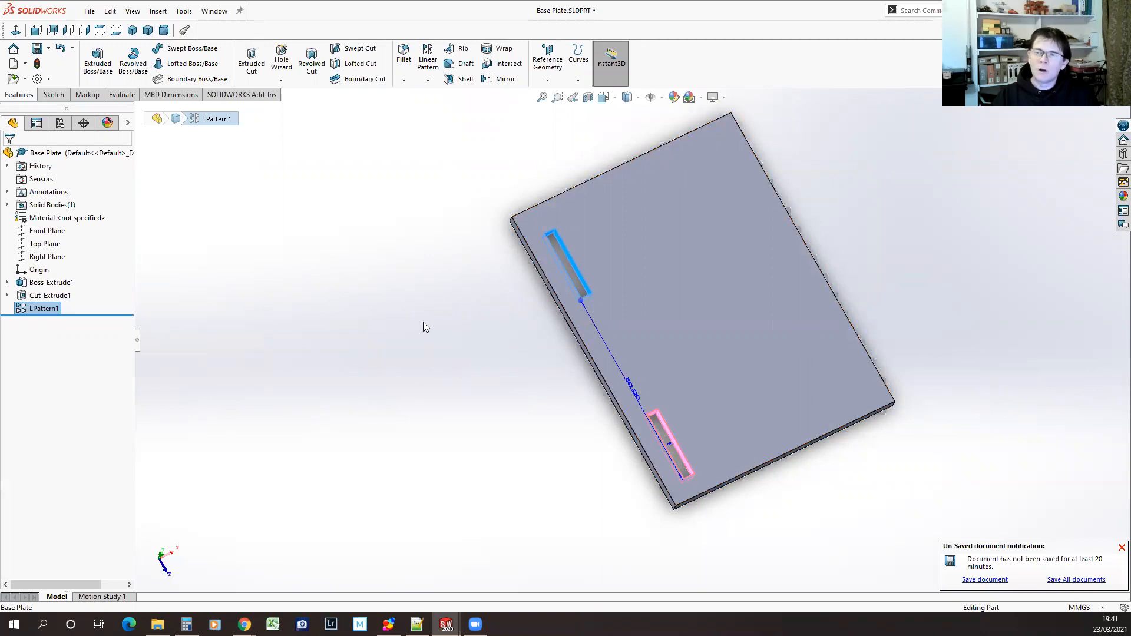
click(467, 335)
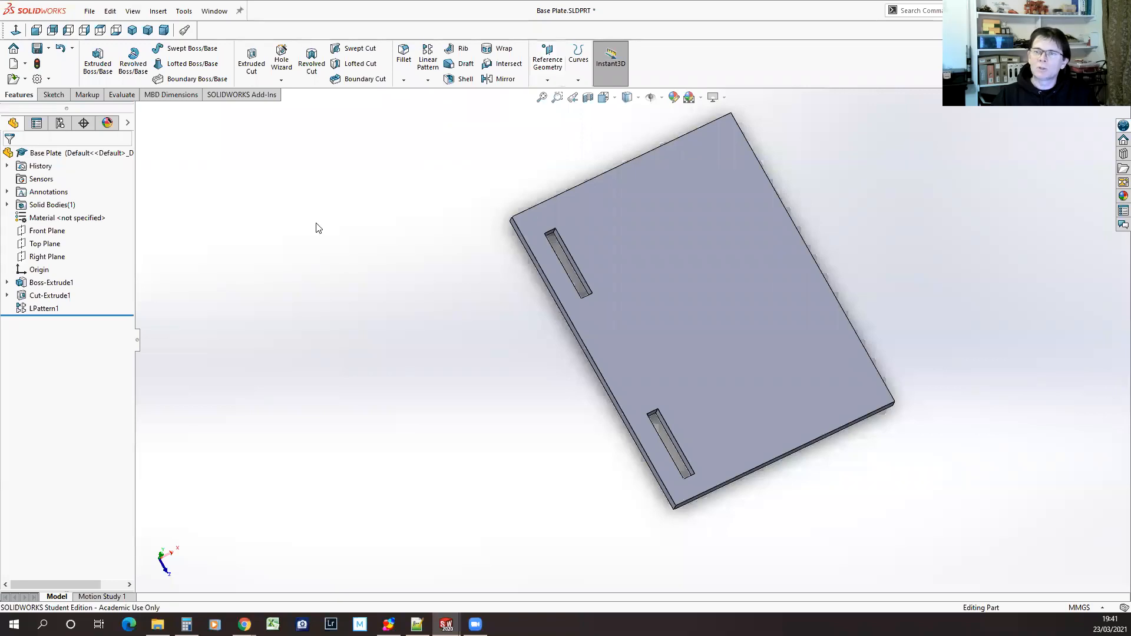
Temporarily display the base plate's primary planes to check their position, and hide them again
click(662, 98)
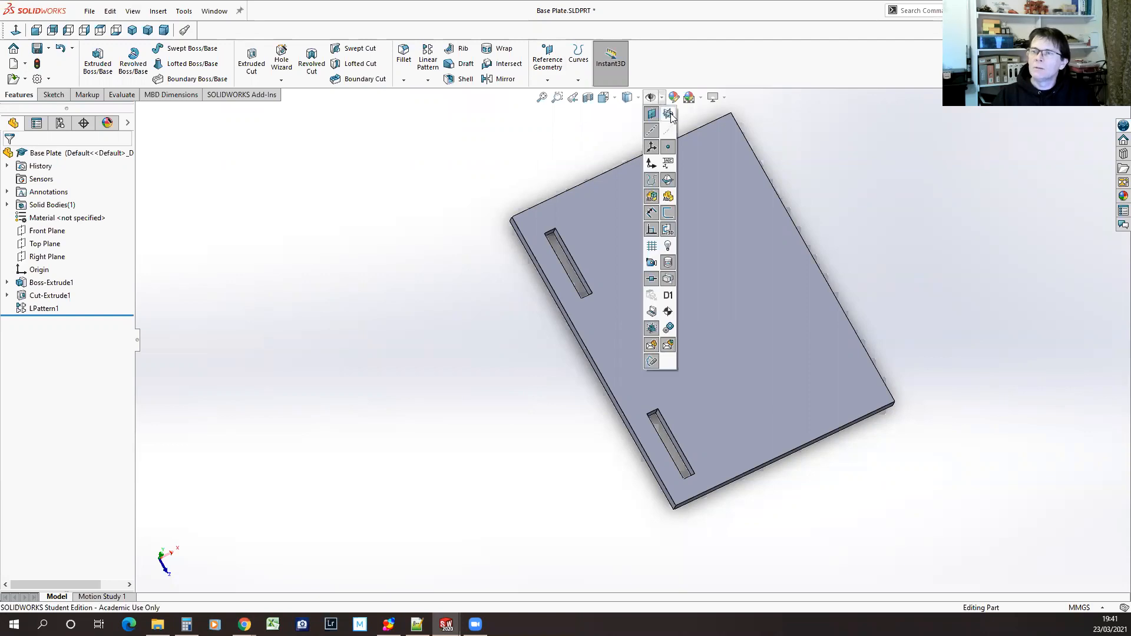
click(668, 114)
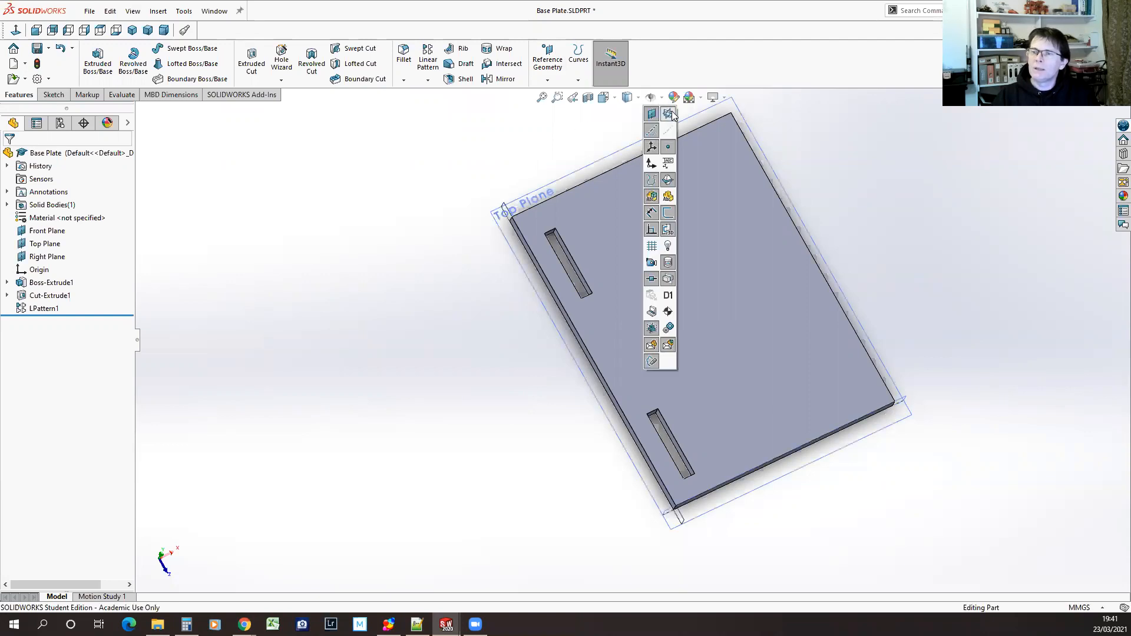
middle_drag(1011, 495, 843, 422)
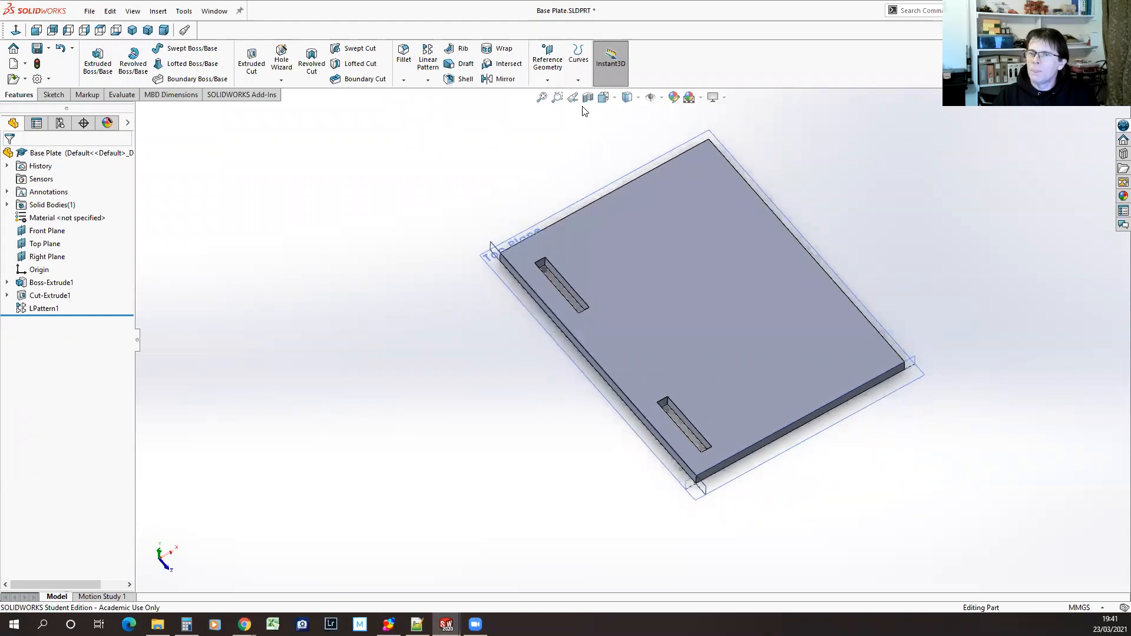
click(662, 97)
click(670, 107)
click(664, 99)
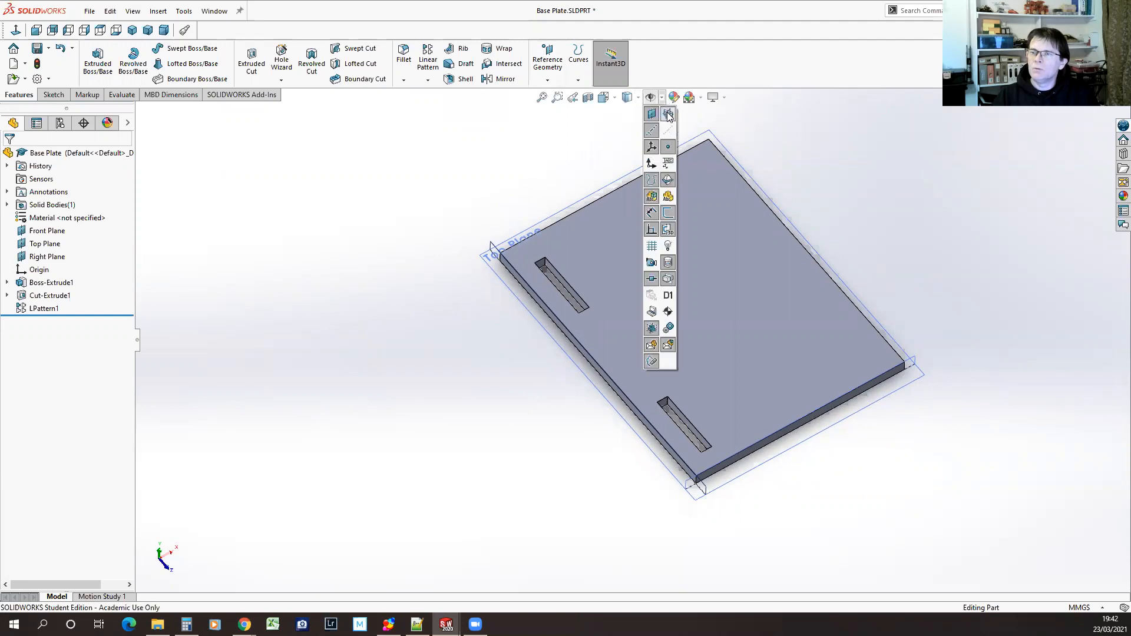
click(669, 114)
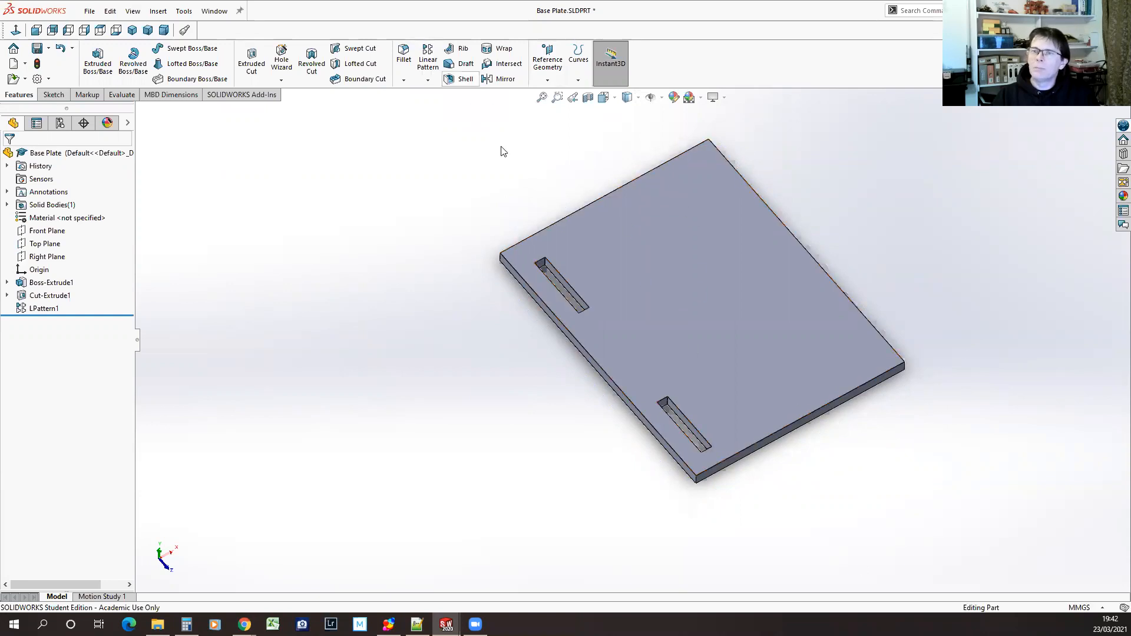
Set up a reference plane through the midpoints of the near short side's upper and lower edges and the far short side's top edge
click(553, 62)
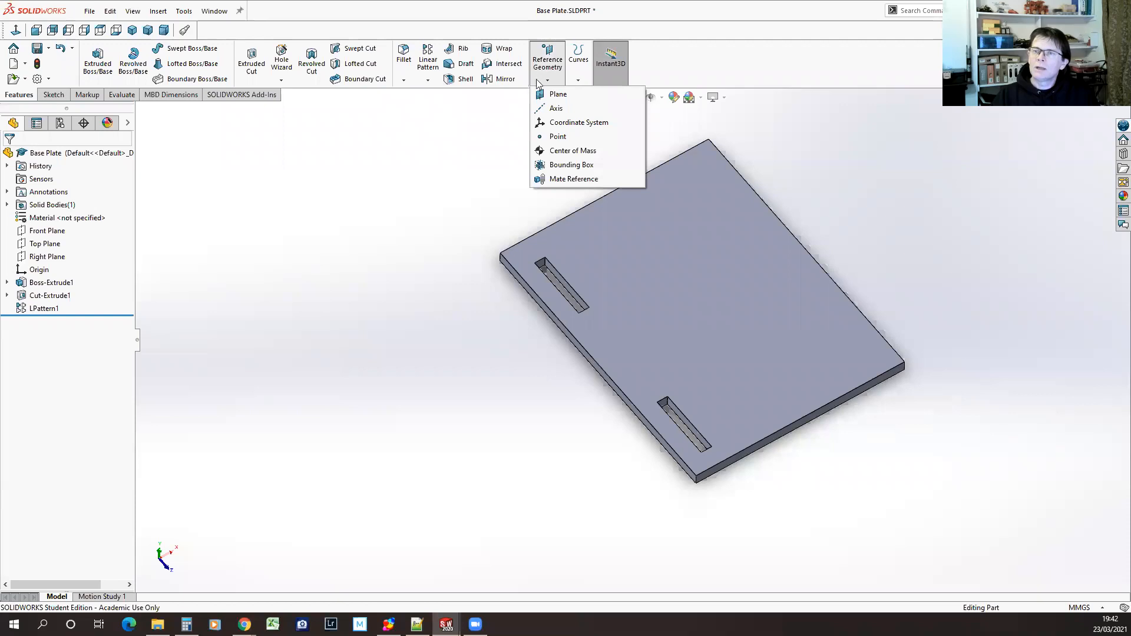
click(557, 94)
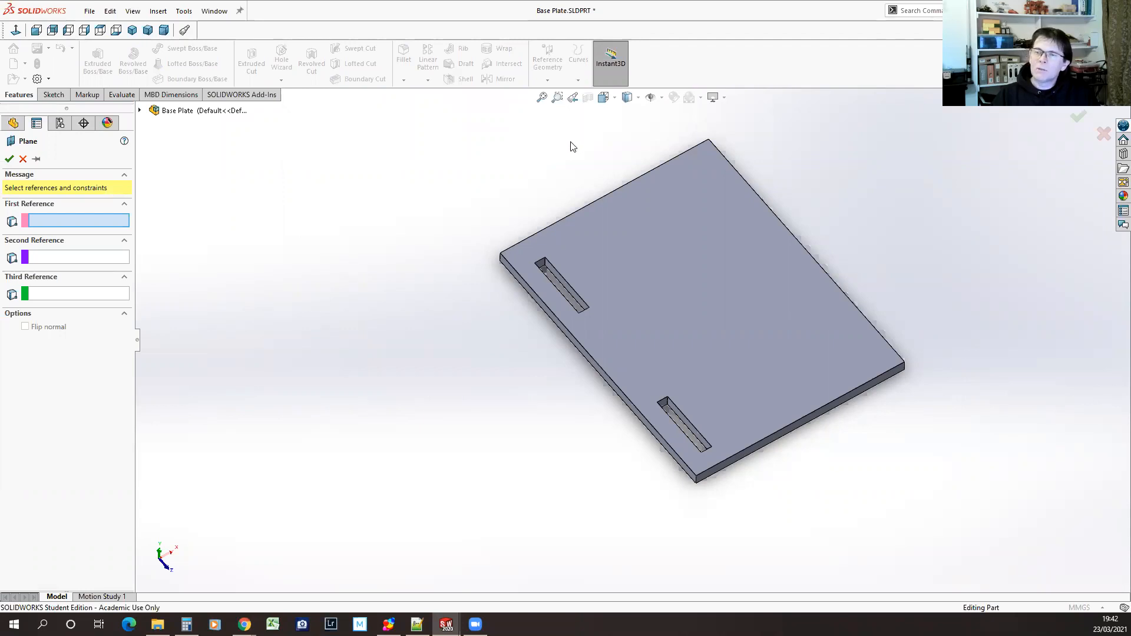
right_click(784, 428)
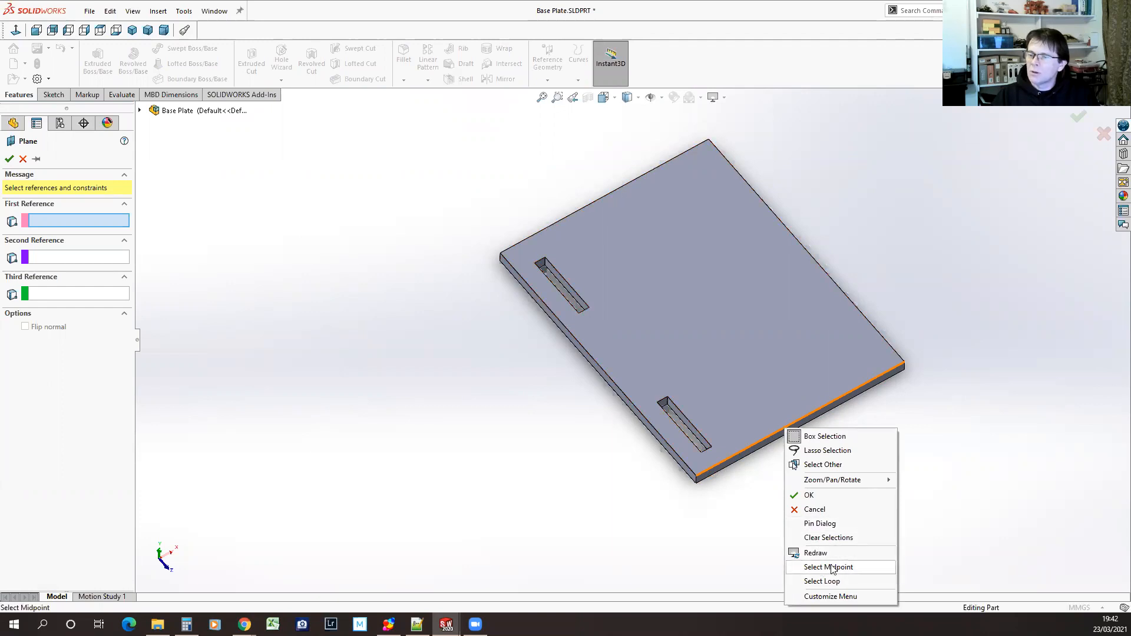
click(841, 567)
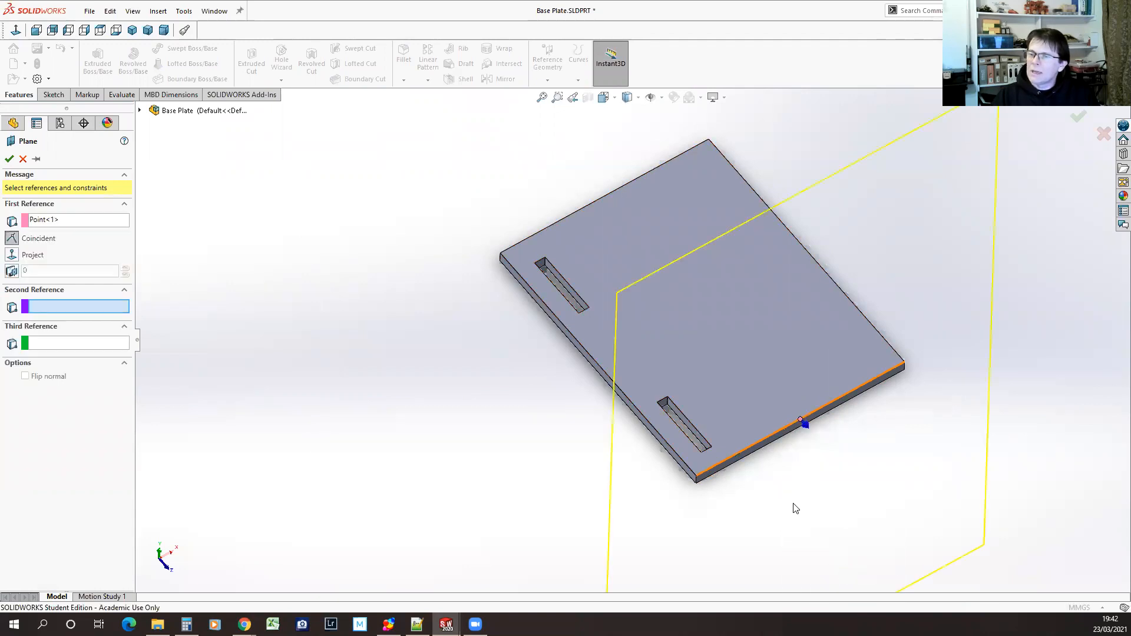
right_click(780, 437)
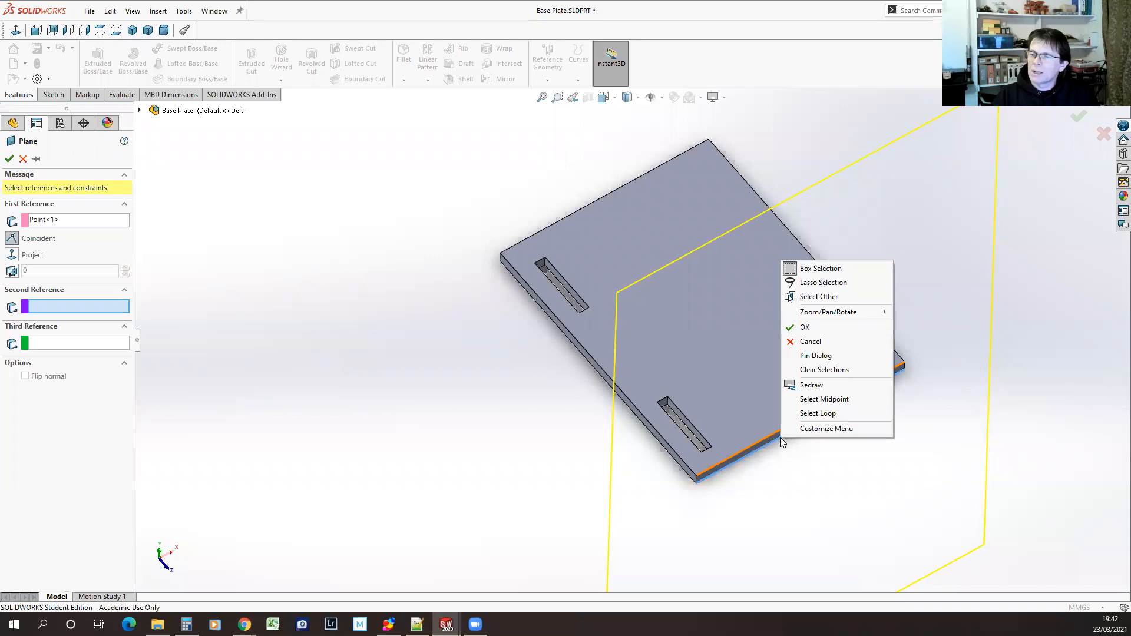
click(815, 401)
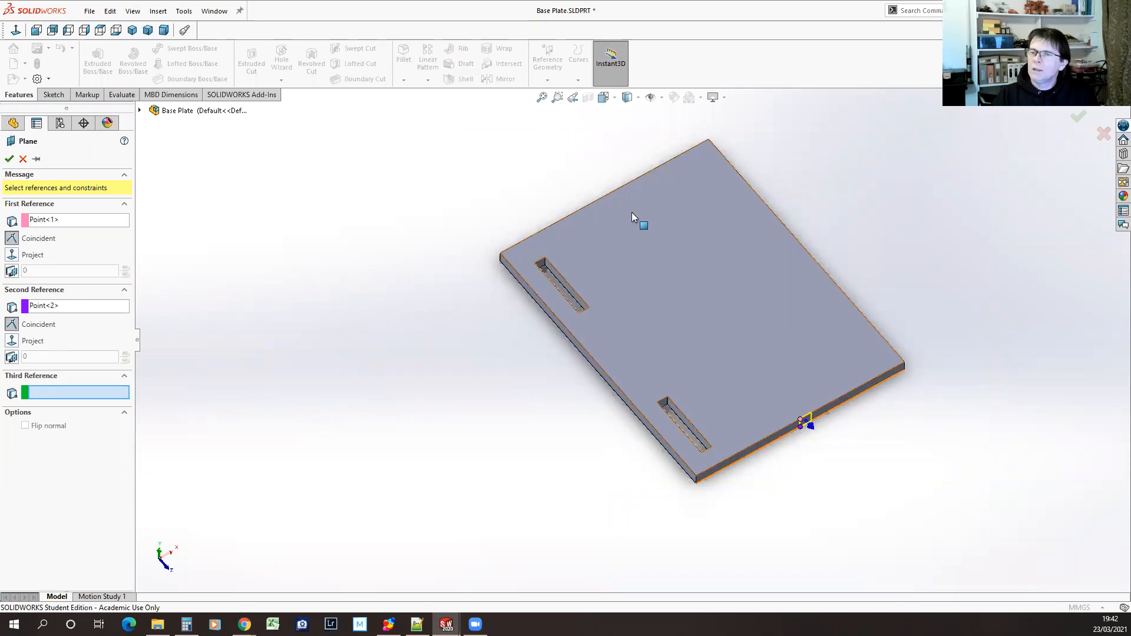
click(604, 195)
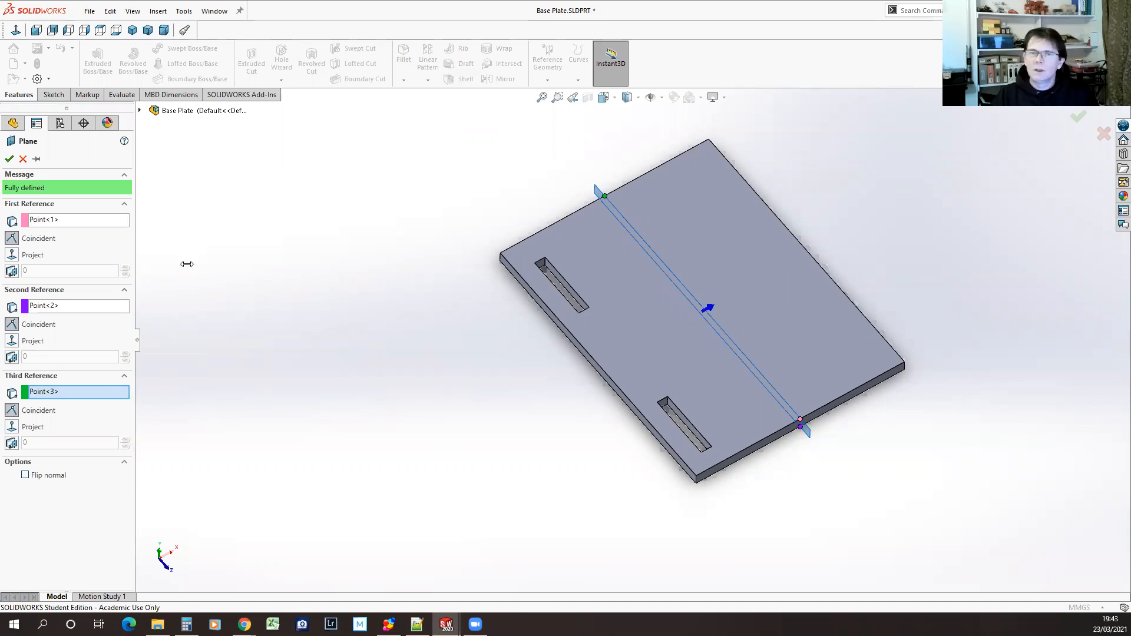
Clear all three midpoint references from the plane definition
click(81, 221)
right_click(83, 222)
click(65, 231)
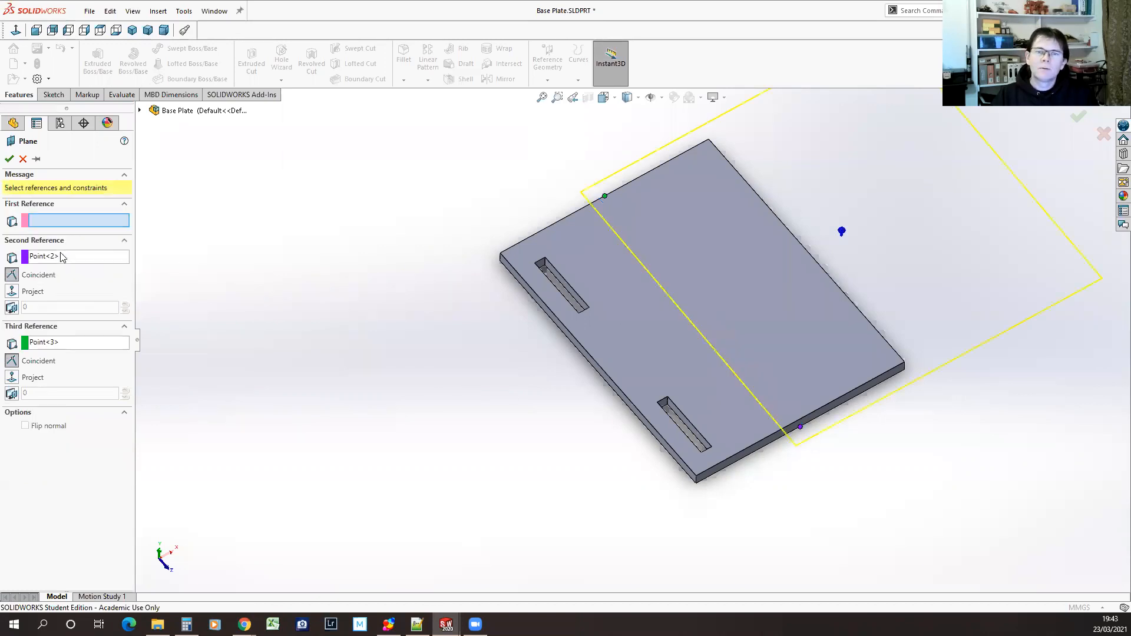
right_click(70, 258)
click(80, 267)
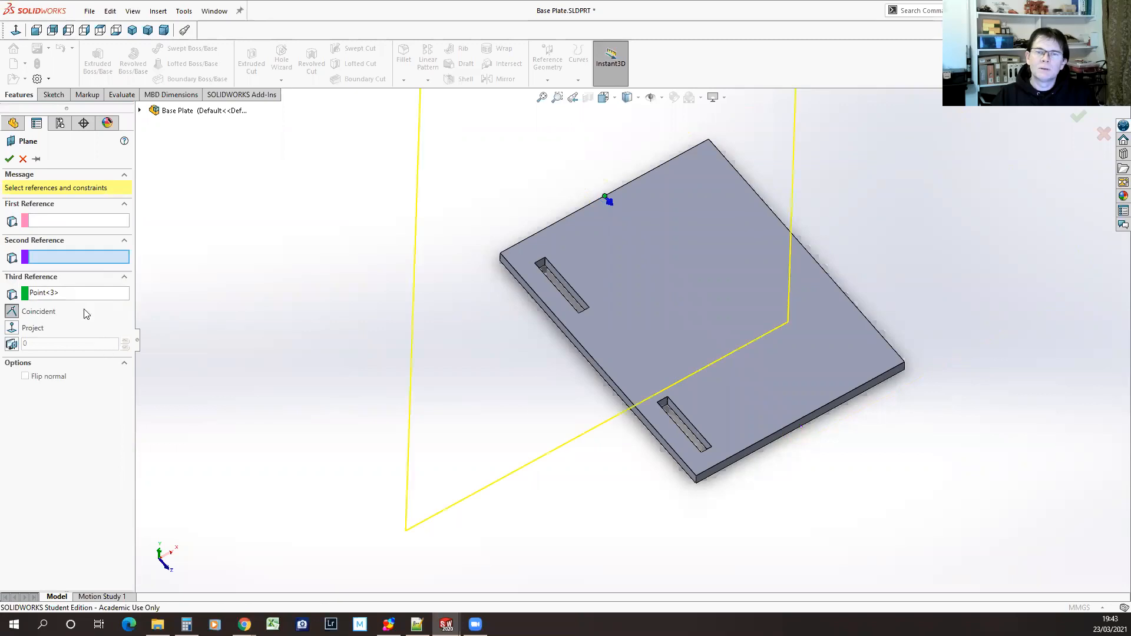
right_click(86, 300)
click(64, 308)
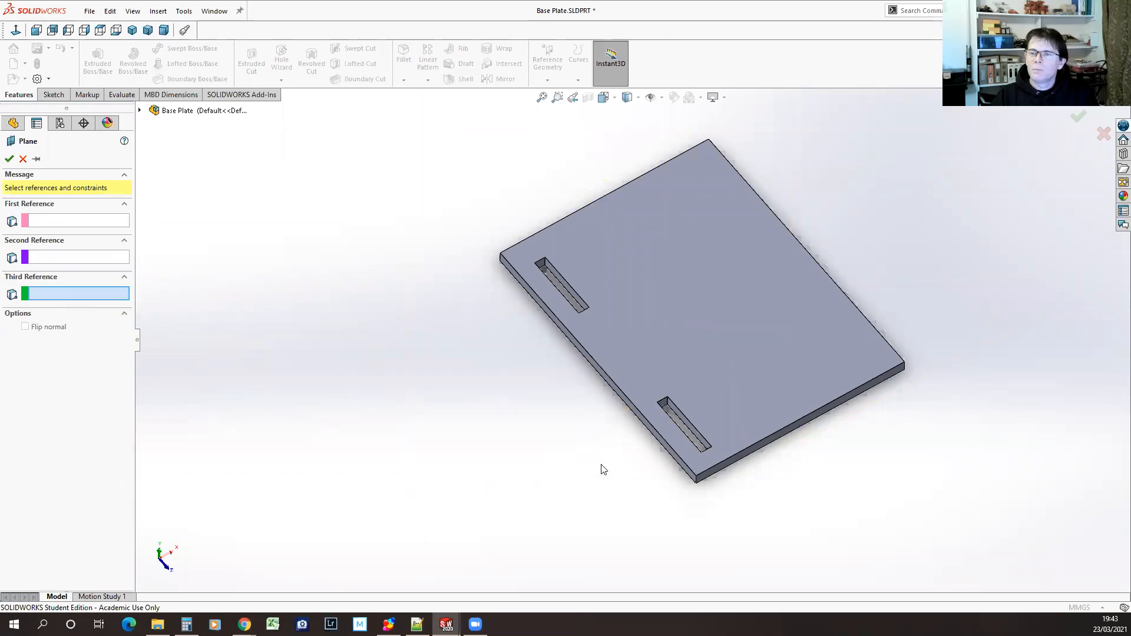
Define the reference plane midway between the base plate's two long side faces
click(624, 400)
middle_drag(972, 475, 816, 393)
click(764, 366)
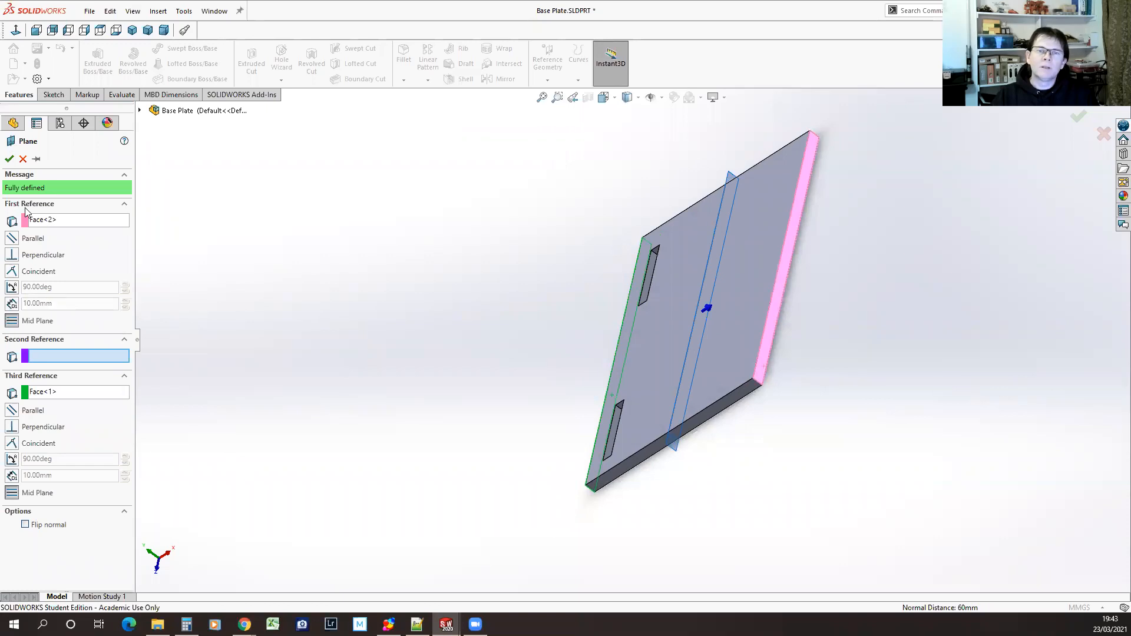
middle_drag(412, 401, 492, 362)
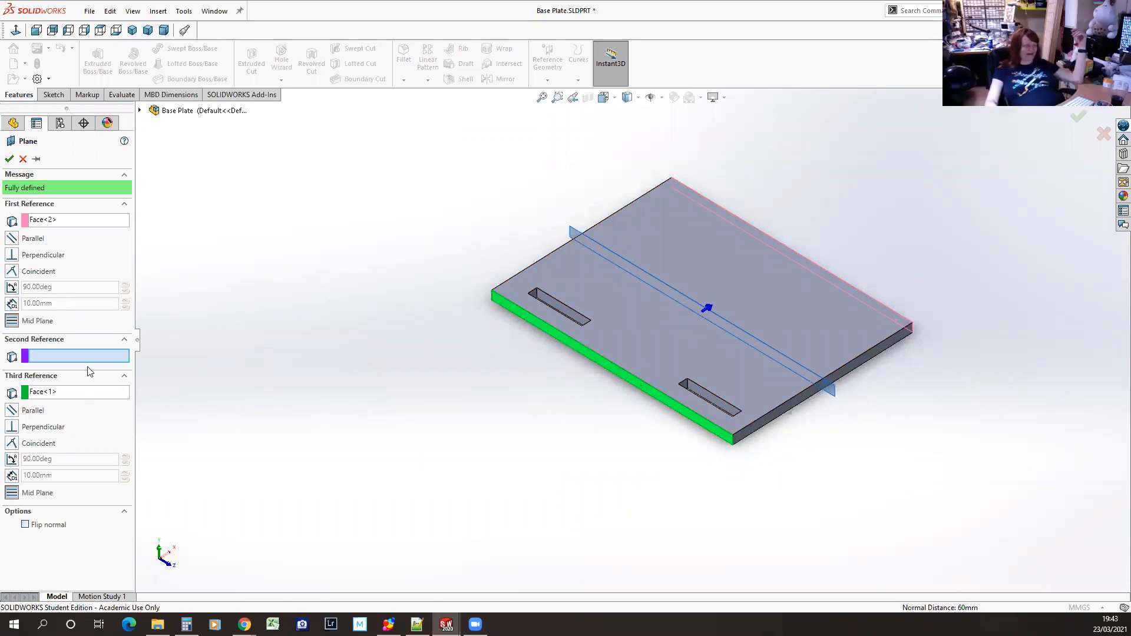
Replace the near long side face in the plane definition with the midpoint of the short side's top edge
right_click(70, 392)
click(64, 399)
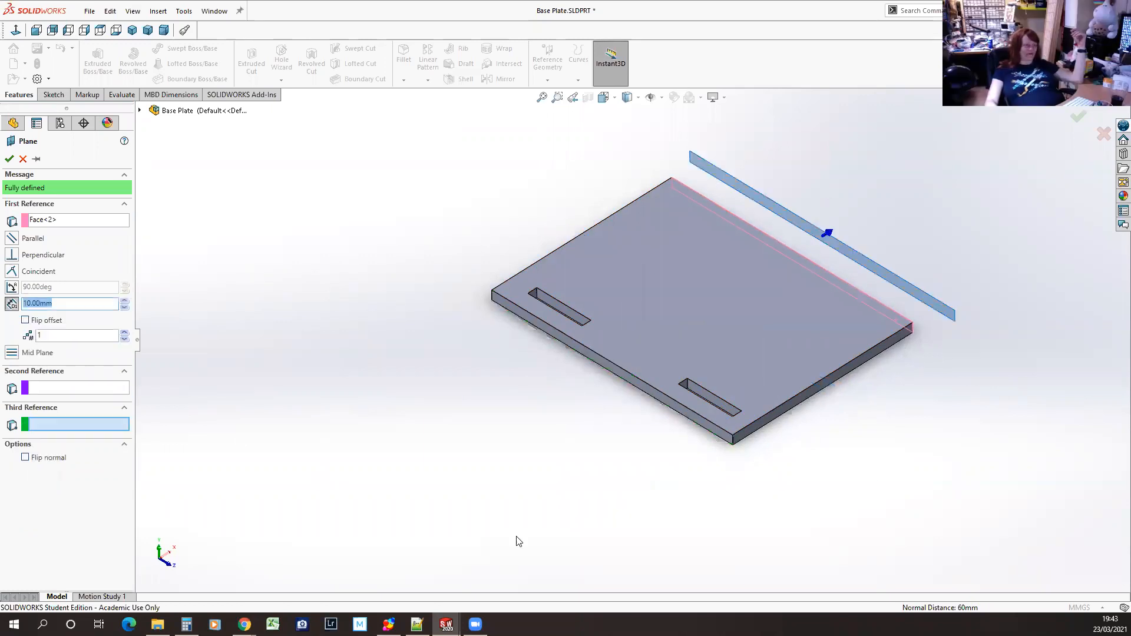
click(823, 379)
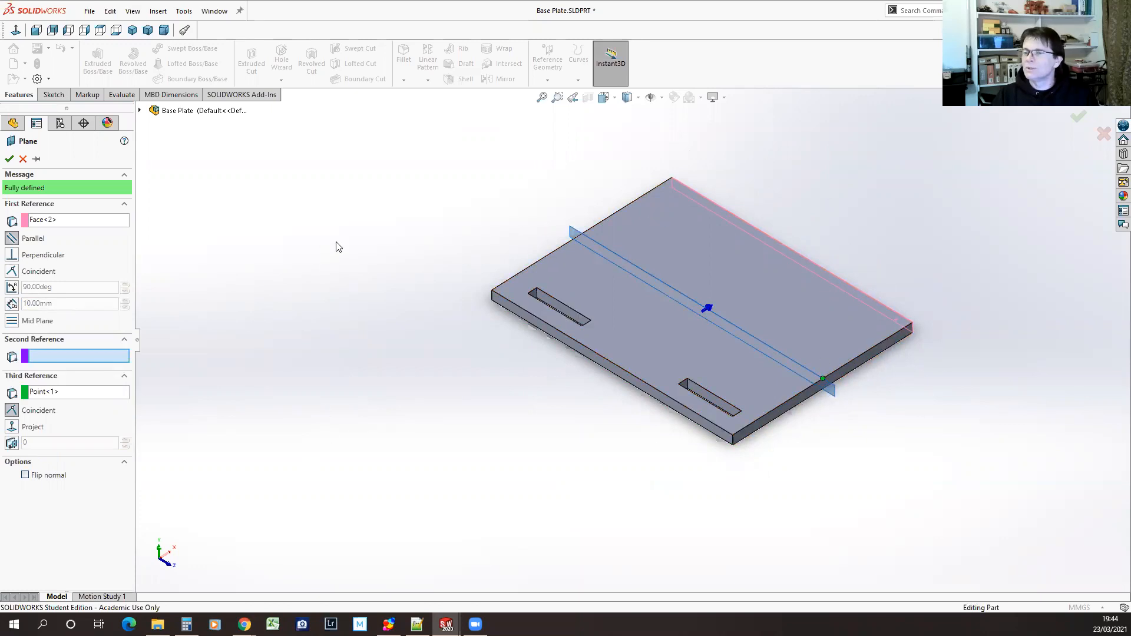
Swap the midpoint reference for the near long side face and create the plane midway between both long side faces
right_click(67, 394)
click(59, 405)
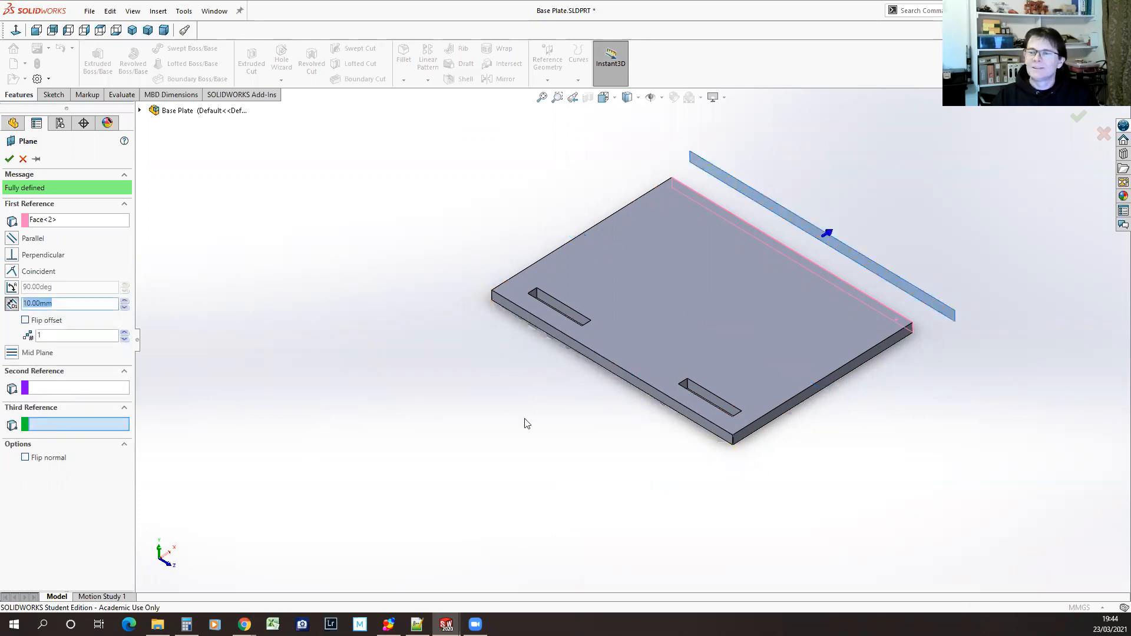
click(636, 384)
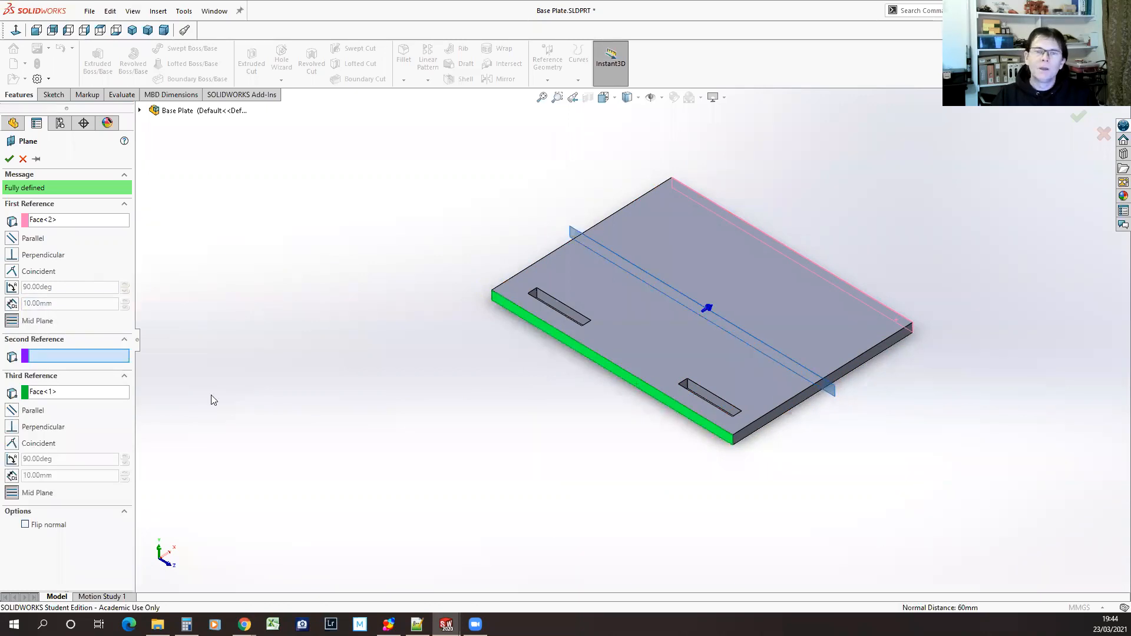
click(10, 159)
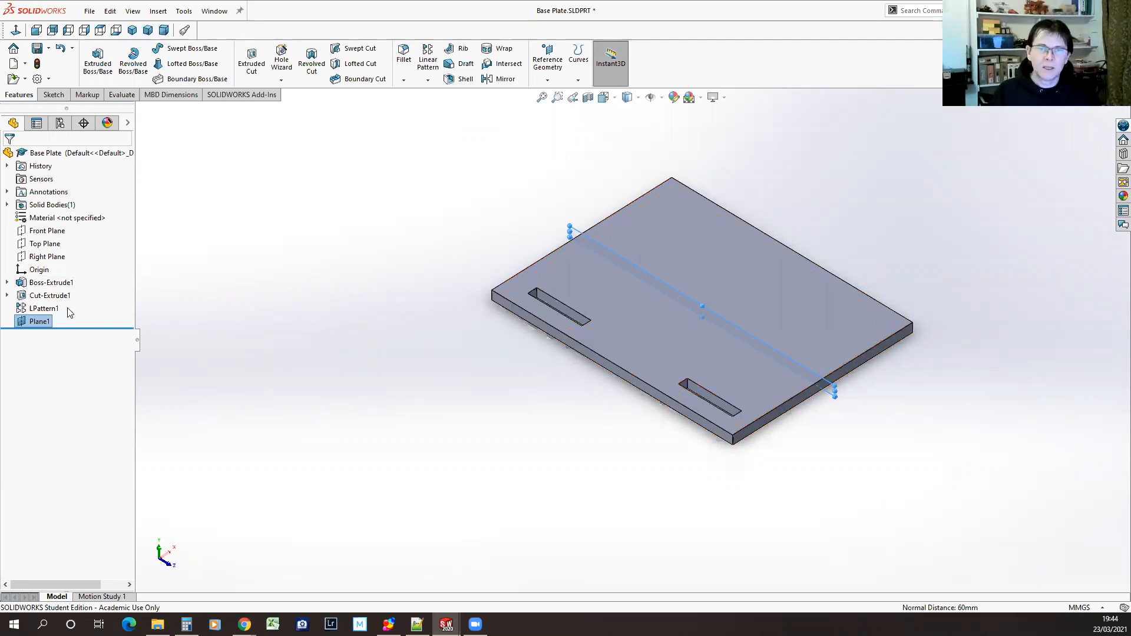
Rename the new reference plane as Mid-plane
click(46, 322)
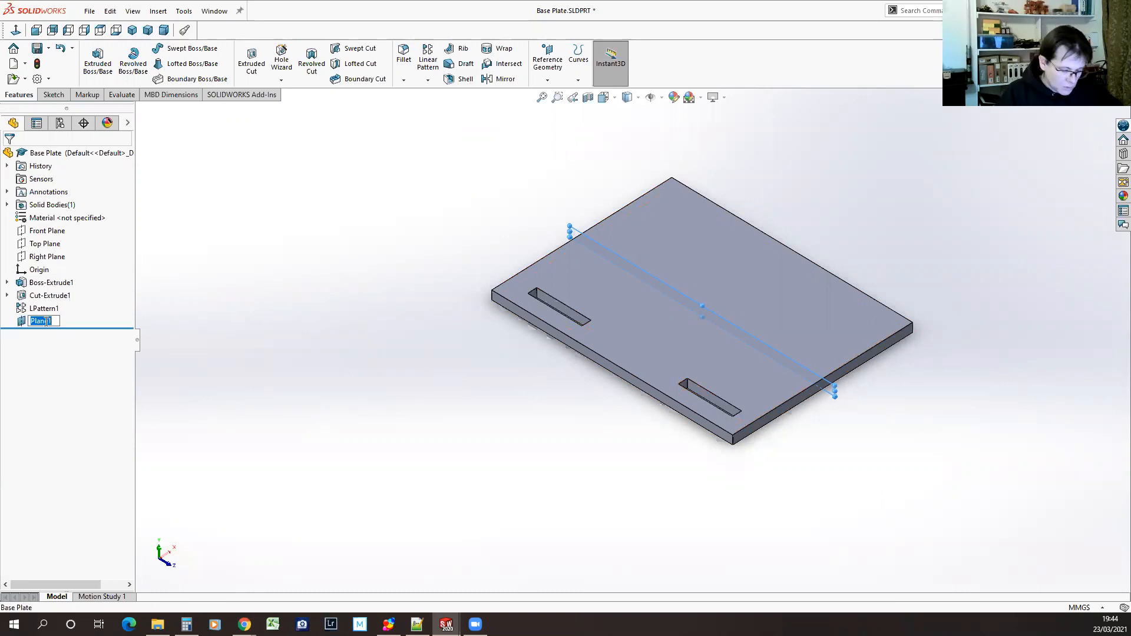
text(MMid-plan)
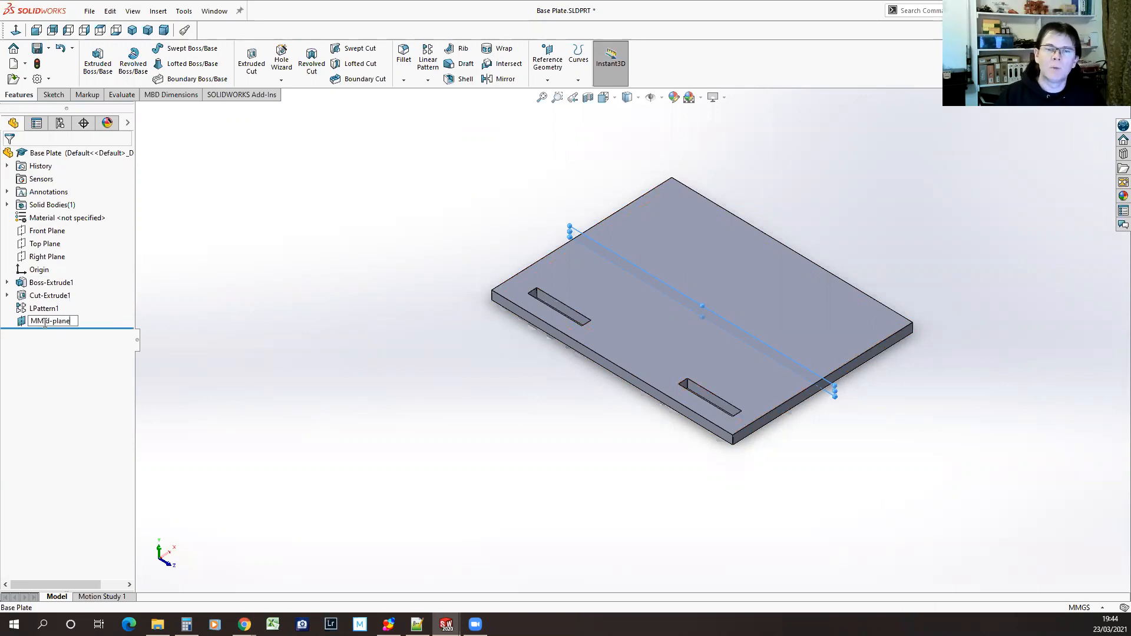
key(BackSpace)
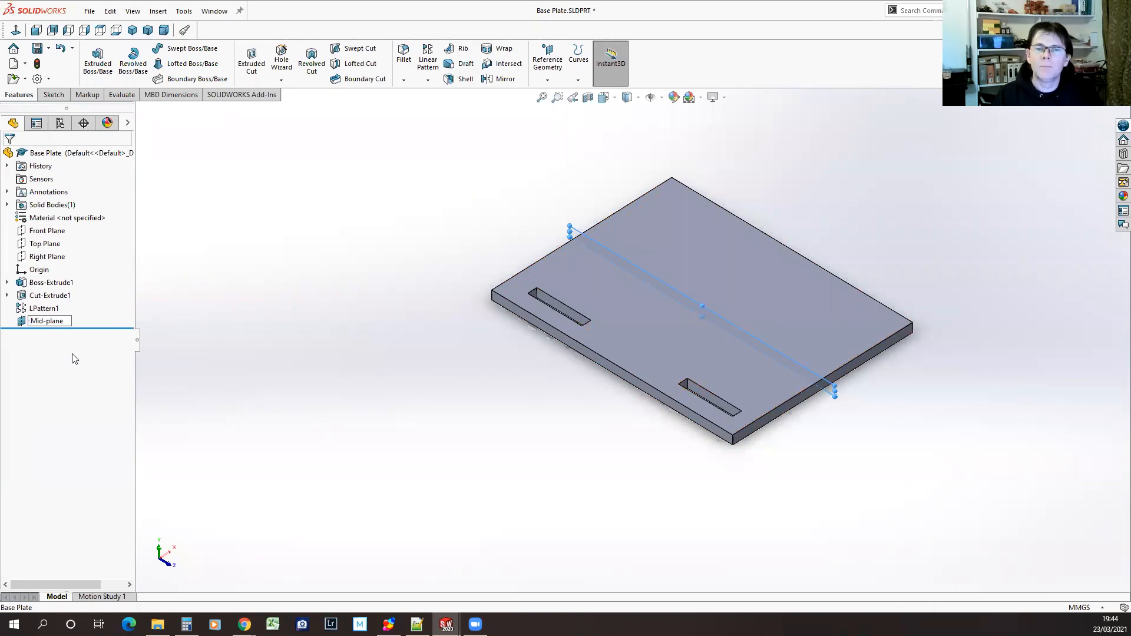
key(Return)
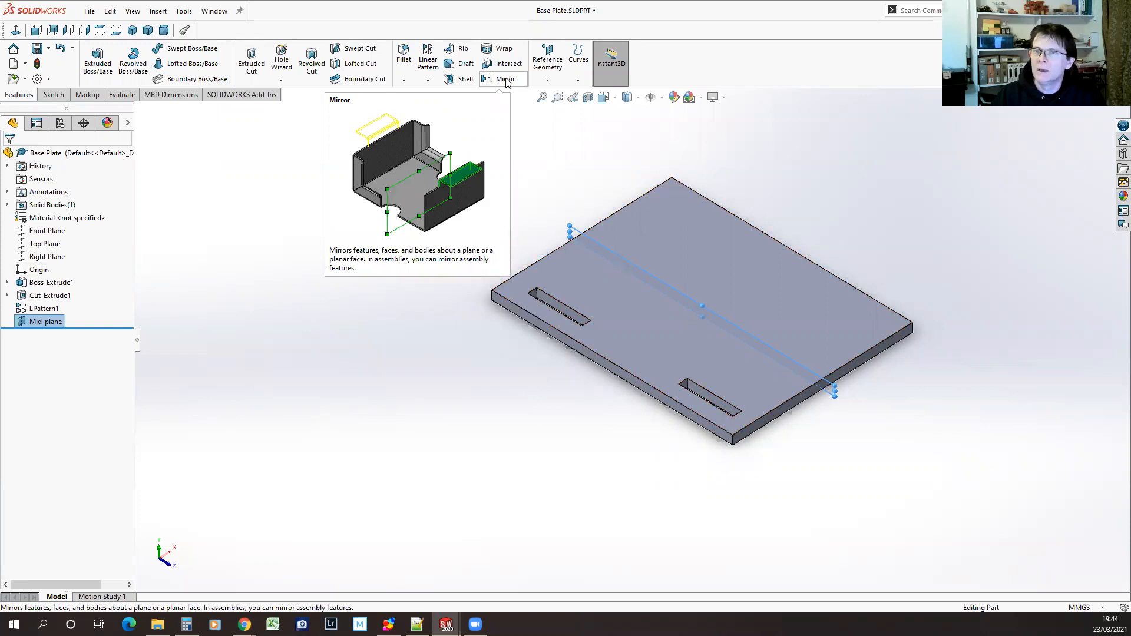
click(363, 283)
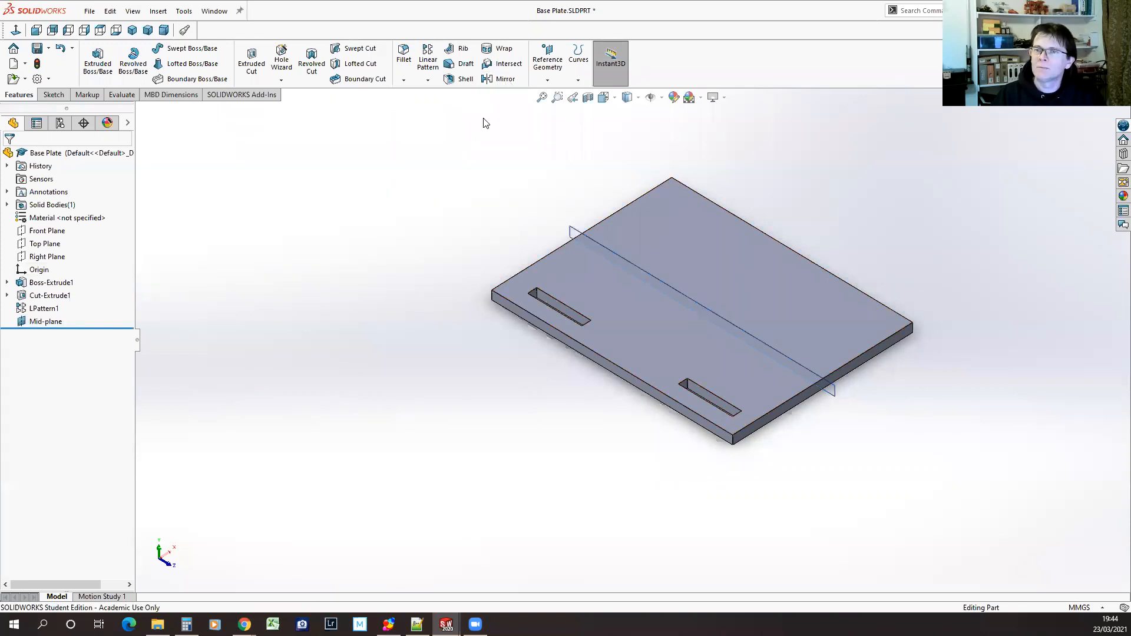
Mirror the linear slot pattern about Mid-plane and save the part
click(502, 80)
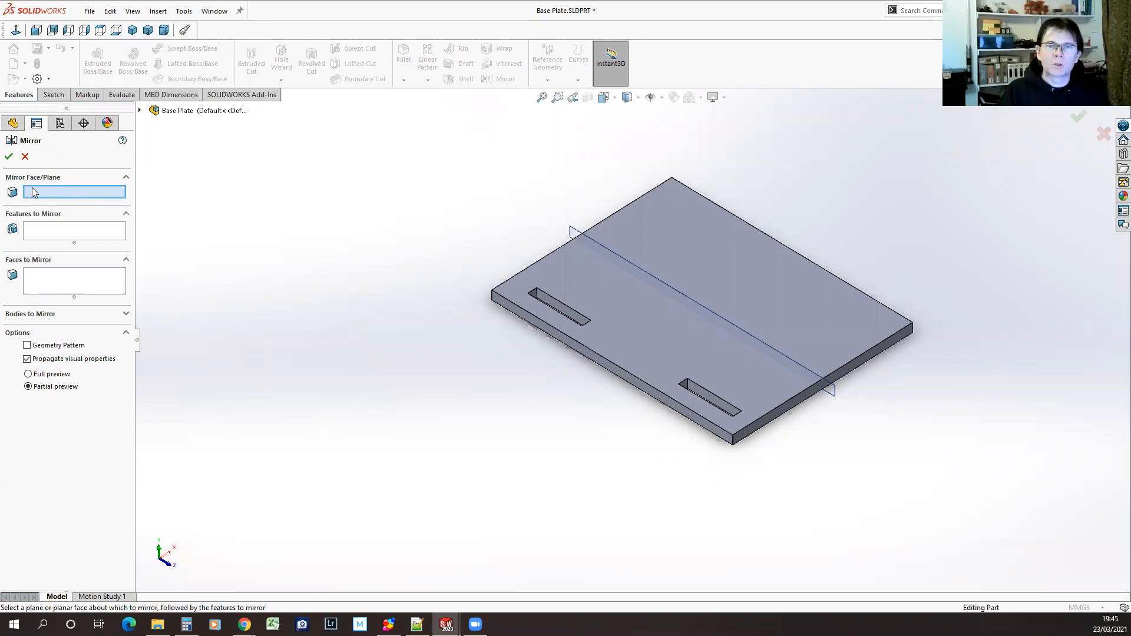
click(572, 231)
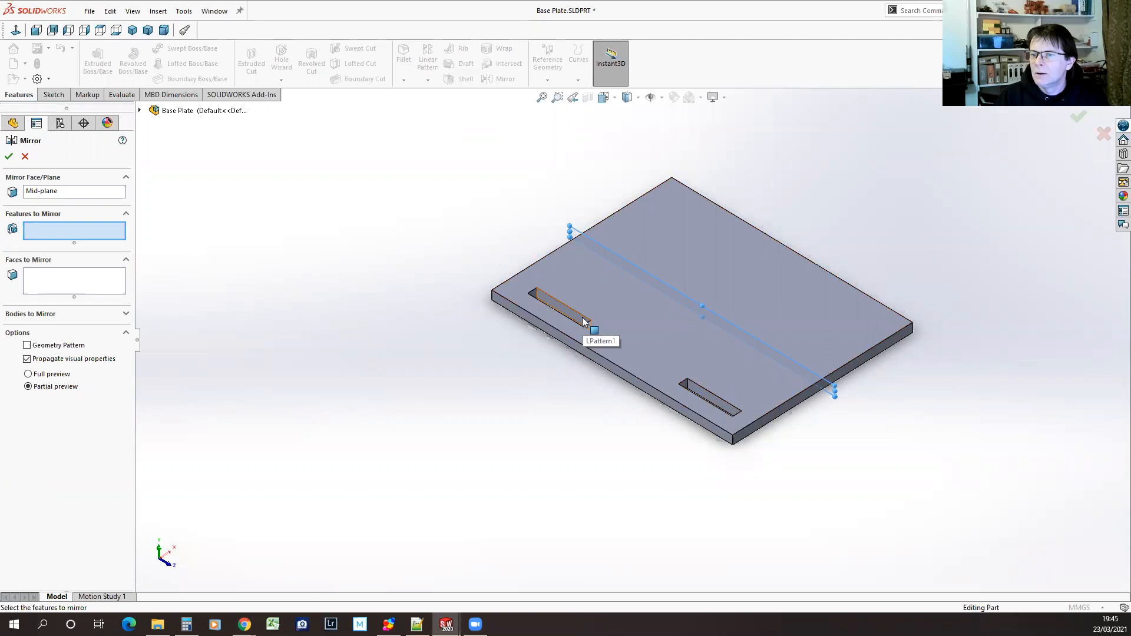
click(140, 111)
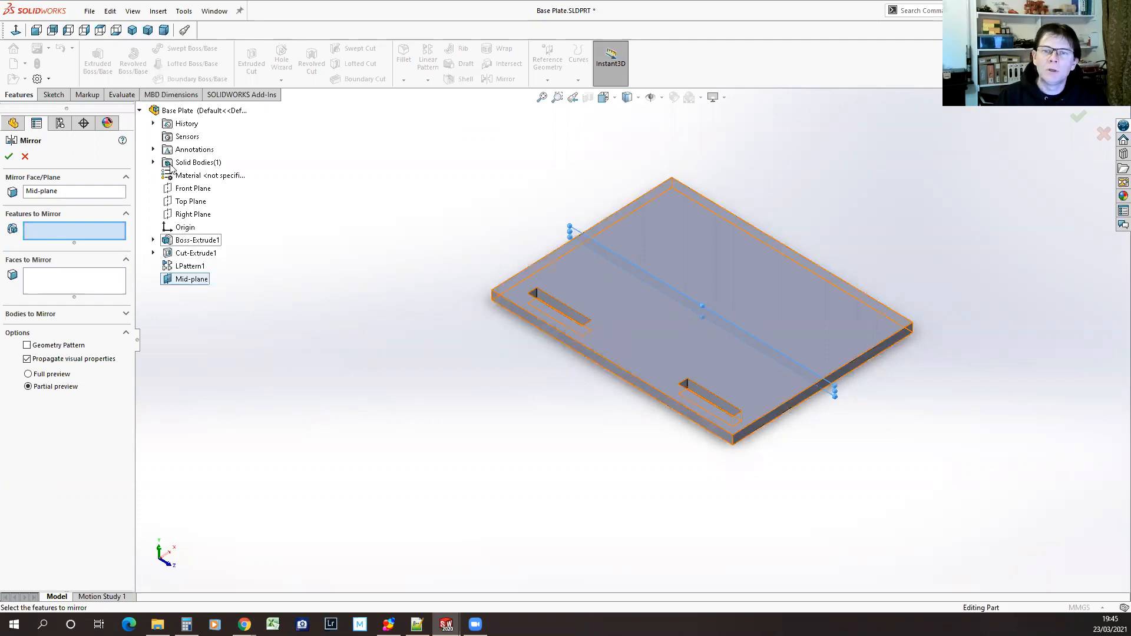
click(169, 267)
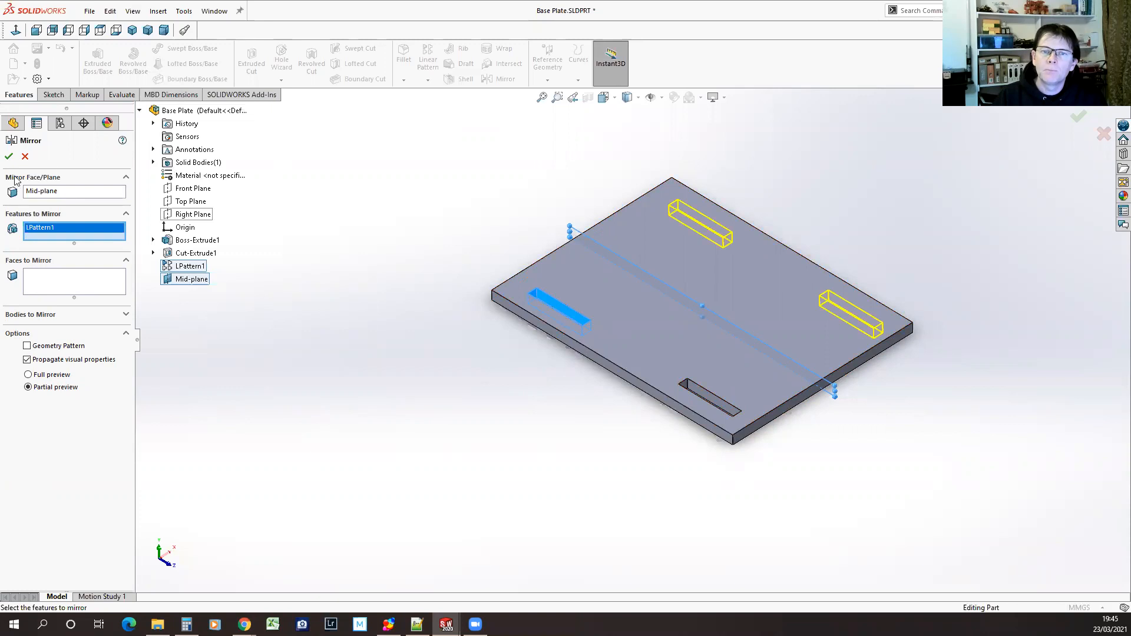
click(9, 156)
middle_drag(521, 413, 531, 463)
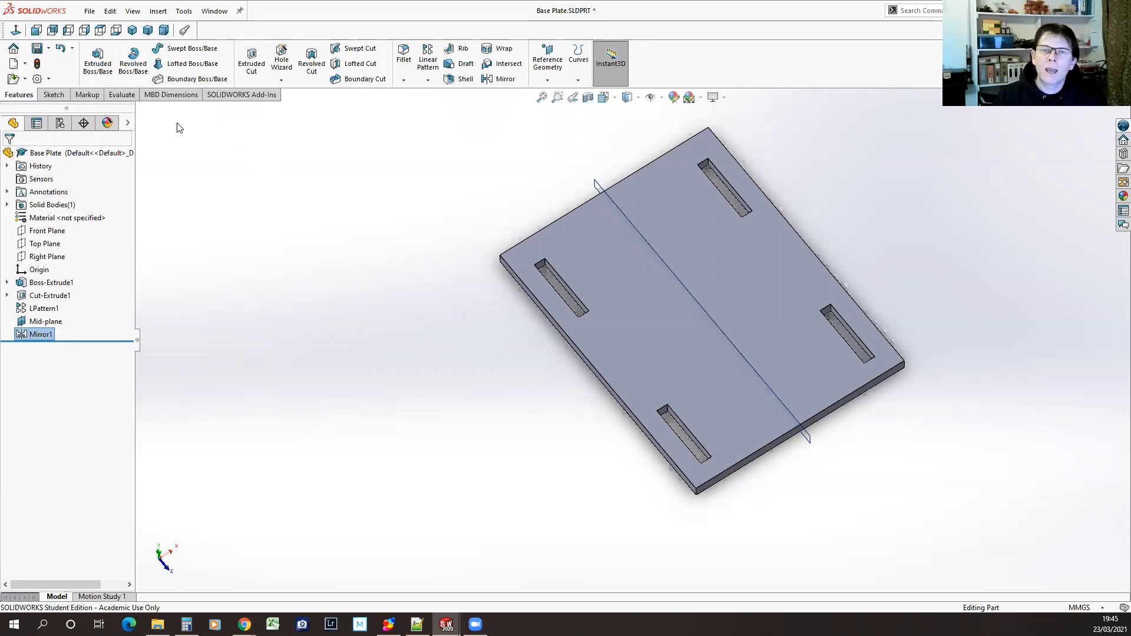
click(37, 48)
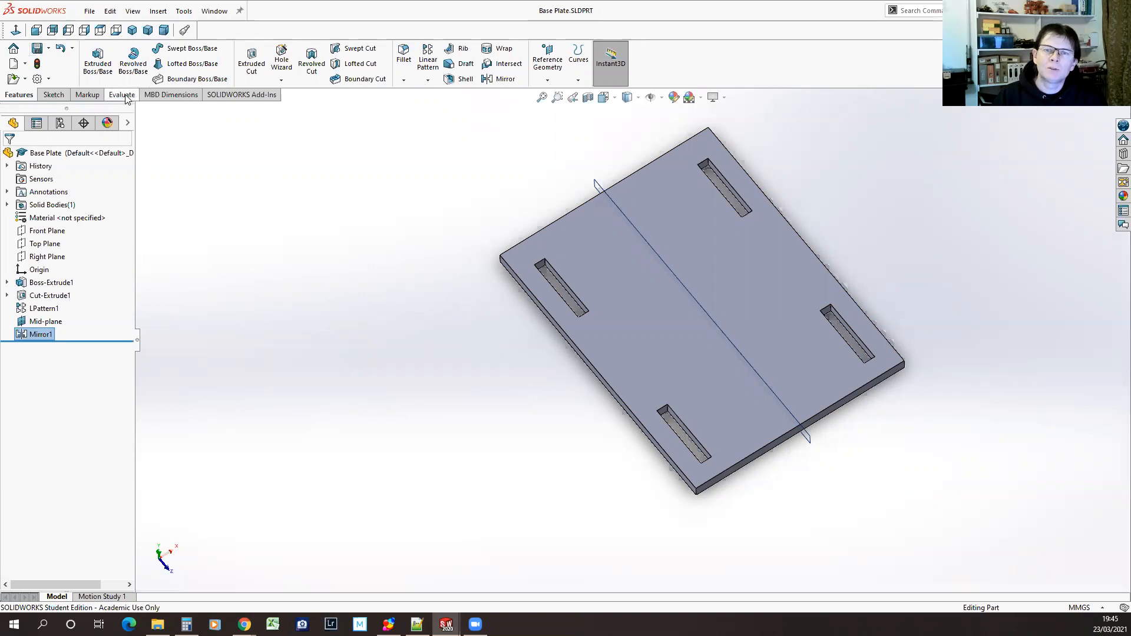
Measure the distance between the inner long edges of the two facing slots near the far short side
click(125, 96)
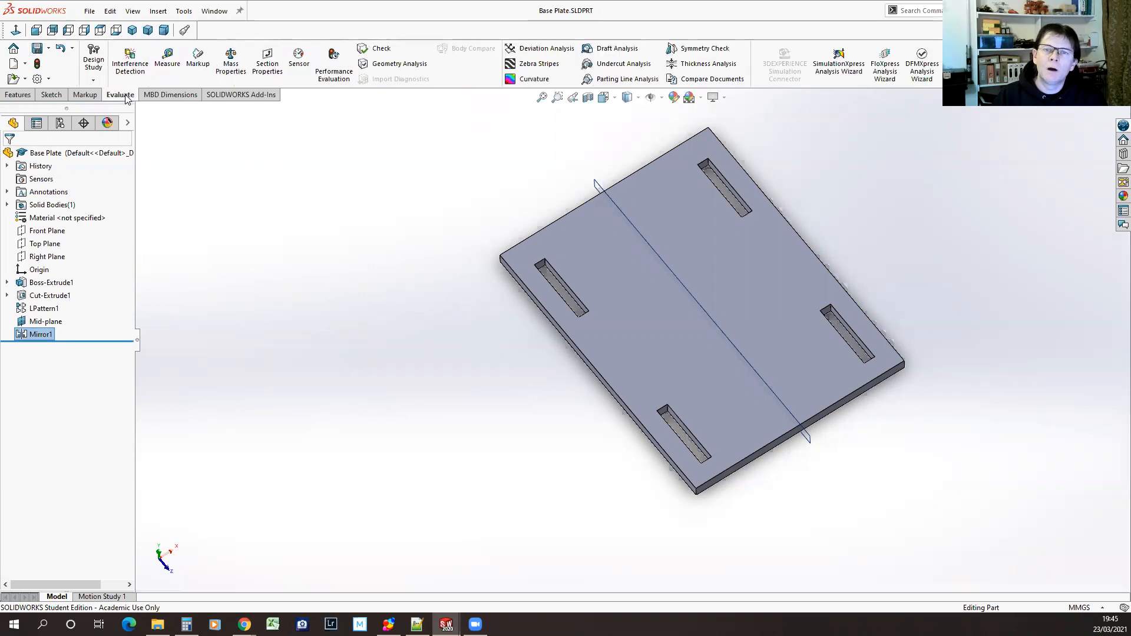
click(167, 54)
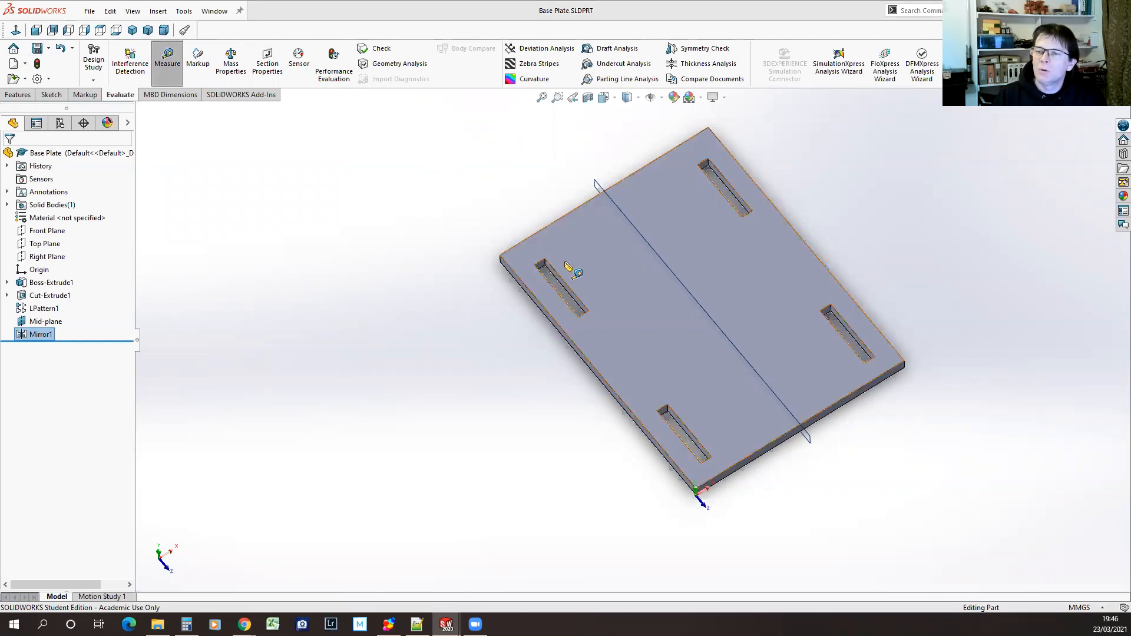
click(563, 280)
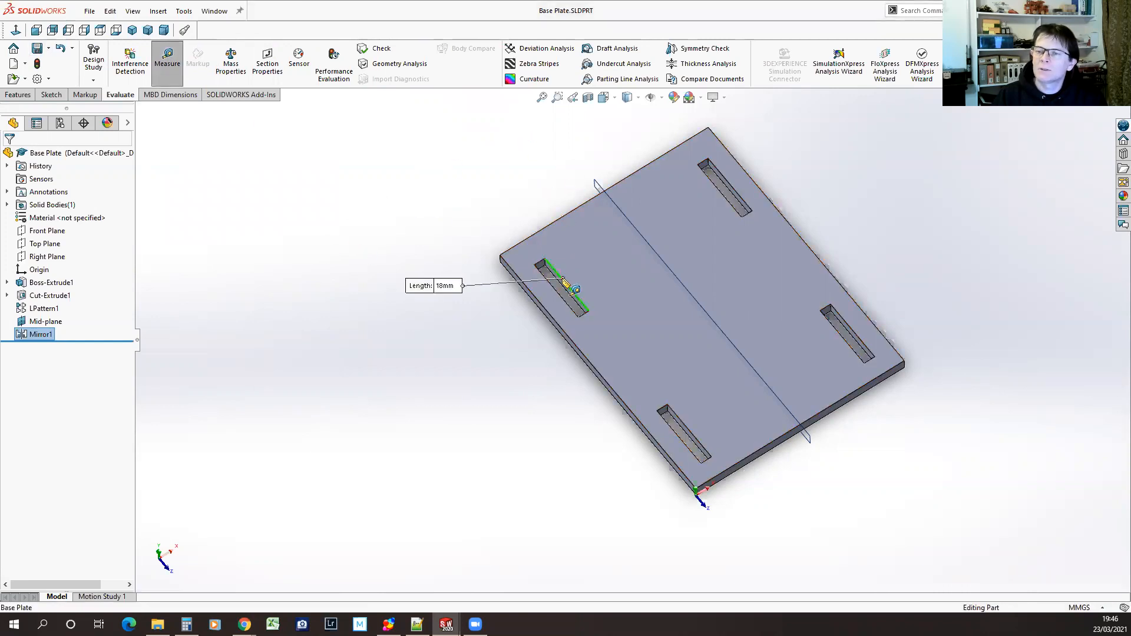
click(730, 199)
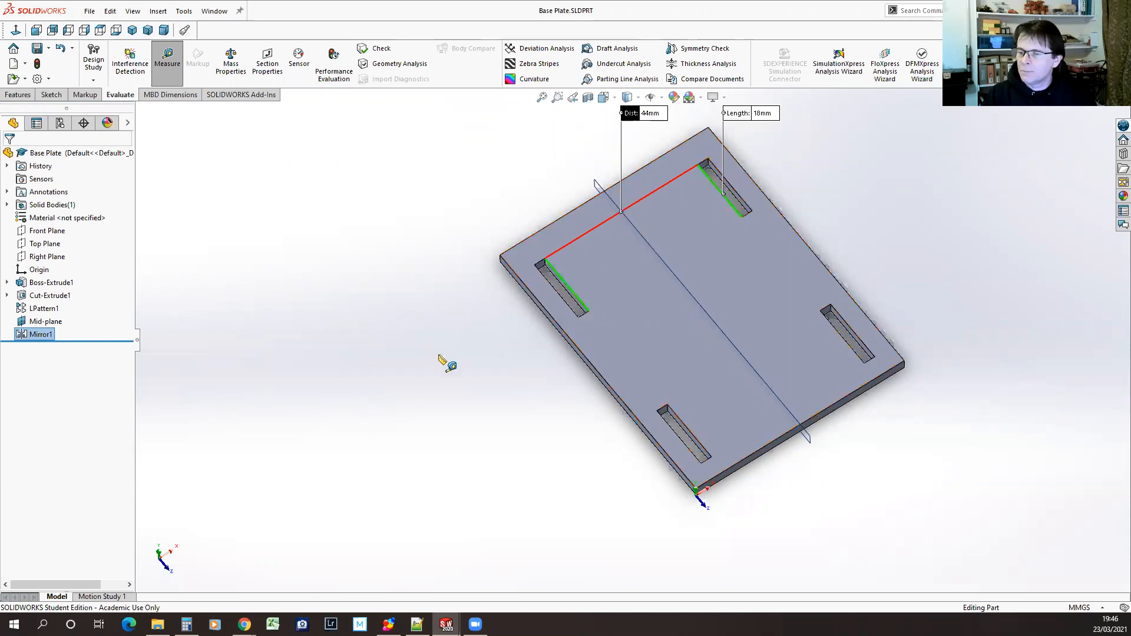
click(165, 66)
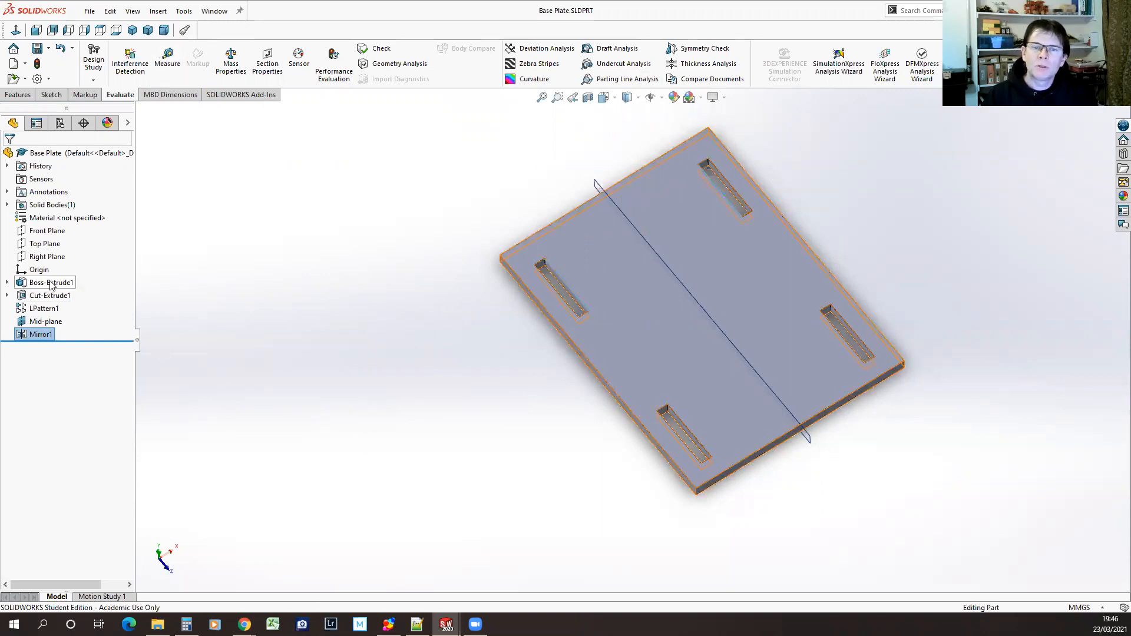
click(334, 377)
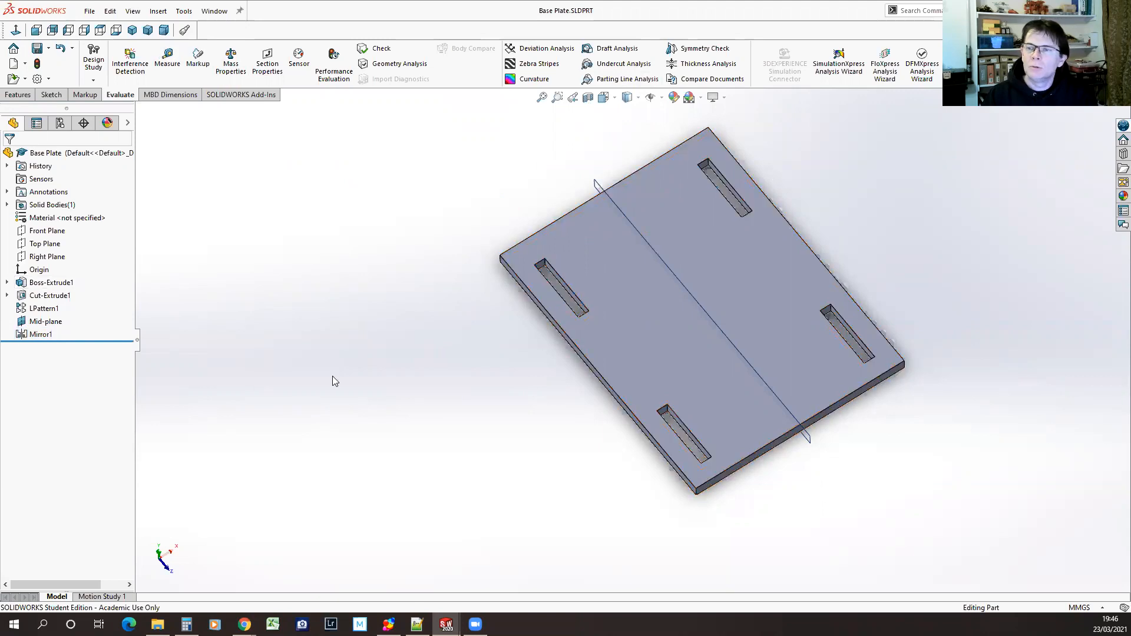
Review the dimensions of the base plate's extrusion and its original slot cut
click(52, 283)
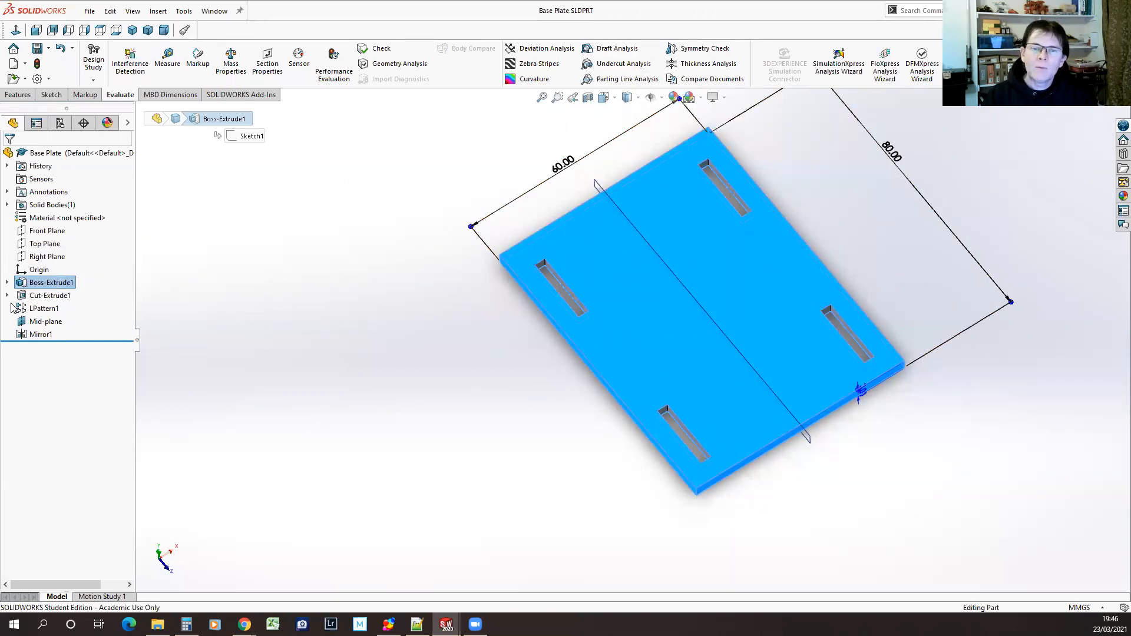
click(54, 298)
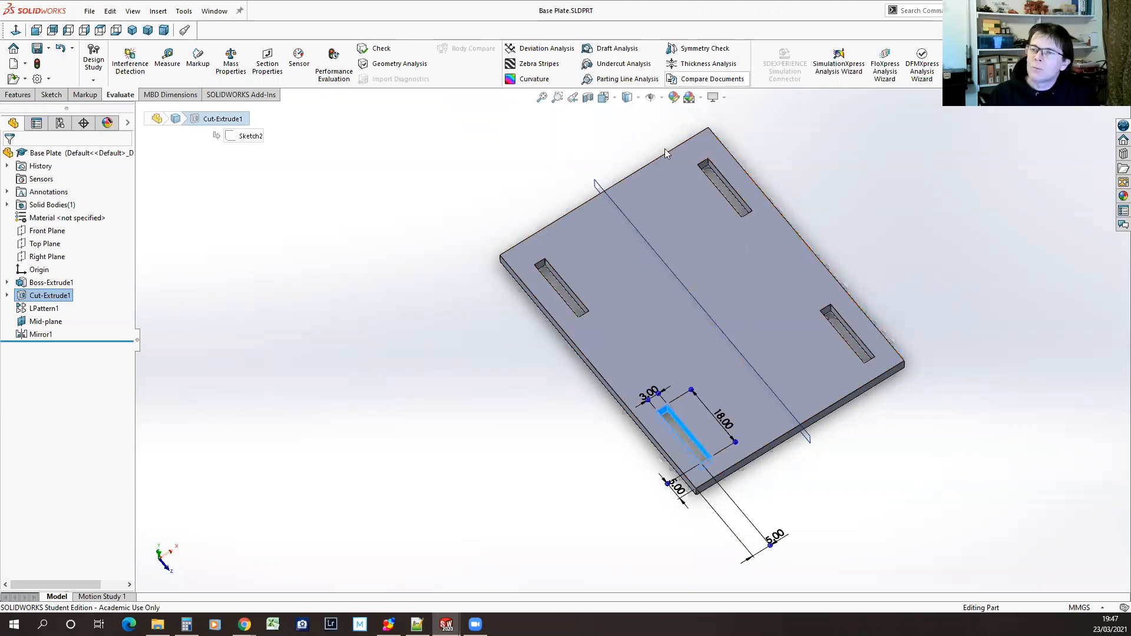
click(51, 283)
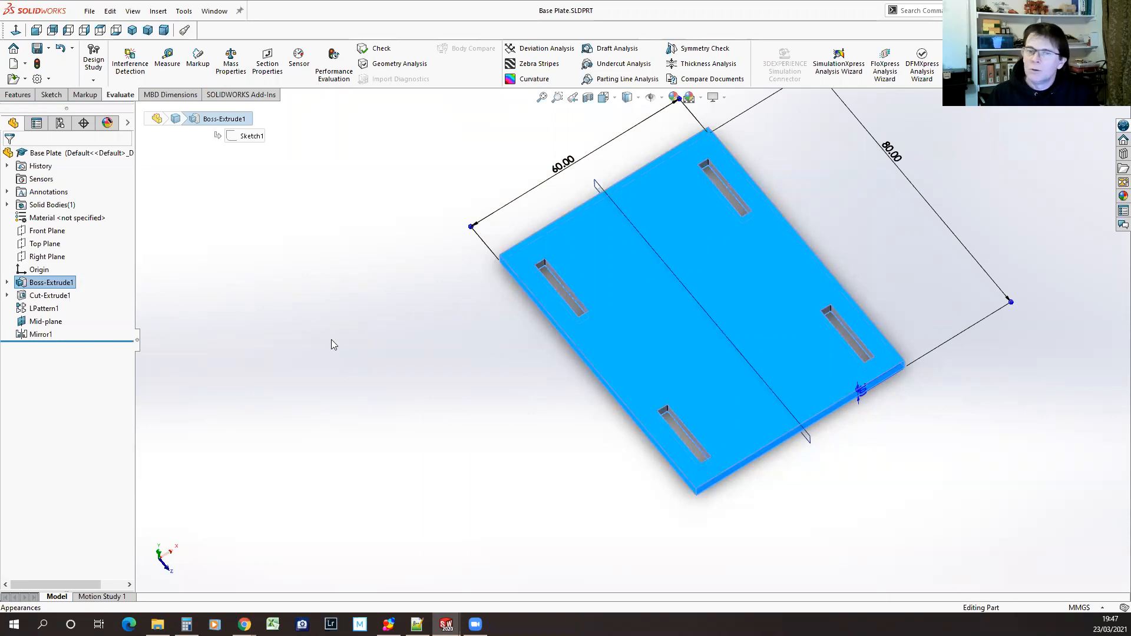
Set the original slot's offset from the plate's long side to 4.5 mm
click(50, 296)
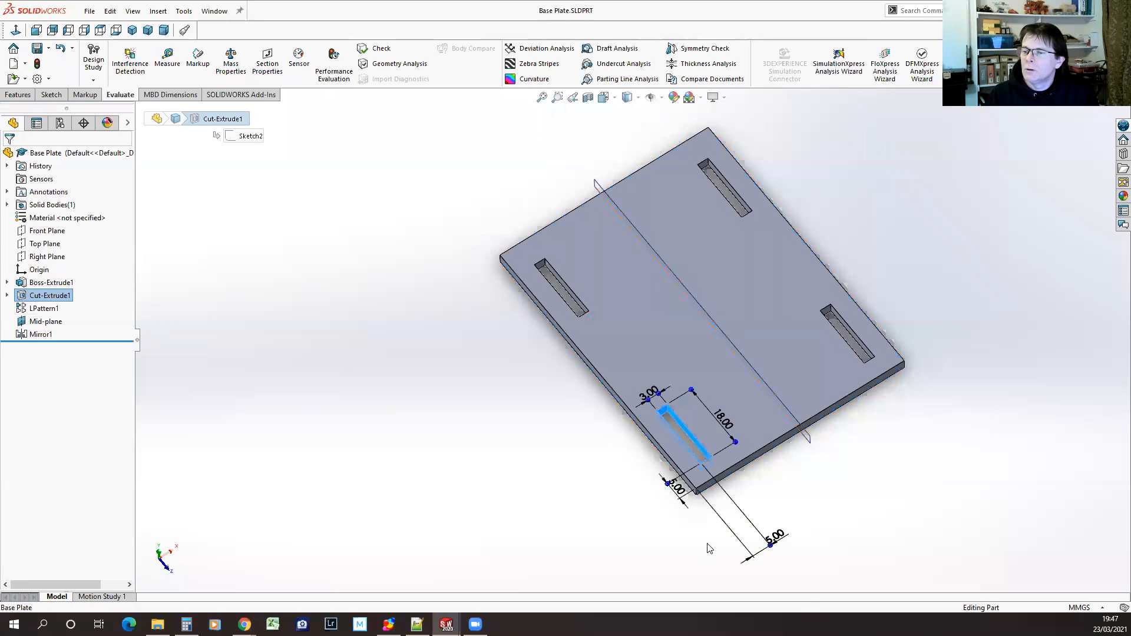
click(775, 536)
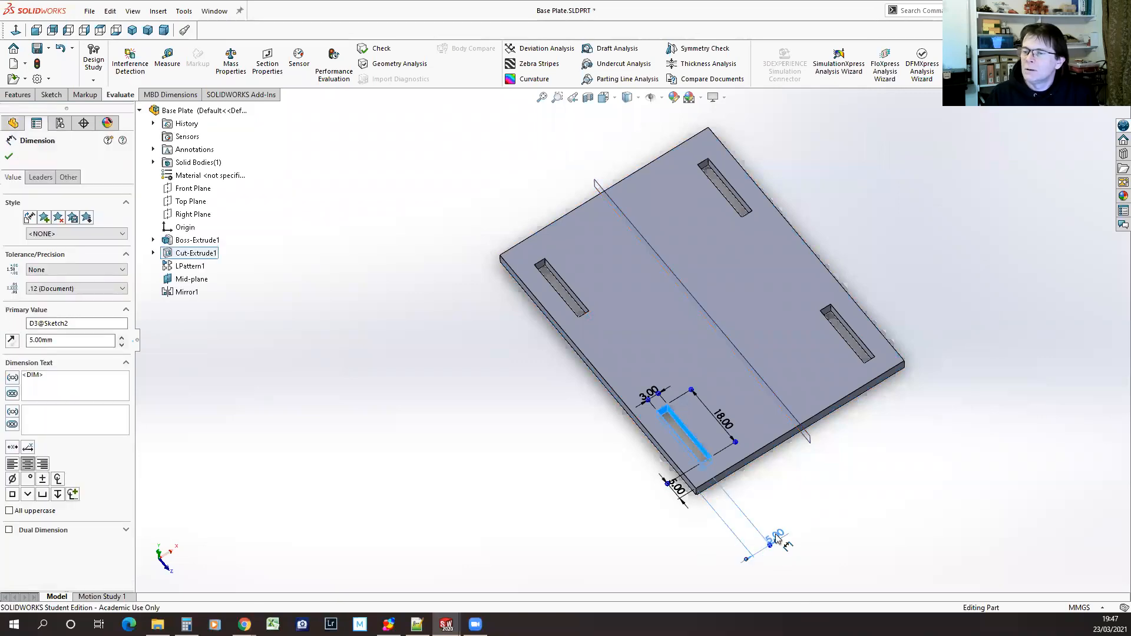
click(862, 483)
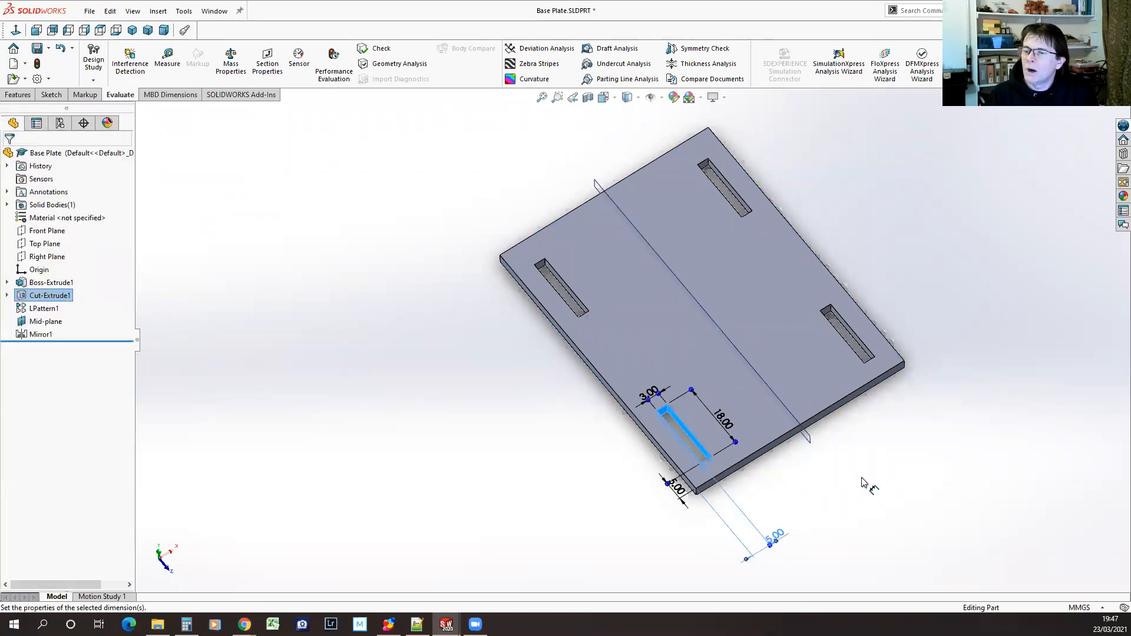
text(4.5)
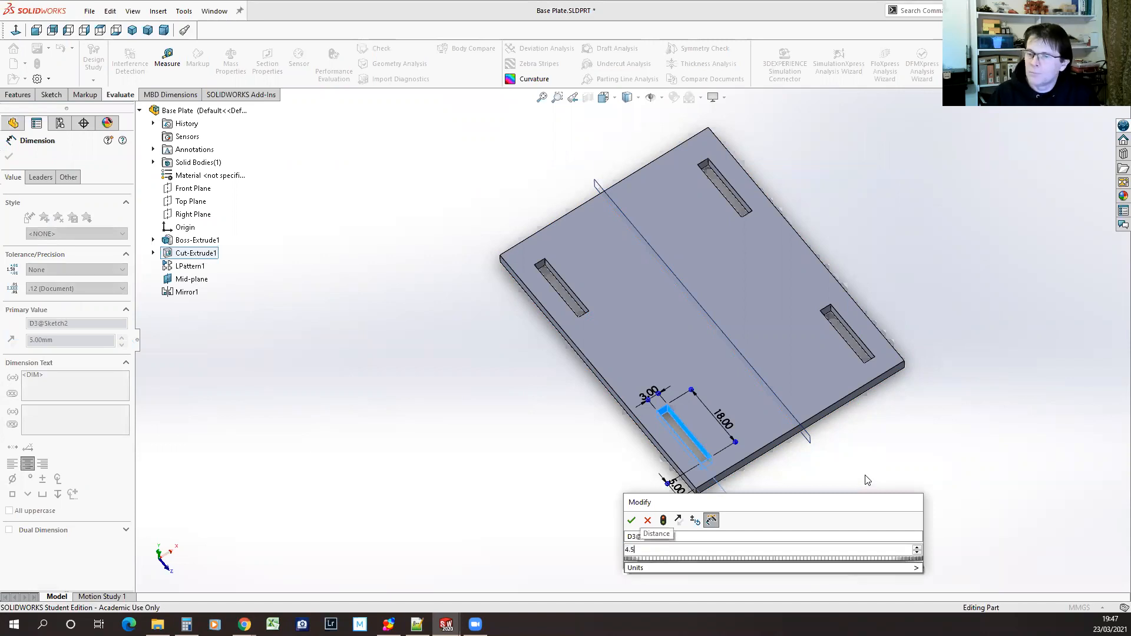
key(Return)
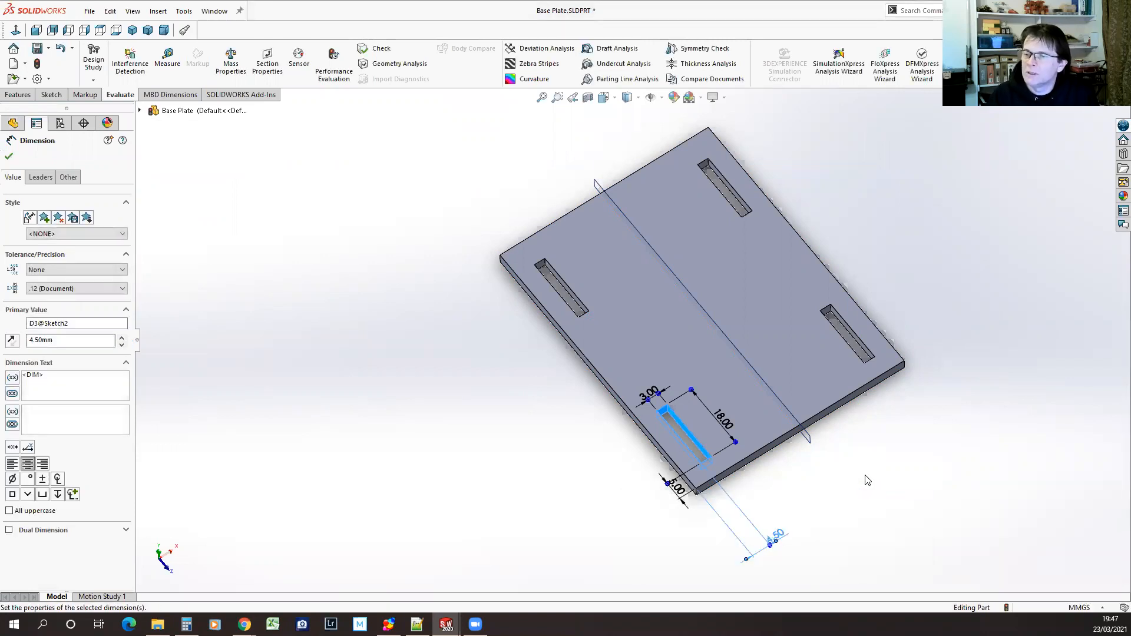
click(10, 158)
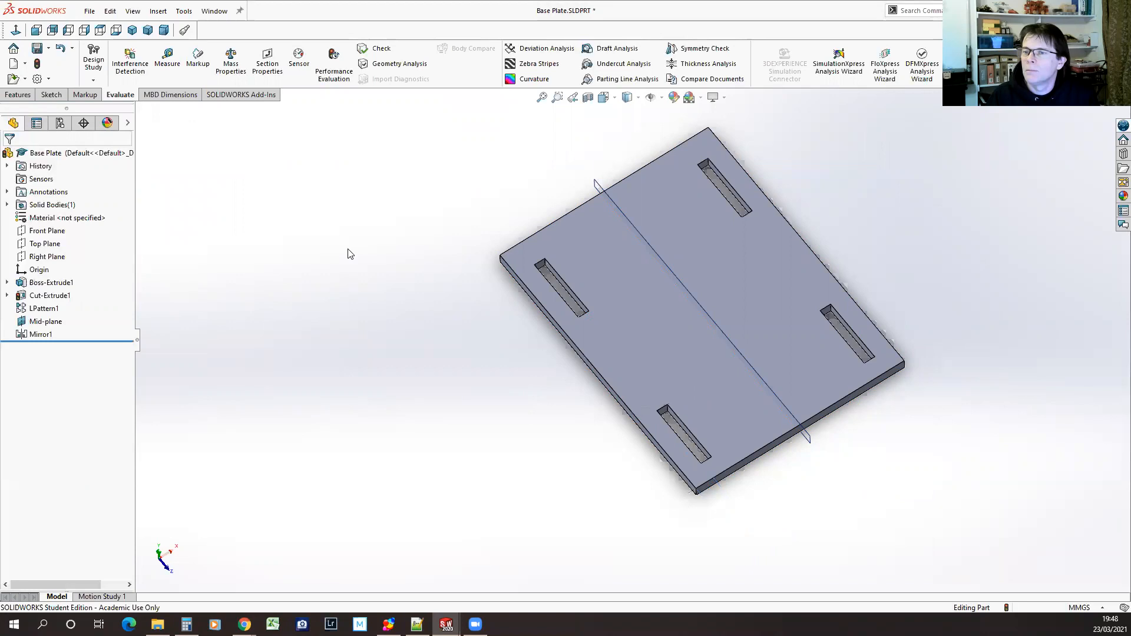
Measure the distance between the inner long edges of the two facing slots at the plate's near end
click(168, 59)
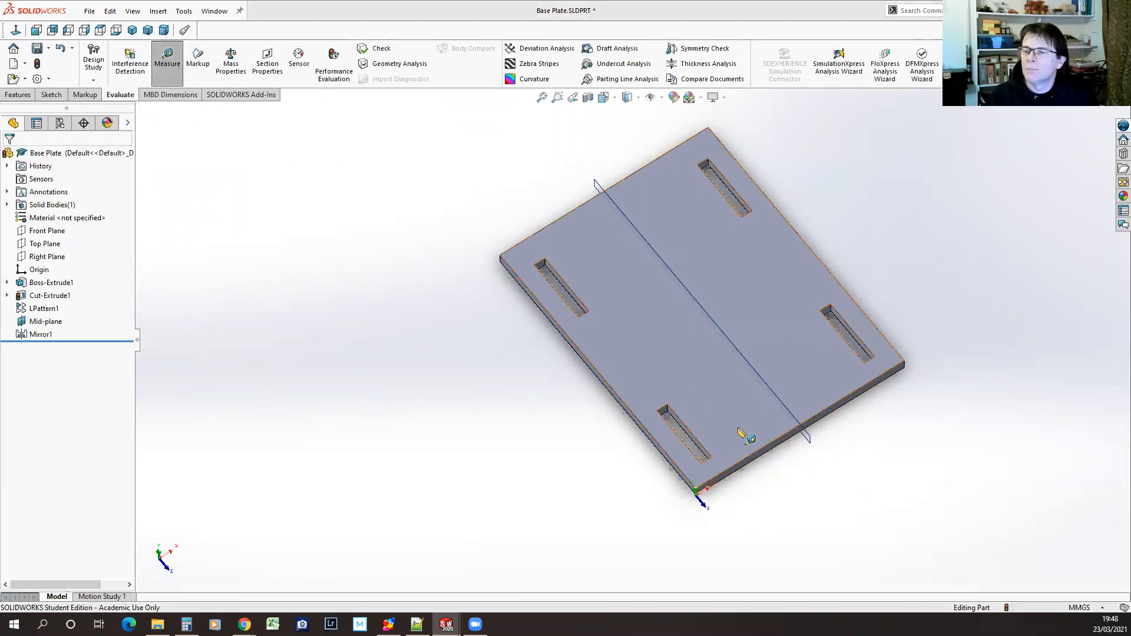
click(691, 433)
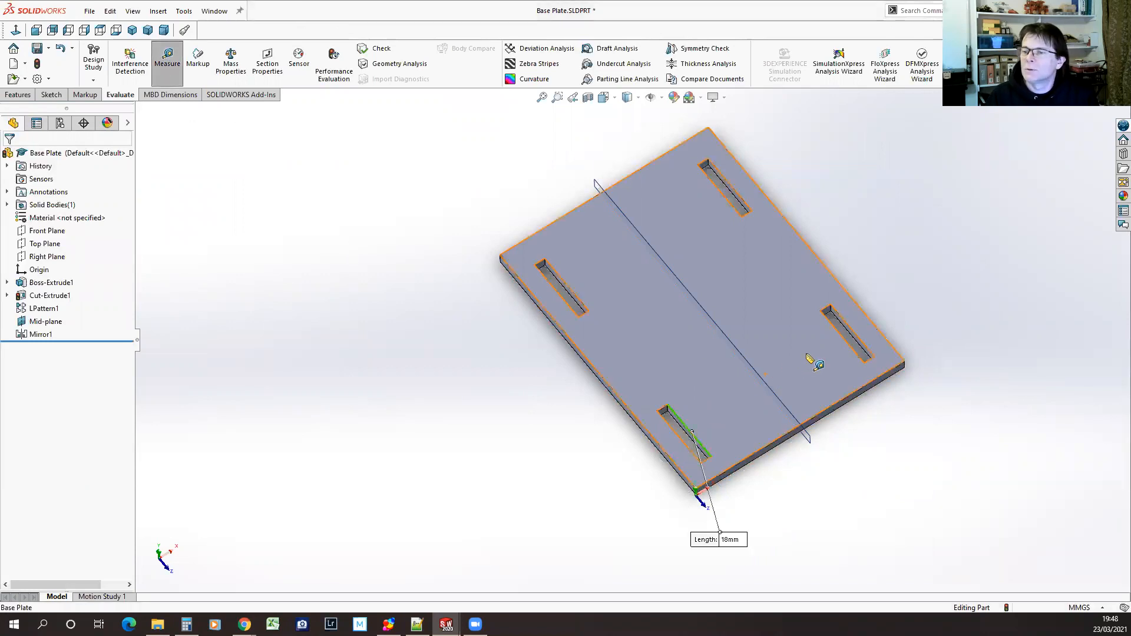
click(848, 343)
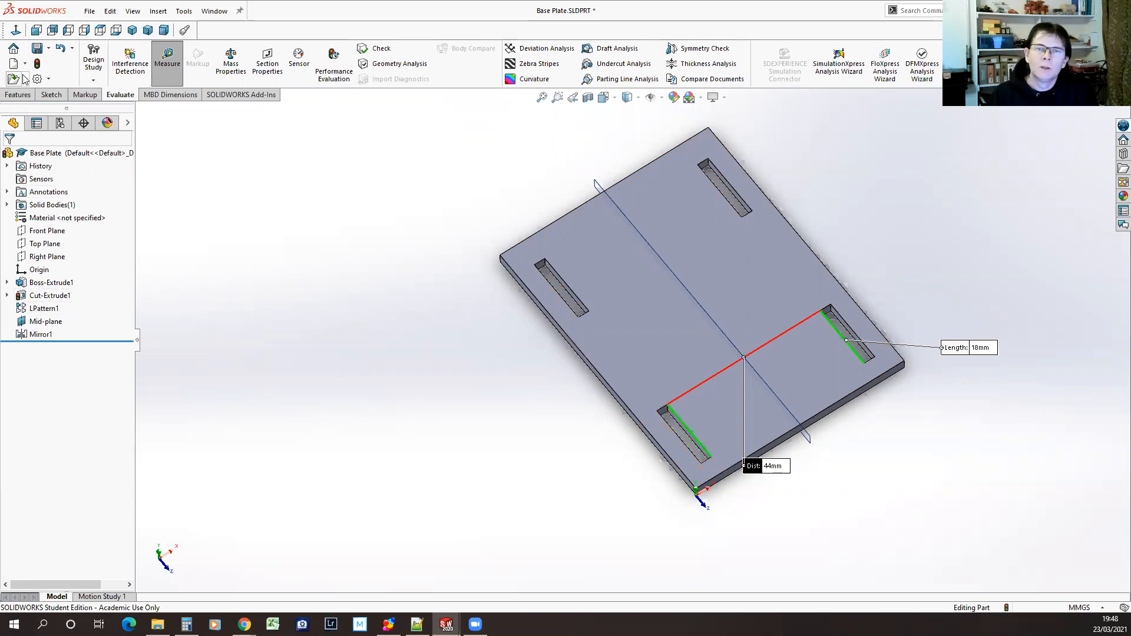
Rebuild the part and remeasure the gap between the inner long edges of the two facing slots
click(37, 65)
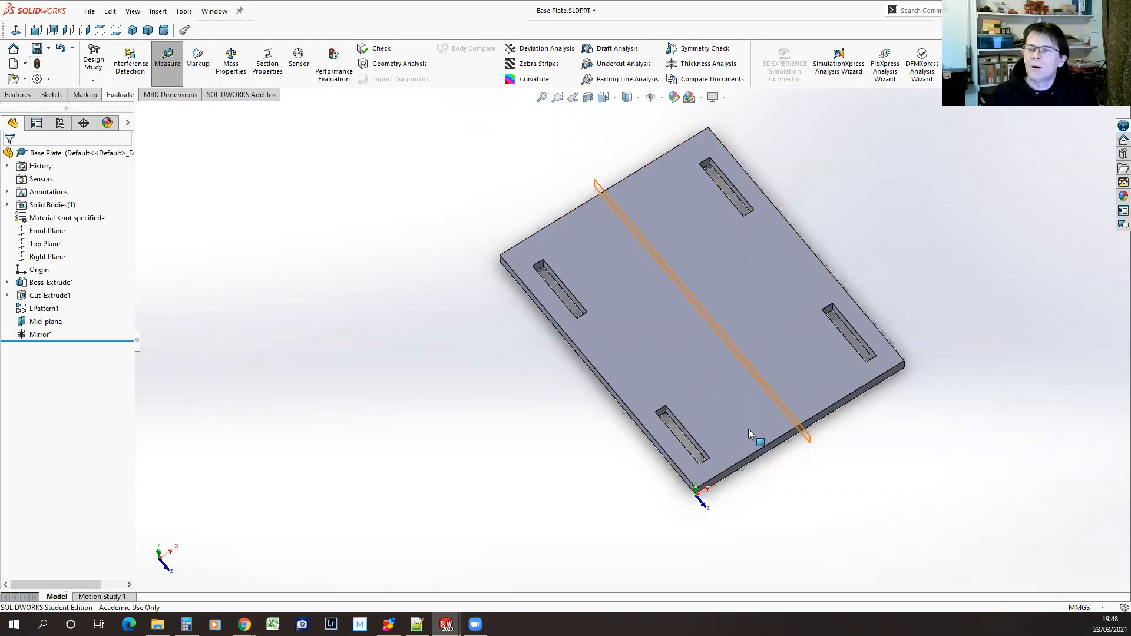
click(758, 381)
click(840, 333)
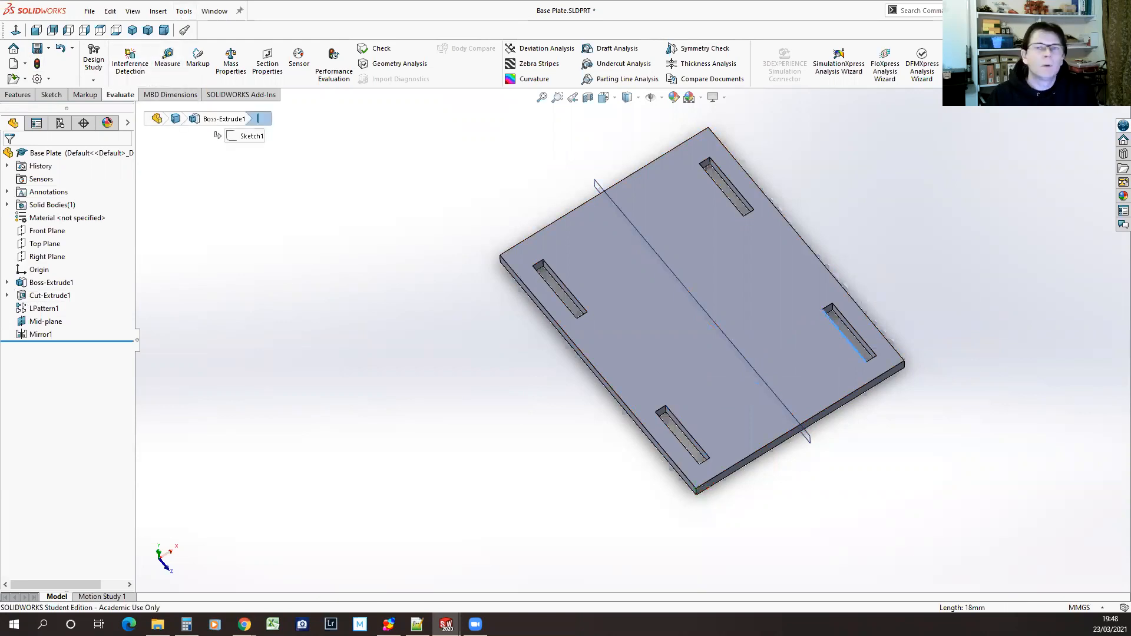
click(170, 62)
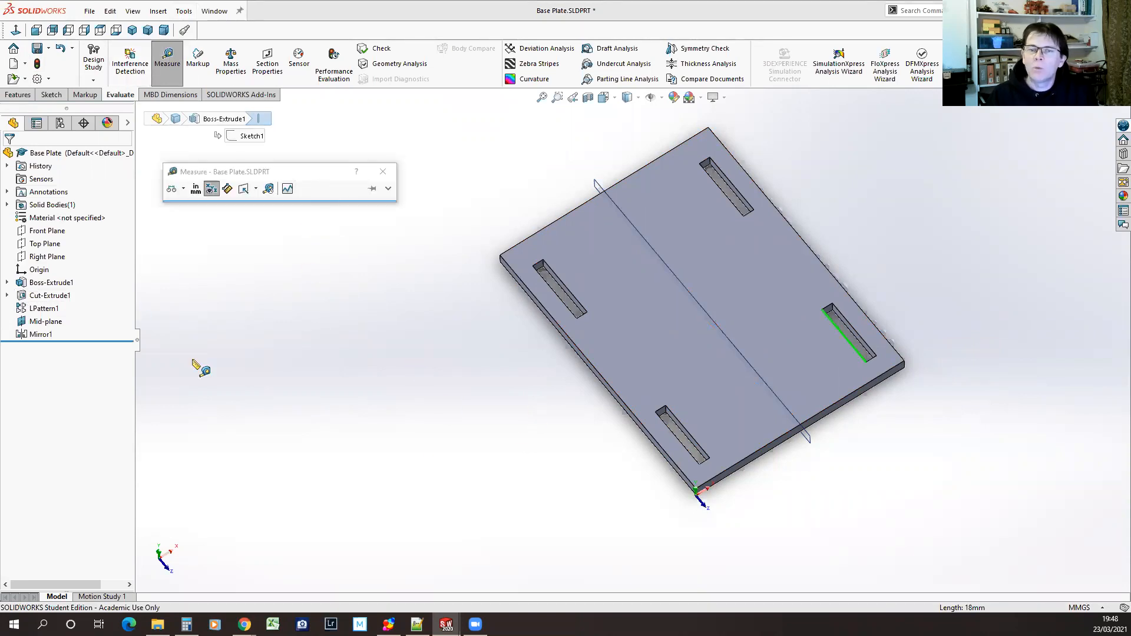
click(470, 339)
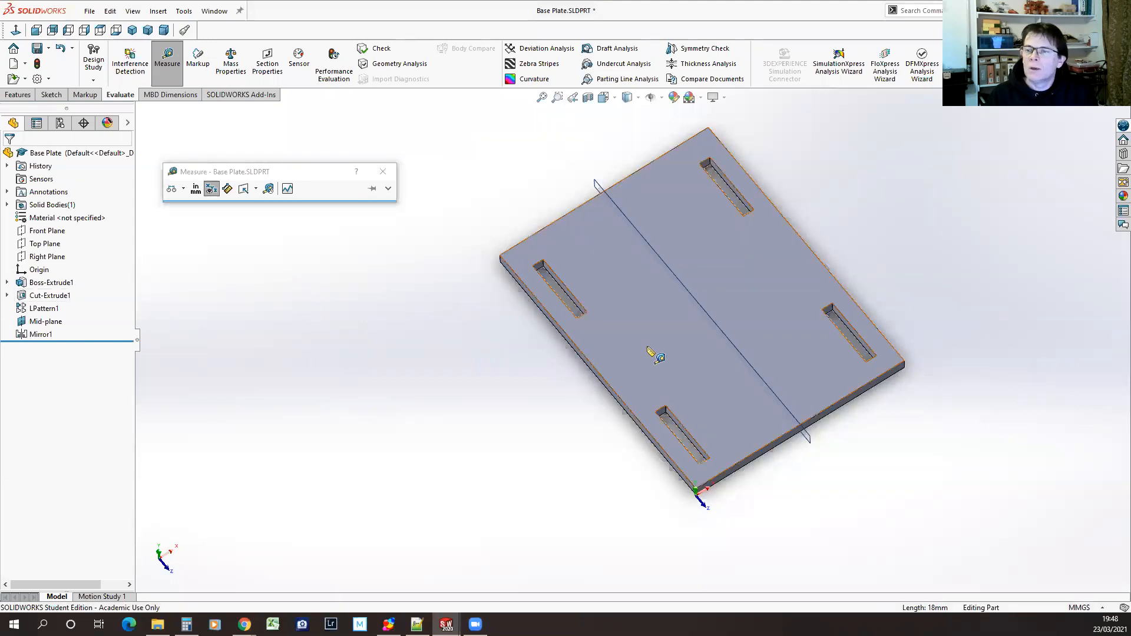
click(682, 428)
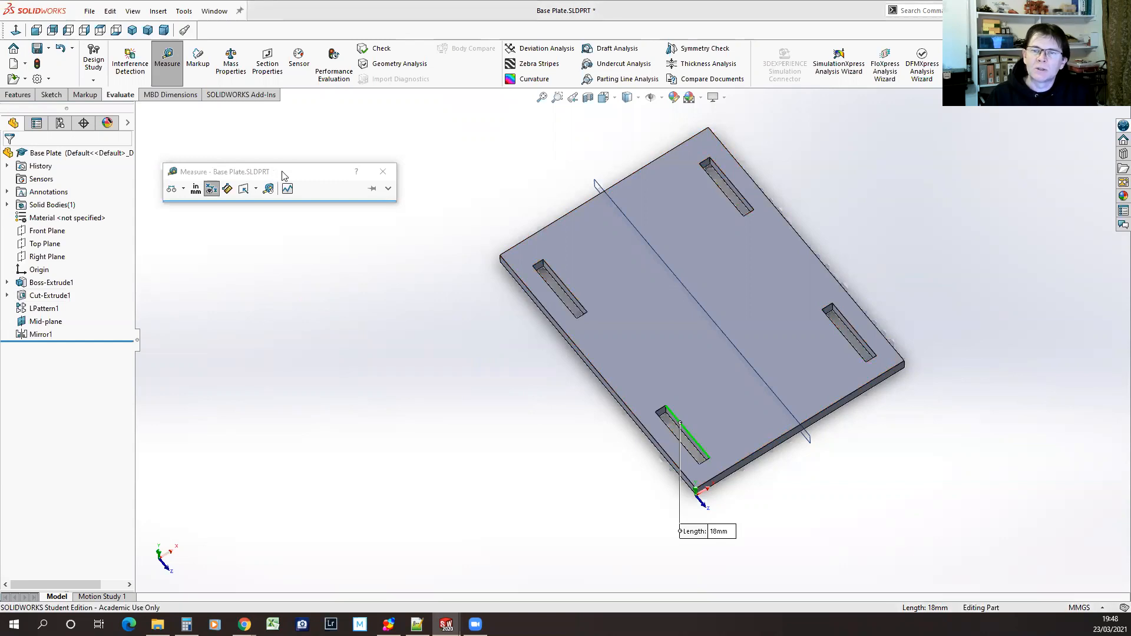
click(844, 338)
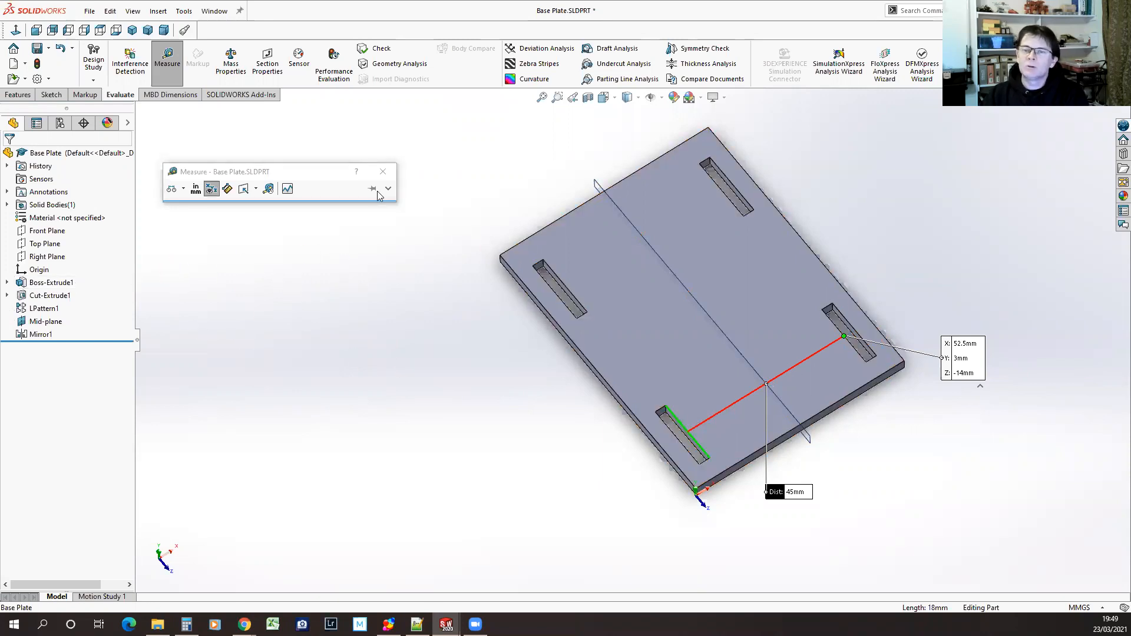
key(Escape)
Set the base plate's short-side width to 62 mm in its extrusion and rebuild the part
click(51, 282)
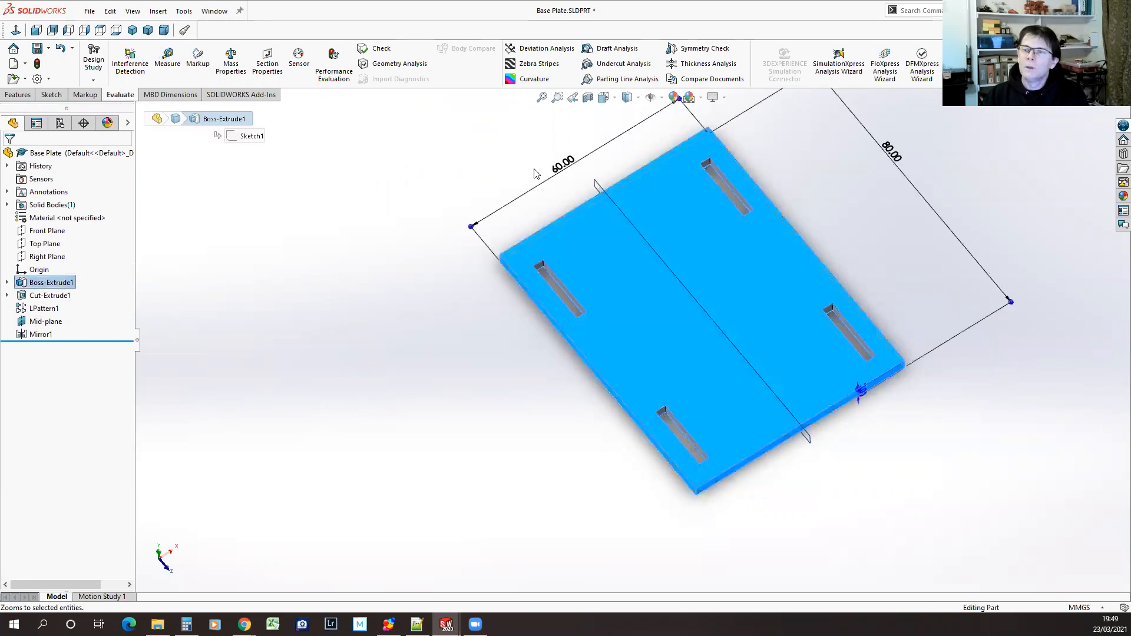
click(563, 169)
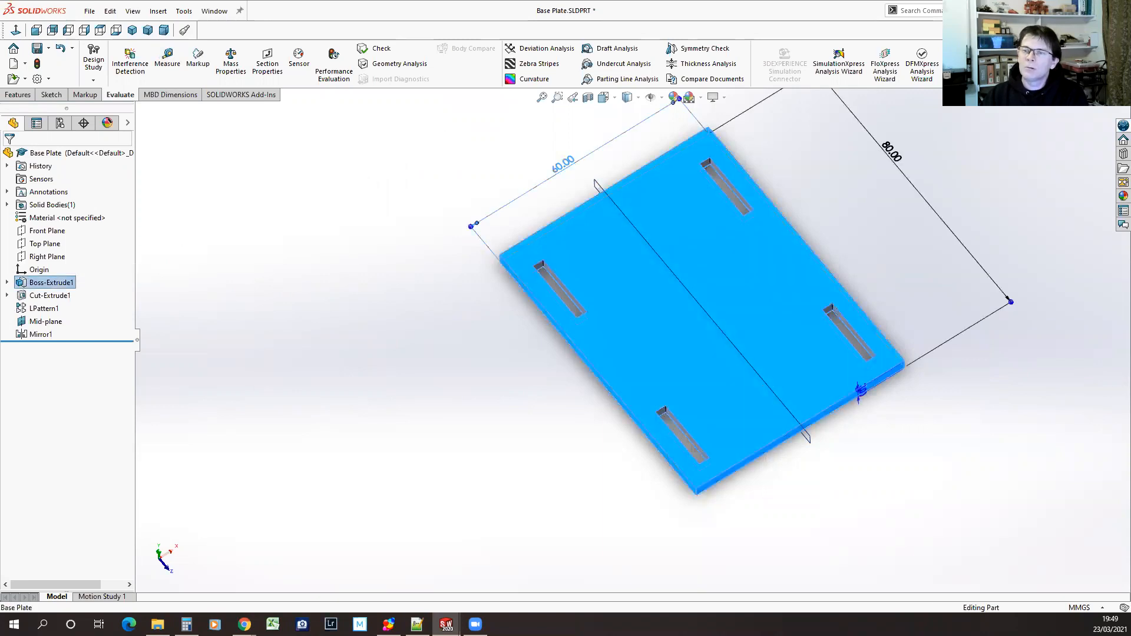
click(563, 169)
text(62)
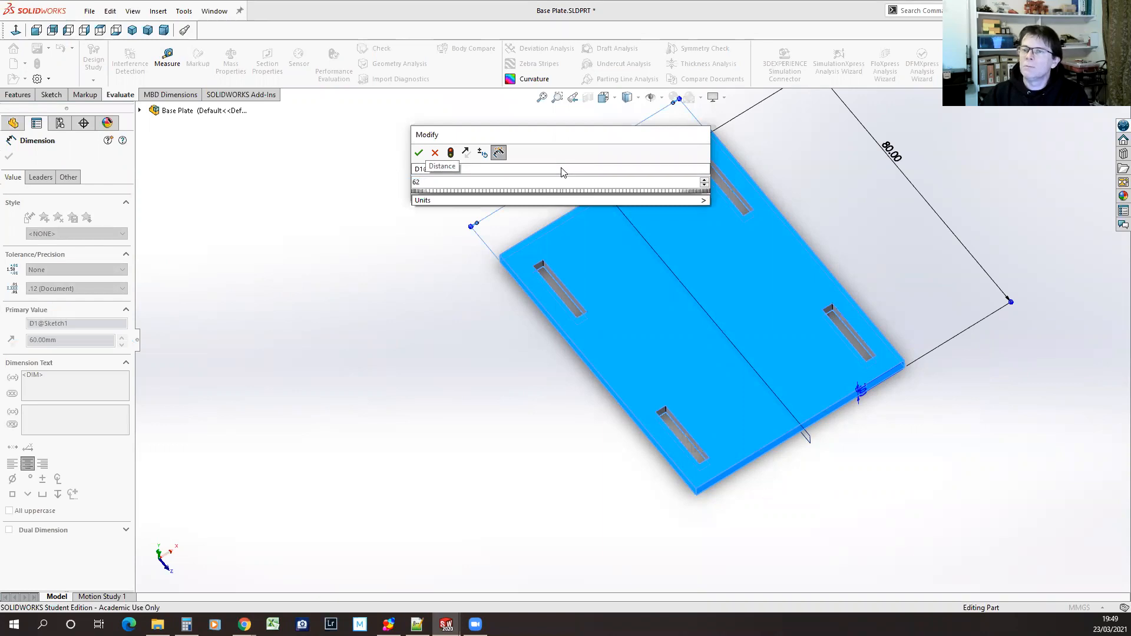
key(Return)
click(438, 331)
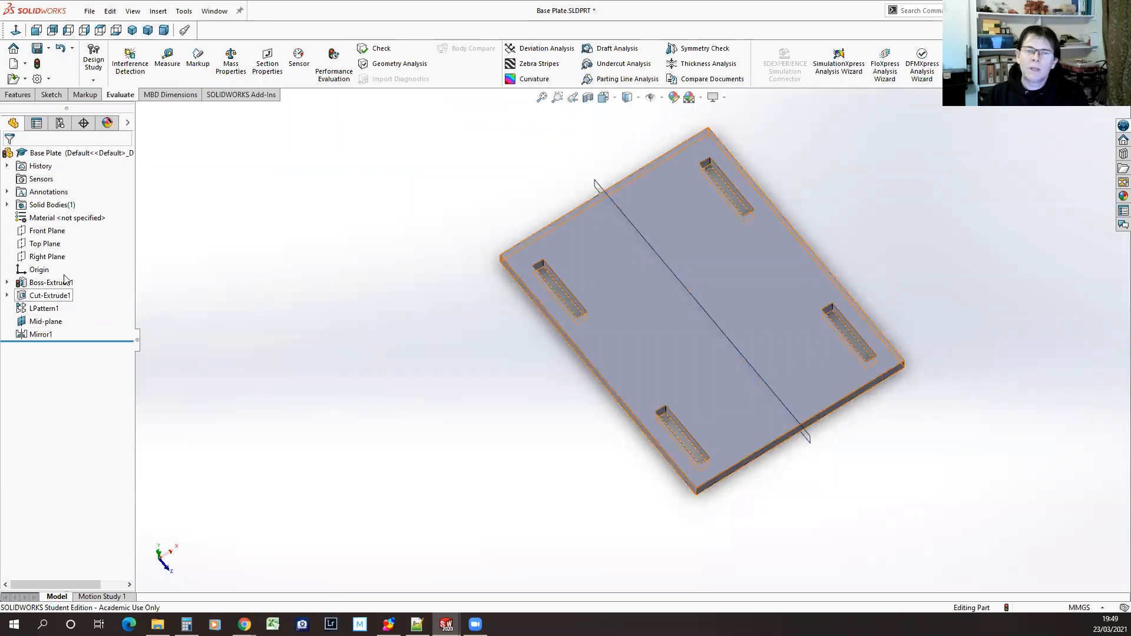
click(37, 63)
Measure the gap between the inner long edges of the facing slots on the widened plate
click(168, 59)
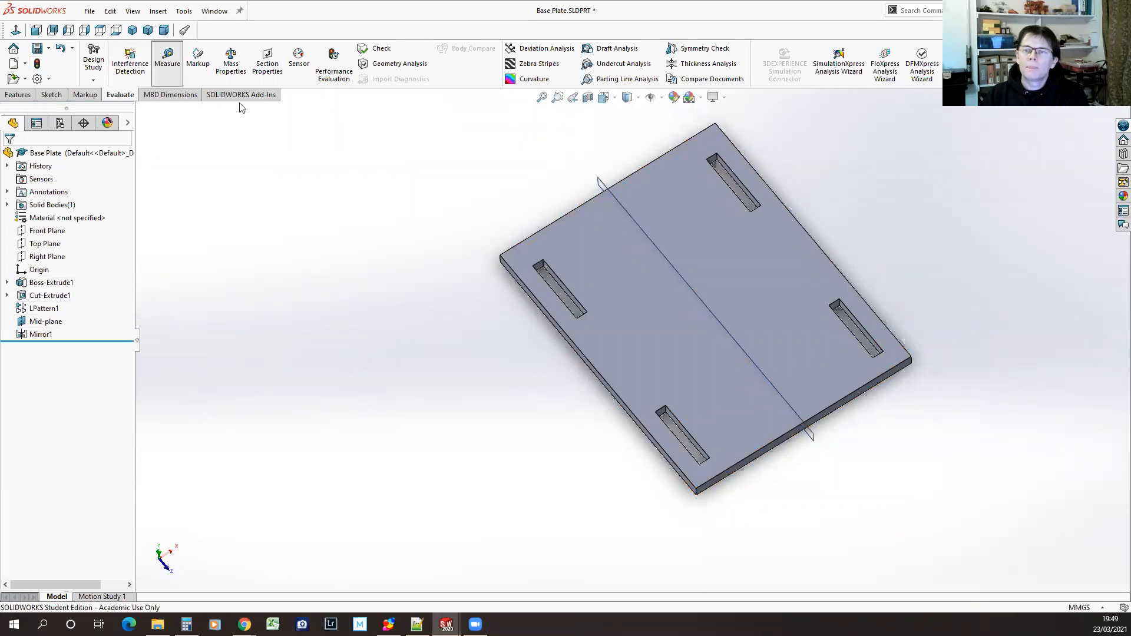
click(688, 435)
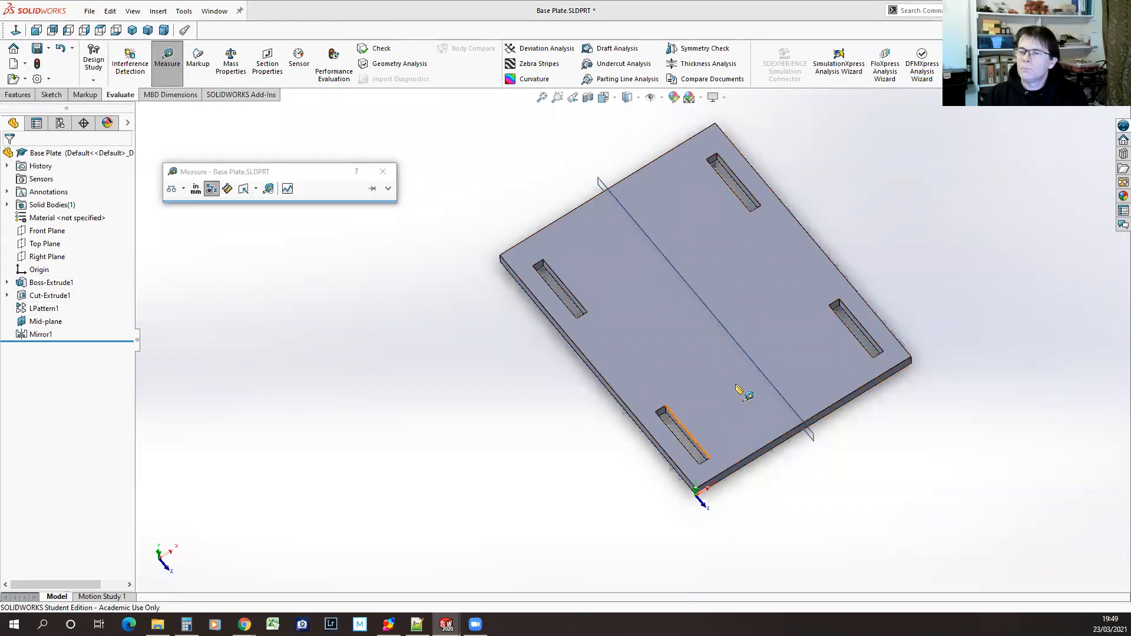
click(842, 327)
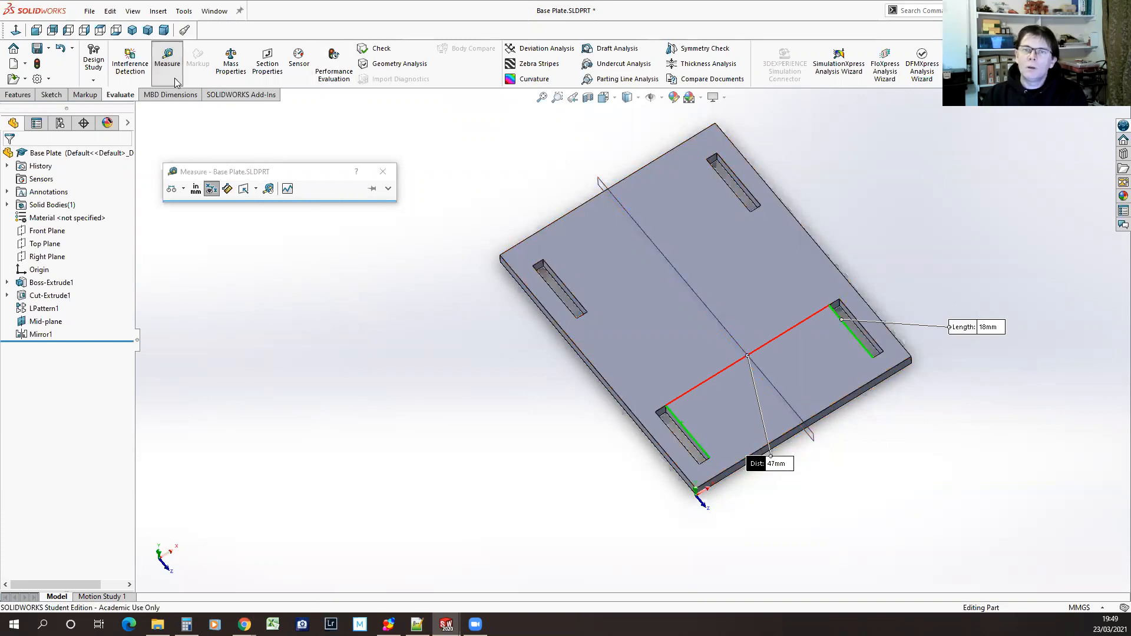
click(167, 59)
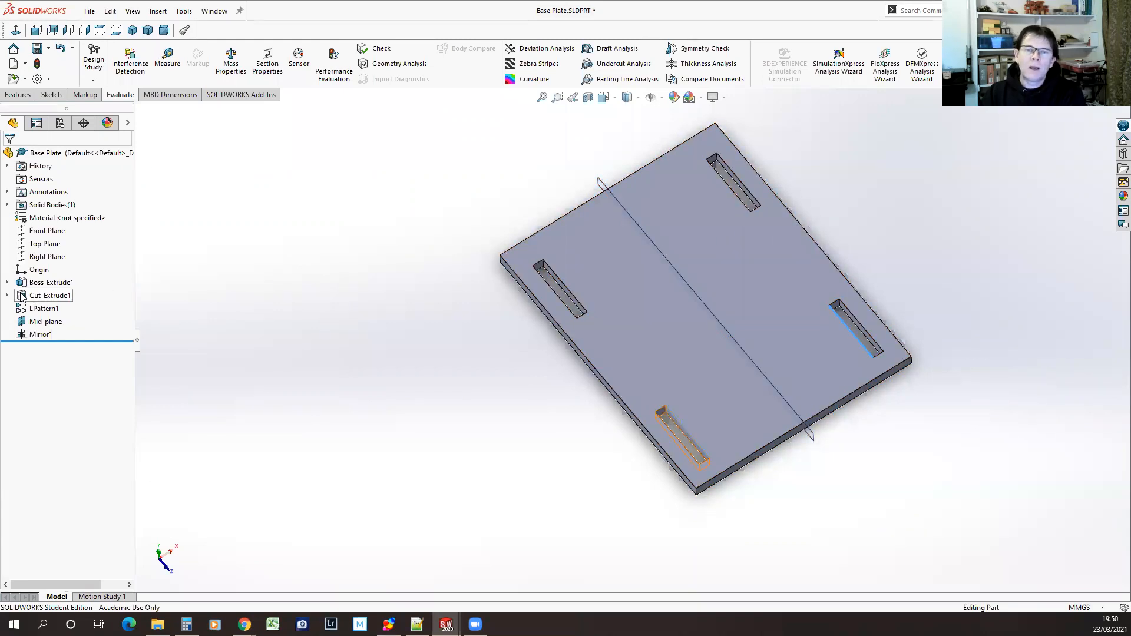
Move Mid-plane ahead of Cut-Extrude1 in the feature order, directly after the base plate's extrusion
click(45, 297)
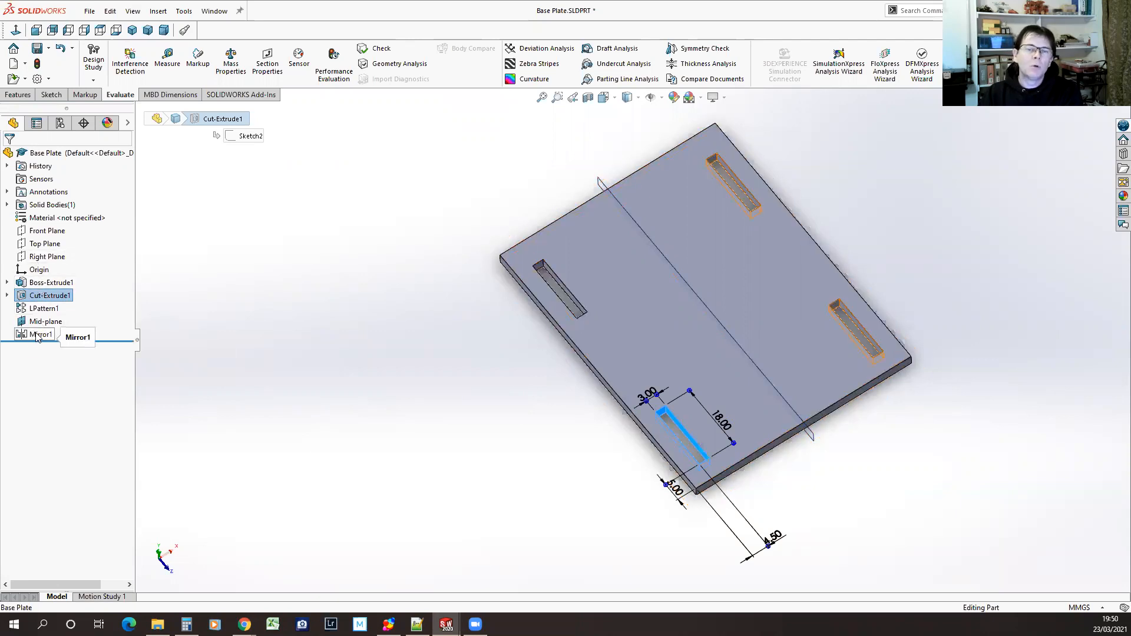
mouse_move(36, 337)
mouse_down()
mouse_move(36, 282)
mouse_move(35, 337)
mouse_move(35, 325)
mouse_up()
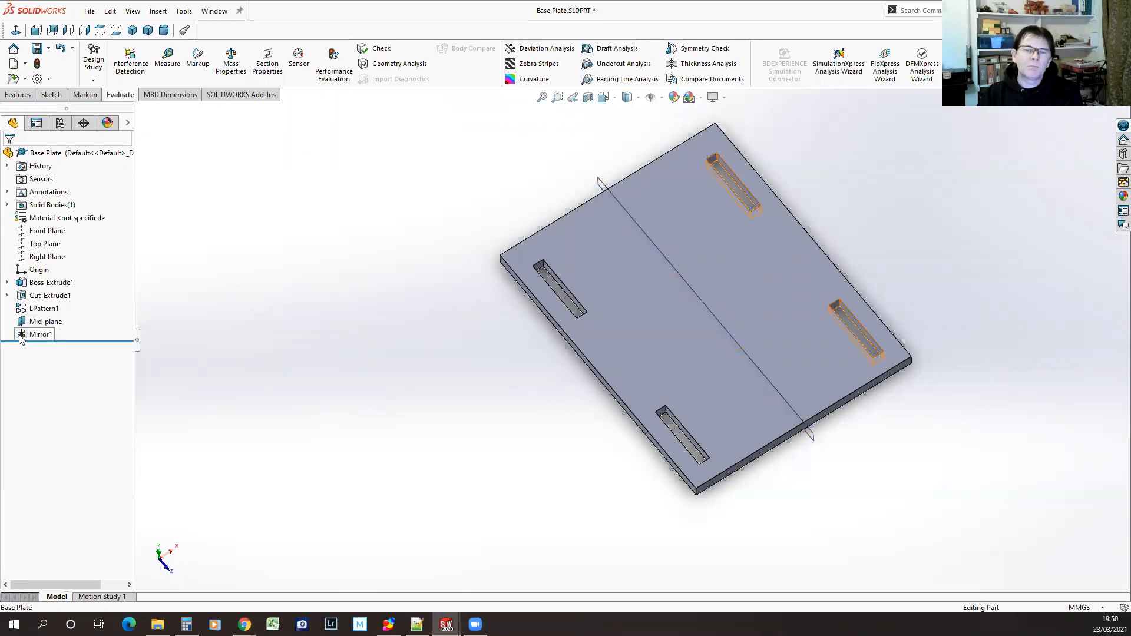
click(22, 337)
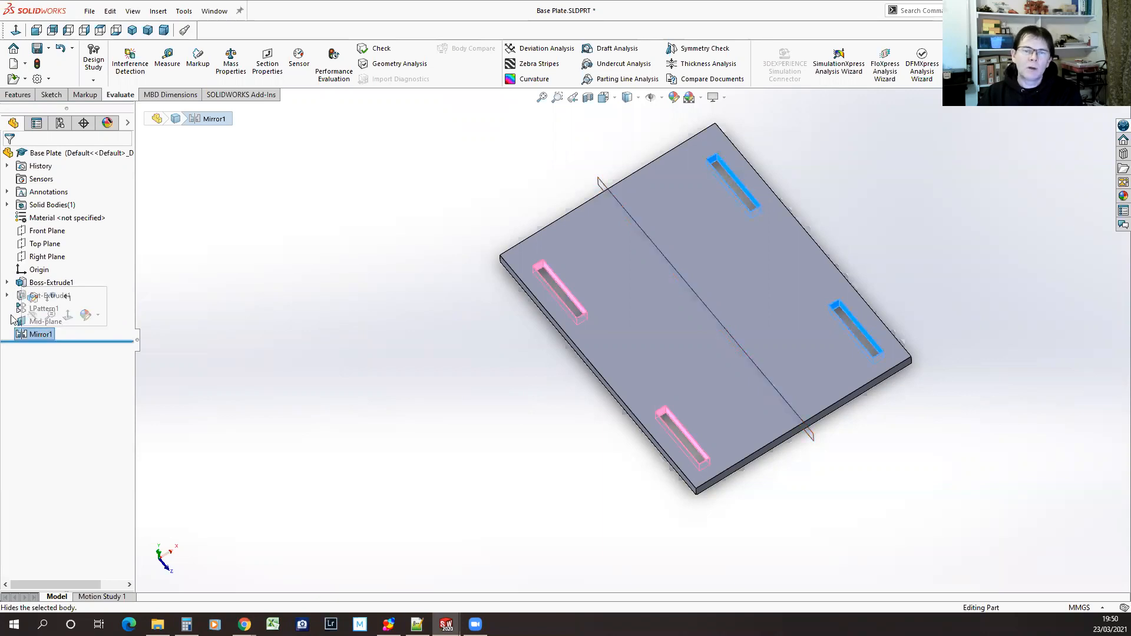
click(218, 305)
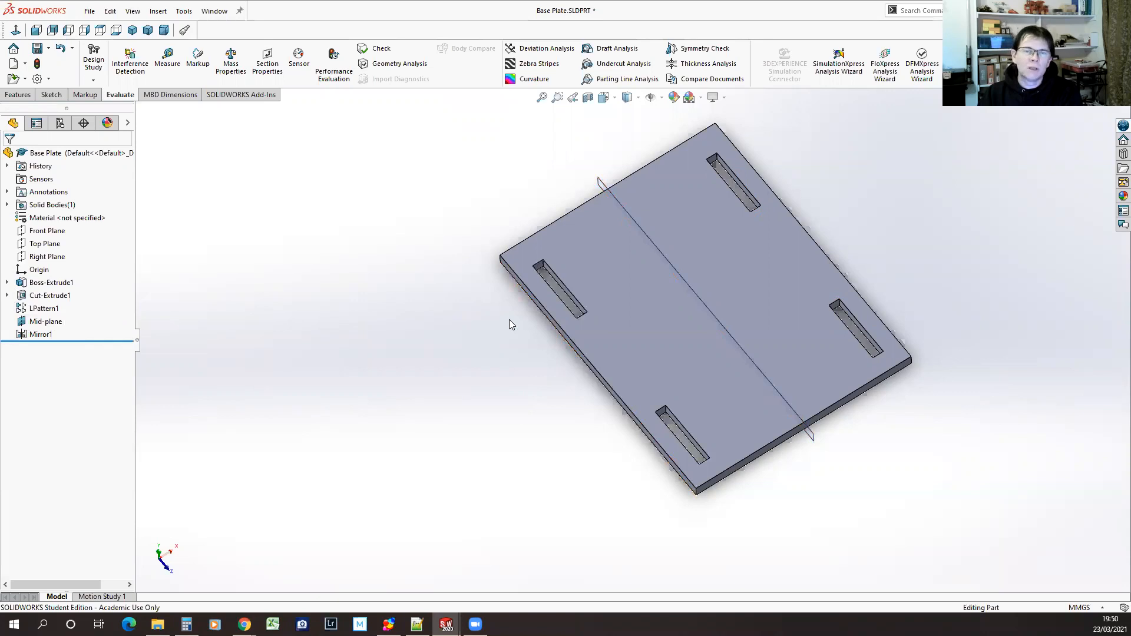
drag(45, 321, 38, 287)
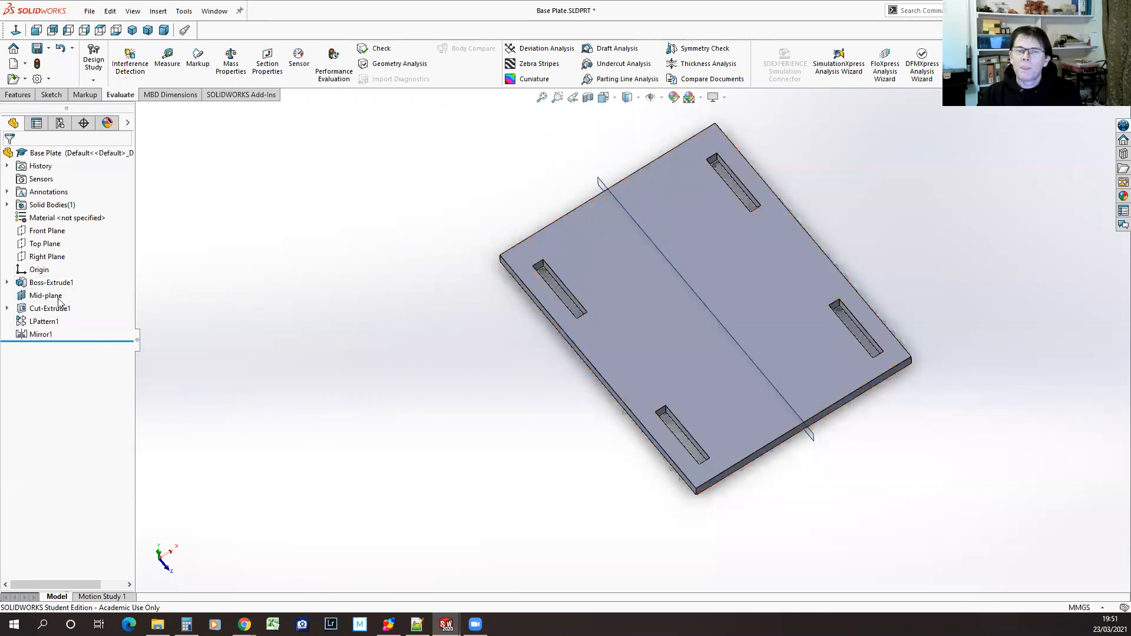
Edit the slot cut's sketch and delete the dimension locating the slot from the plate's long side
click(7, 309)
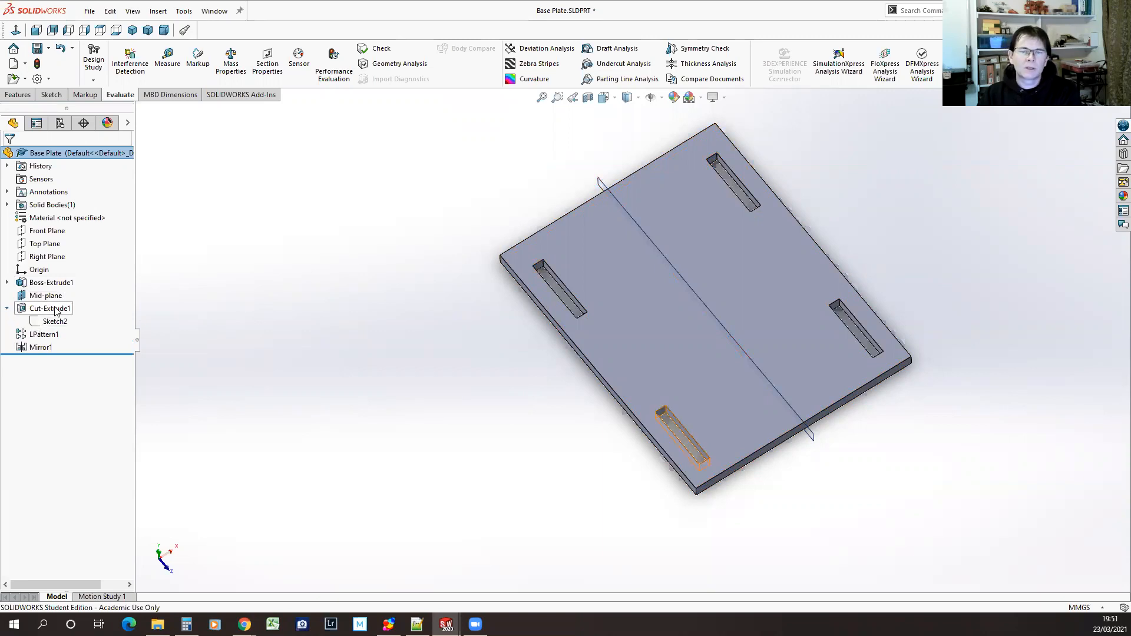
click(36, 323)
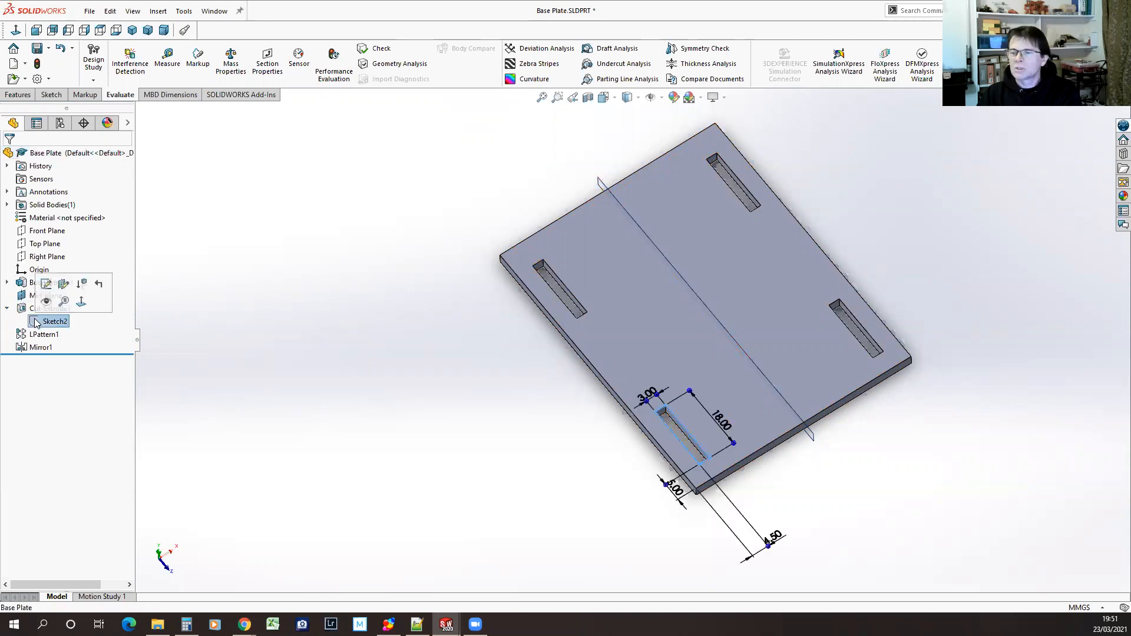
click(46, 286)
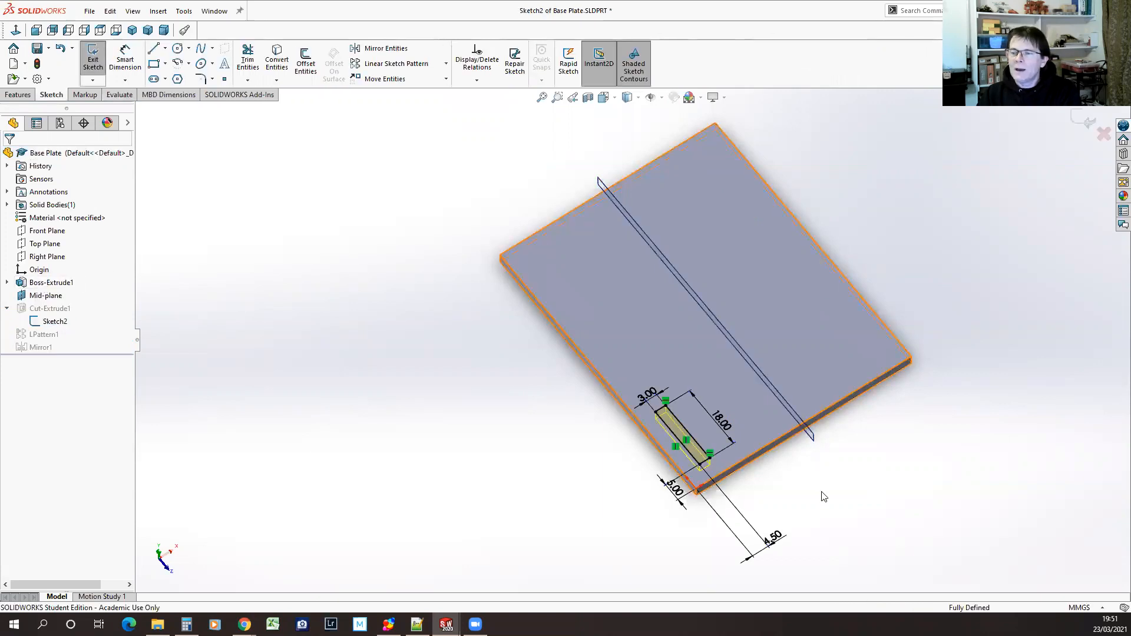
click(772, 537)
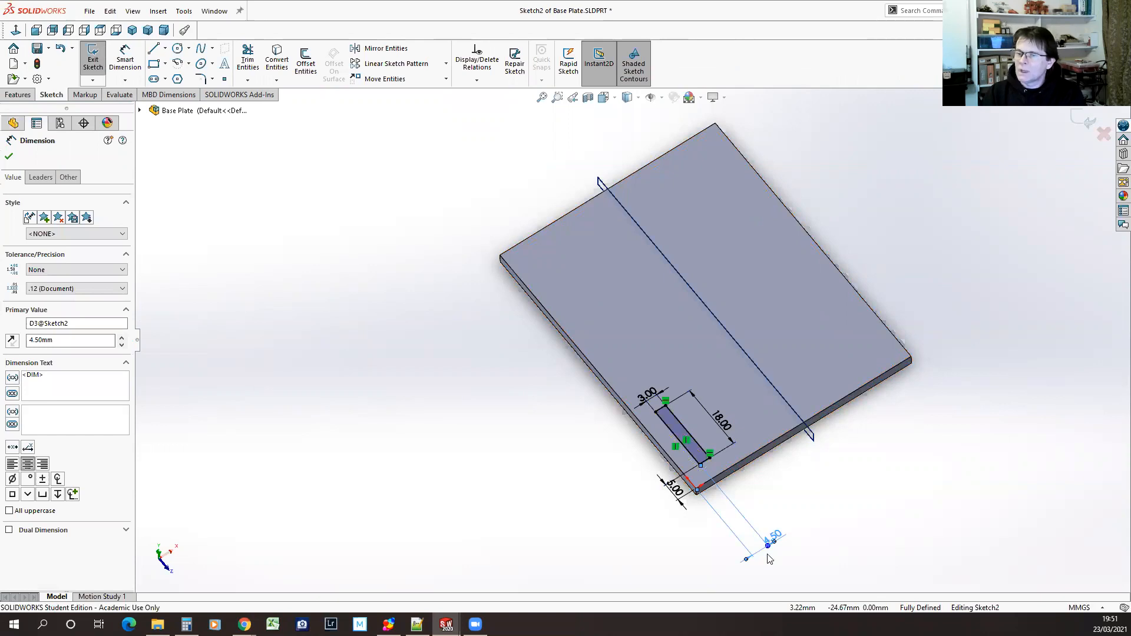
key(Delete)
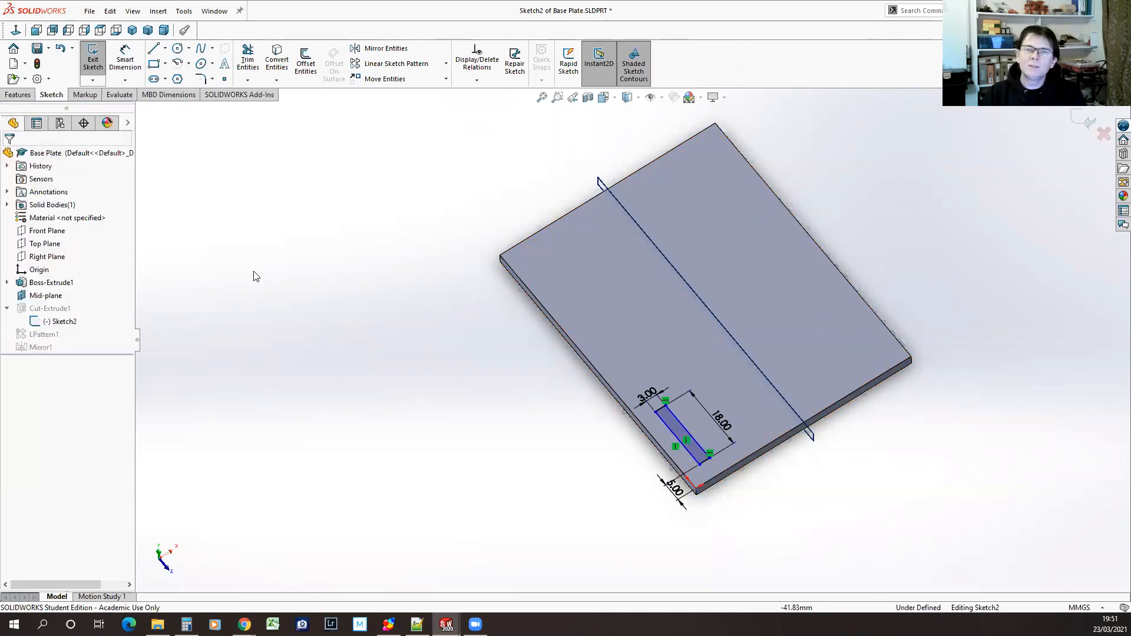
Dimension the slot's inner long edge to Mid-plane at 22.5 mm and exit the sketch
click(123, 57)
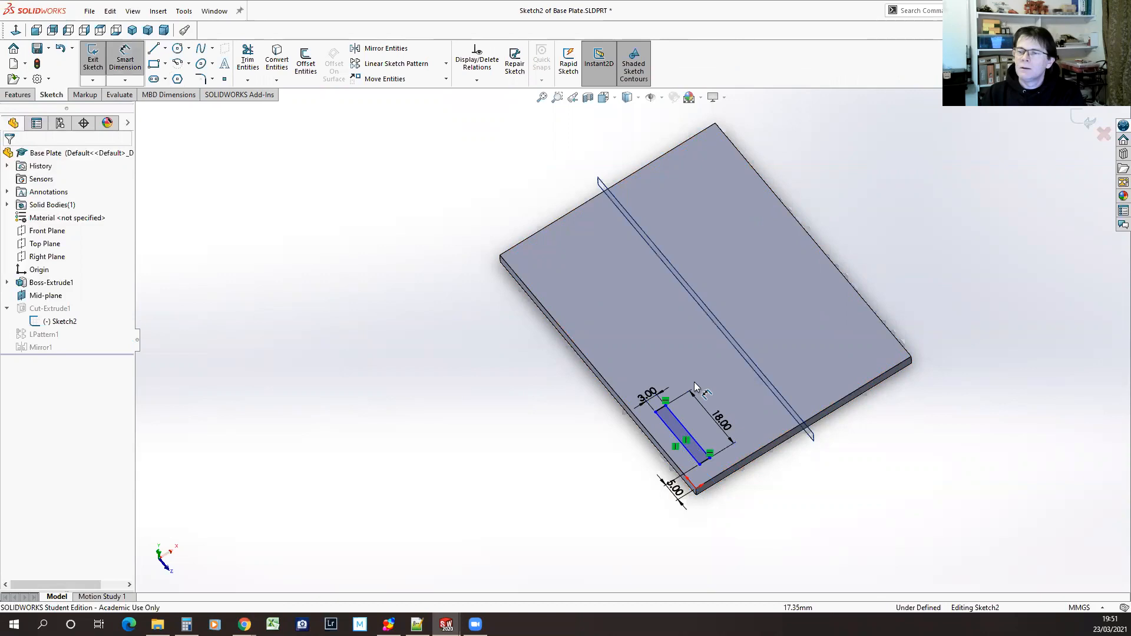
click(675, 419)
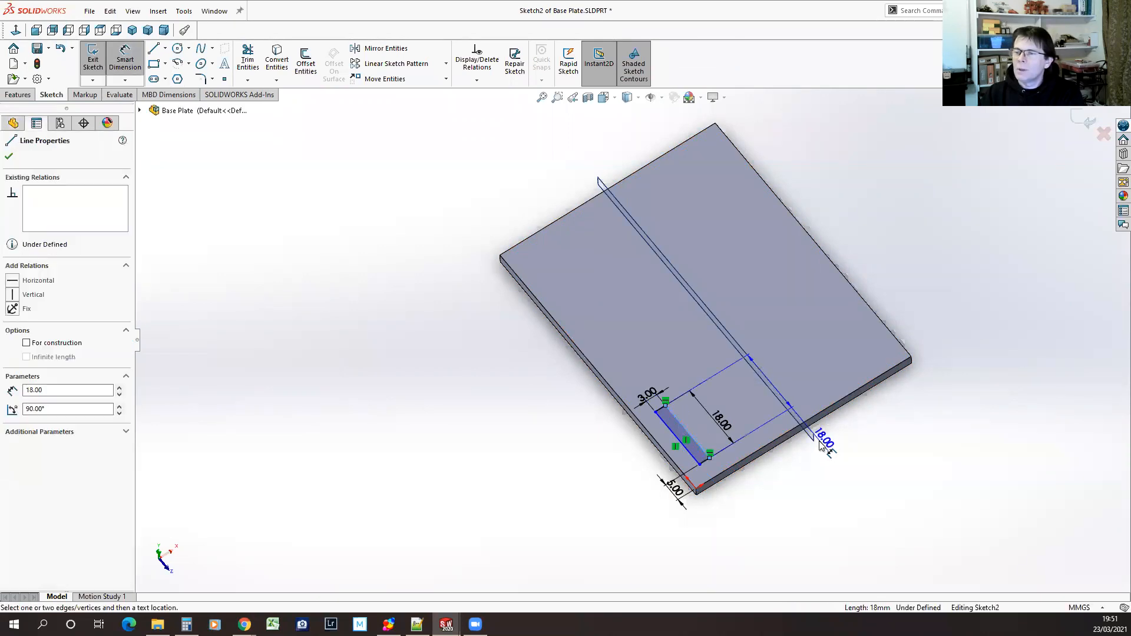
click(813, 435)
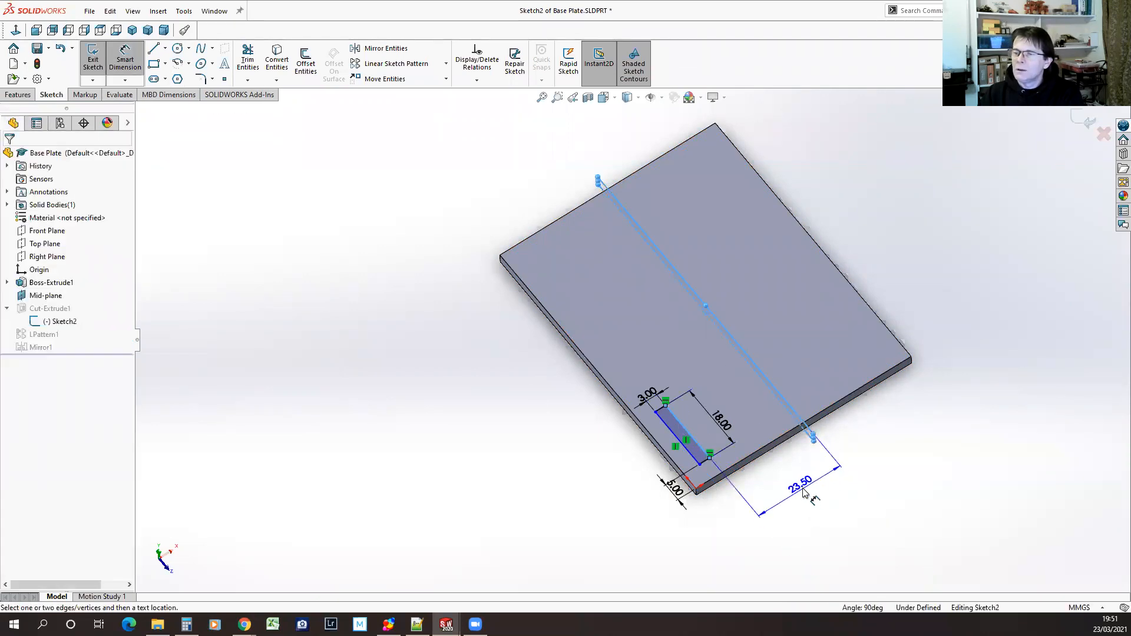
click(802, 493)
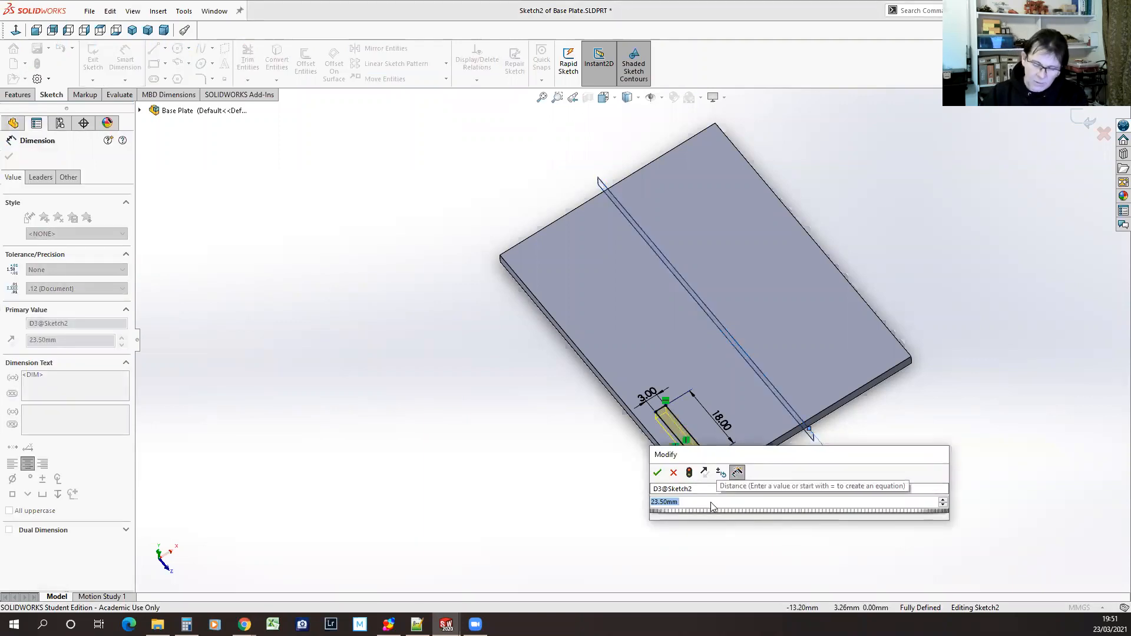
text(22.5)
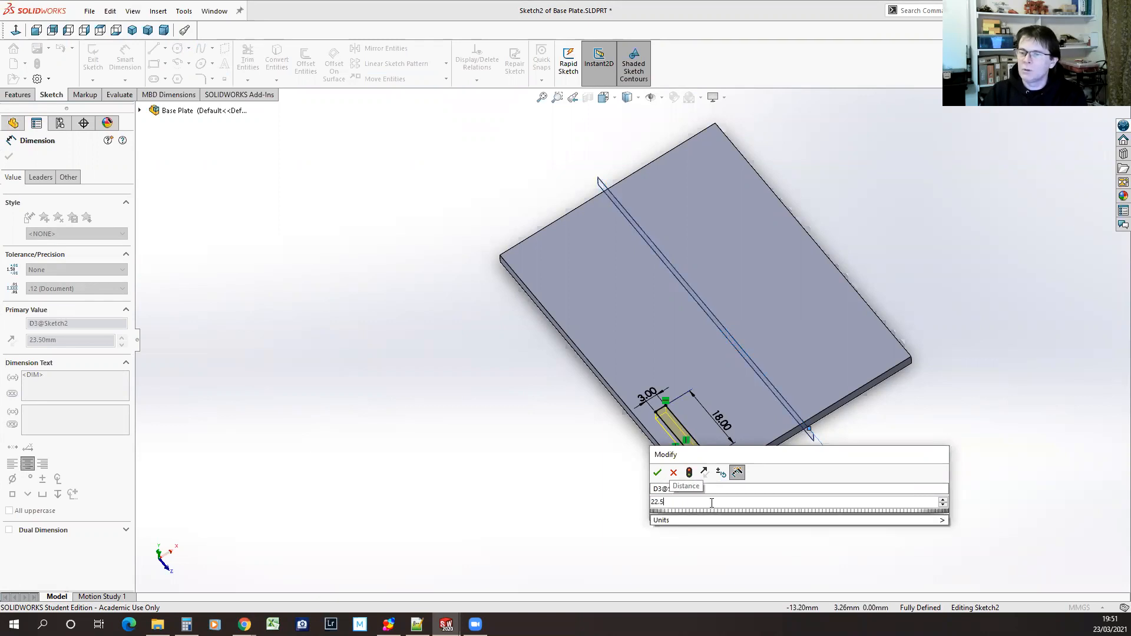
click(658, 473)
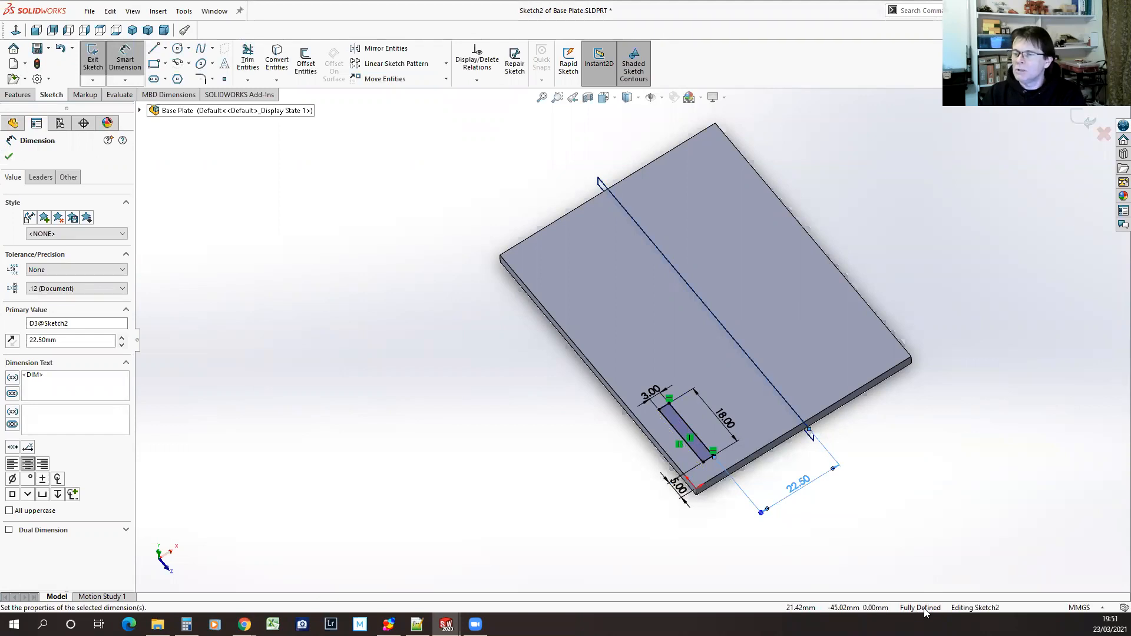
click(9, 158)
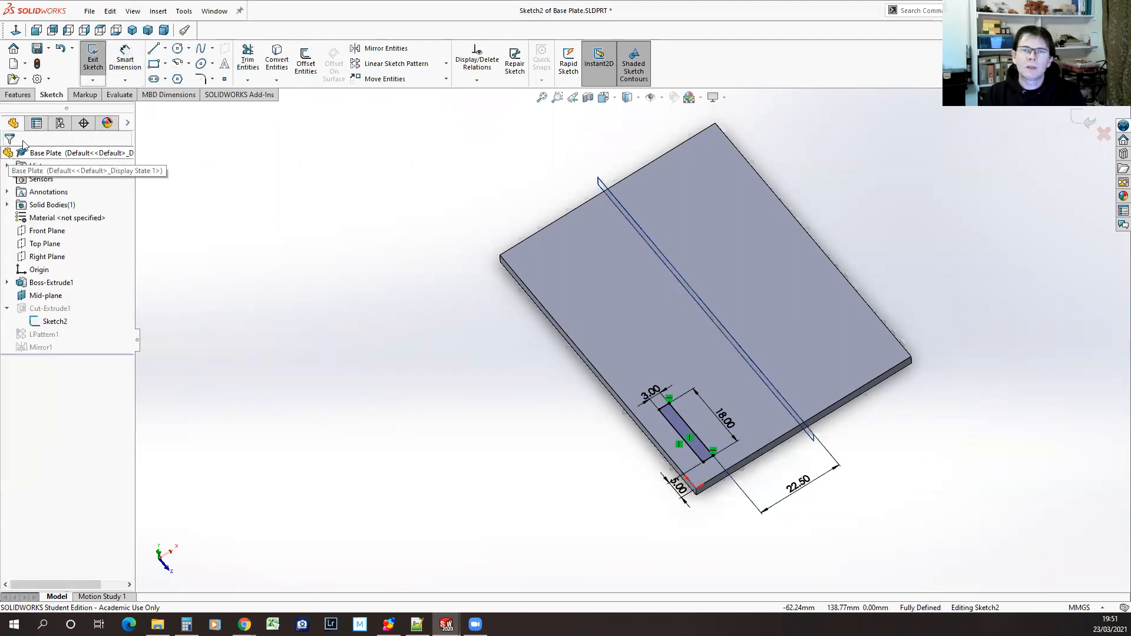
click(92, 58)
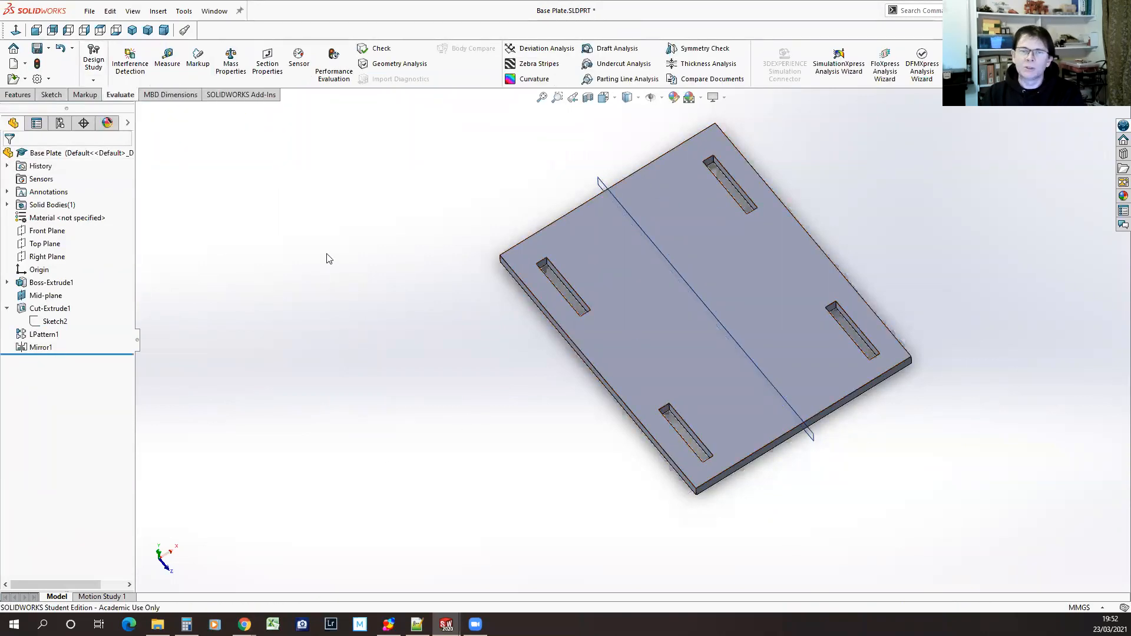
Measure the distance between the facing inner long edges of the two slots nearest the origin corner
click(167, 59)
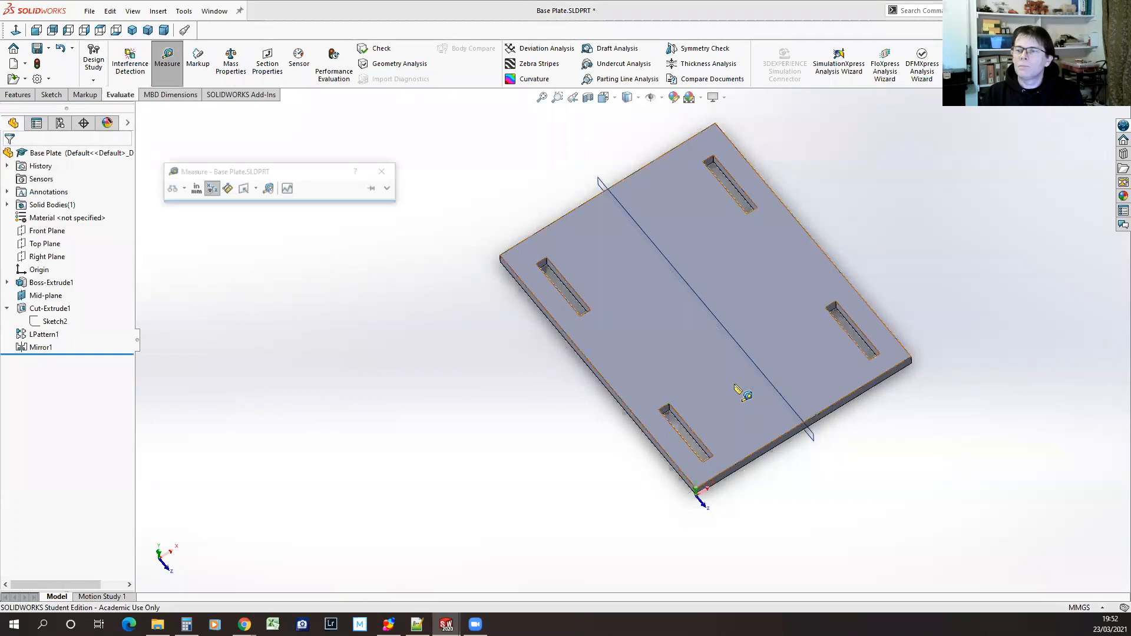
click(683, 421)
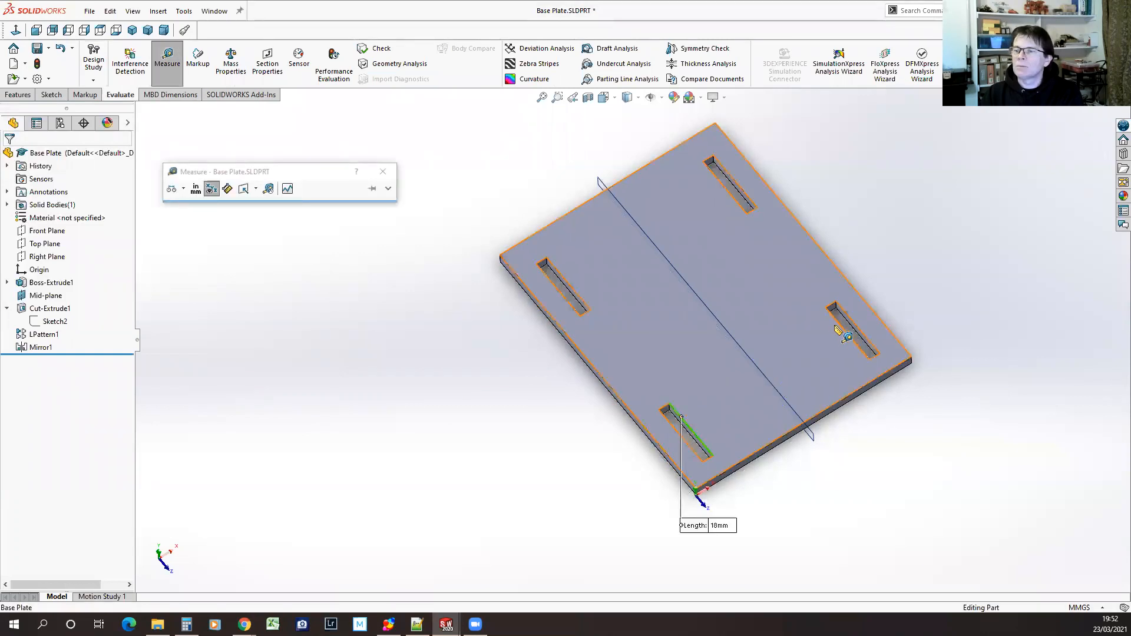
click(840, 321)
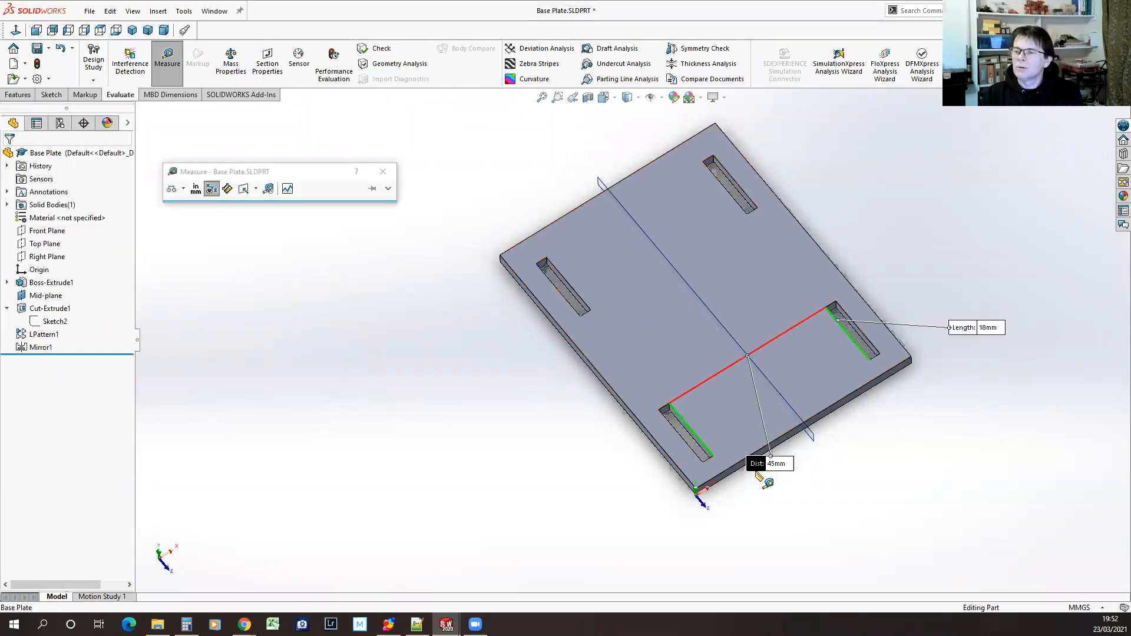
click(383, 171)
Set the base plate's width to 80 mm
click(51, 283)
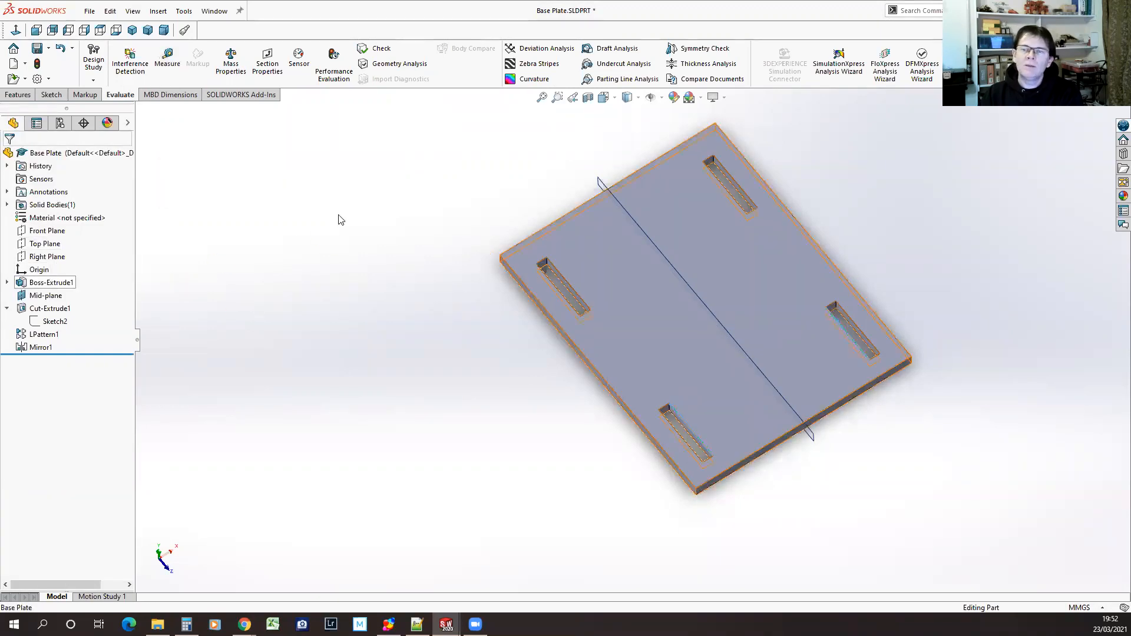
double_click(565, 165)
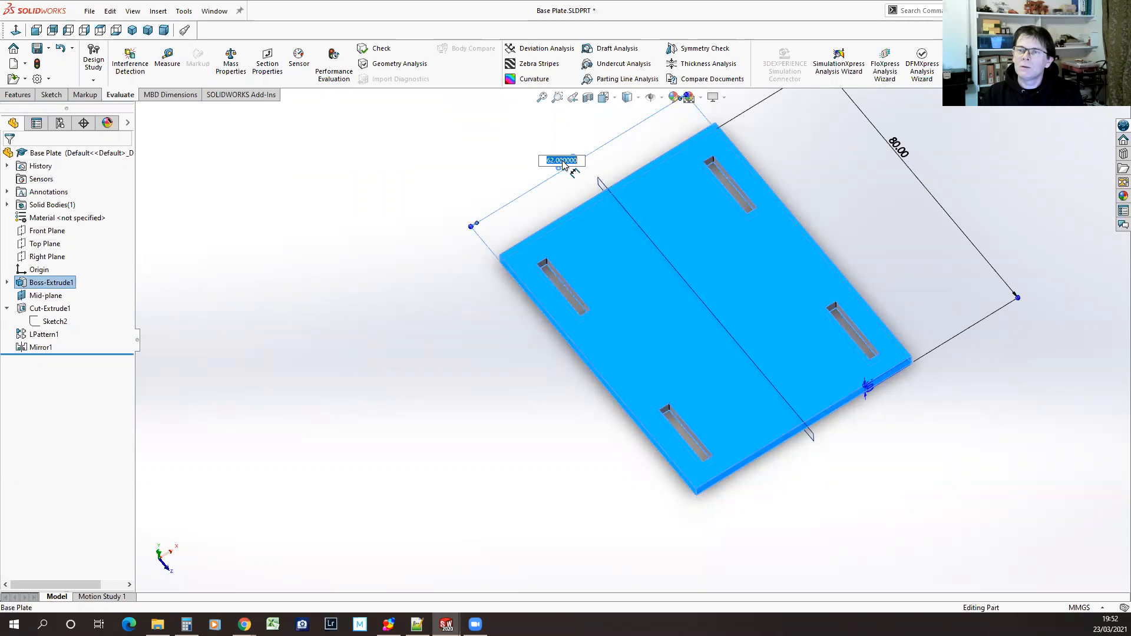
text(80)
key(Return)
click(532, 341)
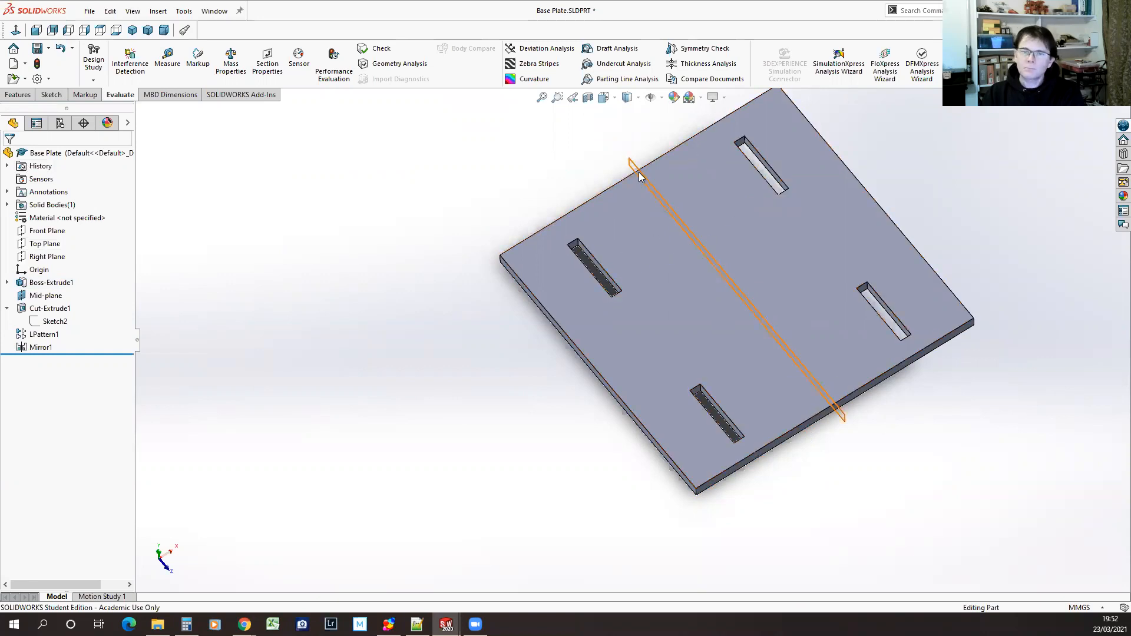
Set the base plate's width to 60 mm, rebuild the part and save it
click(59, 283)
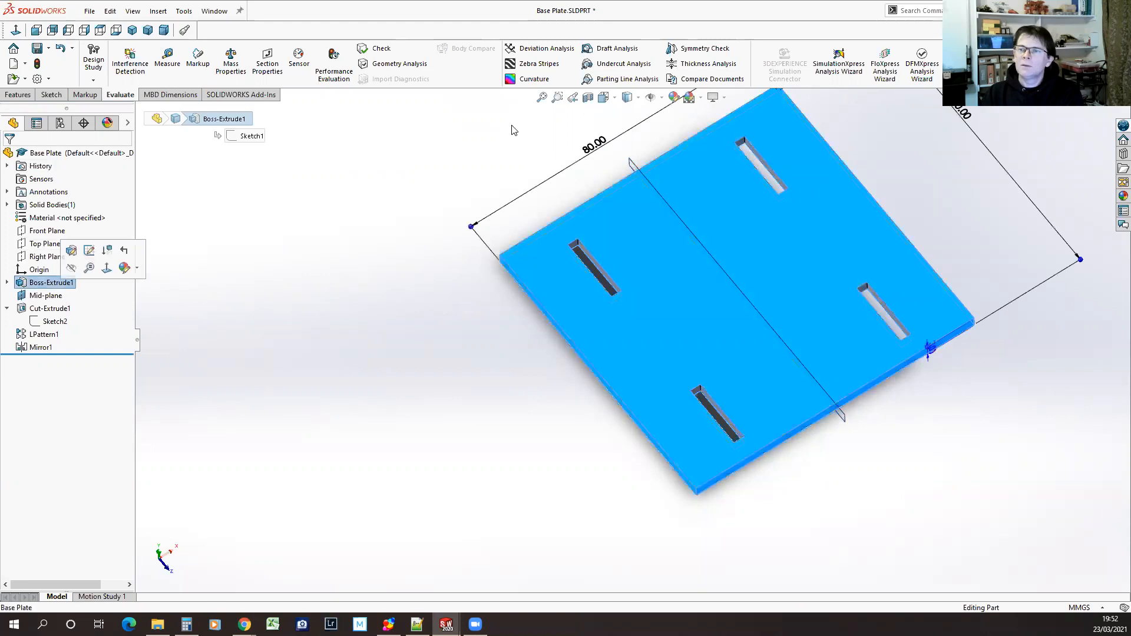
click(591, 147)
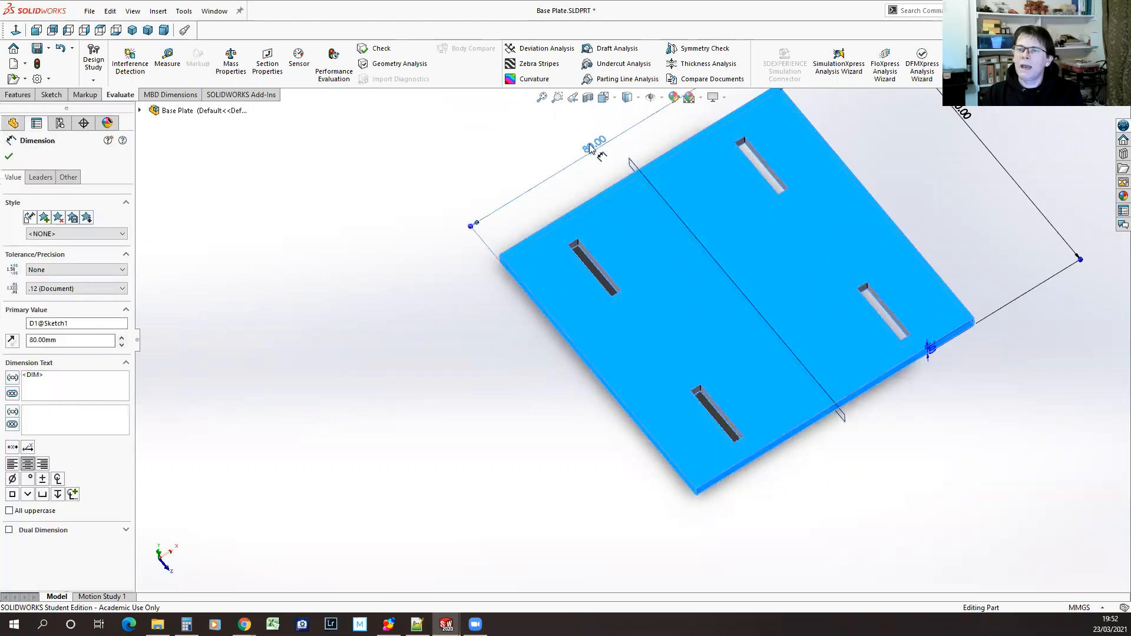
double_click(591, 147)
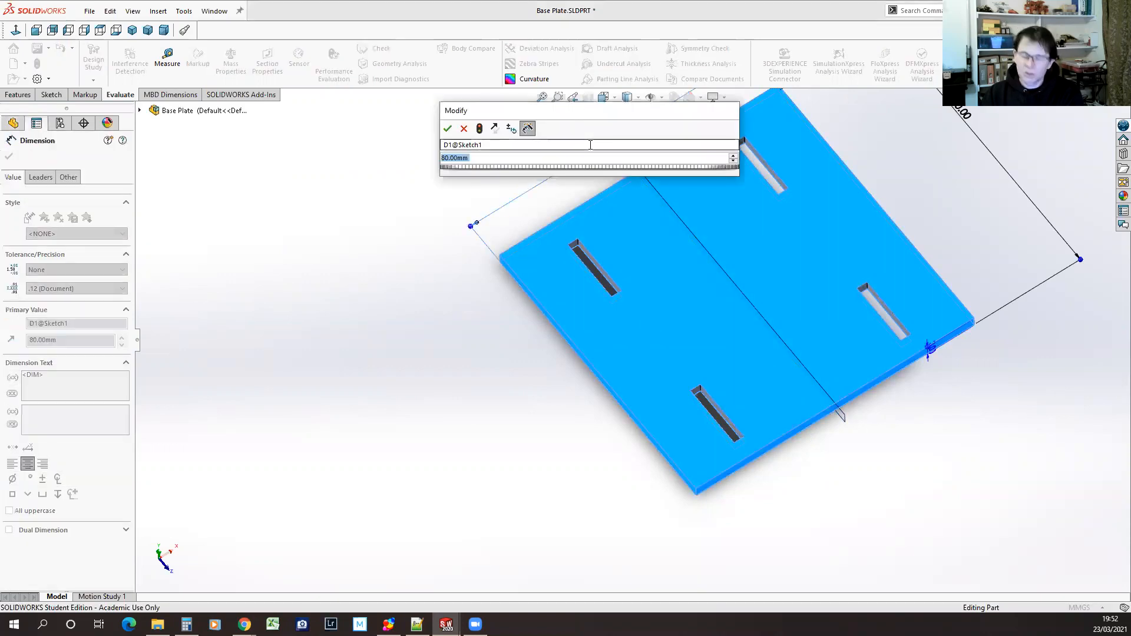
text(60)
key(Return)
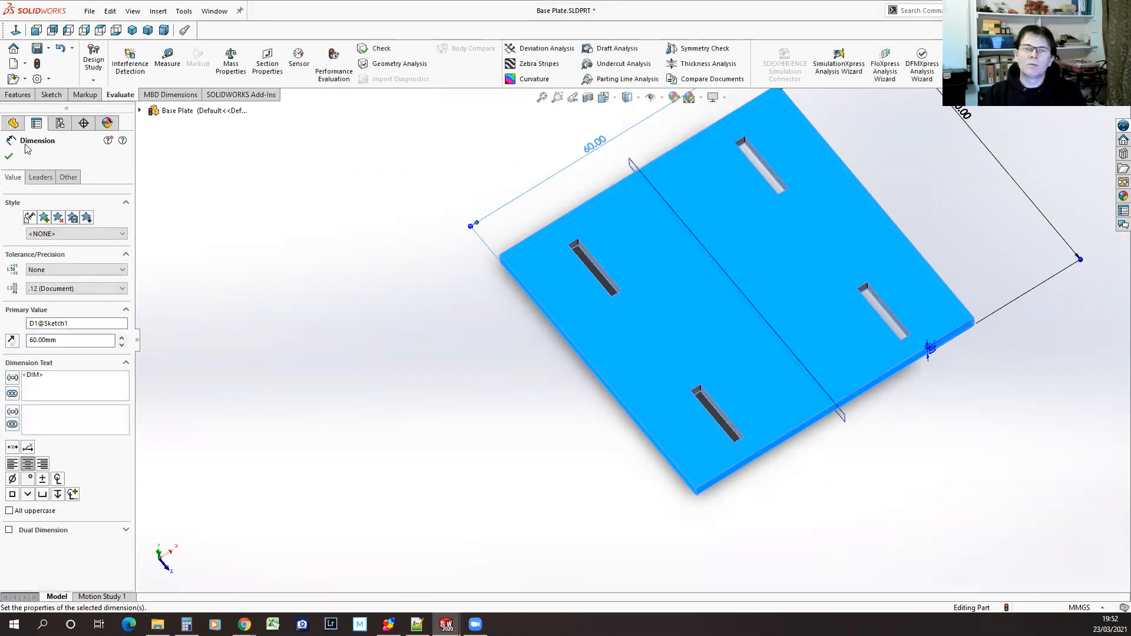
click(9, 156)
click(39, 64)
key(ctrl+s)
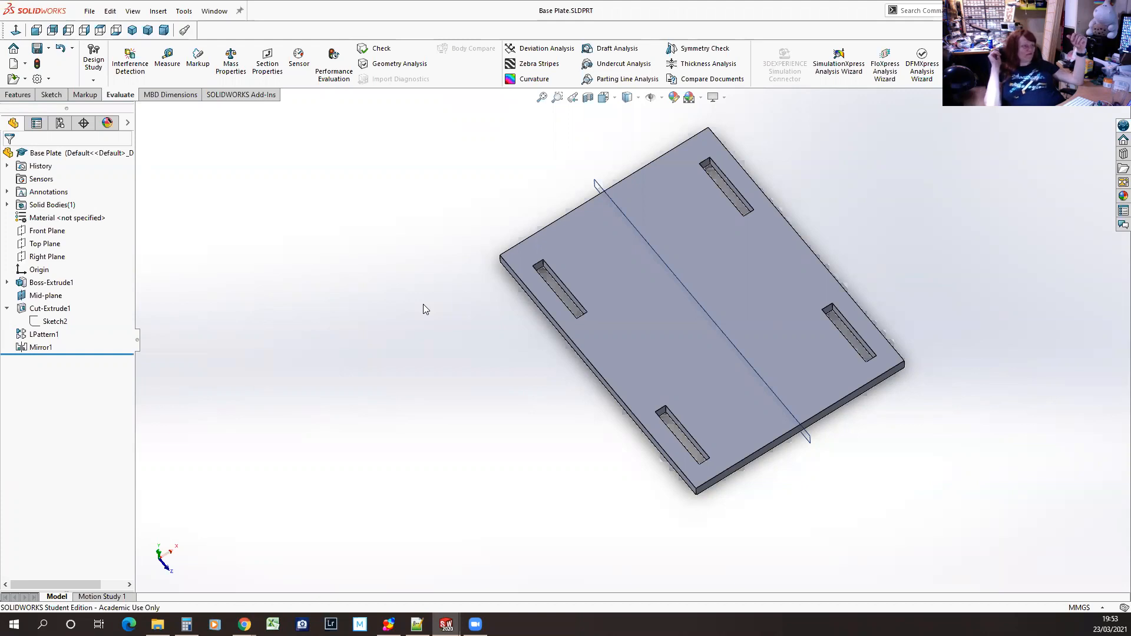
Set the base plate's width to 44 mm, ignoring the rebuild error of the slot cut
click(52, 282)
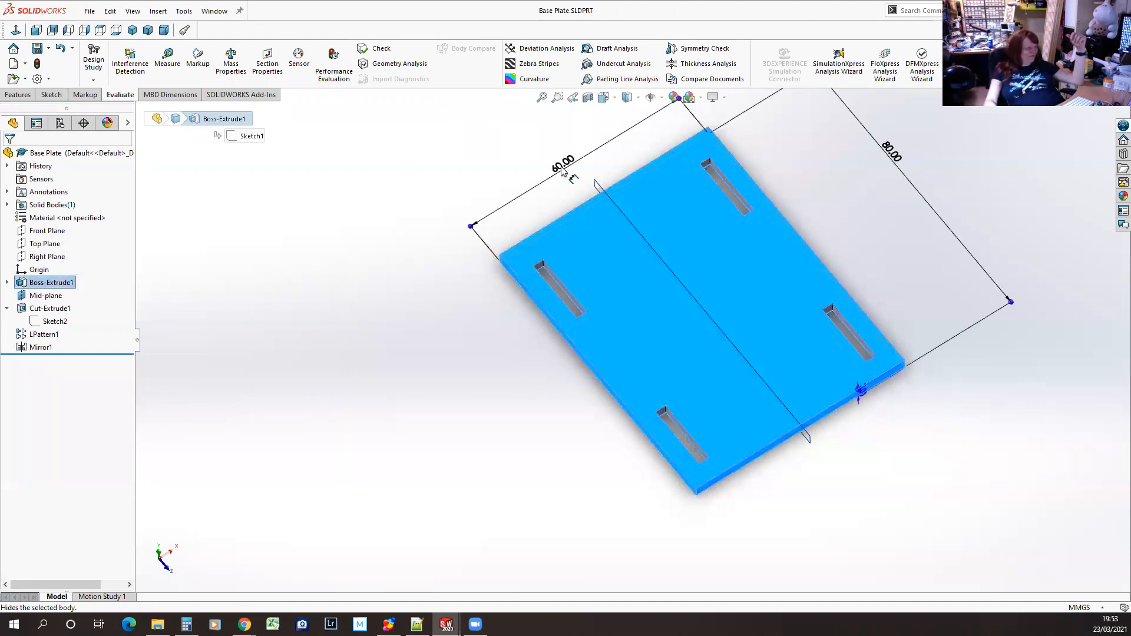
double_click(561, 167)
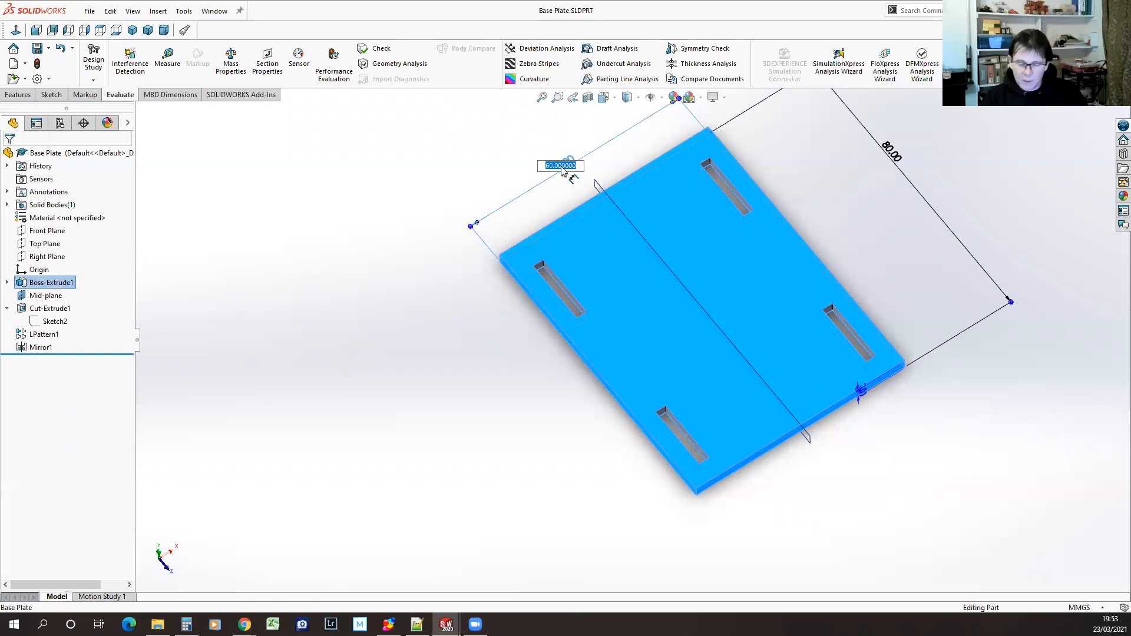
text(44)
key(Return)
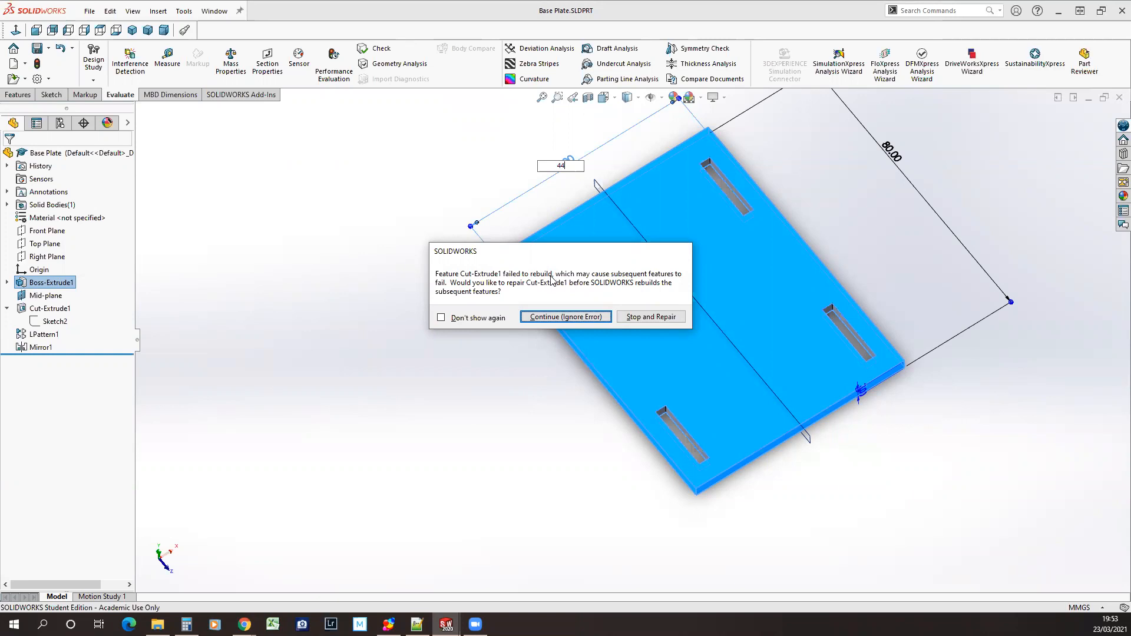
click(526, 320)
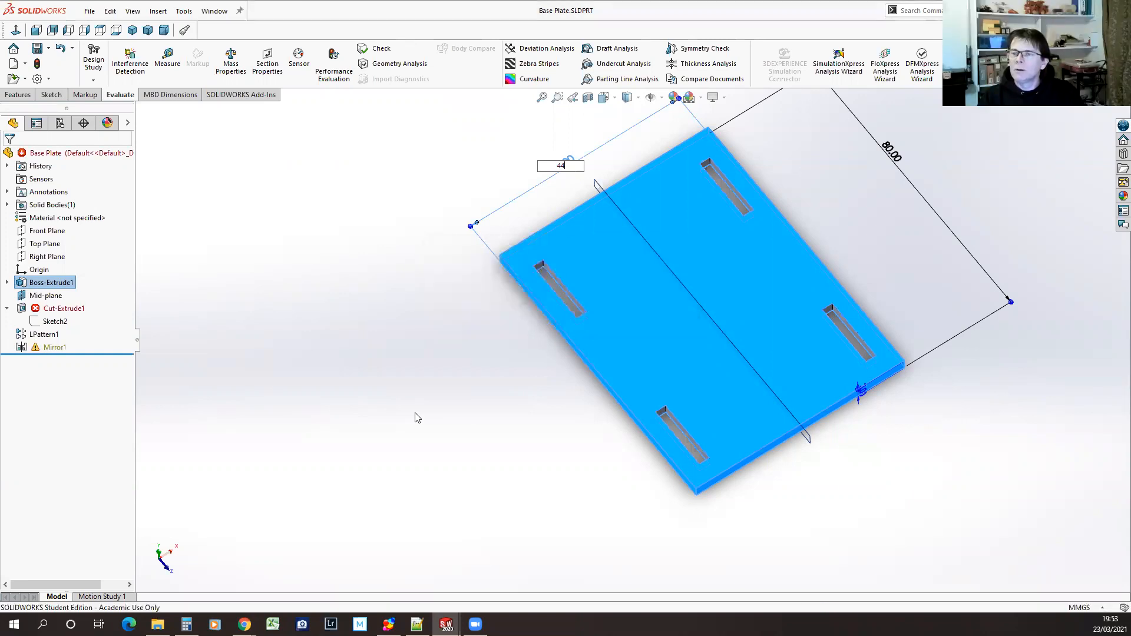
key(Return)
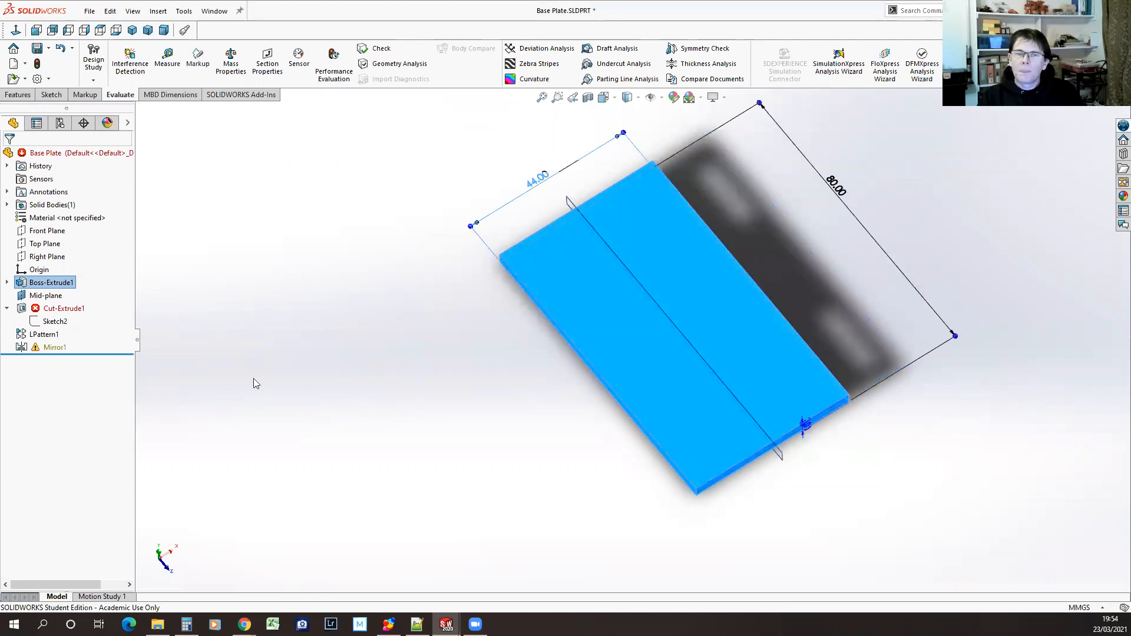
Inspect the slot cut's sketch against the narrowed base plate and undo the last width change
mouse_move(60, 311)
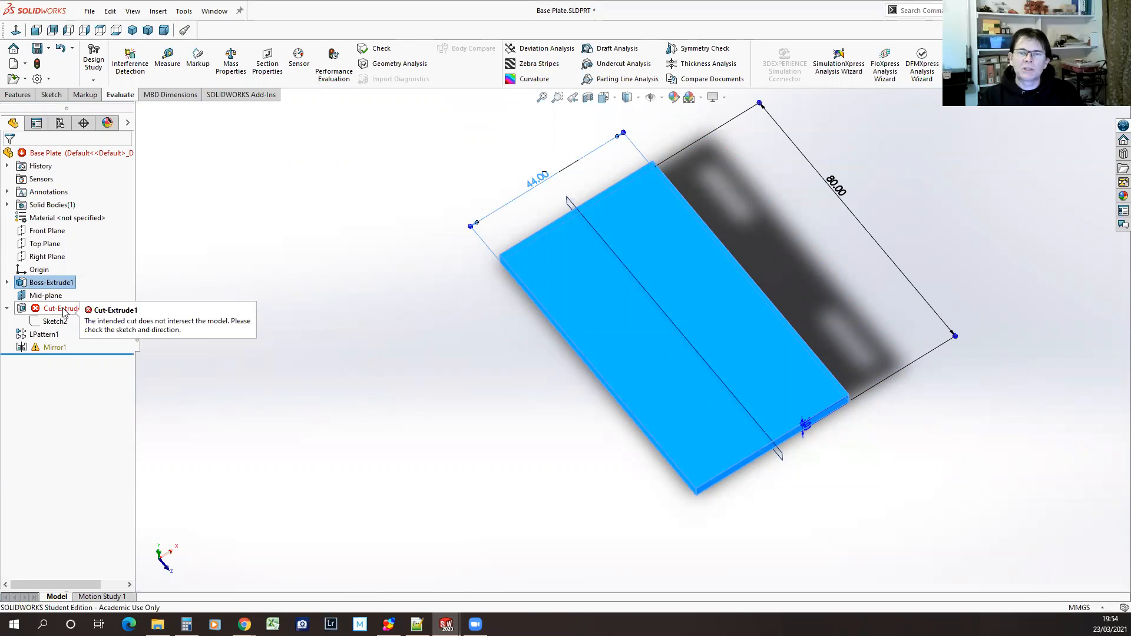
click(37, 322)
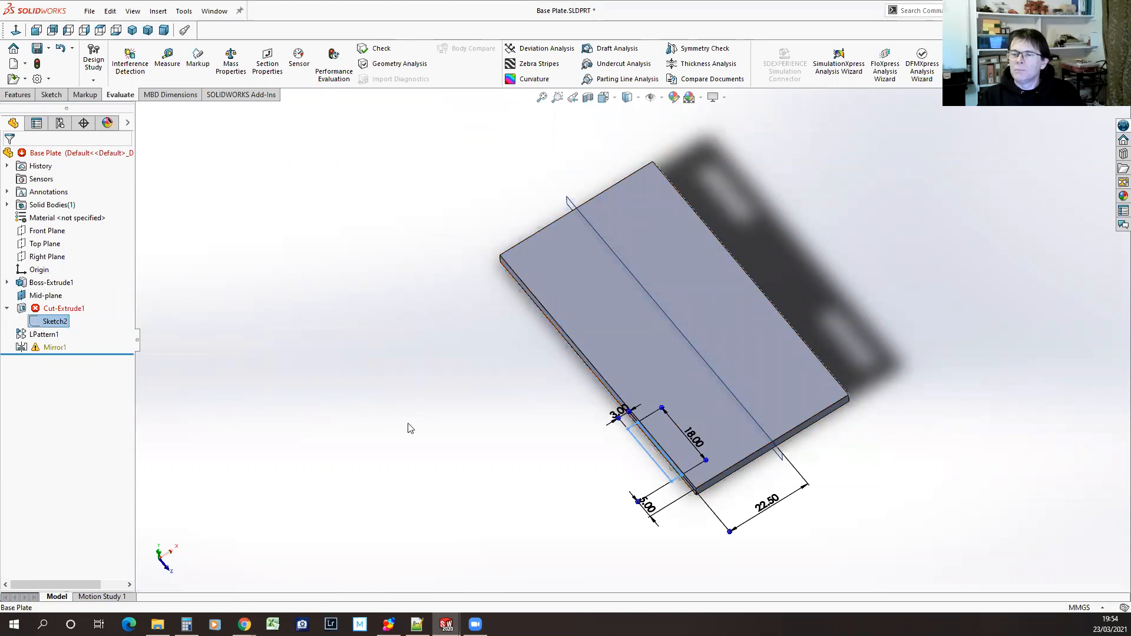
click(23, 284)
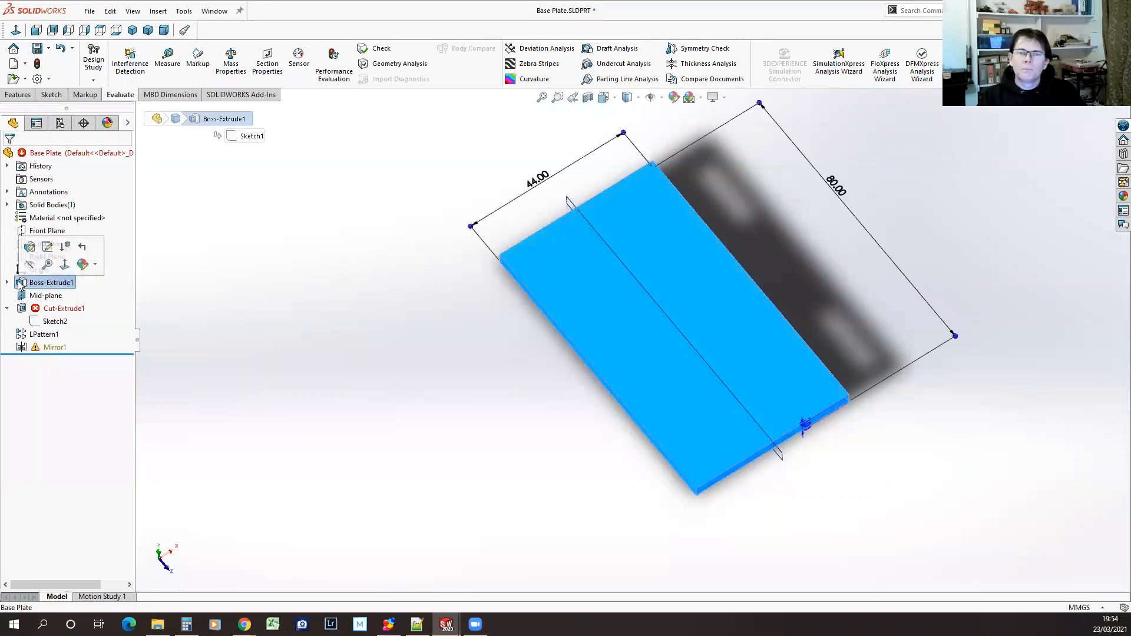
click(61, 49)
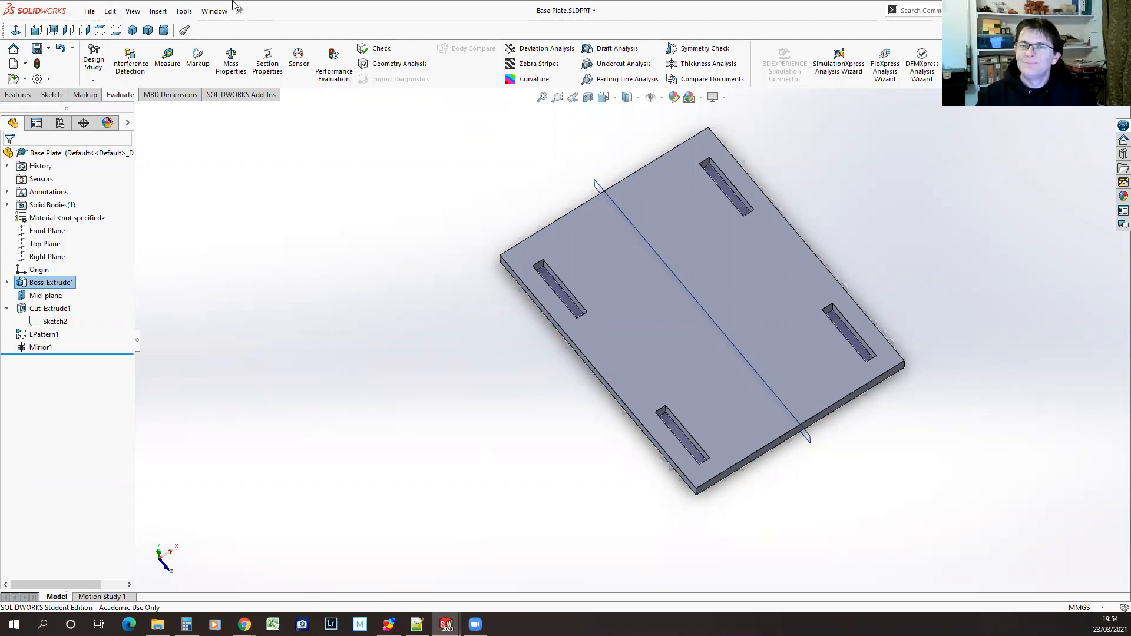
Switch to the open Side Plate part
click(208, 11)
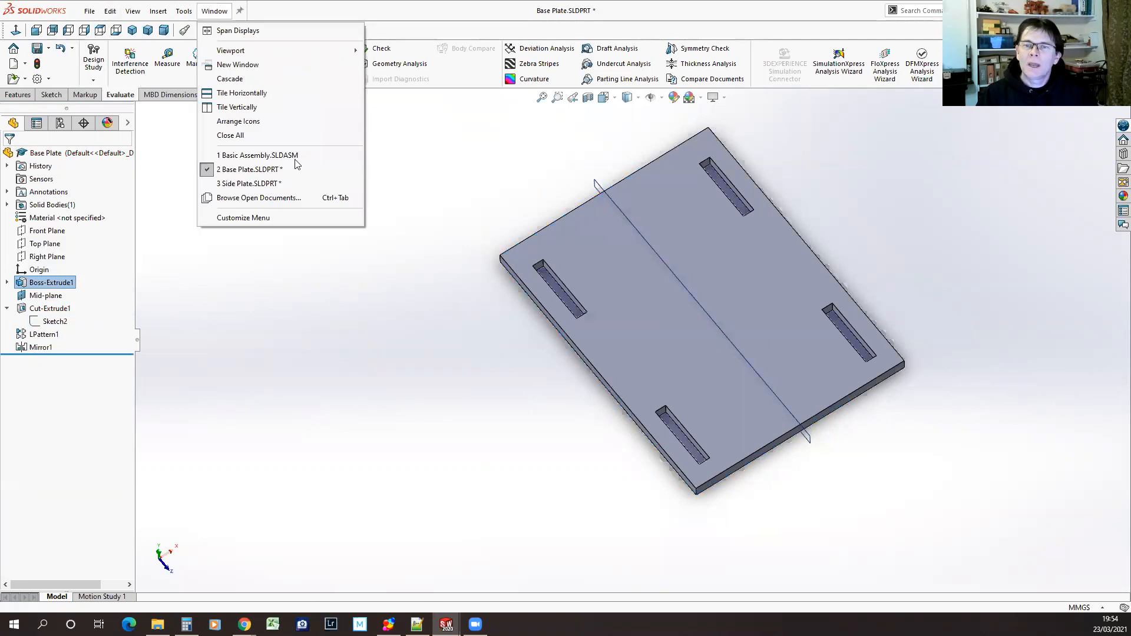
click(251, 184)
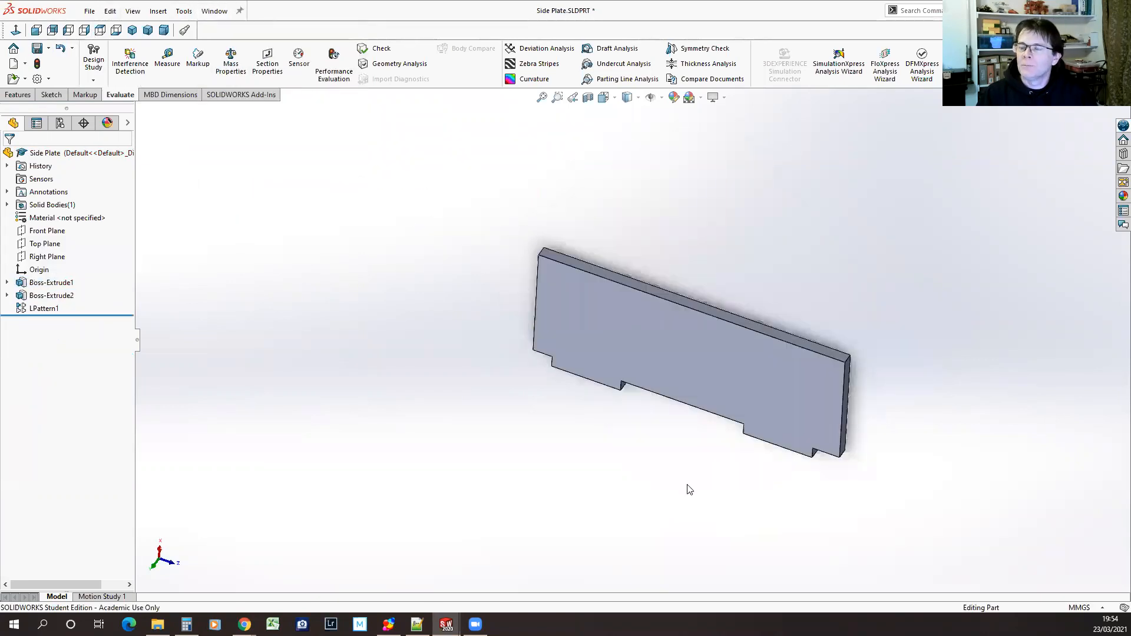
middle_drag(671, 454, 664, 419)
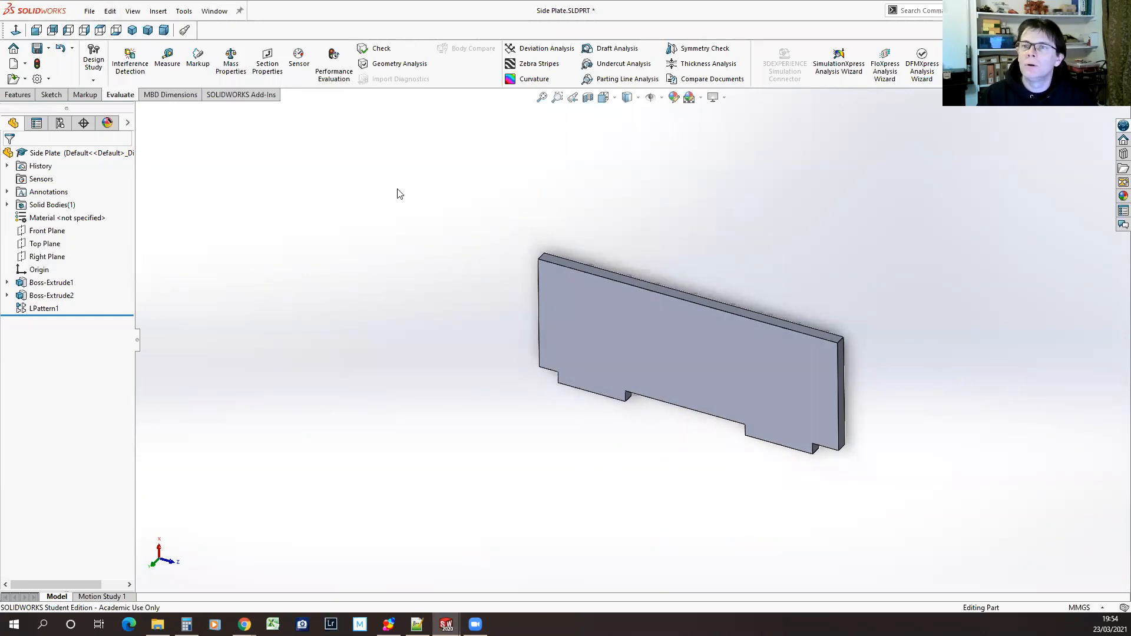
Create a mid plane between the edge face lying between the two tabs and the opposite long edge face
click(18, 94)
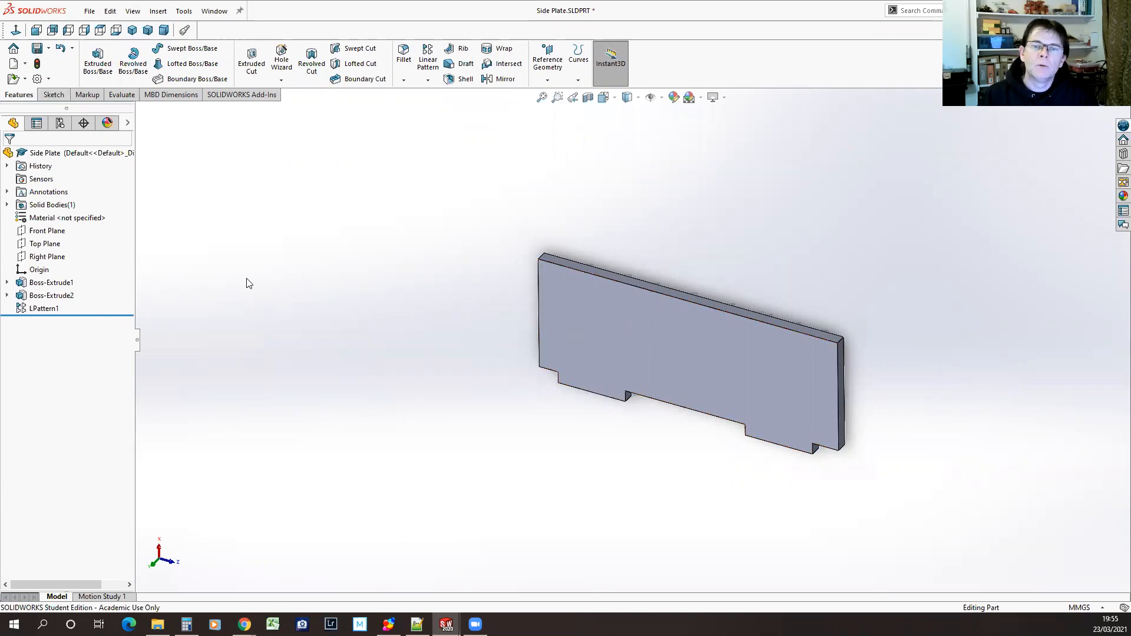
click(547, 59)
click(550, 93)
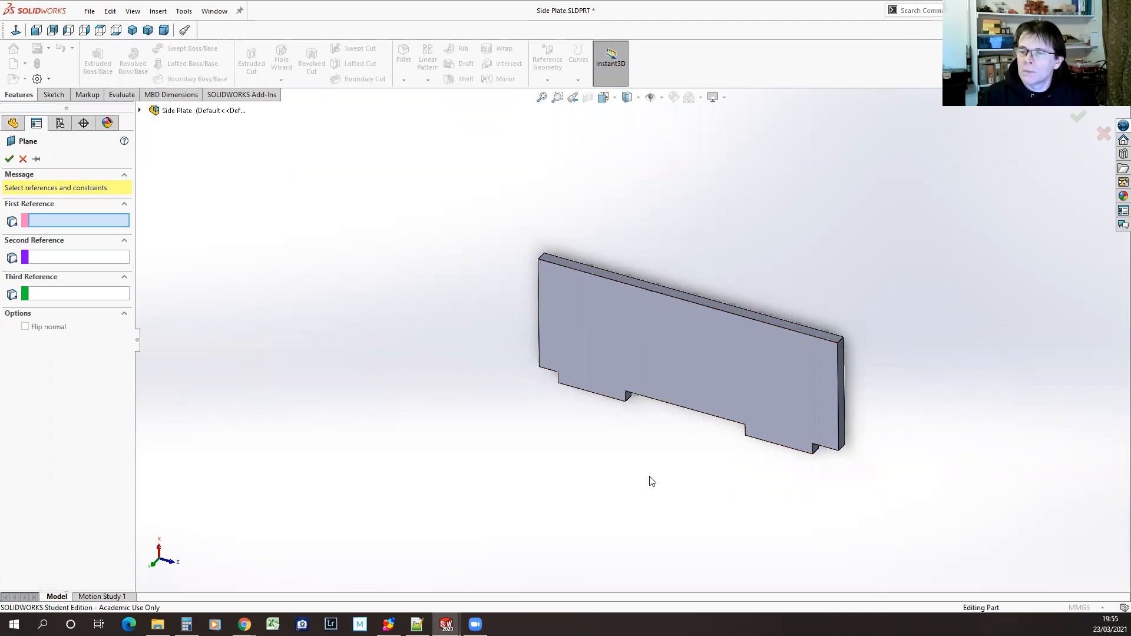
middle_drag(691, 502, 660, 429)
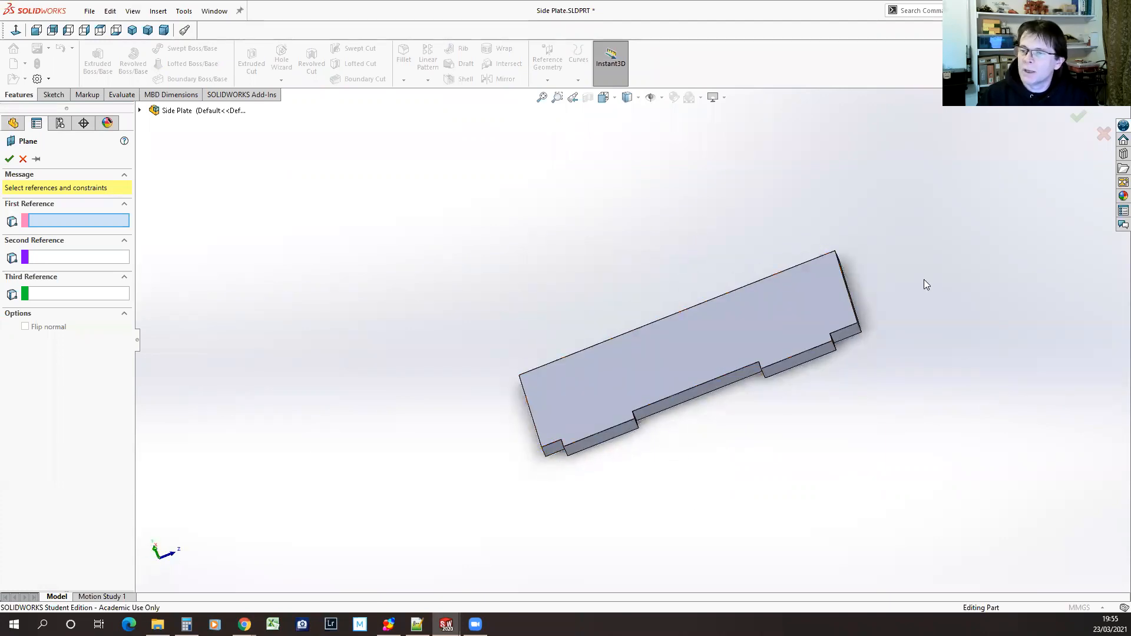
click(709, 394)
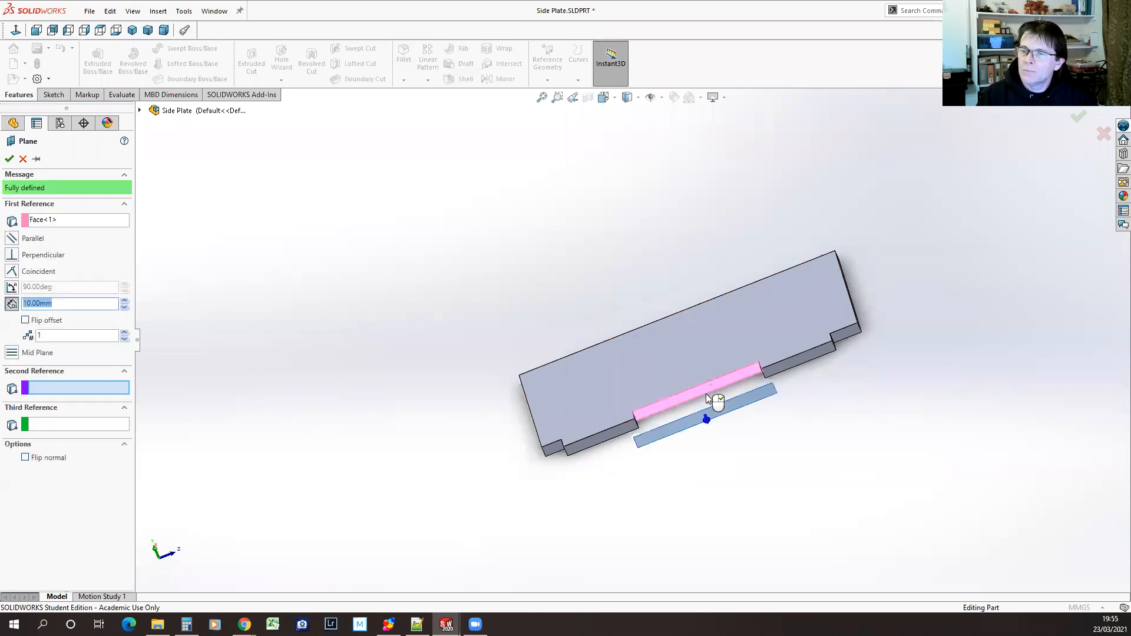
middle_drag(342, 415, 451, 496)
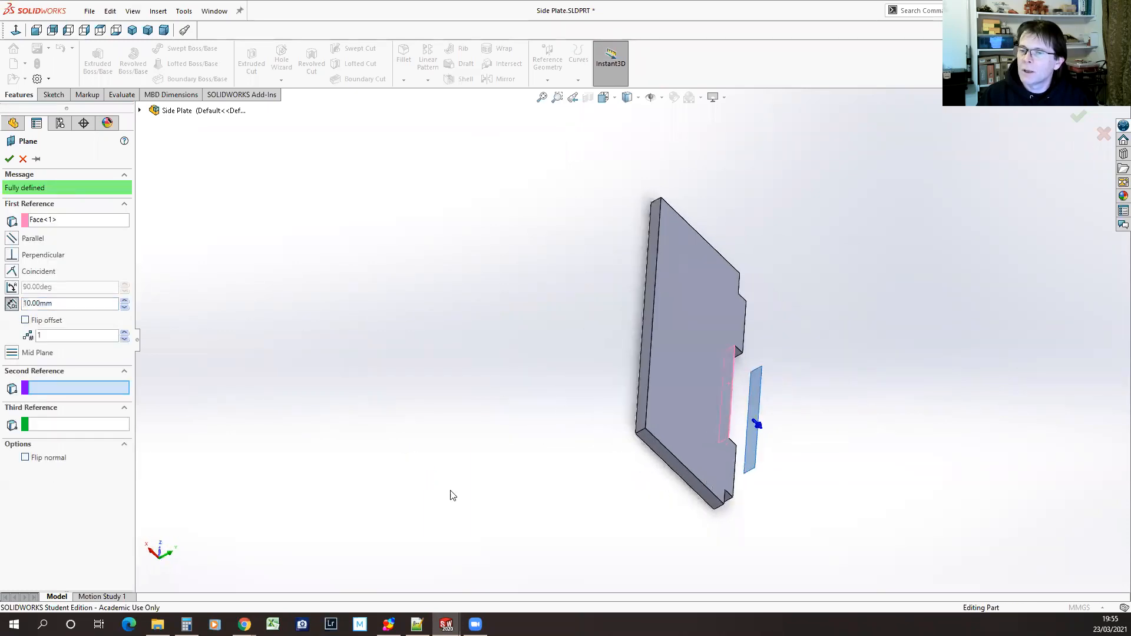
click(643, 413)
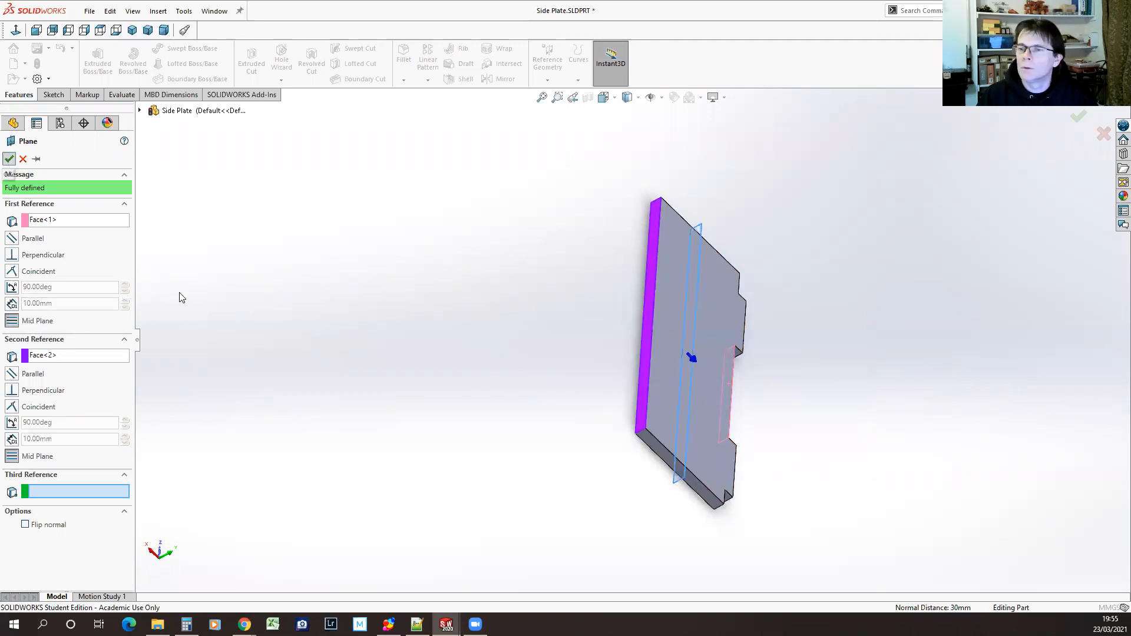
key(Return)
Try to move the new plane directly after Boss-Extrude1 in the feature order
drag(31, 325, 33, 283)
middle_drag(701, 536, 525, 465)
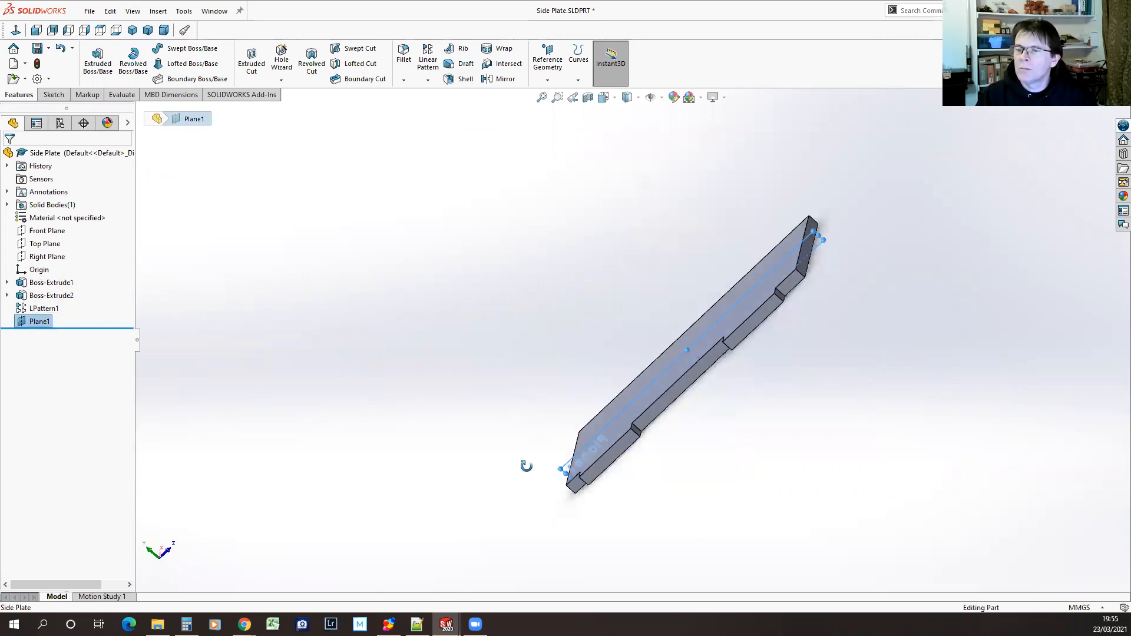
Edit Plane1 and replace its first reference with the outer end face of the original tab
click(22, 323)
click(29, 289)
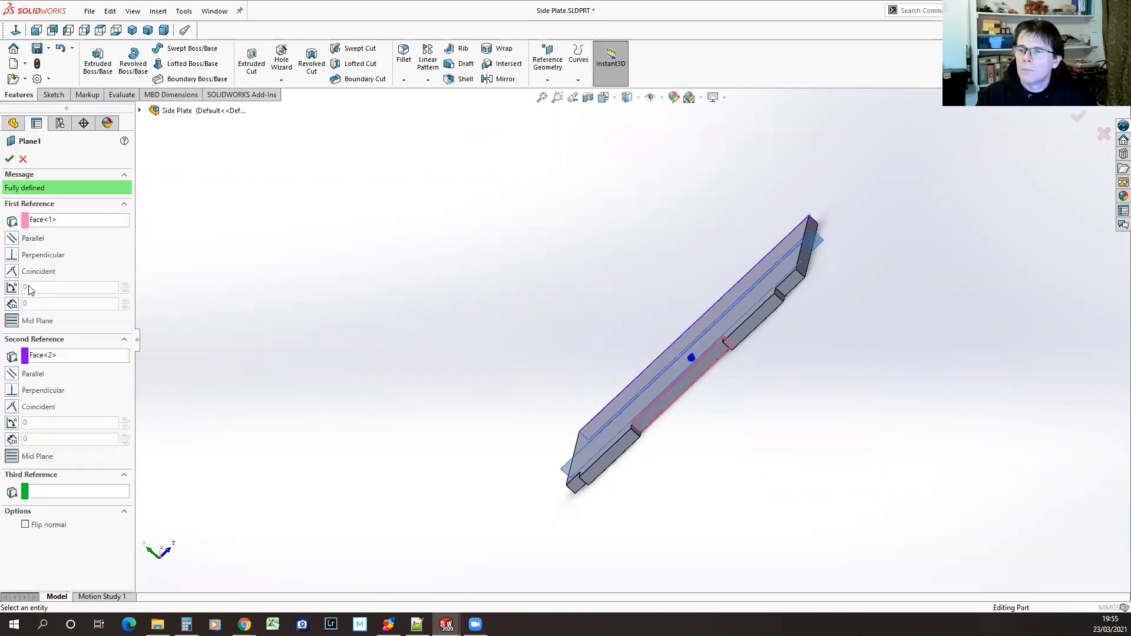
mouse_move(775, 398)
middle_down()
mouse_move(760, 412)
mouse_move(776, 376)
middle_up()
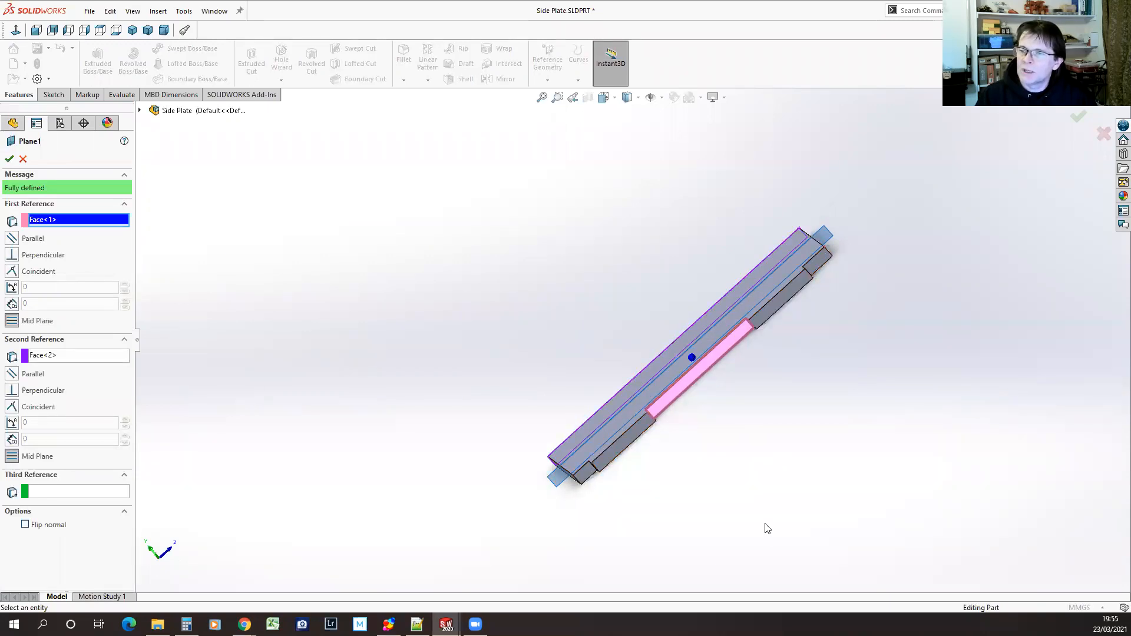
middle_drag(773, 507, 789, 483)
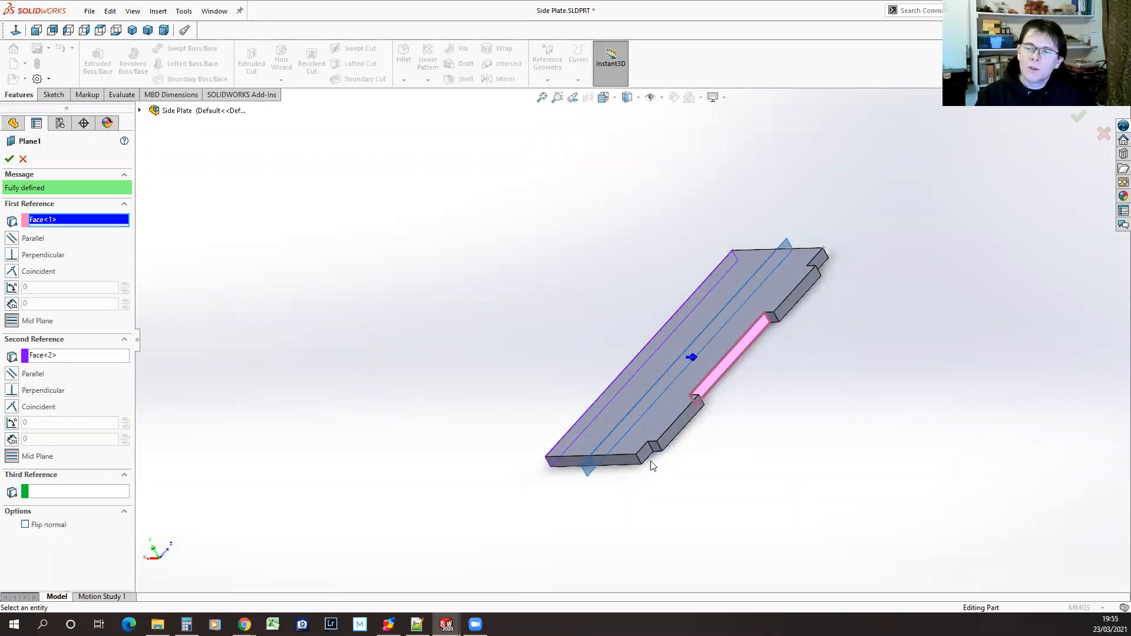
click(679, 432)
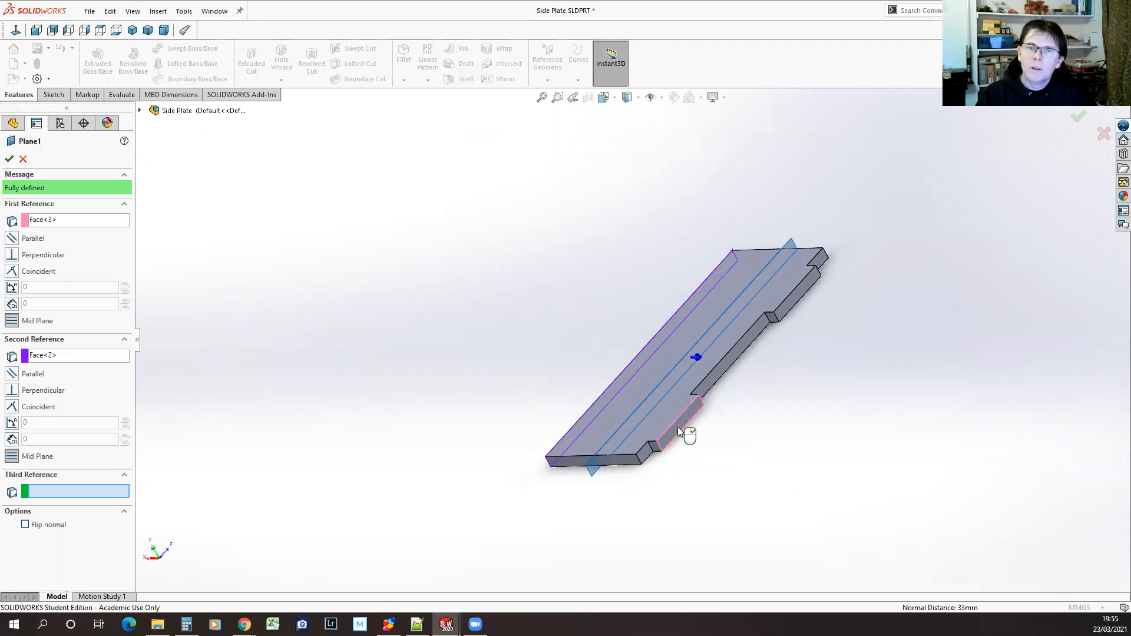
click(9, 159)
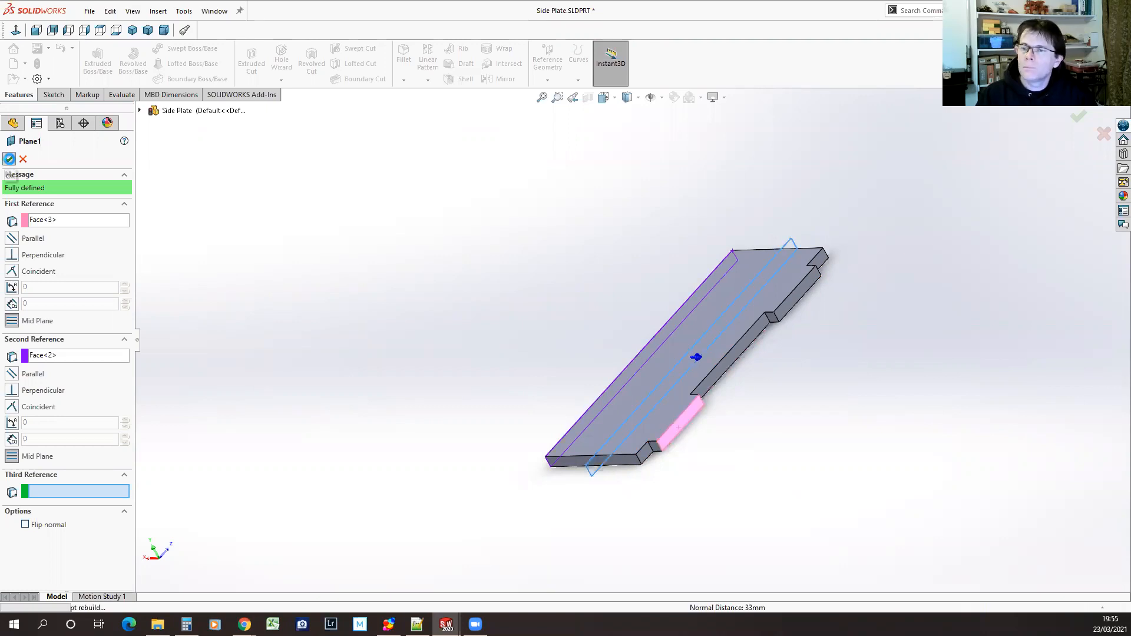
Reopen Plane1, clear the original tab's end face from its first reference, and undo back to before the plane was created
middle_drag(488, 469, 781, 505)
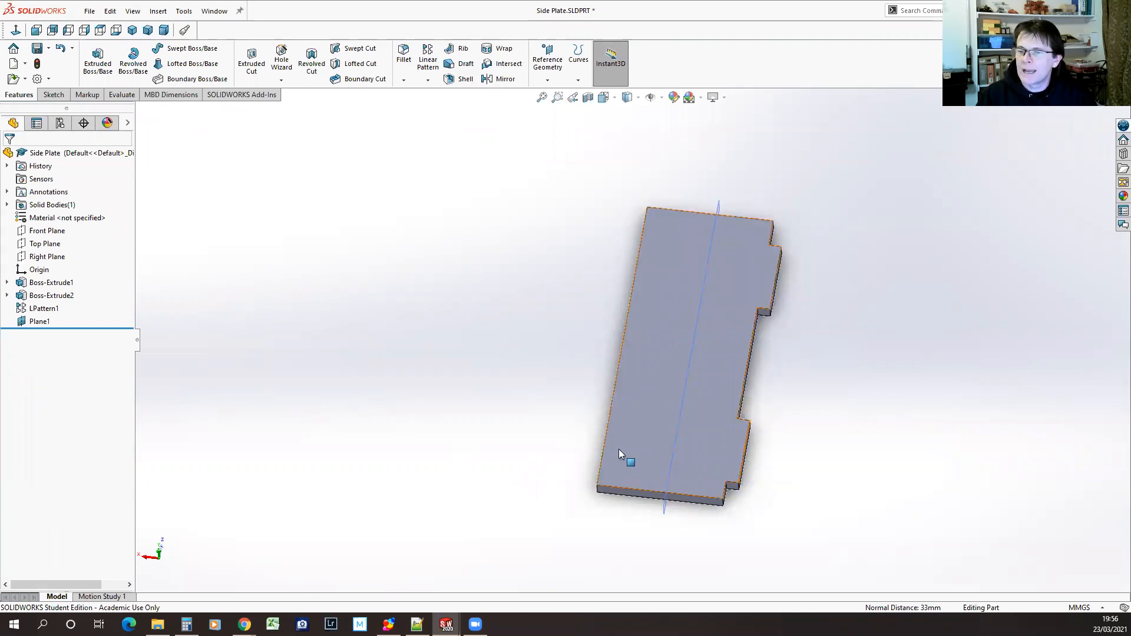
mouse_move(40, 325)
mouse_down()
mouse_move(47, 281)
mouse_move(25, 325)
mouse_up()
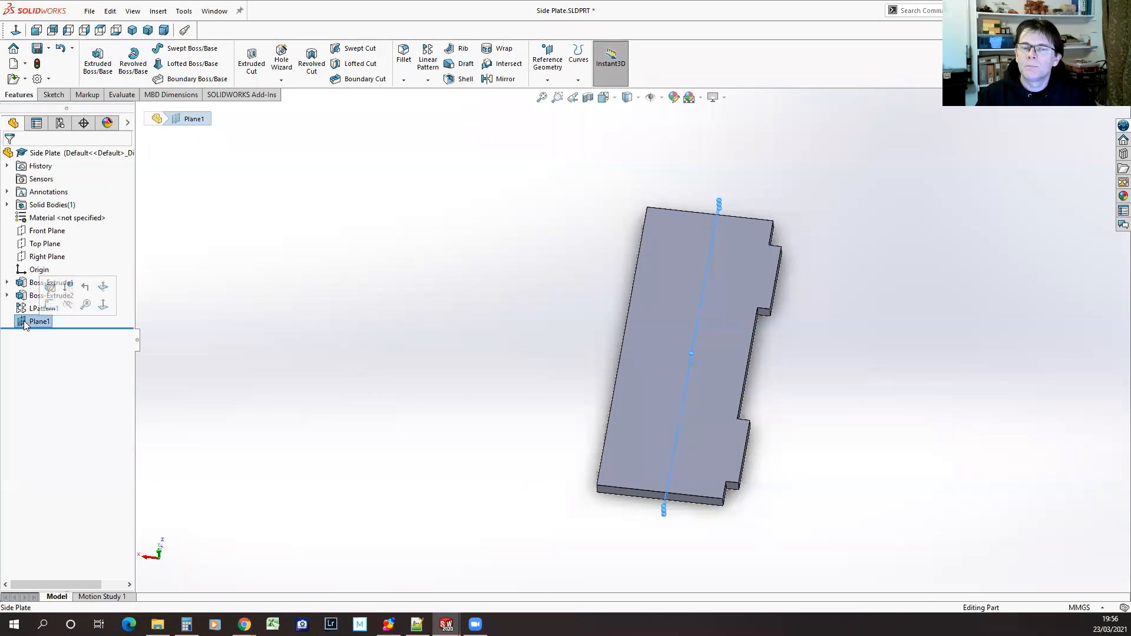
click(50, 288)
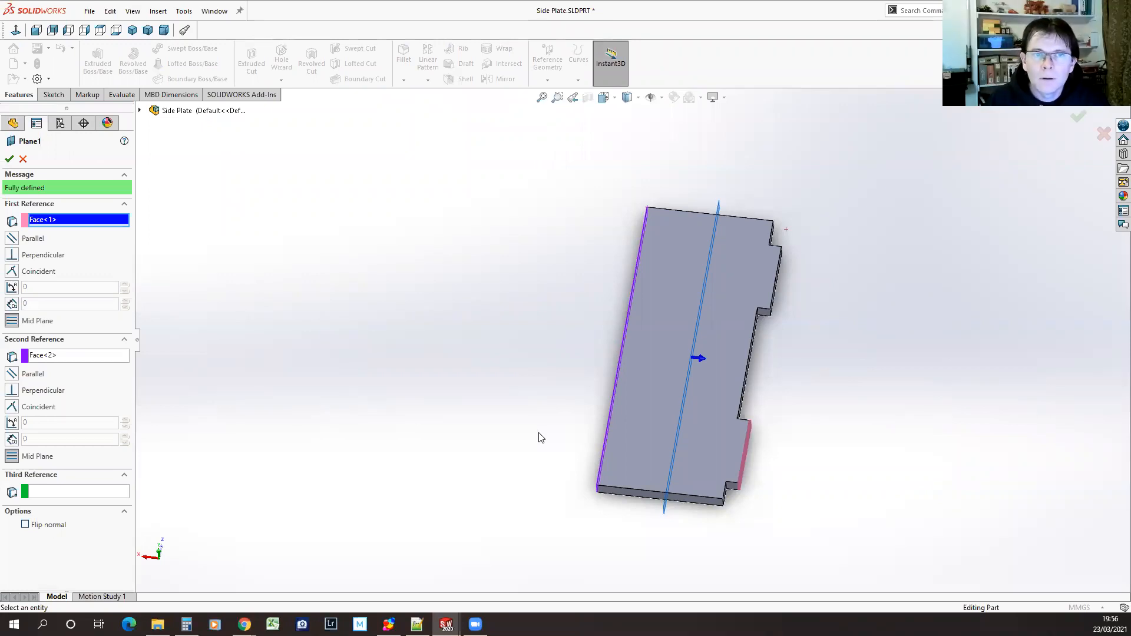
middle_drag(540, 437, 500, 391)
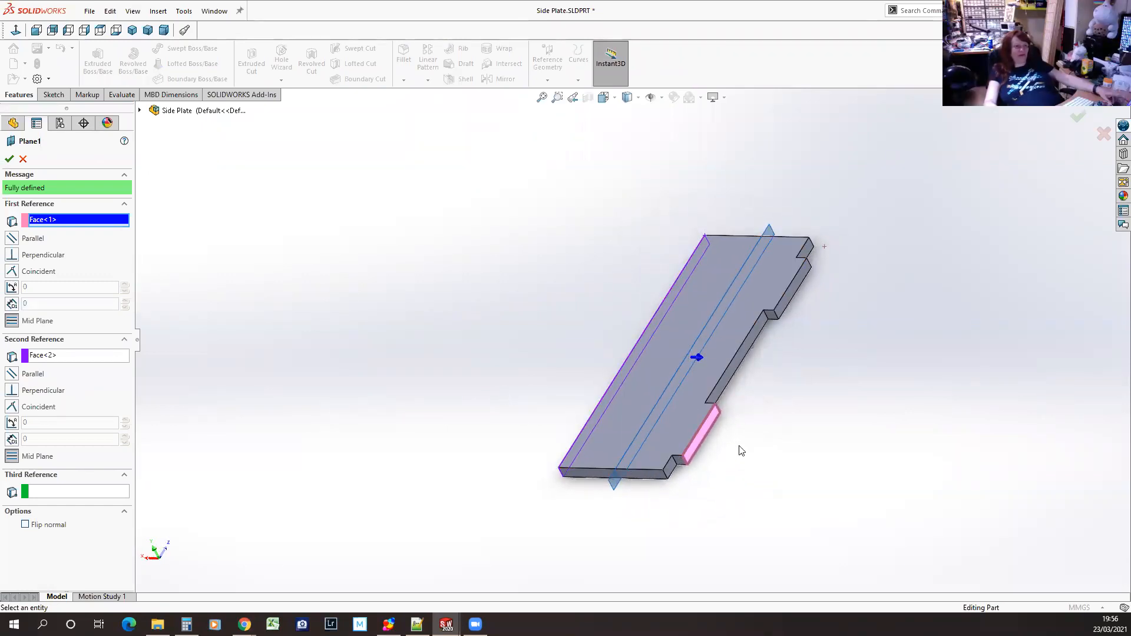
click(706, 426)
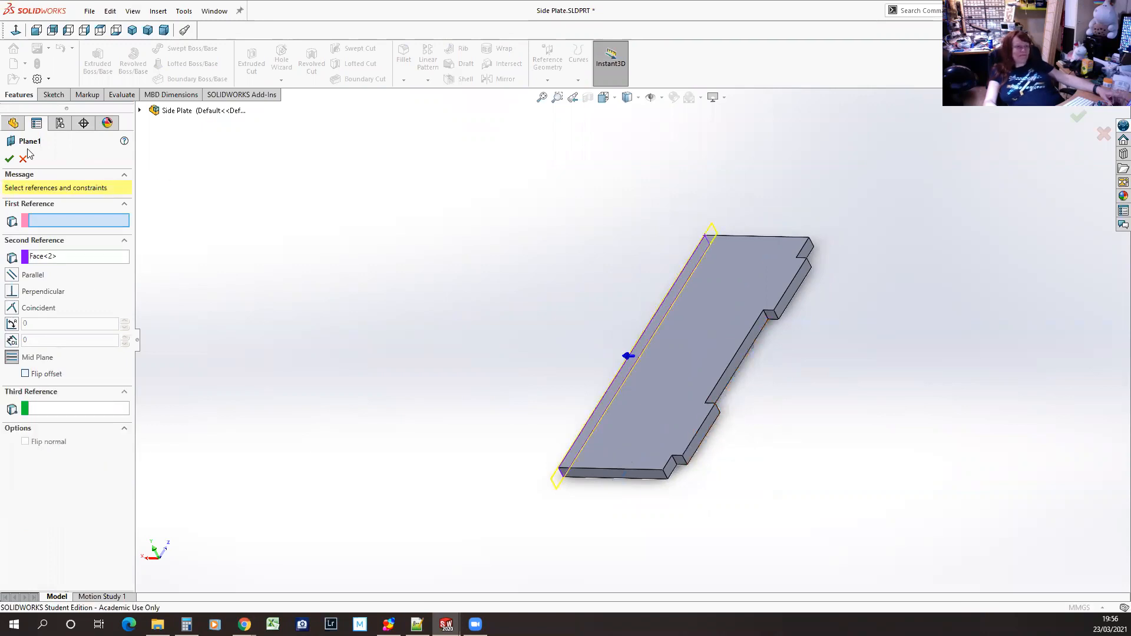
click(9, 158)
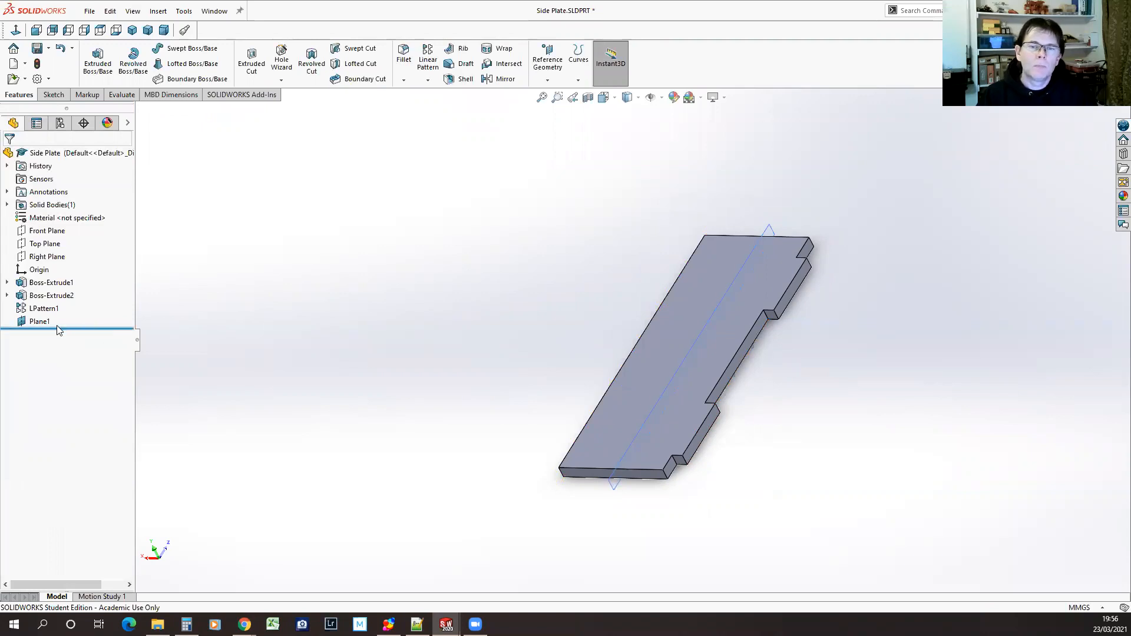
click(62, 48)
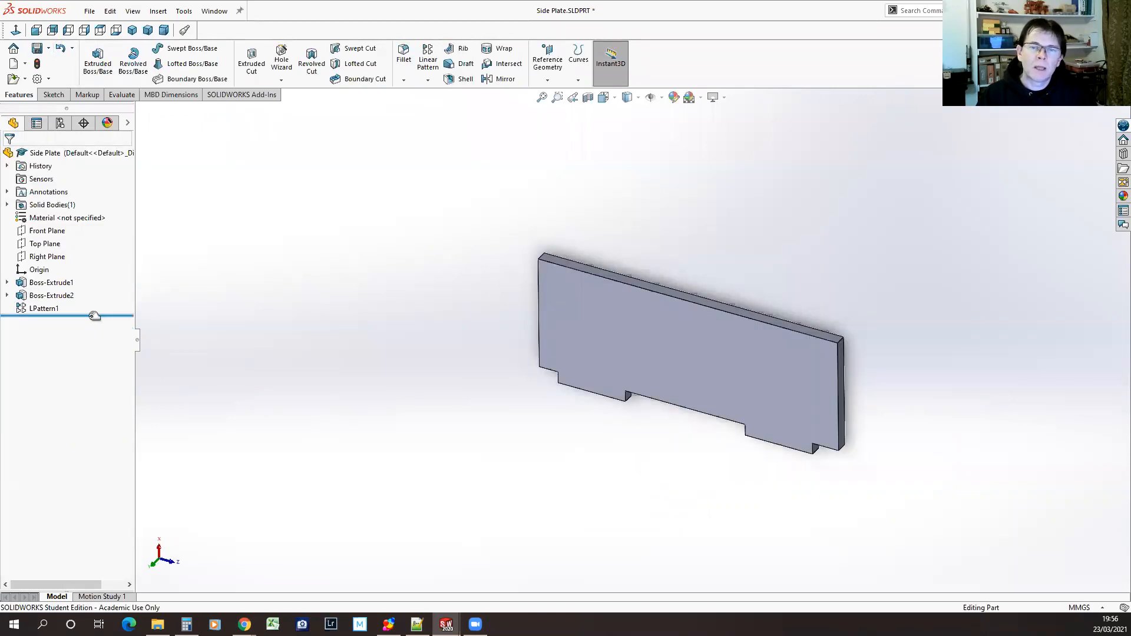
Roll back to Boss-Extrude1 to create a mid plane between the plate's two long edge faces, and restore the suppressed features
drag(94, 316, 97, 289)
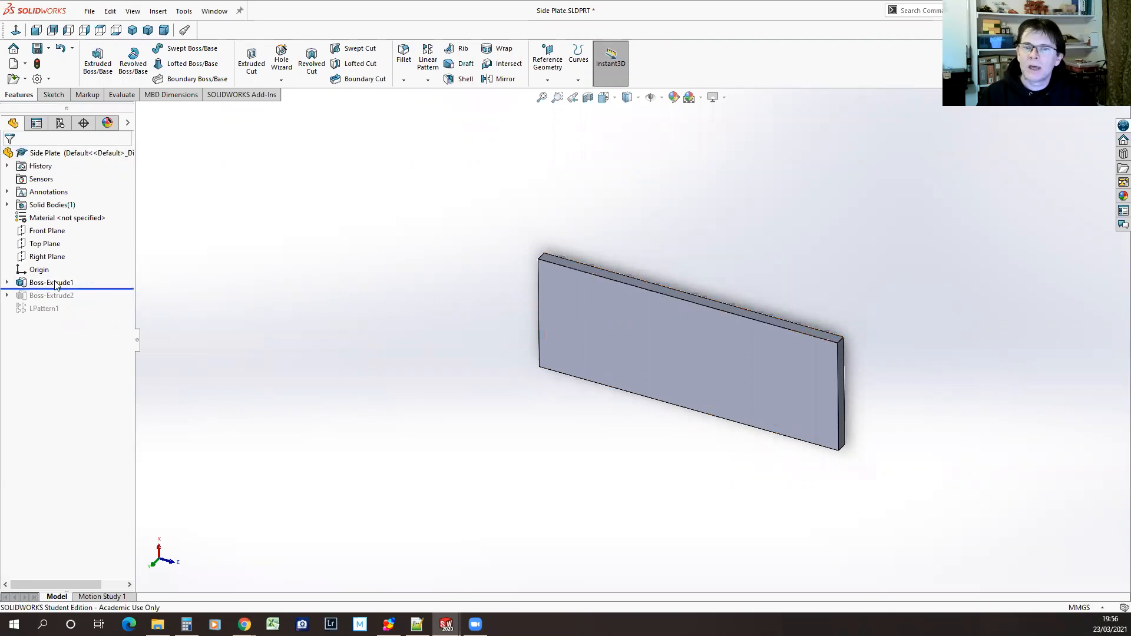
click(547, 54)
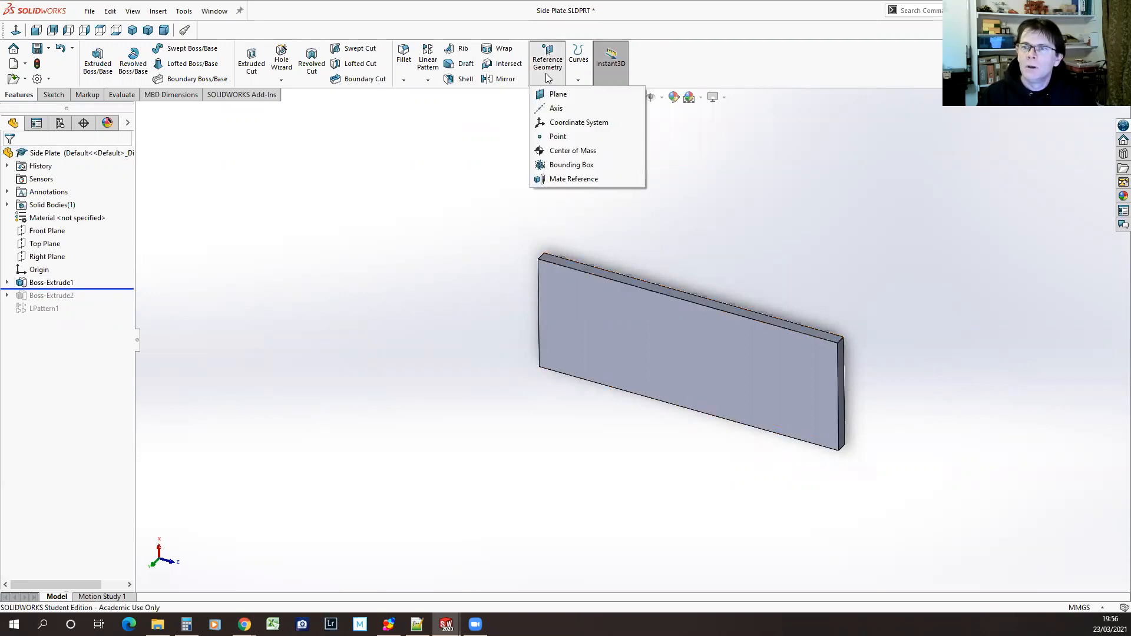
click(556, 94)
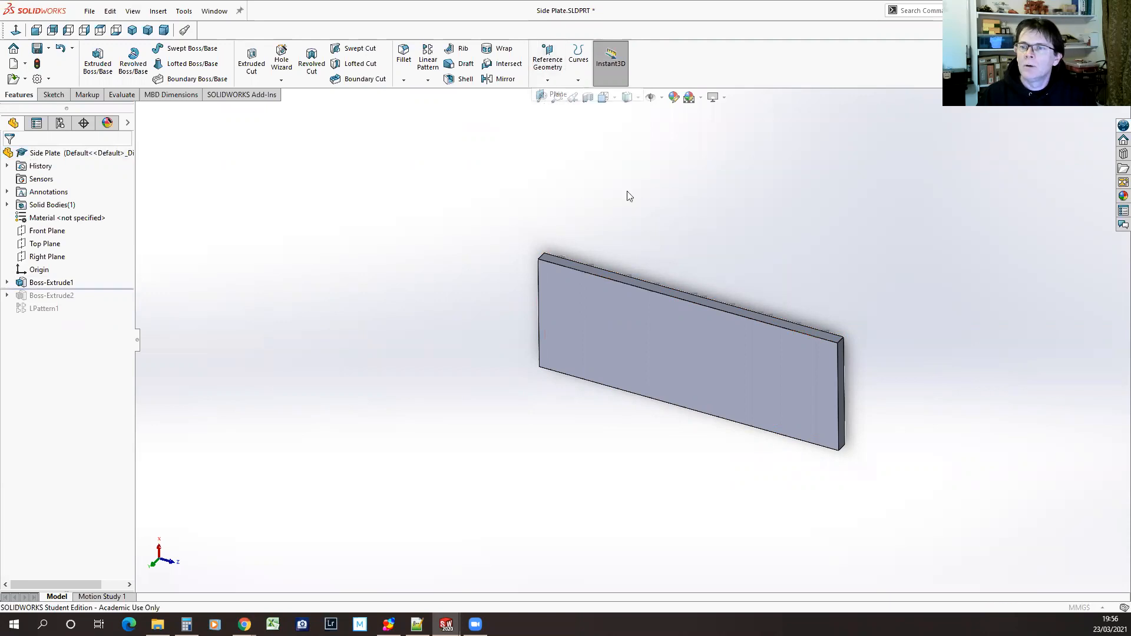
click(642, 284)
middle_drag(740, 543, 730, 397)
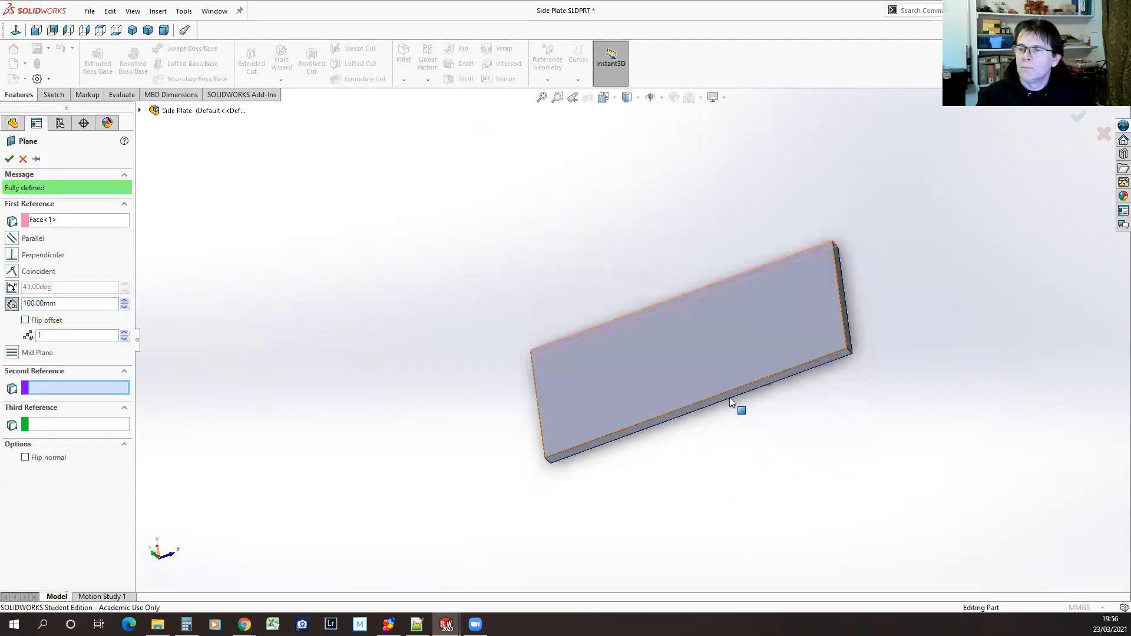
click(698, 405)
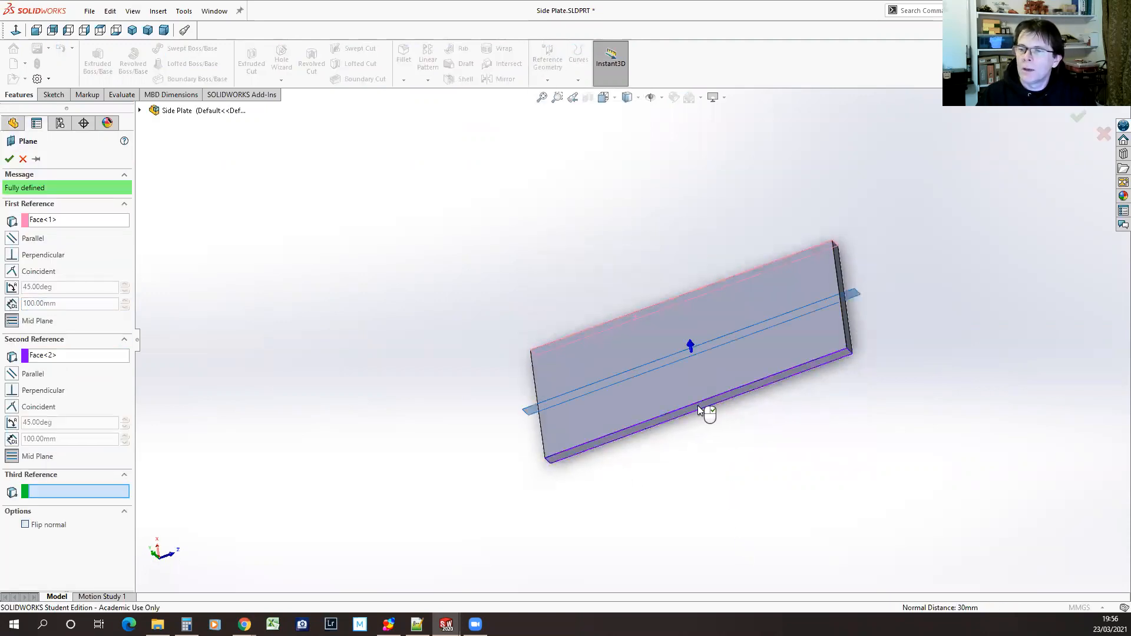
click(10, 159)
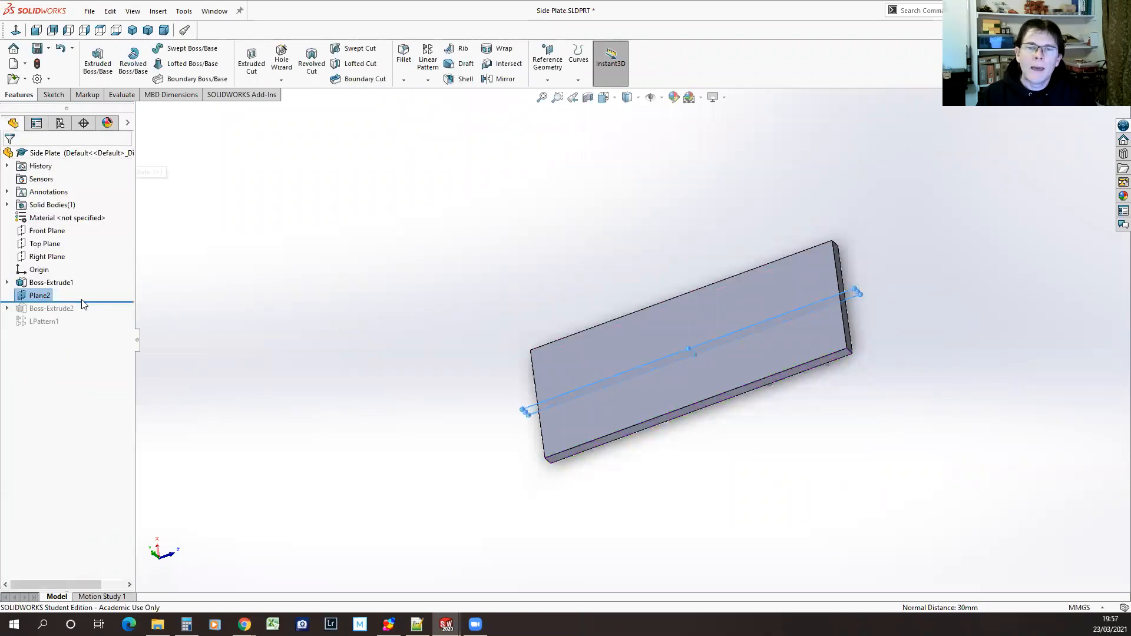
drag(87, 299, 87, 326)
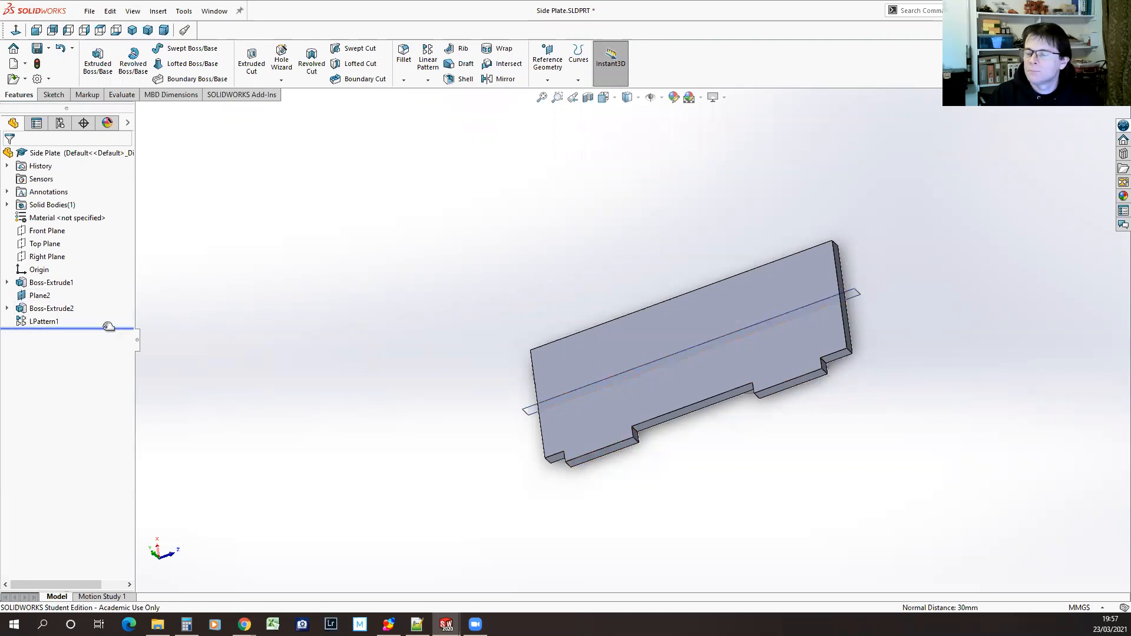
mouse_move(108, 326)
mouse_down()
mouse_move(112, 294)
mouse_move(113, 328)
mouse_up()
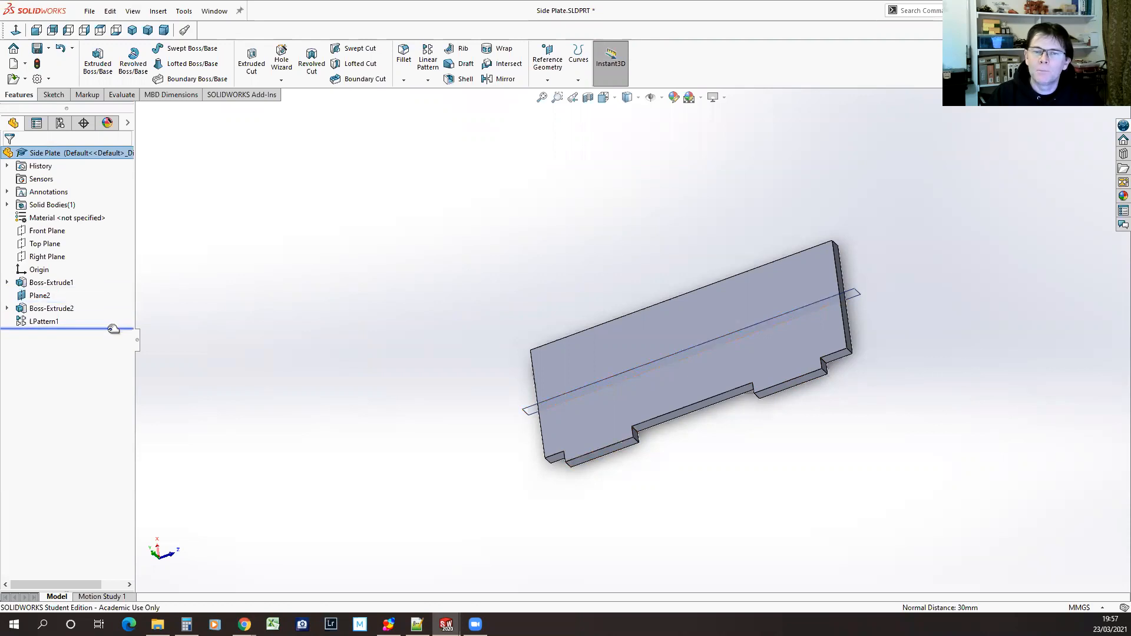
Fillet the outer corner edge of each tab with a 10 mm radius, and undo the fillet
middle_drag(475, 429, 444, 371)
click(403, 48)
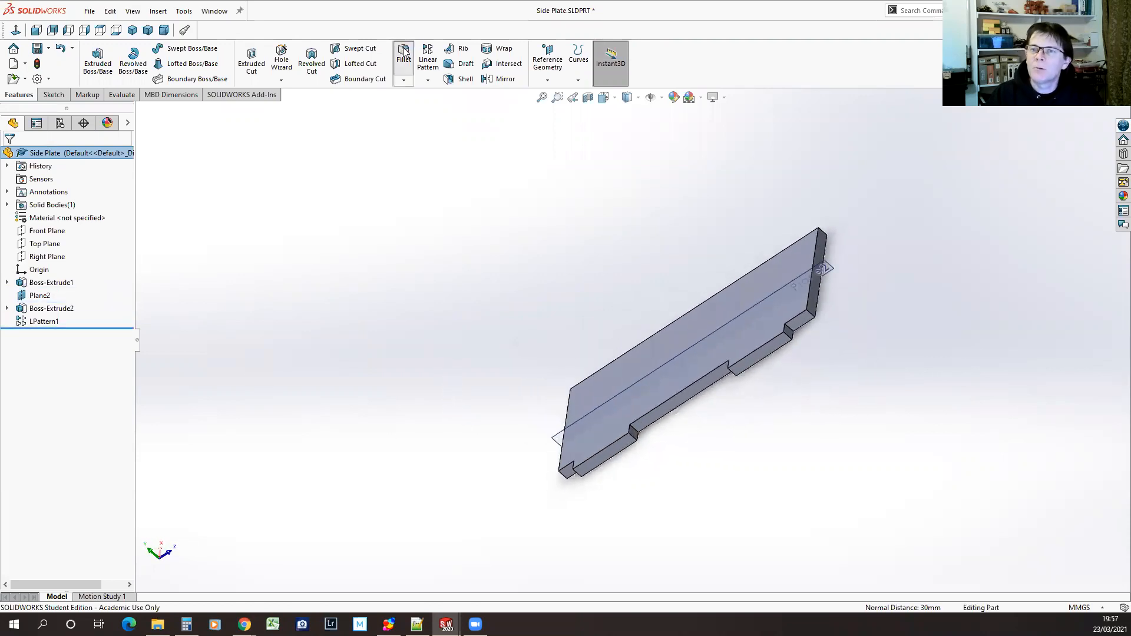
click(787, 334)
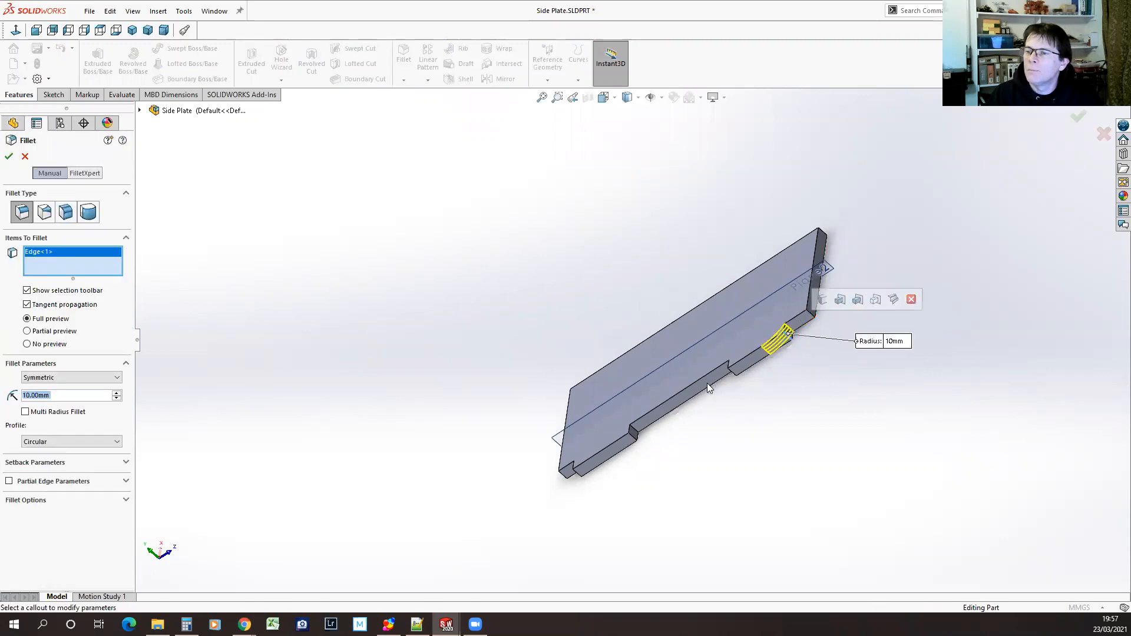
middle_drag(891, 439, 796, 460)
click(589, 453)
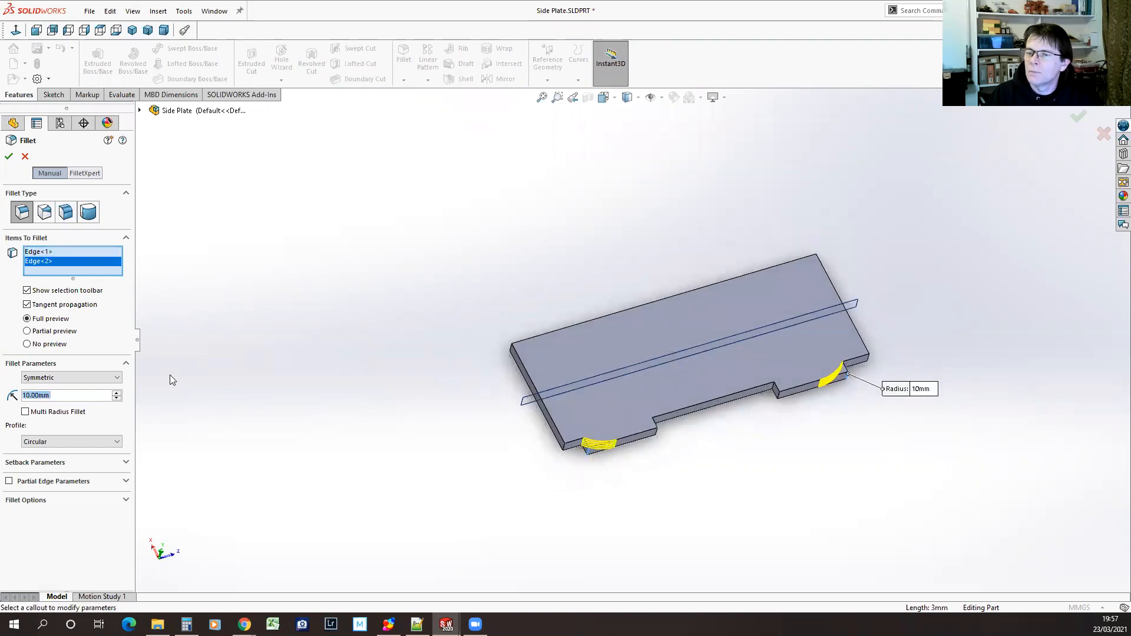
click(8, 156)
middle_drag(364, 349, 333, 298)
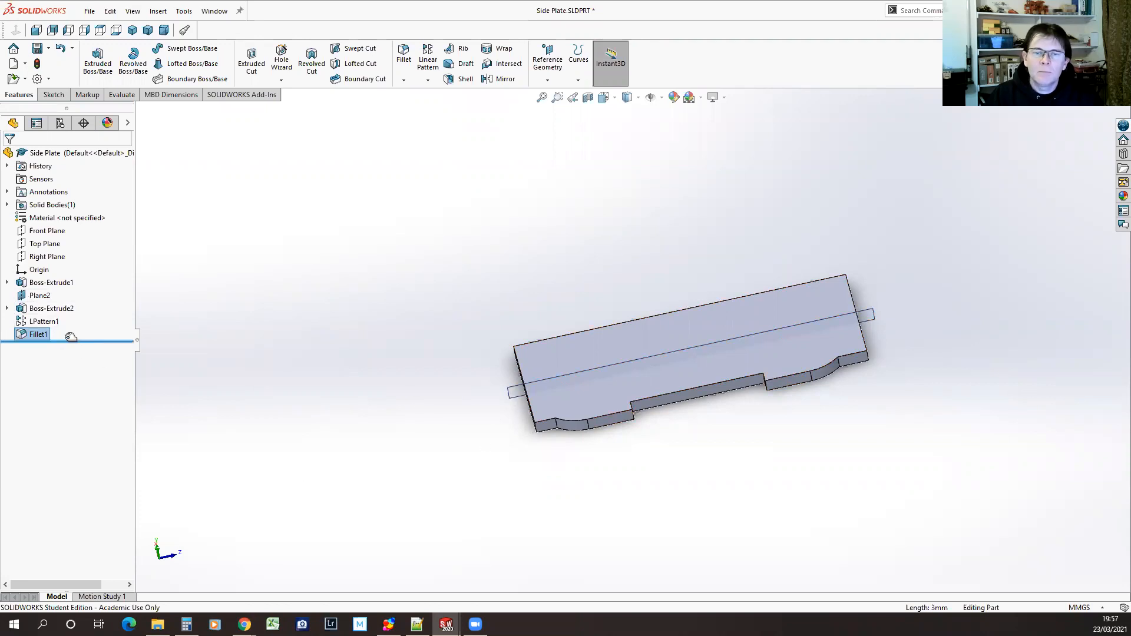
click(60, 48)
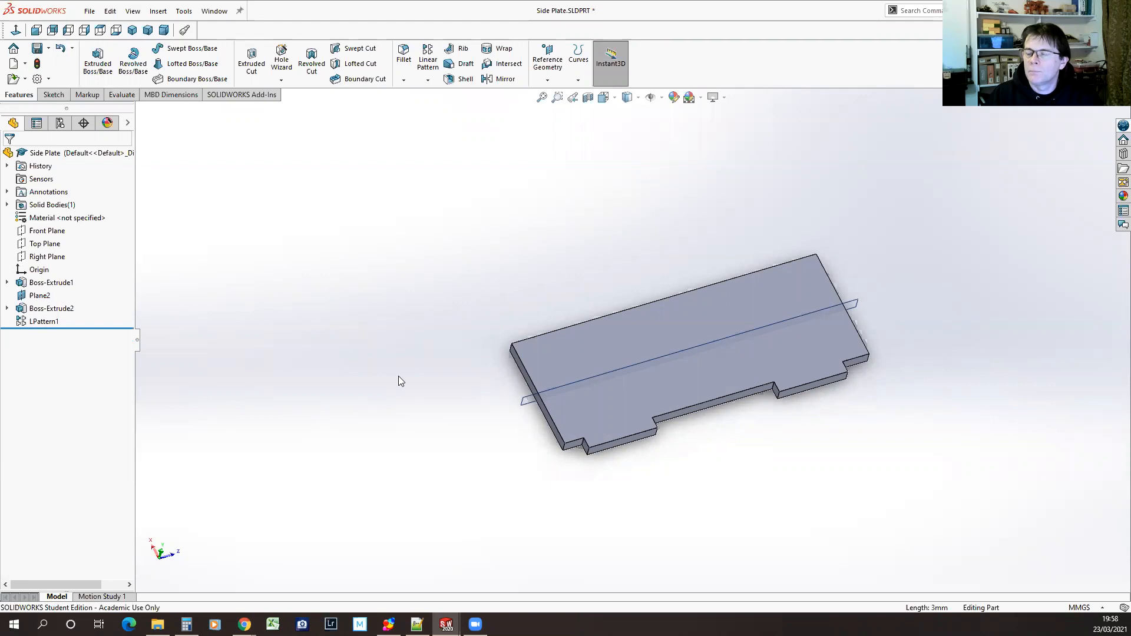
Sketch on the original tab's end face, convert the face outline into sketch entities, and extrude it 10 mm blind
middle_drag(463, 433, 452, 387)
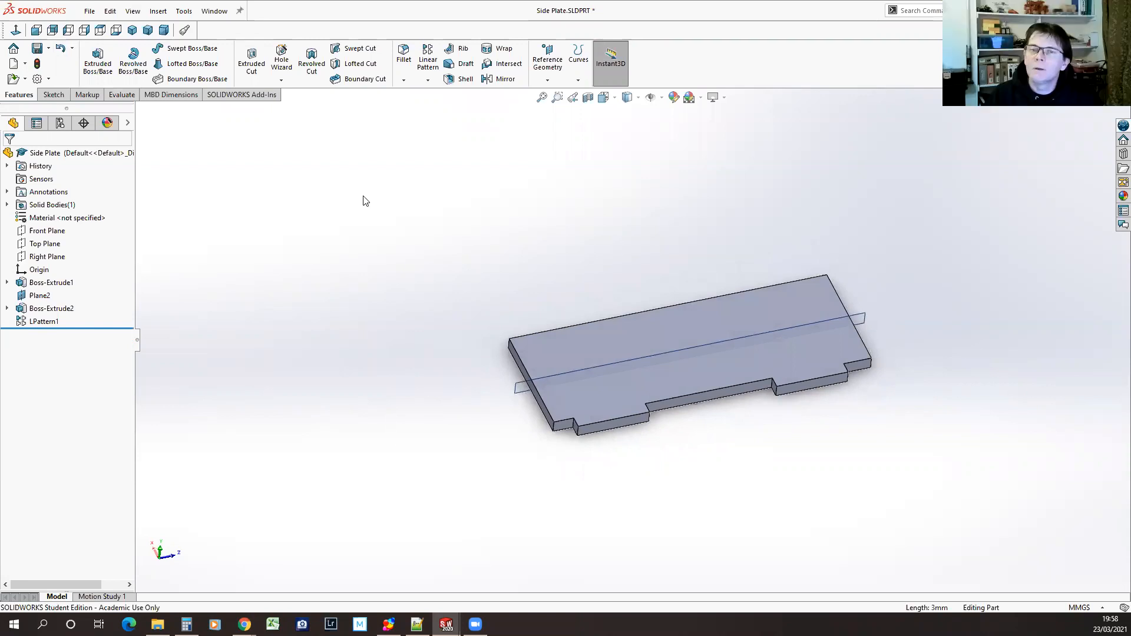
click(99, 56)
click(628, 422)
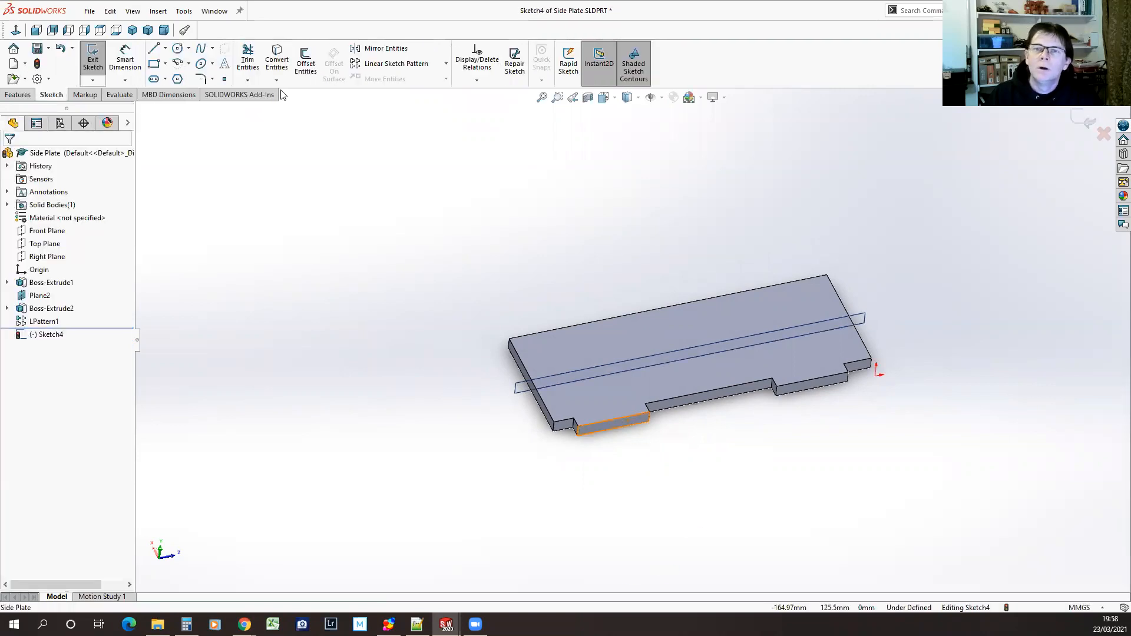
click(275, 55)
click(604, 428)
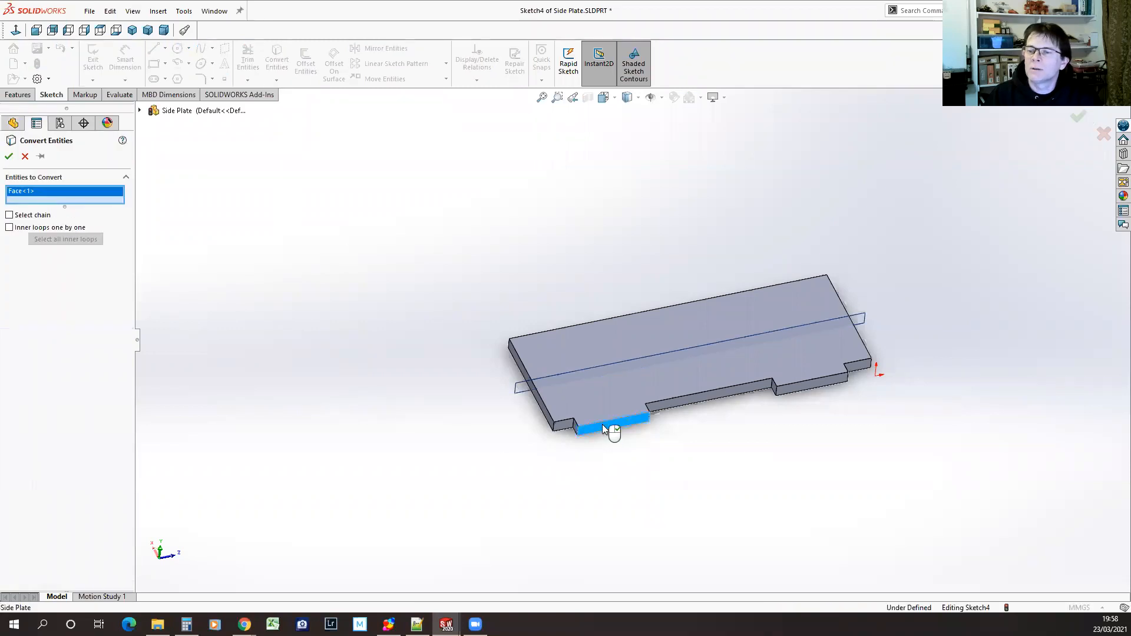
click(9, 157)
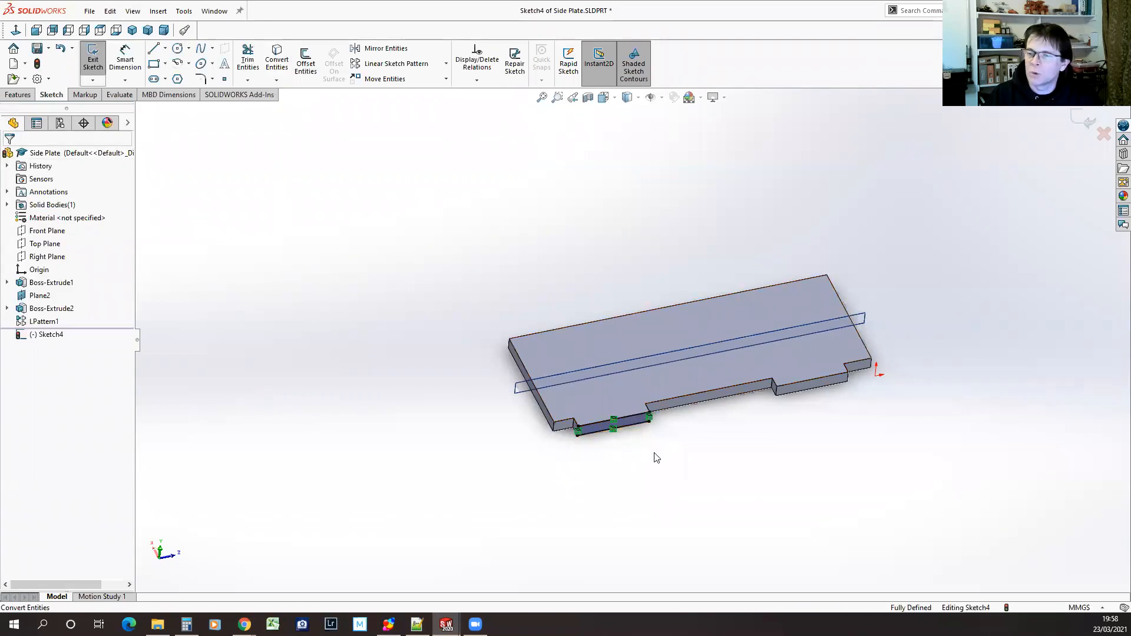
click(92, 58)
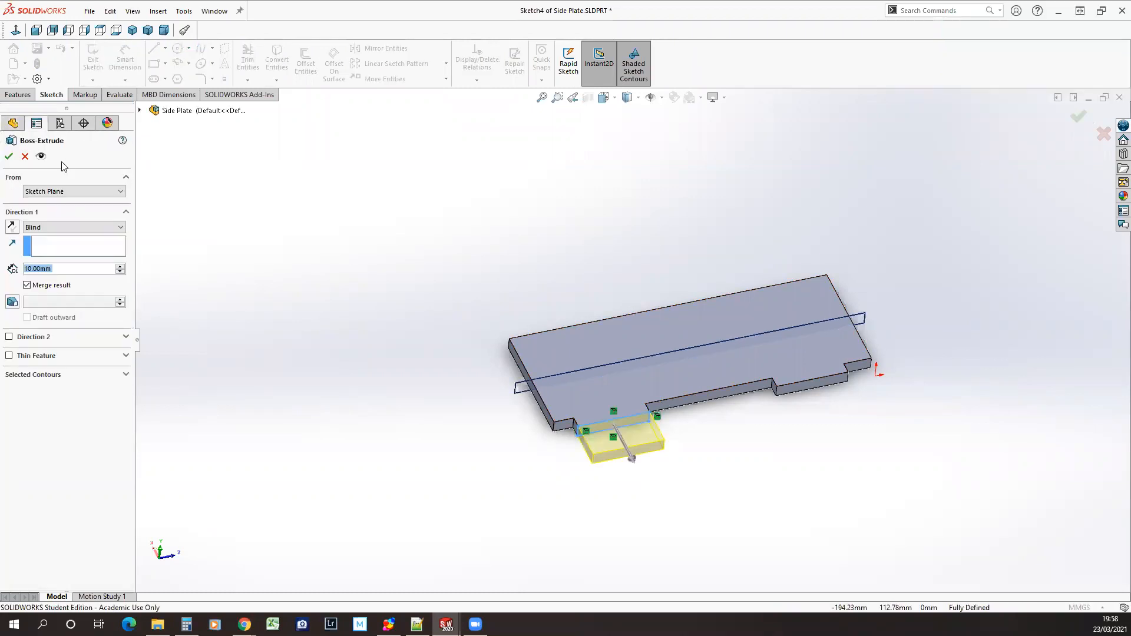
click(9, 156)
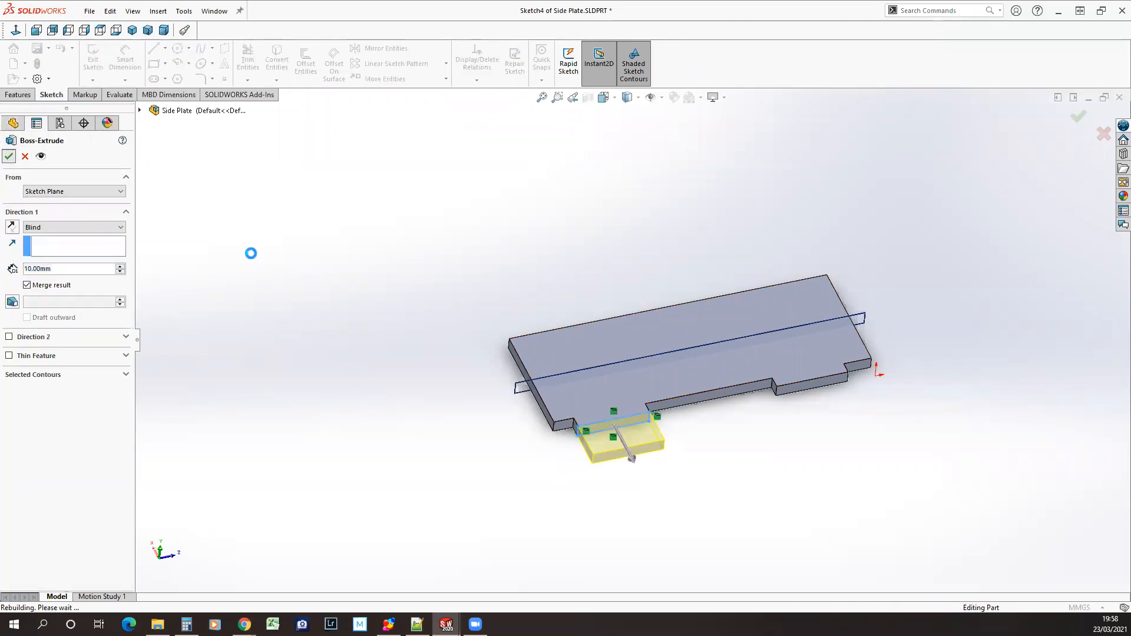
click(323, 283)
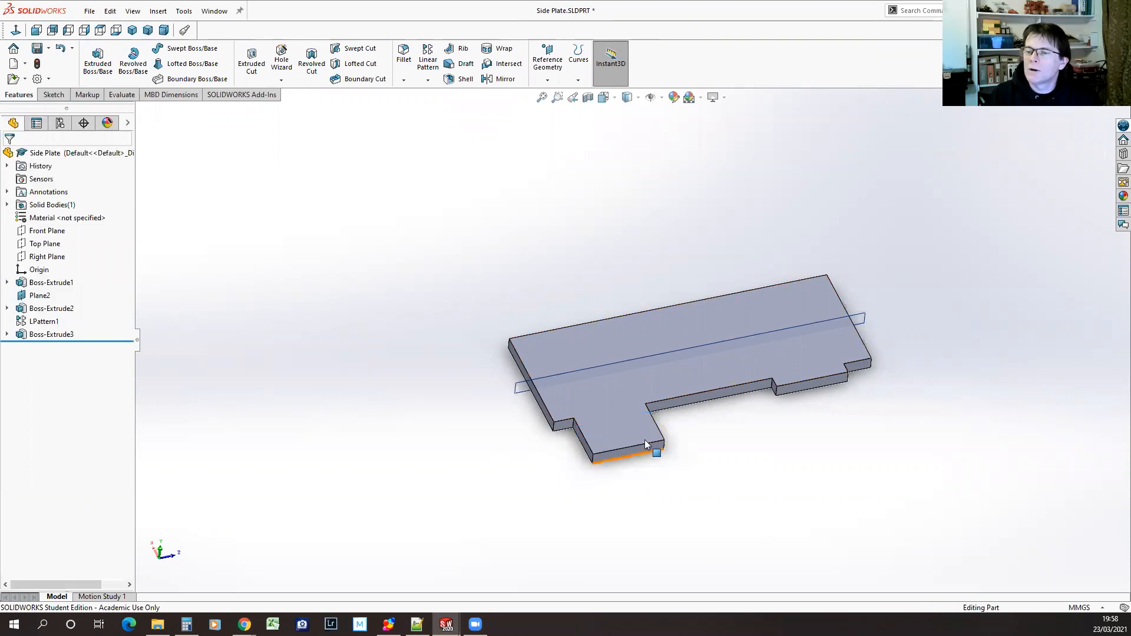
Try rolling back to before LPattern1, and undo the tab extension together with its sketch
drag(101, 340, 101, 316)
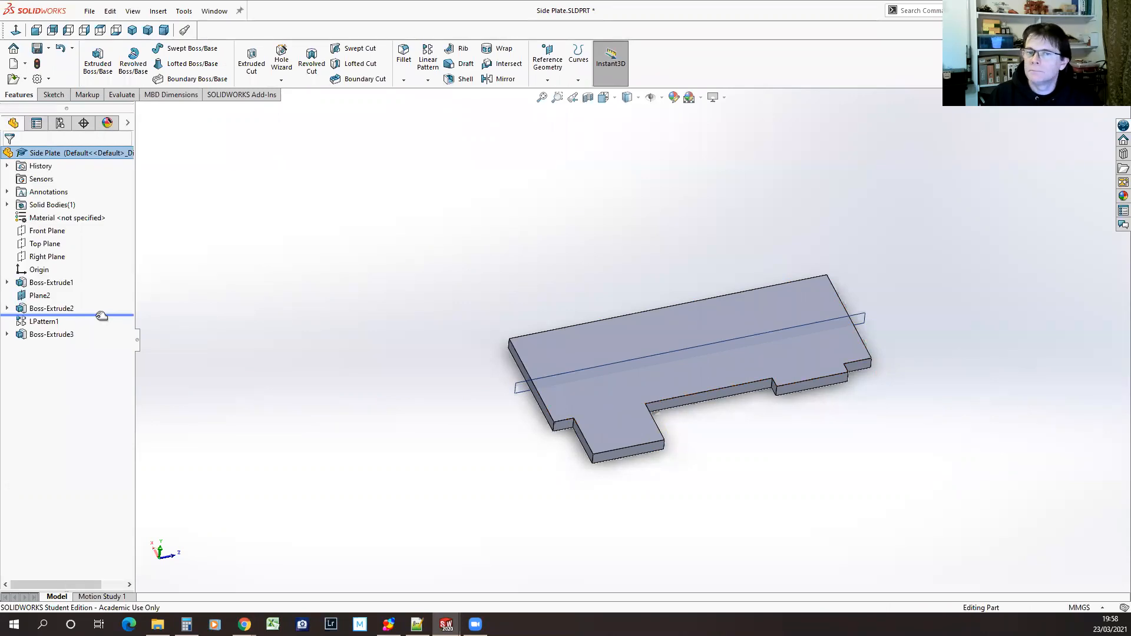
drag(101, 316, 102, 340)
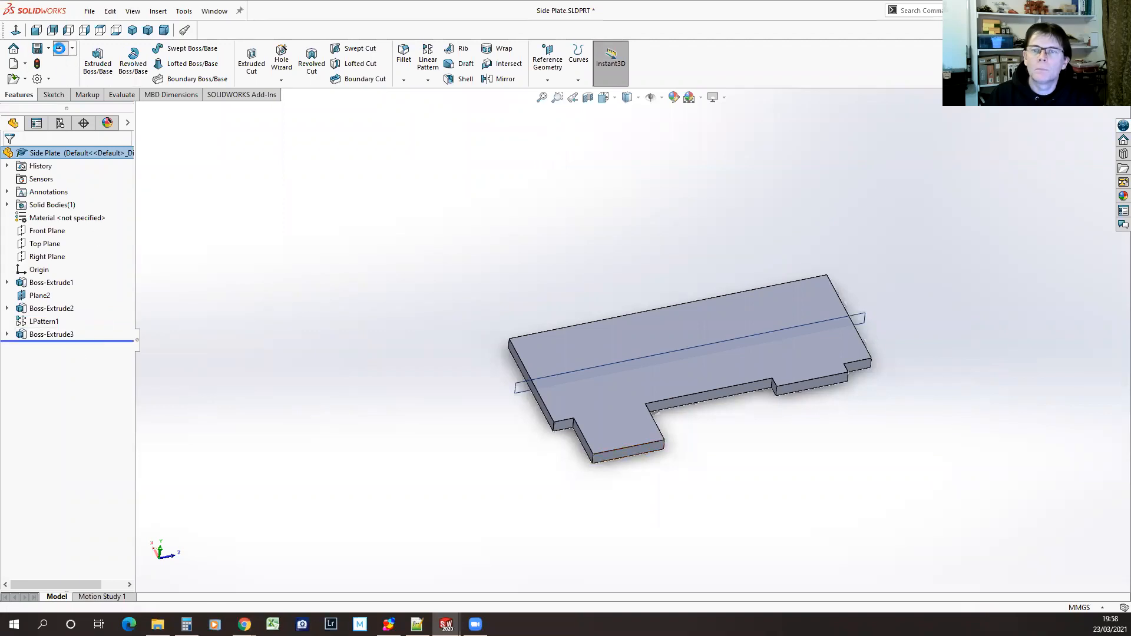
click(60, 47)
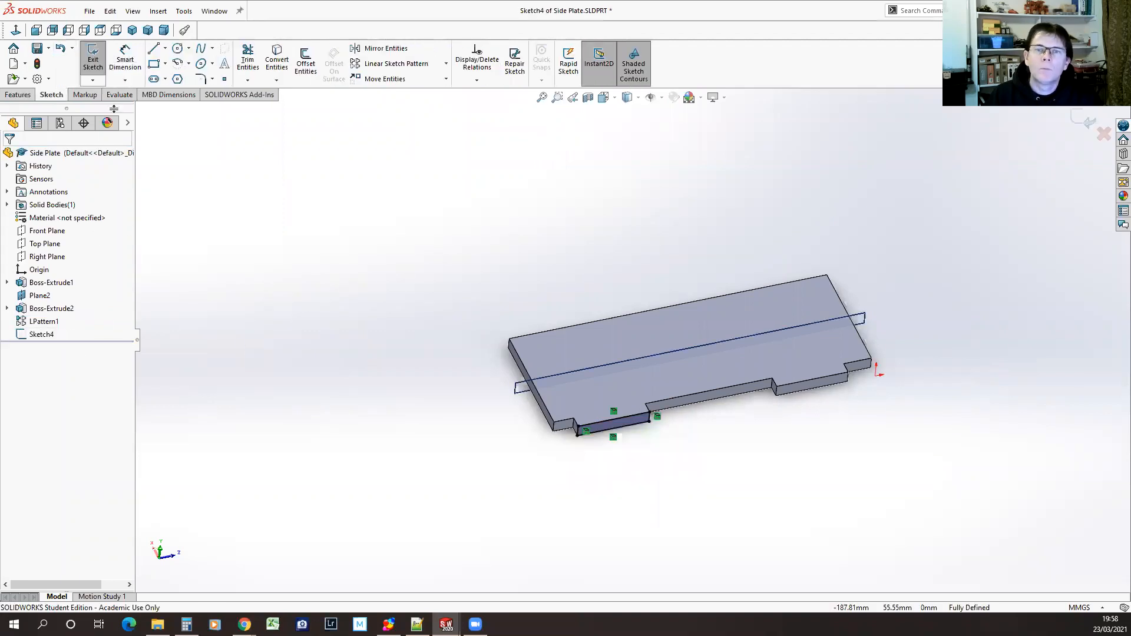
click(60, 49)
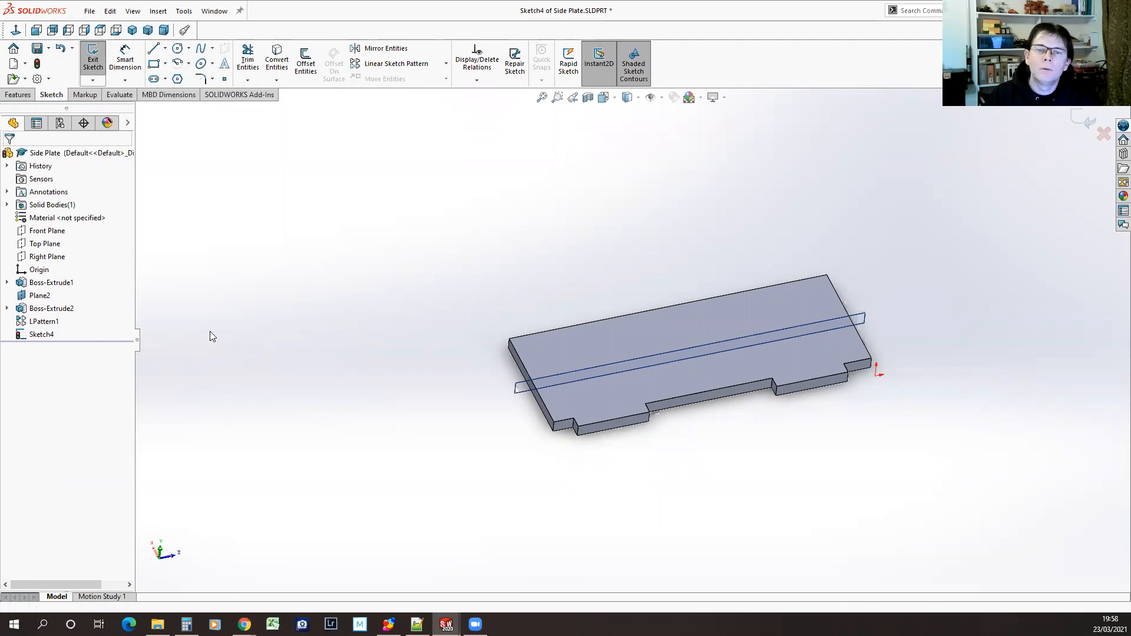
click(60, 48)
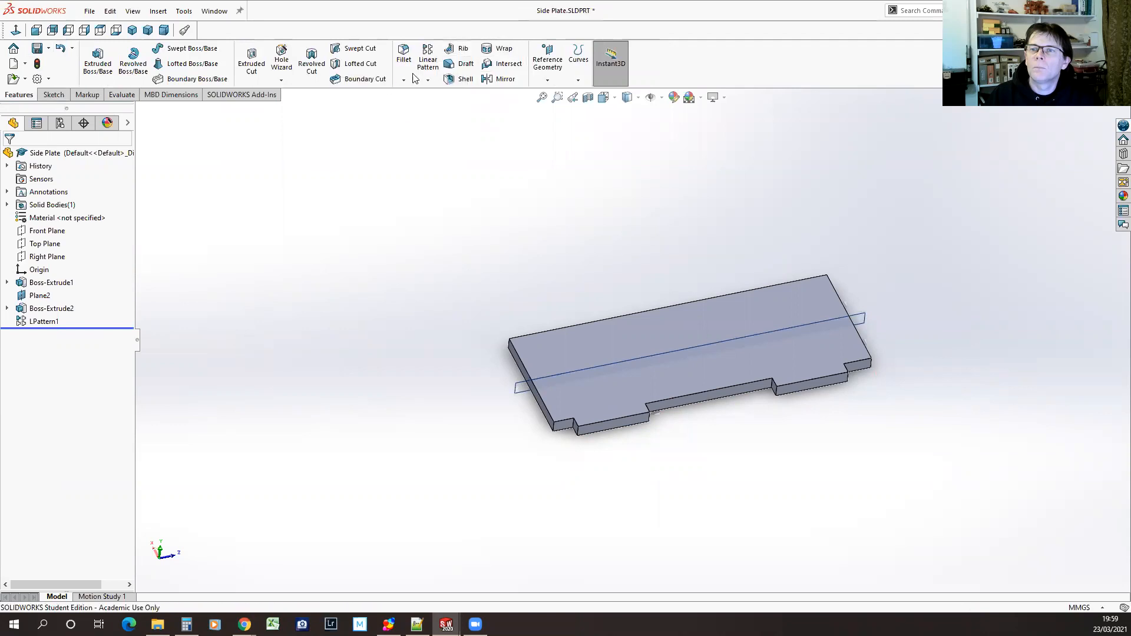
Fillet the original tab's outer corner edge with a 3 mm radius
click(403, 56)
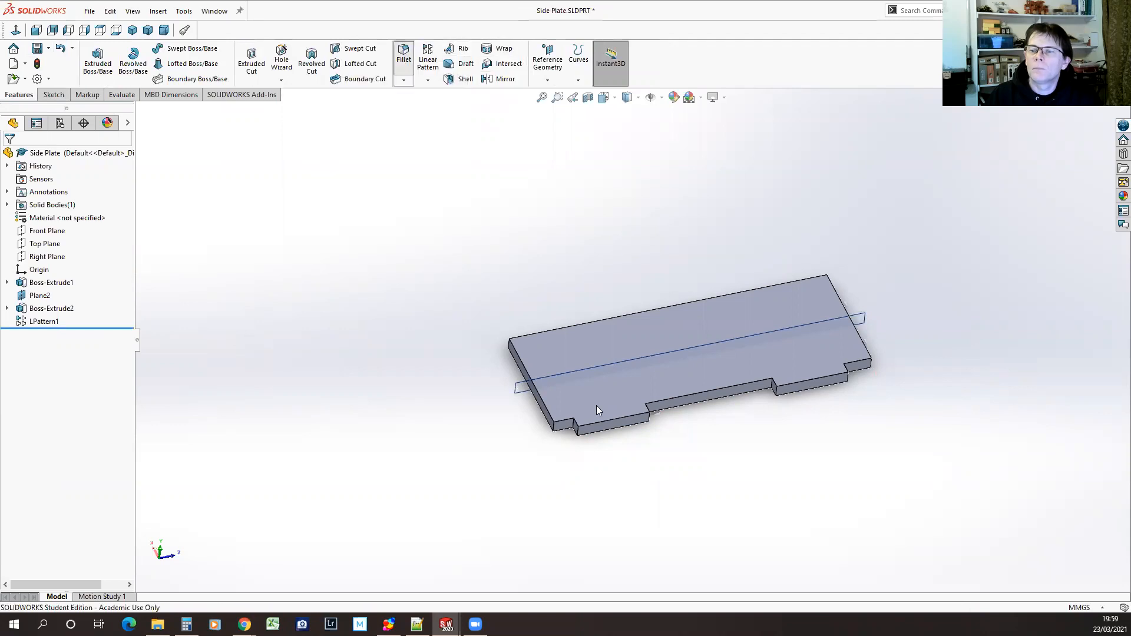
click(579, 434)
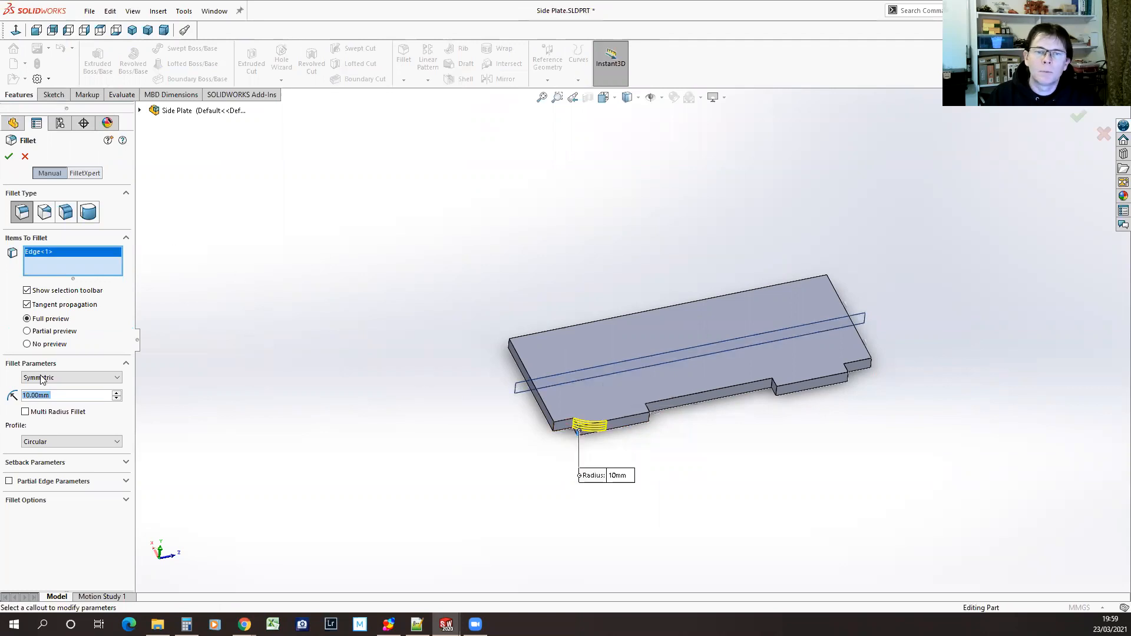
click(33, 395)
drag(27, 396, 13, 400)
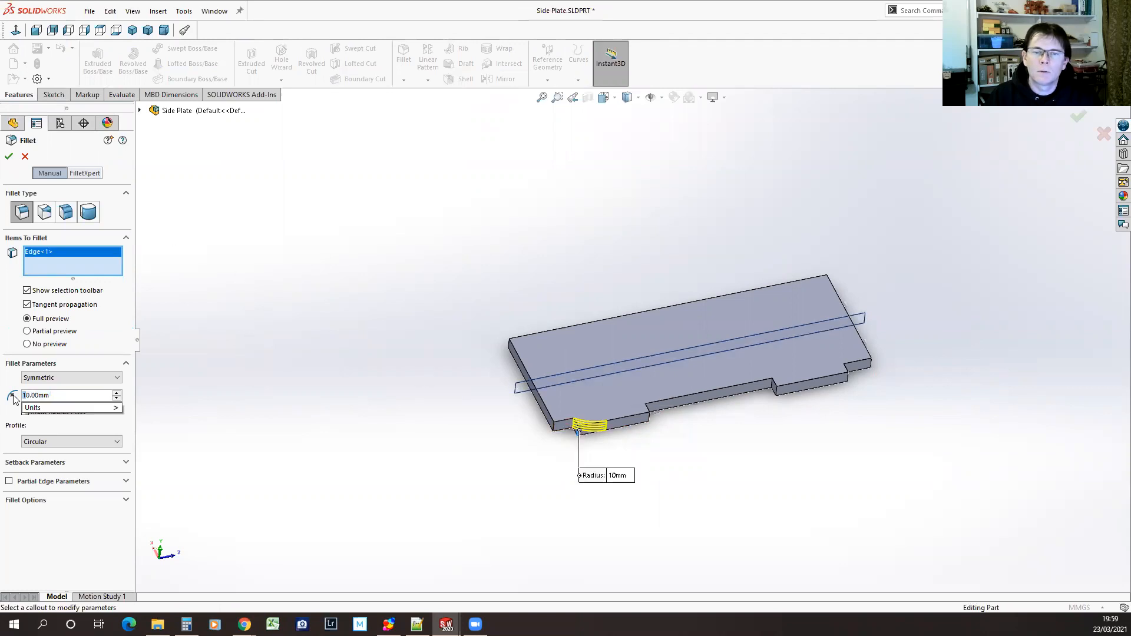
text(3)
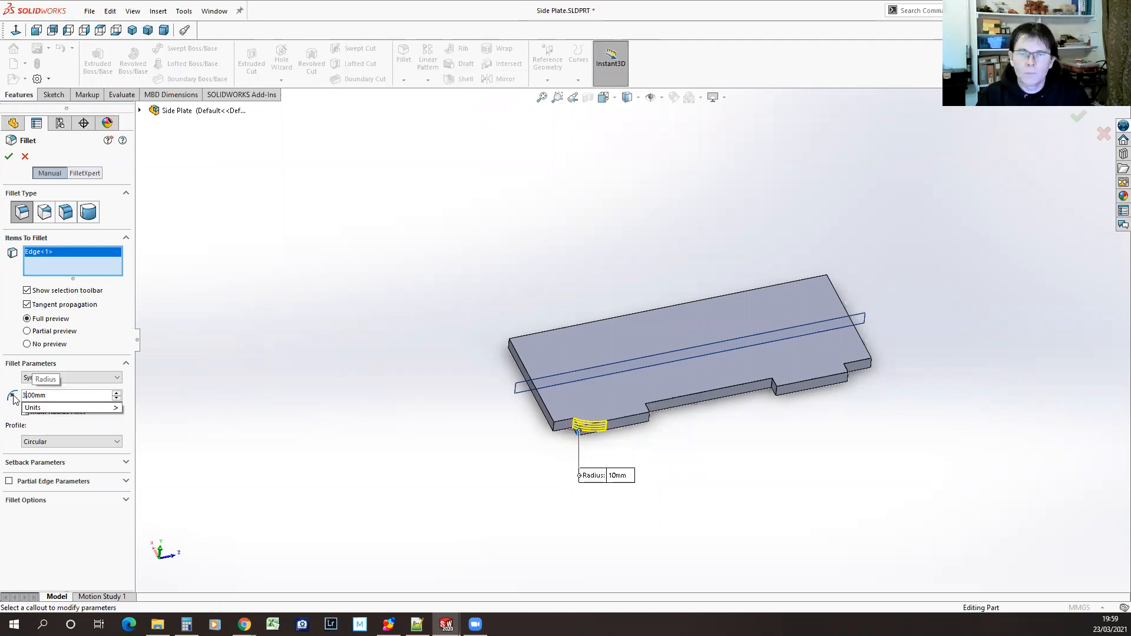
key(Delete)
key(Return)
click(8, 155)
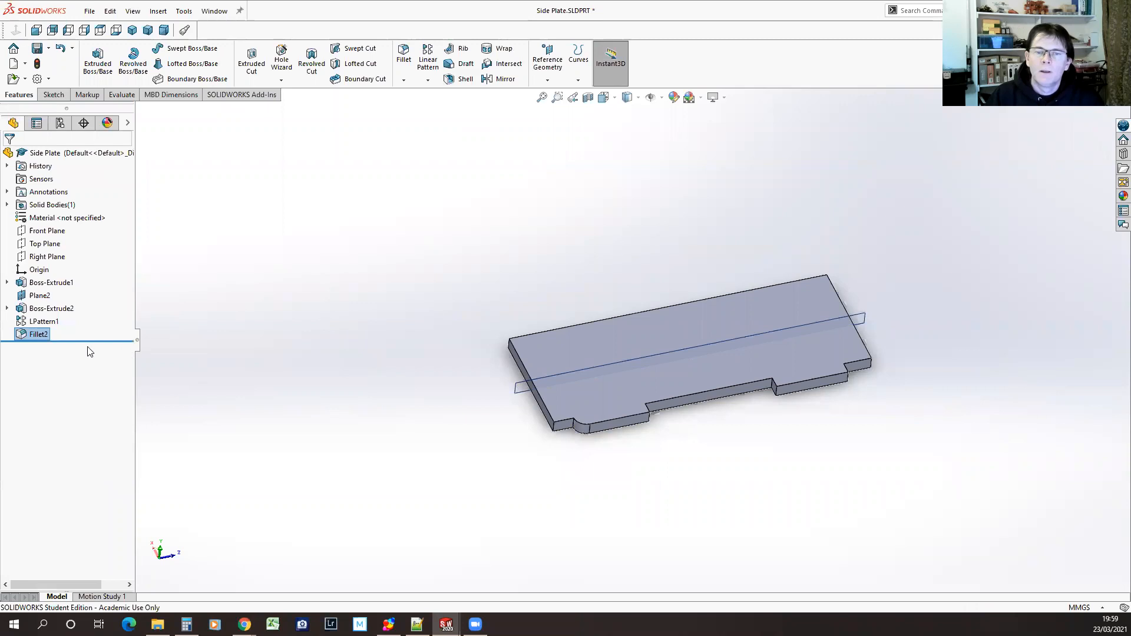
Roll back to before Fillet2, convert the original tab's end face into a sketch outline, and extrude it 10 mm blind
drag(90, 341, 89, 325)
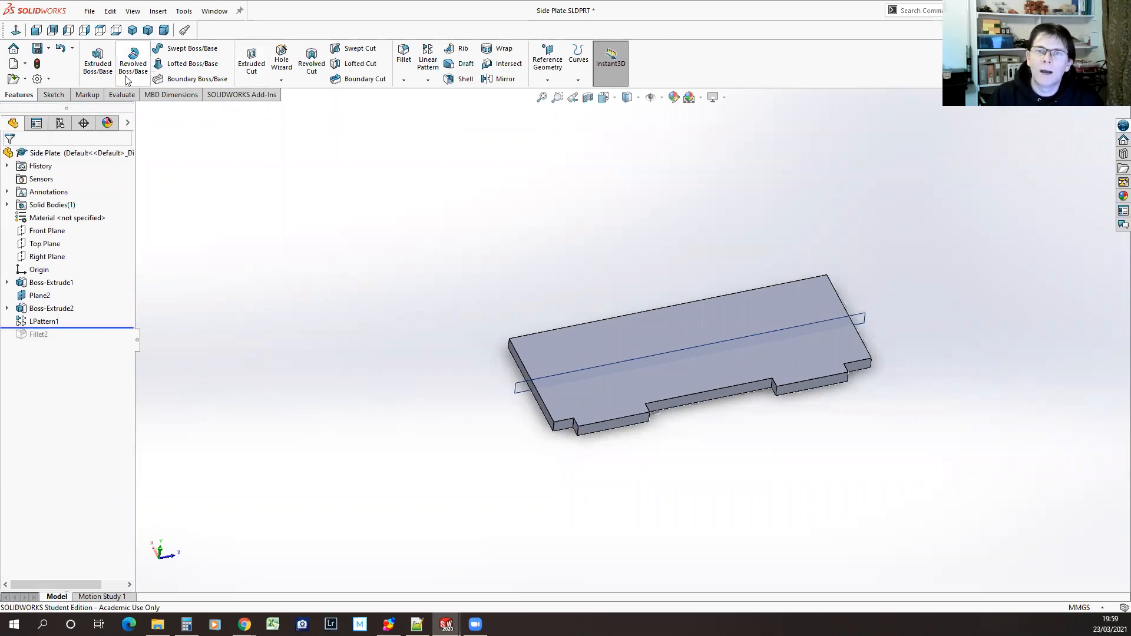
click(98, 60)
click(604, 426)
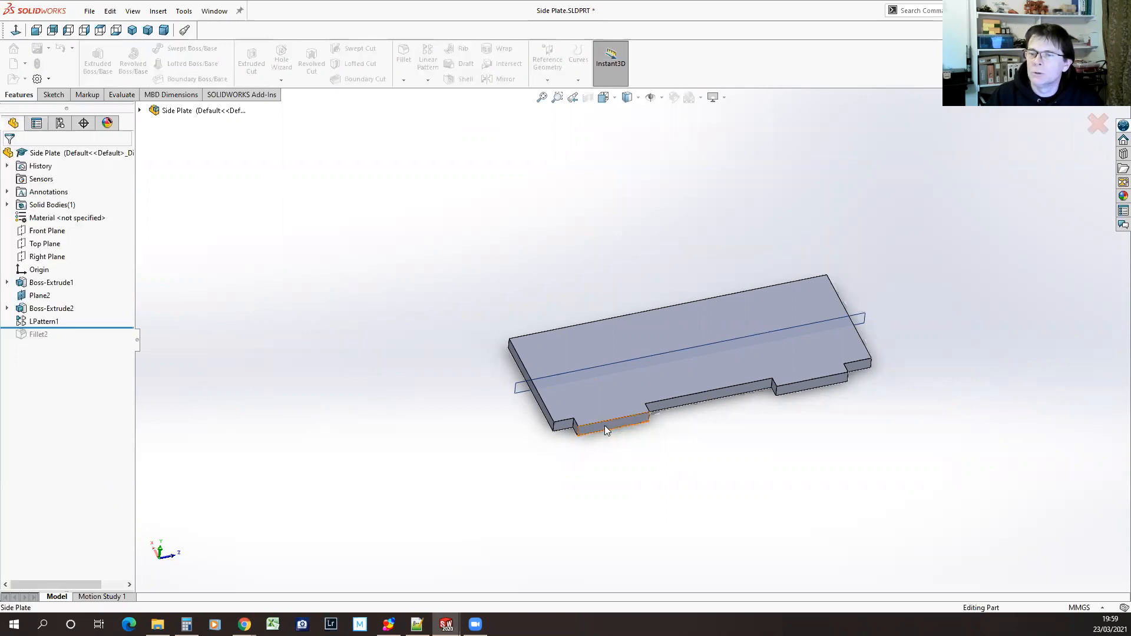
click(282, 61)
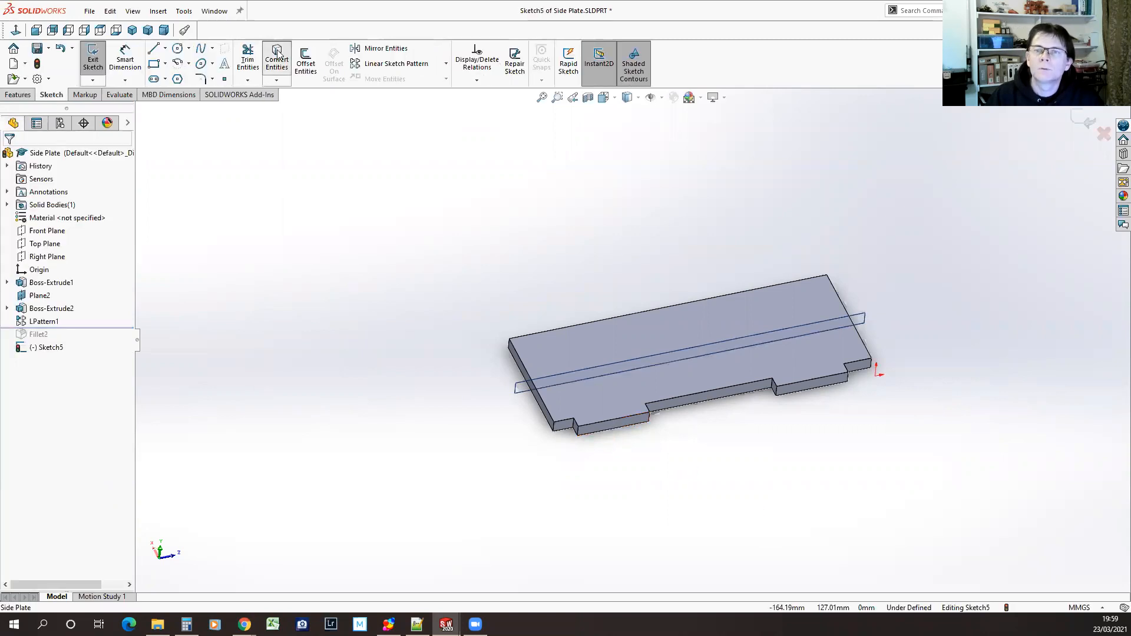
click(624, 426)
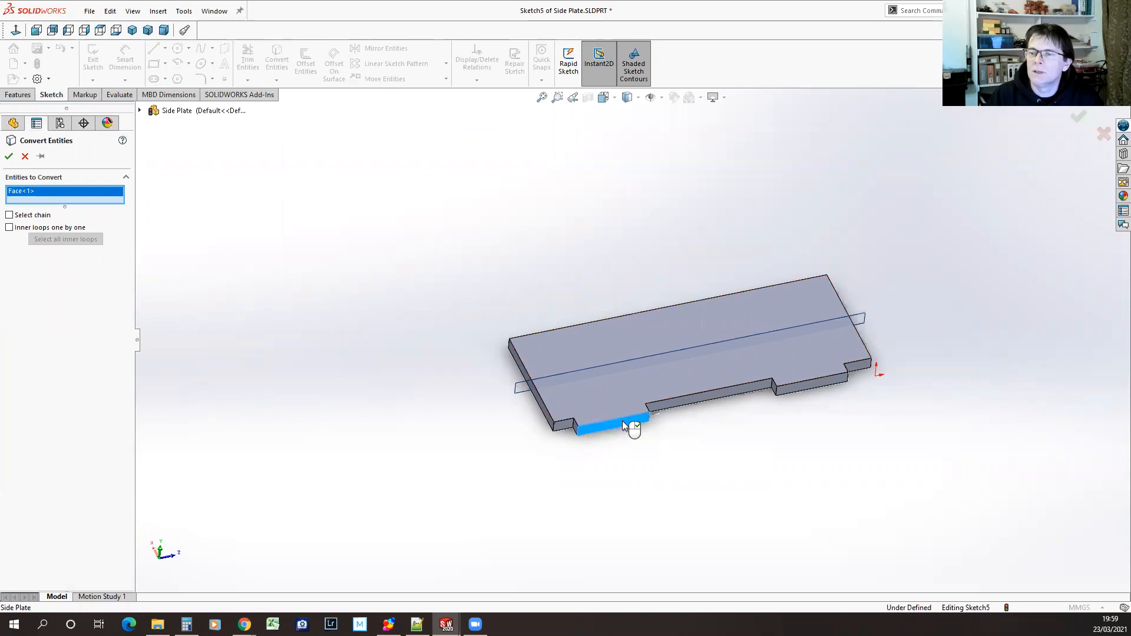
click(8, 156)
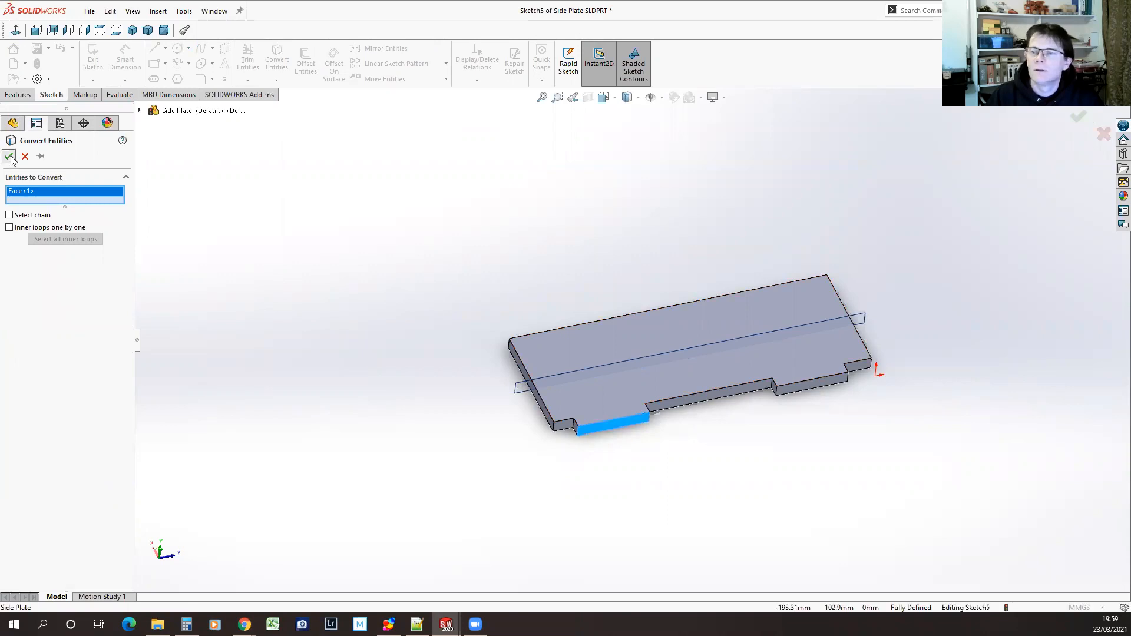
click(88, 56)
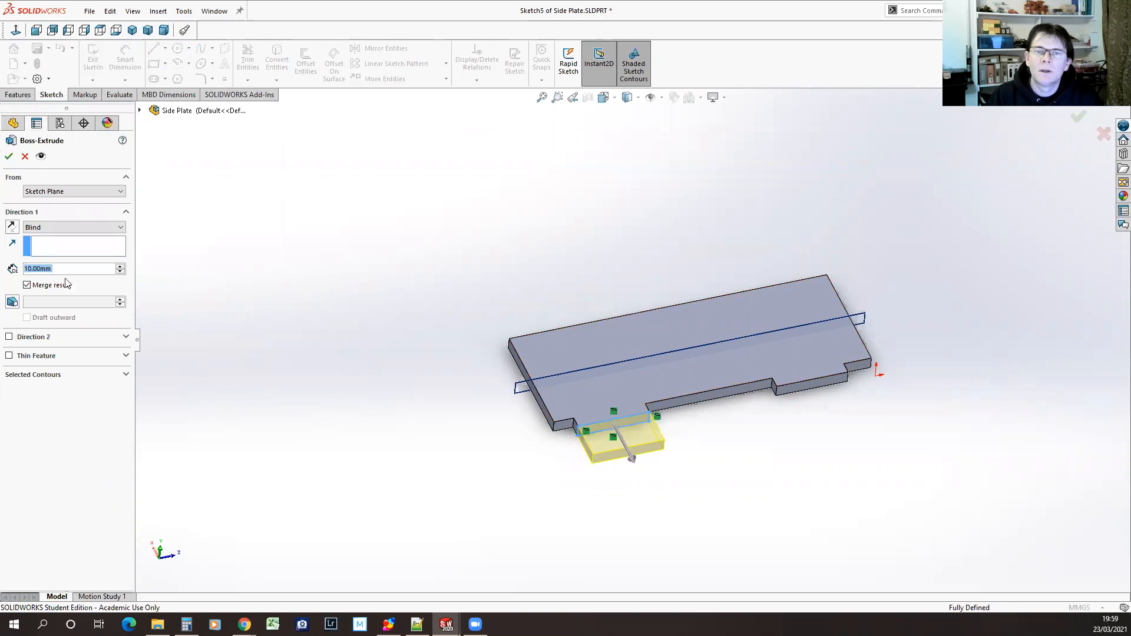
click(8, 156)
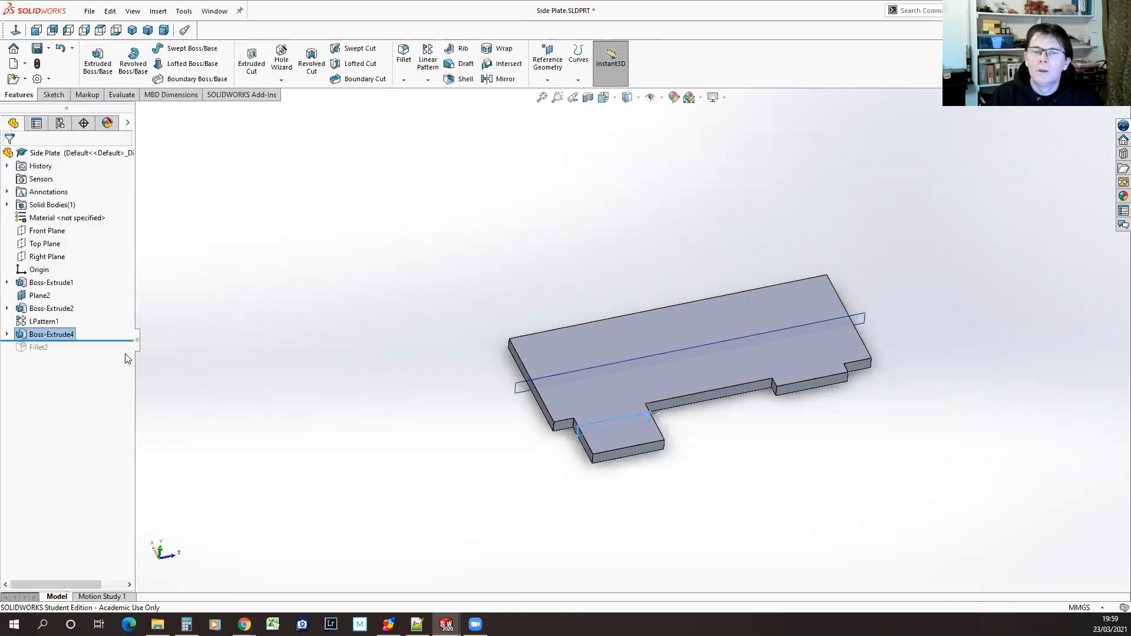
click(341, 384)
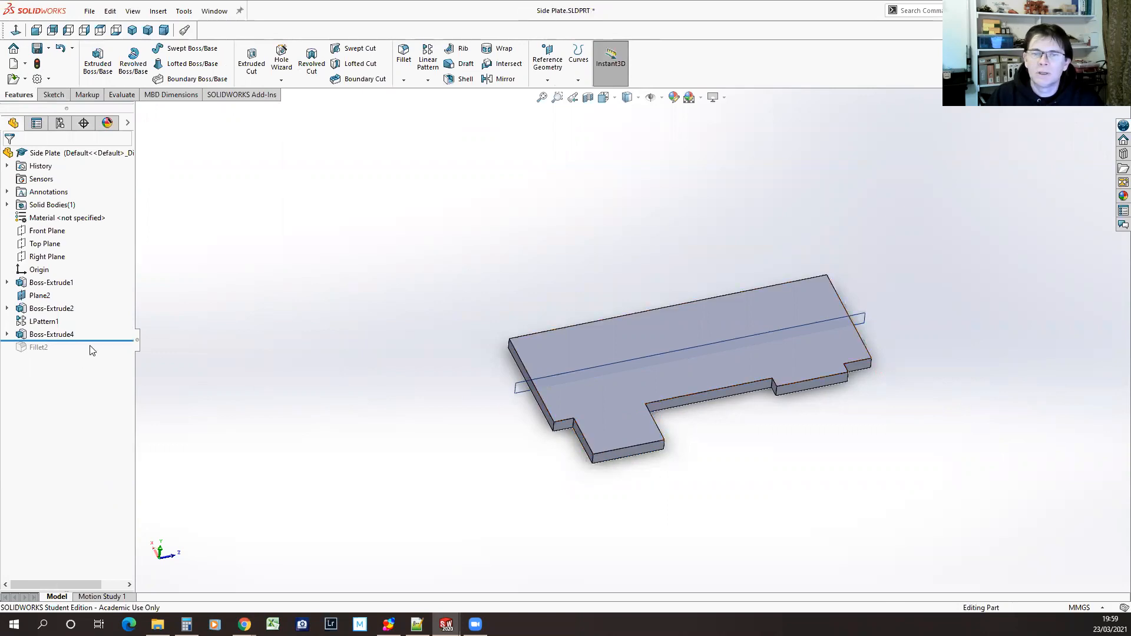
Roll forward past Fillet2 and edit it to use the extended tab's outer corner edge
drag(94, 340, 100, 354)
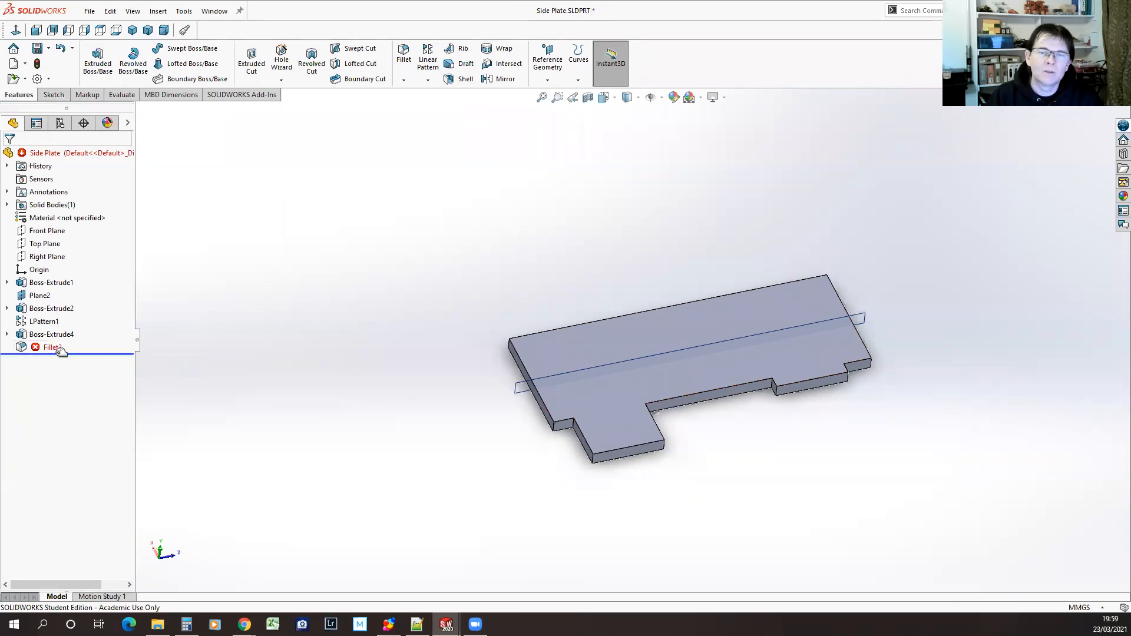
click(22, 348)
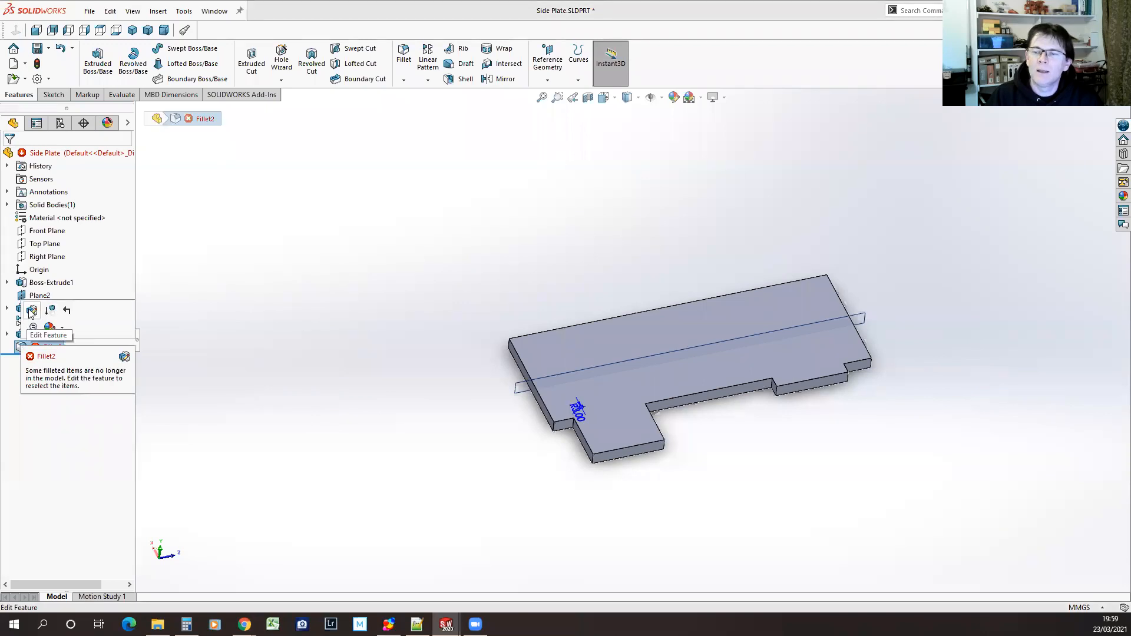
click(32, 311)
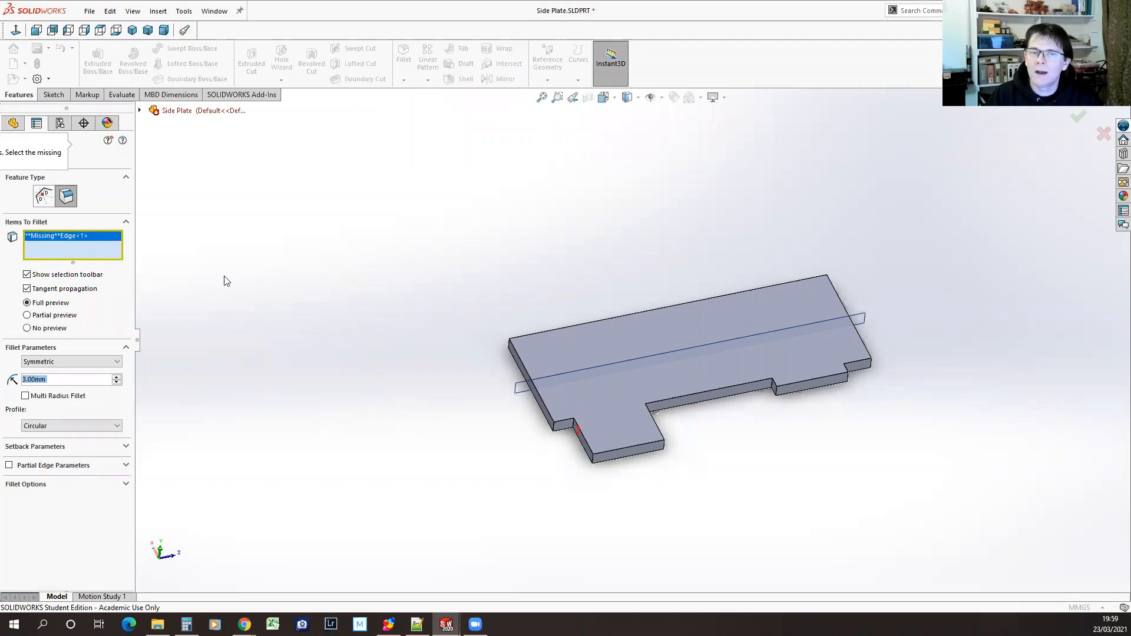
click(593, 461)
click(9, 156)
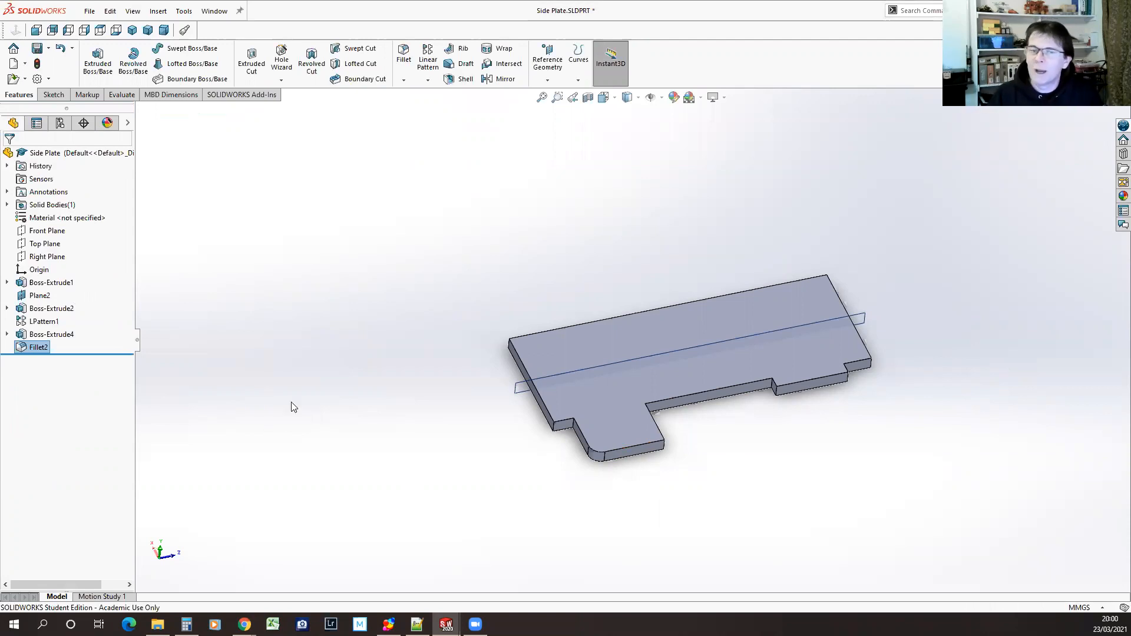
Undo the Fillet2 edit, the tab extension with its sketch, and the fillet itself
click(61, 48)
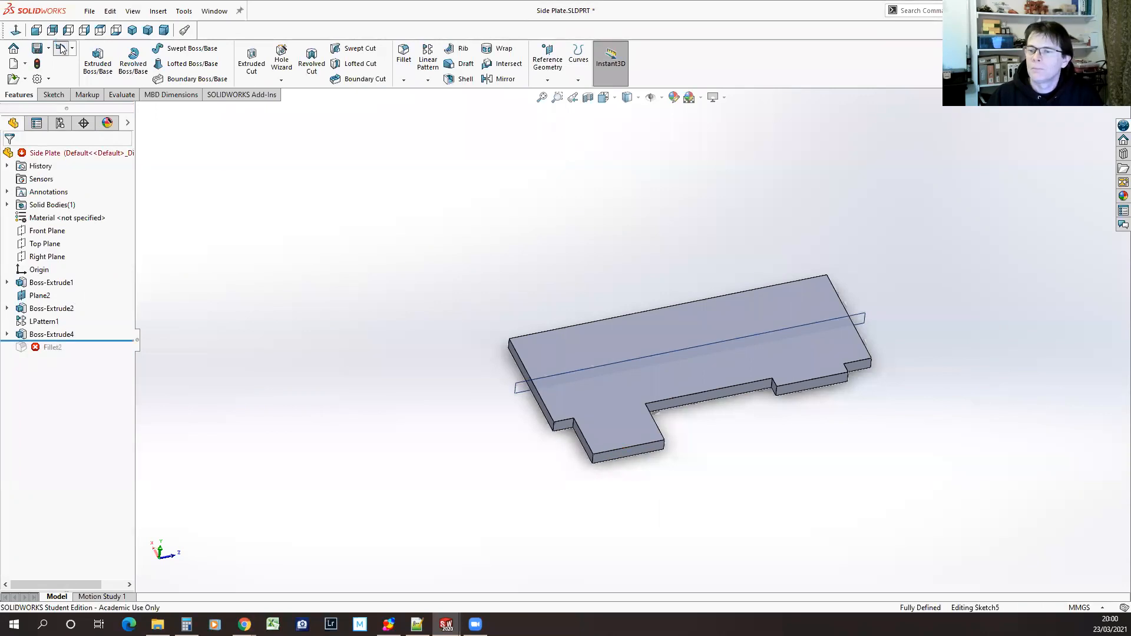
click(61, 49)
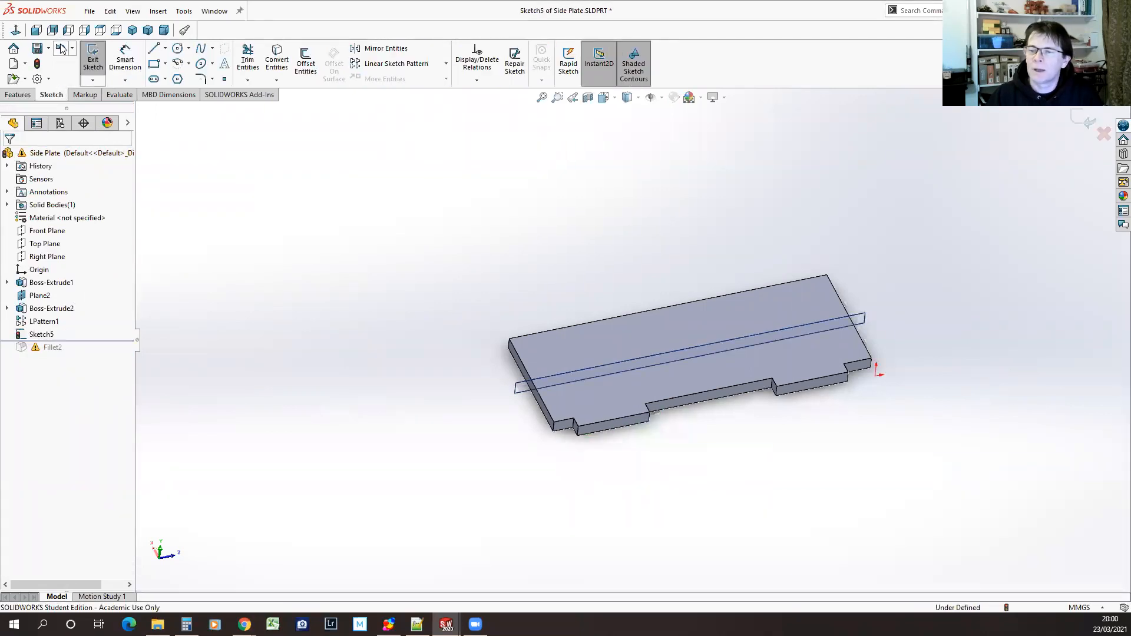
click(62, 48)
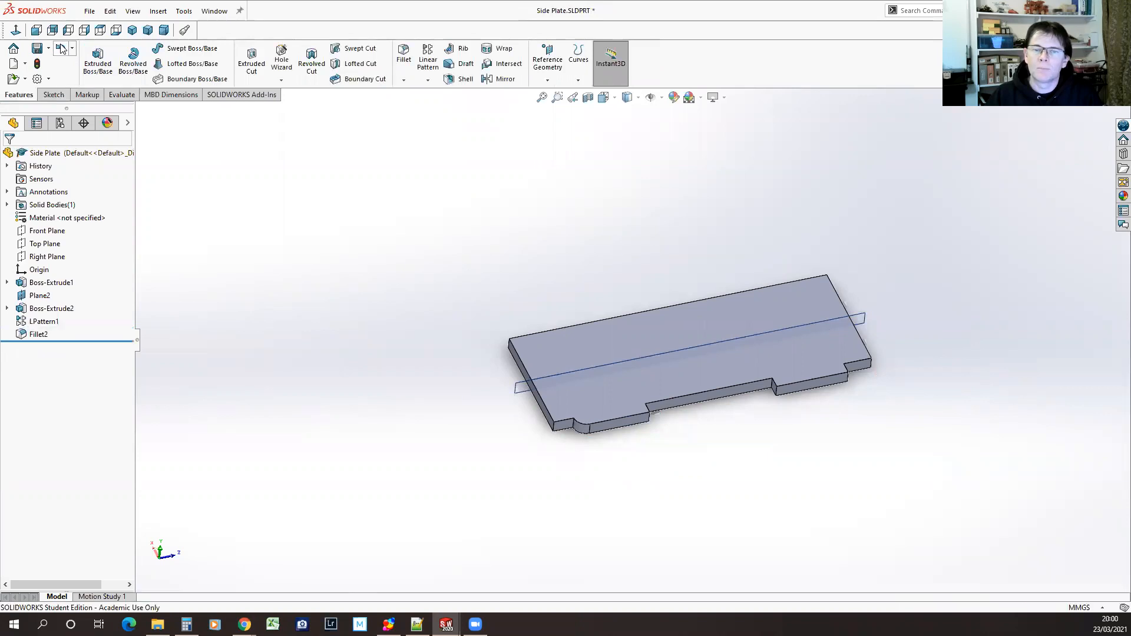
click(61, 49)
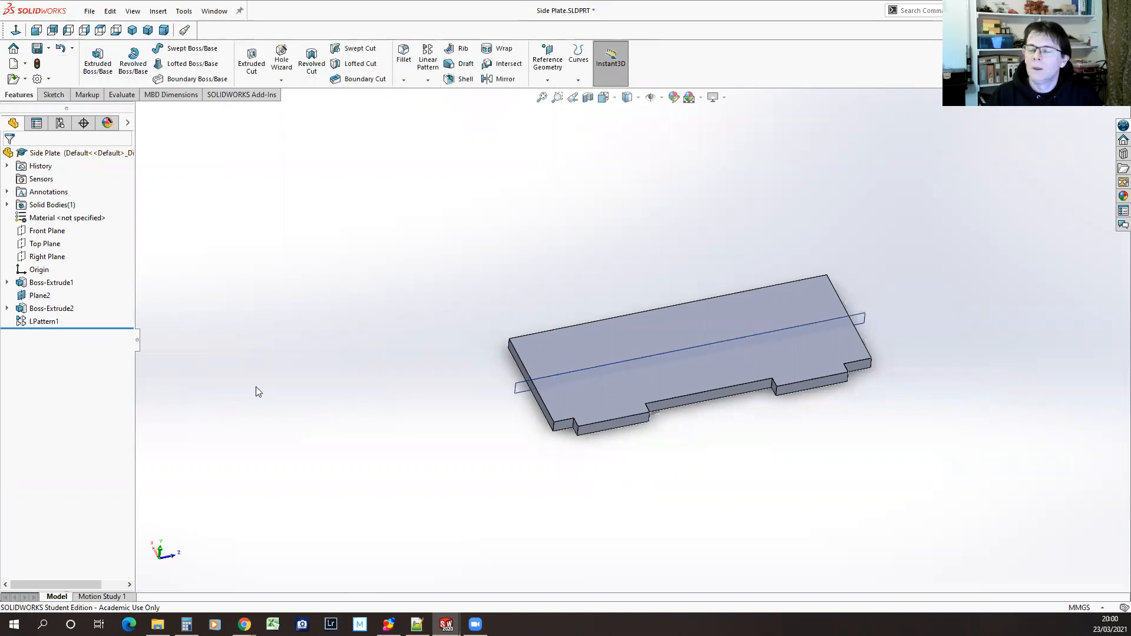
Start a Mirror feature with Plane2 as the mirror plane
middle_drag(406, 367, 402, 449)
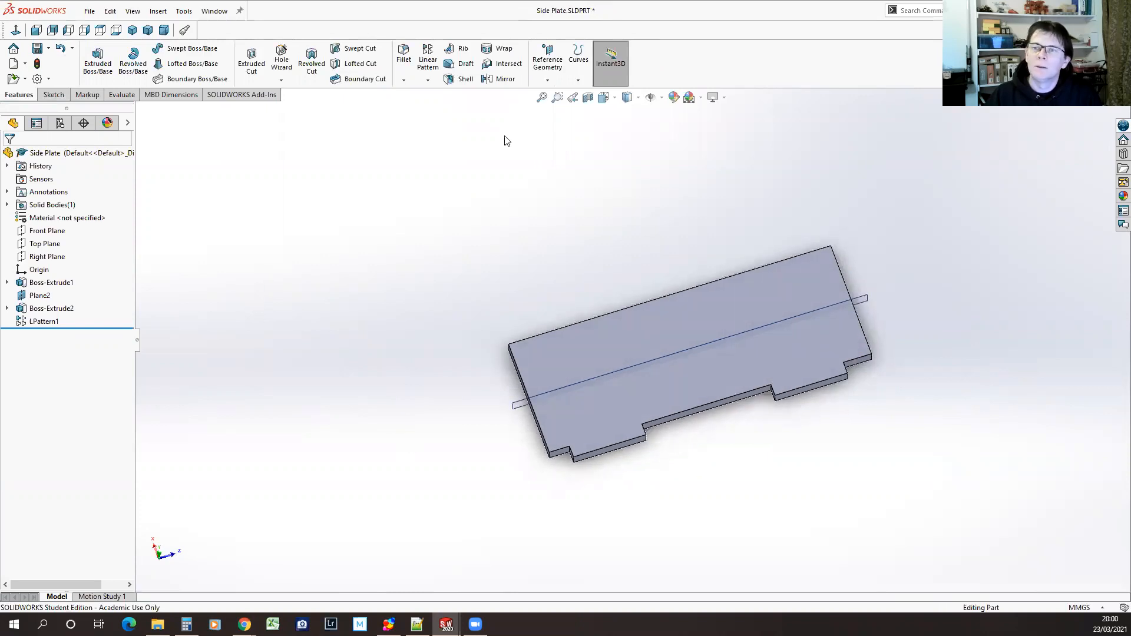
click(504, 79)
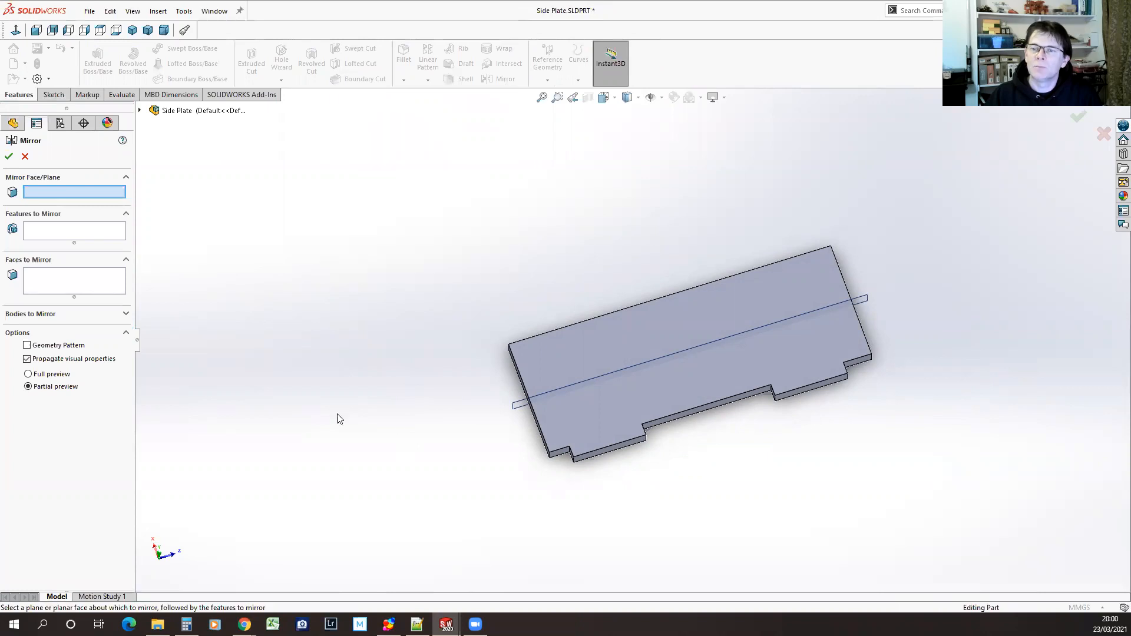
click(513, 405)
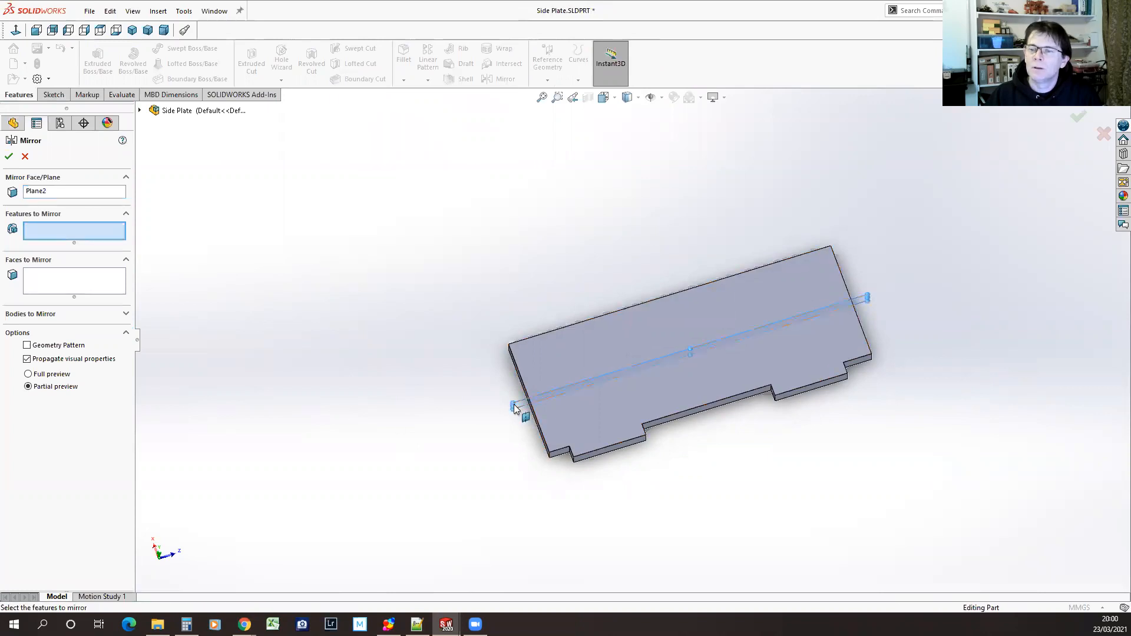
click(101, 284)
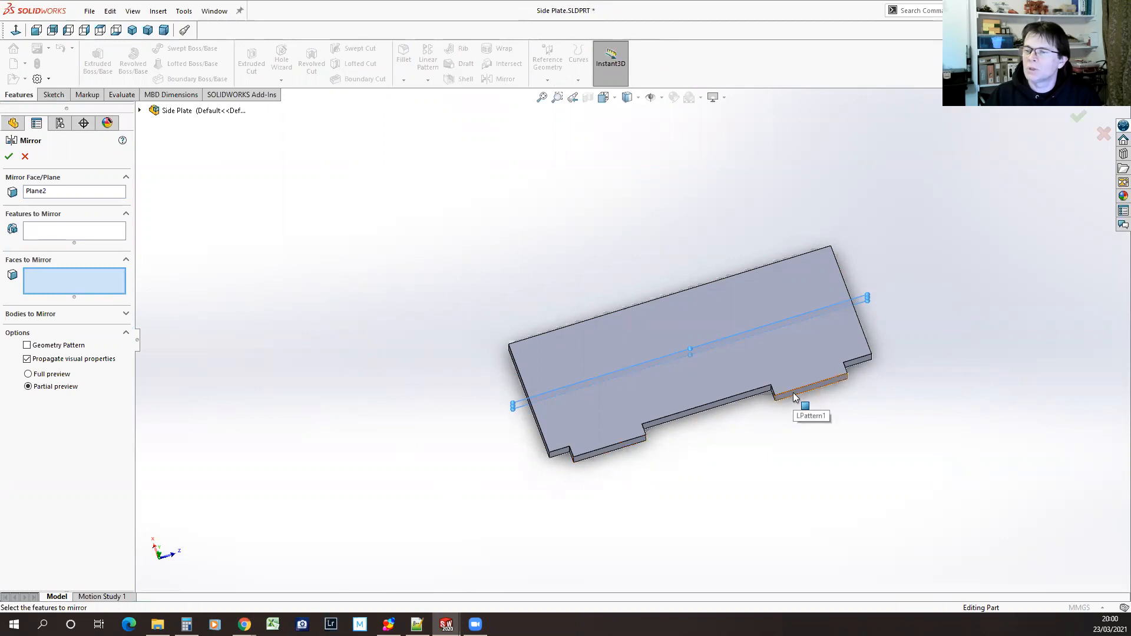
click(632, 442)
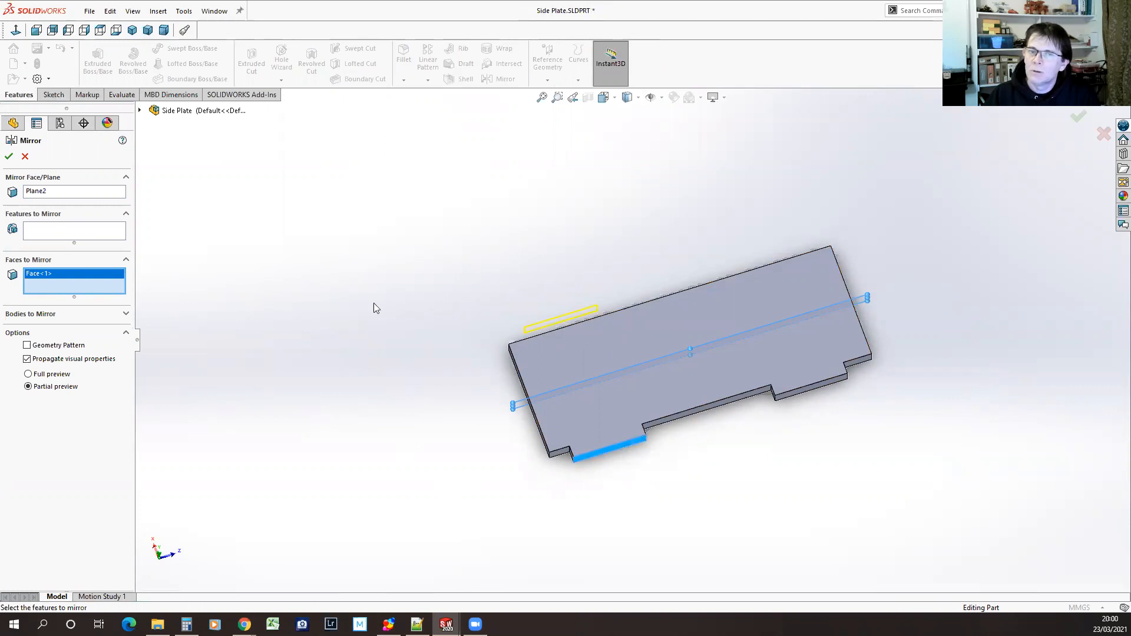
right_click(59, 276)
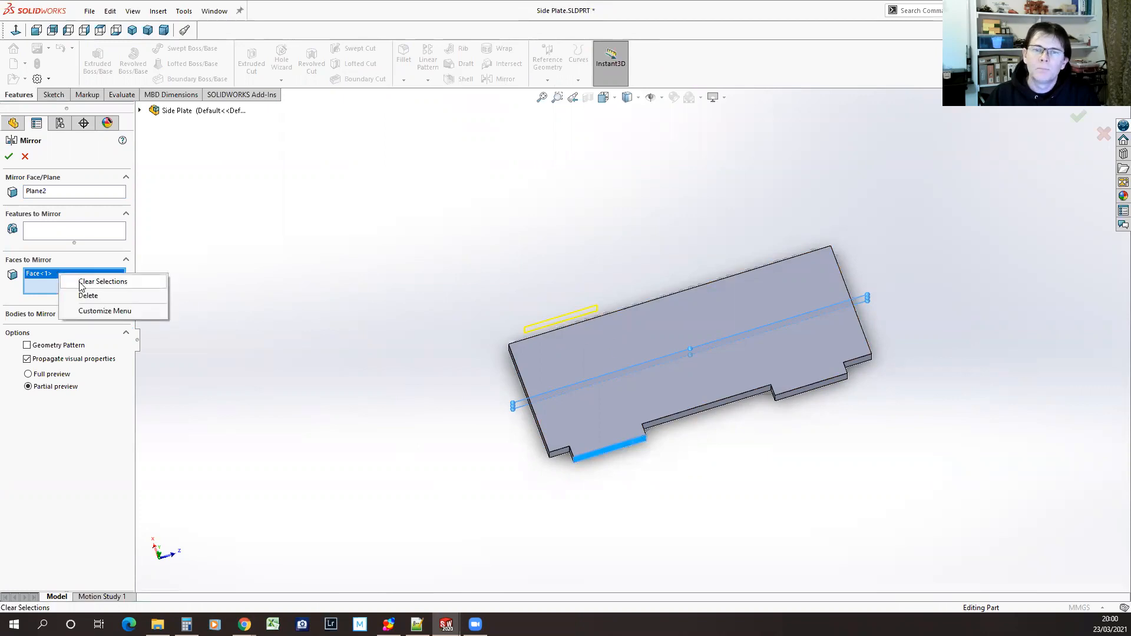
click(82, 281)
Choose LPattern1 as the feature to mirror and create the tabs on the plate's opposite long edge
click(81, 234)
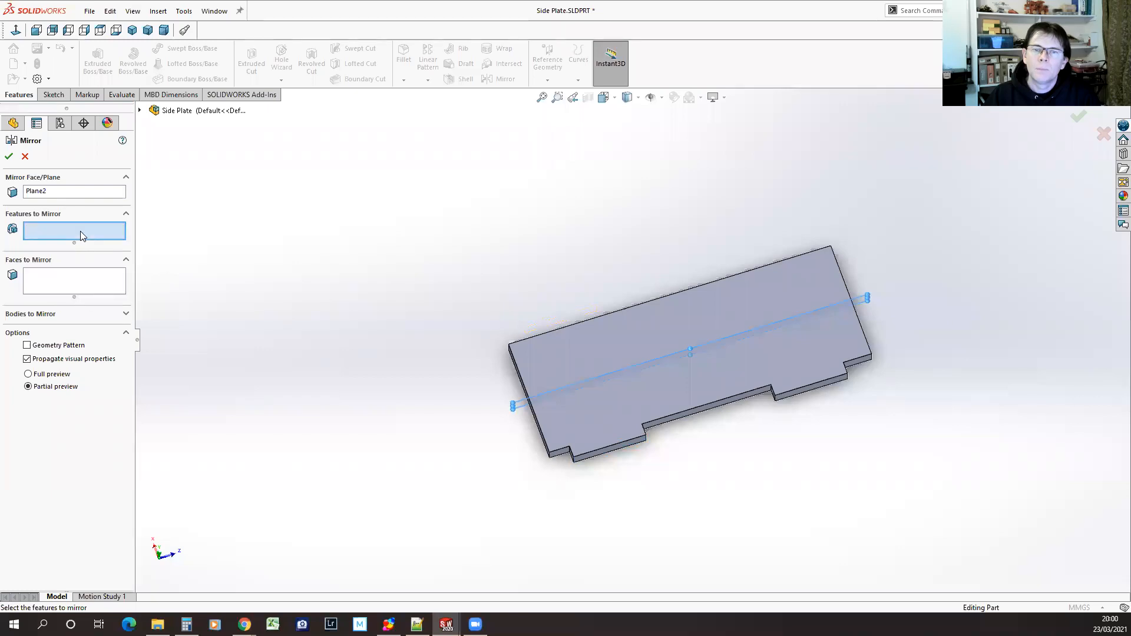
click(800, 393)
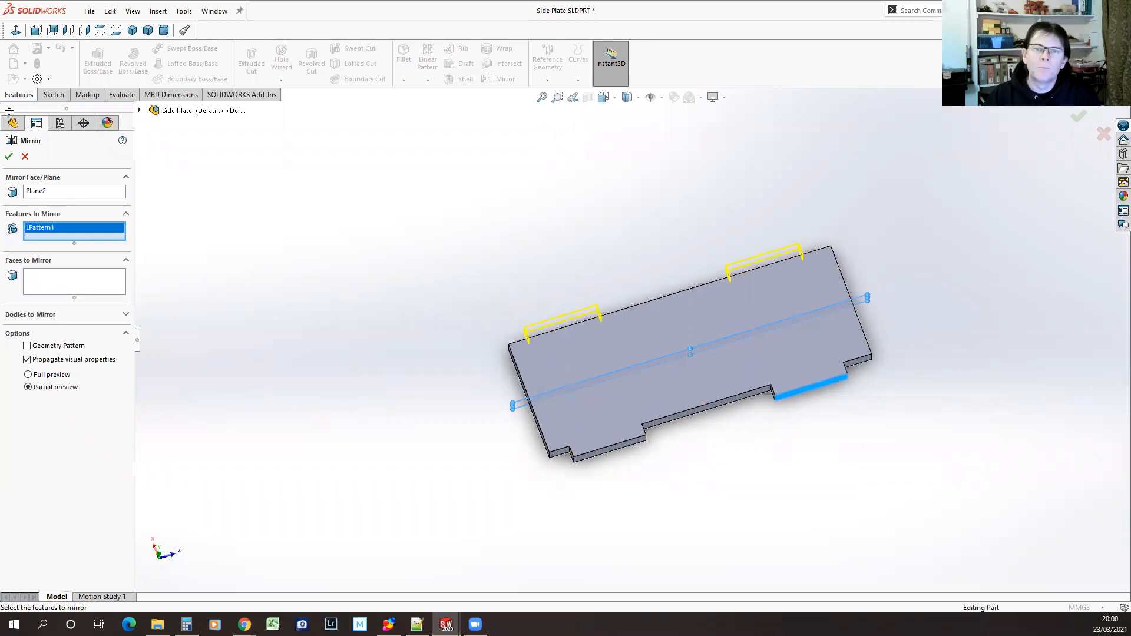
click(9, 156)
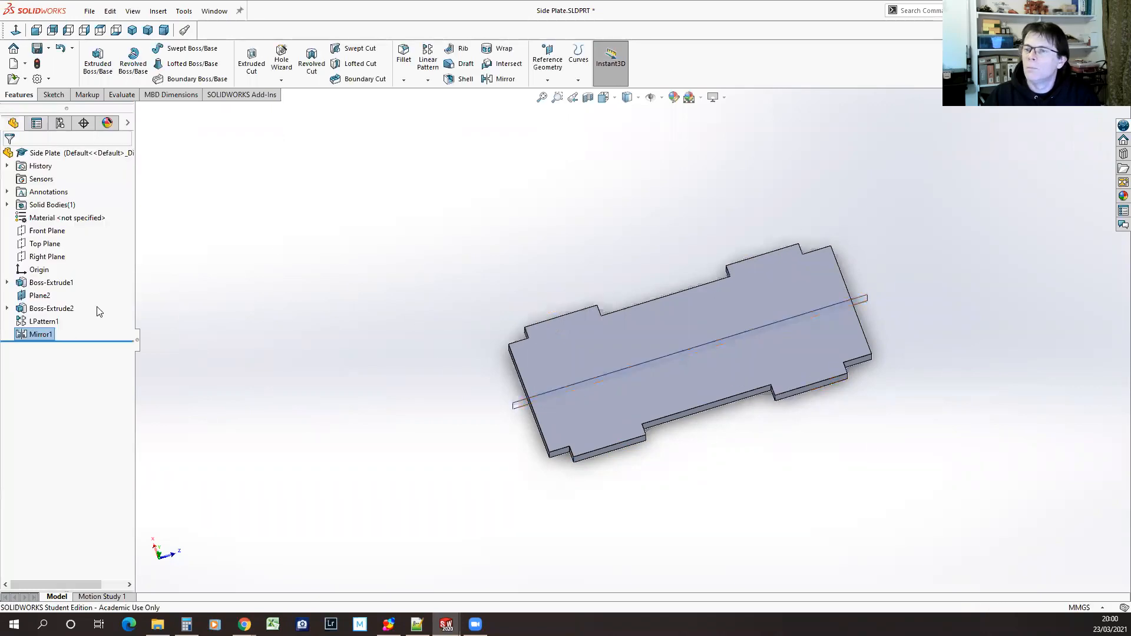
middle_drag(430, 272, 378, 374)
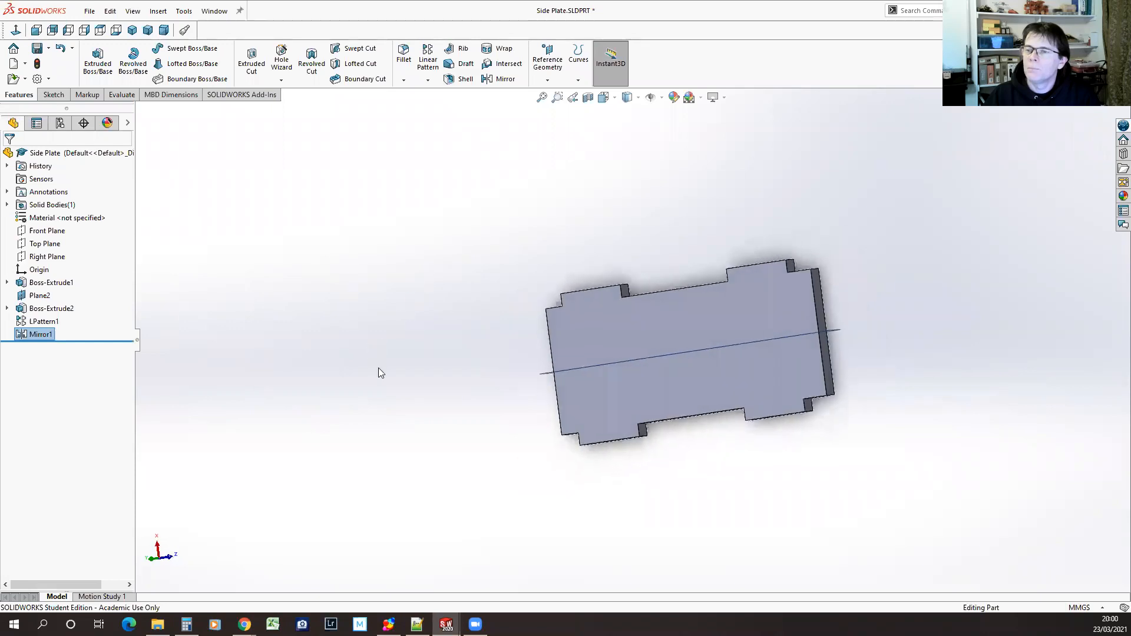
Save the side plate part, and rebuild the Basic Assembly with the modified plate
click(37, 48)
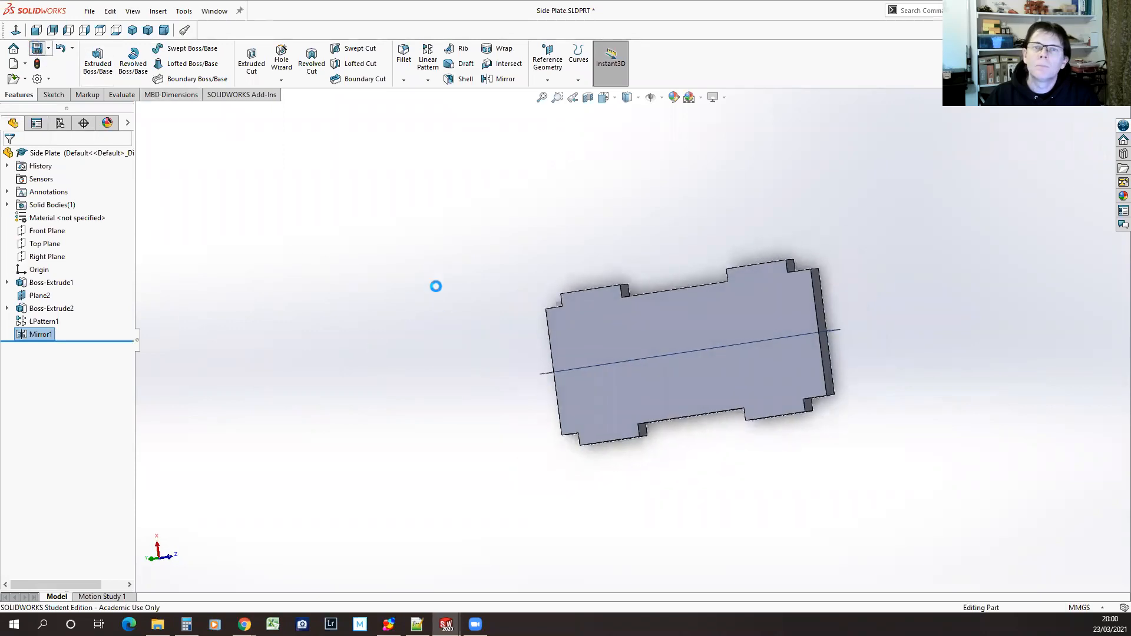
click(214, 12)
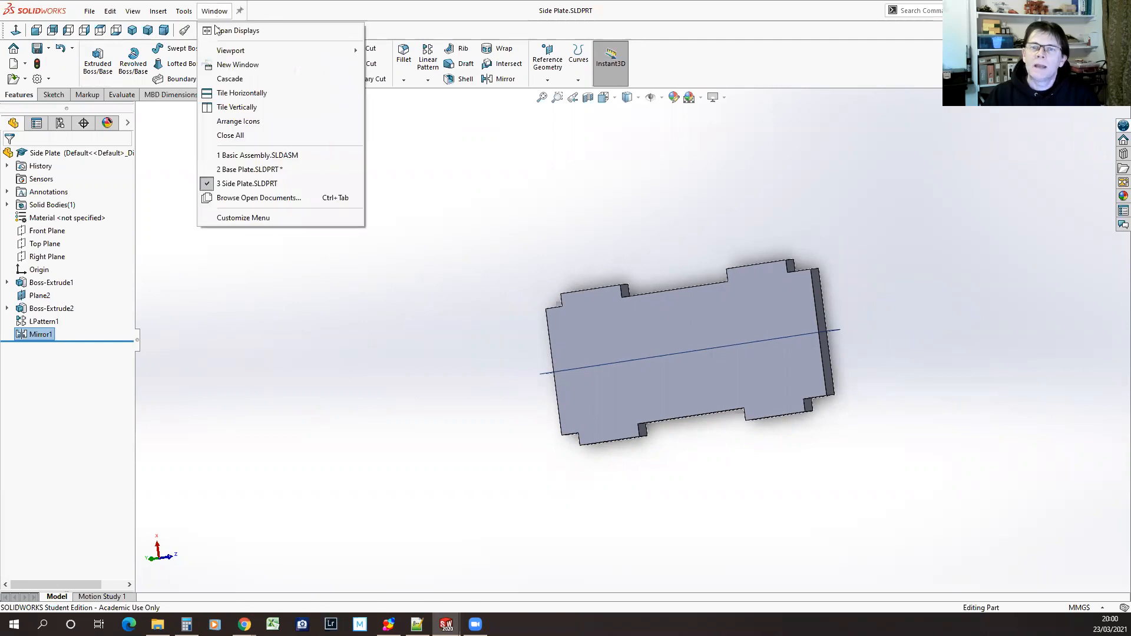
click(253, 156)
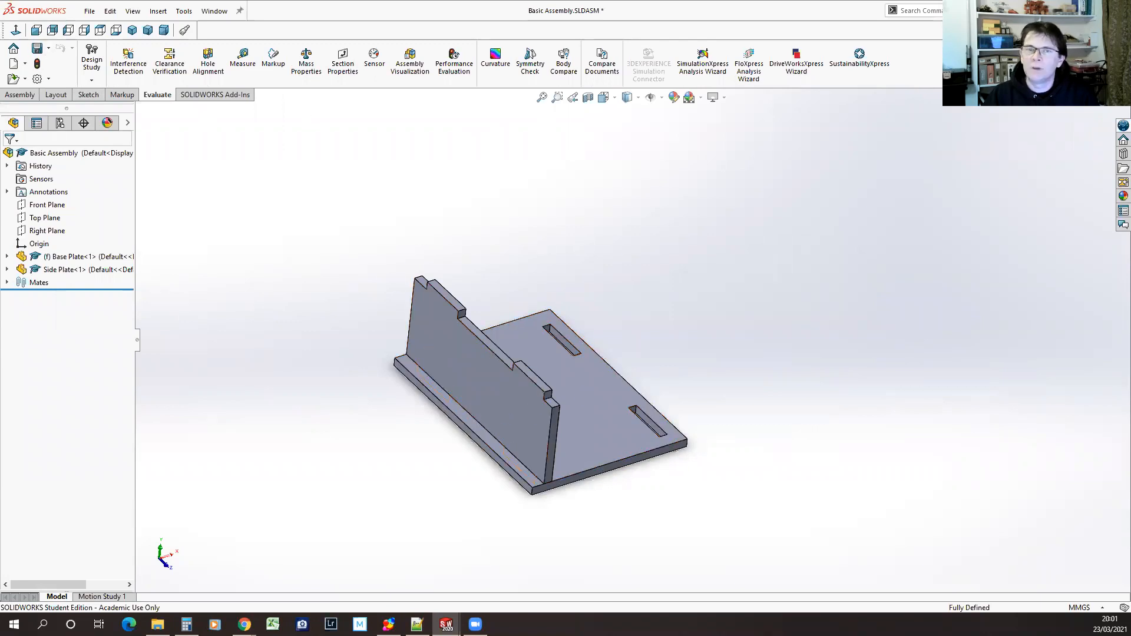
click(36, 65)
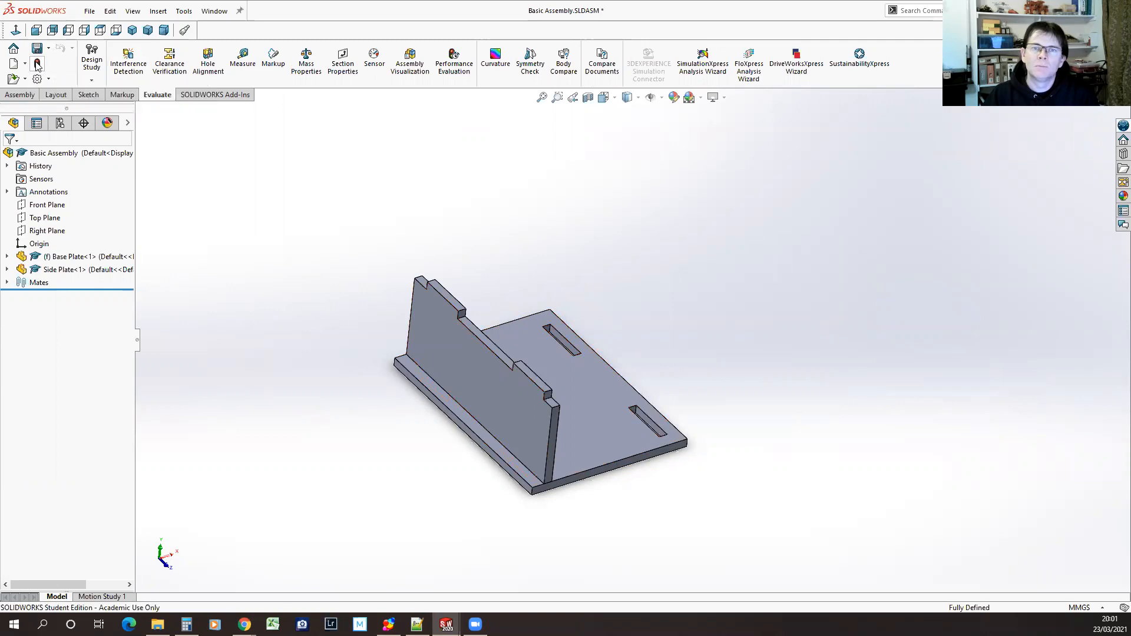
middle_drag(818, 431, 769, 454)
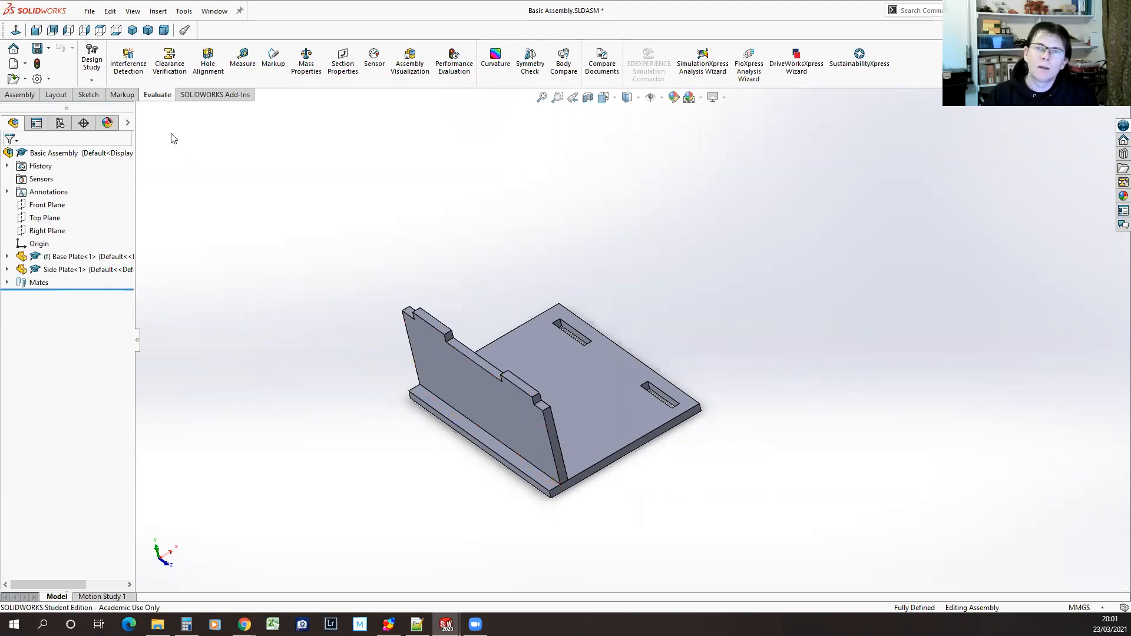
click(18, 94)
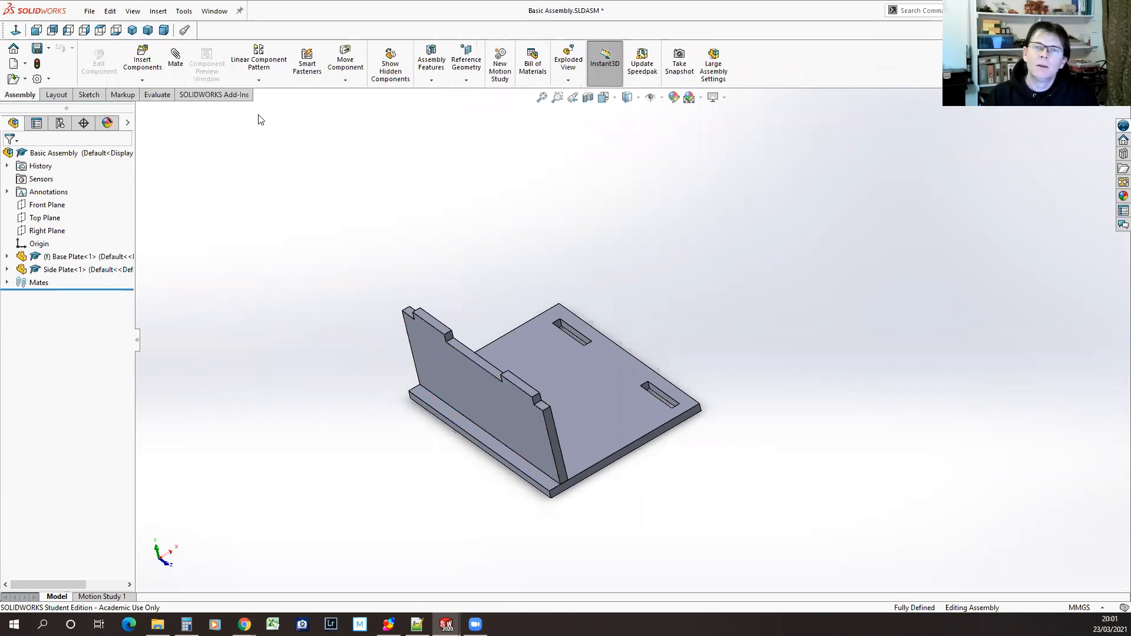
click(142, 59)
click(37, 299)
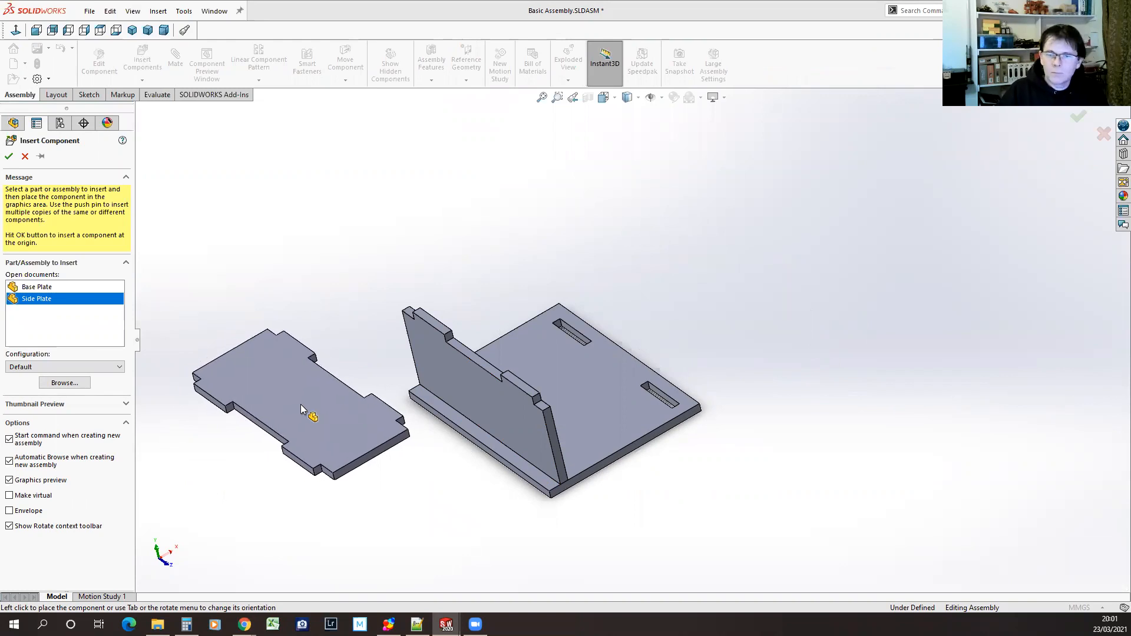
key(Tab)
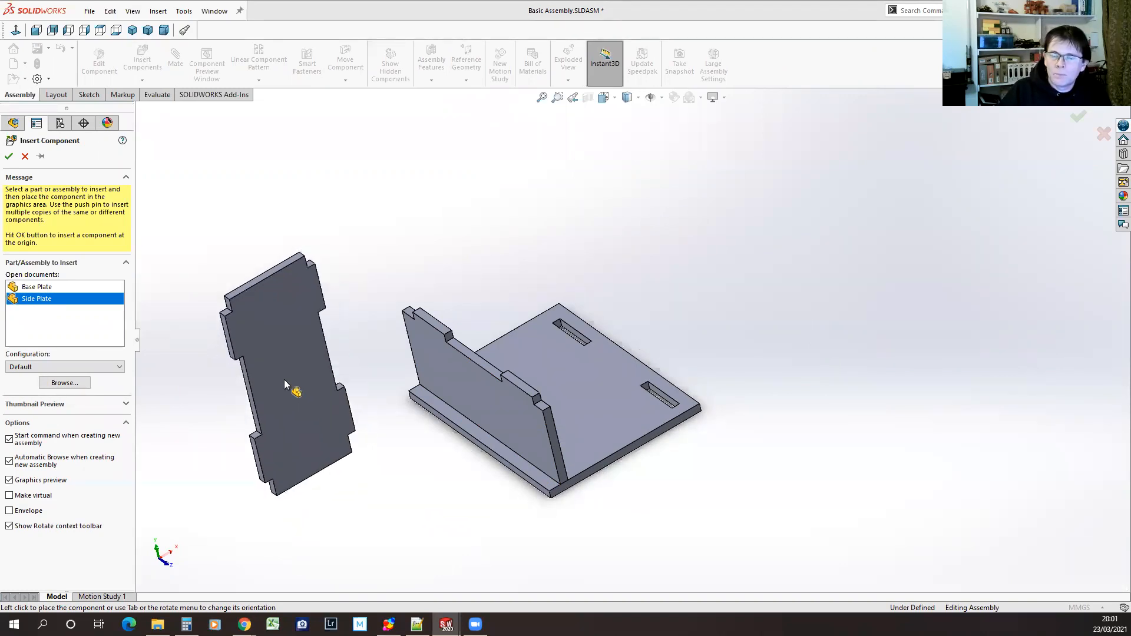
key(Tab)
key(Tab)
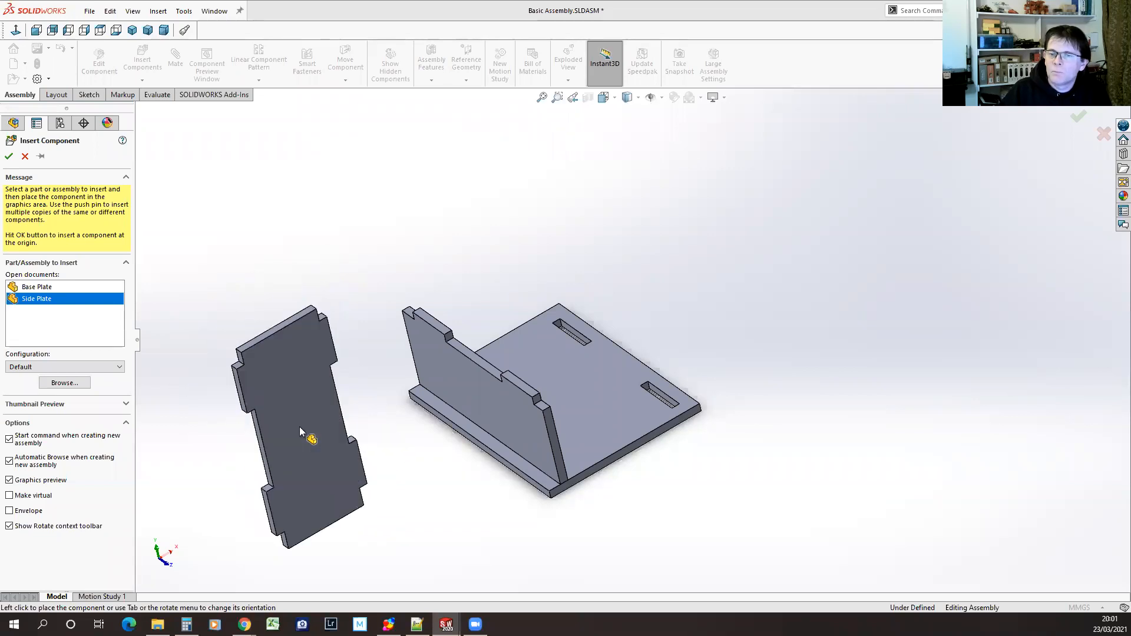
key(Tab)
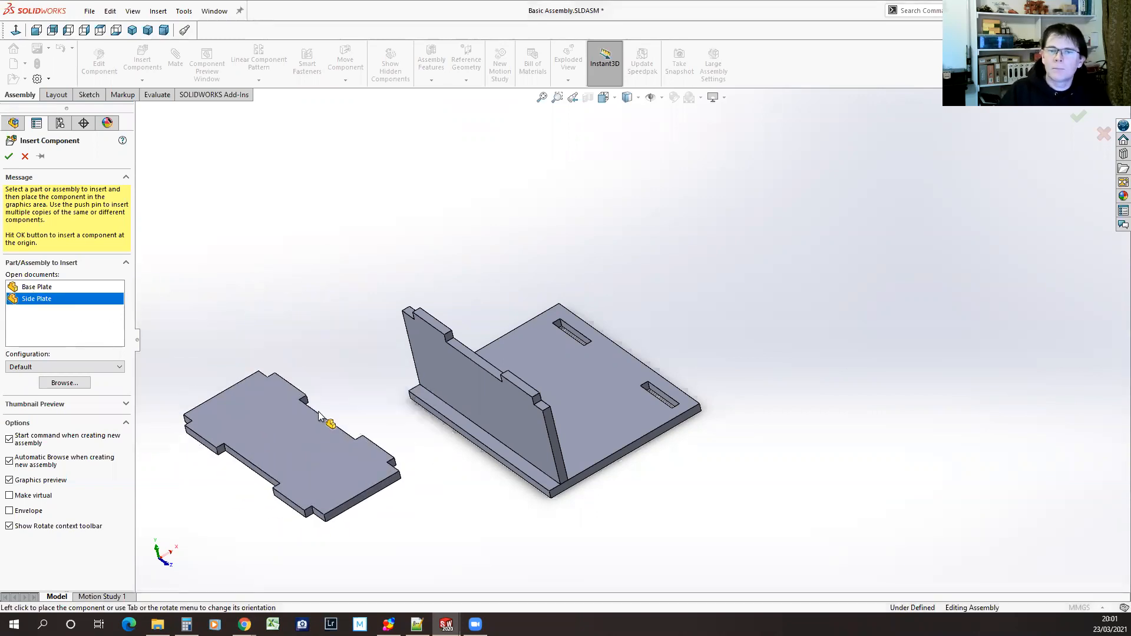
key(Escape)
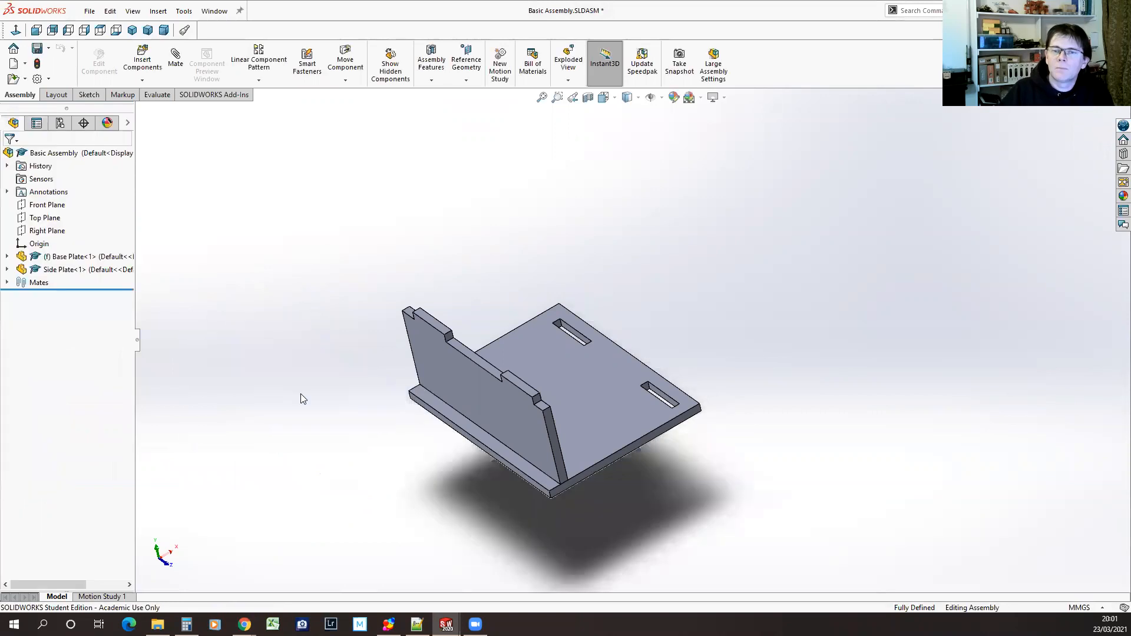
Insert a second Base Plate component into the assembly, placing it beside the existing base plate
click(142, 57)
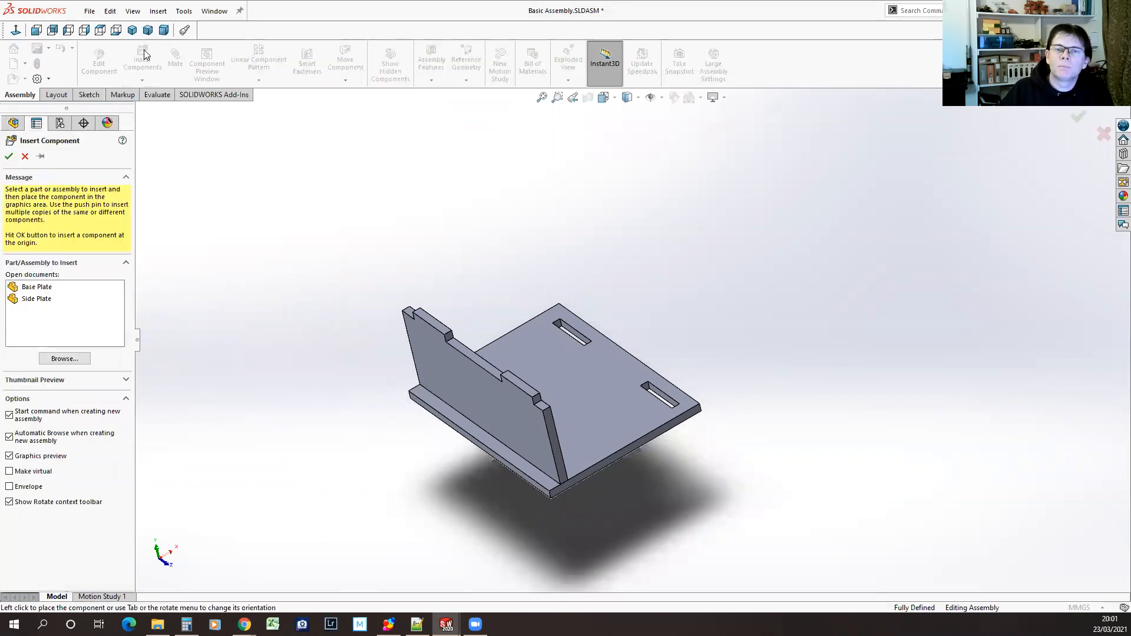
click(39, 299)
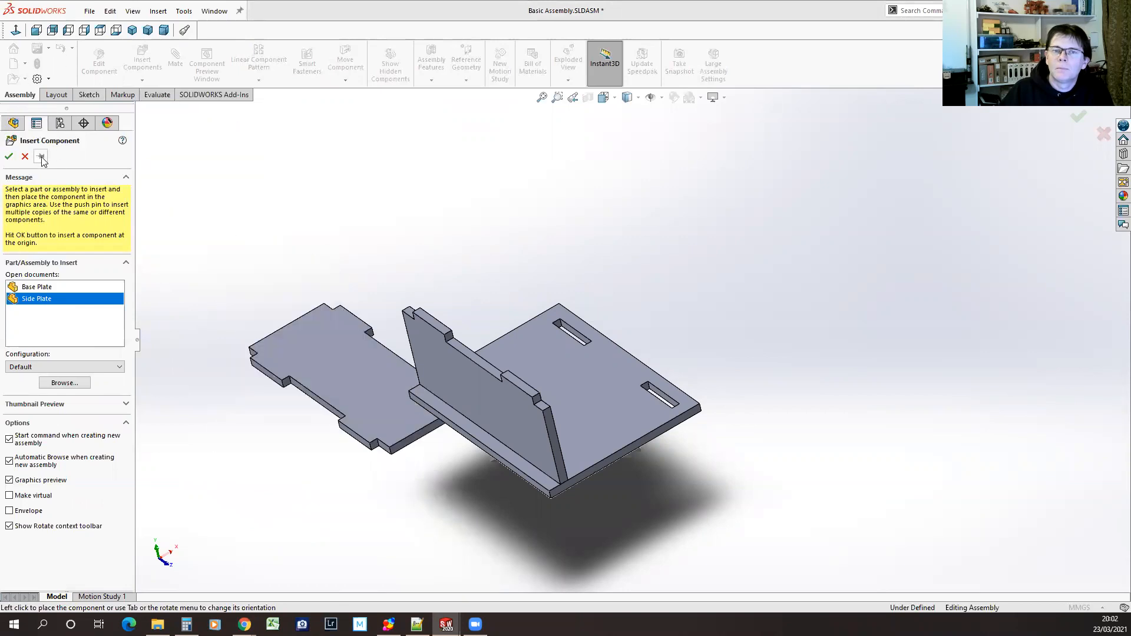
click(42, 288)
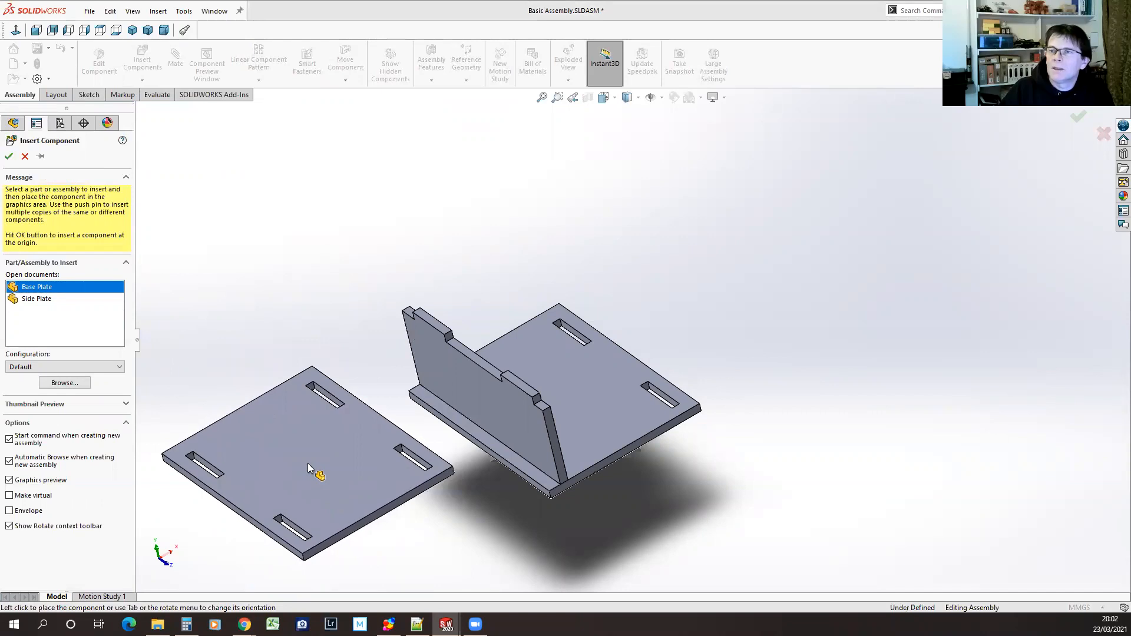
click(321, 435)
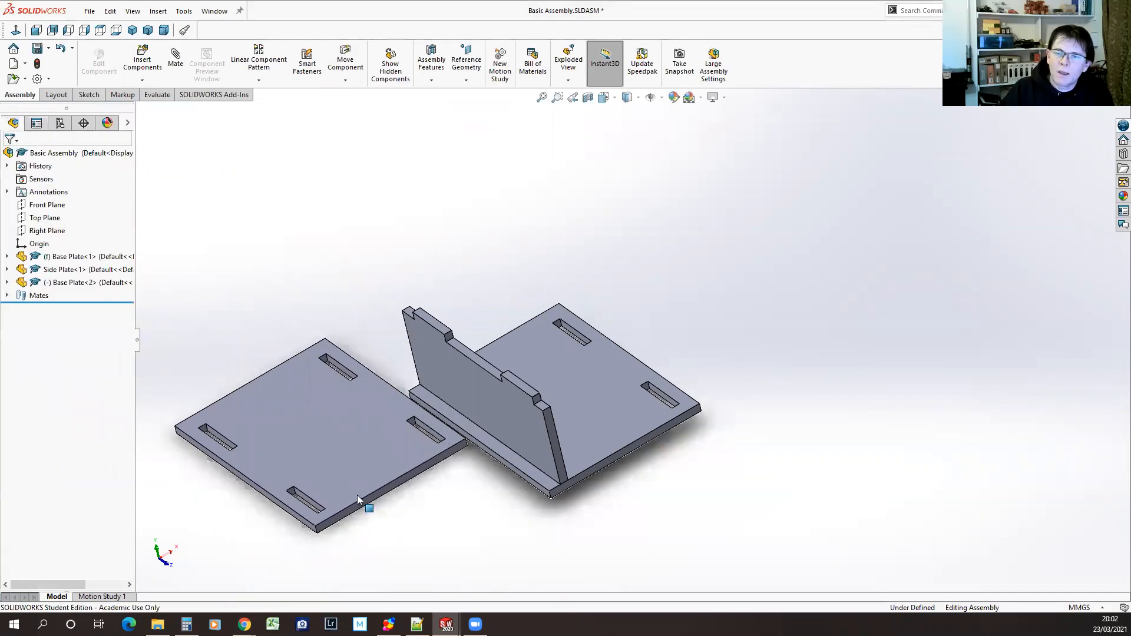
Insert two more Side Plate components above the assembled plates, and delete the second of these copies
click(142, 52)
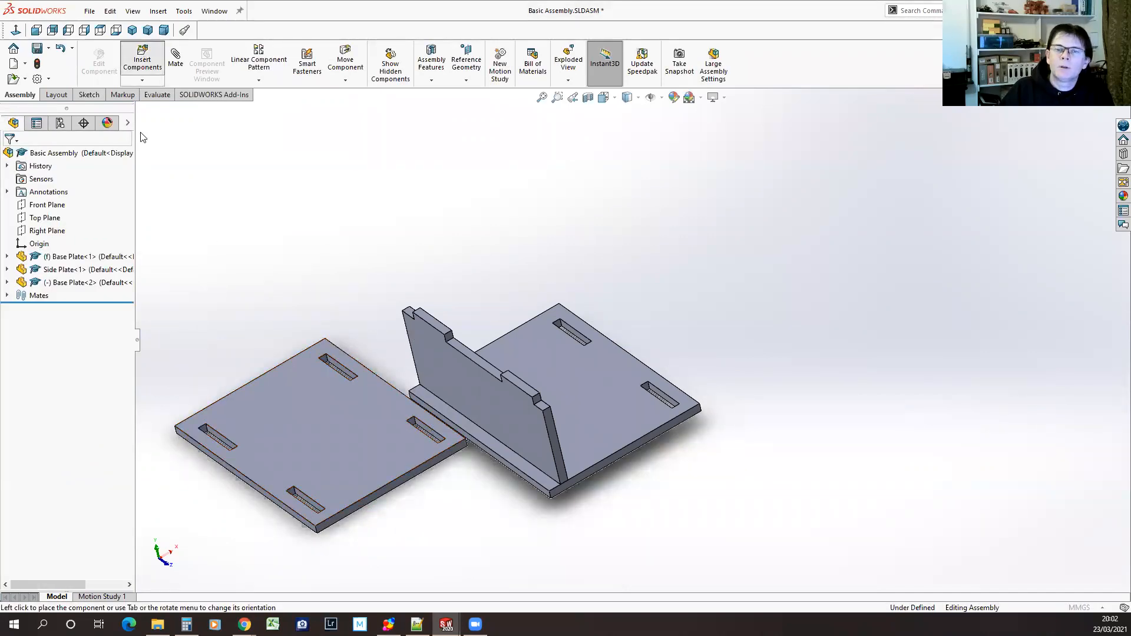
click(46, 301)
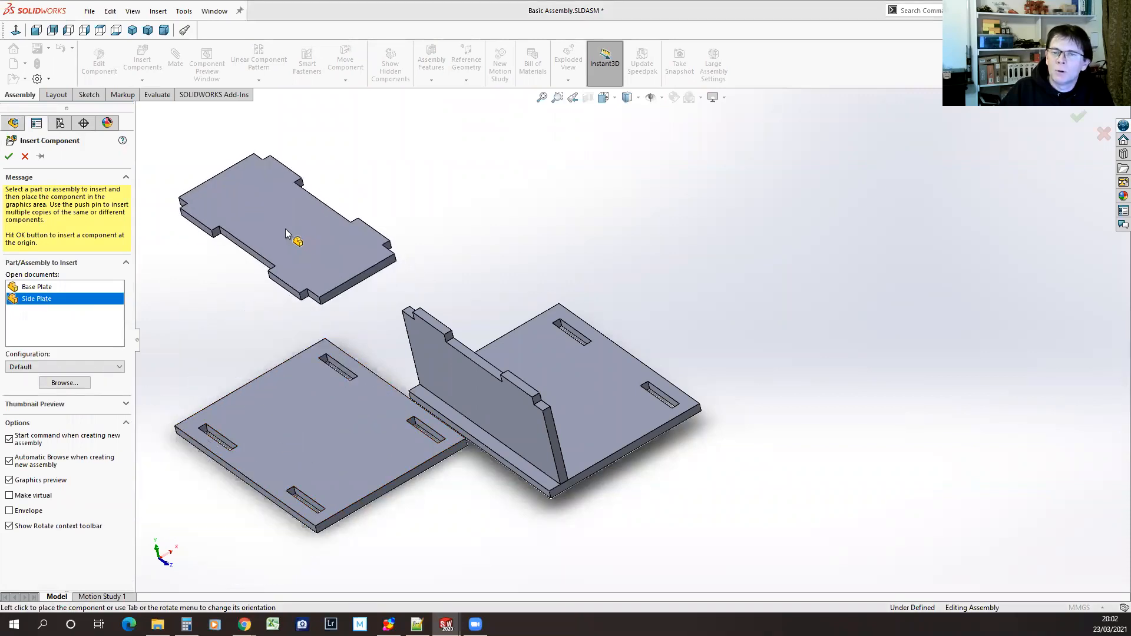
click(41, 157)
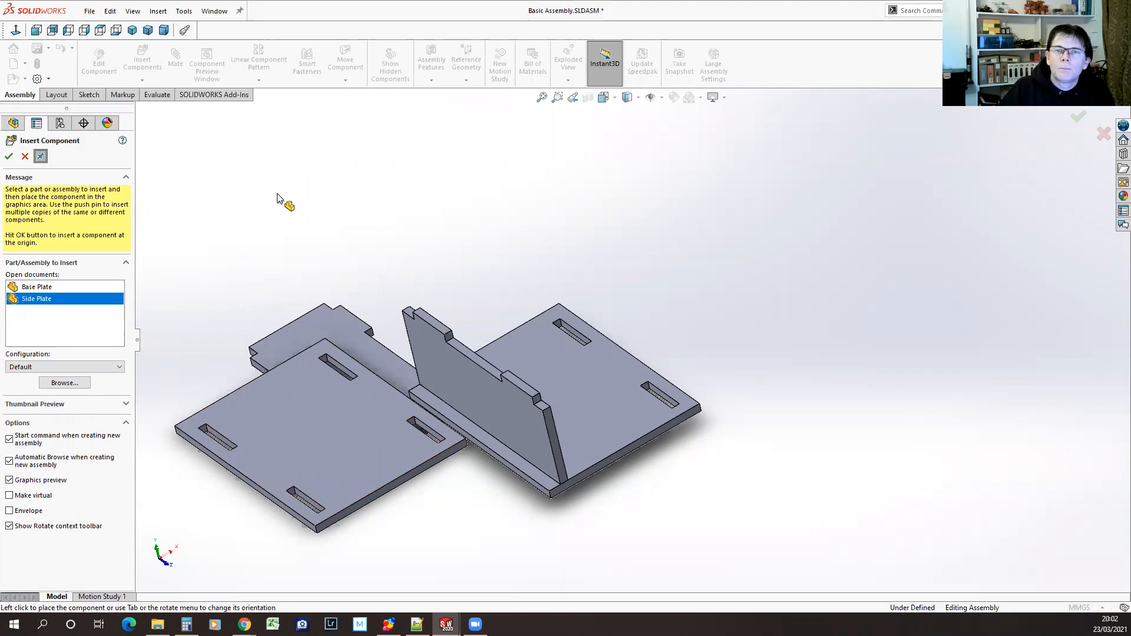
click(582, 225)
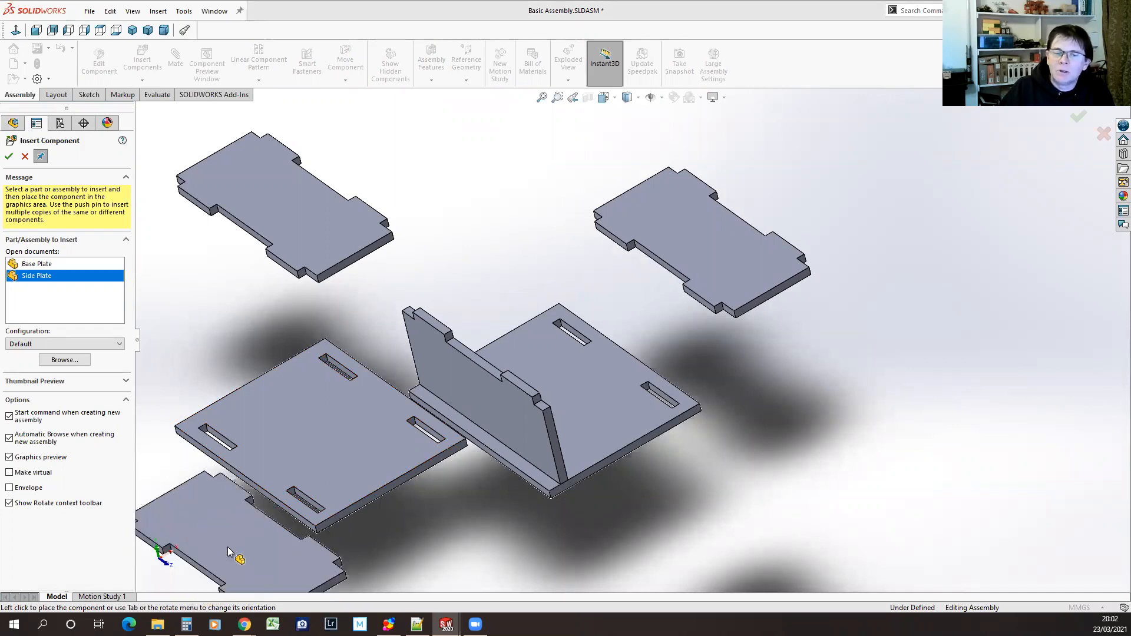
click(40, 157)
click(24, 156)
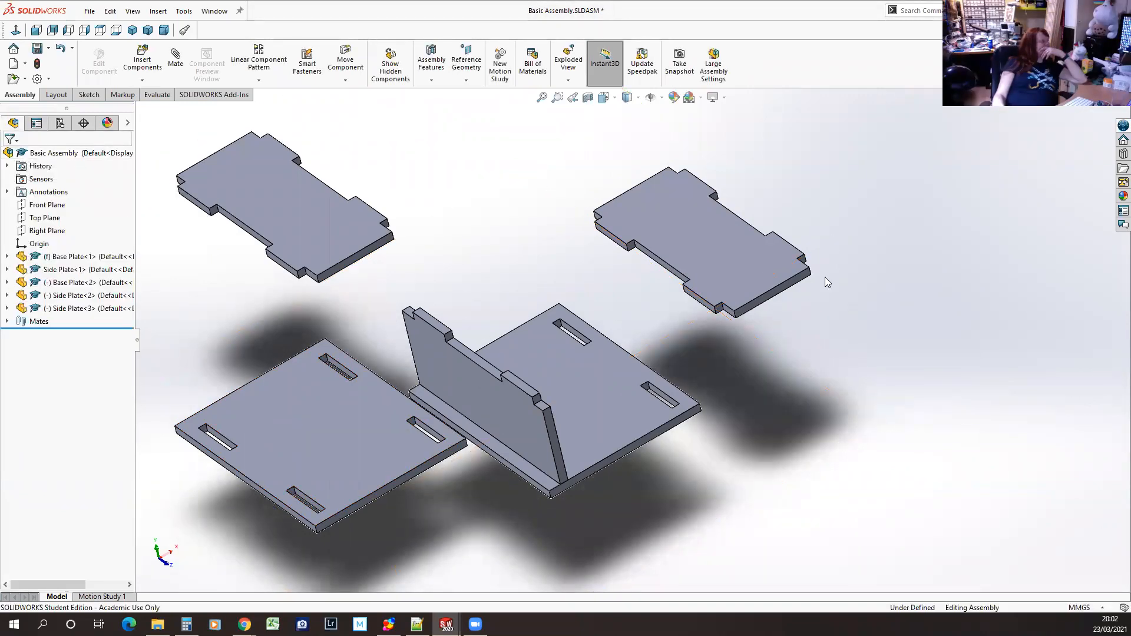
click(718, 270)
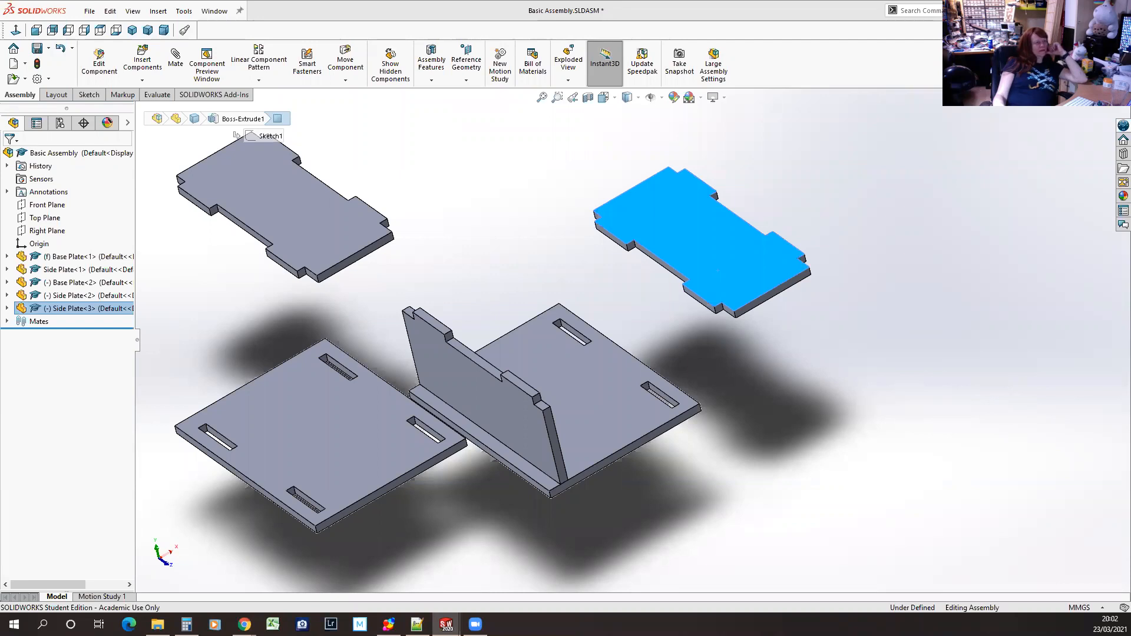
key(Delete)
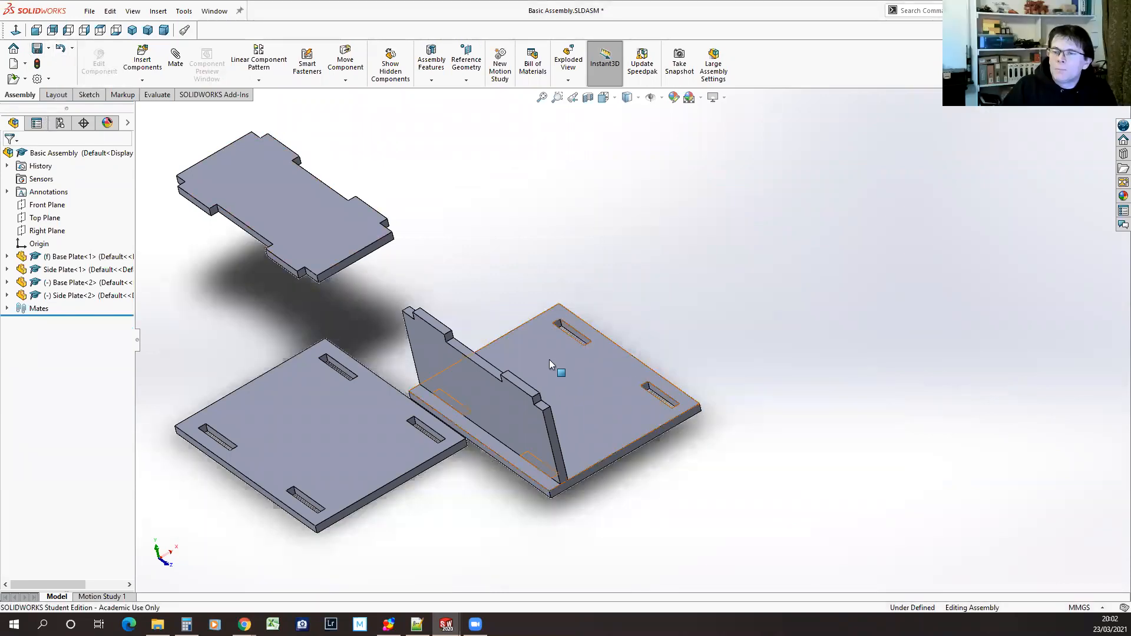
Move the loose base plate and side plate to free space above and beside the assembled pair
drag(551, 357, 566, 347)
click(504, 517)
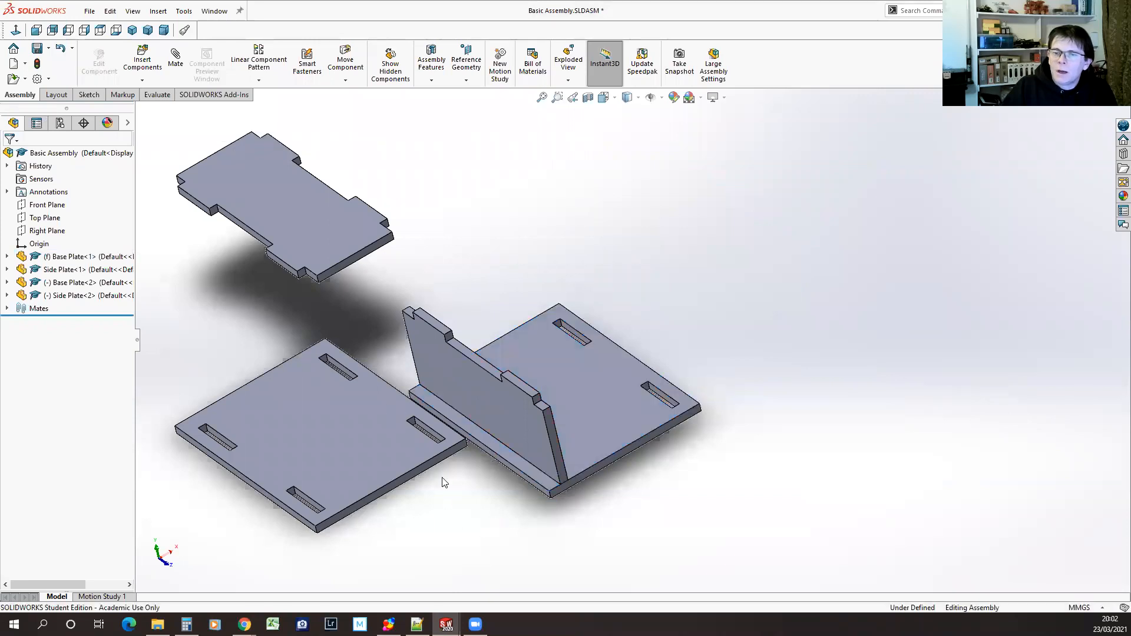
drag(320, 434, 887, 224)
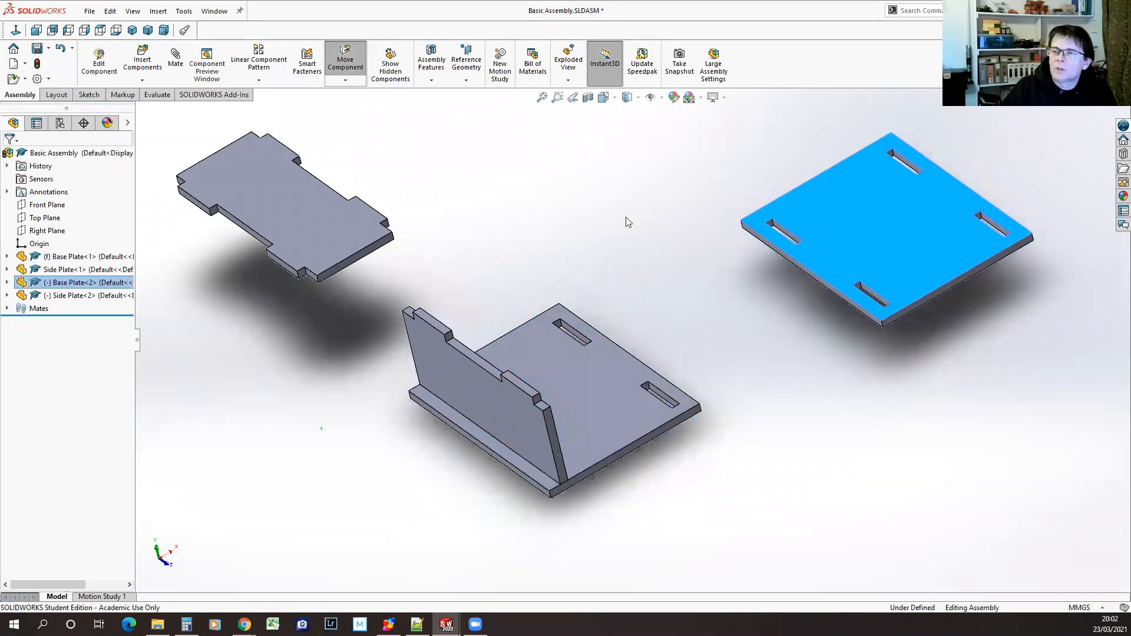
drag(313, 229, 585, 199)
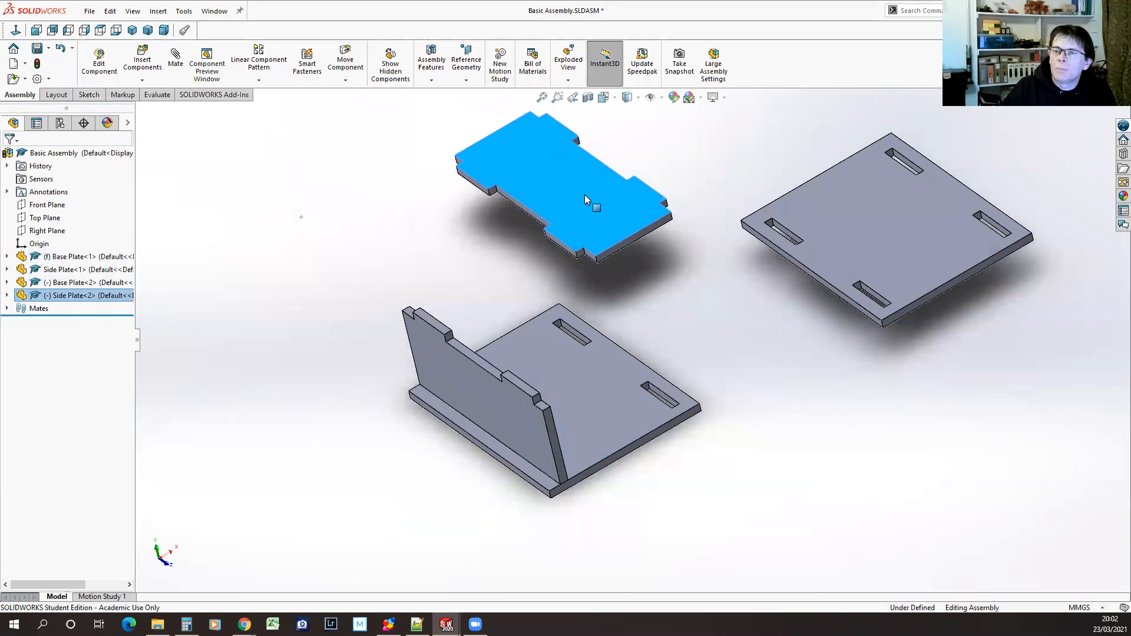
click(319, 241)
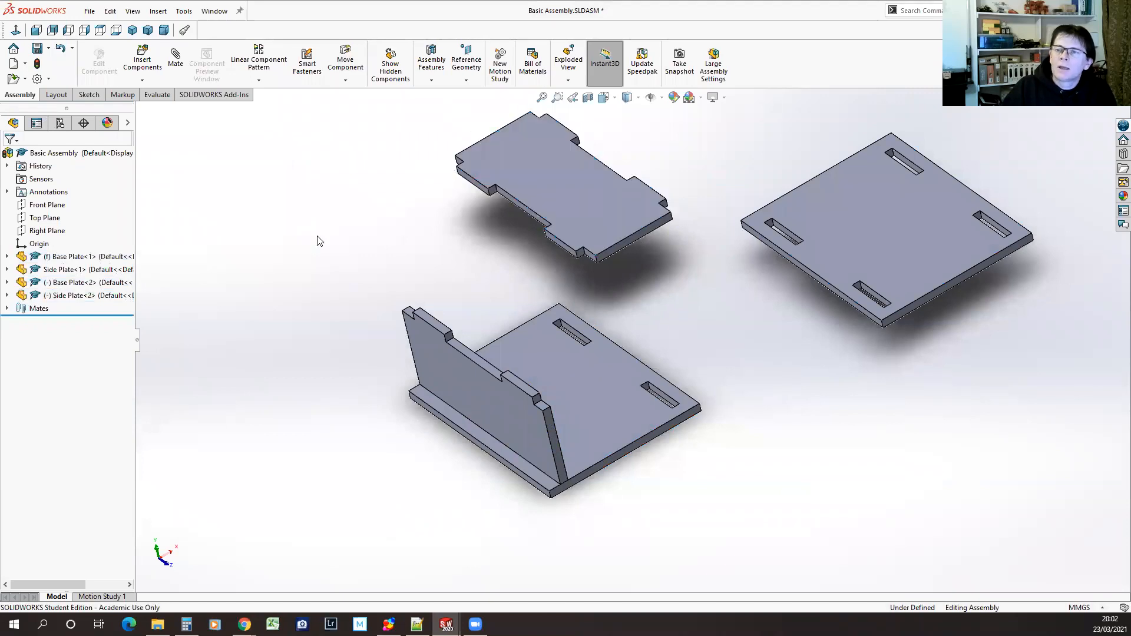
Add a coincident mate between the new side plate's recessed edge face between its tabs and the fixed base plate's upper face
click(176, 57)
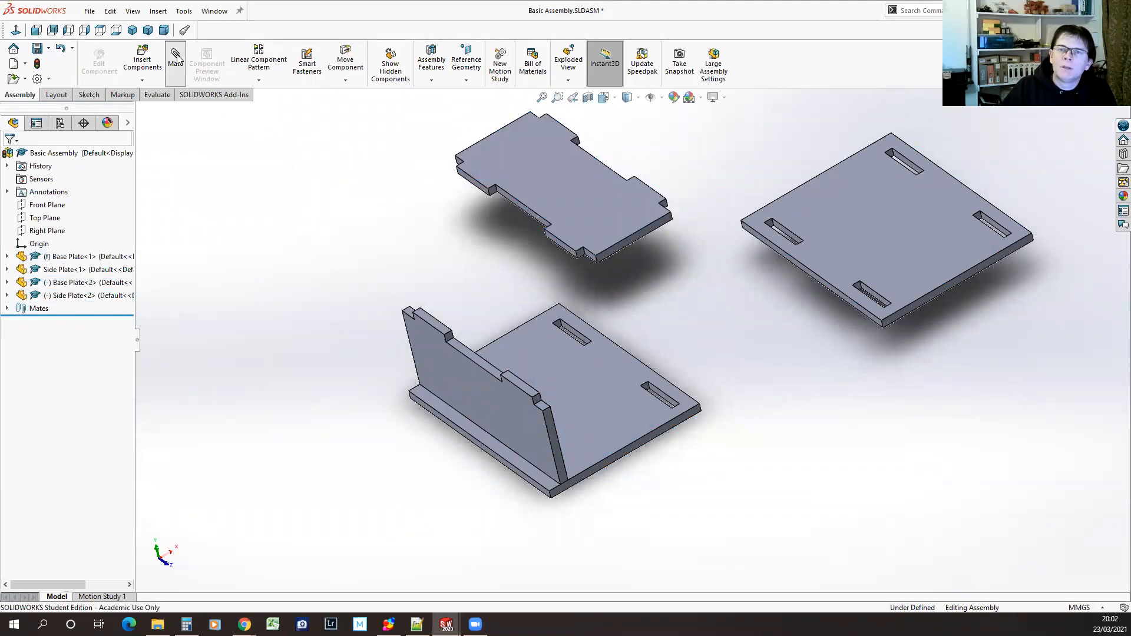
click(533, 218)
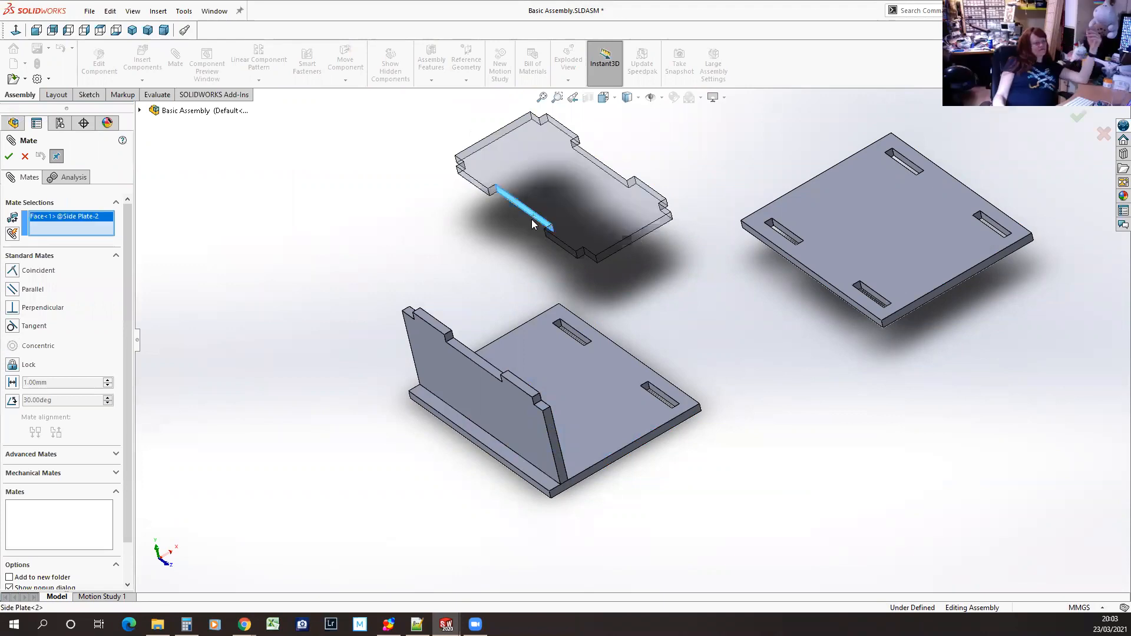
click(595, 378)
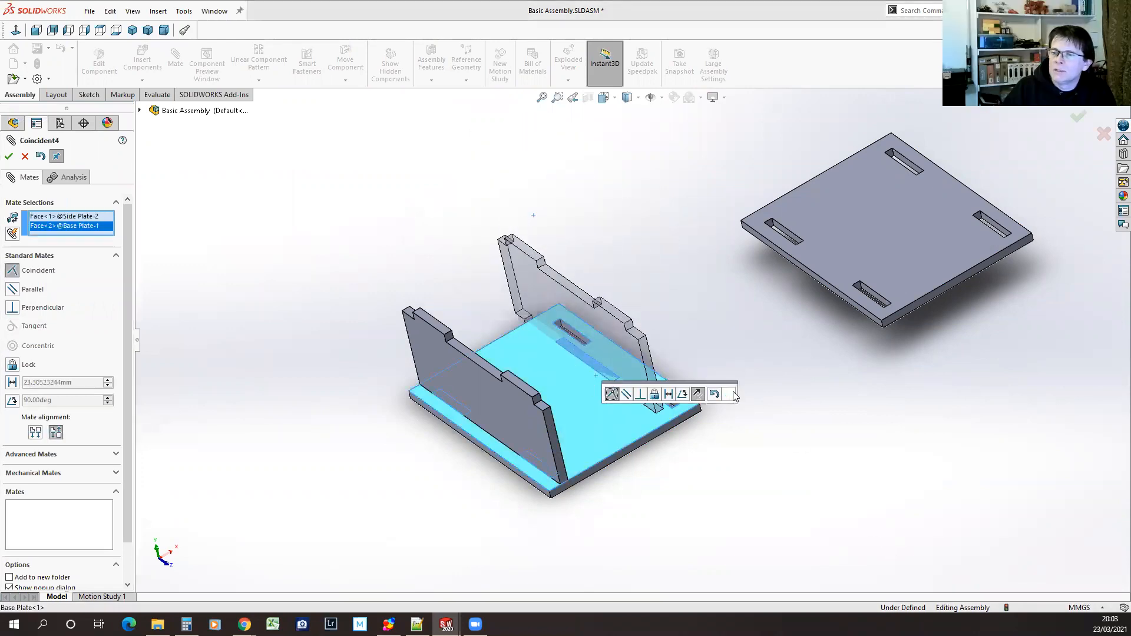
click(732, 394)
Add a coincident mate between the new side plate's large face and the long wall of the base plate's free slot
middle_drag(735, 462, 701, 475)
click(621, 363)
scroll(469, 424, down, 3)
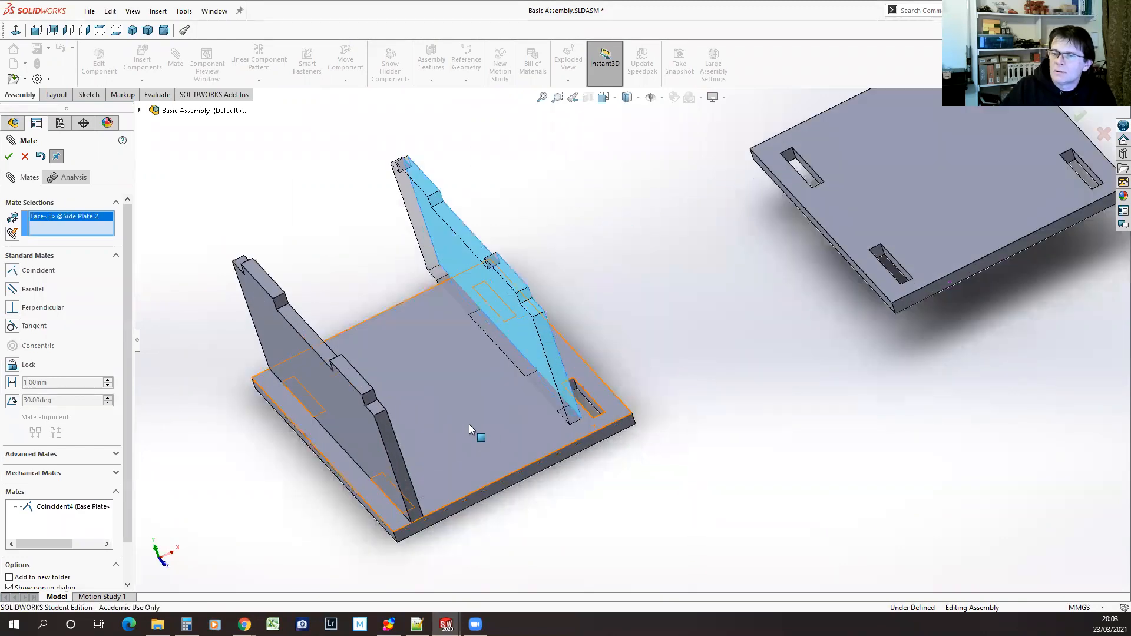
scroll(468, 424, down, 3)
click(717, 377)
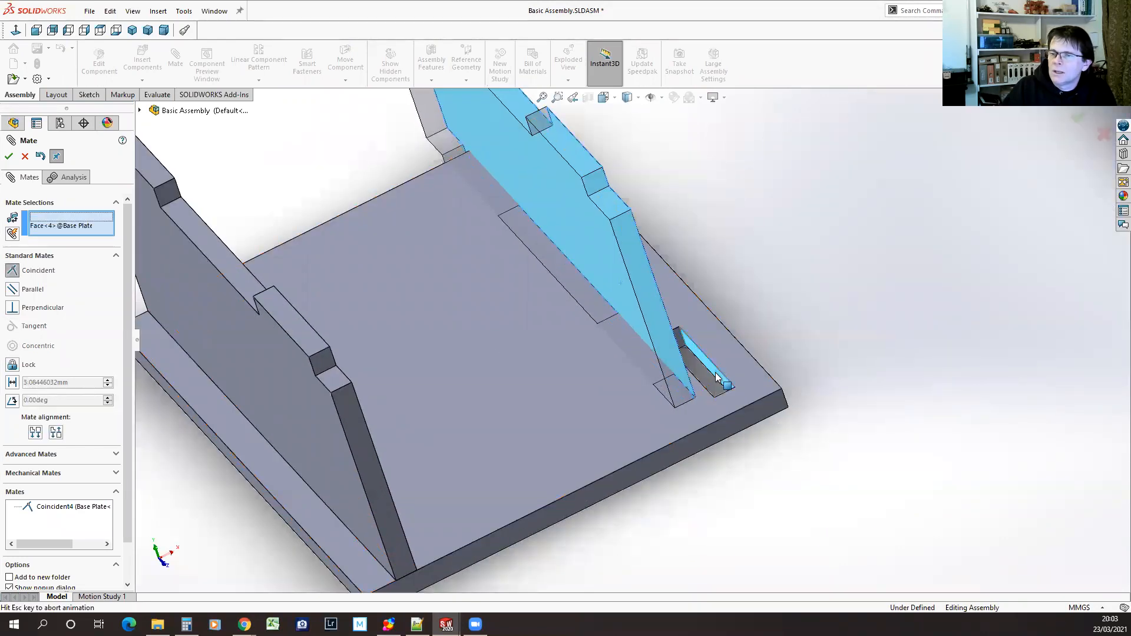
click(849, 391)
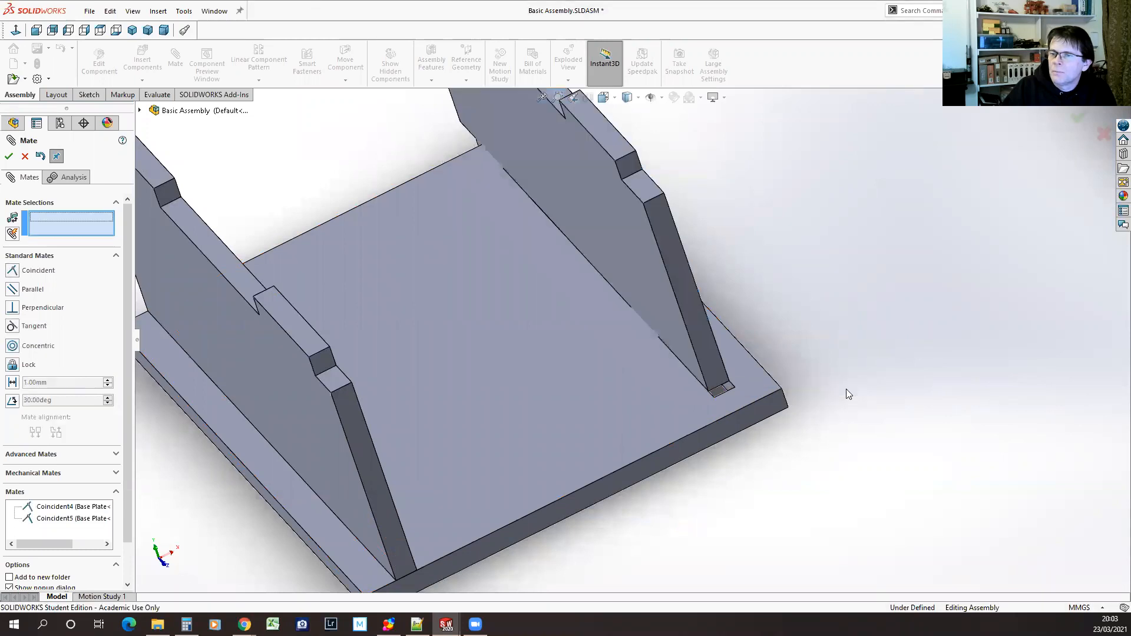
Add a coincident mate between the new side plate's narrow end face and the base plate's end face
click(726, 388)
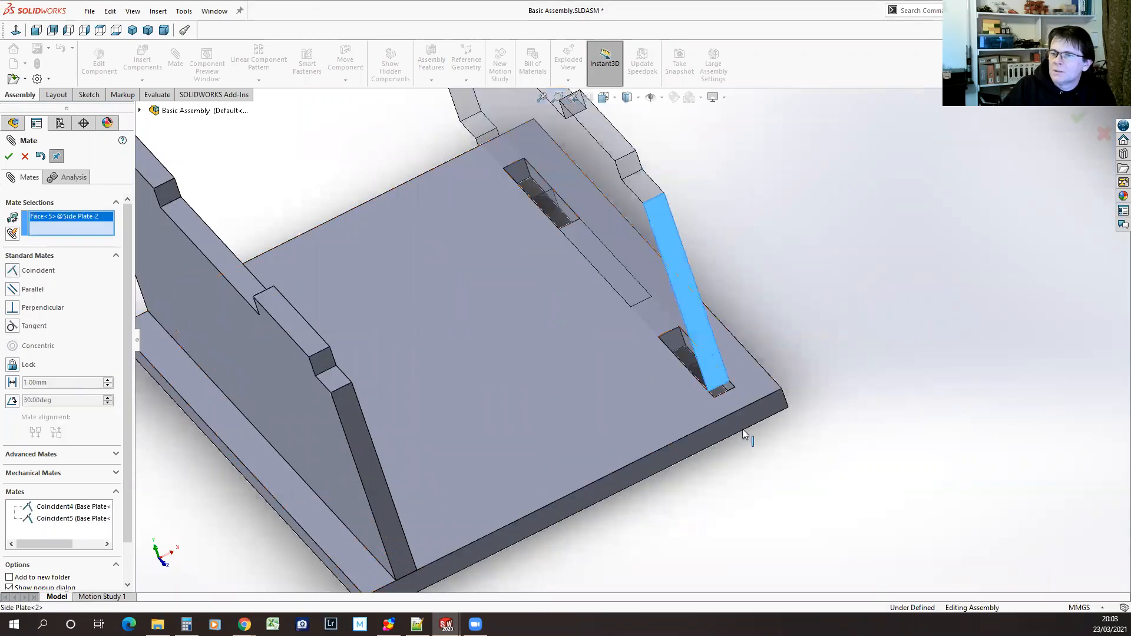
click(739, 427)
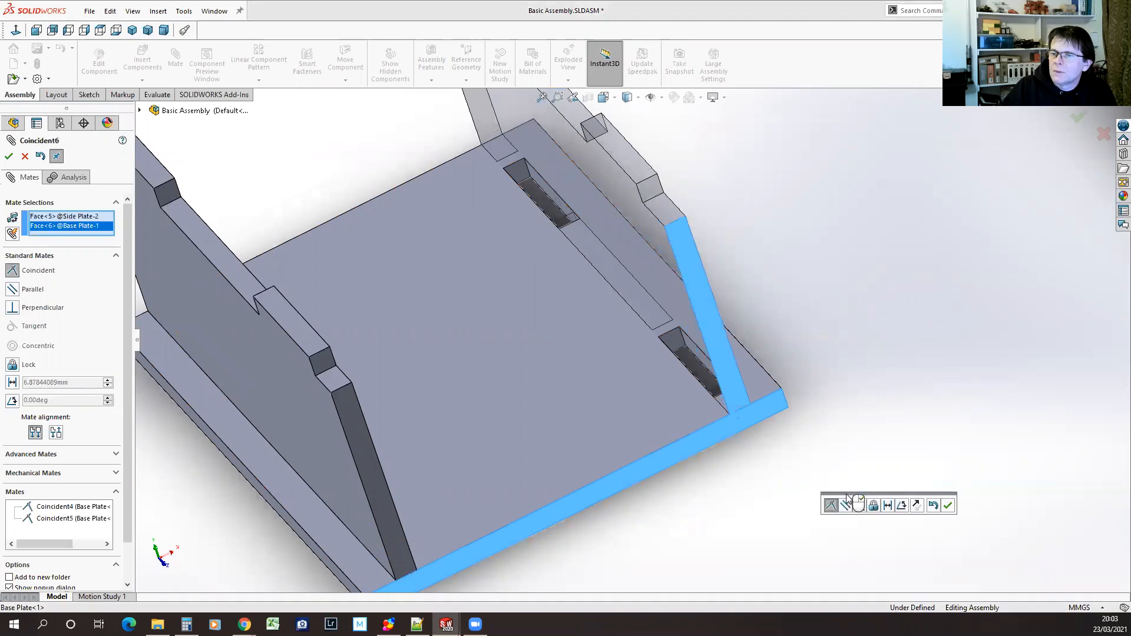
click(948, 506)
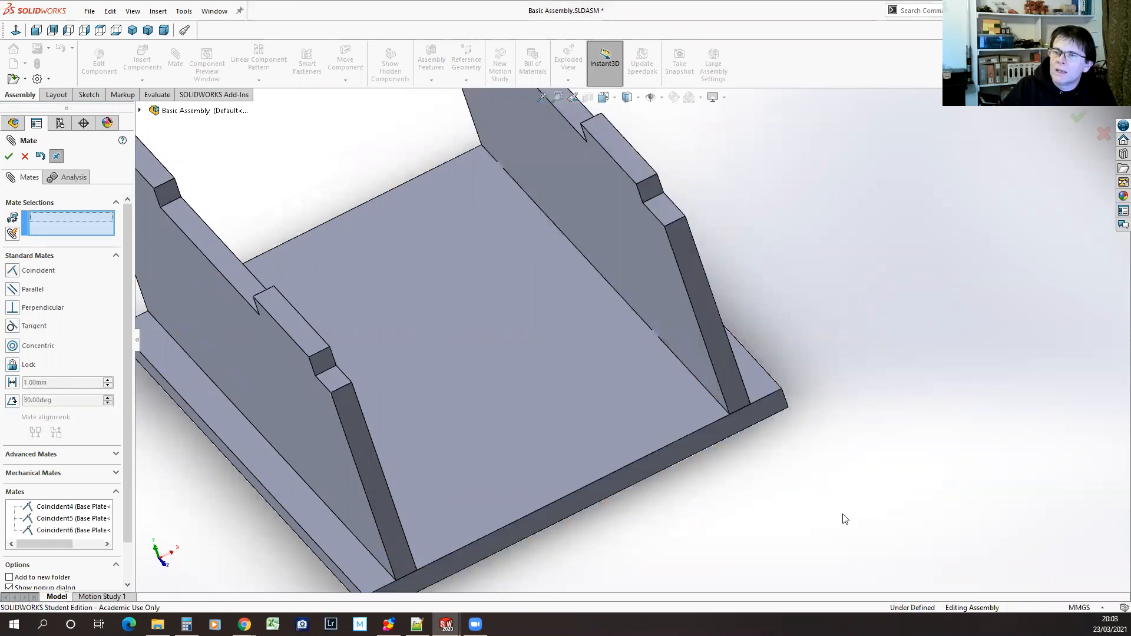
Check the tab fit from the underside, and try to re-pick the faces of the end-face coincident mate
scroll(845, 518, up, 5)
middle_drag(775, 464, 606, 293)
scroll(811, 393, down, 4)
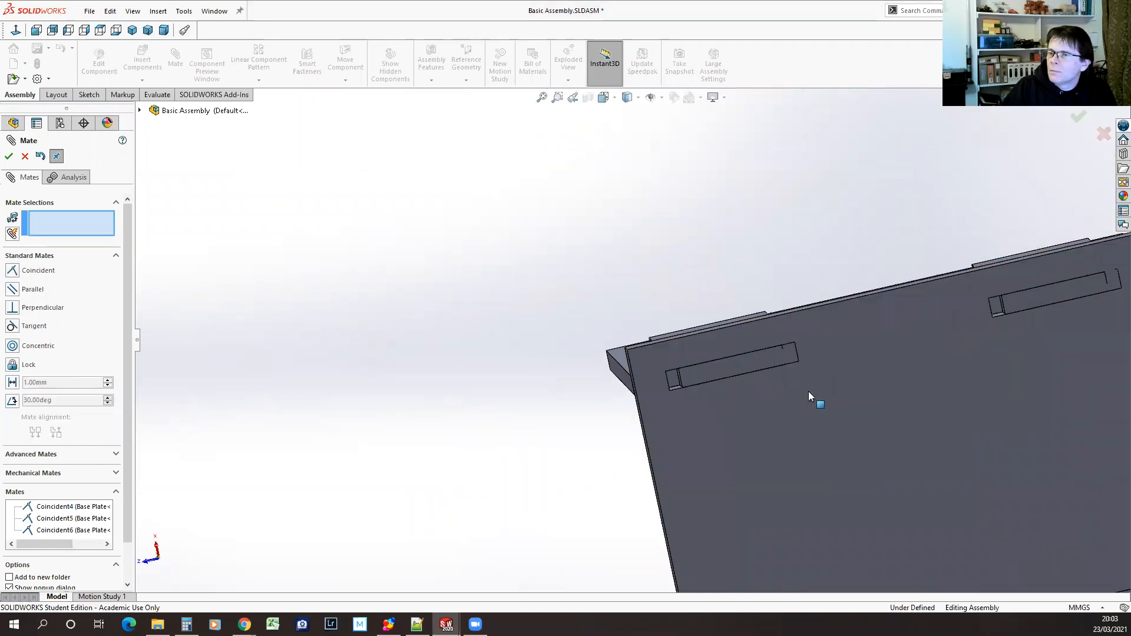
middle_drag(812, 436, 841, 502)
scroll(810, 481, up, 4)
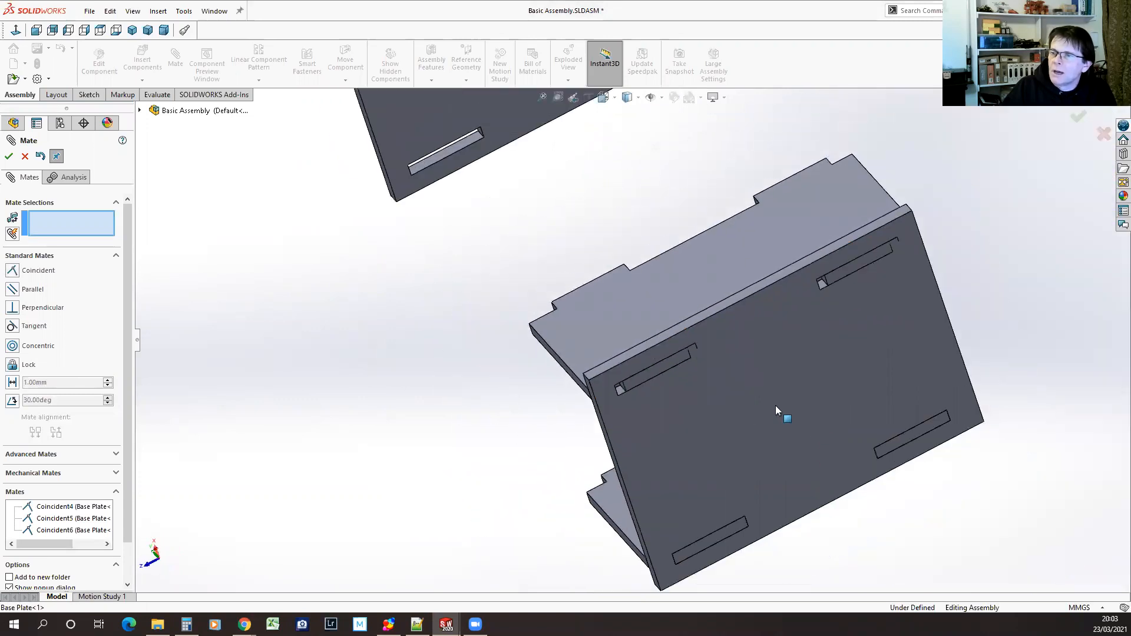
middle_drag(466, 432, 515, 395)
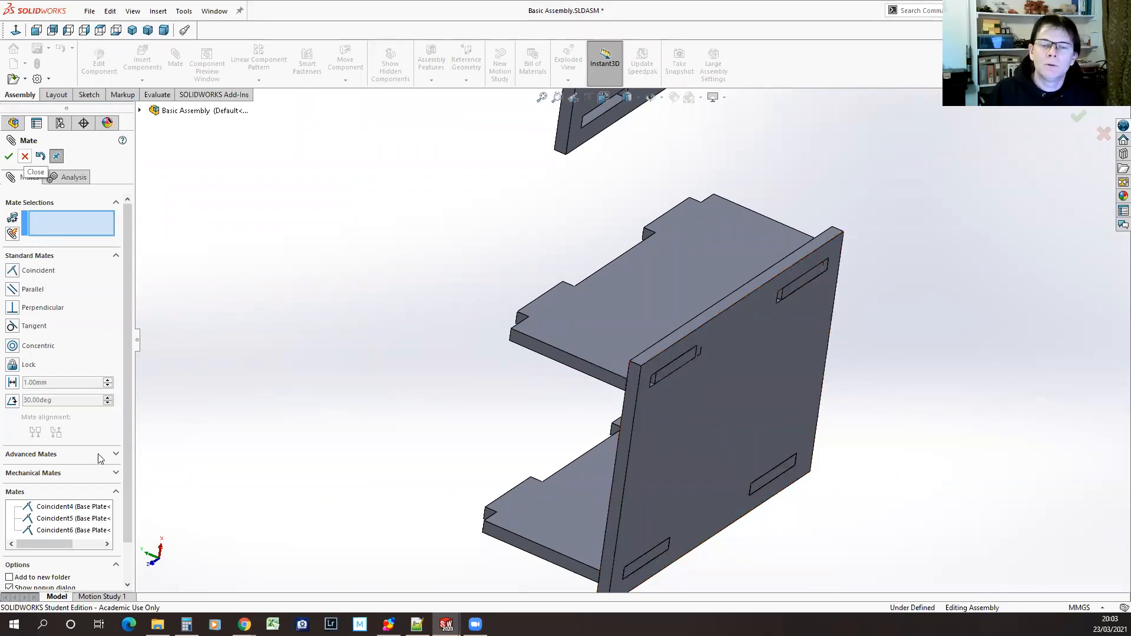
click(56, 532)
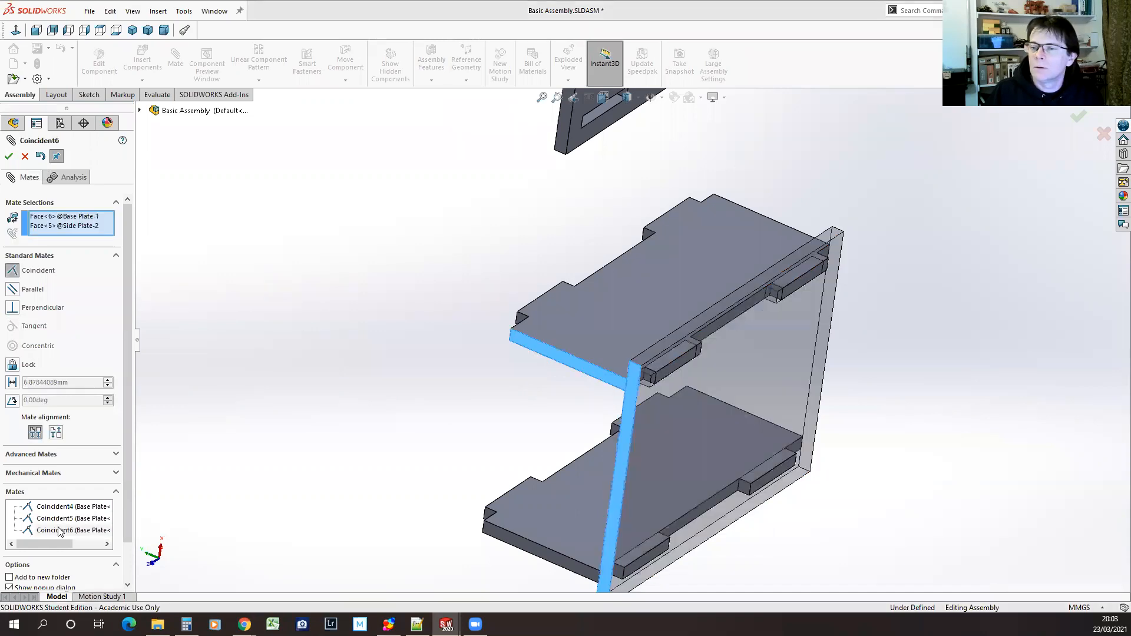
right_click(71, 225)
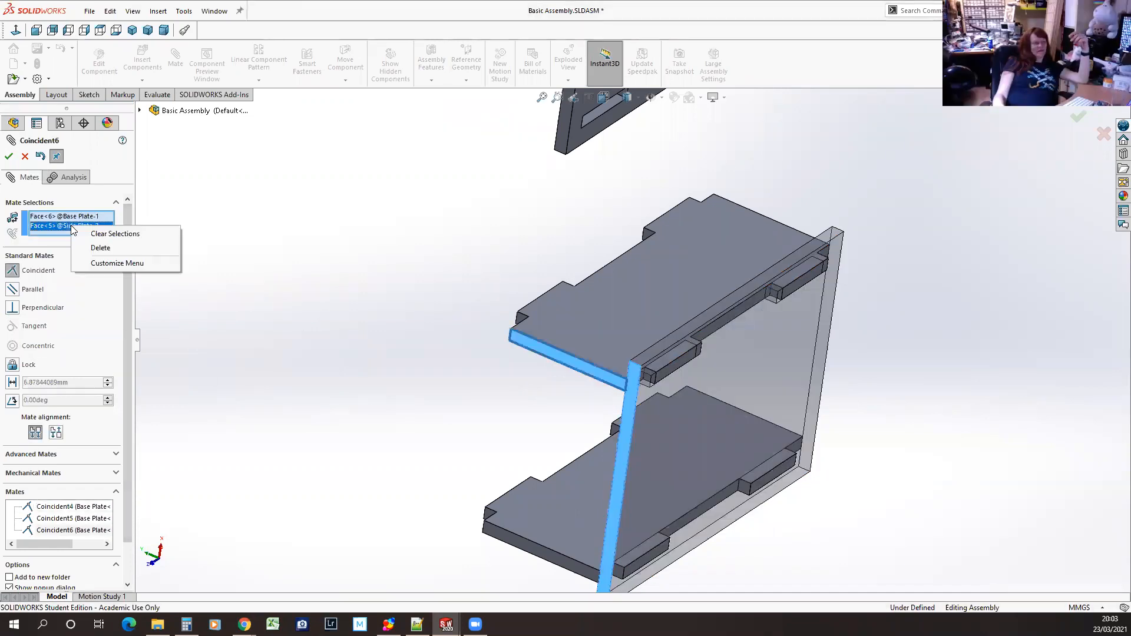
click(100, 248)
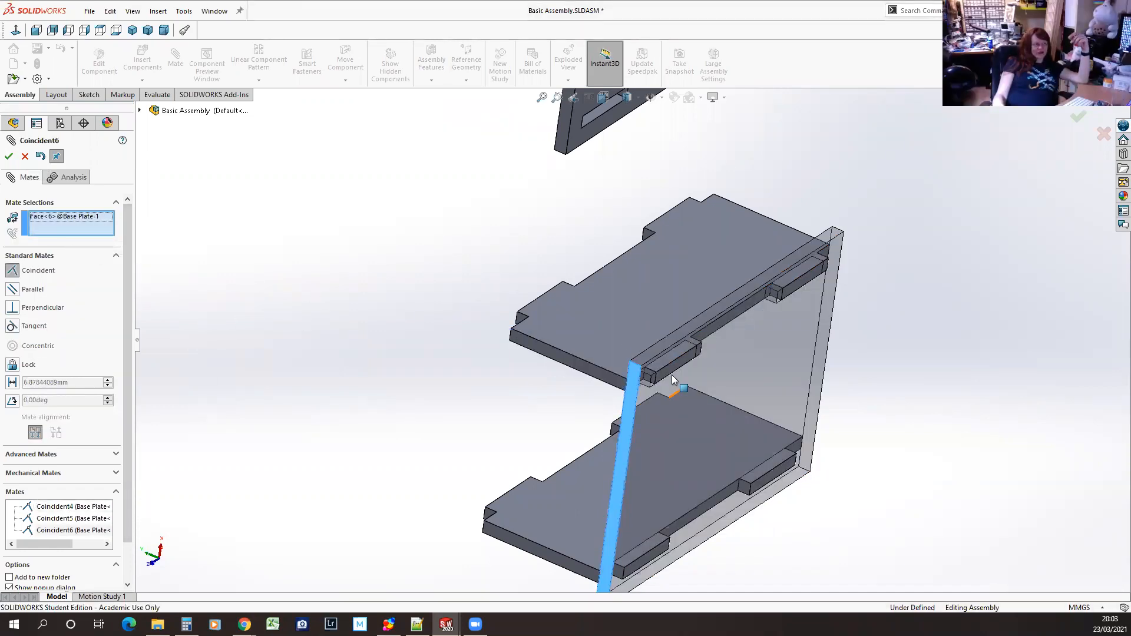
click(624, 312)
click(565, 358)
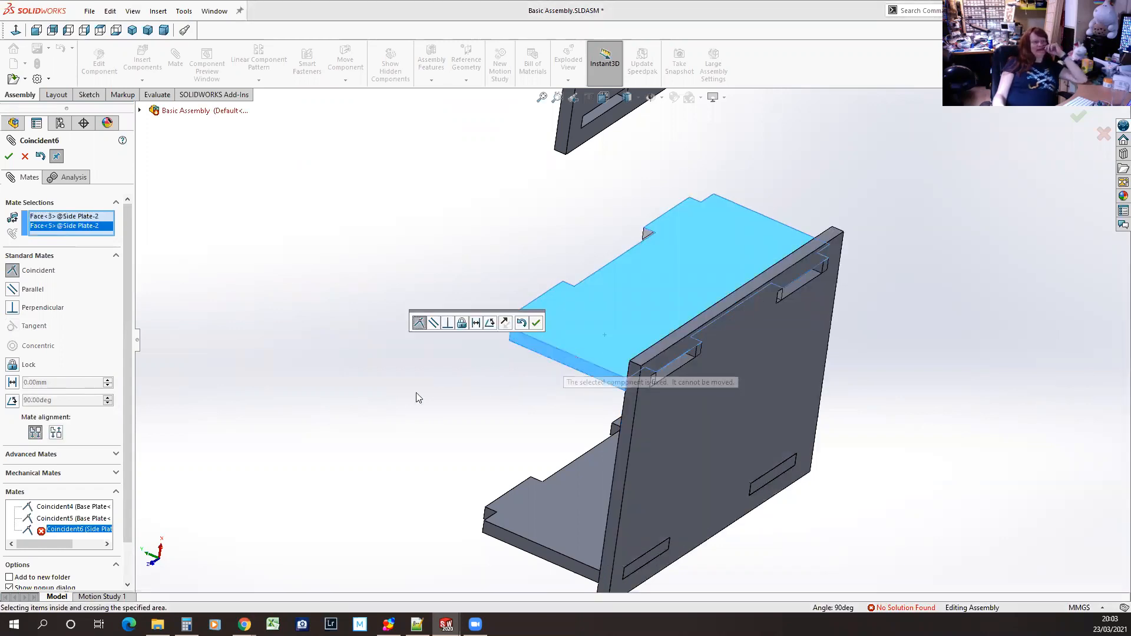
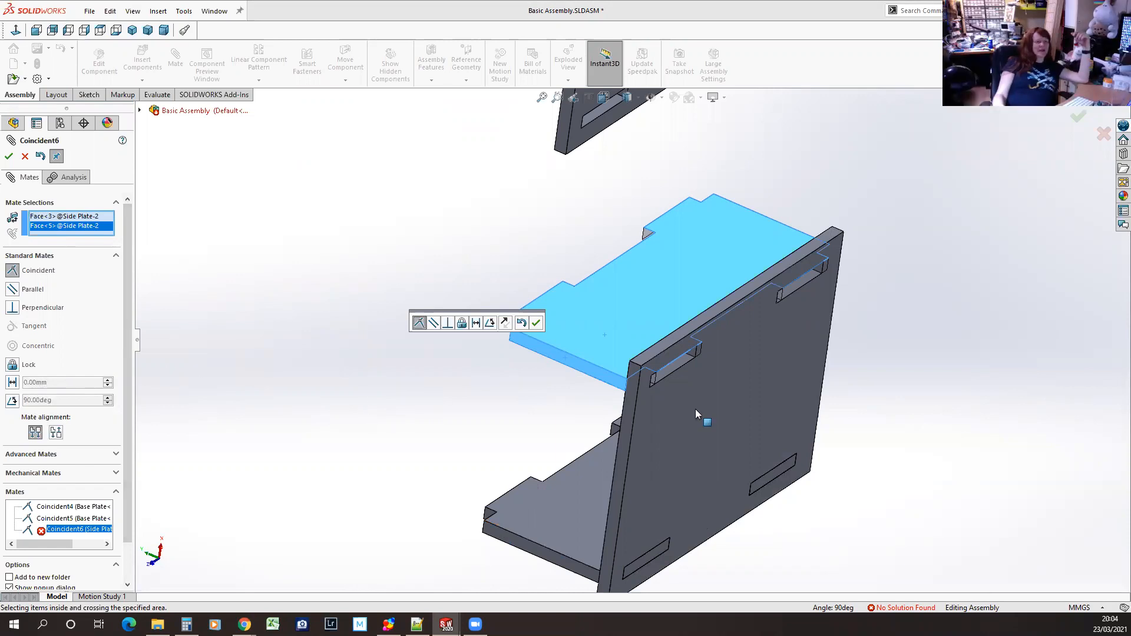
Replace the side plate's large face in the end-face coincident mate with the end wall of the base plate's slot
right_click(79, 222)
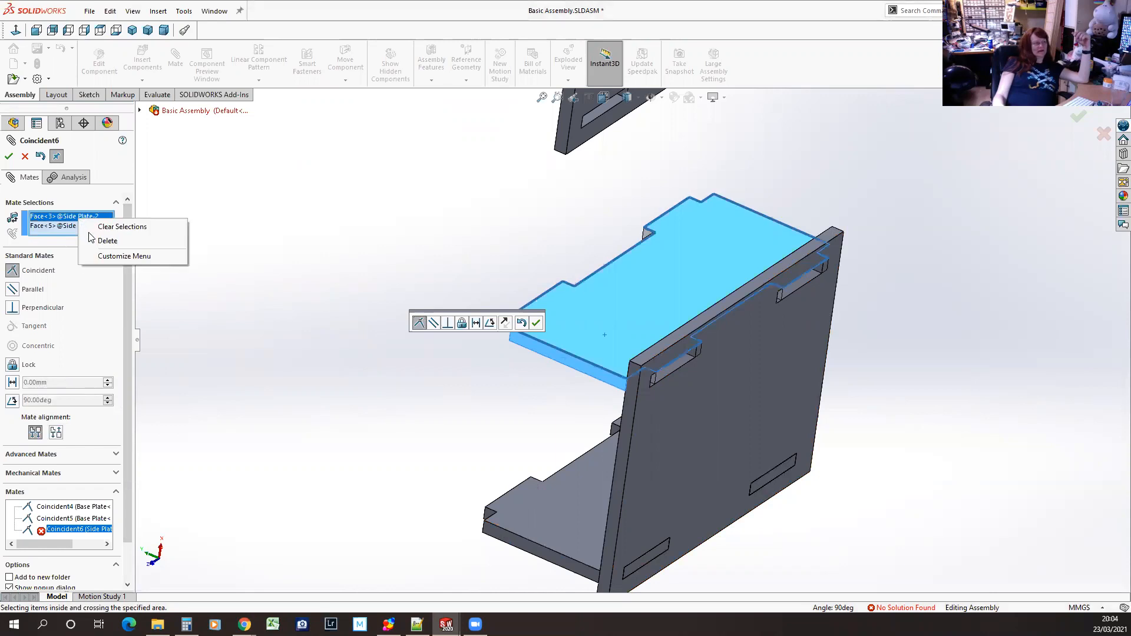
click(98, 243)
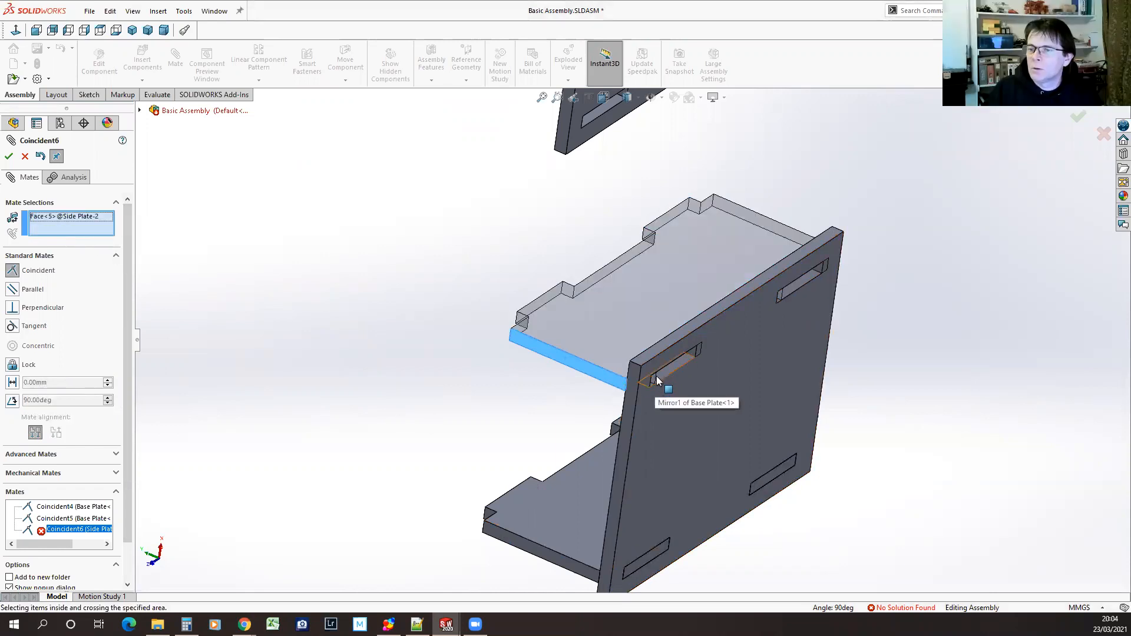
scroll(656, 377, down, 8)
click(654, 224)
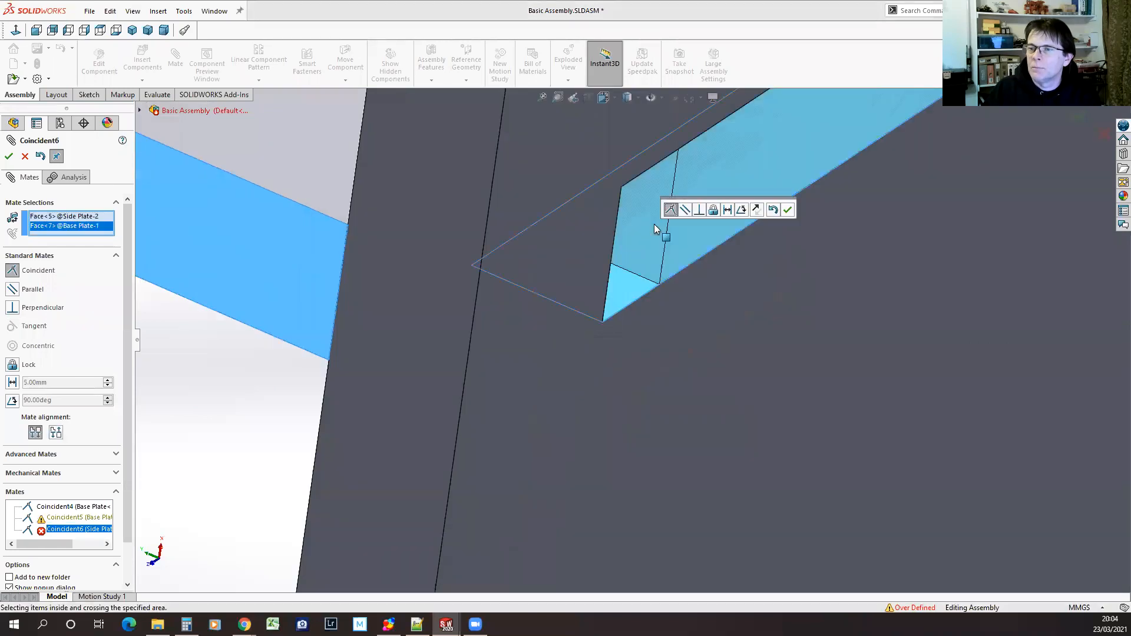
click(703, 197)
middle_drag(703, 197, 559, 277)
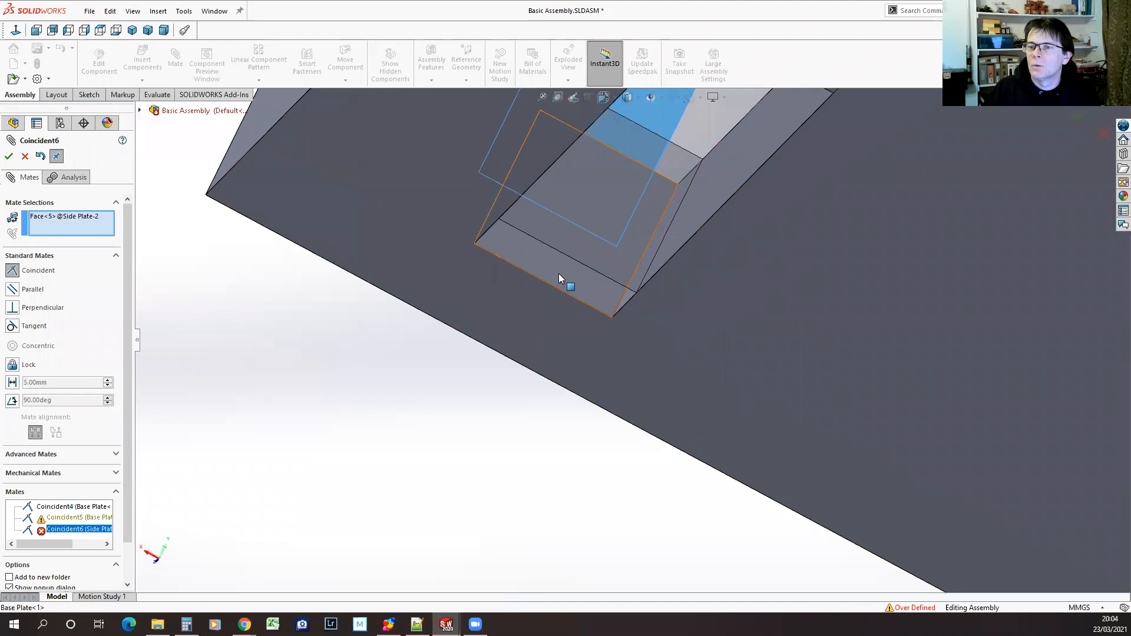
click(559, 274)
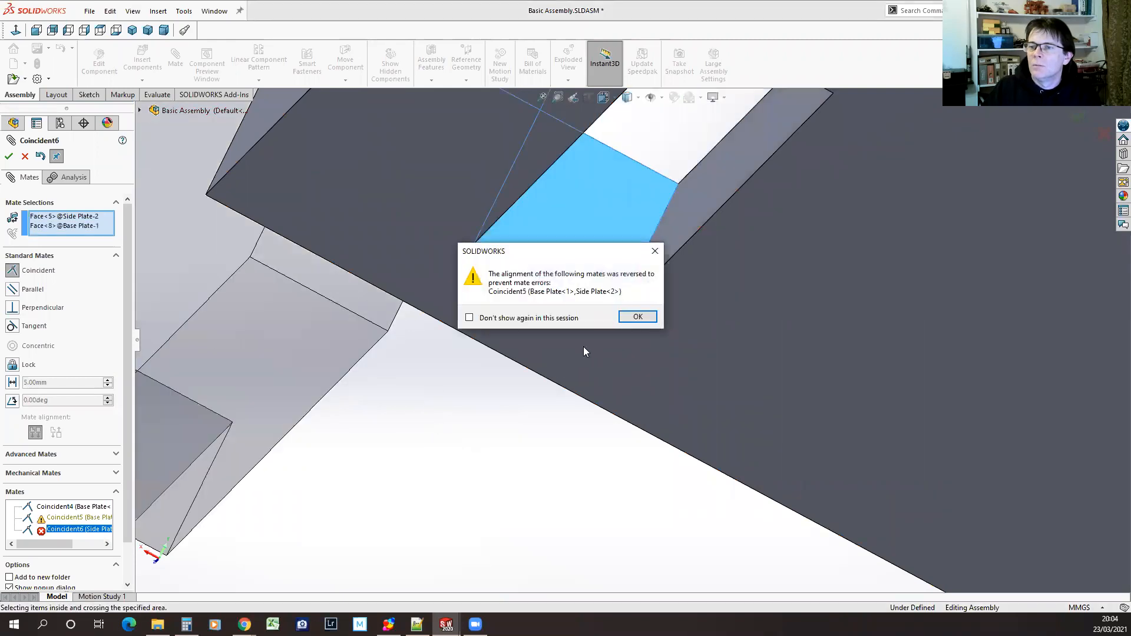
click(636, 317)
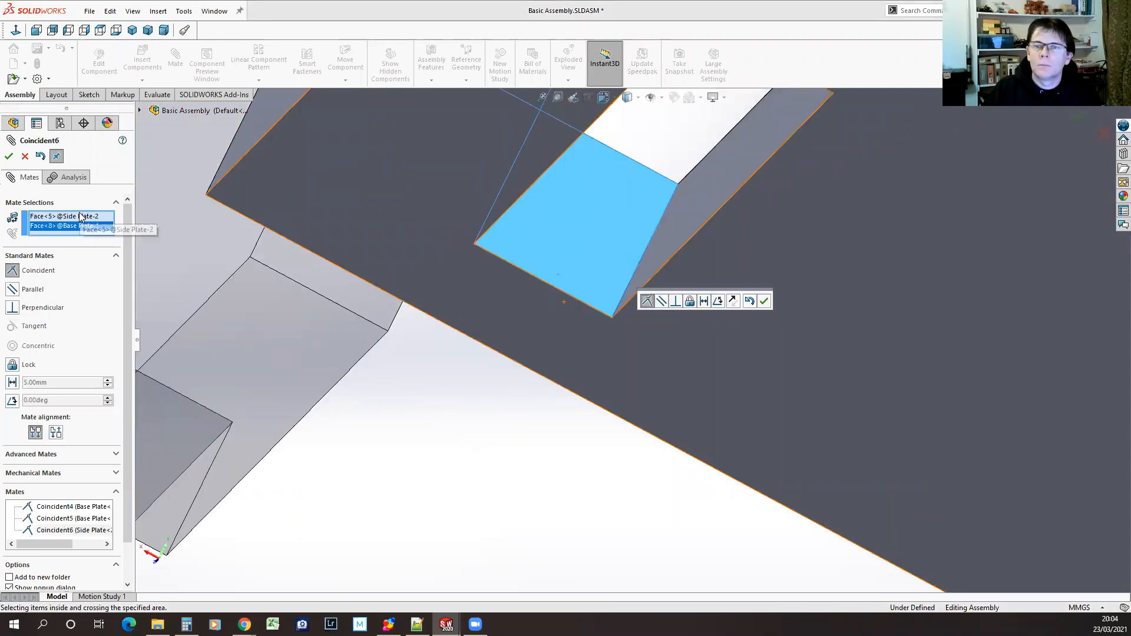
Swap the side plate's narrow end face in the mate for its tab's end face, with the mate alignment flipped
middle_drag(164, 353, 651, 565)
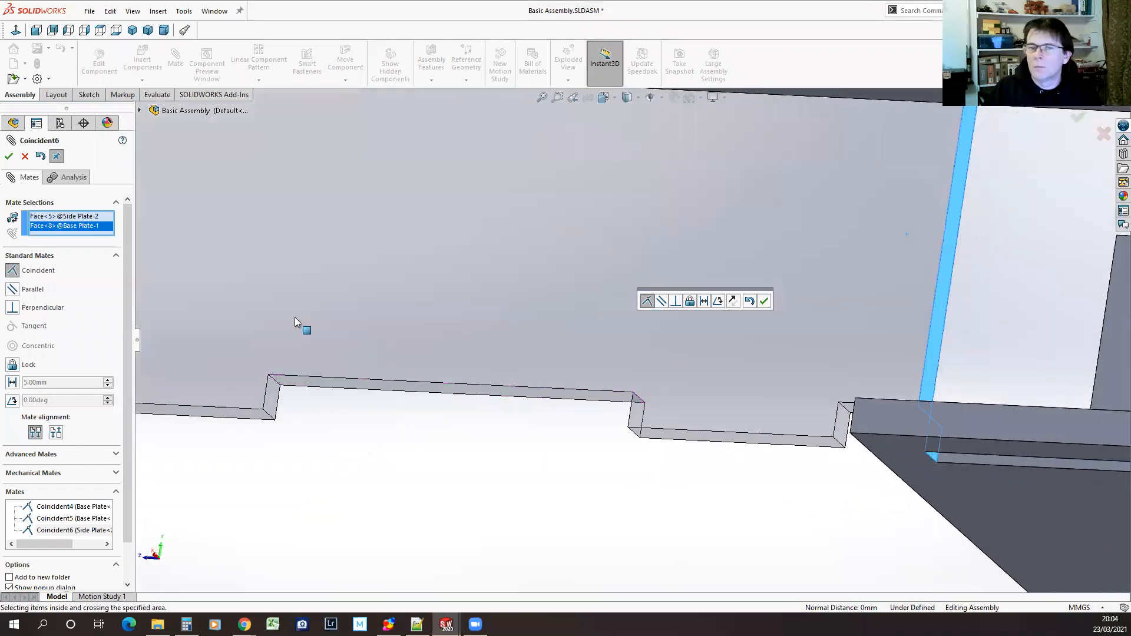
right_click(78, 217)
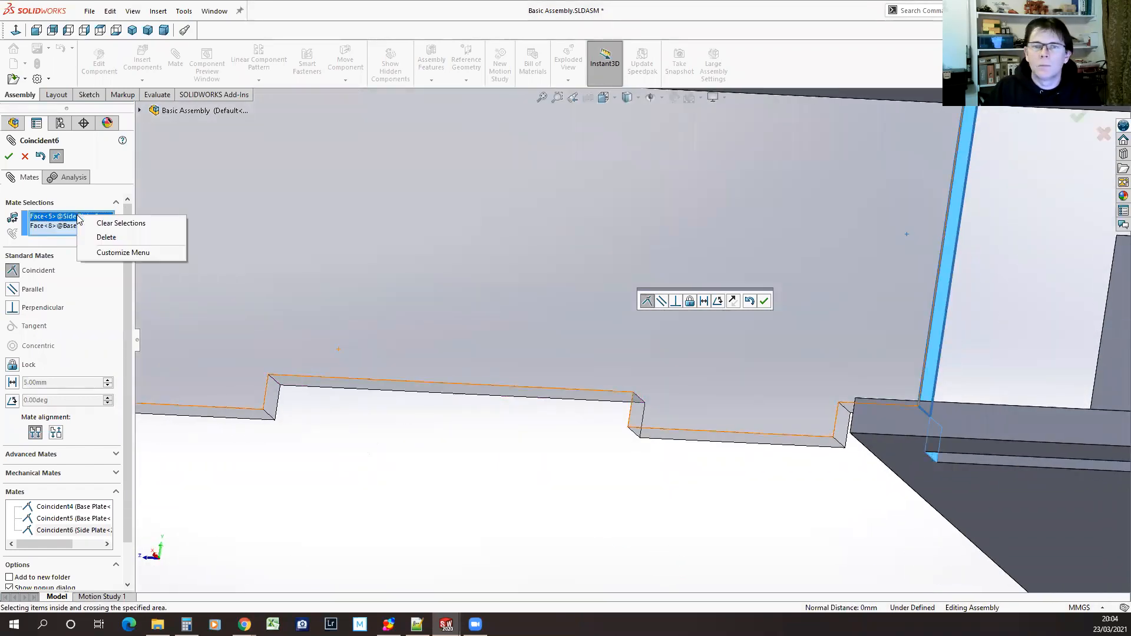
click(112, 238)
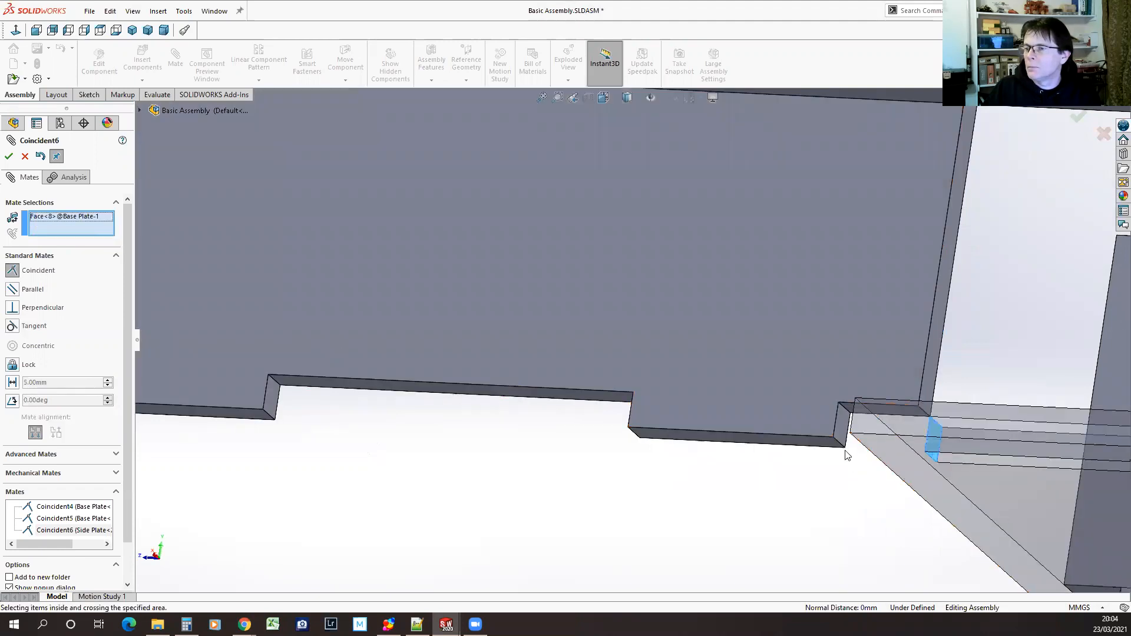
click(840, 430)
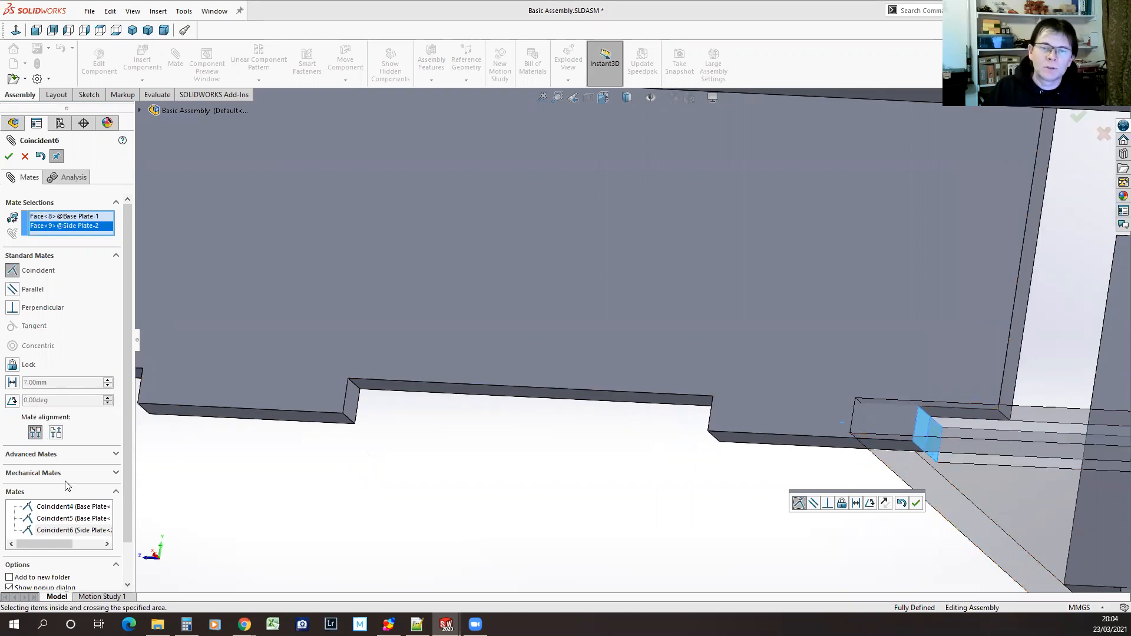
click(56, 432)
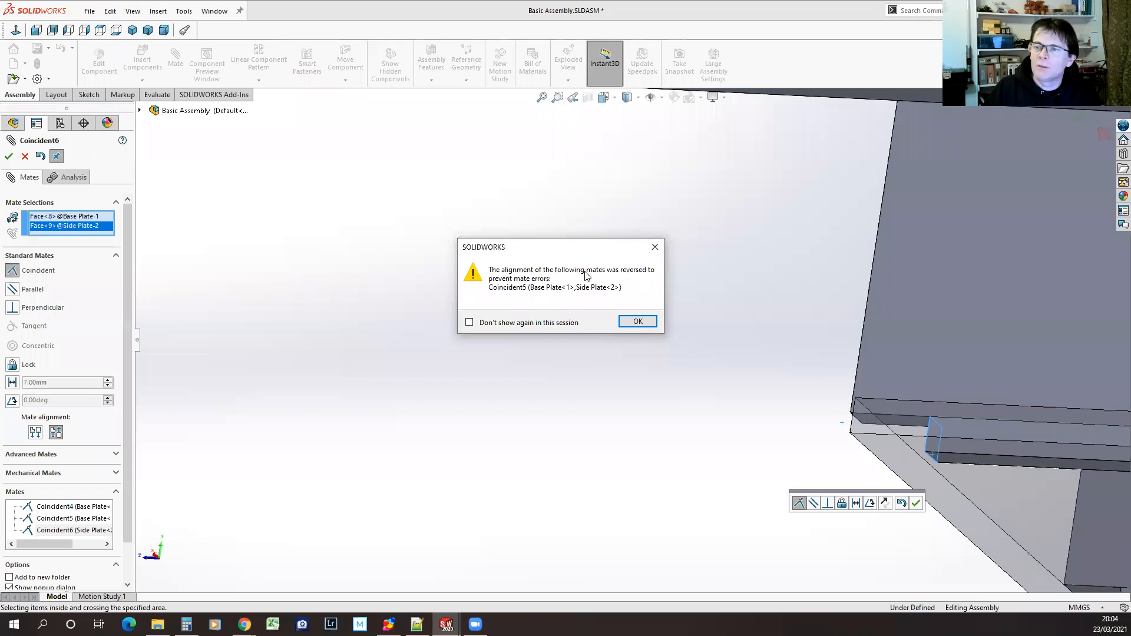
click(638, 322)
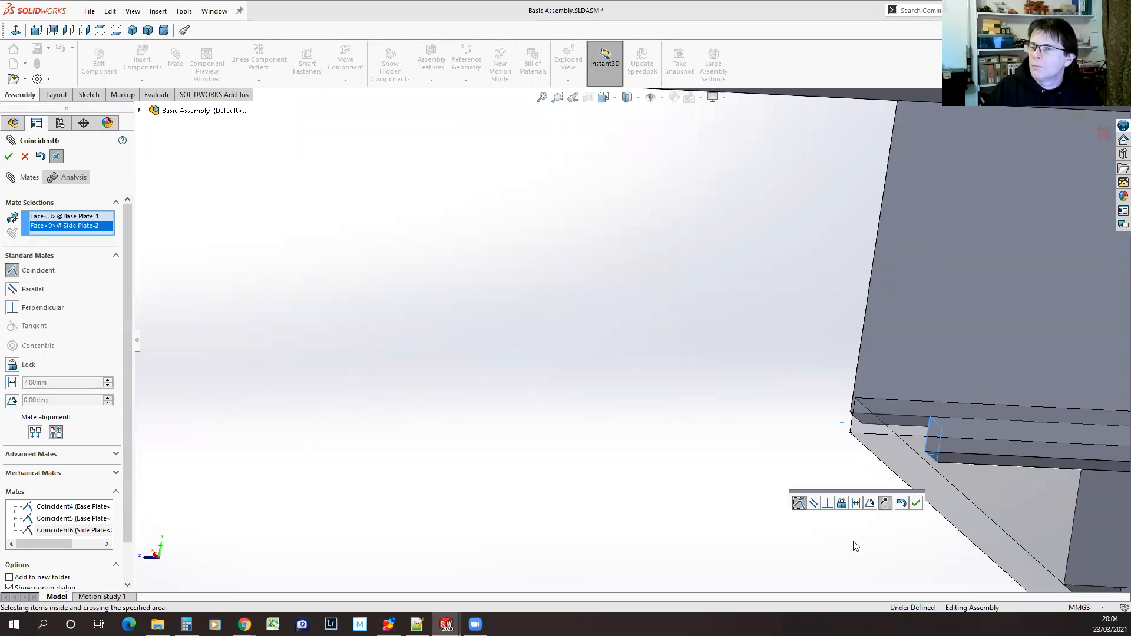
click(916, 504)
Examine how the second side plate sits in the base plate from several sides, and finish mating
scroll(707, 476, up, 8)
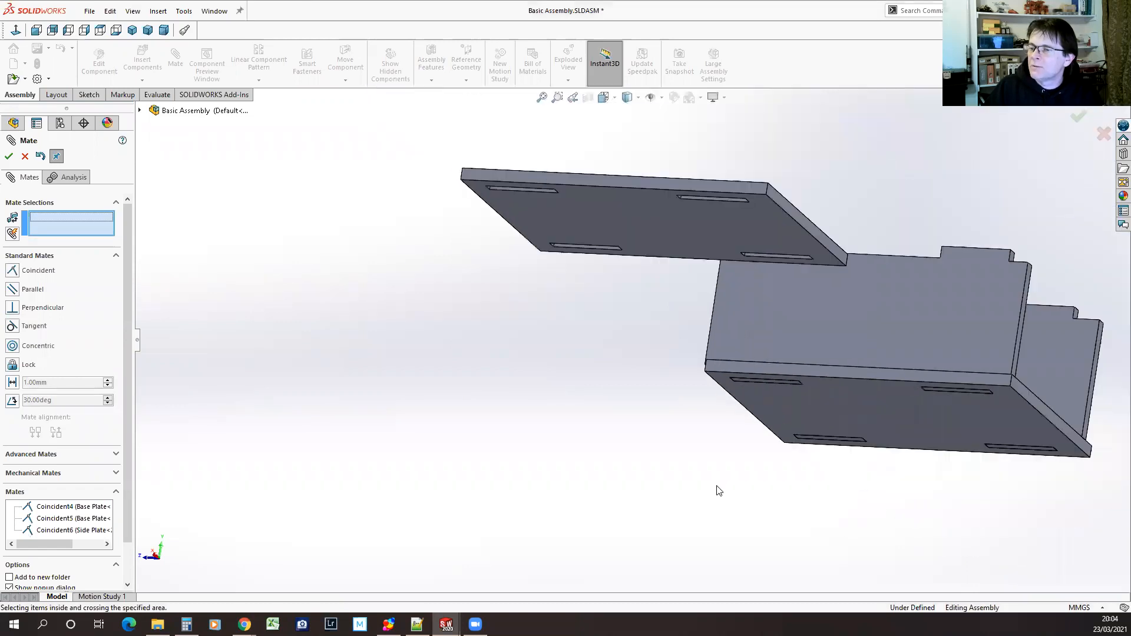
middle_drag(687, 492, 767, 561)
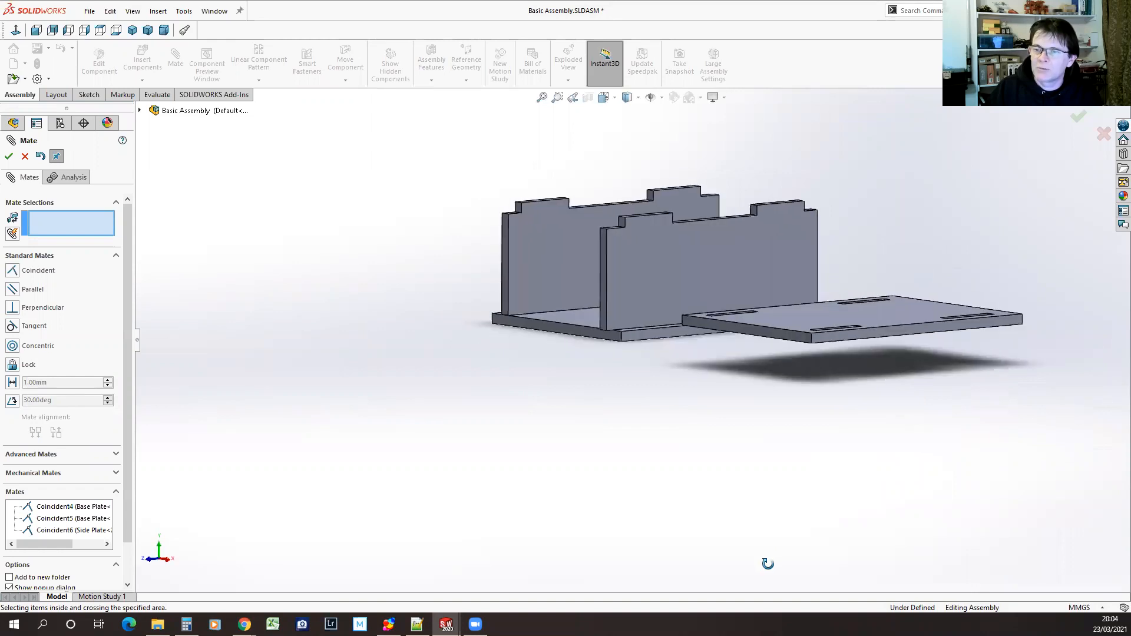
scroll(620, 347, down, 5)
middle_drag(620, 348, 724, 401)
scroll(727, 411, up, 6)
middle_drag(859, 453, 875, 565)
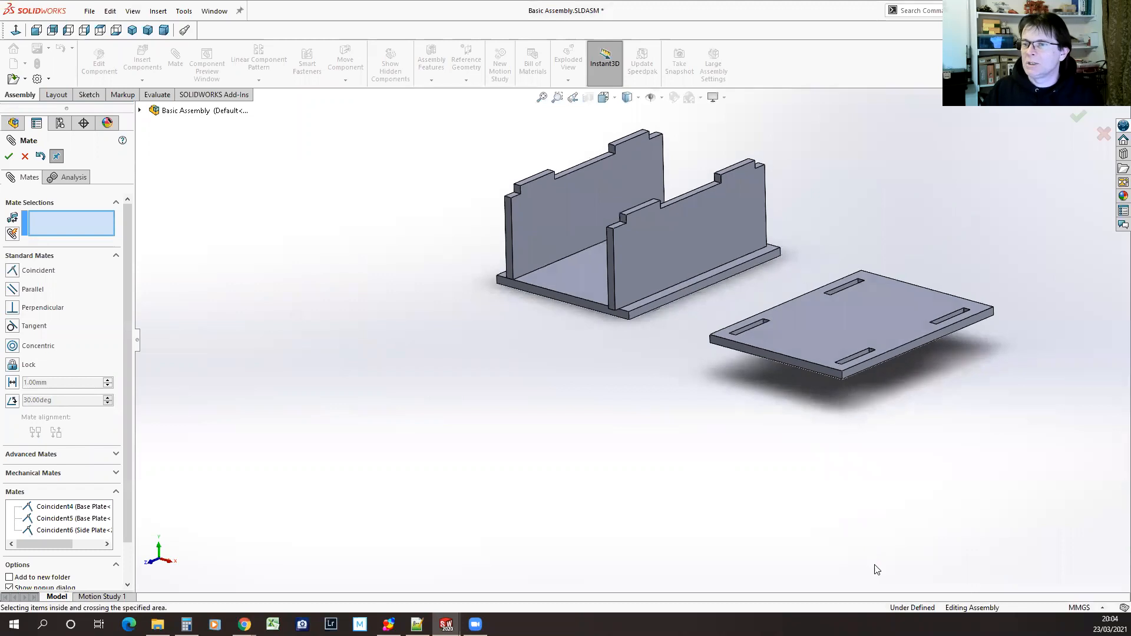
click(10, 157)
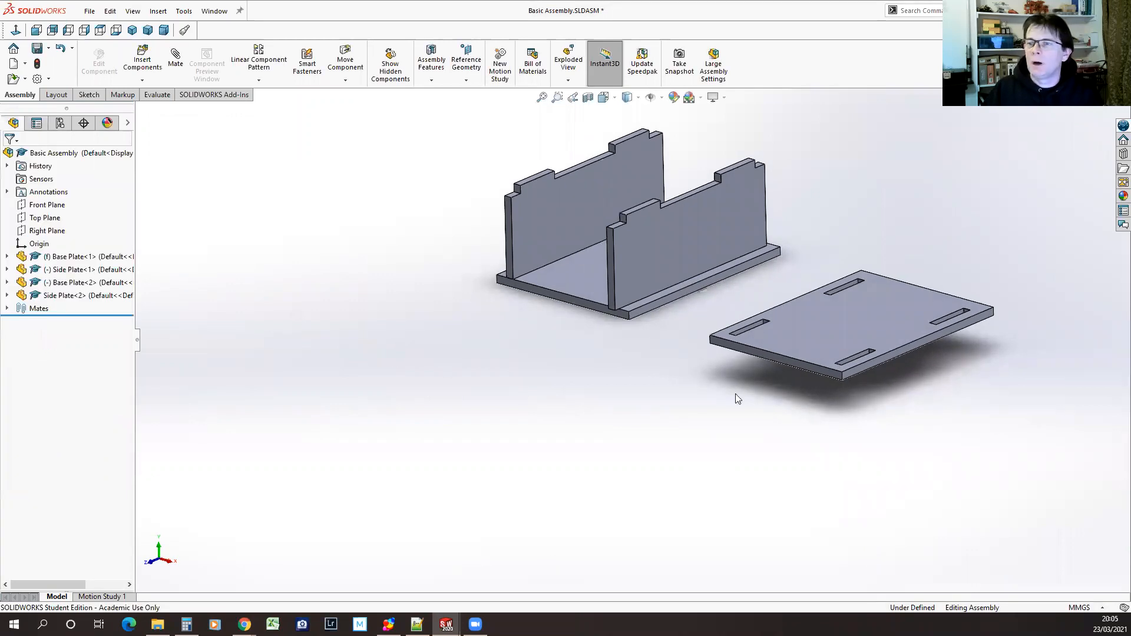
Delete the second side plate together with its three coincident mates
click(741, 179)
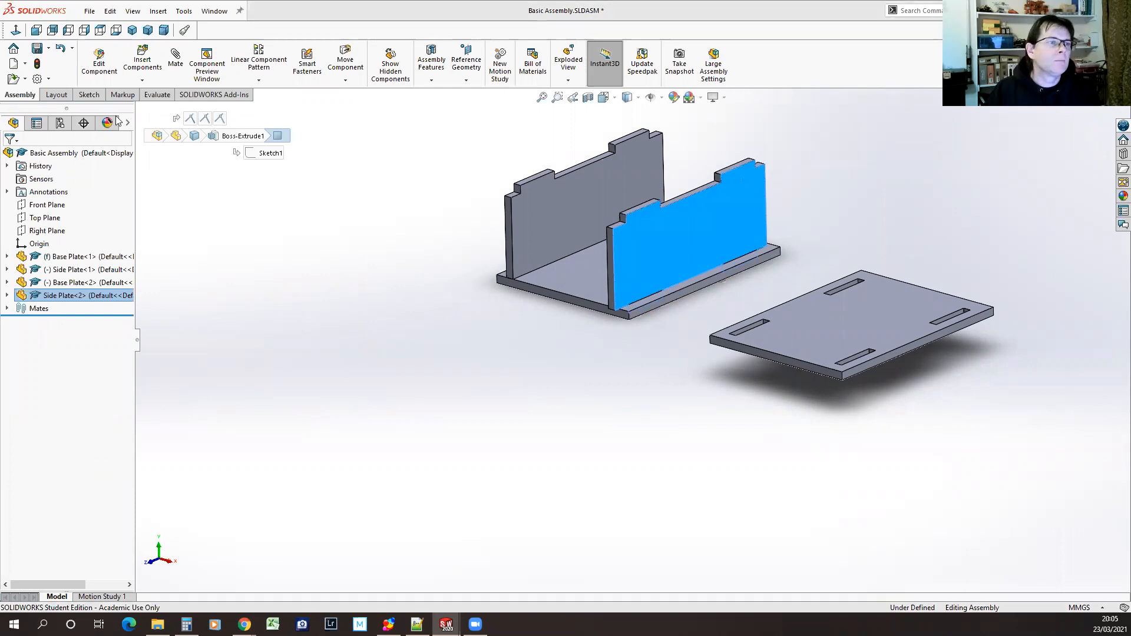
key(Delete)
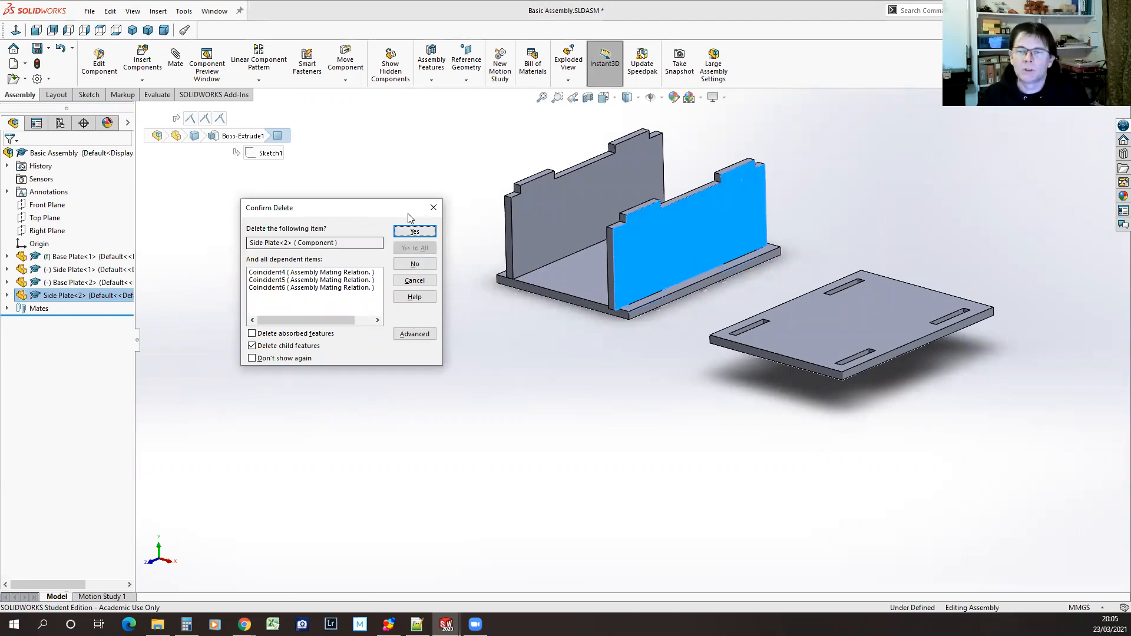
click(414, 231)
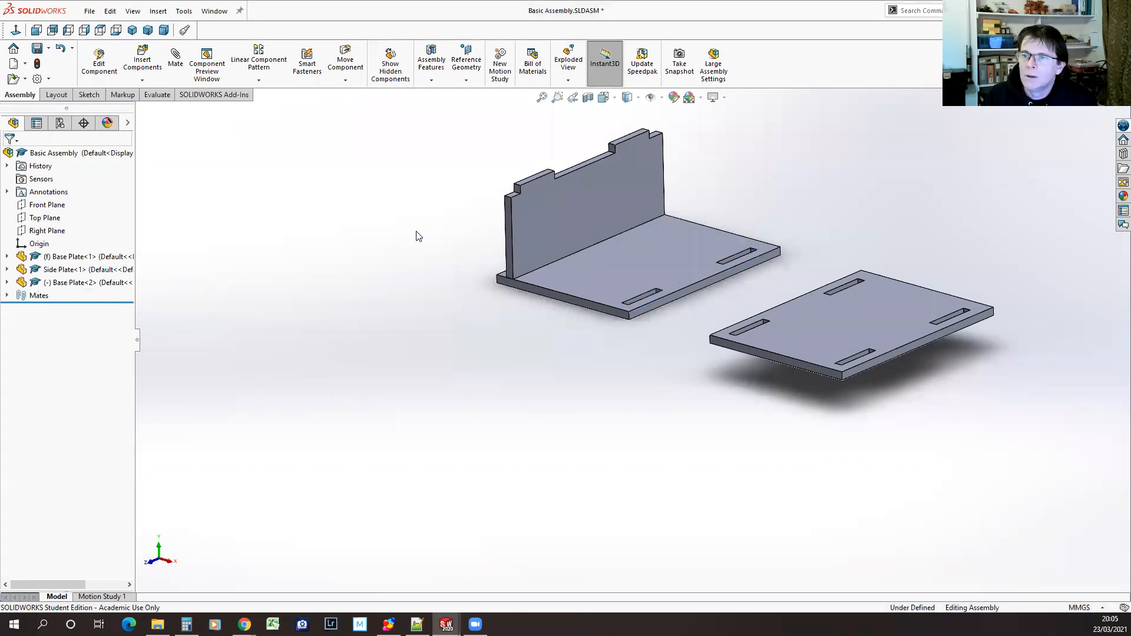
Copy the mated side plate into the free space beyond the base plates, and delete that copy
click(635, 166)
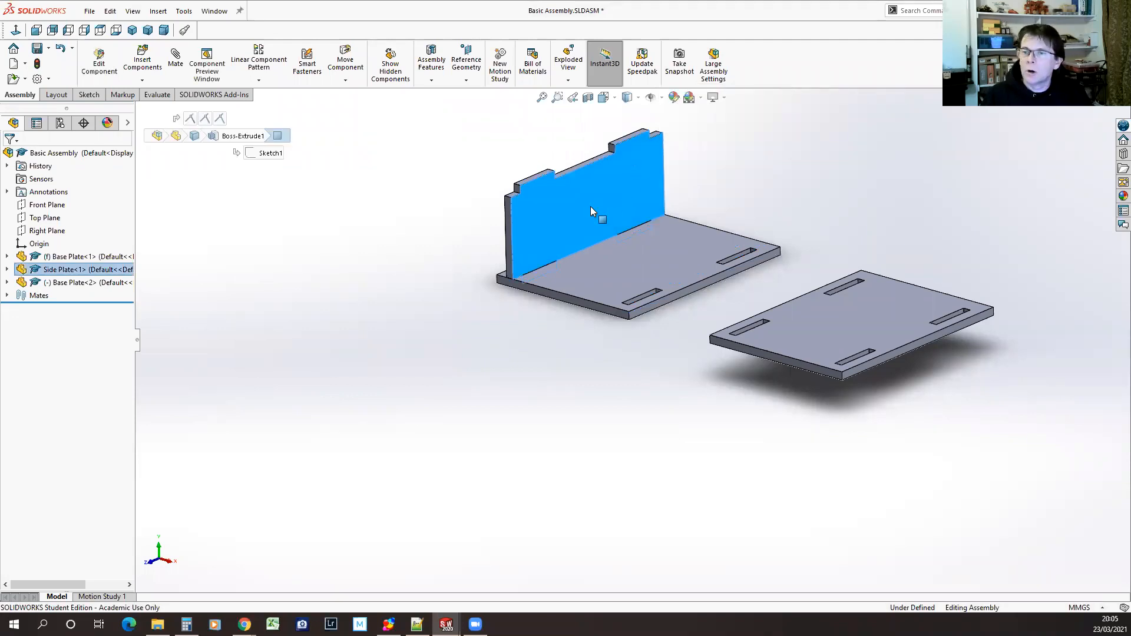
ctrl+drag(564, 198, 699, 176)
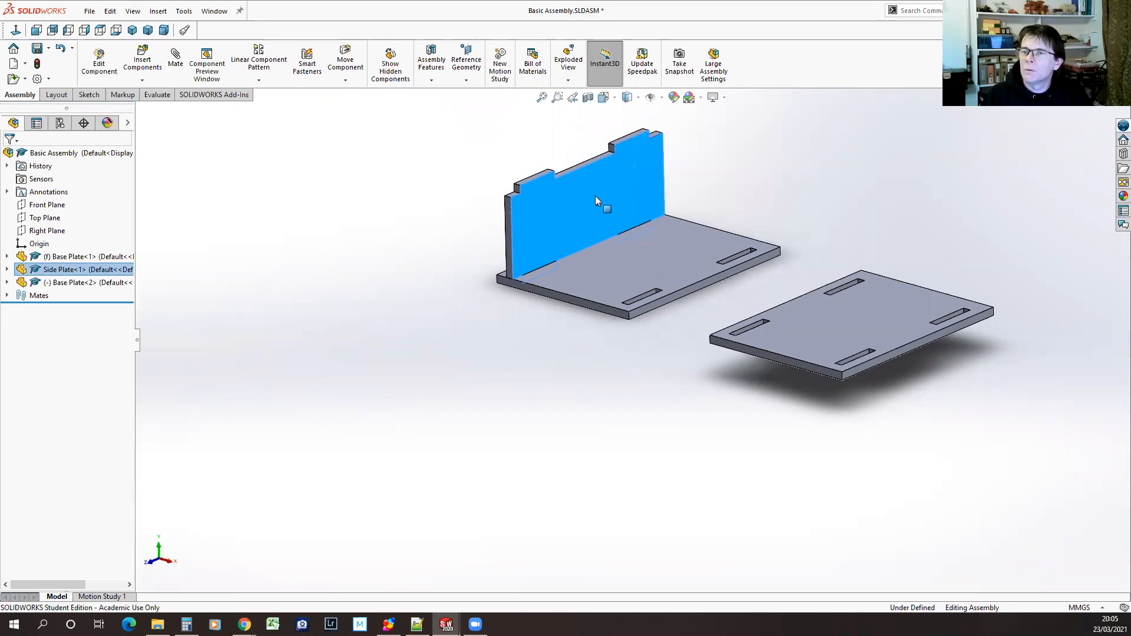
ctrl+drag(577, 196, 878, 136)
click(720, 202)
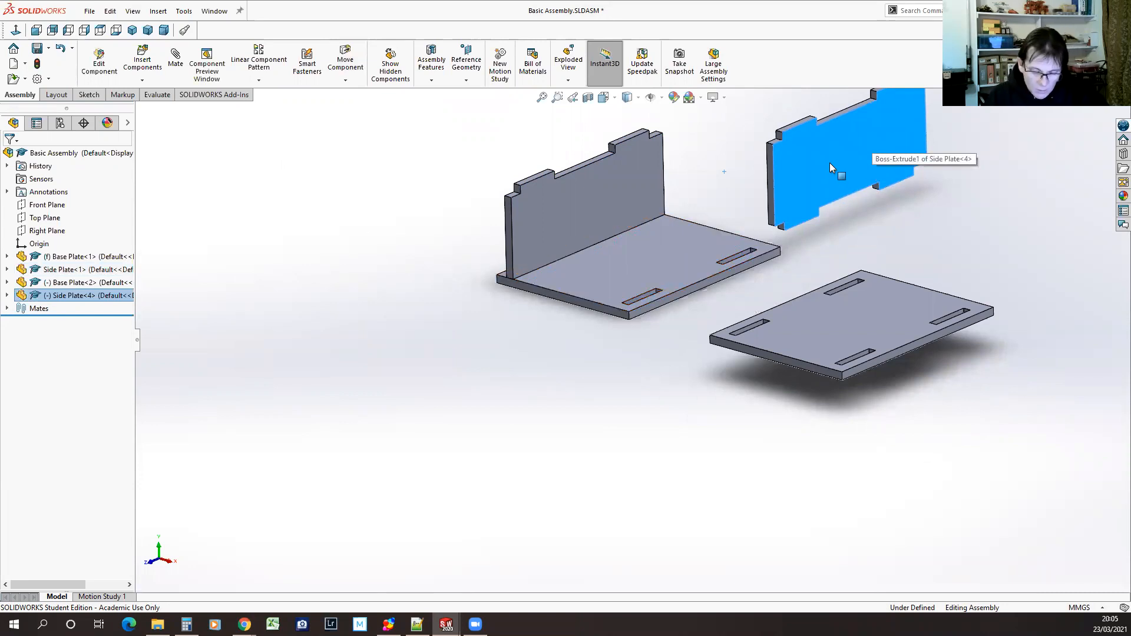
drag(833, 159, 834, 171)
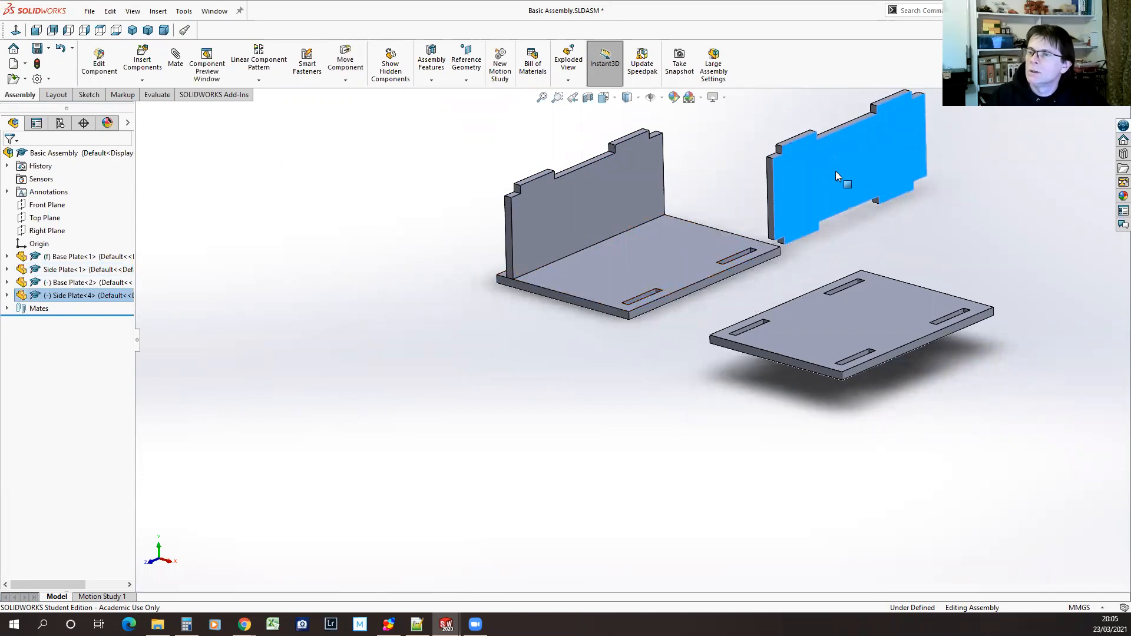
key(Delete)
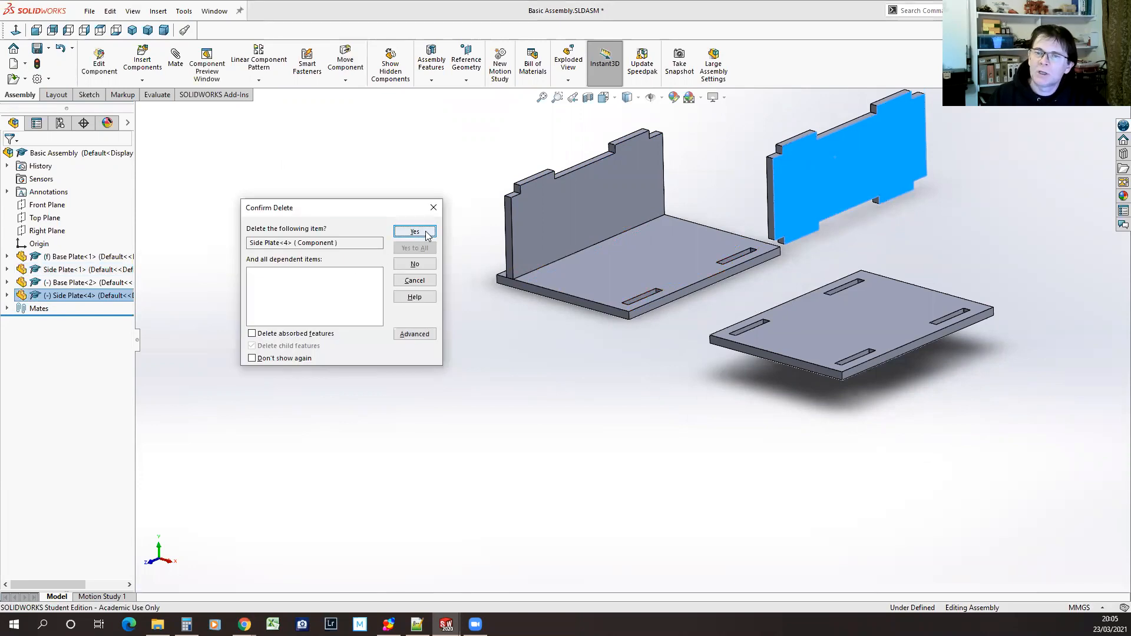
click(415, 232)
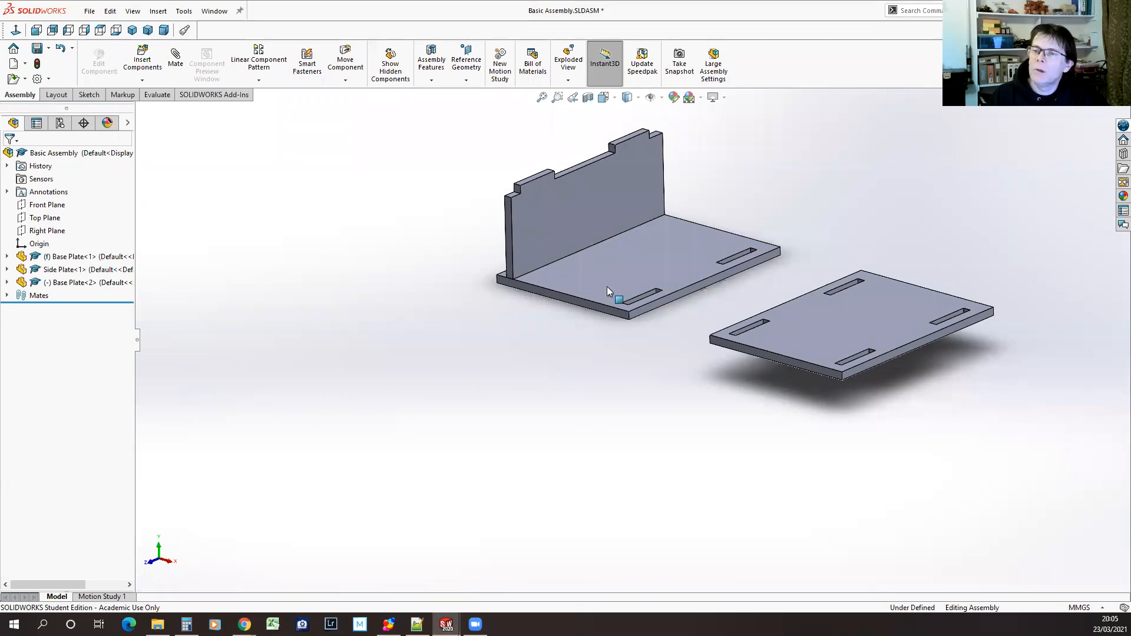
Set up a linear component pattern of the side plate with two instances, directed by its large inner face
click(258, 53)
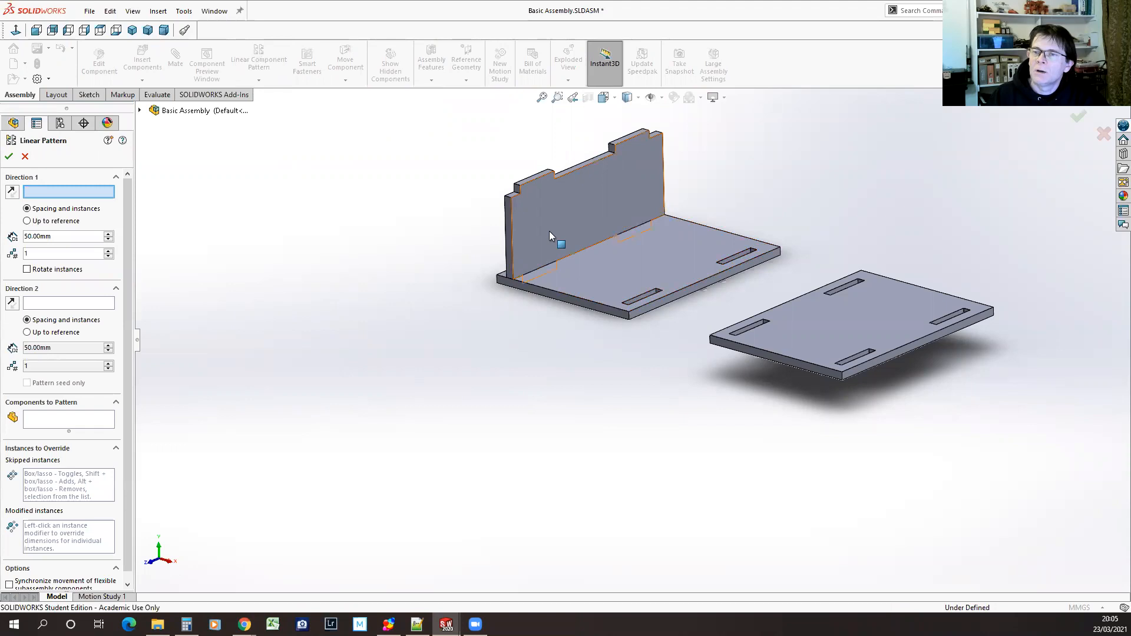
click(534, 226)
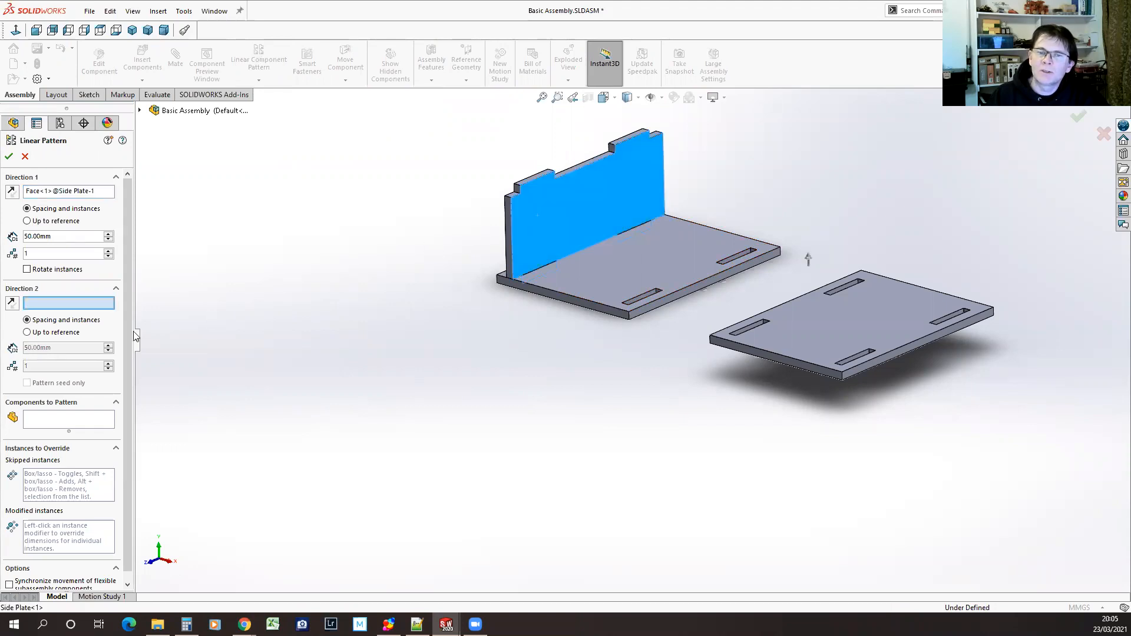
click(44, 419)
click(549, 206)
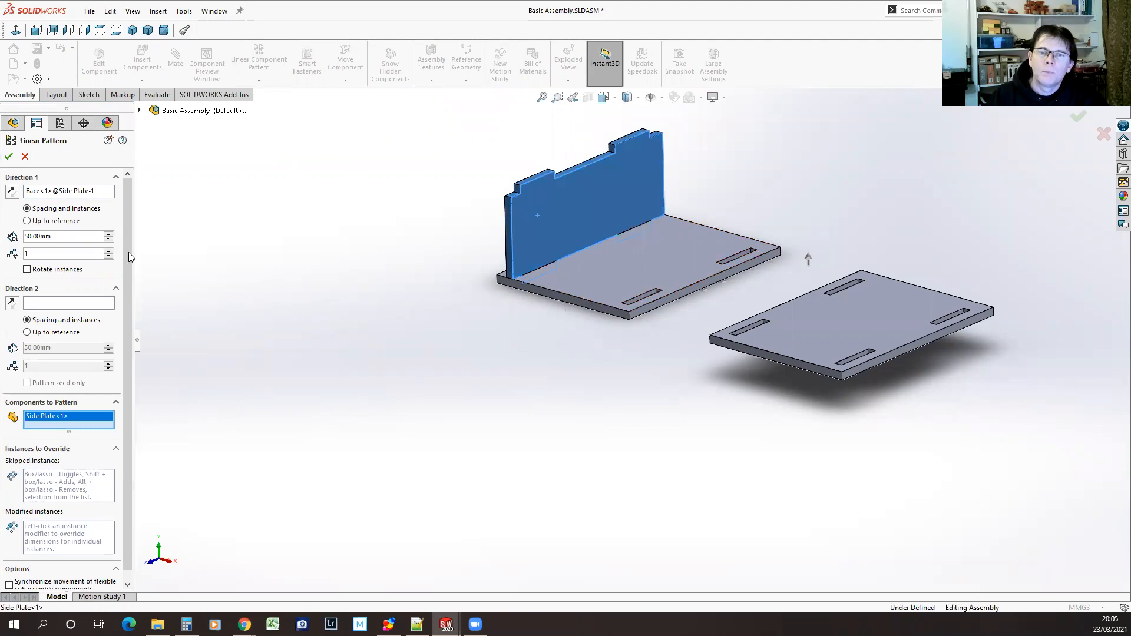
click(108, 250)
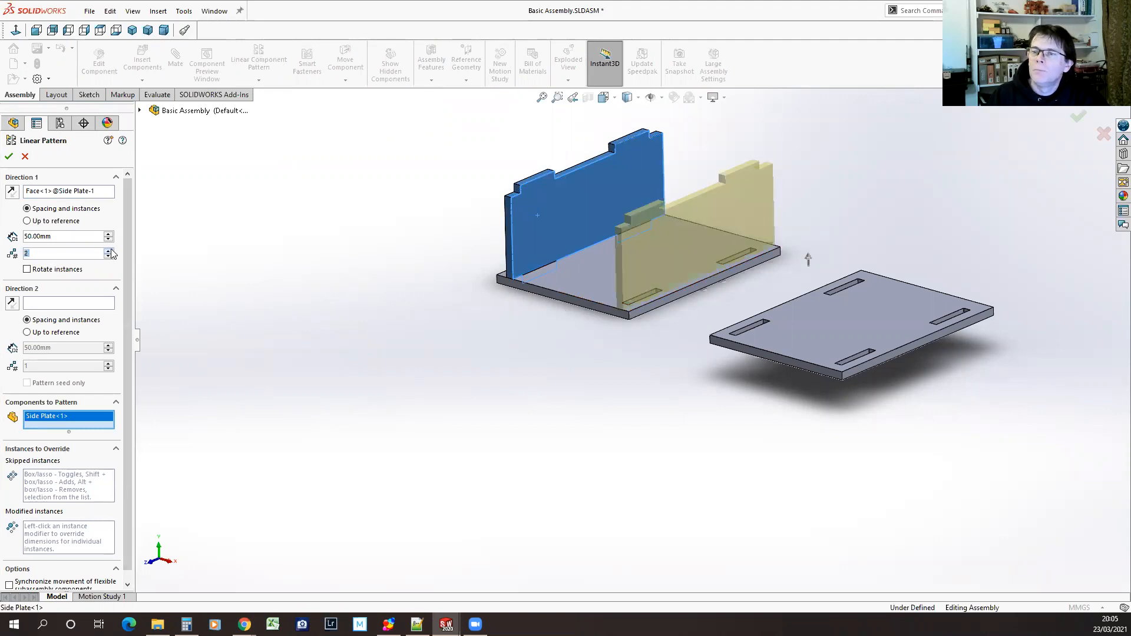
Set the side plate pattern's spacing to 45 mm and check the preview against the base plate's free slots
middle_drag(406, 385, 459, 438)
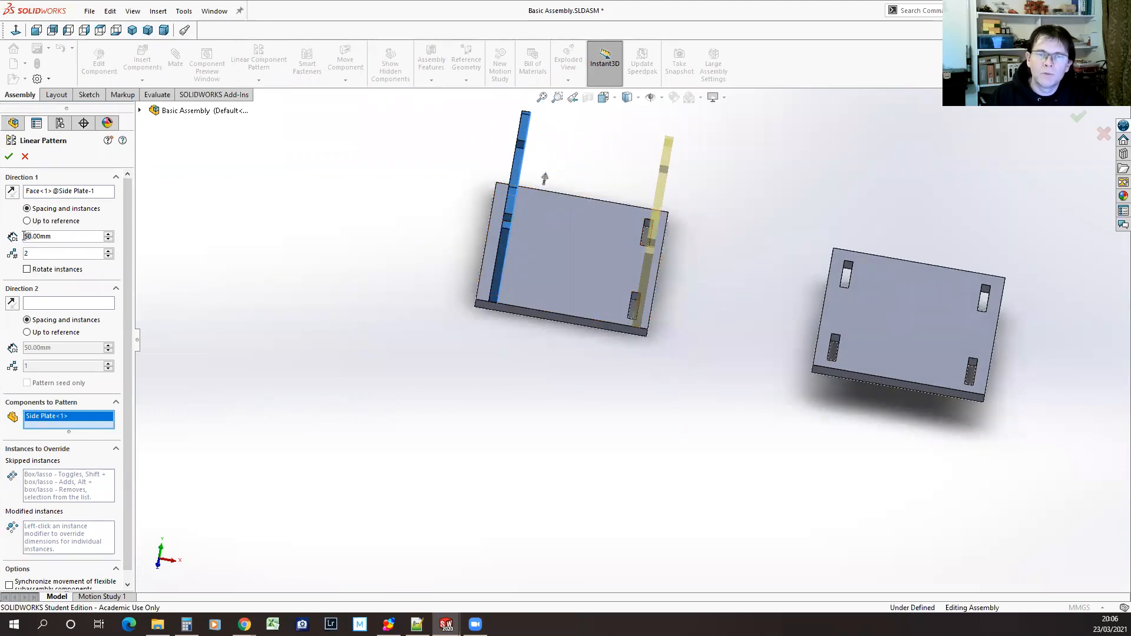
text(45)
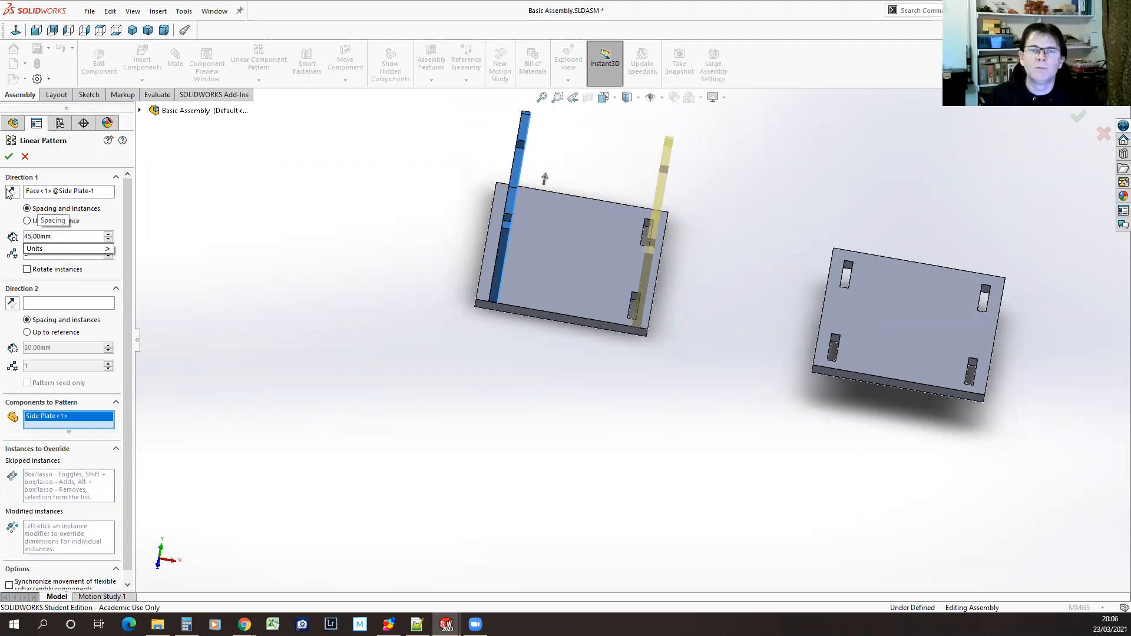
key(Return)
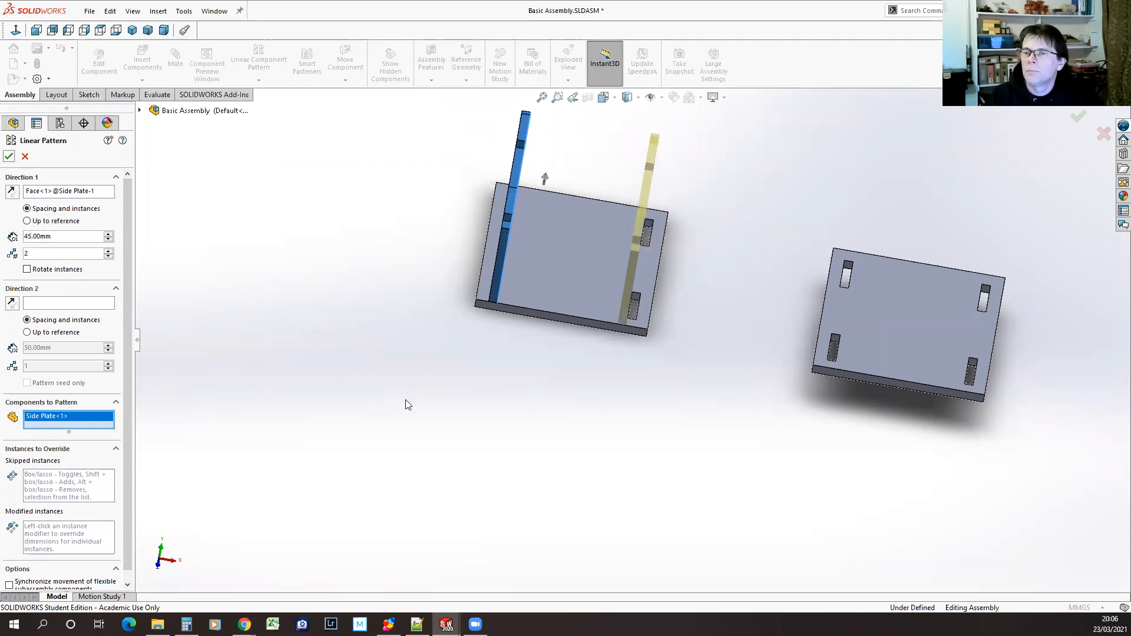
middle_drag(540, 355, 588, 334)
scroll(581, 338, down, 6)
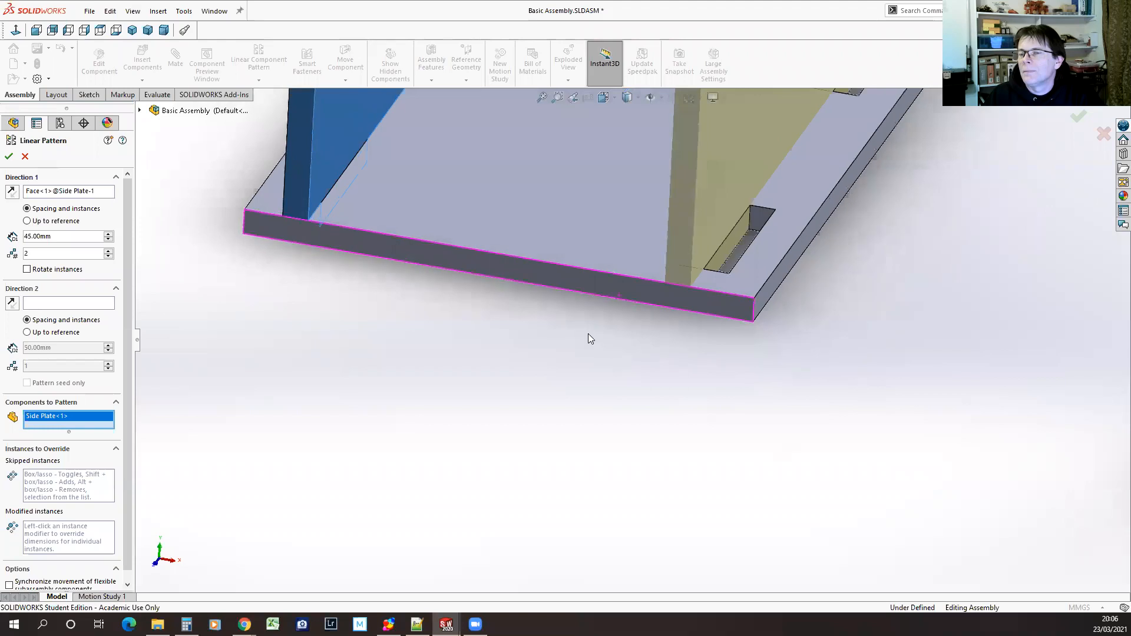
scroll(588, 333, up, 5)
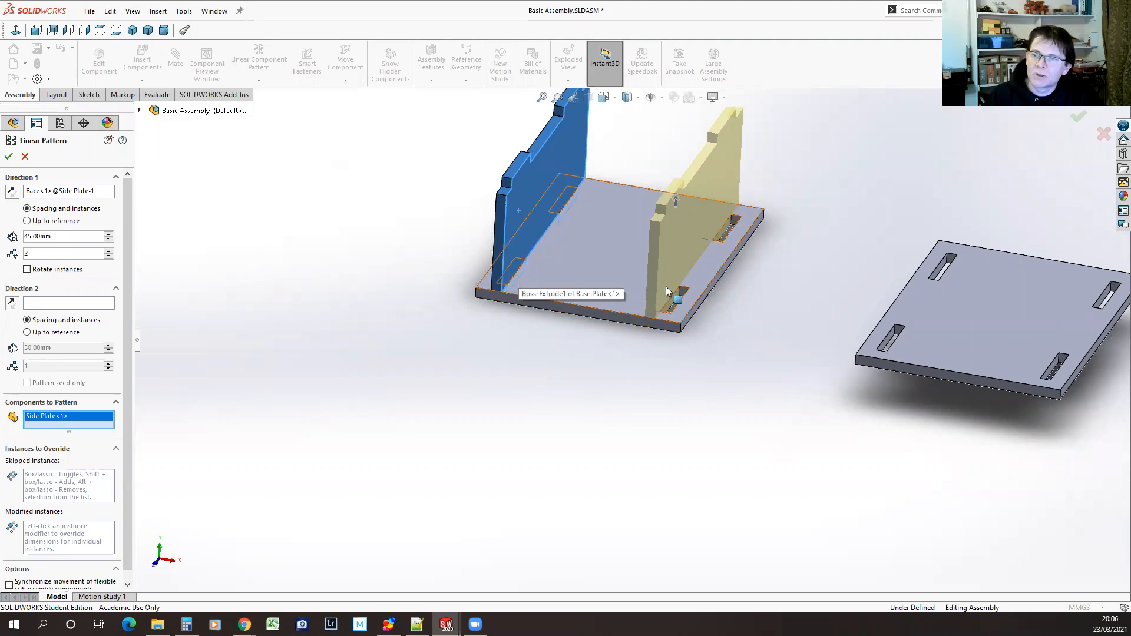
Set the side plate pattern's spacing to 48 mm and create the pattern
click(35, 236)
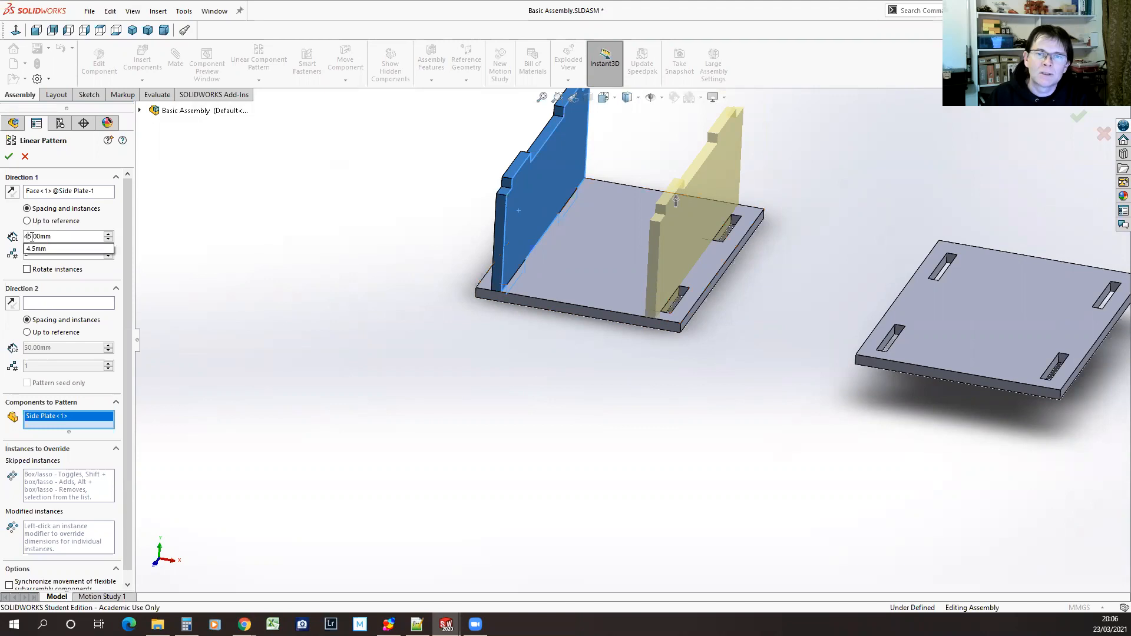
text(8)
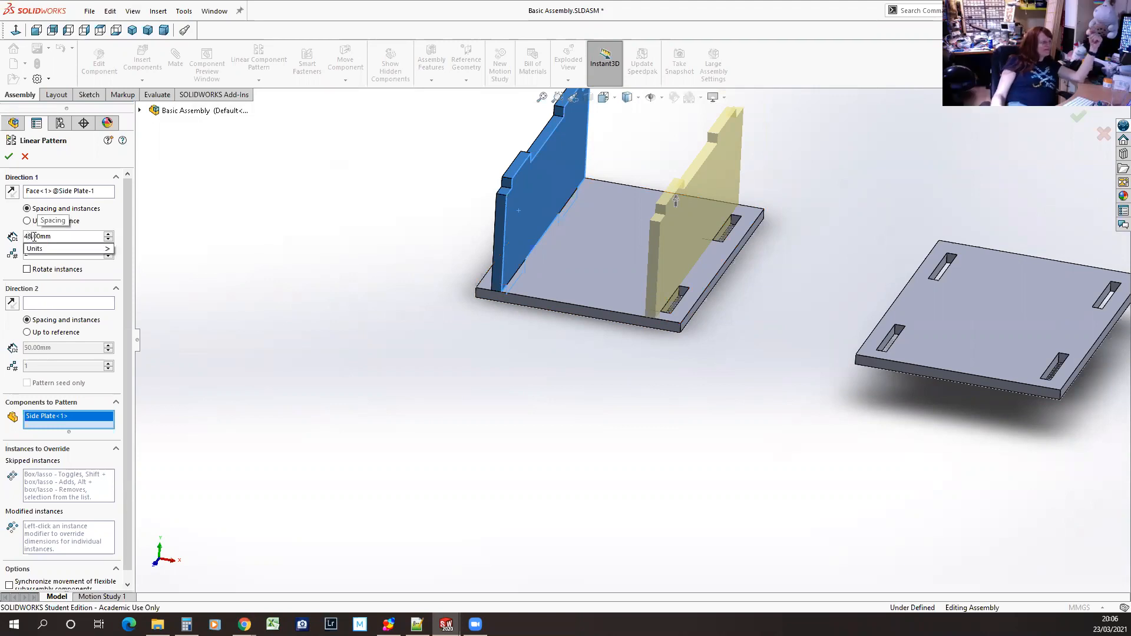
click(9, 159)
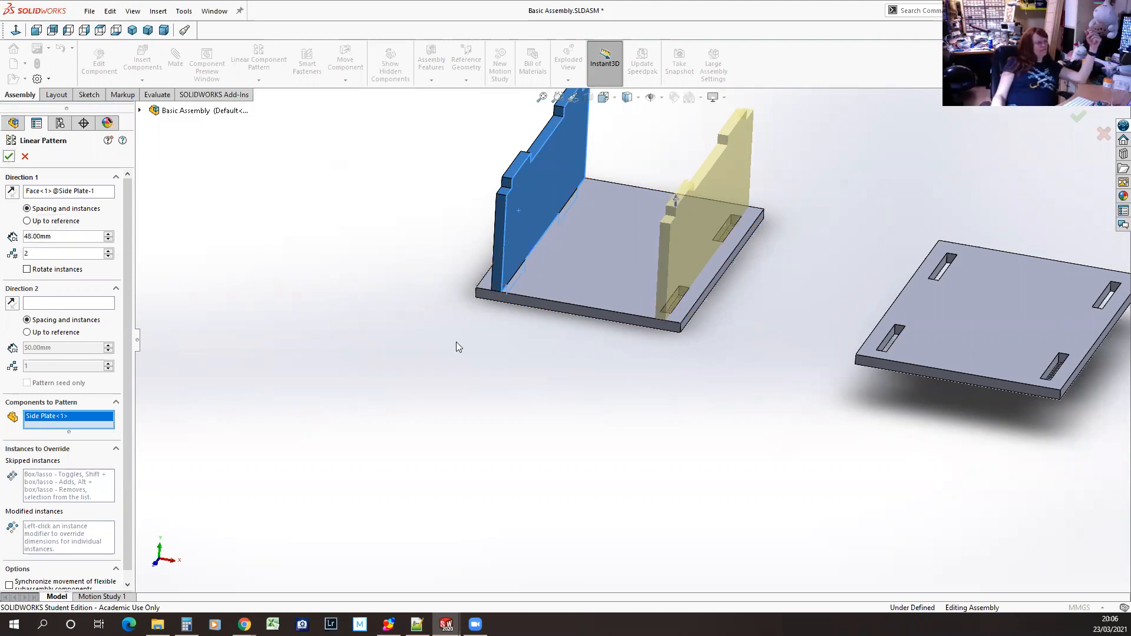
click(9, 155)
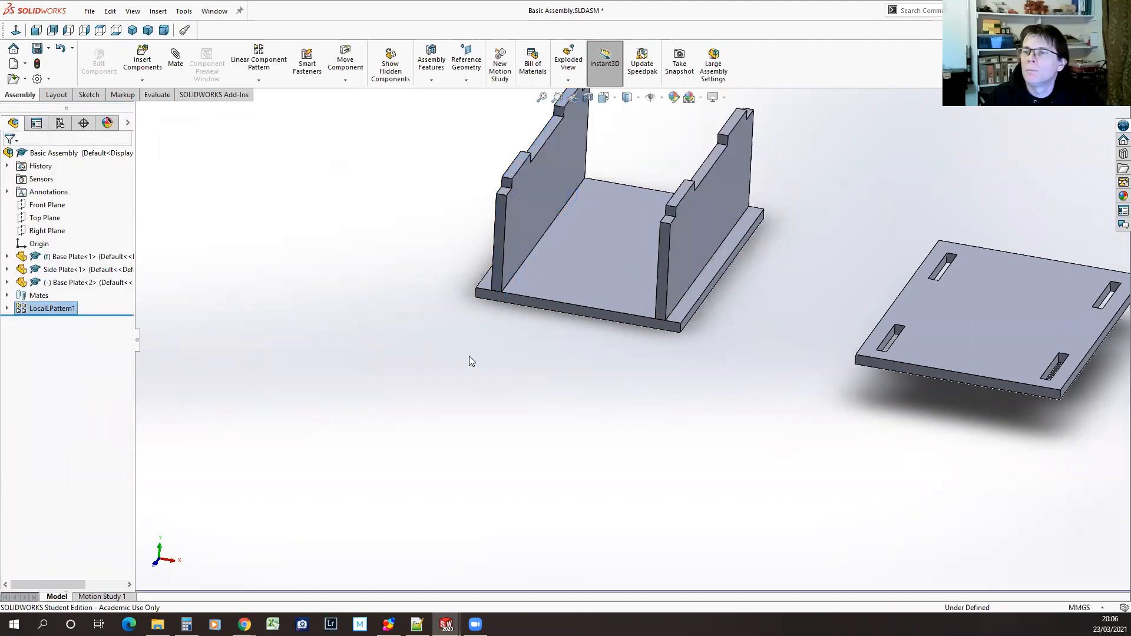
Delete the loose second base plate from the assembly
click(969, 340)
key(Delete)
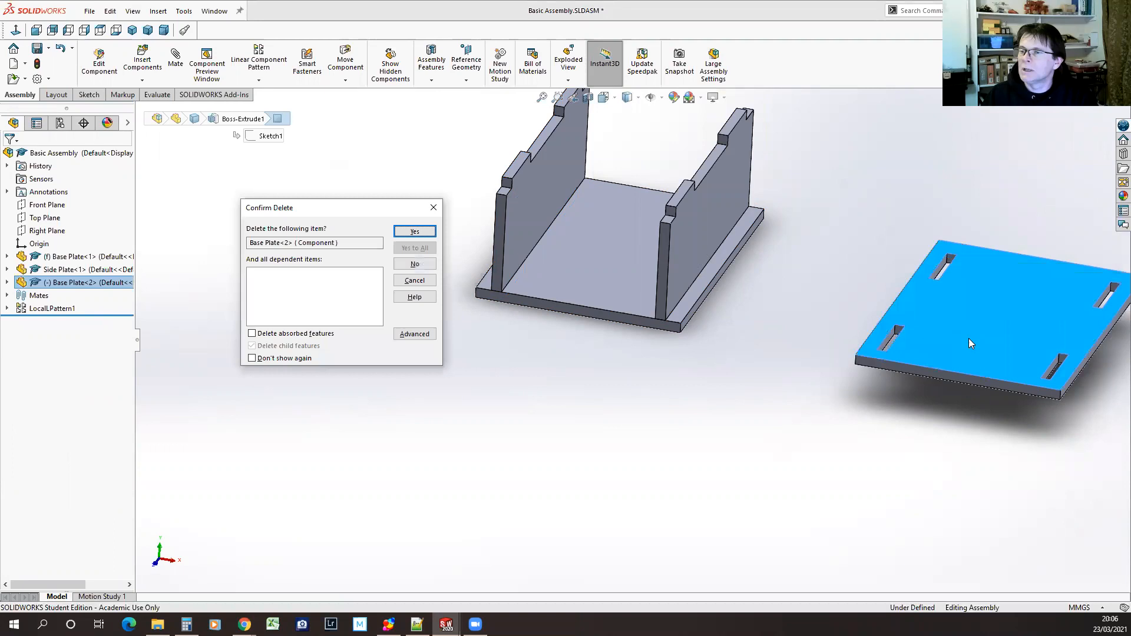
click(415, 231)
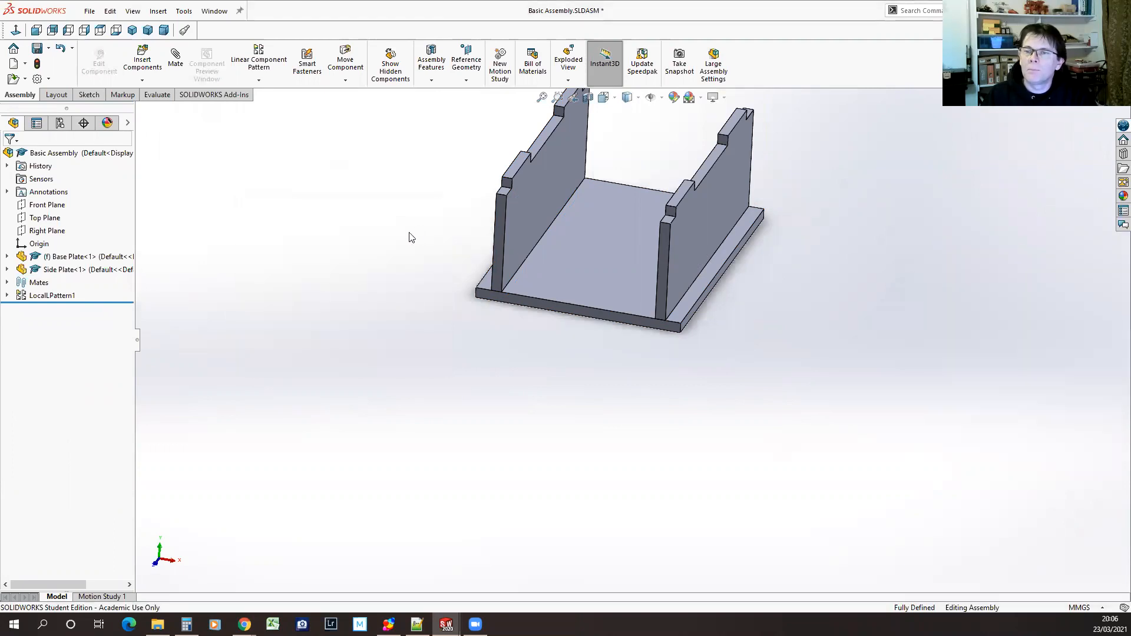
Set up a linear component pattern of the remaining base plate with two instances, directed by its large upper face
click(565, 270)
click(259, 54)
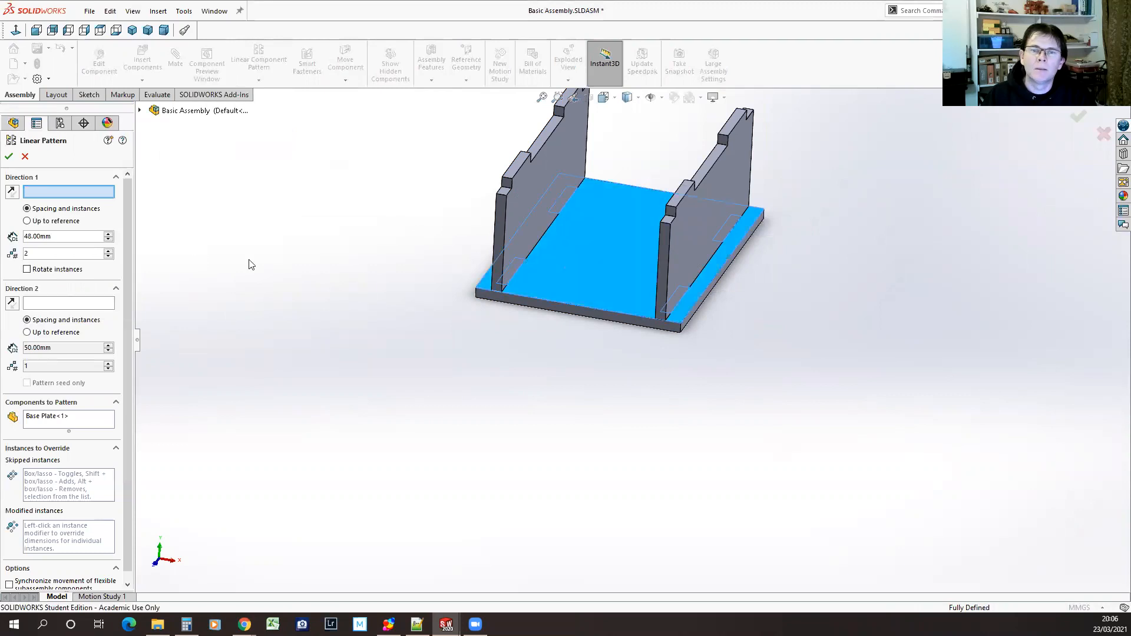
click(565, 270)
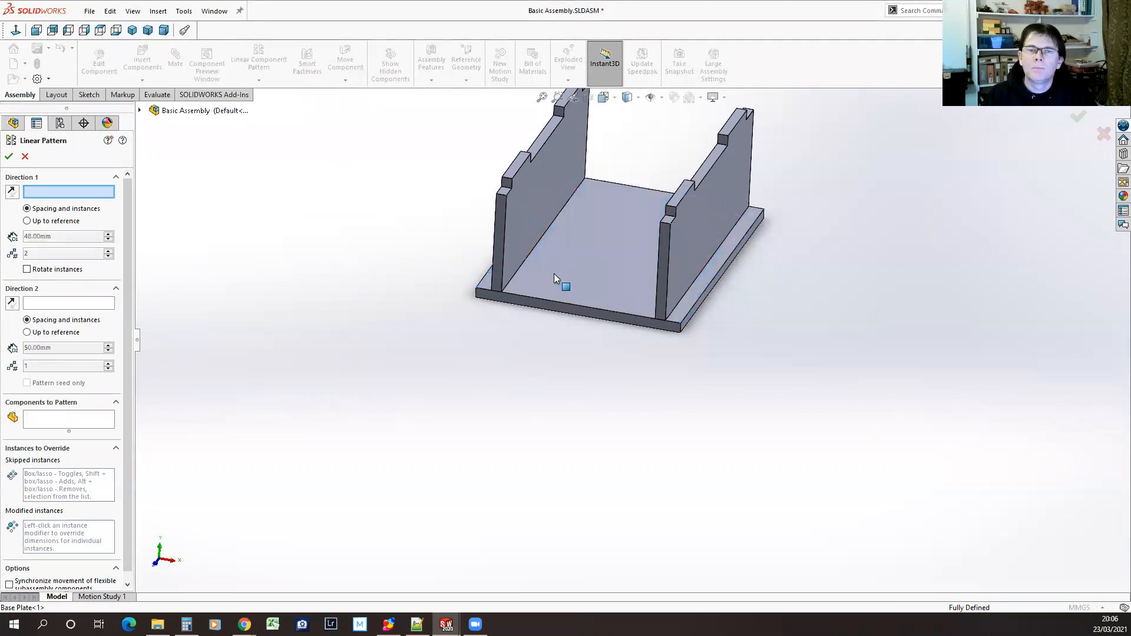
click(597, 272)
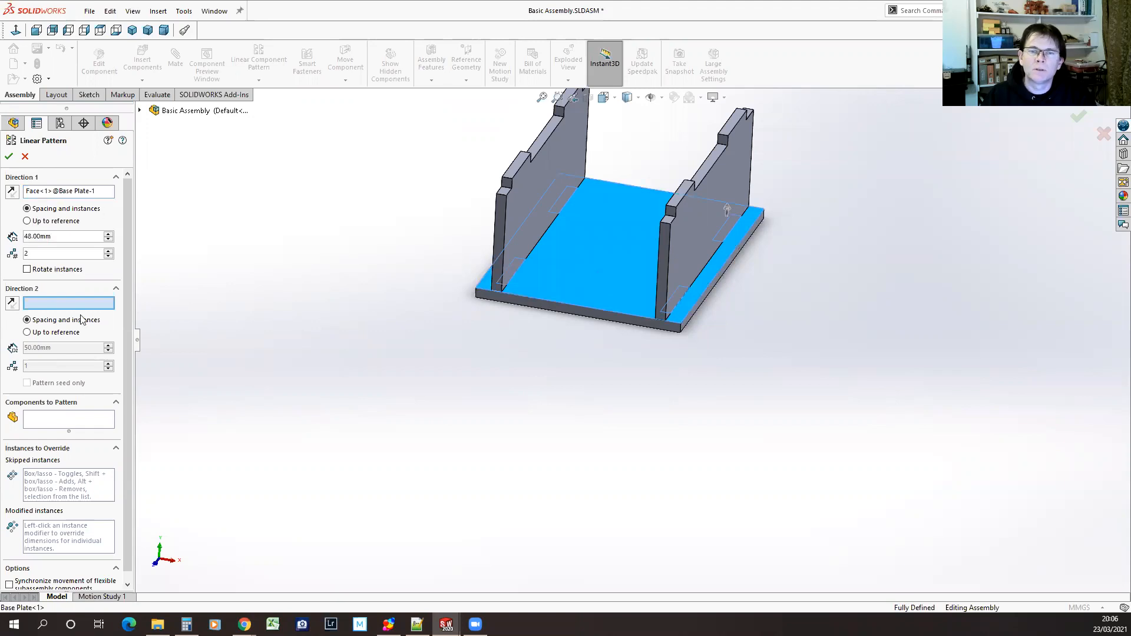
click(56, 421)
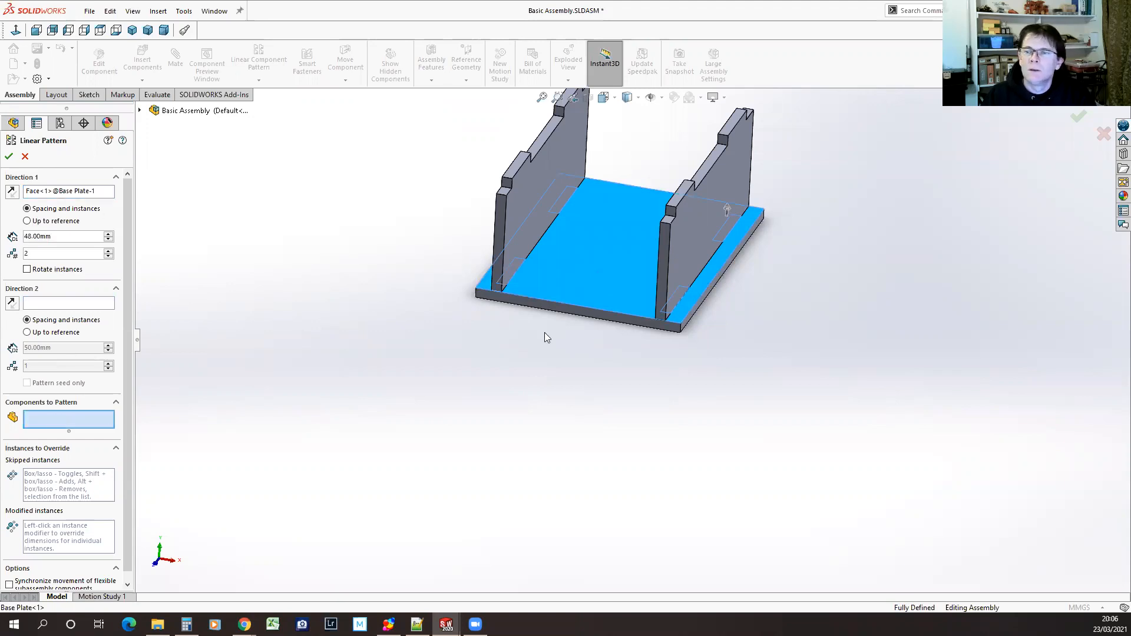
click(582, 274)
middle_drag(598, 511, 590, 435)
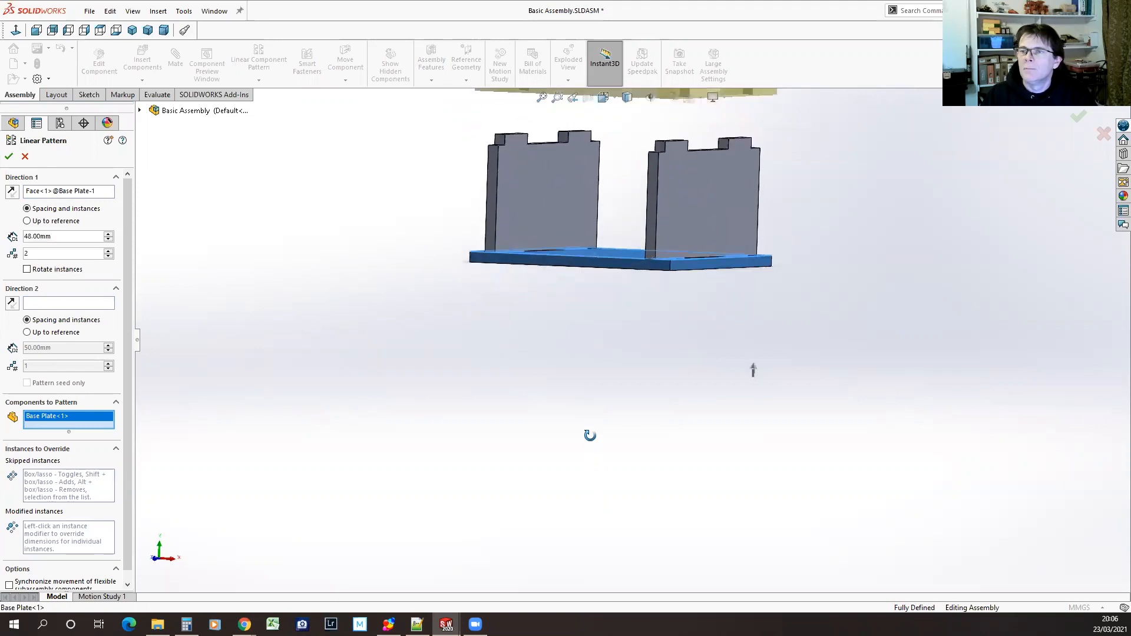
scroll(678, 255, down, 3)
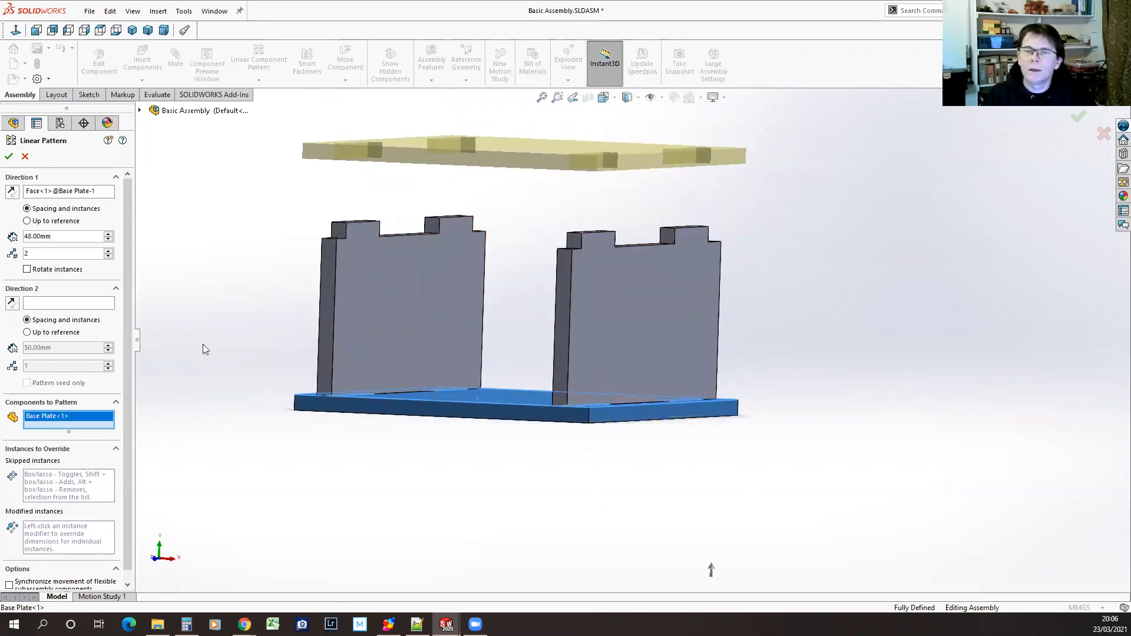
Try a 32 mm spacing for the base plate pattern, correct it to 33 mm, and create the pattern
text(32)
key(Return)
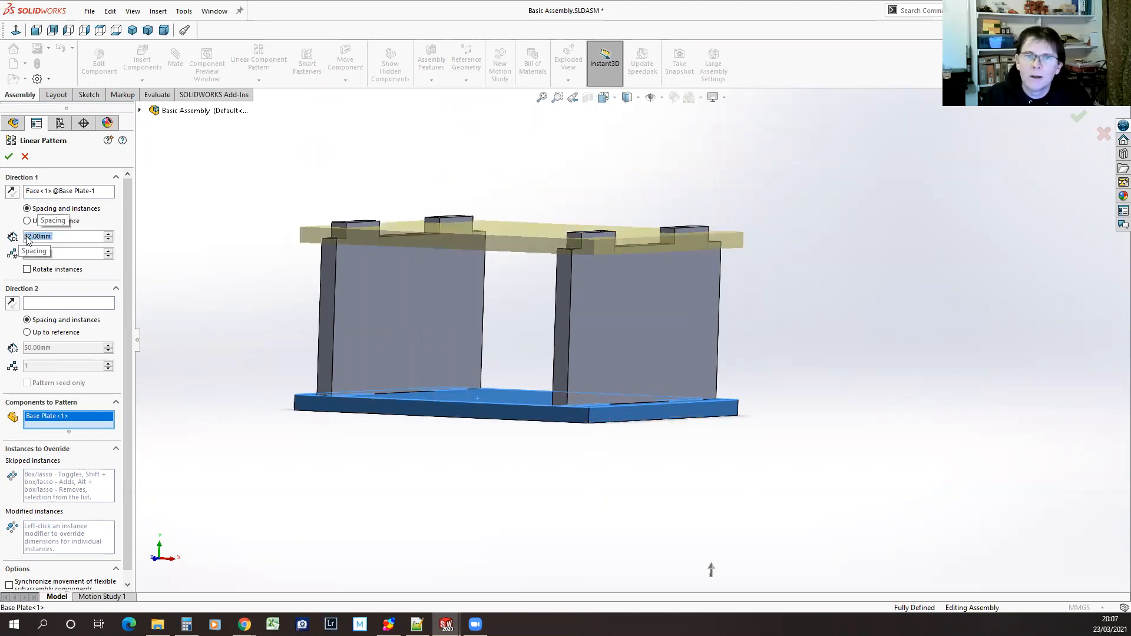
click(30, 236)
key(BackSpace)
text(3)
key(Return)
mouse_move(515, 450)
middle_down()
mouse_move(508, 457)
mouse_move(525, 418)
mouse_move(505, 464)
middle_up()
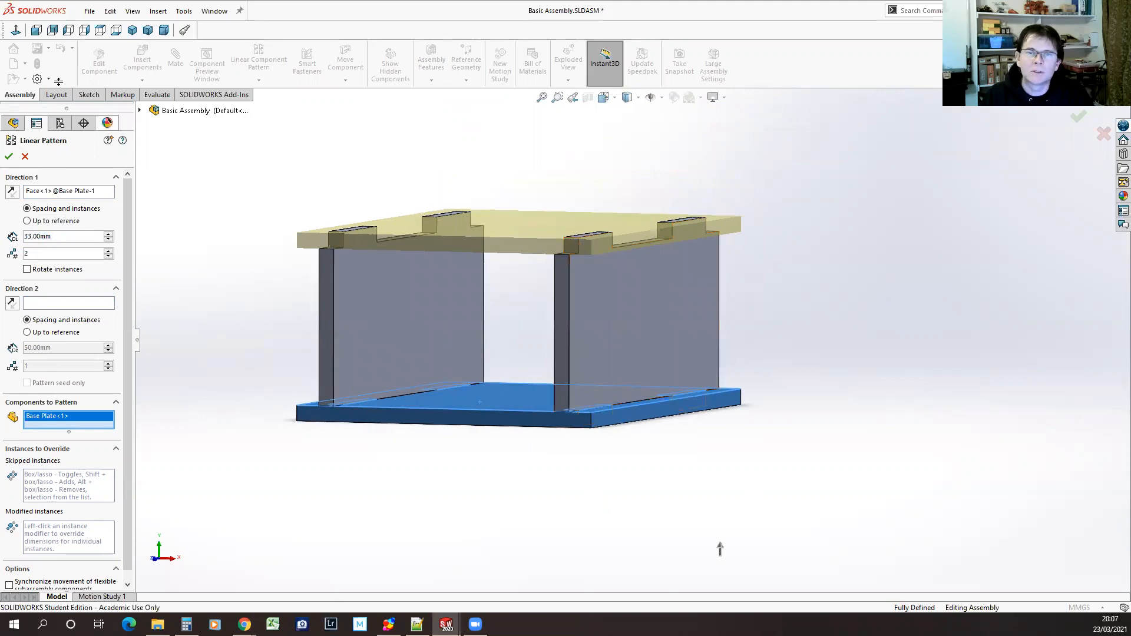
click(9, 156)
middle_drag(394, 460, 417, 538)
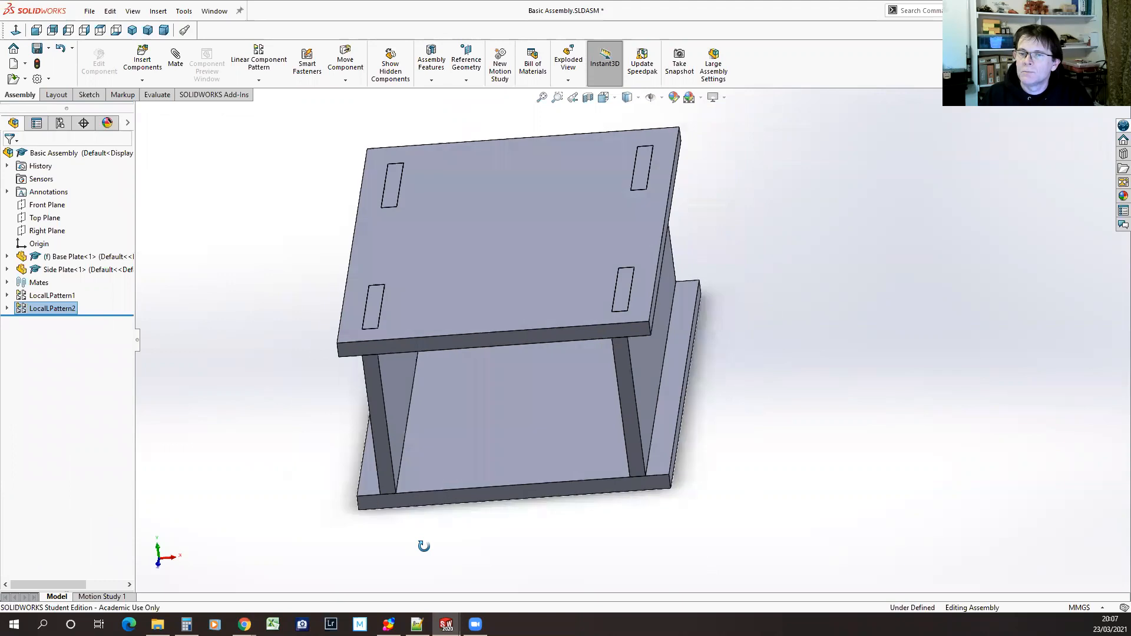
Save the Basic Assembly and inspect the finished box from above and from the side
click(38, 48)
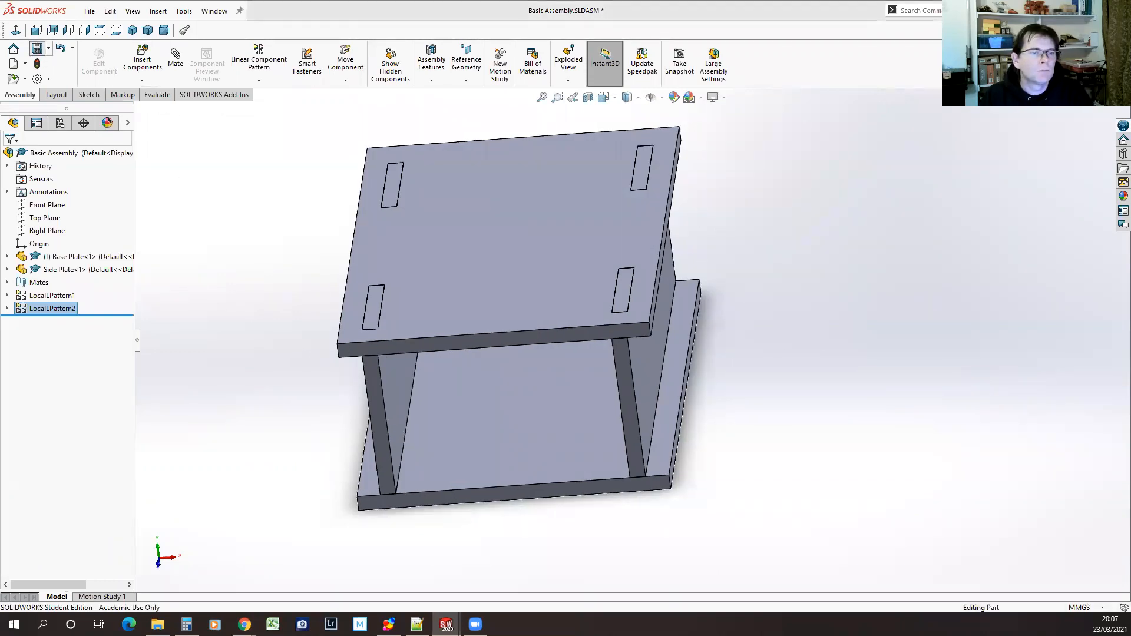
scroll(521, 216, down, 1)
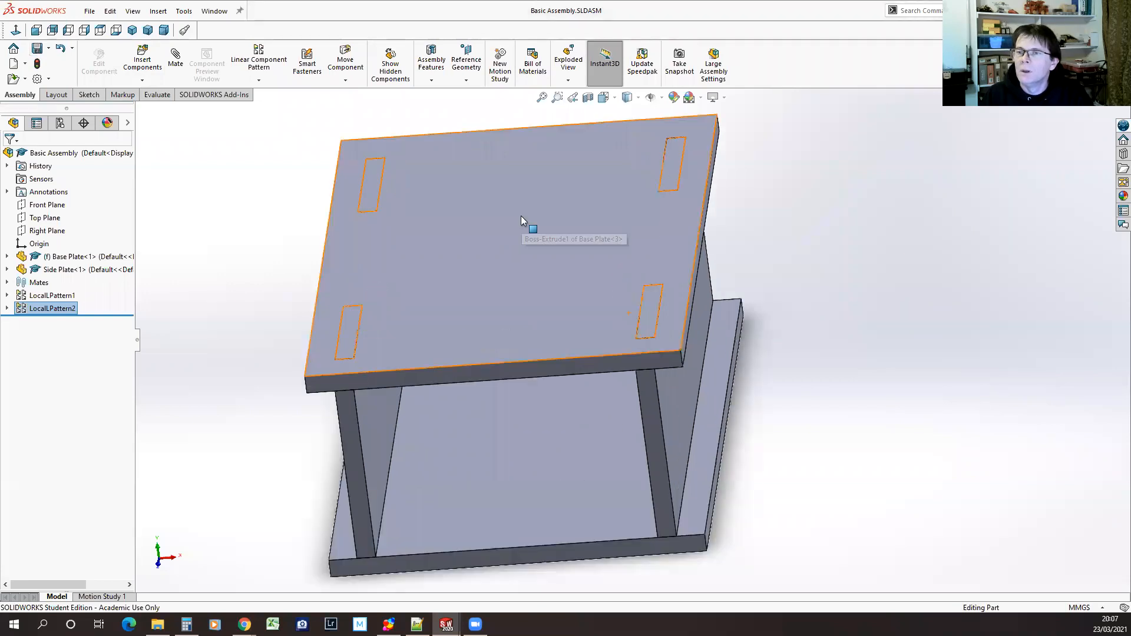
scroll(521, 216, up, 3)
middle_drag(859, 449, 793, 488)
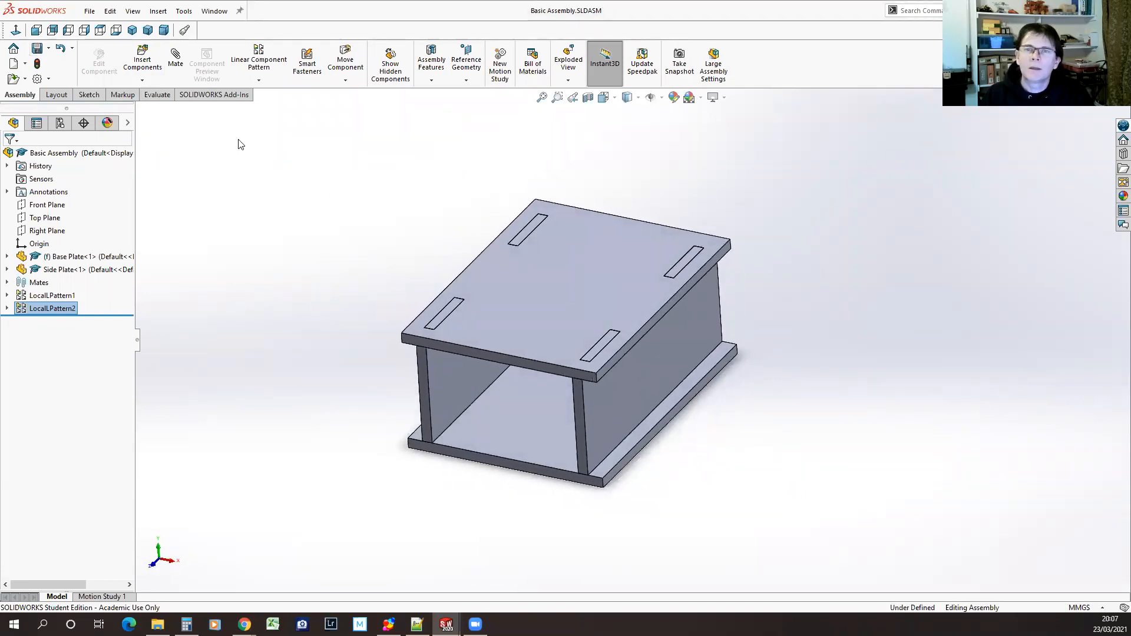
Open the existing My Parts drawing from the CAD Club Session 1 folder and close it again
click(89, 11)
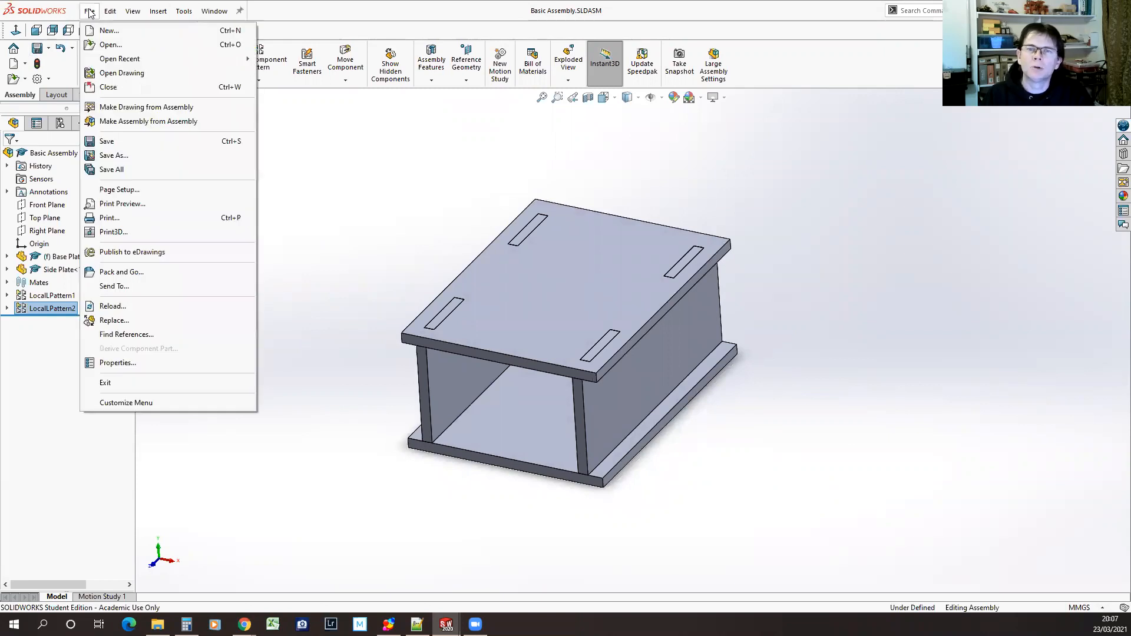
click(130, 73)
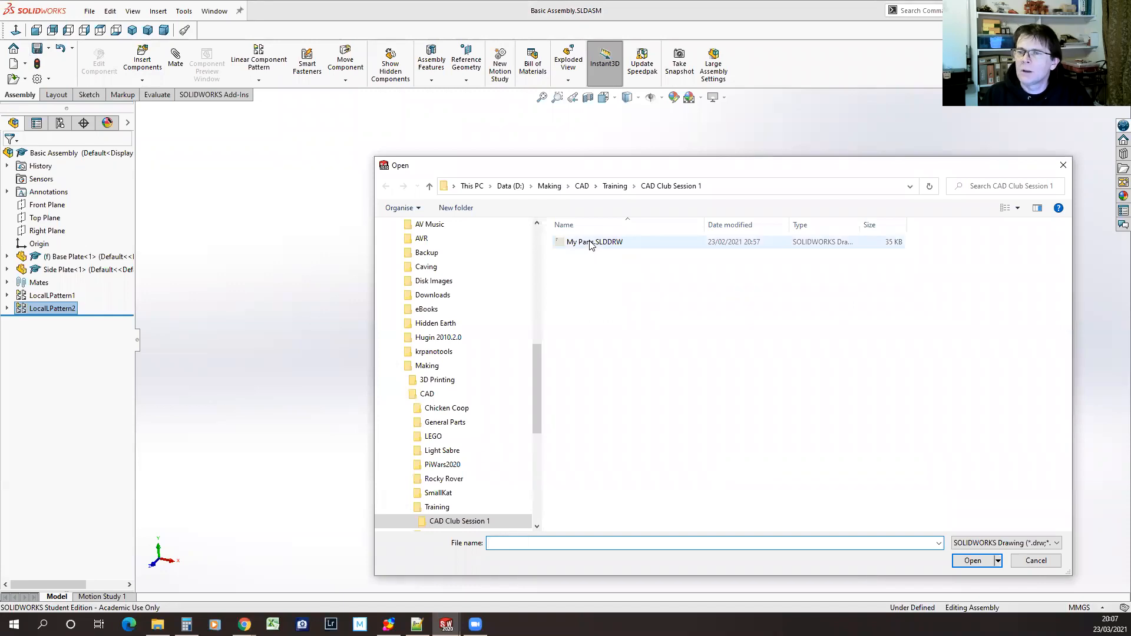
click(590, 243)
click(969, 560)
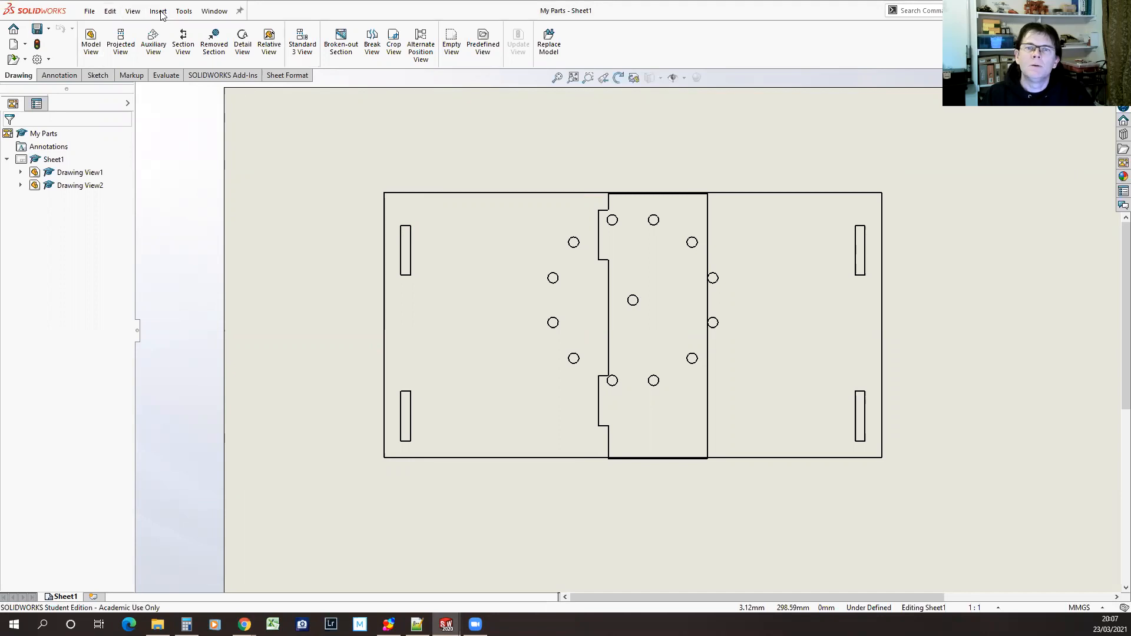
click(219, 11)
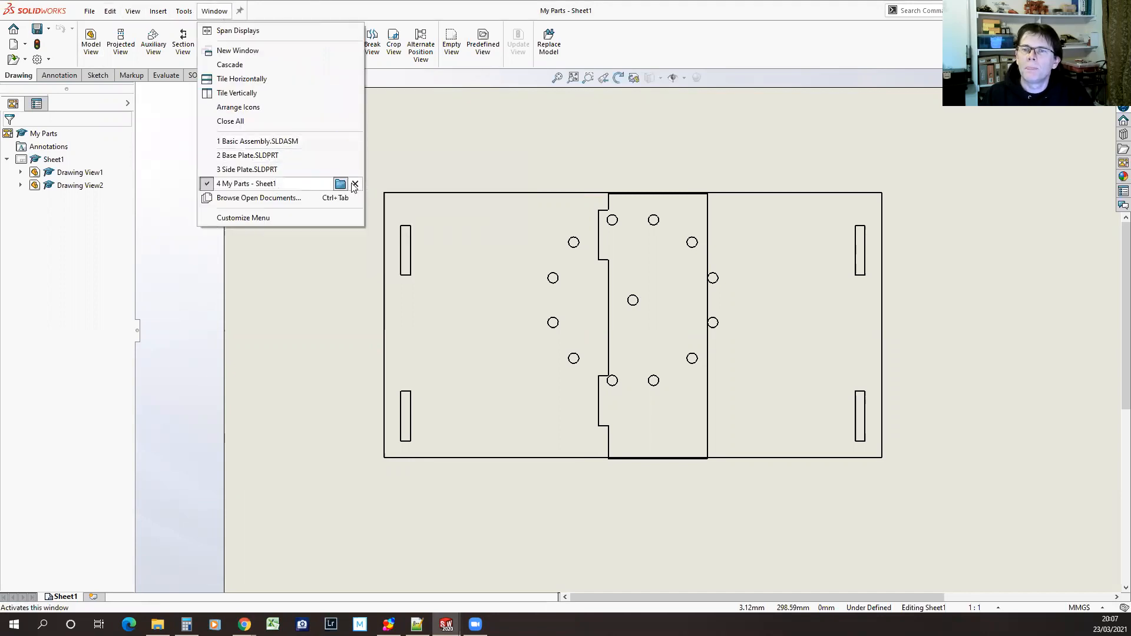
click(354, 185)
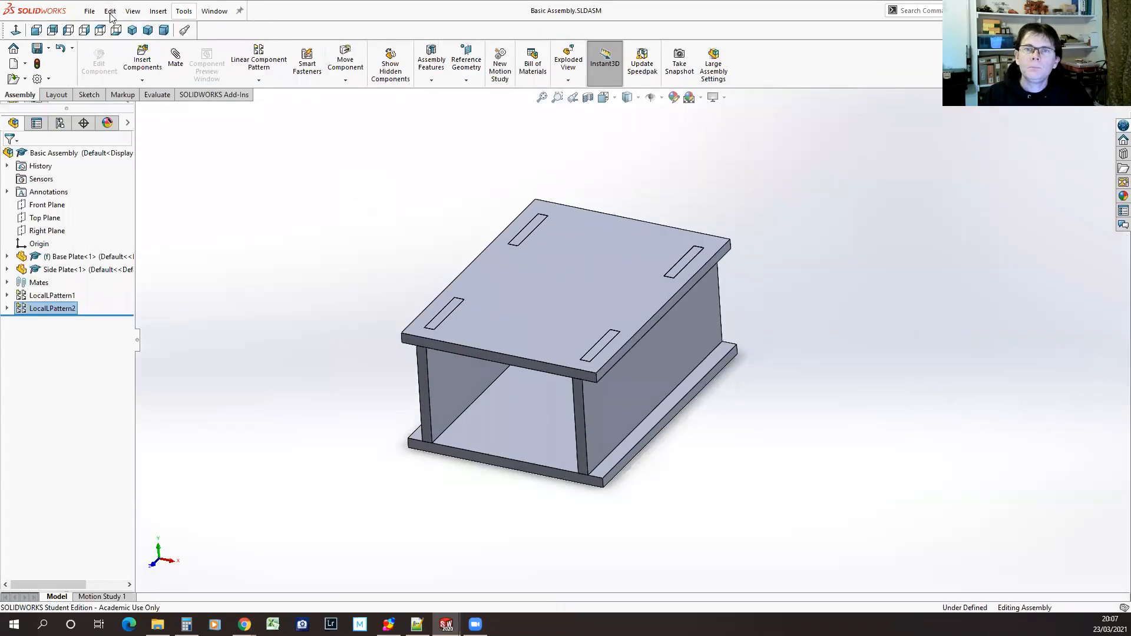
Create a new drawing on an A4 (ISO) sheet with the sheet format display turned off
click(90, 11)
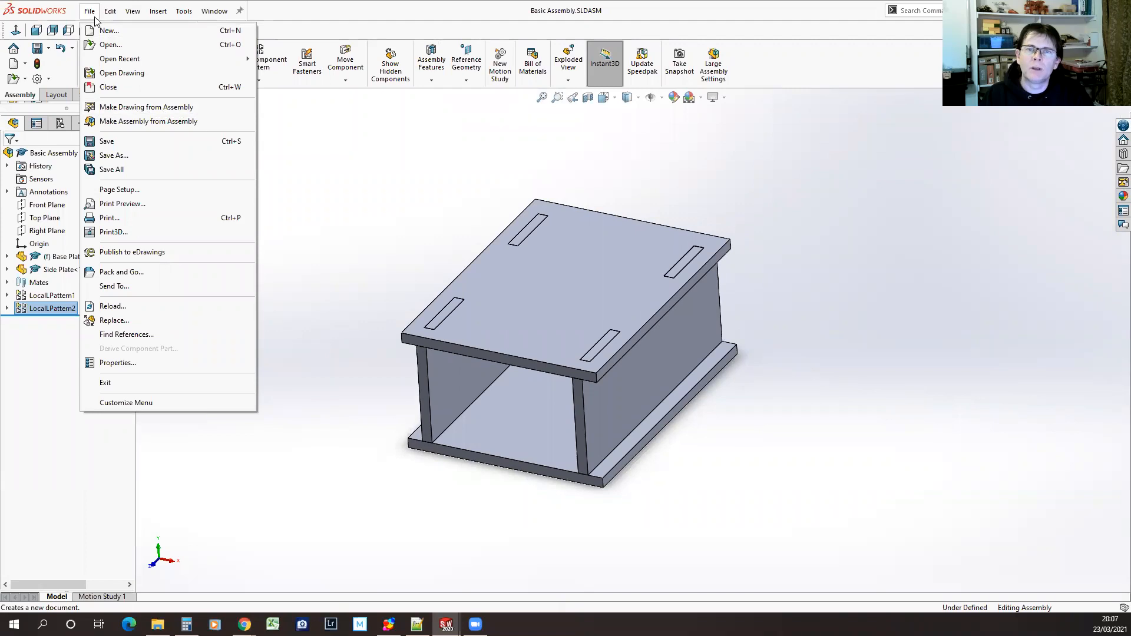
mouse_move(140, 56)
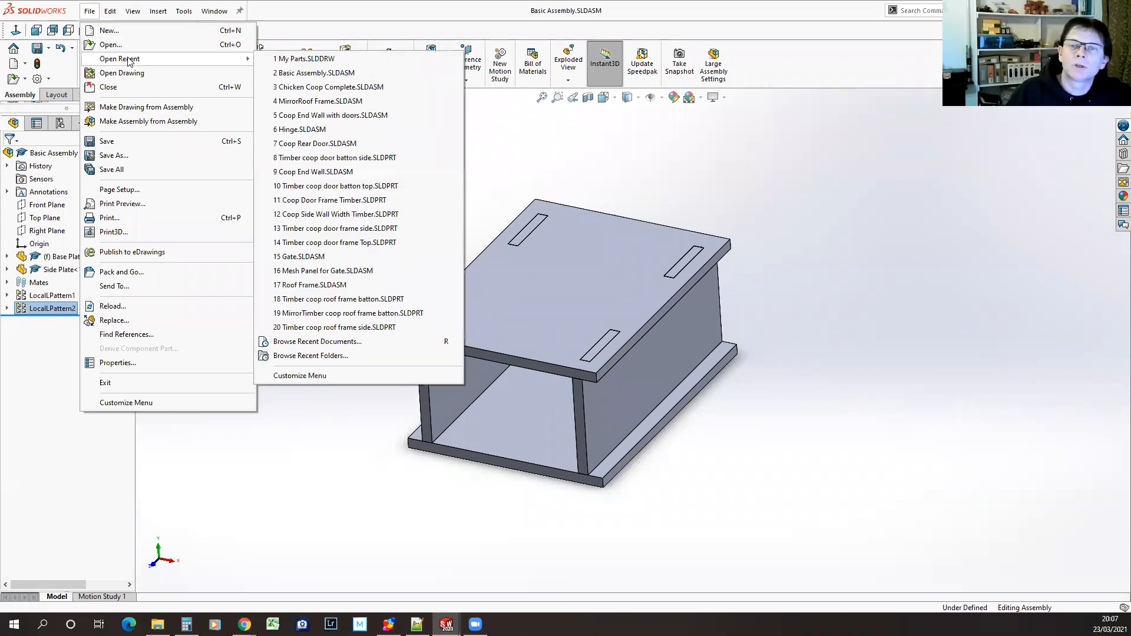
click(106, 30)
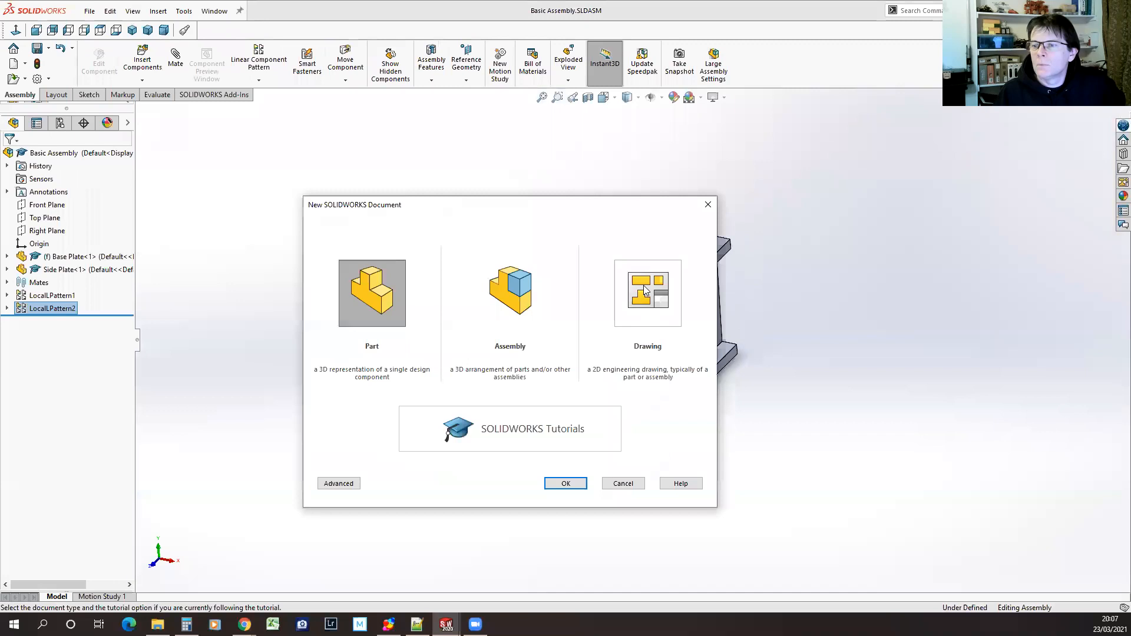
click(646, 288)
click(562, 484)
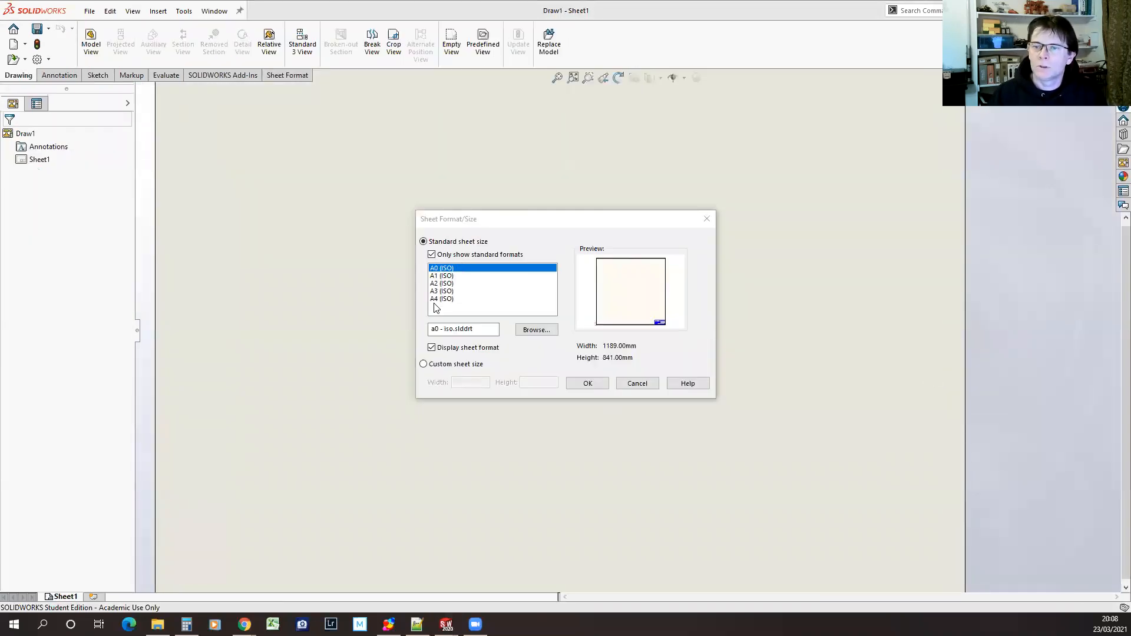
click(438, 299)
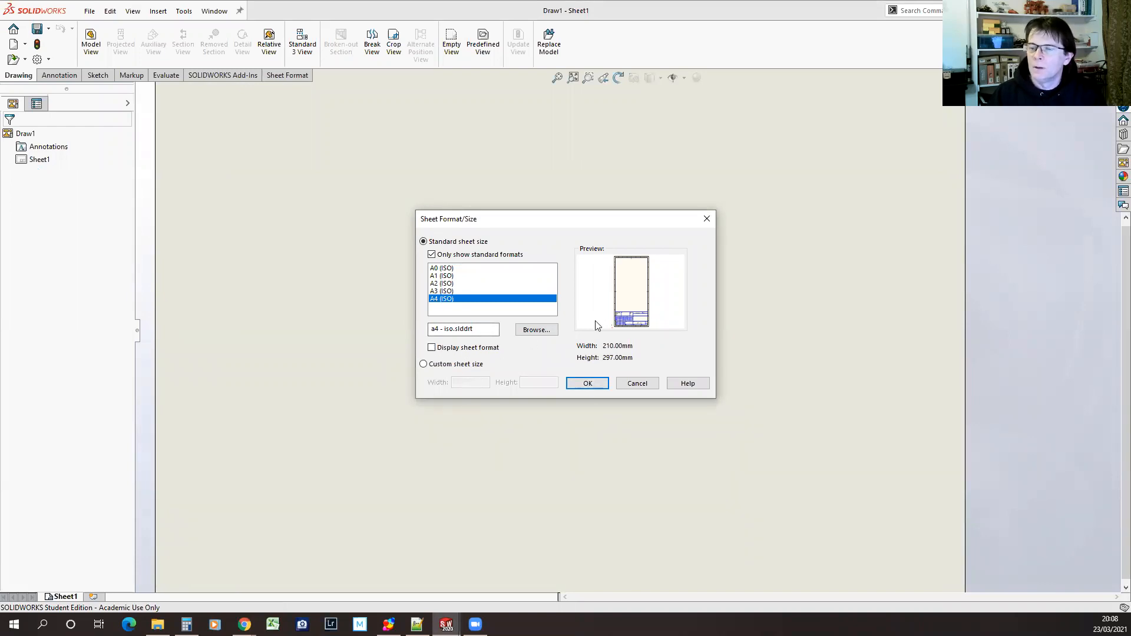
click(594, 386)
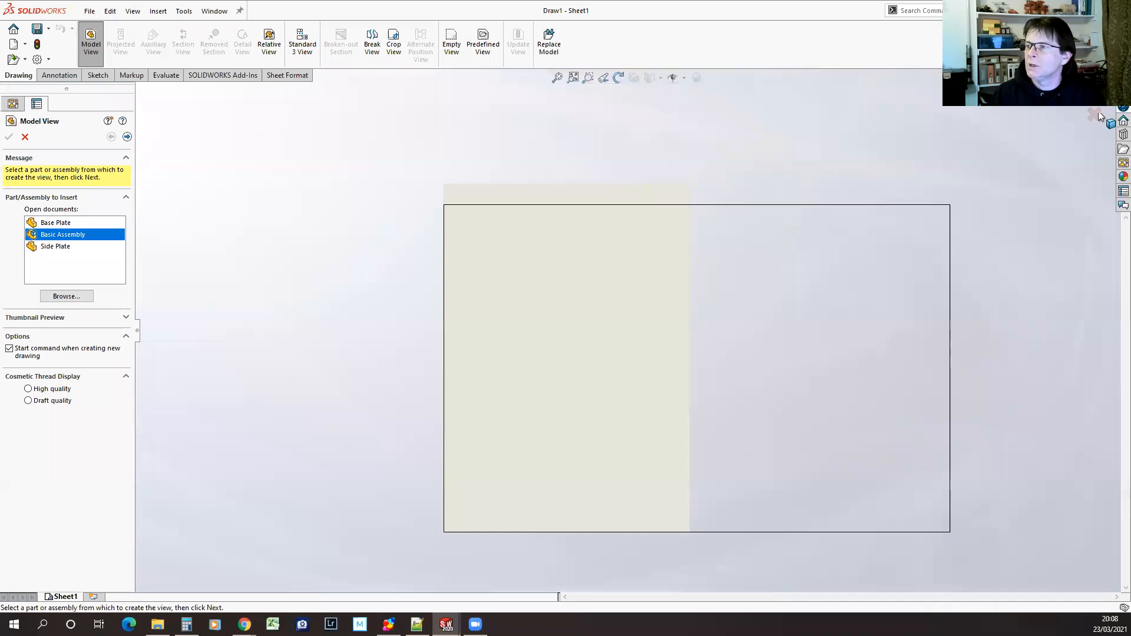
Place the Top view of Side Plate.SLDPRT near the sheet's upper-left corner without adding projected views
click(1118, 163)
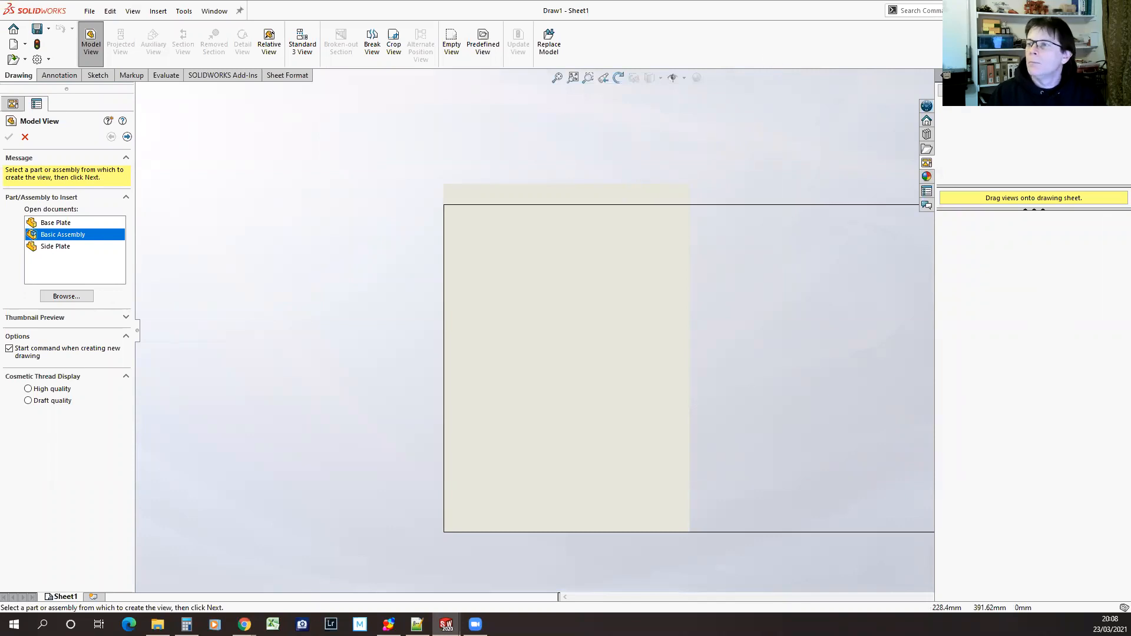
click(1004, 90)
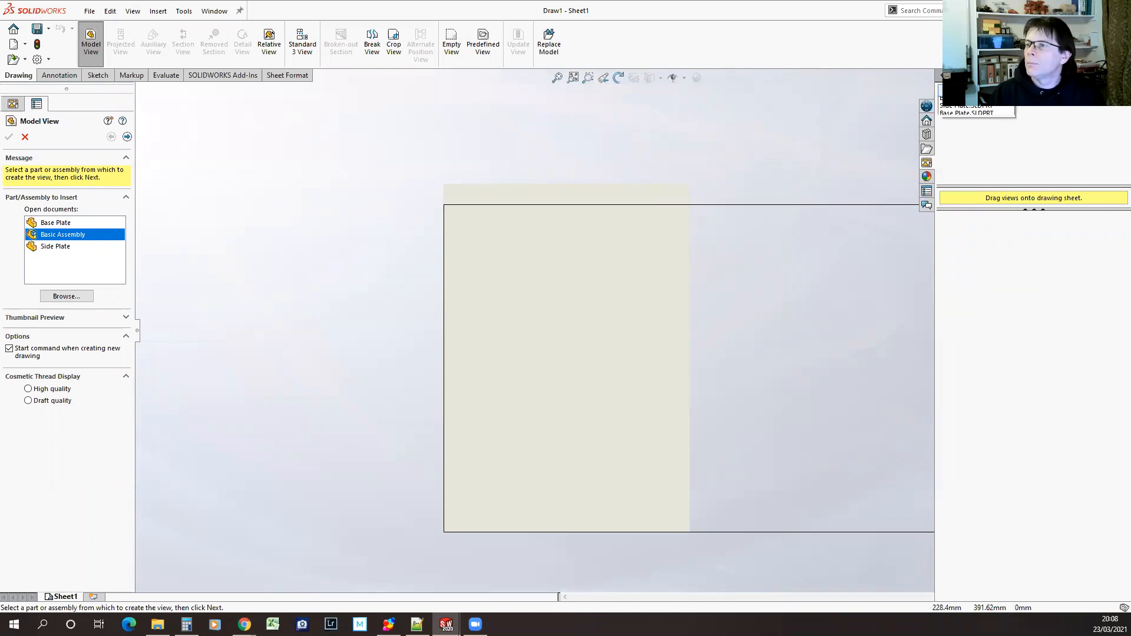
click(962, 111)
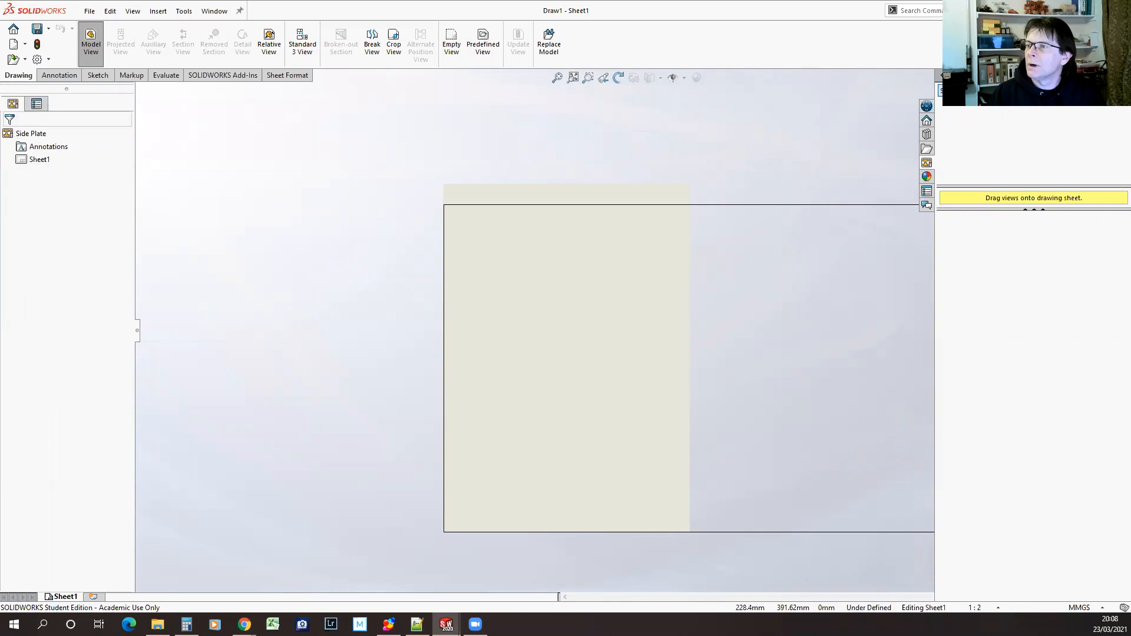
drag(968, 234, 497, 152)
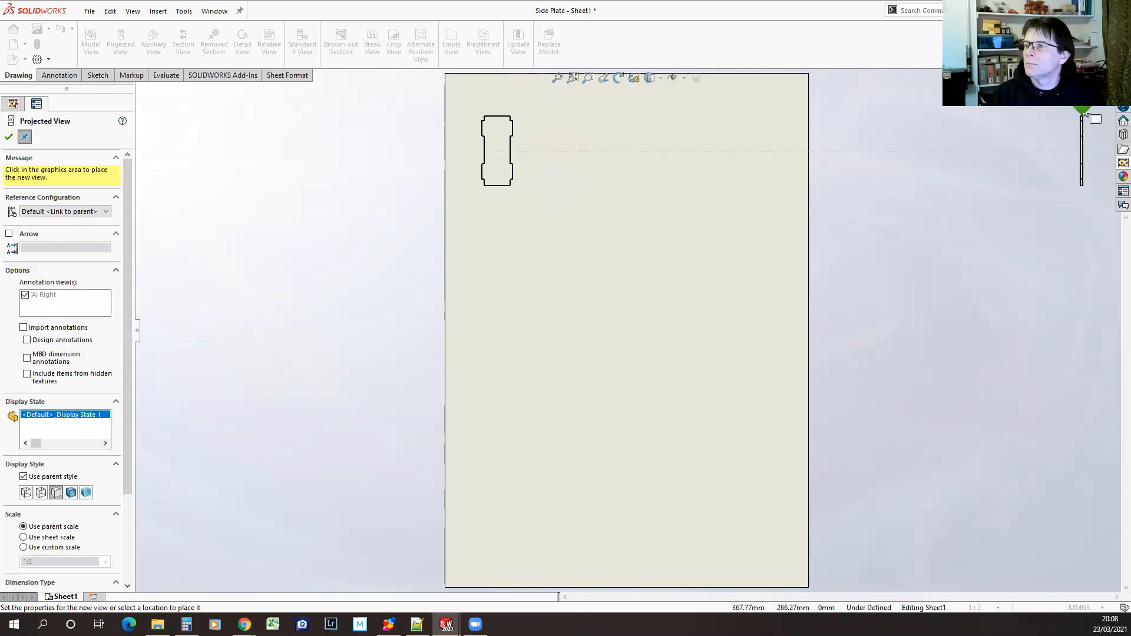
key(Escape)
Place the Top view of Base Plate.SLDPRT beside the side plate view on the sheet without adding projected views
click(1122, 163)
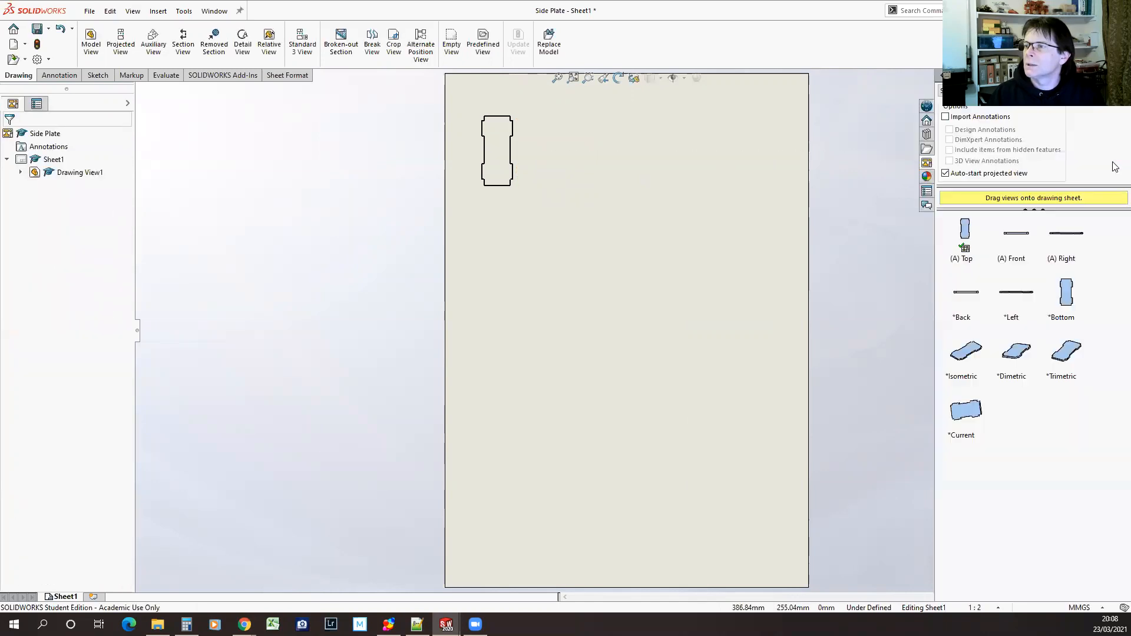
click(966, 92)
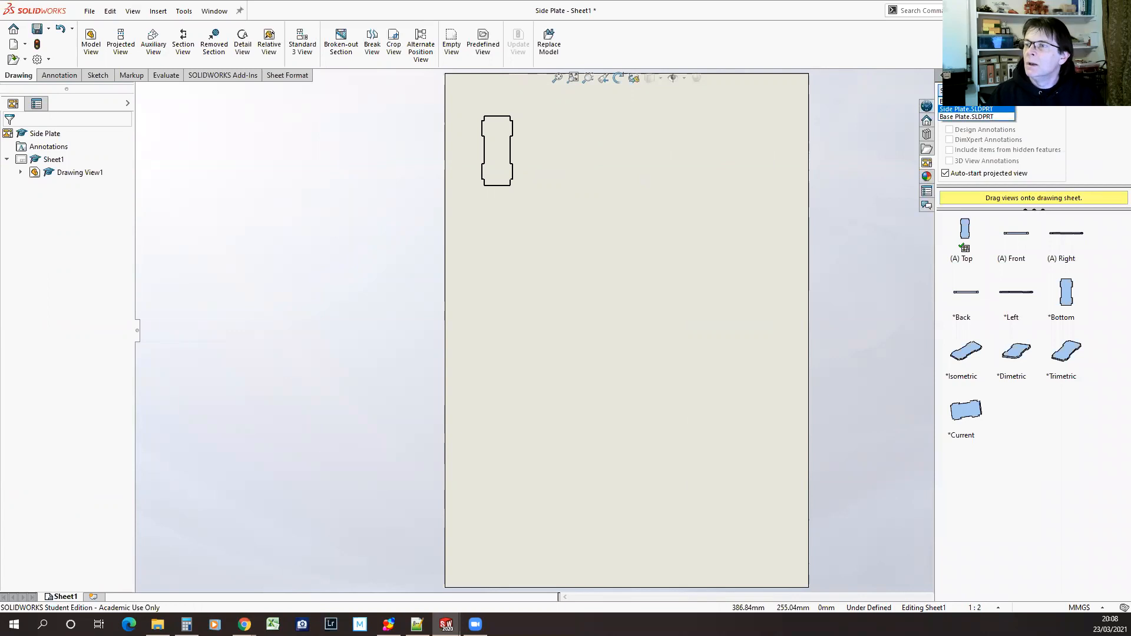
click(978, 117)
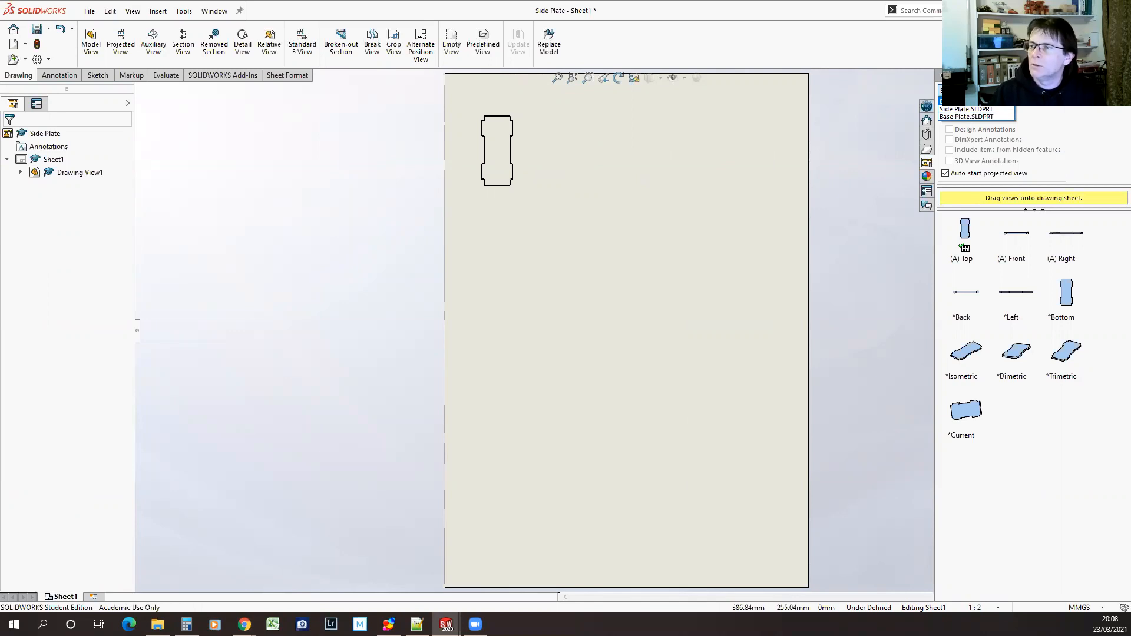
click(964, 117)
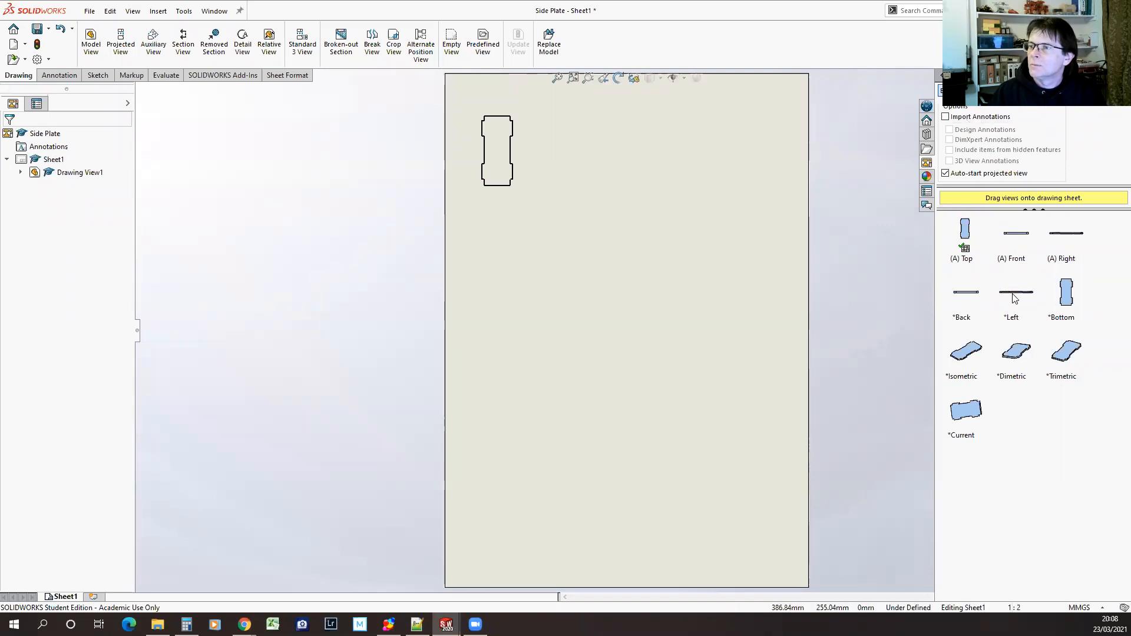
click(967, 237)
mouse_move(967, 237)
mouse_down()
mouse_move(527, 140)
mouse_move(595, 142)
mouse_move(550, 140)
mouse_up()
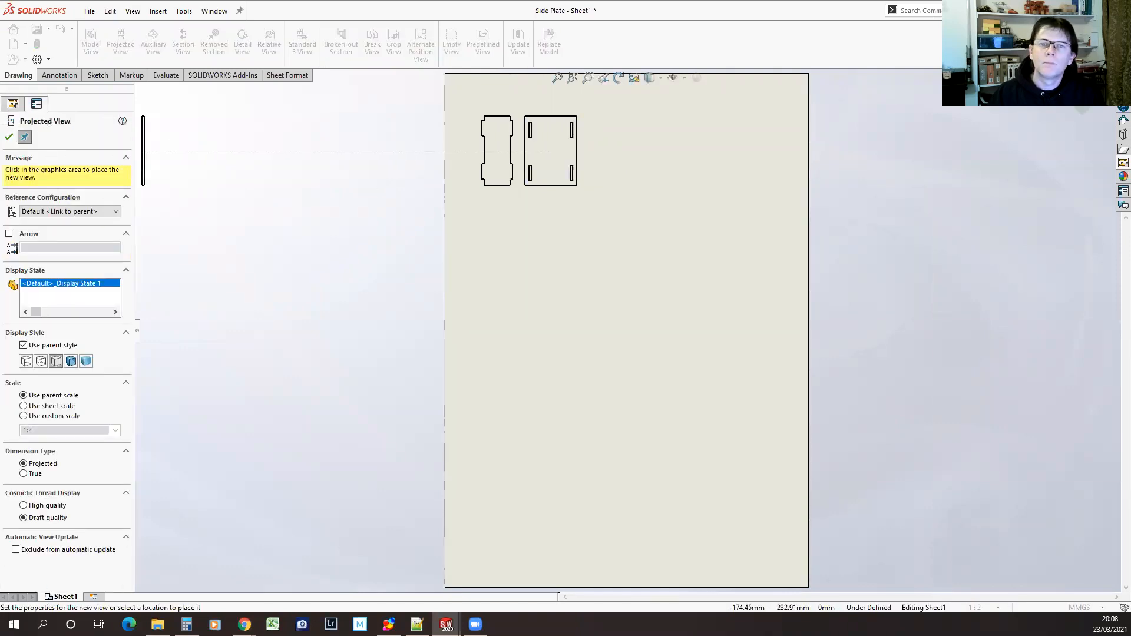
click(9, 137)
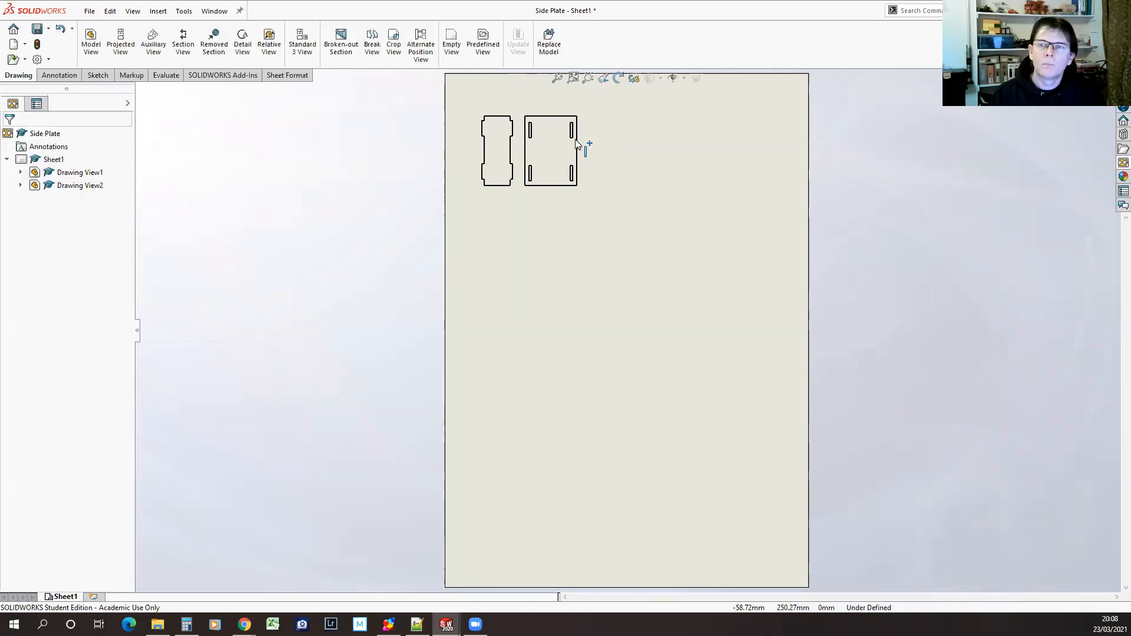
Save the drawing as My Parts.SLDDRW in the CAD Club Session 1 folder, updating the views and replacing the existing file
scroll(556, 144, up, 3)
scroll(628, 314, down, 3)
scroll(642, 318, down, 5)
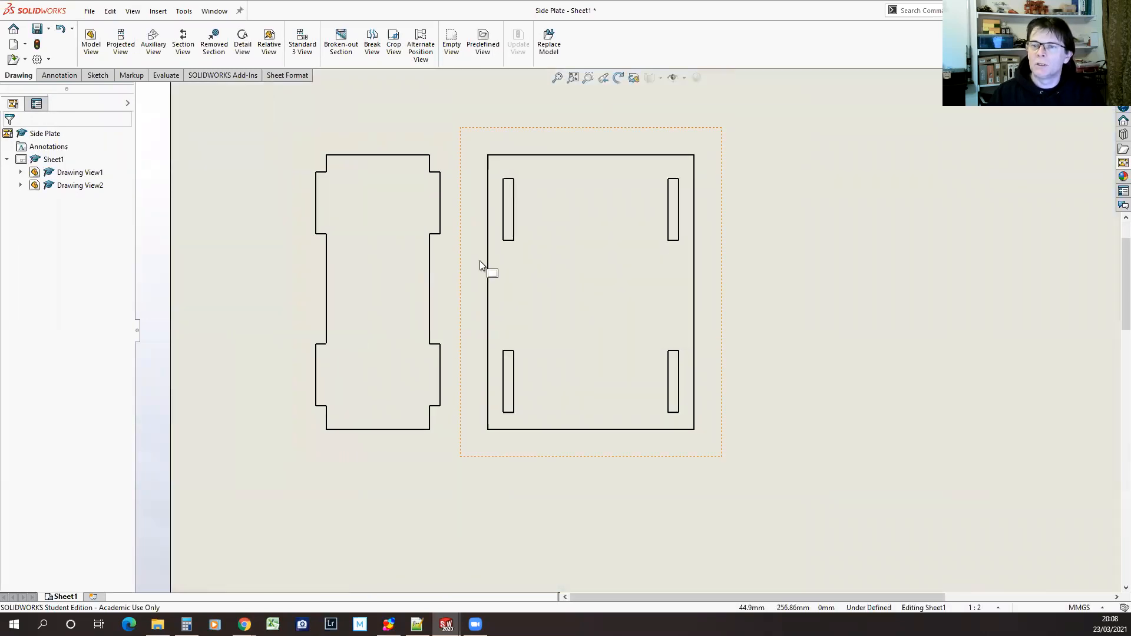
scroll(479, 262, down, 1)
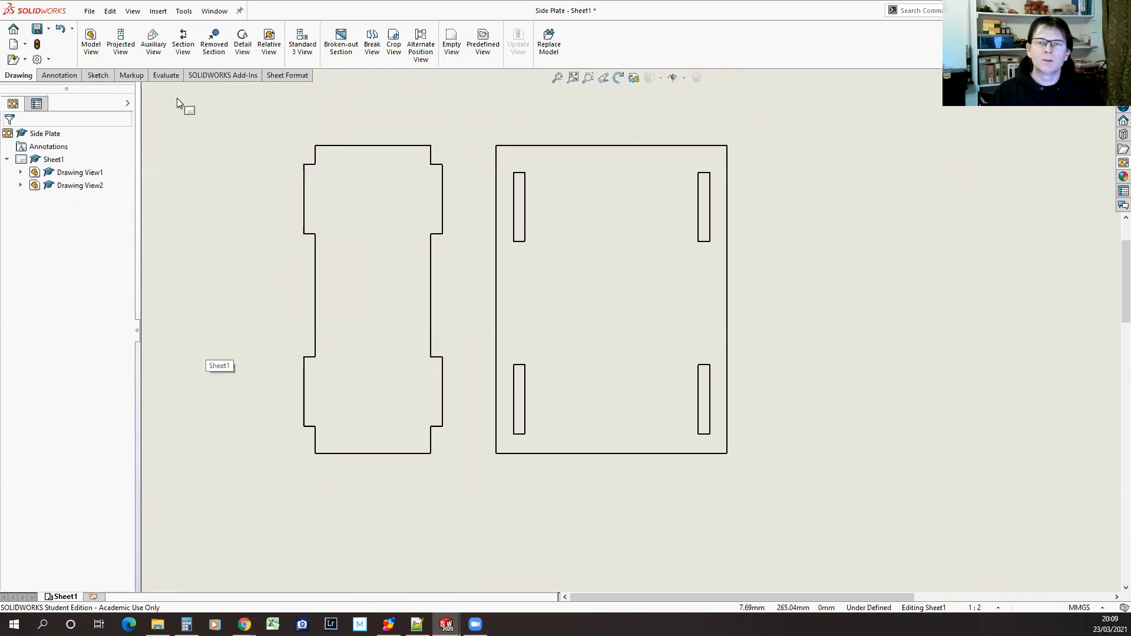
click(37, 28)
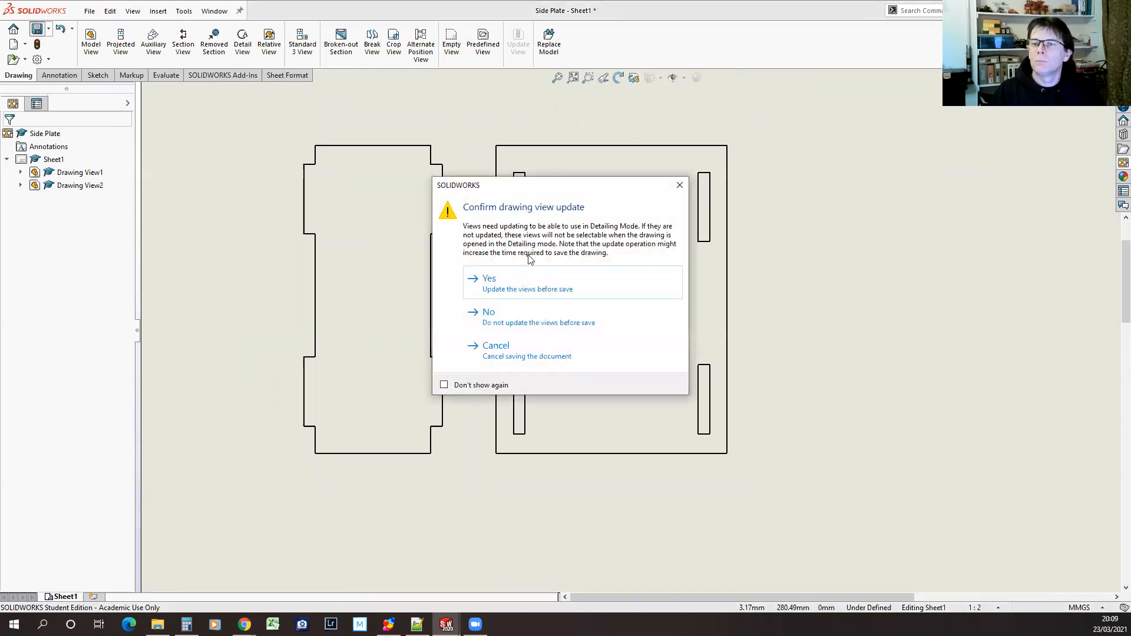
click(521, 282)
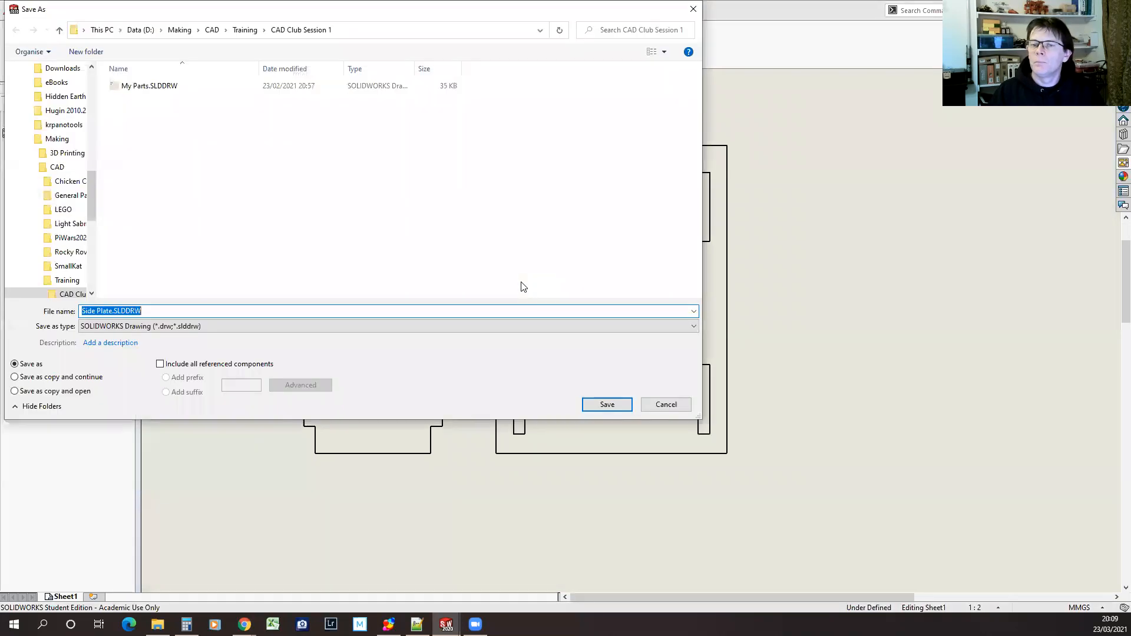
click(147, 88)
click(605, 404)
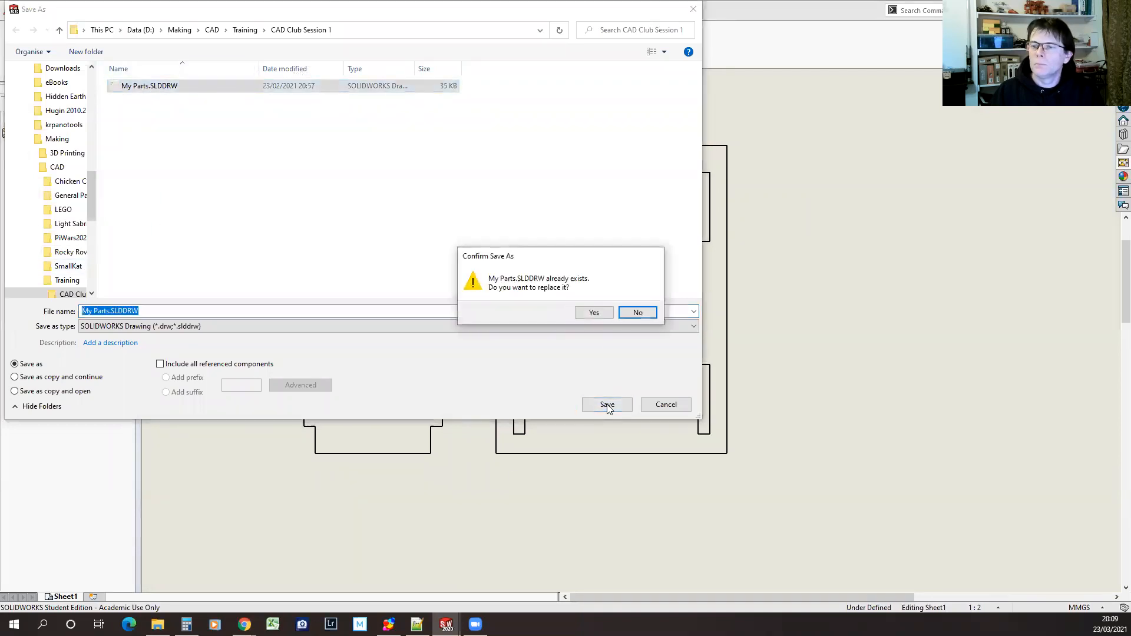
click(594, 312)
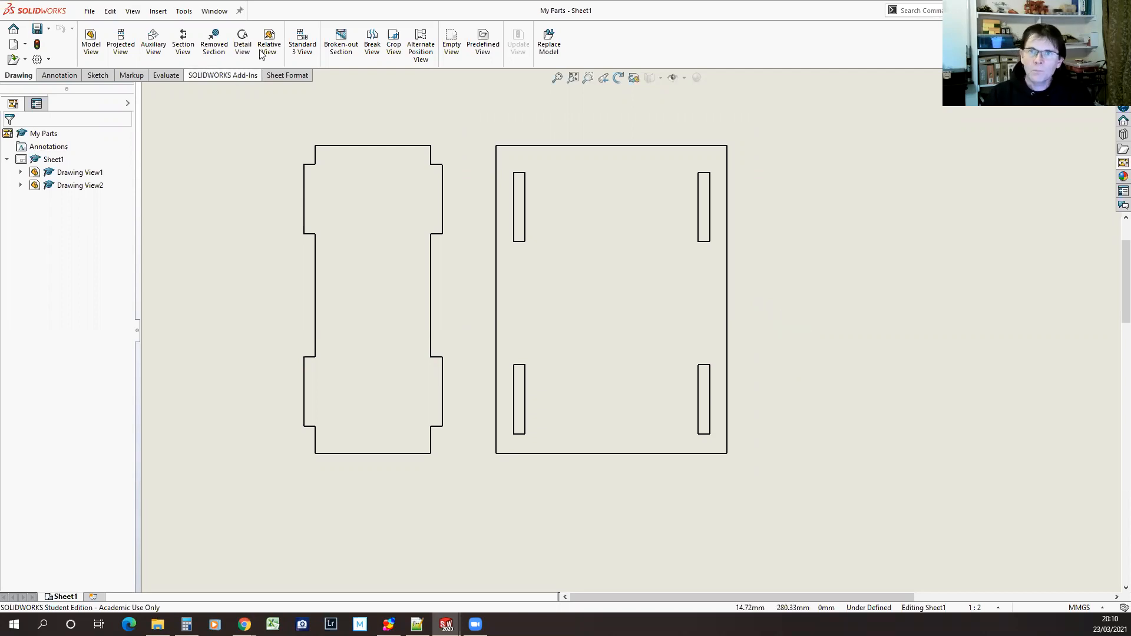
Switch to Base Plate.SLDPRT and examine the dimensions of the plate extrusion and of the slot sketch
click(217, 12)
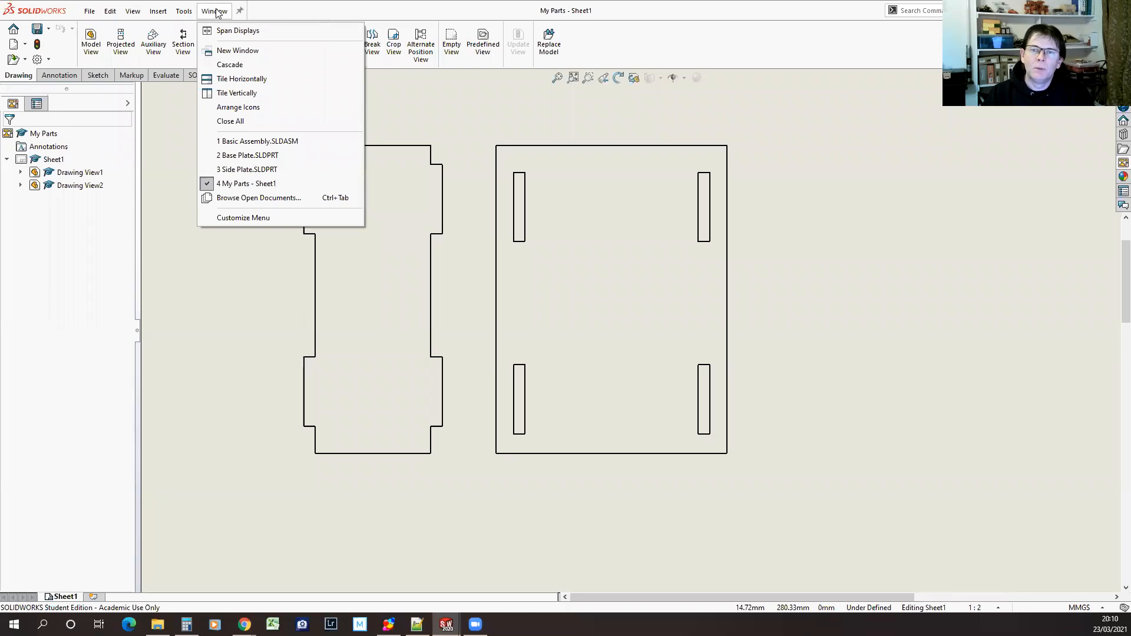
mouse_move(245, 171)
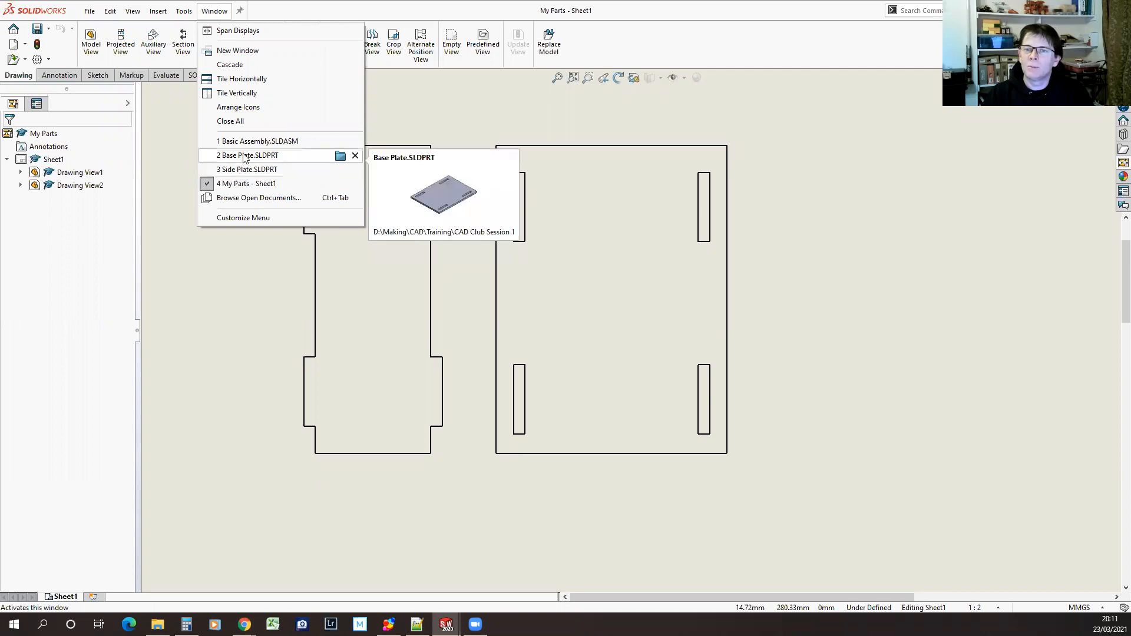
click(244, 155)
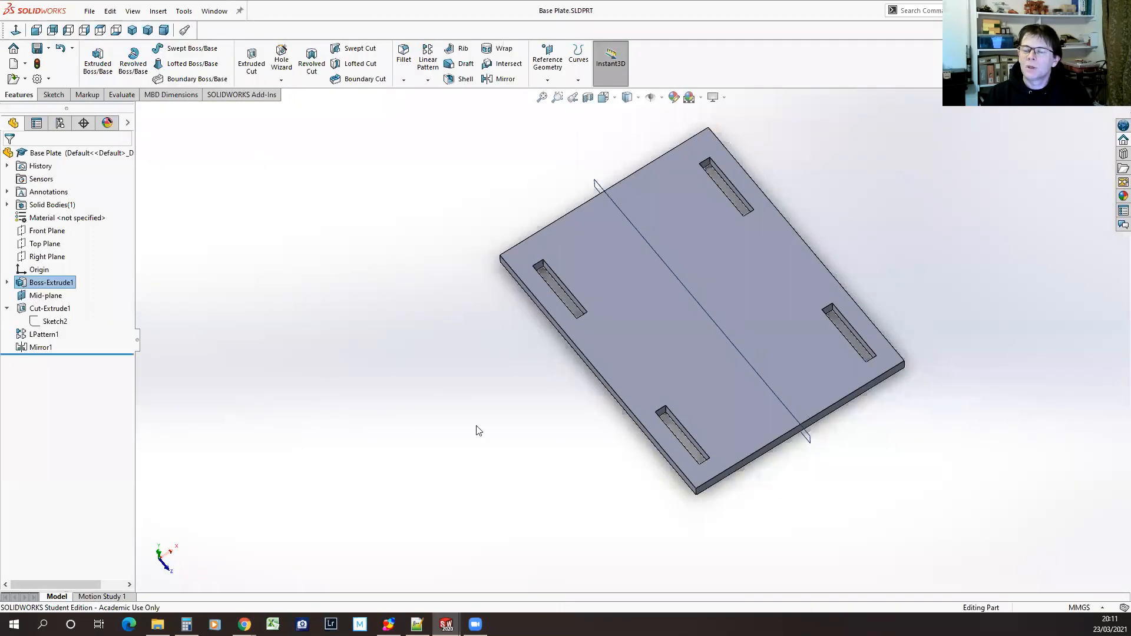
middle_drag(532, 475, 523, 396)
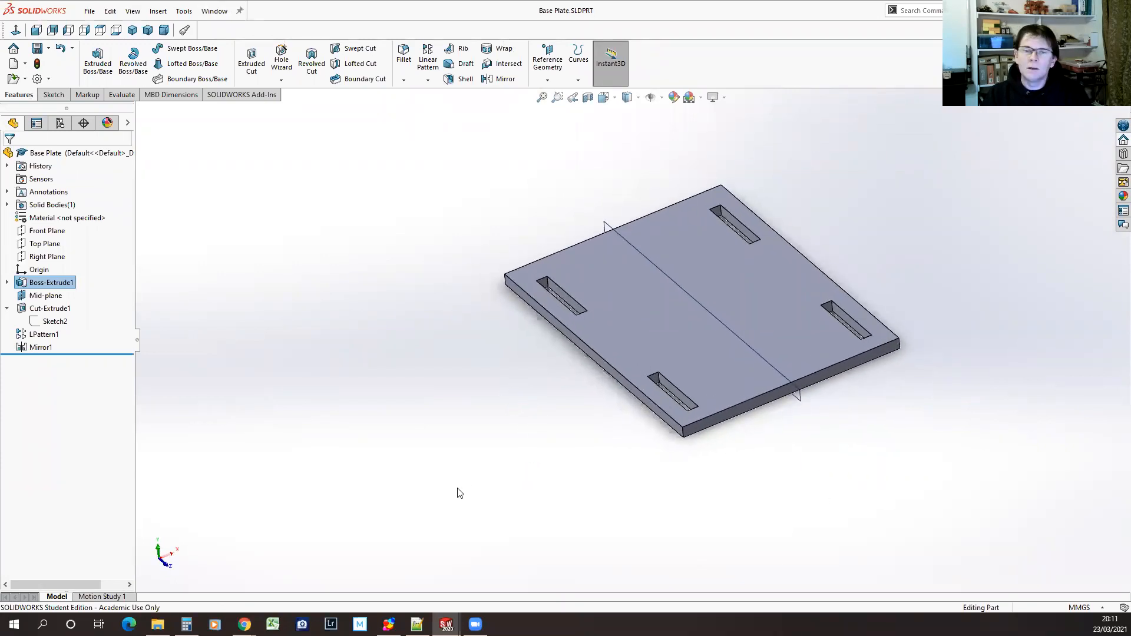
click(29, 283)
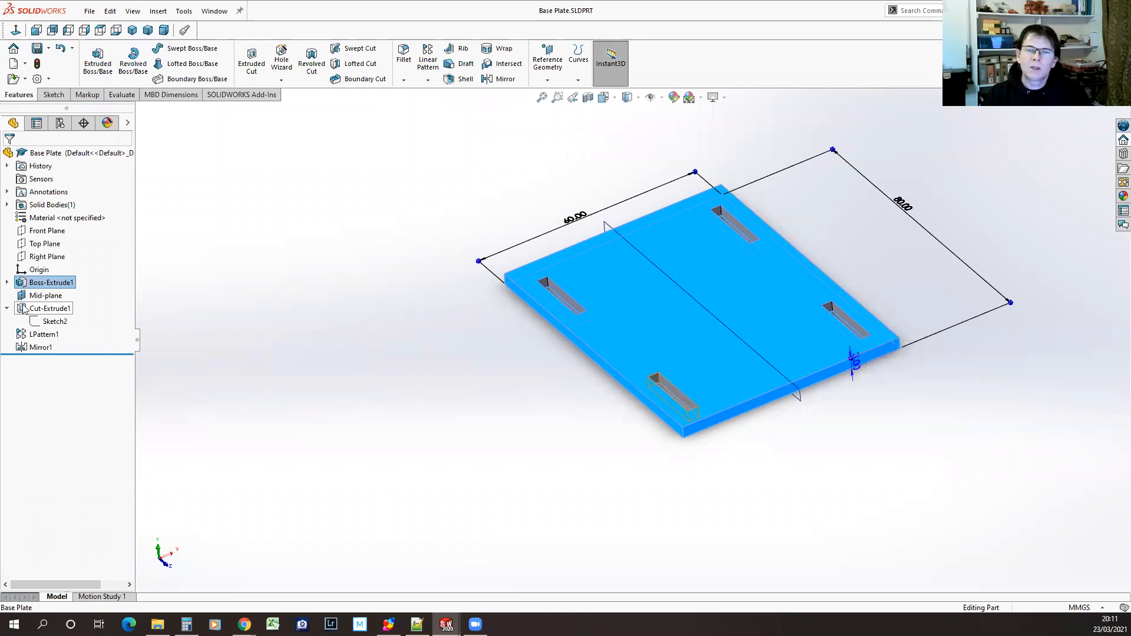
click(36, 323)
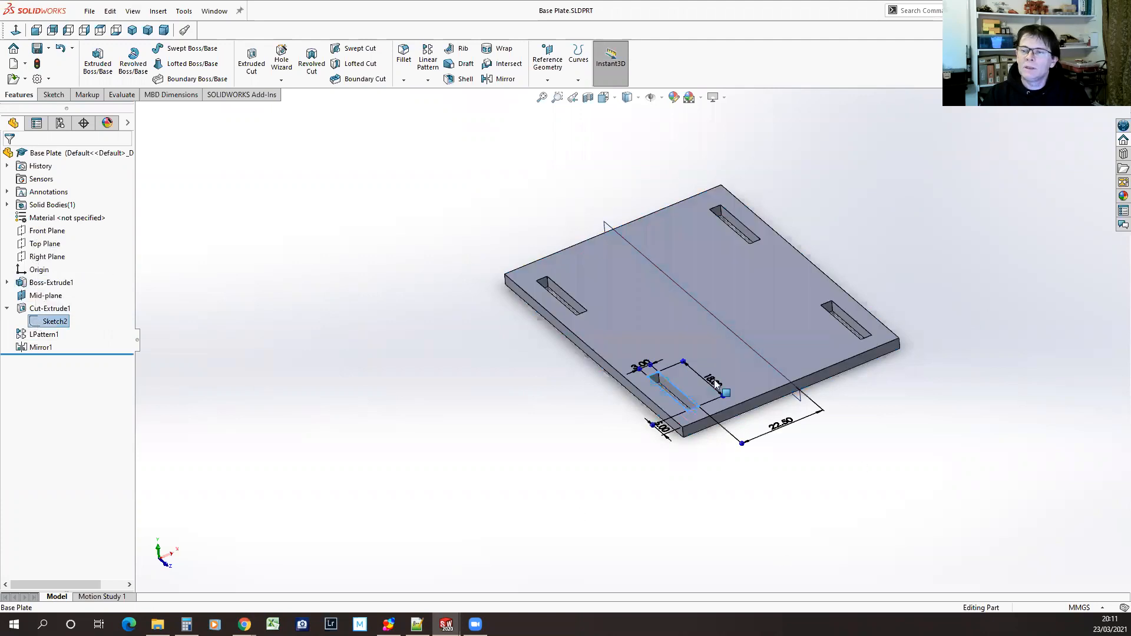
scroll(669, 387, down, 5)
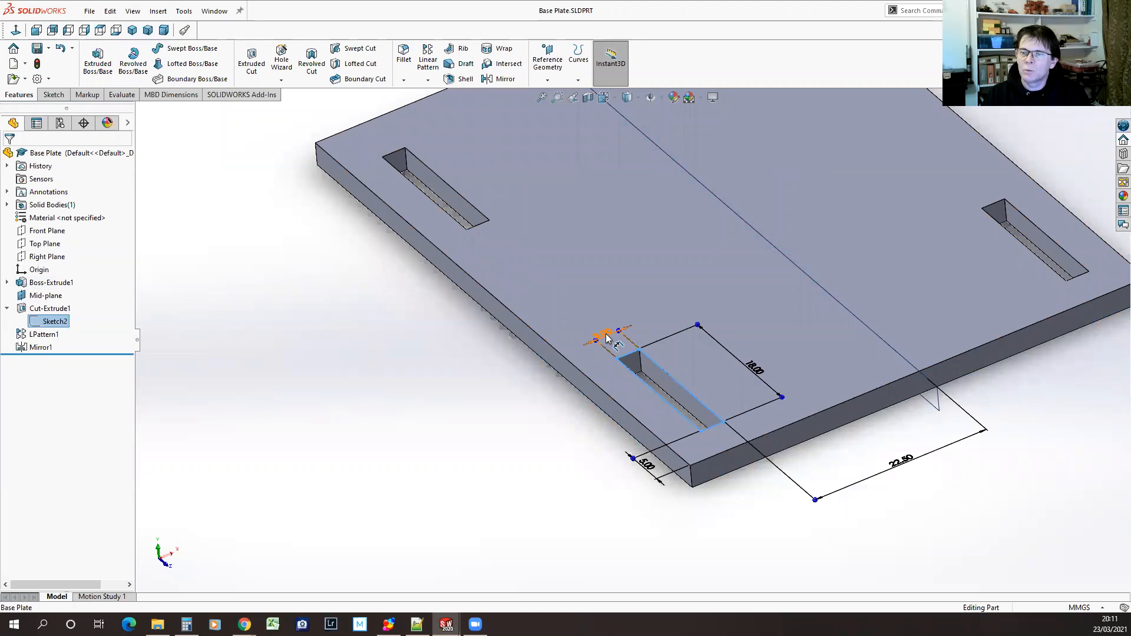
key(z)
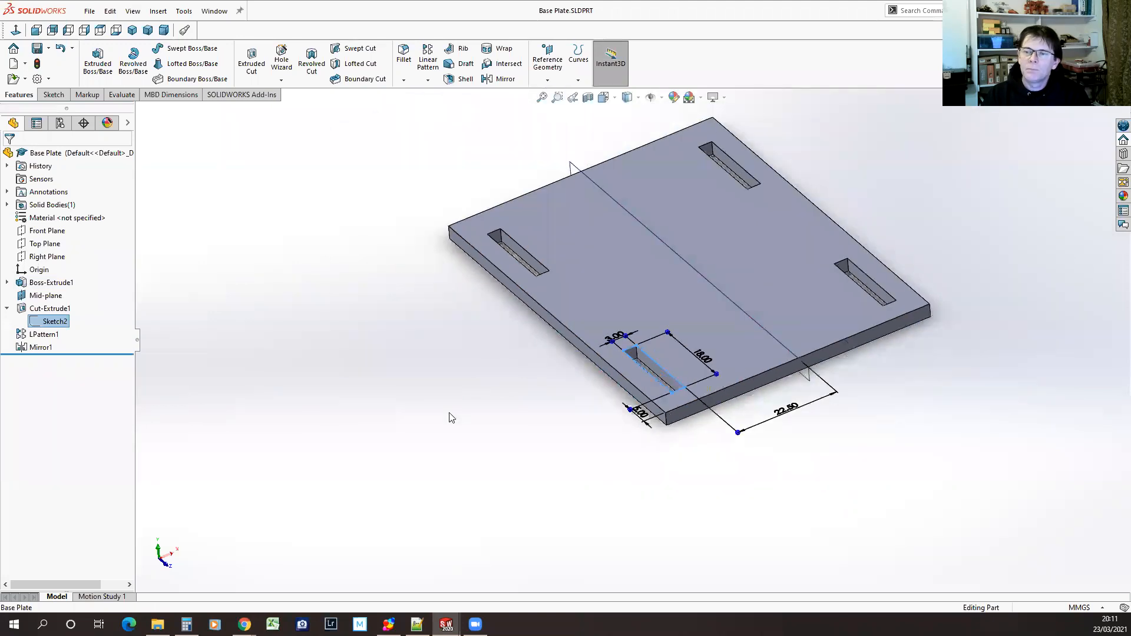
Switch to Side Plate.SLDPRT and examine the dimensions of the edge tab extrusion
click(214, 11)
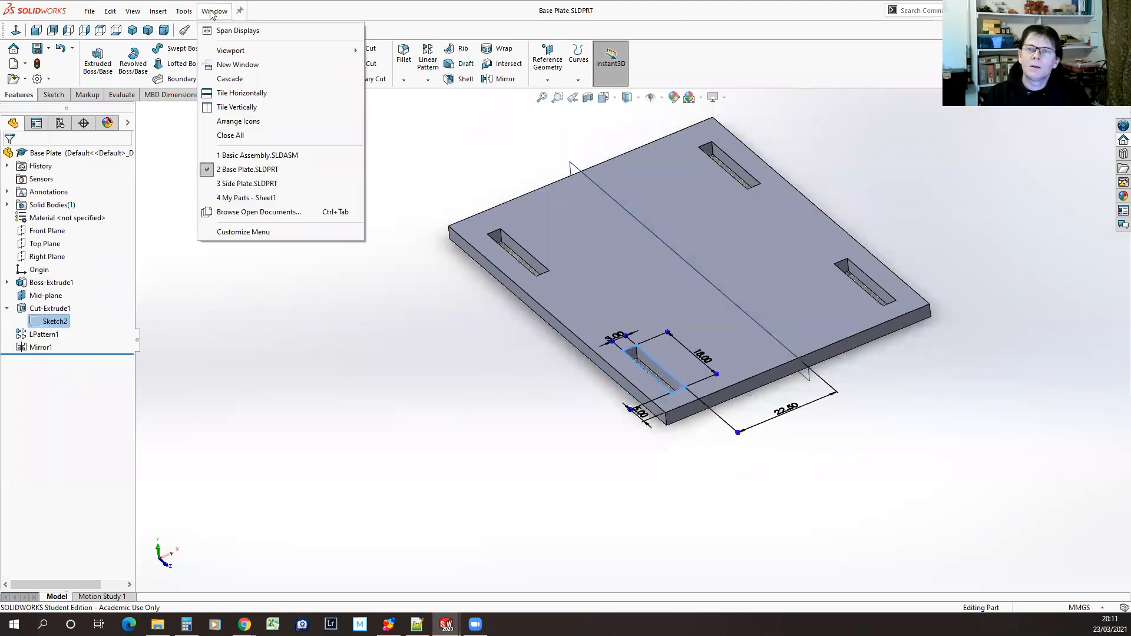
click(244, 184)
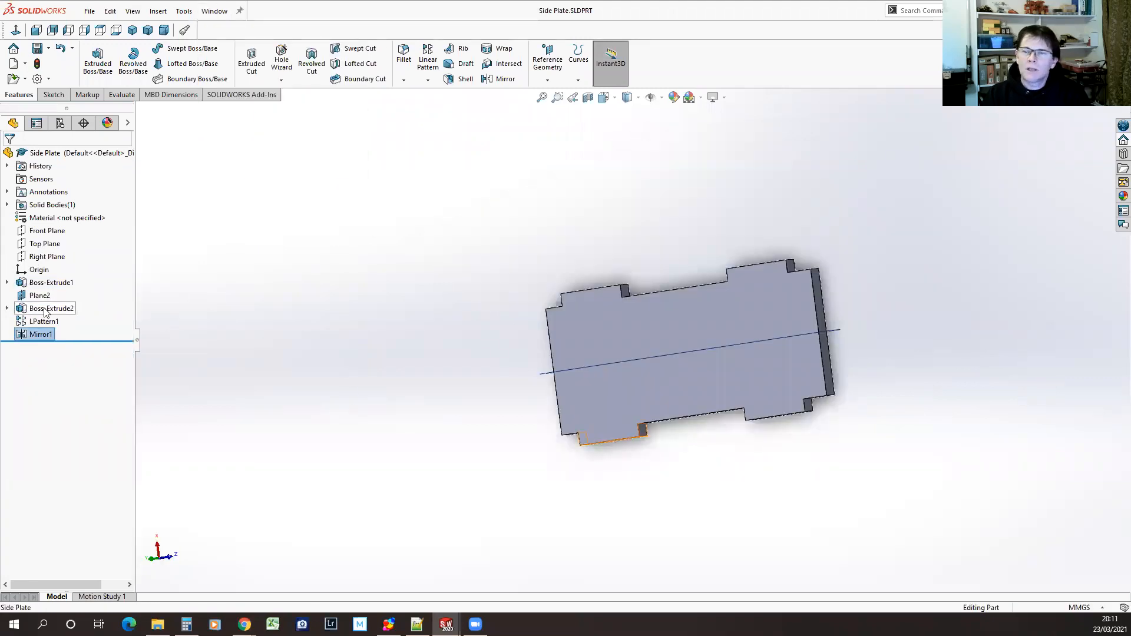
click(612, 436)
scroll(630, 429, down, 3)
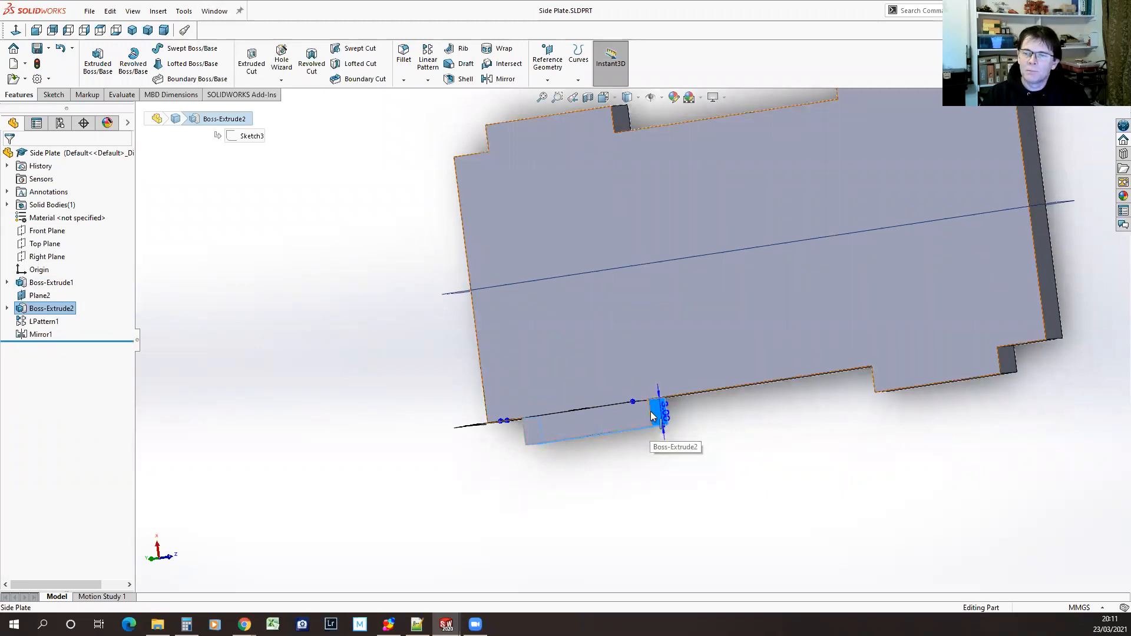
click(665, 415)
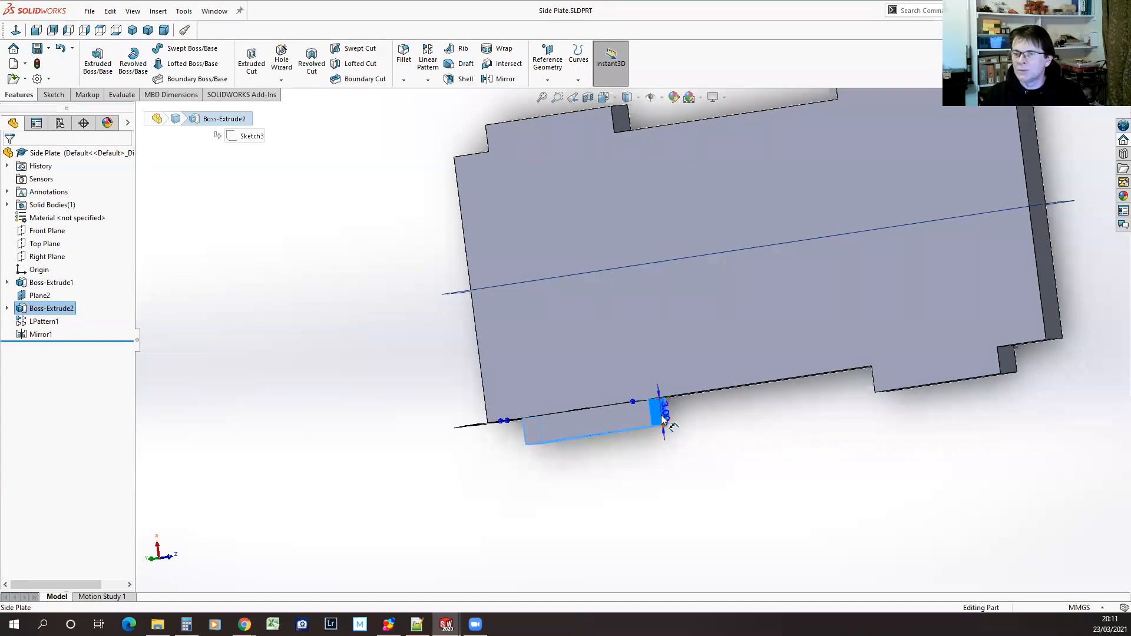
scroll(748, 419, up, 4)
middle_drag(977, 347, 977, 454)
middle_drag(661, 381, 656, 373)
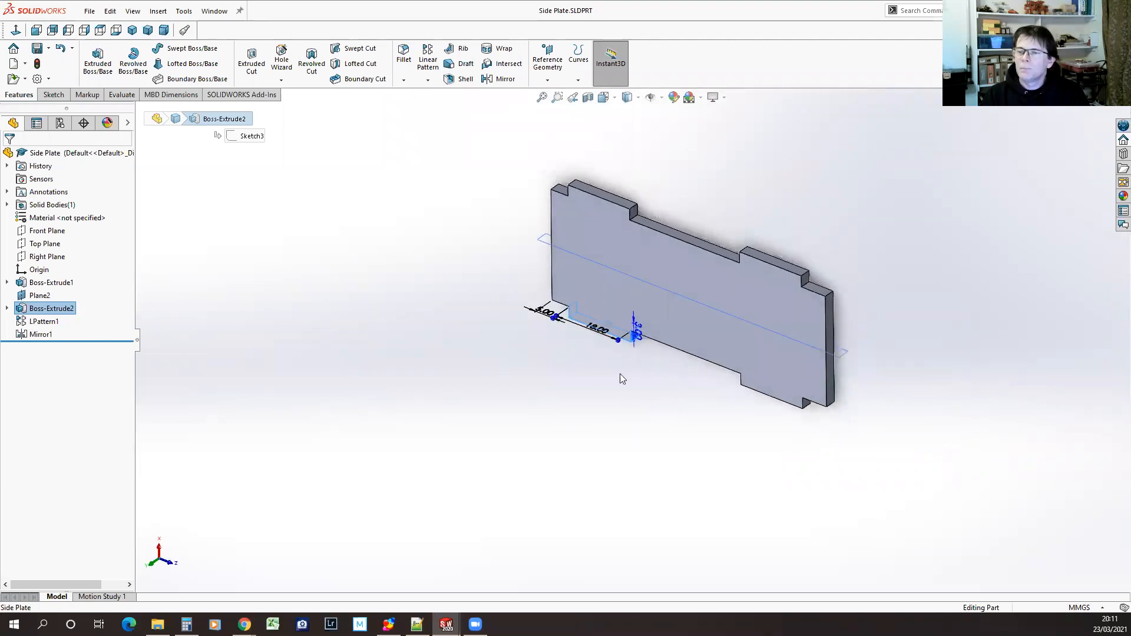
Return to Base Plate.SLDPRT and inspect its four slots from several angles
click(214, 11)
click(251, 169)
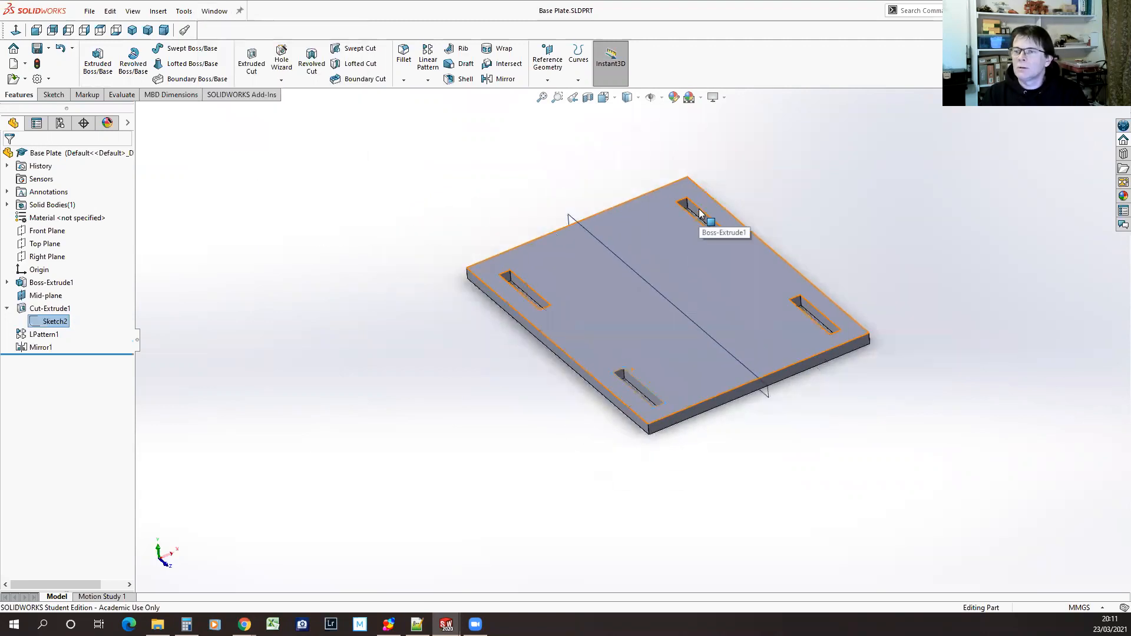
middle_drag(790, 189, 789, 285)
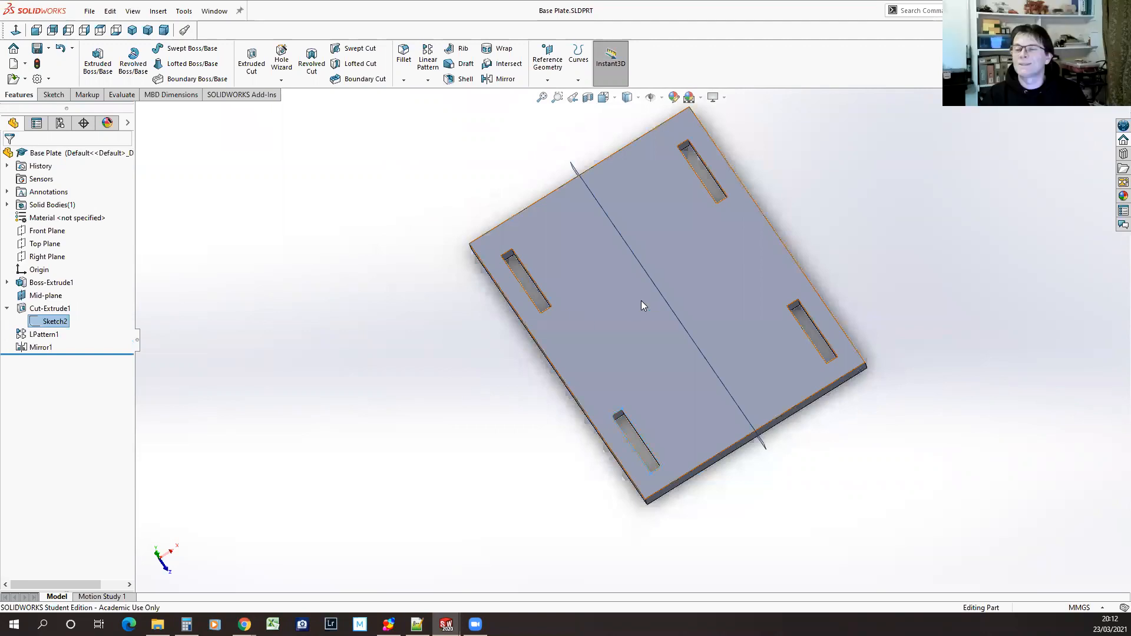
middle_drag(664, 501, 731, 561)
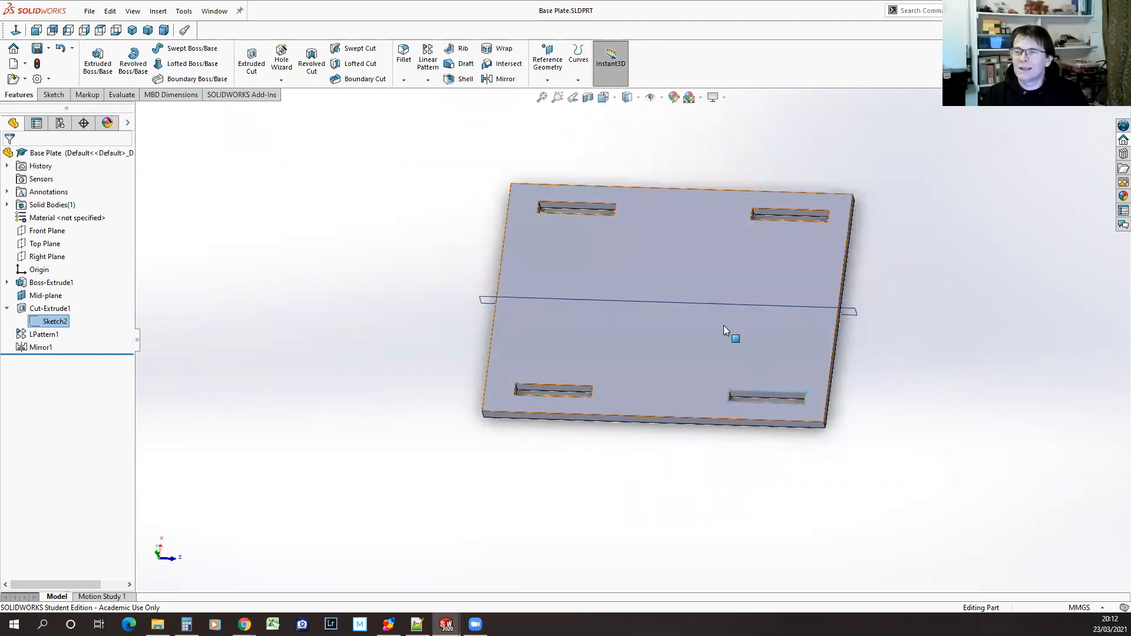
scroll(652, 261, down, 1)
scroll(653, 262, down, 1)
scroll(655, 266, up, 2)
scroll(657, 270, down, 1)
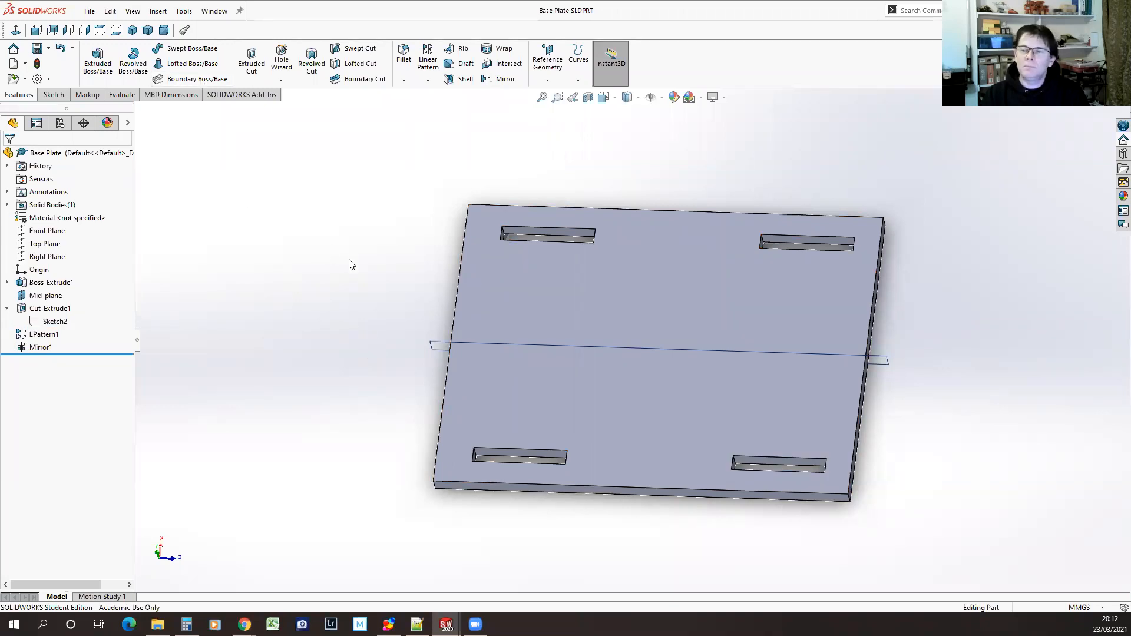
middle_drag(351, 417, 331, 372)
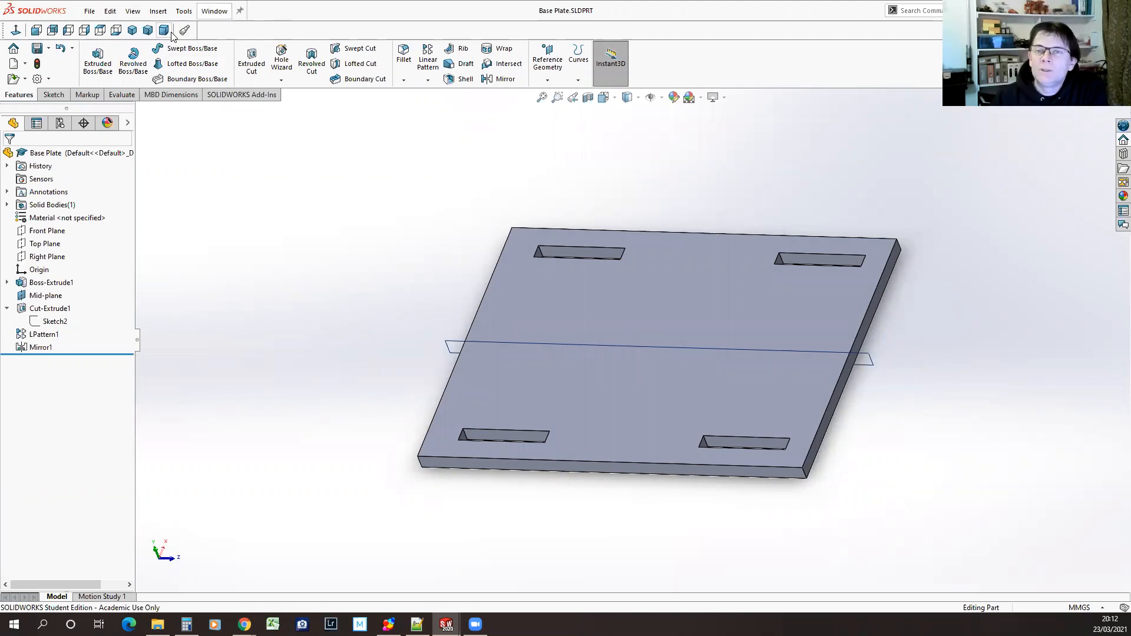
Try to add a global variable named Thickness with the value 3mm to the Base Plate's equations
click(183, 12)
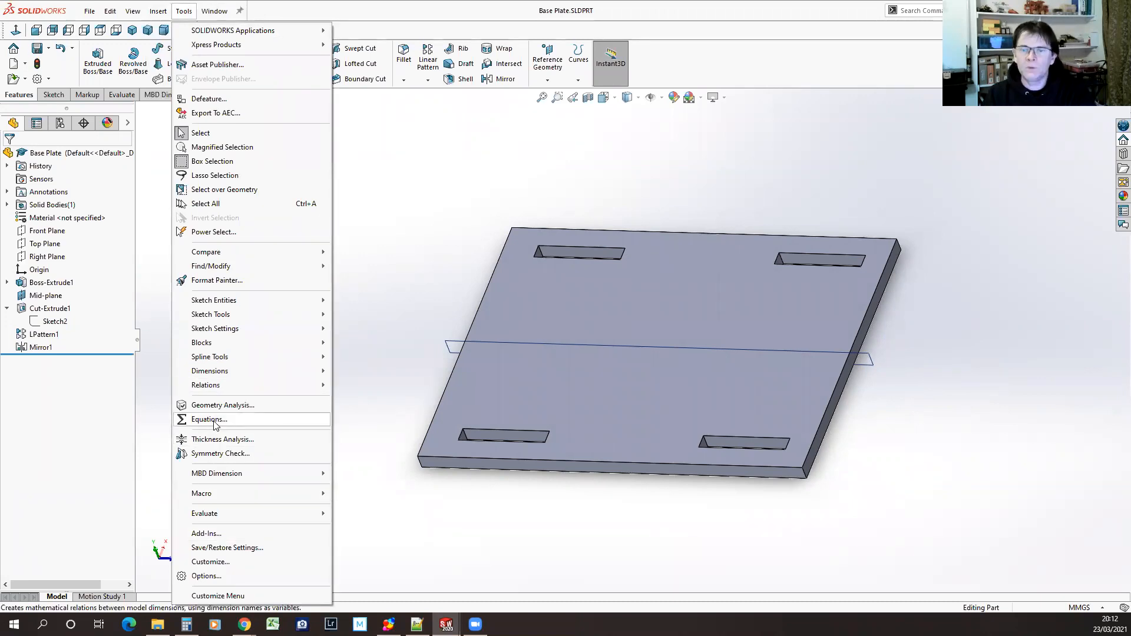
click(213, 422)
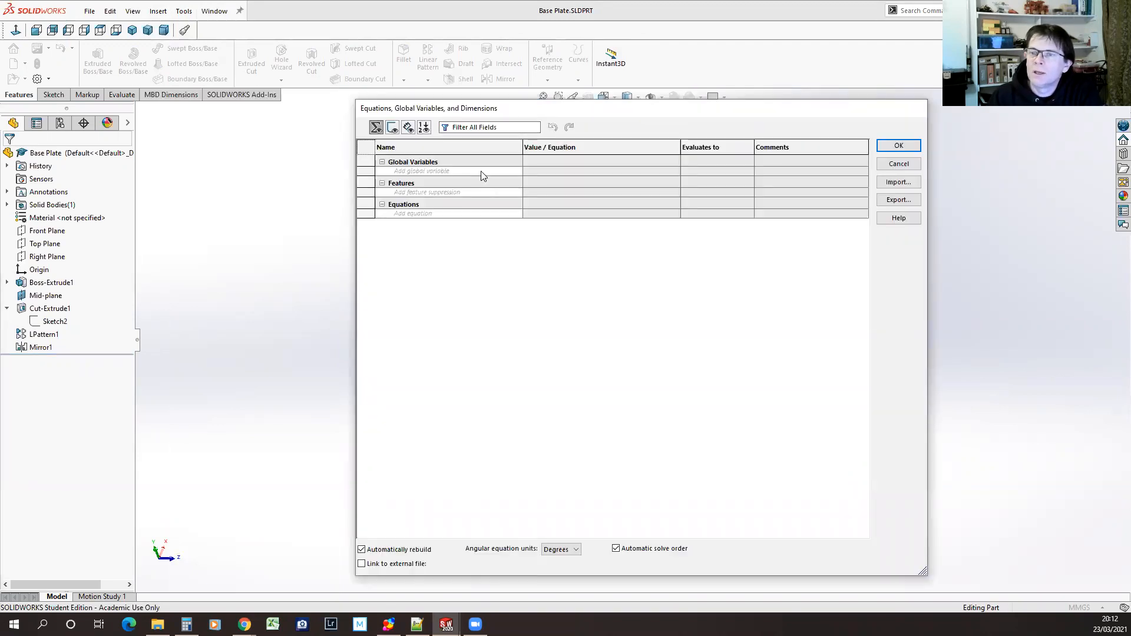
click(470, 171)
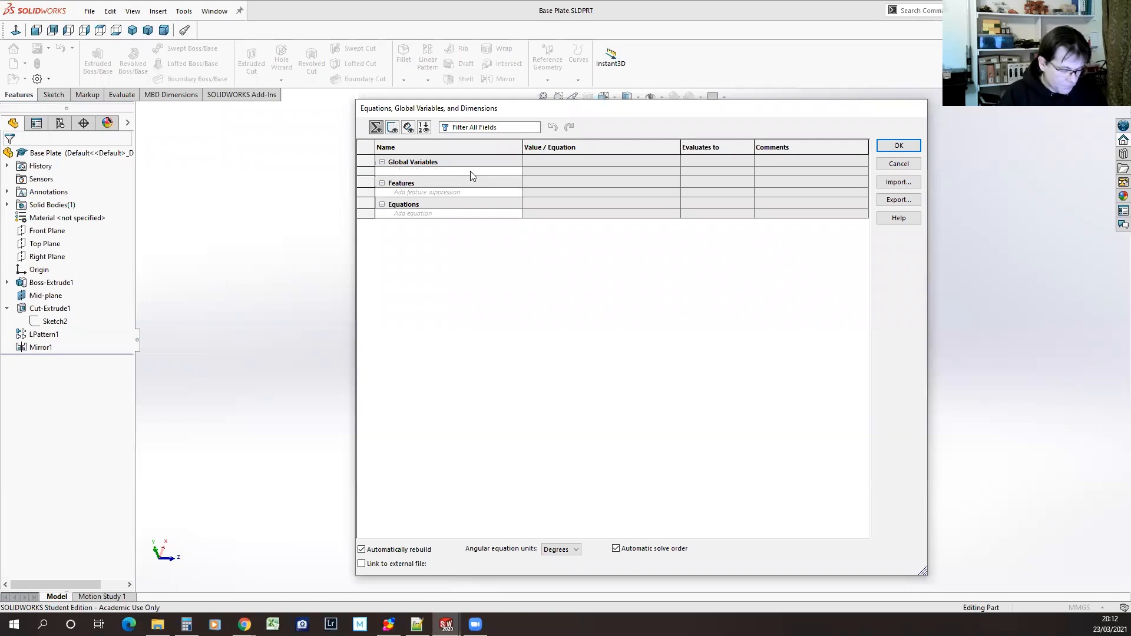
text(Thin)
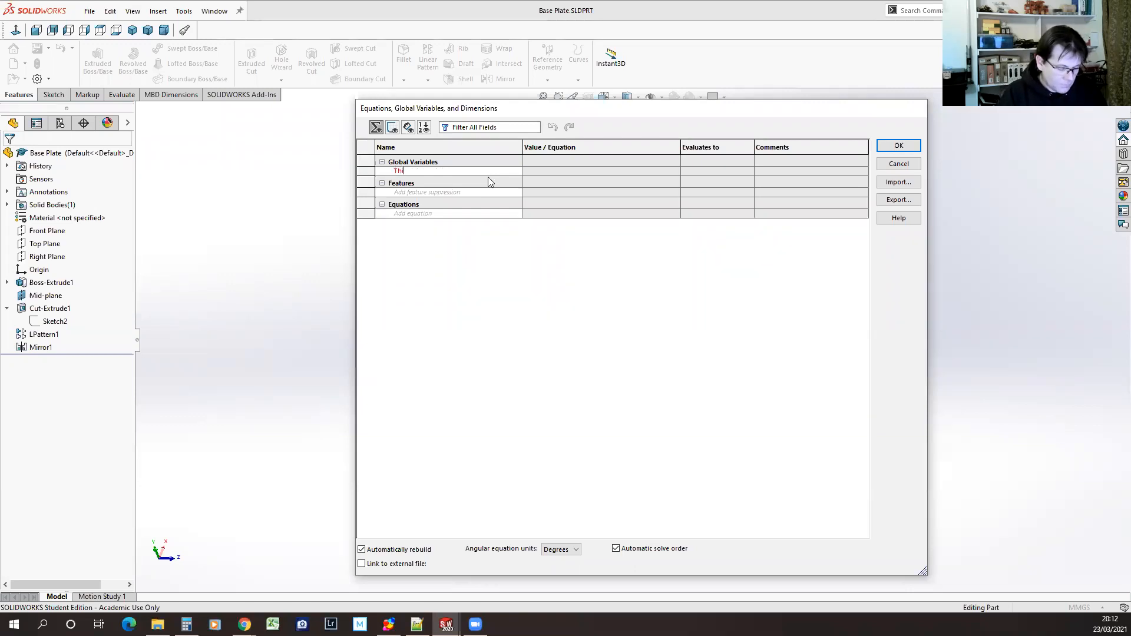
key(BackSpace)
text(c)
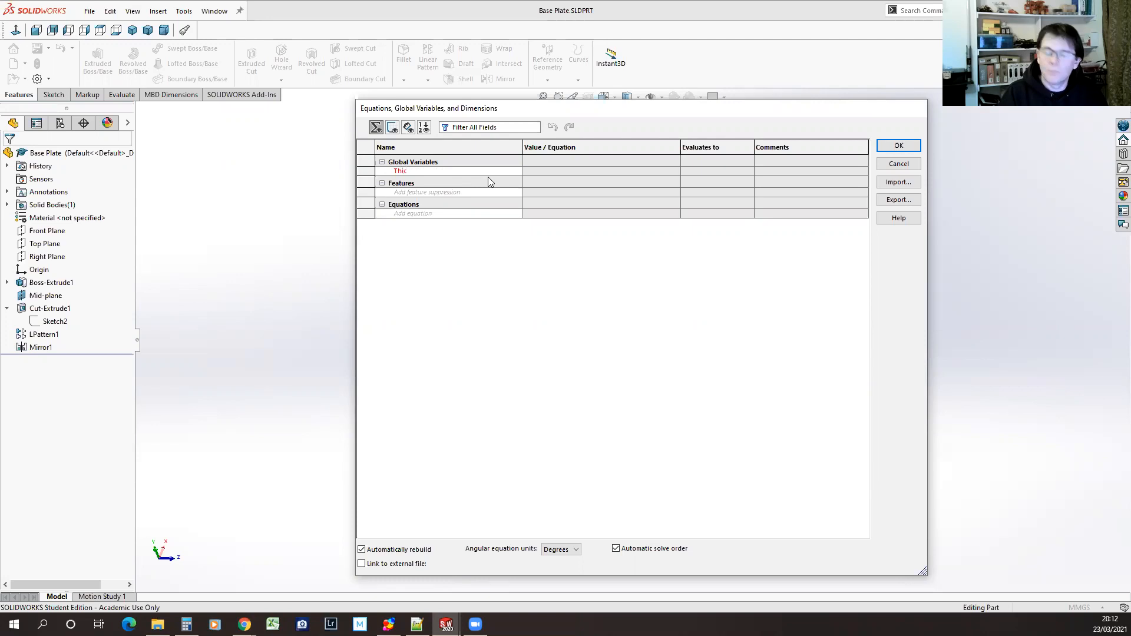
text(kness)
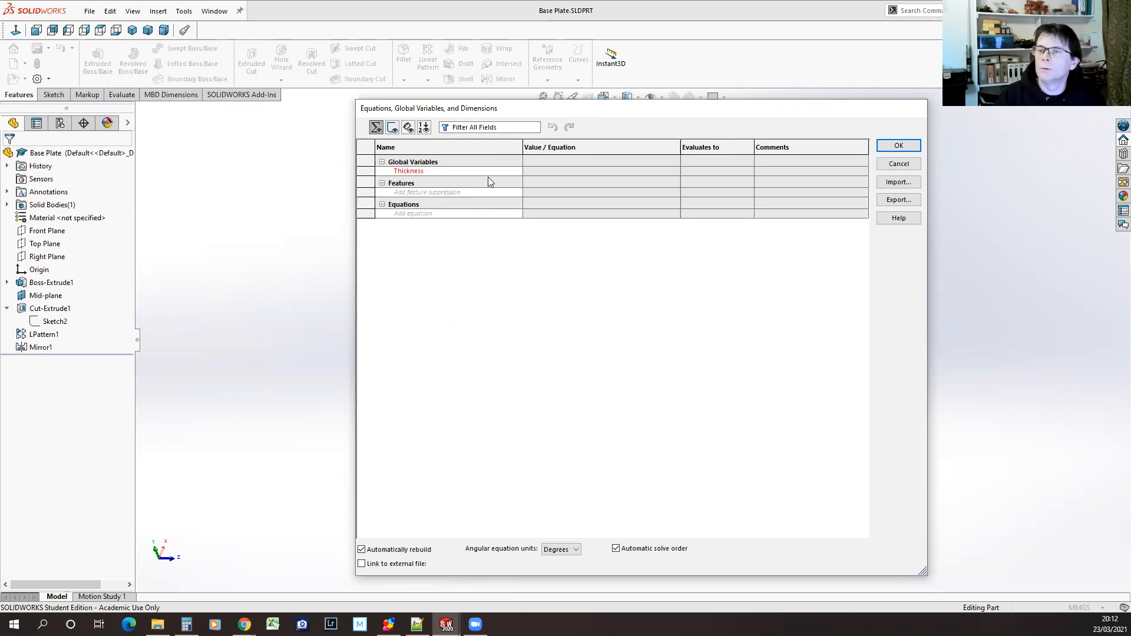
click(582, 171)
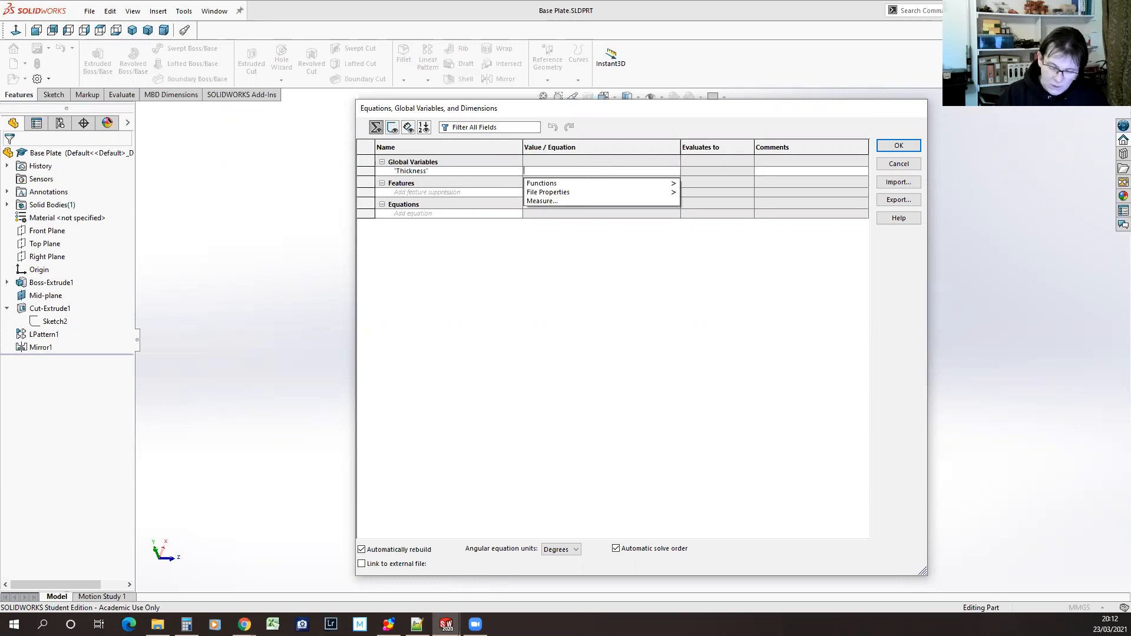
text(3)
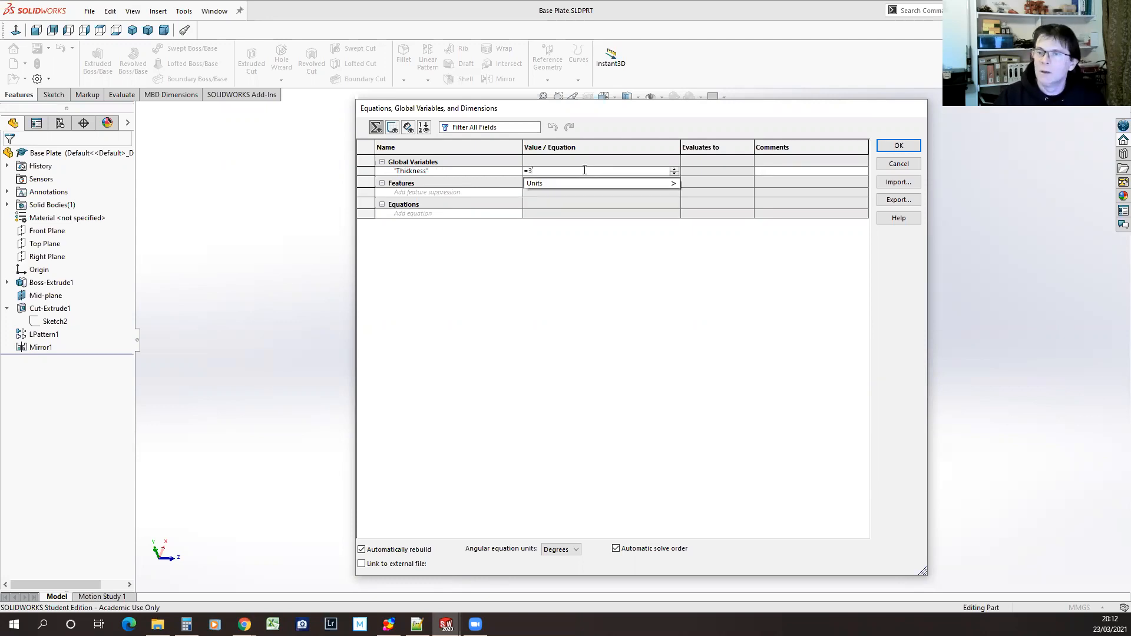
text(mm)
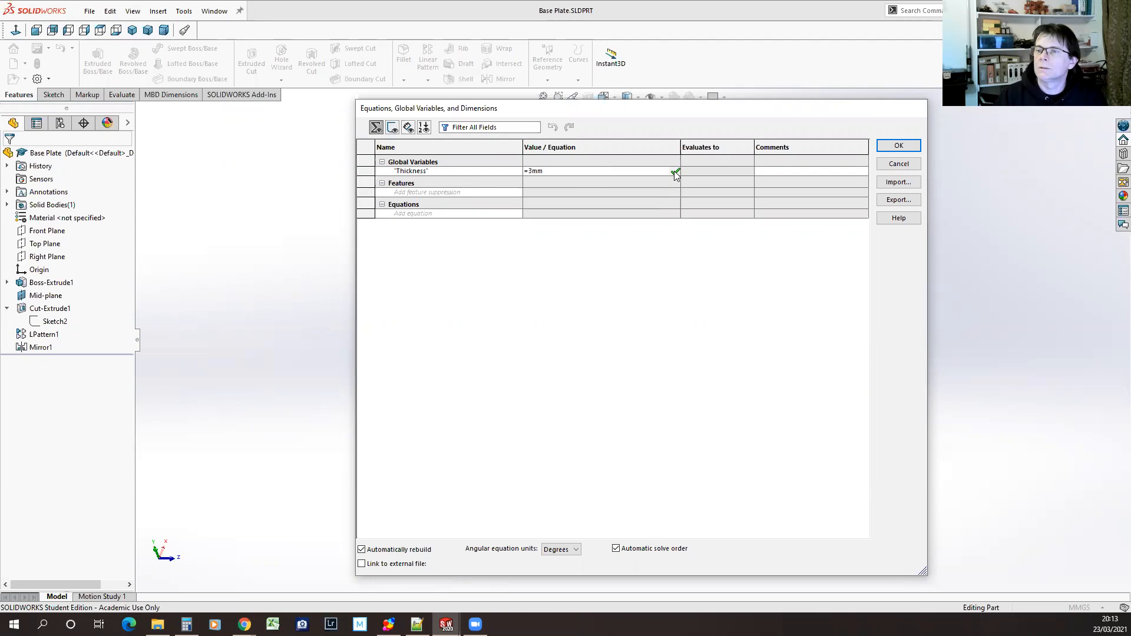
click(675, 172)
click(898, 146)
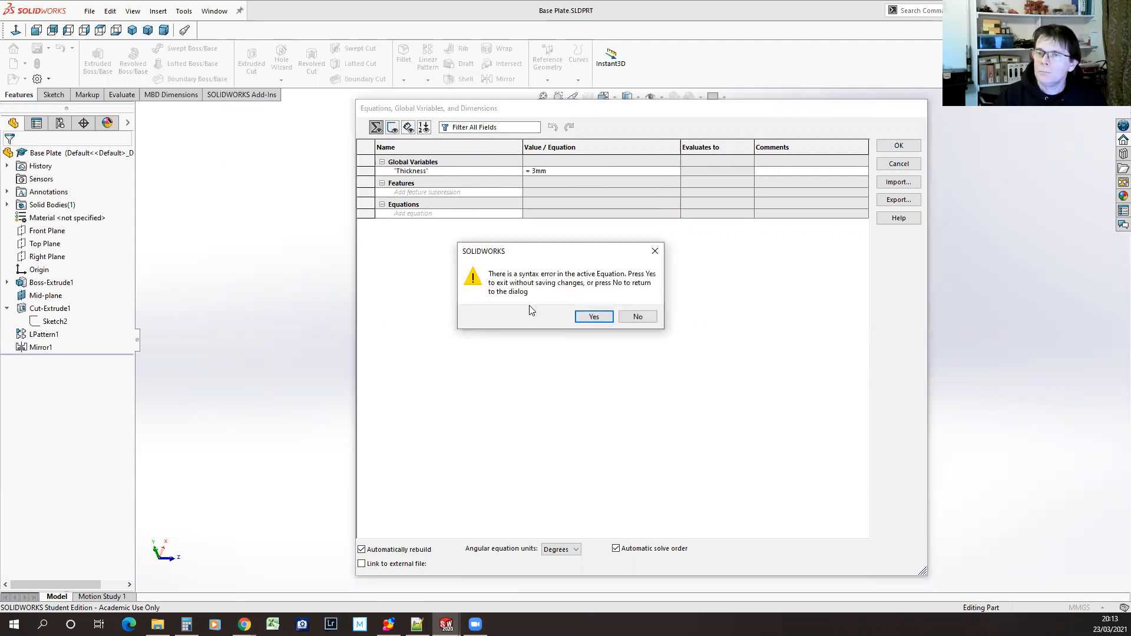
click(643, 319)
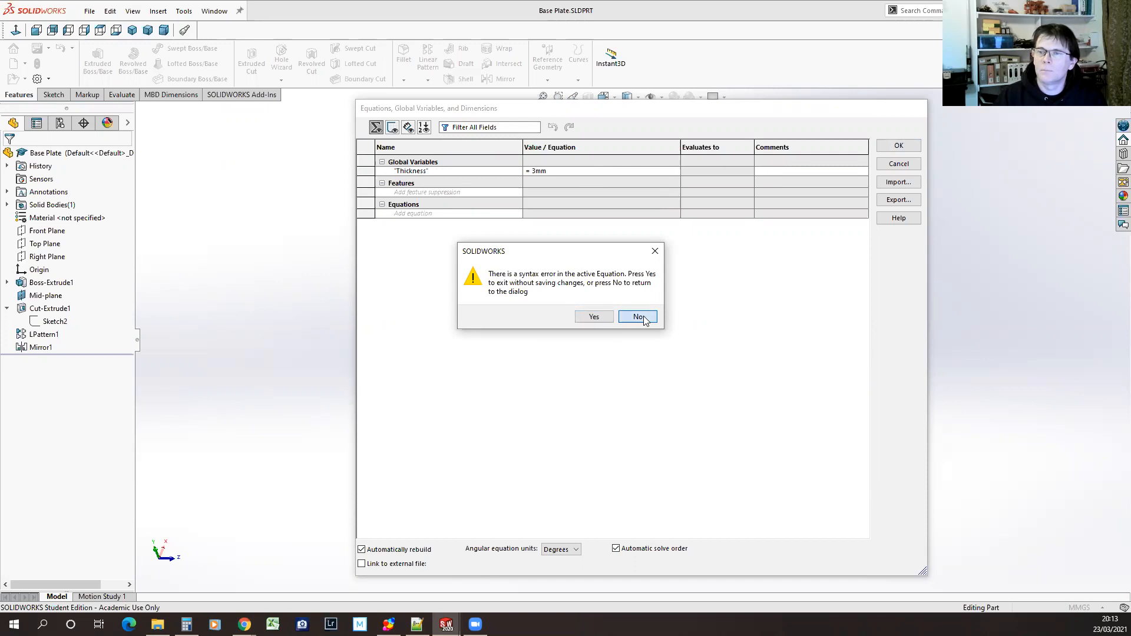
click(643, 316)
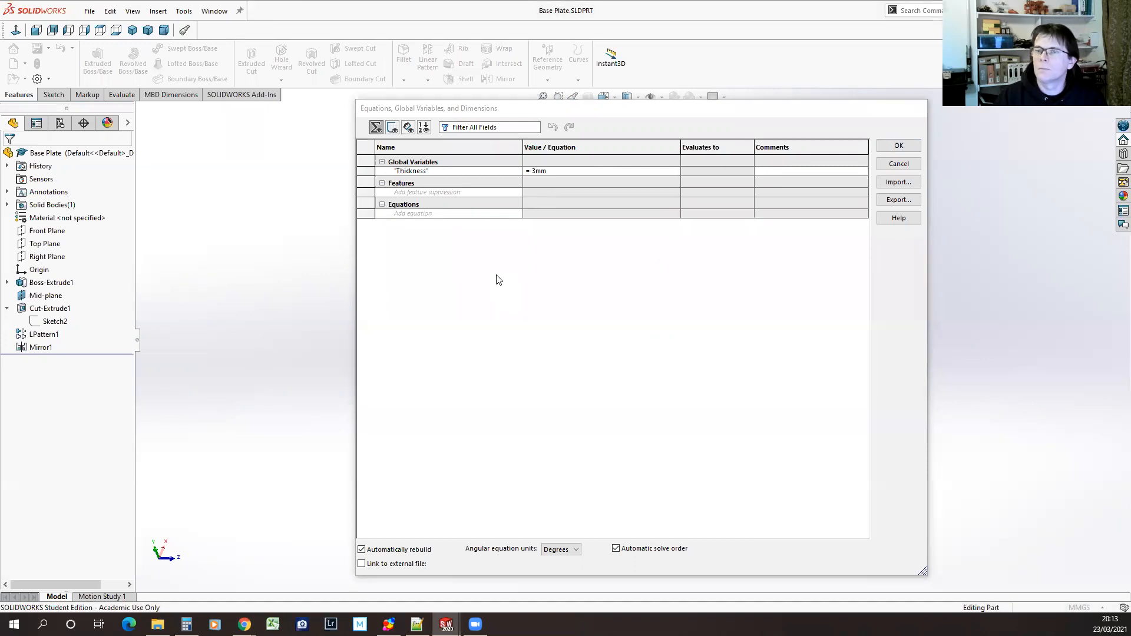
Try to re-enter the Thickness global variable's value as 3, and discard the equation changes
click(533, 172)
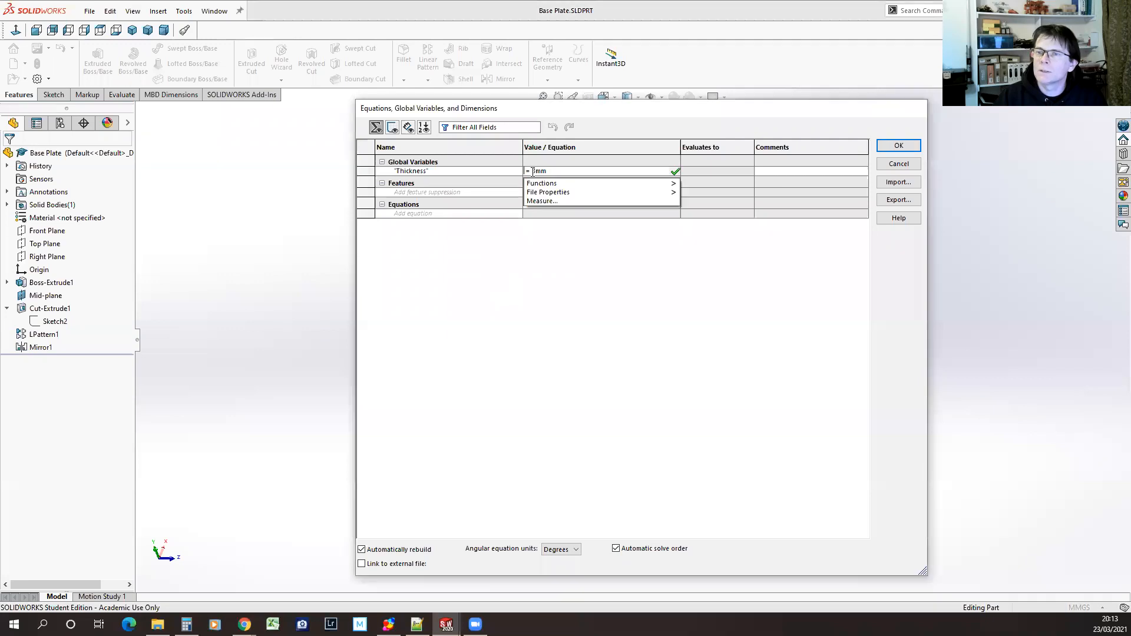
double_click(562, 171)
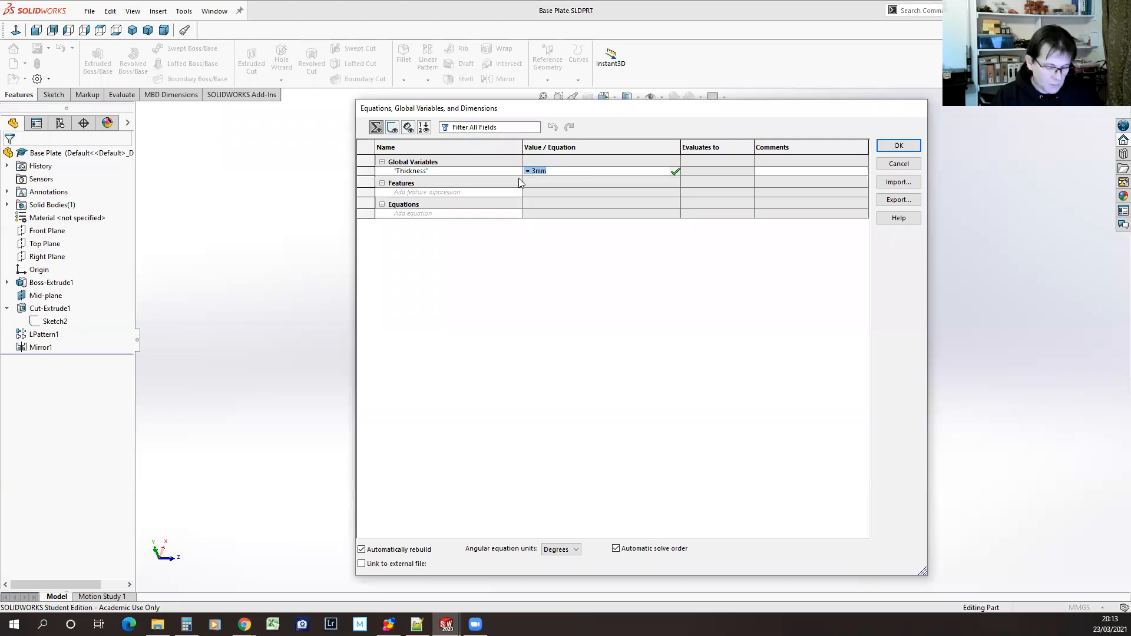
text(3)
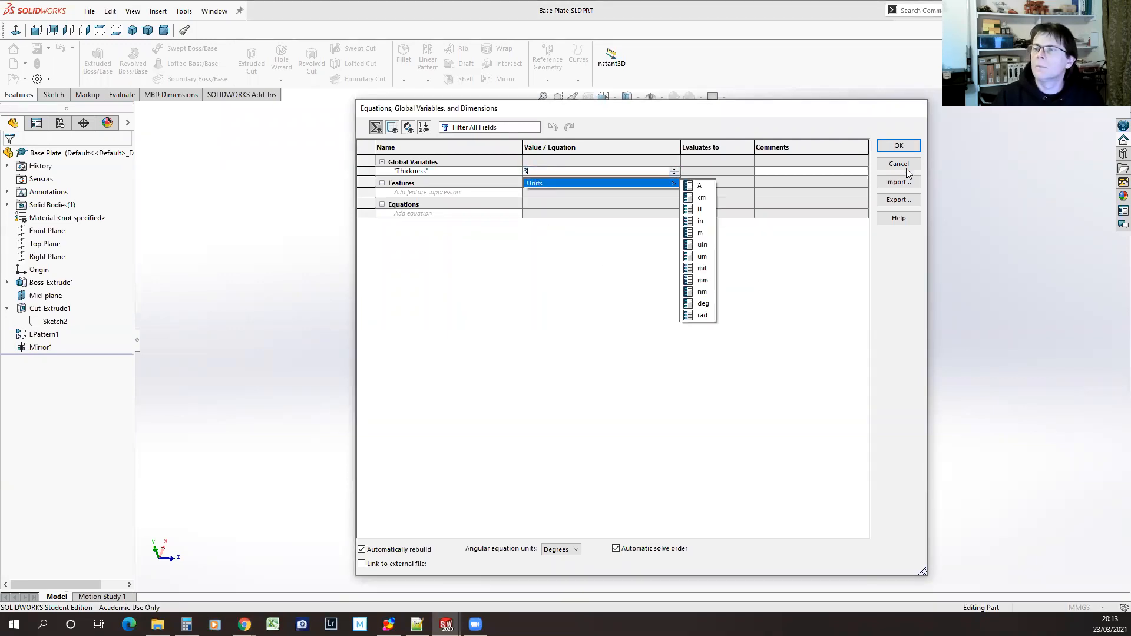
click(876, 111)
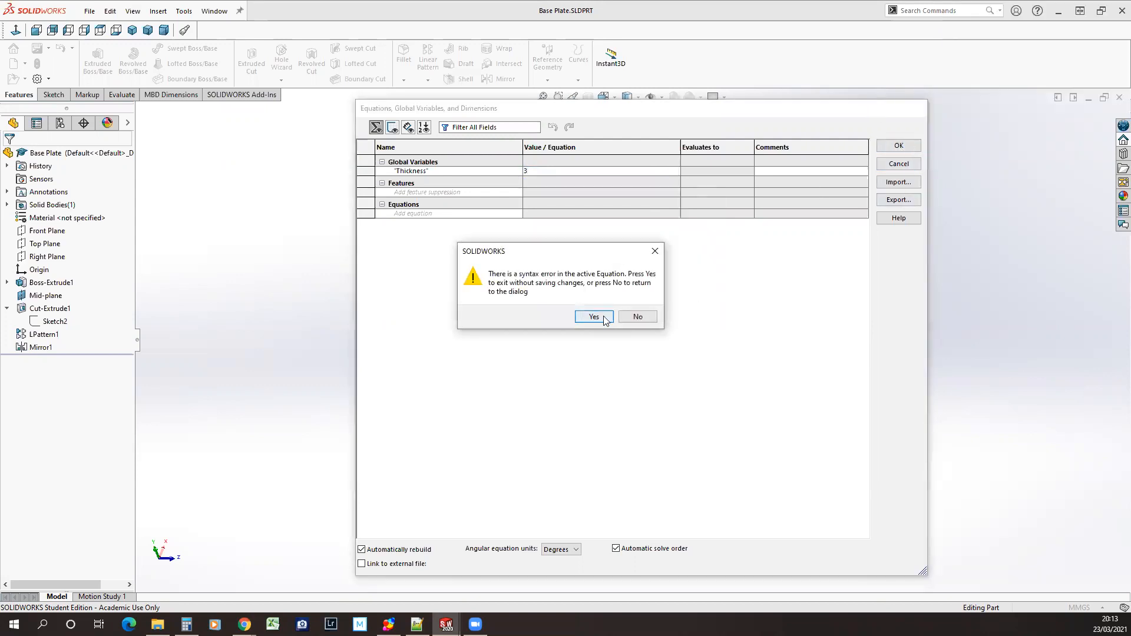
click(638, 318)
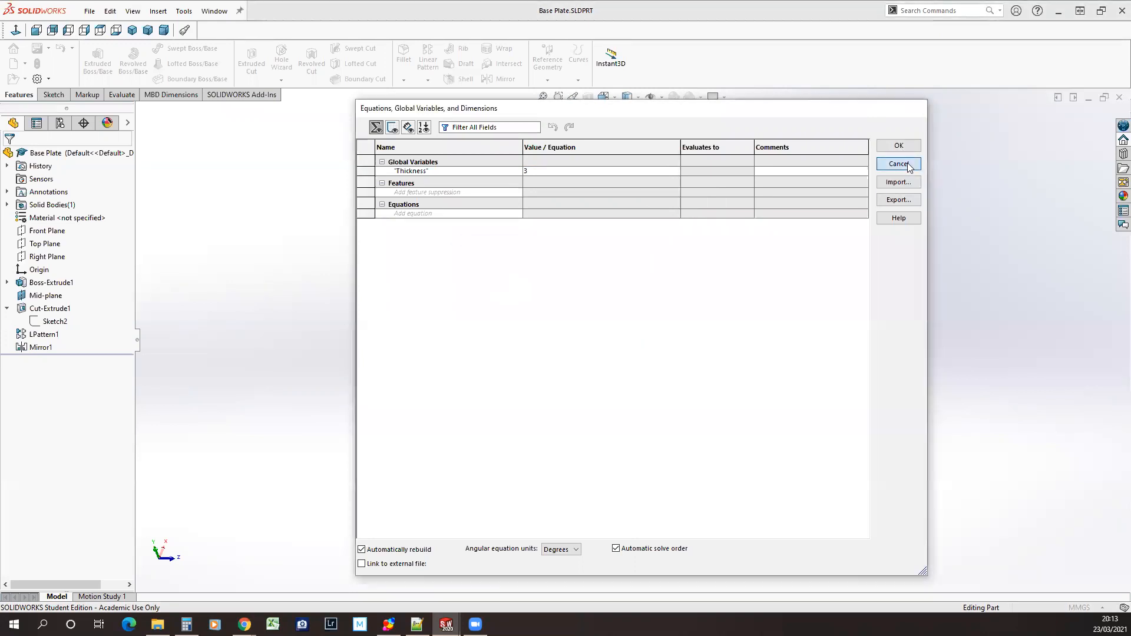
click(899, 164)
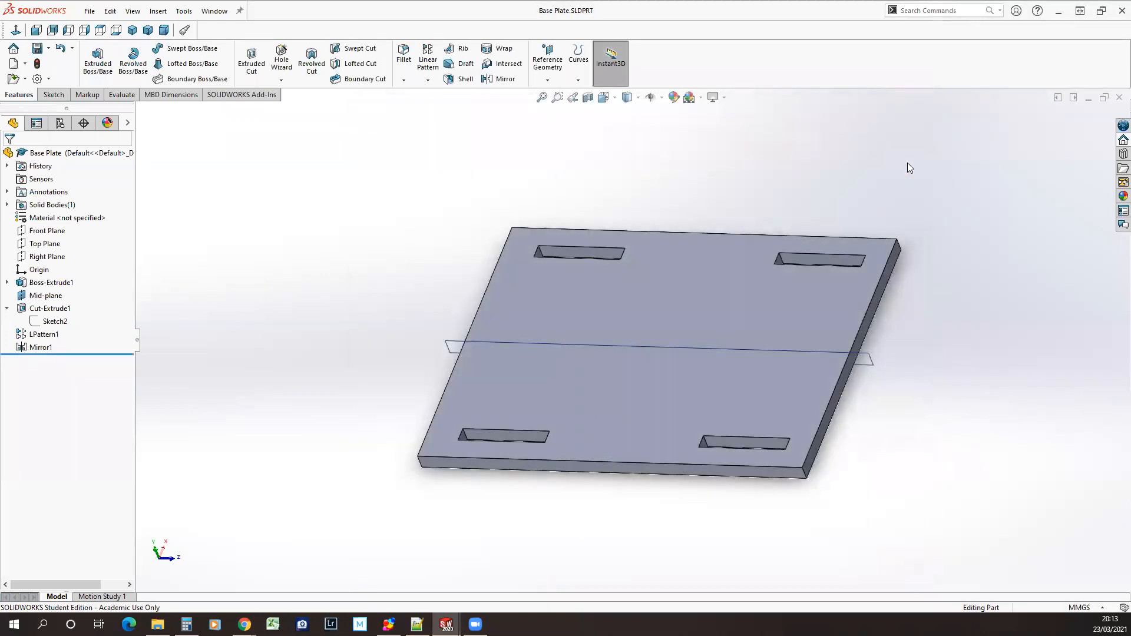
Try to drive the plate extrusion's depth dimension with the equation =Thickness
click(50, 284)
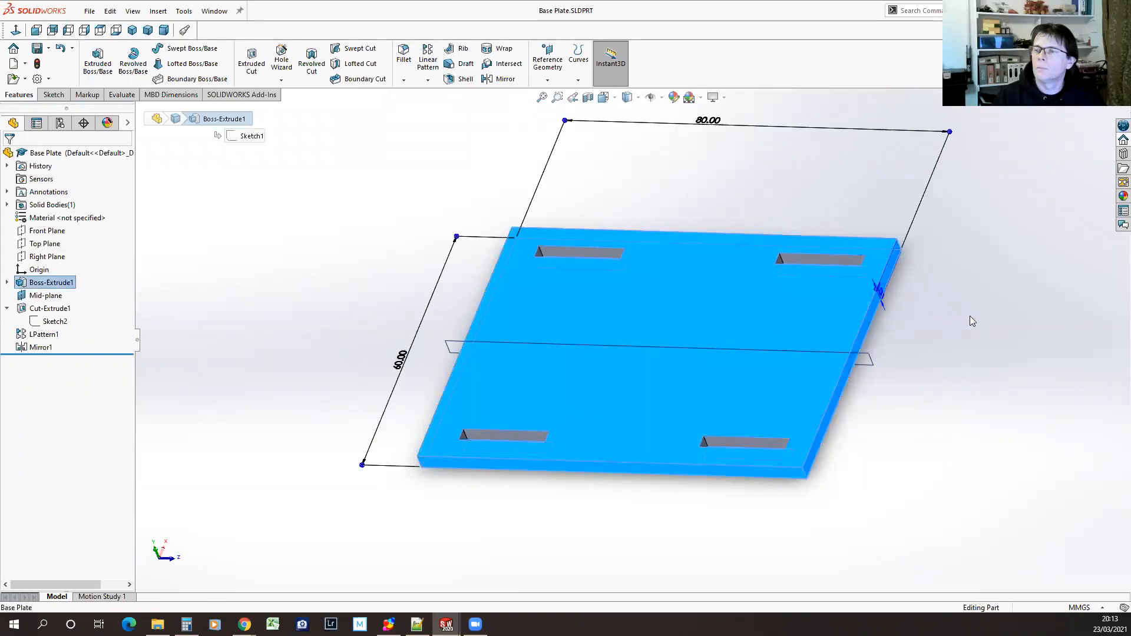
double_click(876, 289)
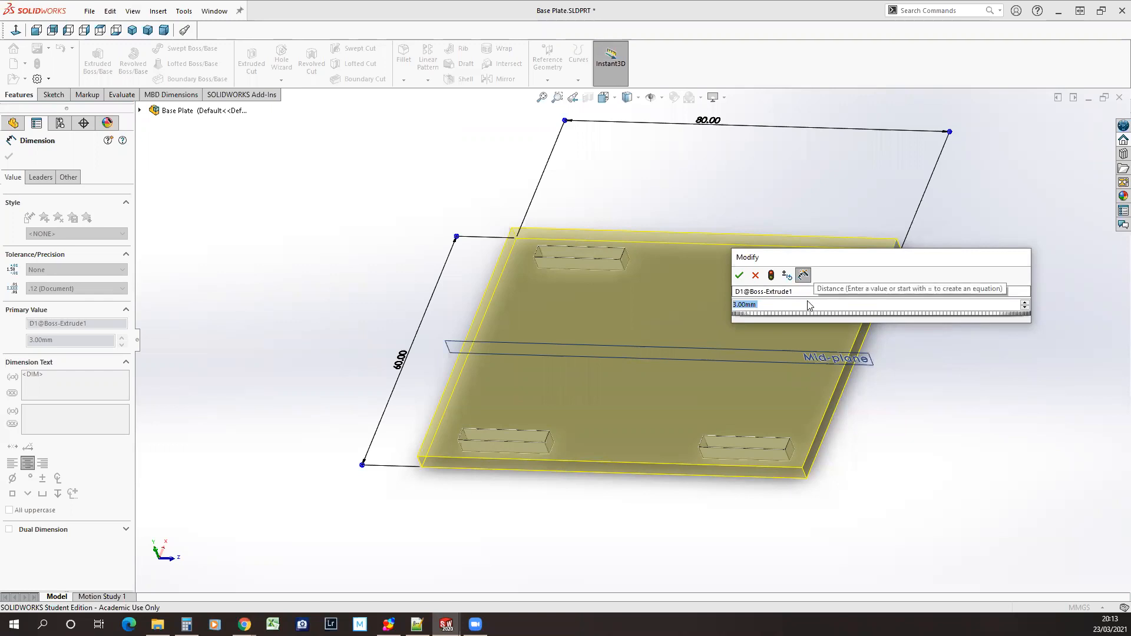
text(=)
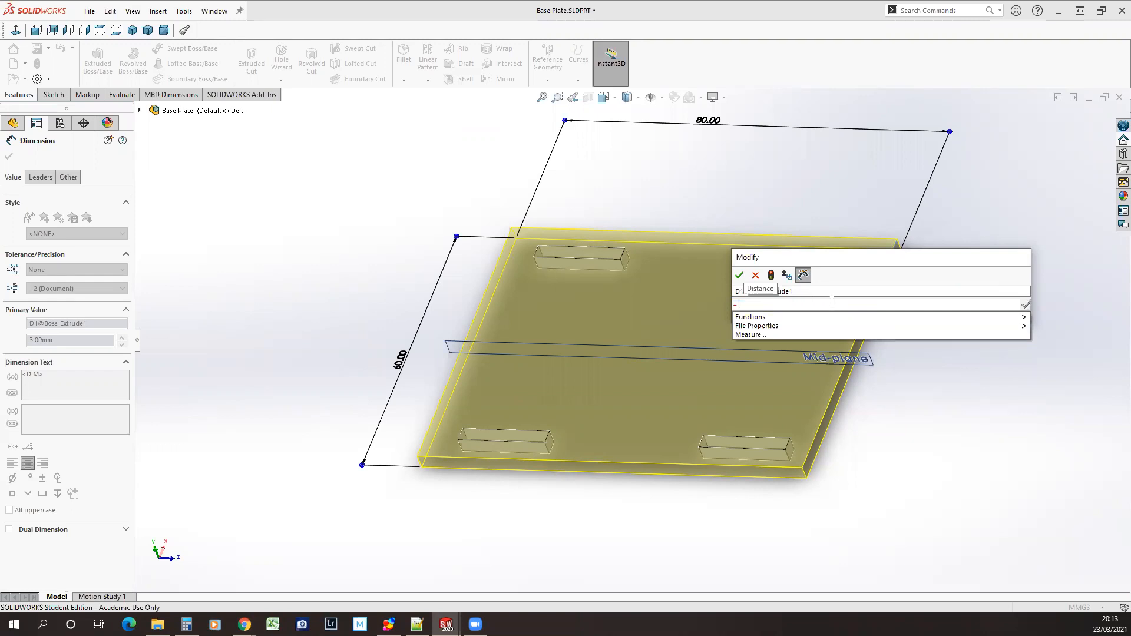
text(THickness)
key(BackSpace)
key(BackSpace)
key(BackSpace)
key(BackSpace)
key(BackSpace)
key(BackSpace)
text(ickness)
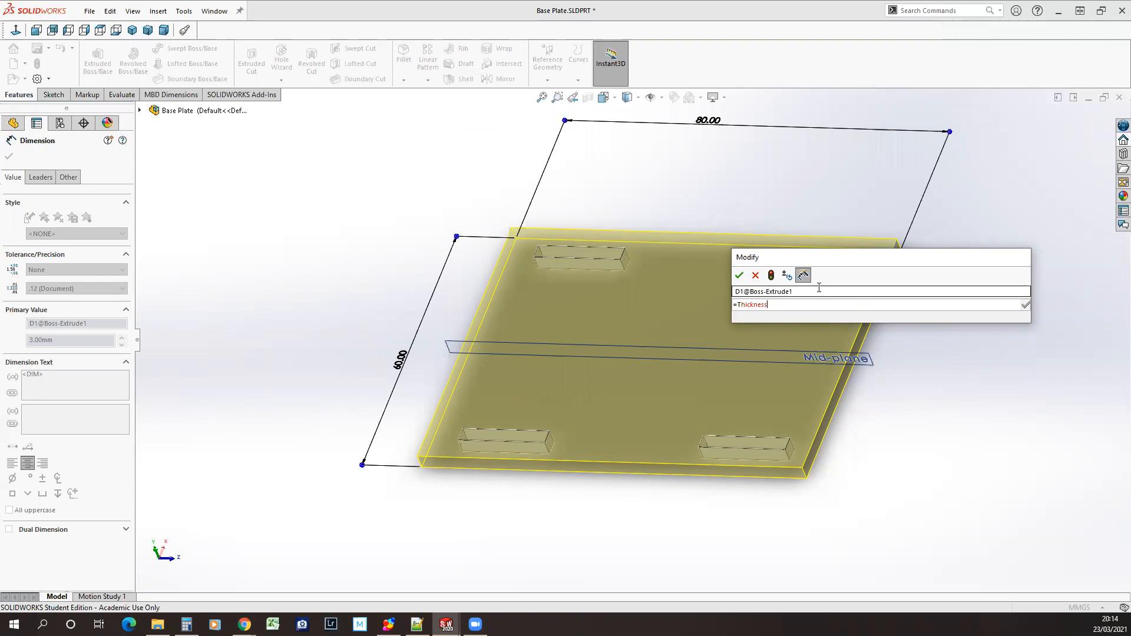
Rename the plate extrusion's depth dimension as Thickness and set its value to 3 mm
drag(810, 288, 739, 289)
click(762, 289)
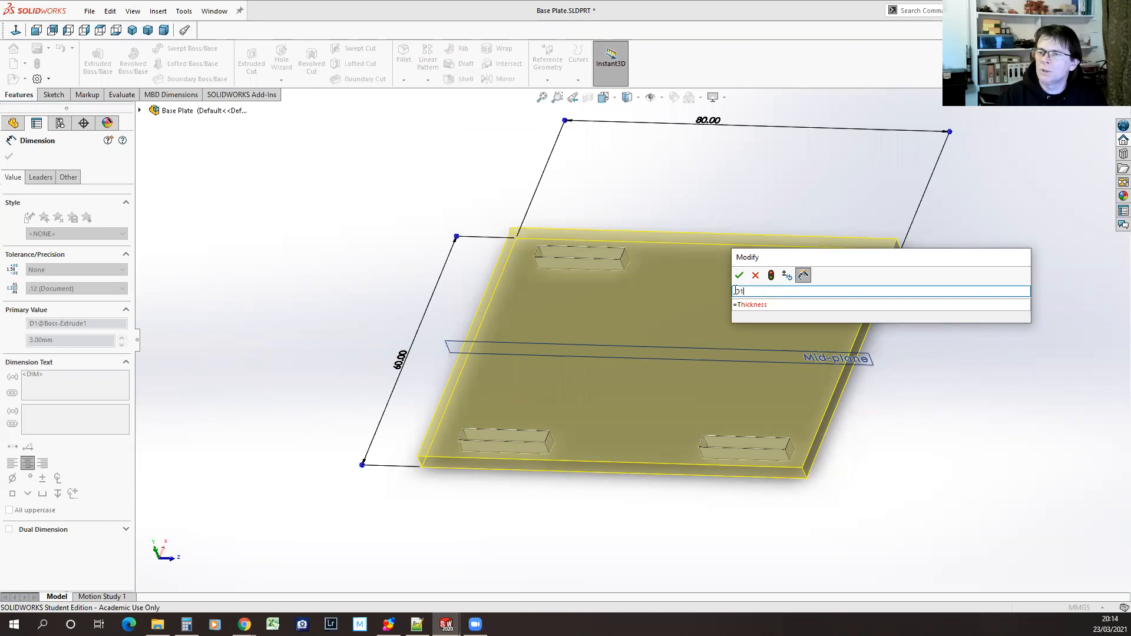
double_click(743, 291)
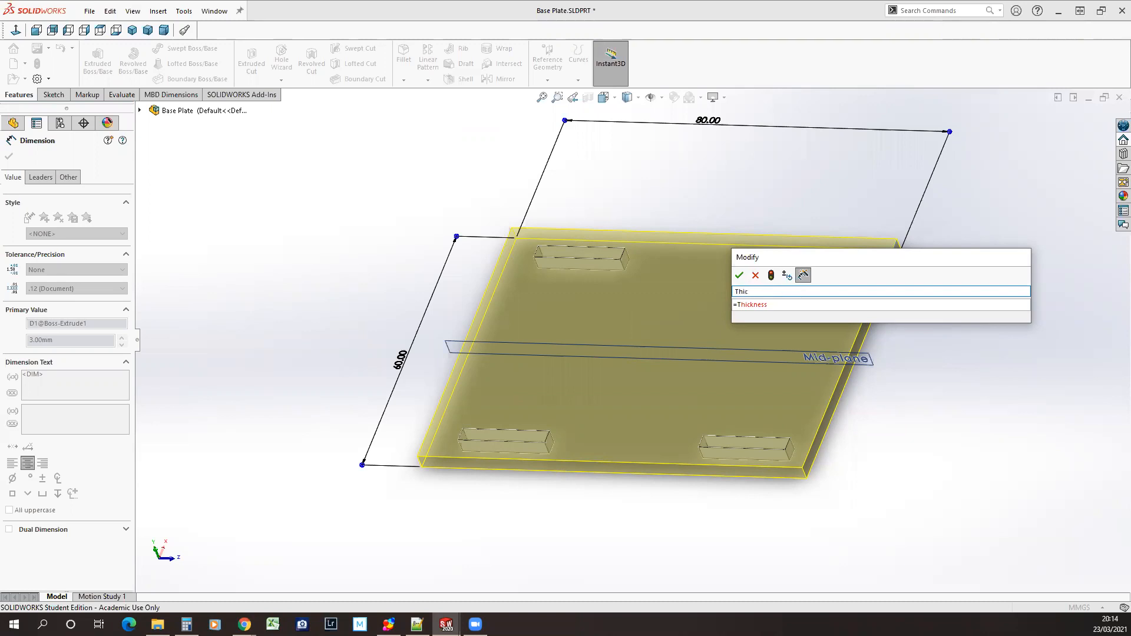
text(kness)
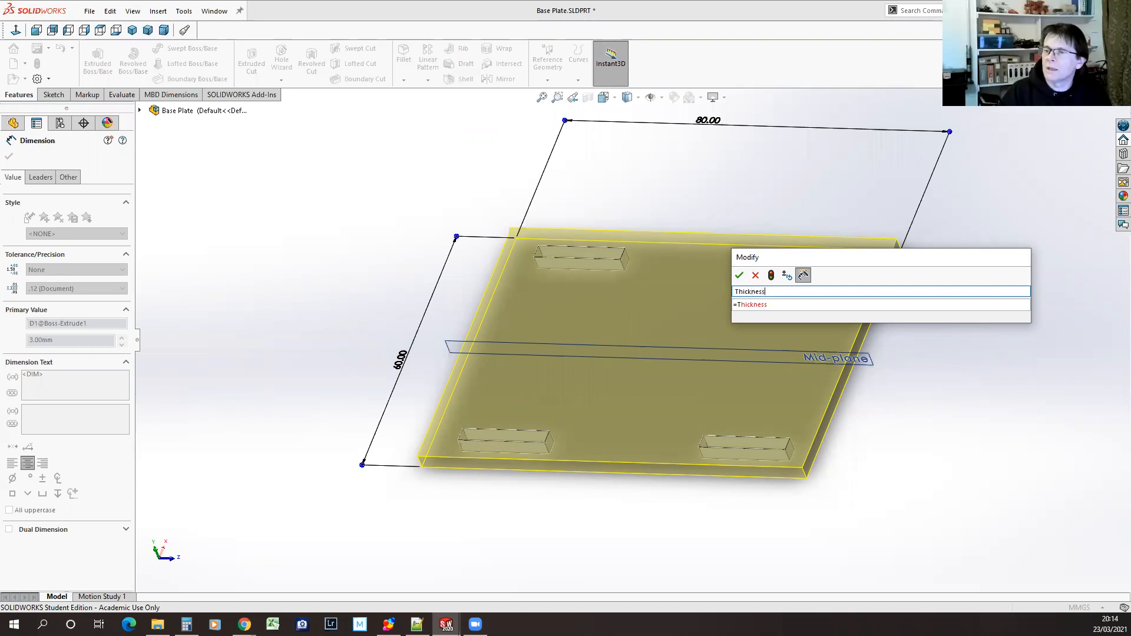
key(Tab)
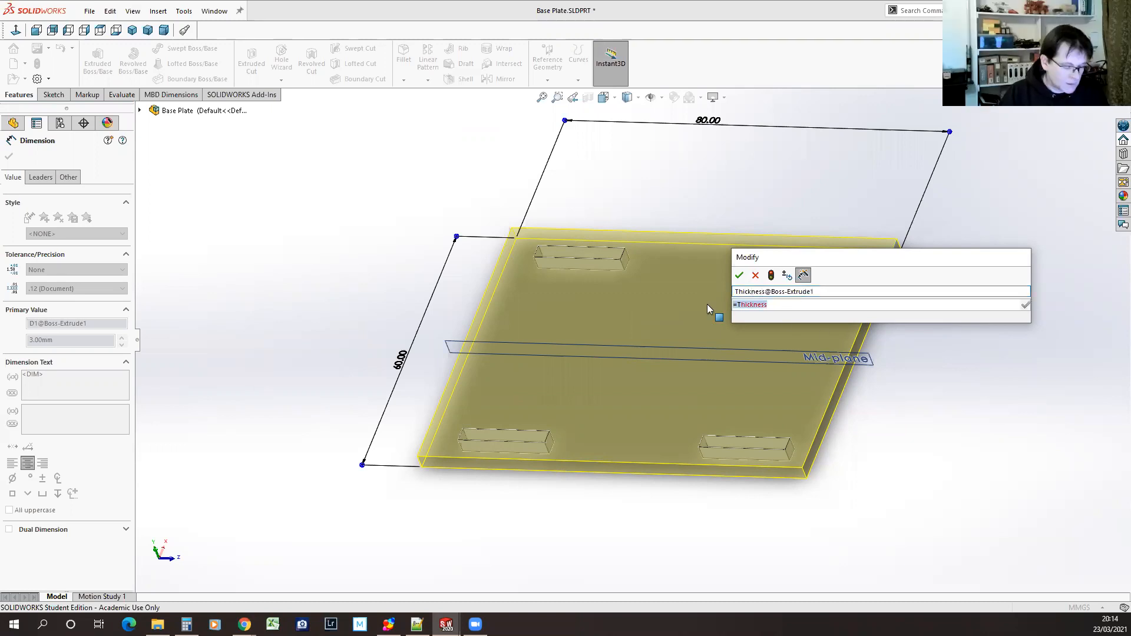
text(3mm)
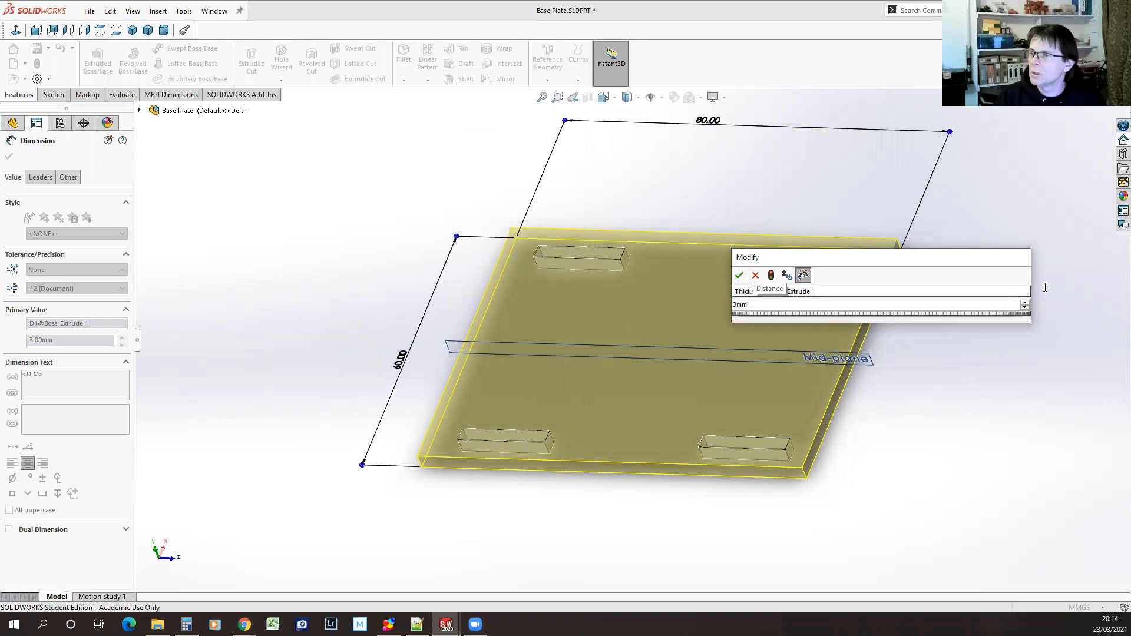
key(Return)
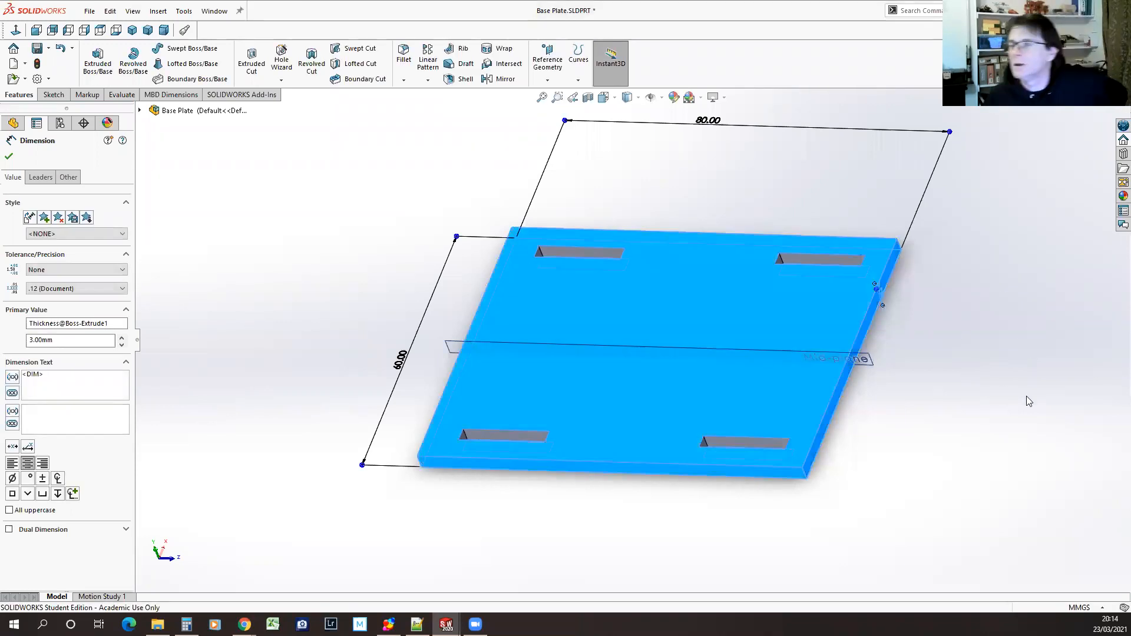
click(1023, 361)
click(1023, 360)
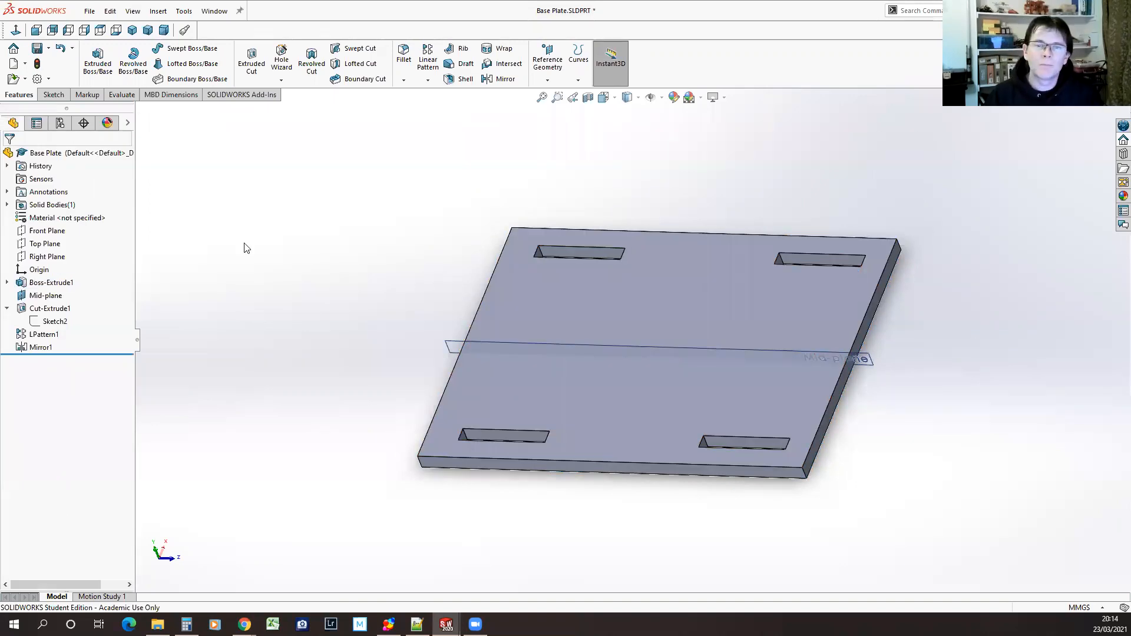
Examine the name of the depth dimension on the plate extrusion
click(51, 283)
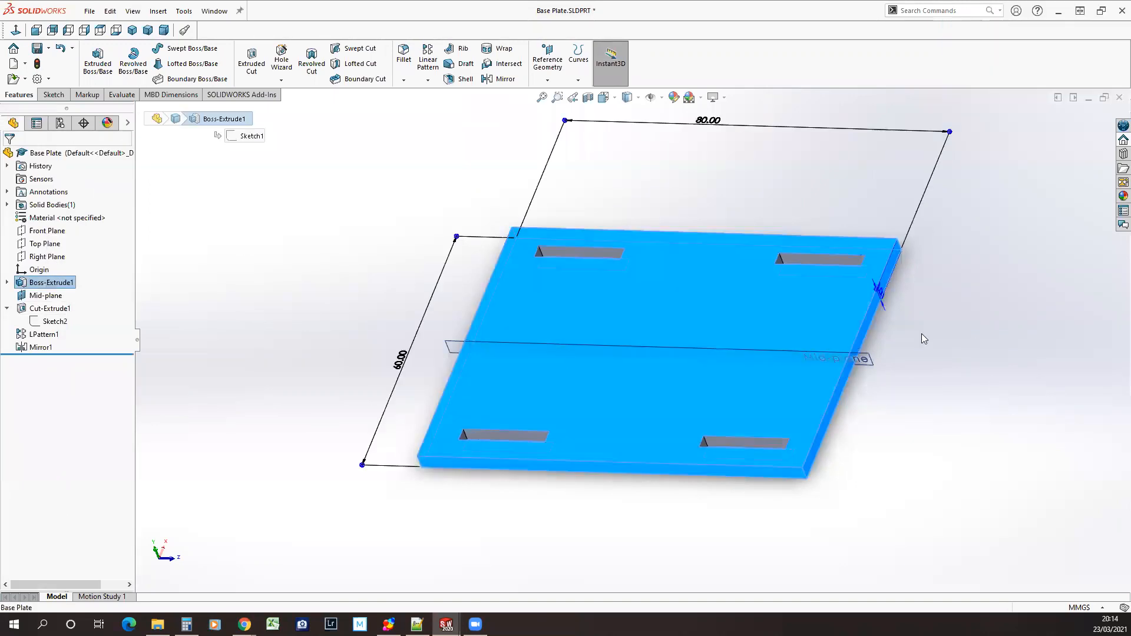
middle_drag(947, 314, 919, 320)
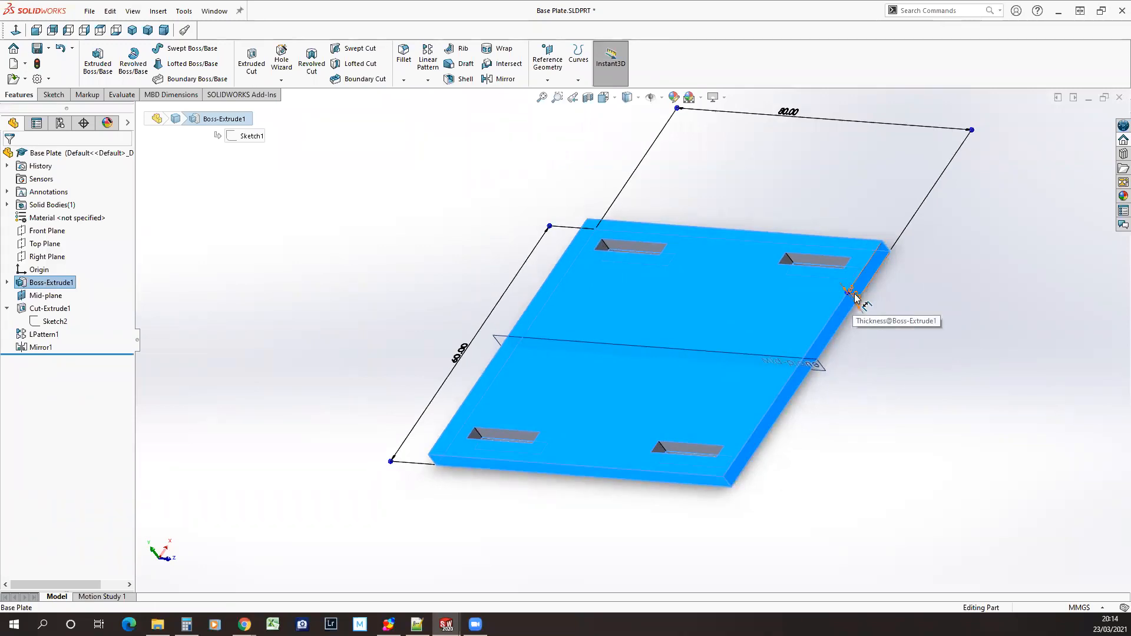
click(855, 297)
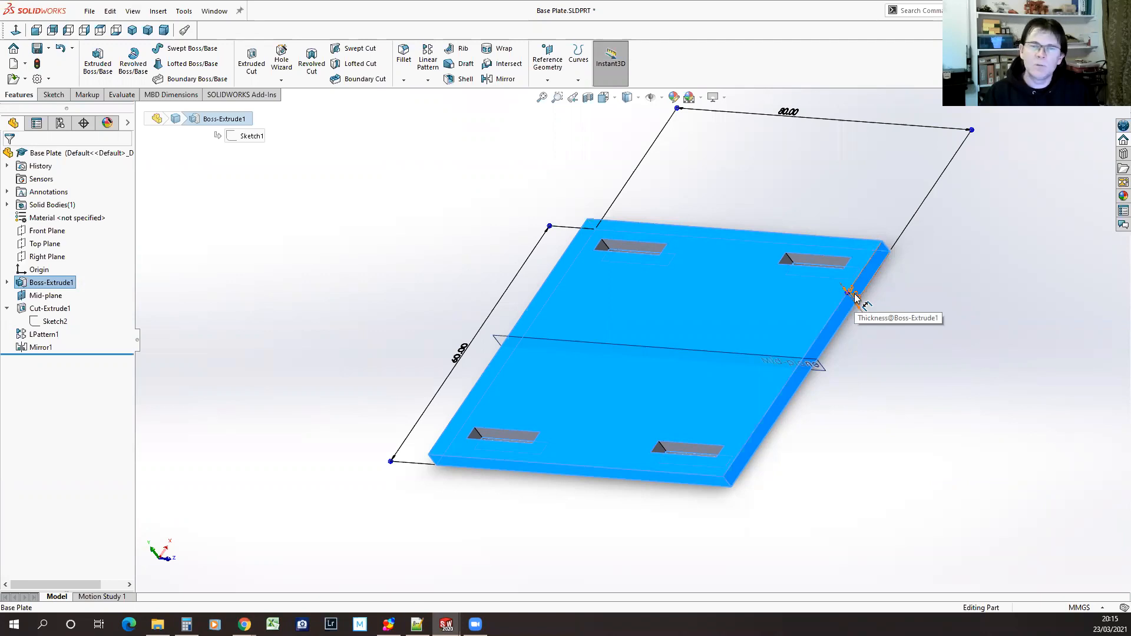
Try to drive the slot width dimension in Sketch2 with the equation =Thickness@Sketch1
click(54, 321)
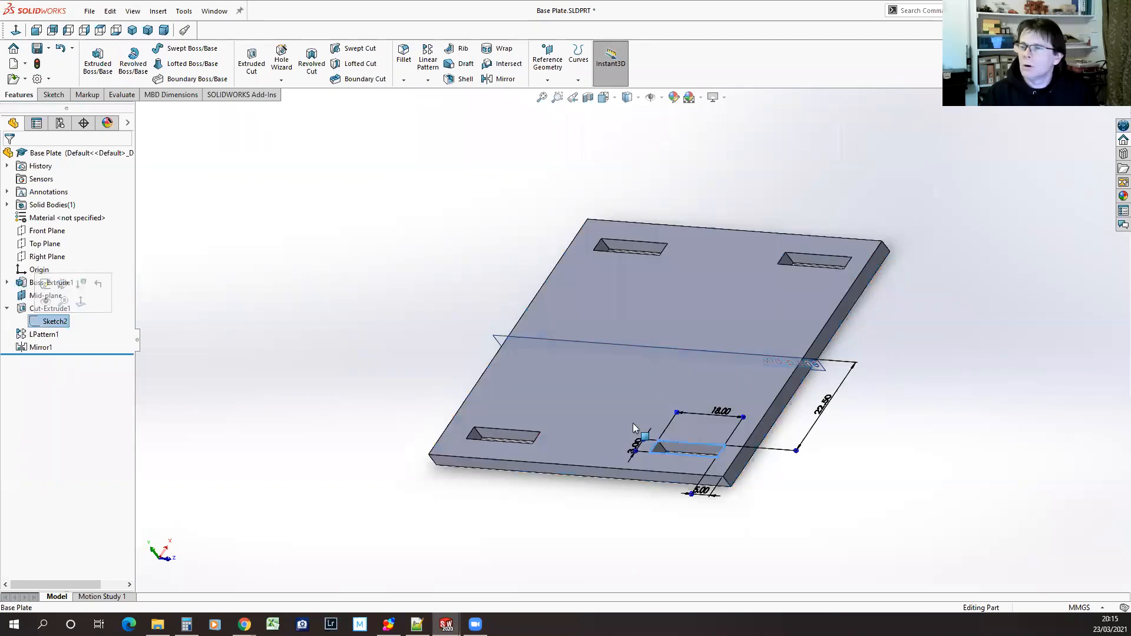
double_click(634, 449)
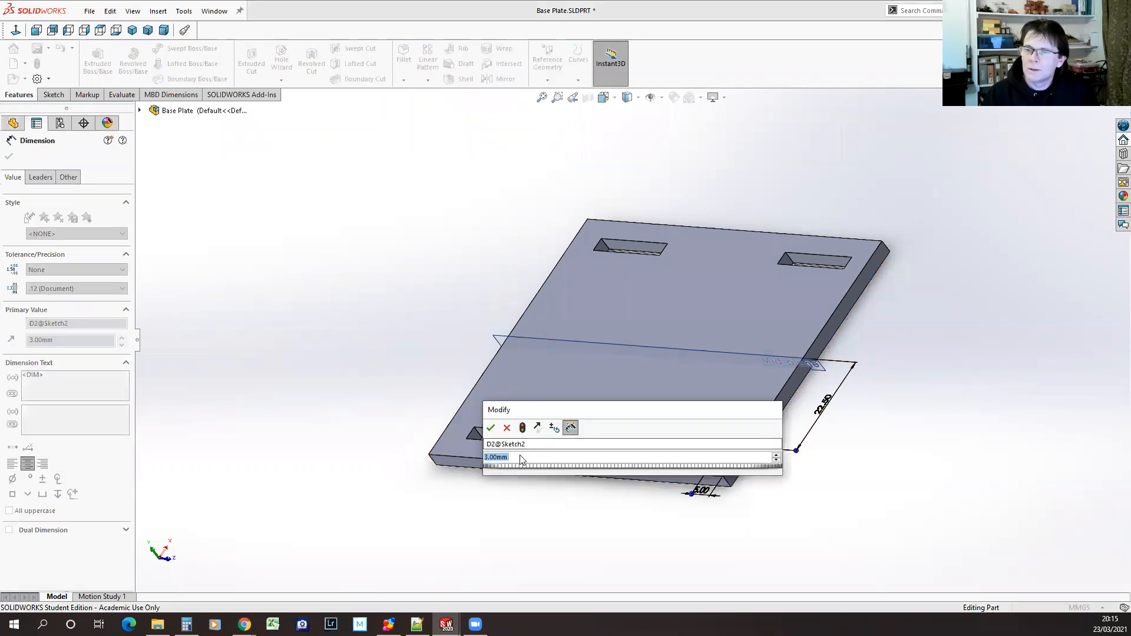
text(=)
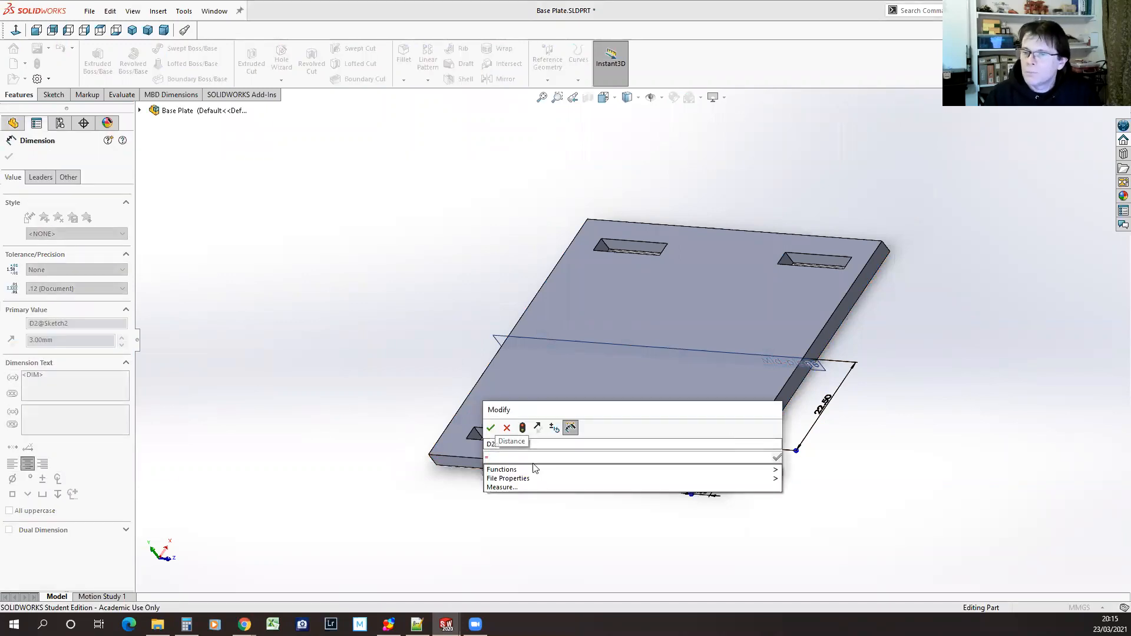
click(535, 479)
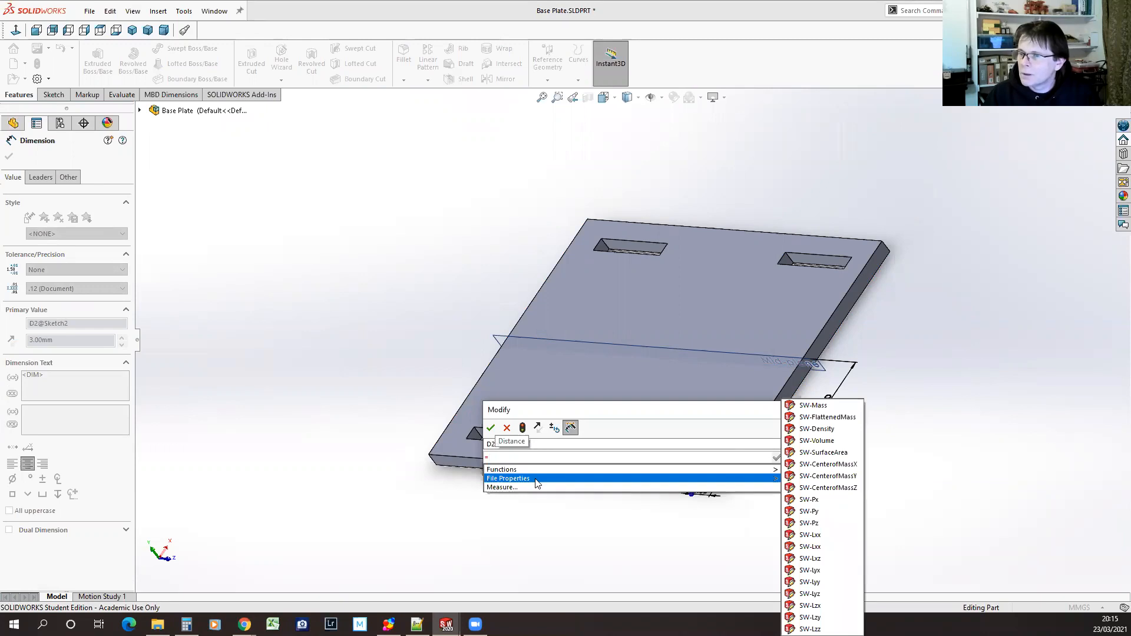
click(536, 470)
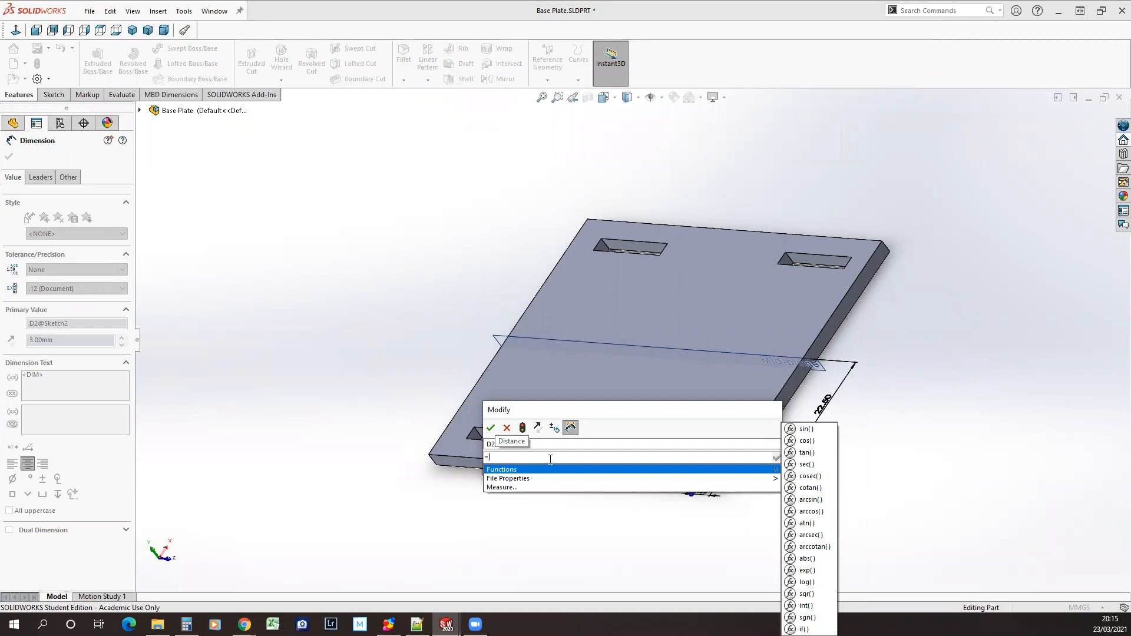
text(Thickness)
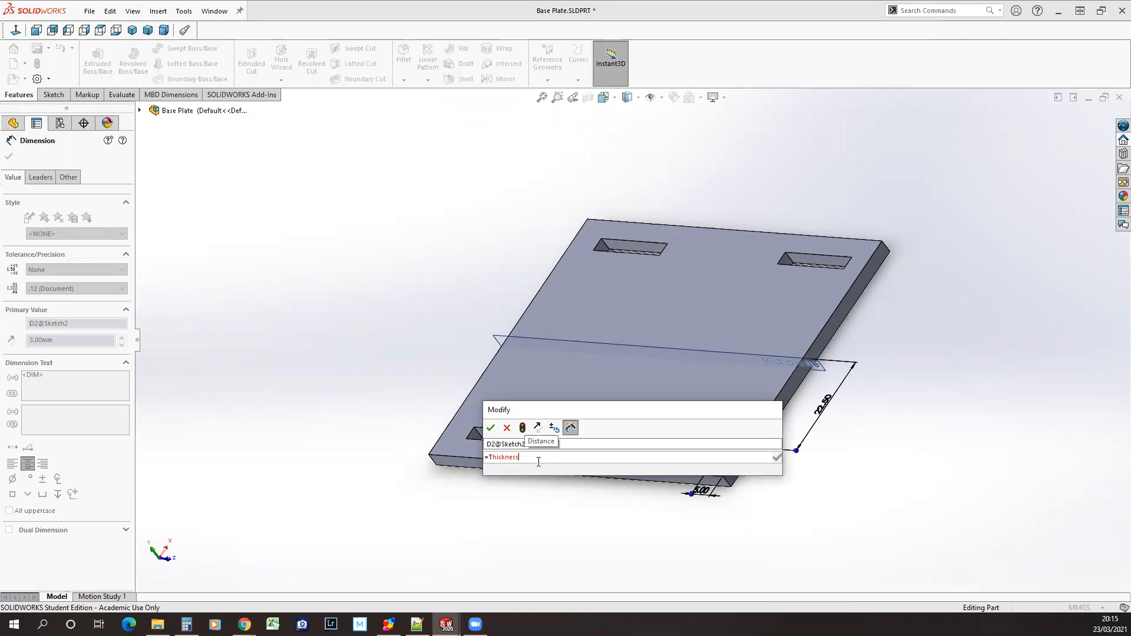
text(@)
text(Sk)
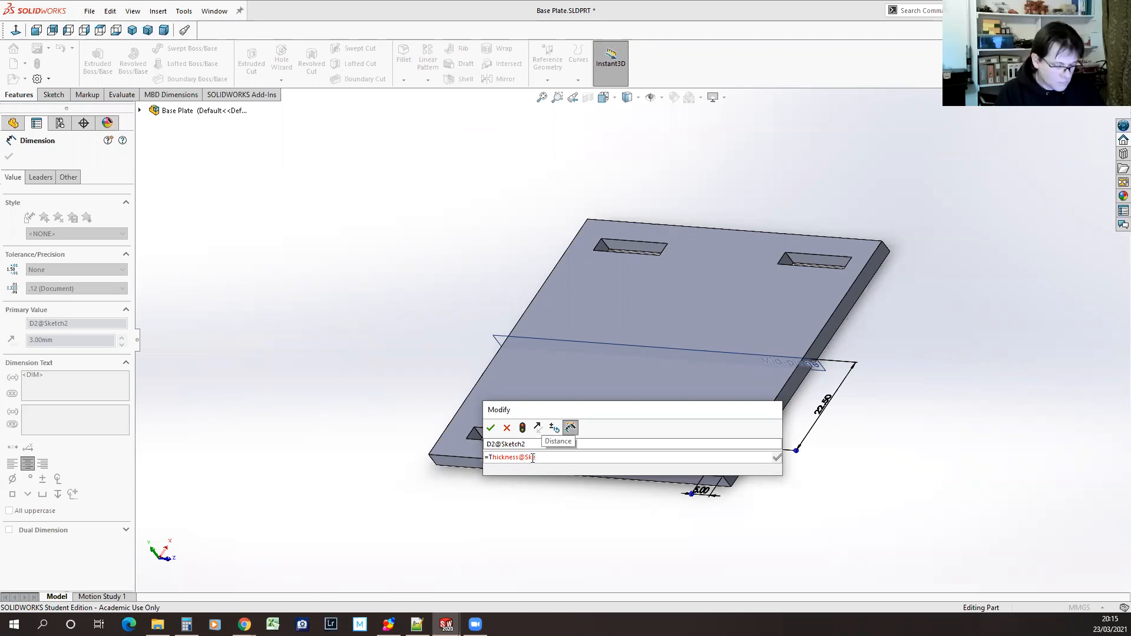
text(etch1)
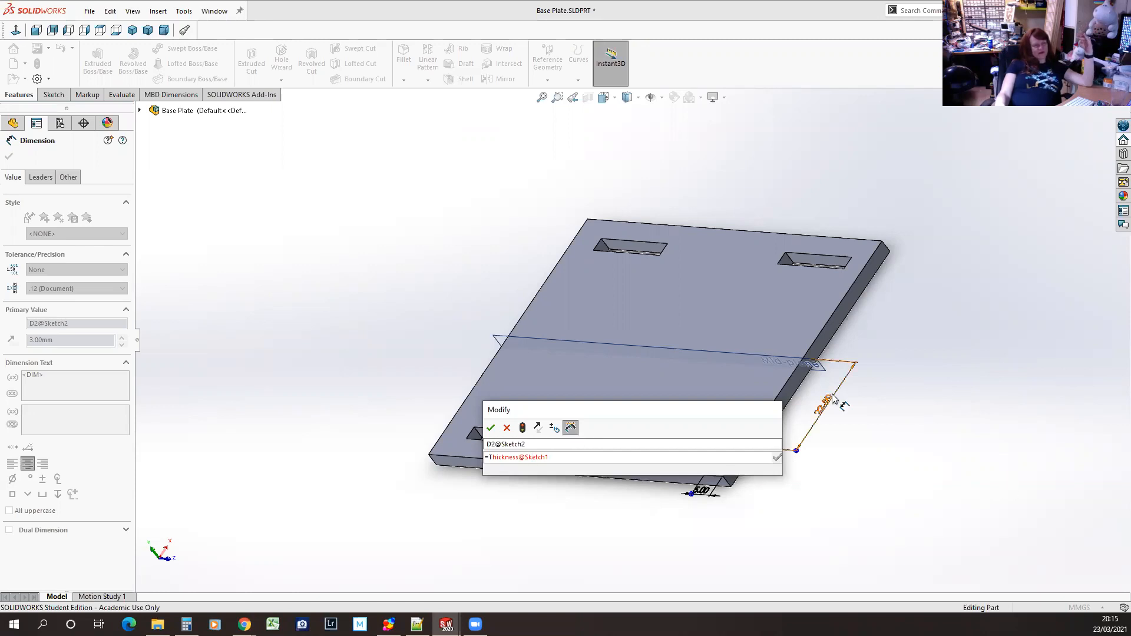
key(Return)
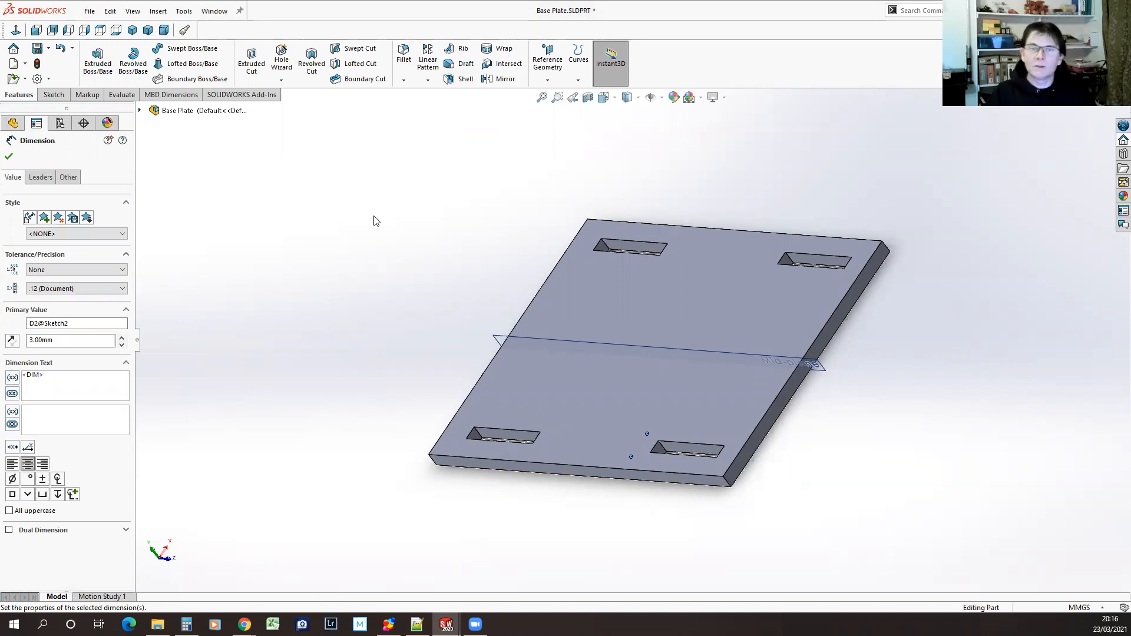
click(9, 156)
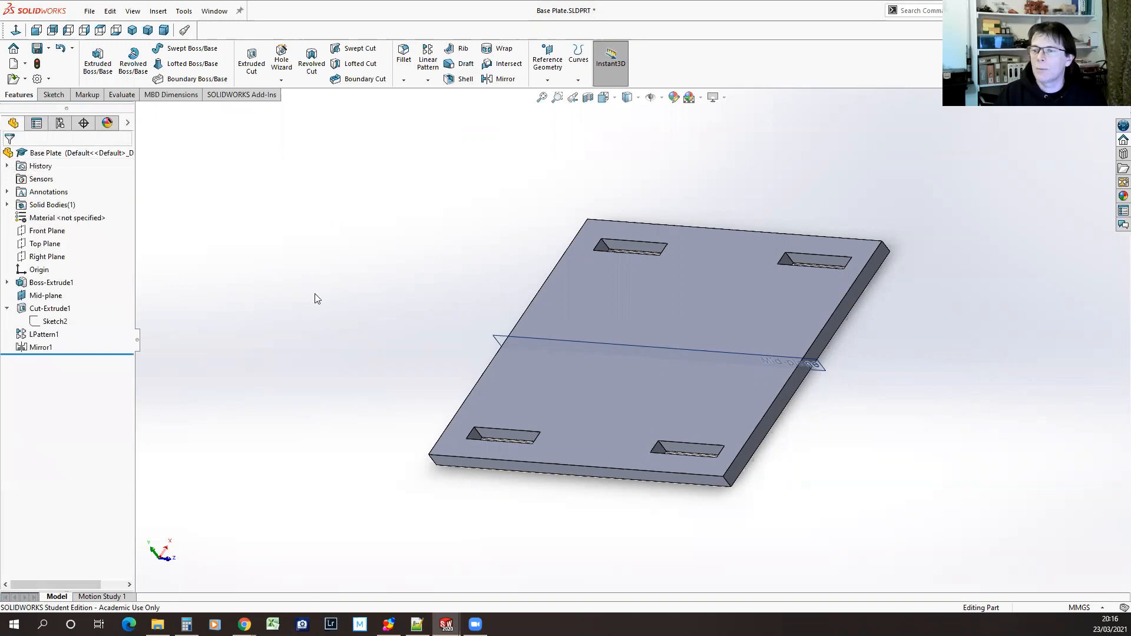
Try to add a global variable named Thickness with the value 3 to the part's equations
middle_drag(318, 364, 346, 310)
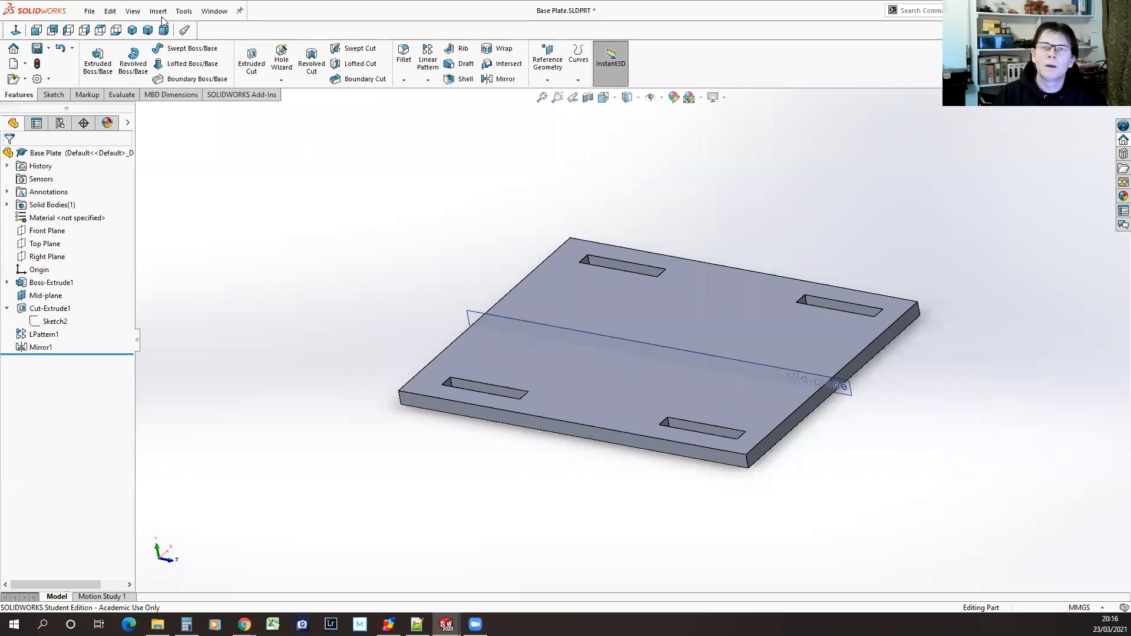
click(183, 11)
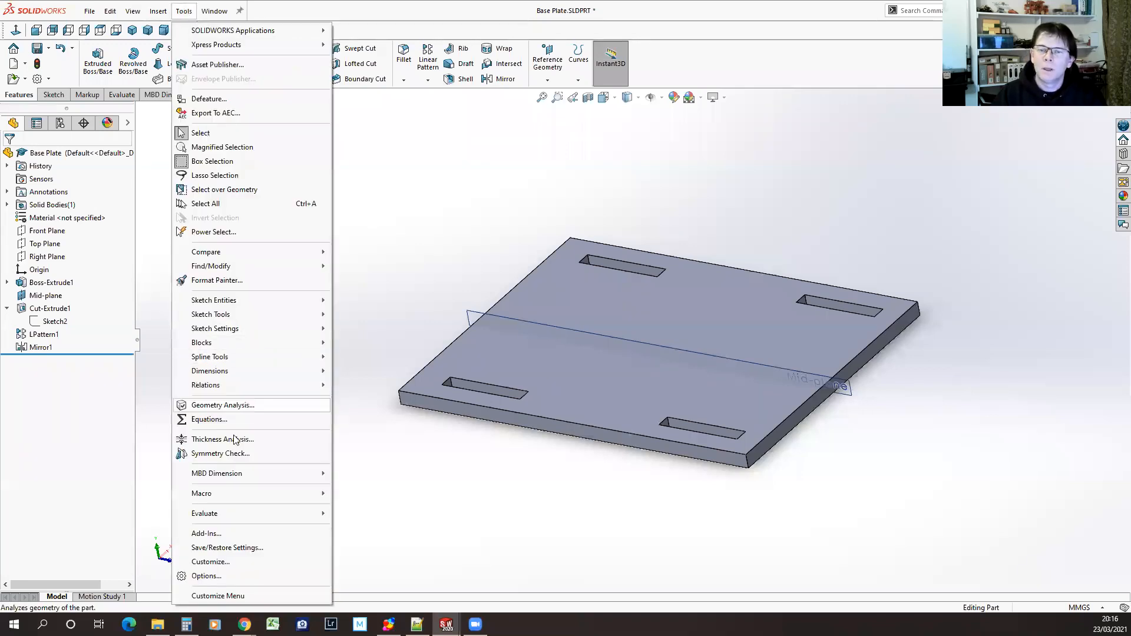
click(211, 420)
click(448, 170)
text(Thickness)
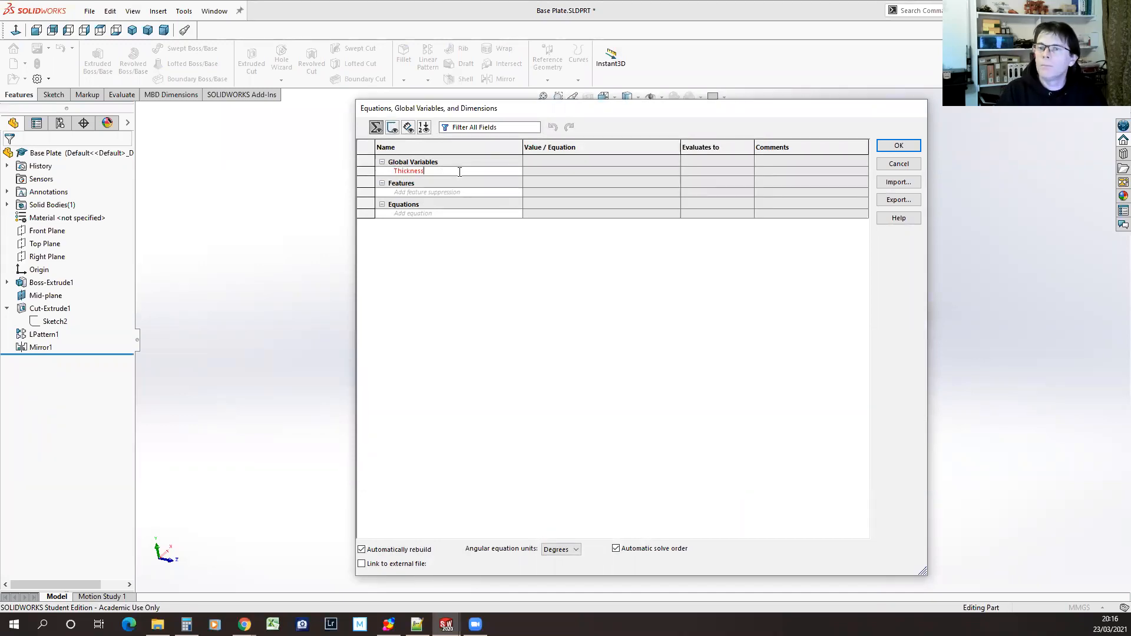
key(Tab)
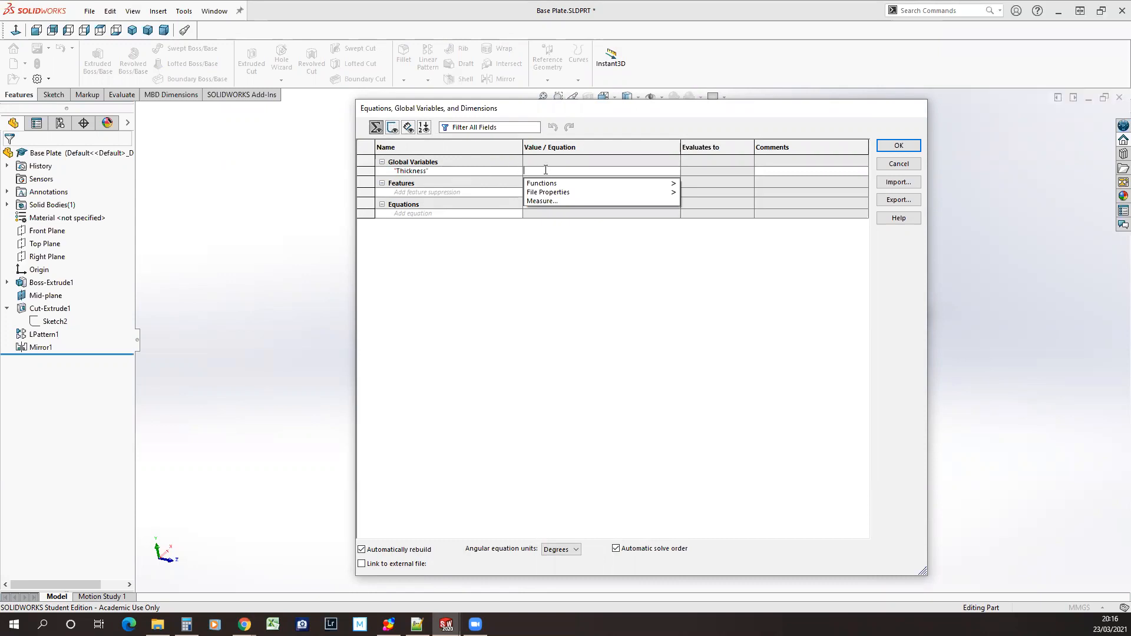
text(3)
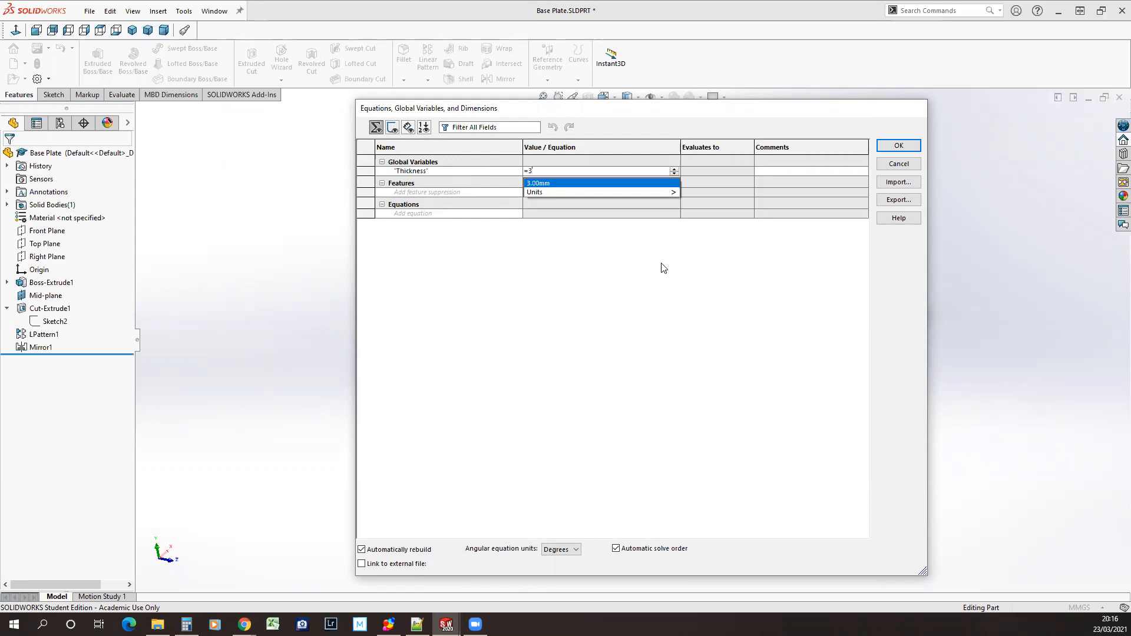
mouse_move(539, 193)
click(550, 259)
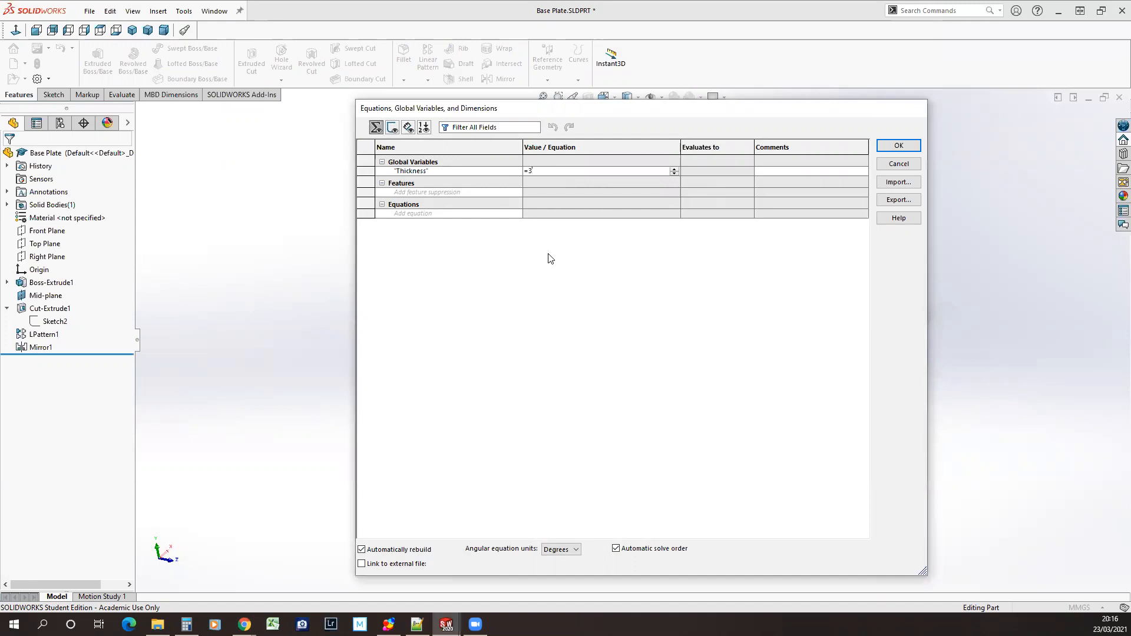
click(907, 144)
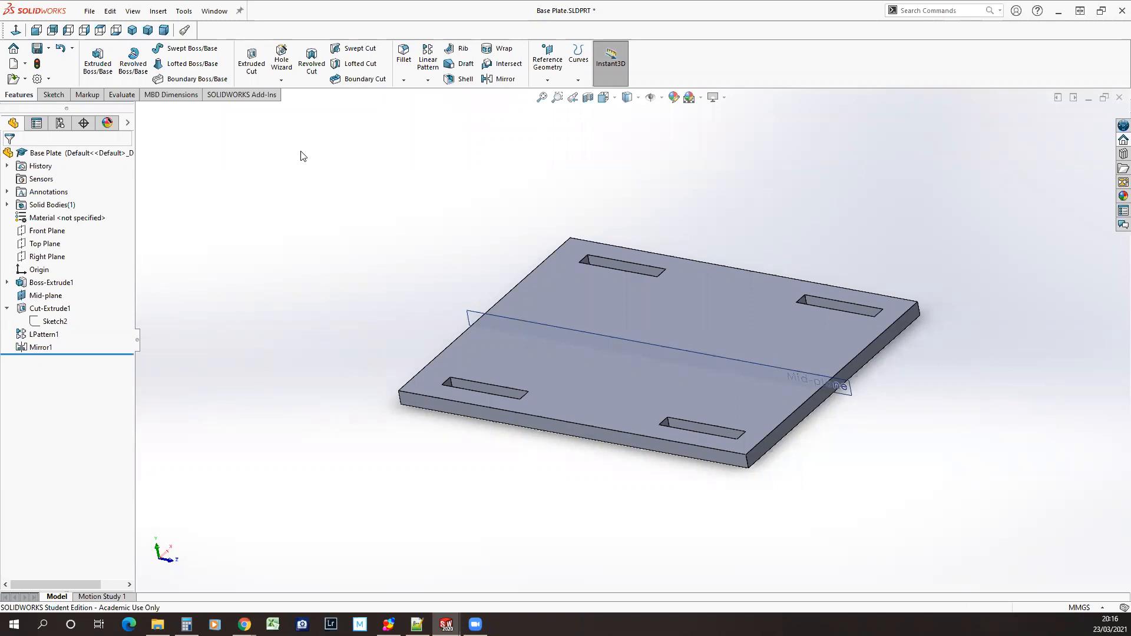
Reopen the part's equations and enter the global variable Thickness again with the value =3
click(183, 11)
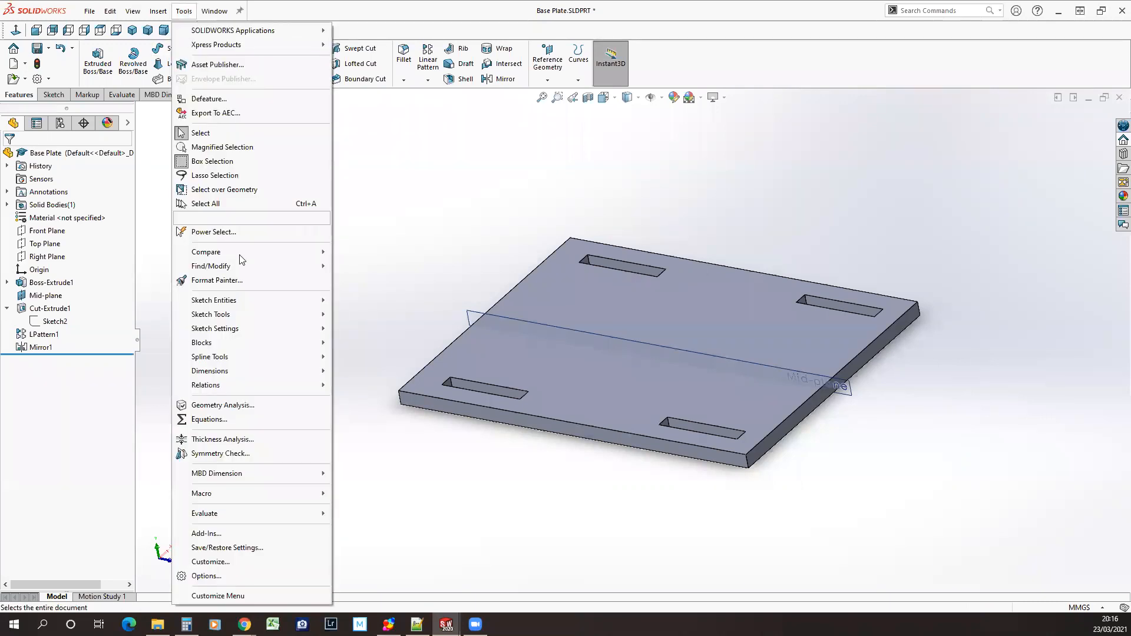
click(217, 420)
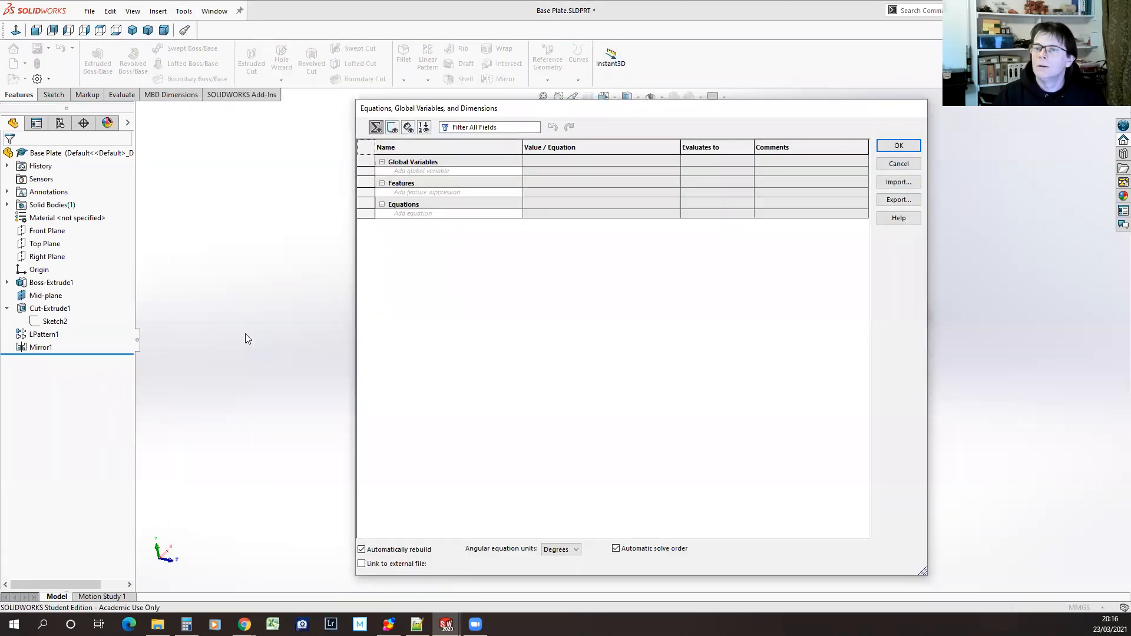
click(488, 171)
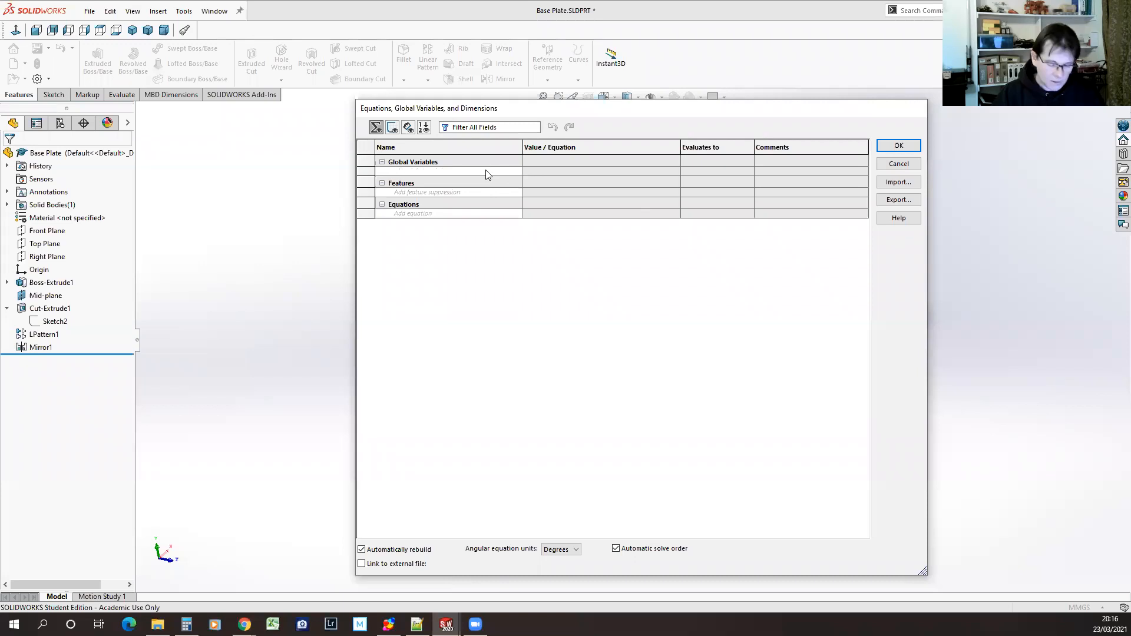
text(Thic)
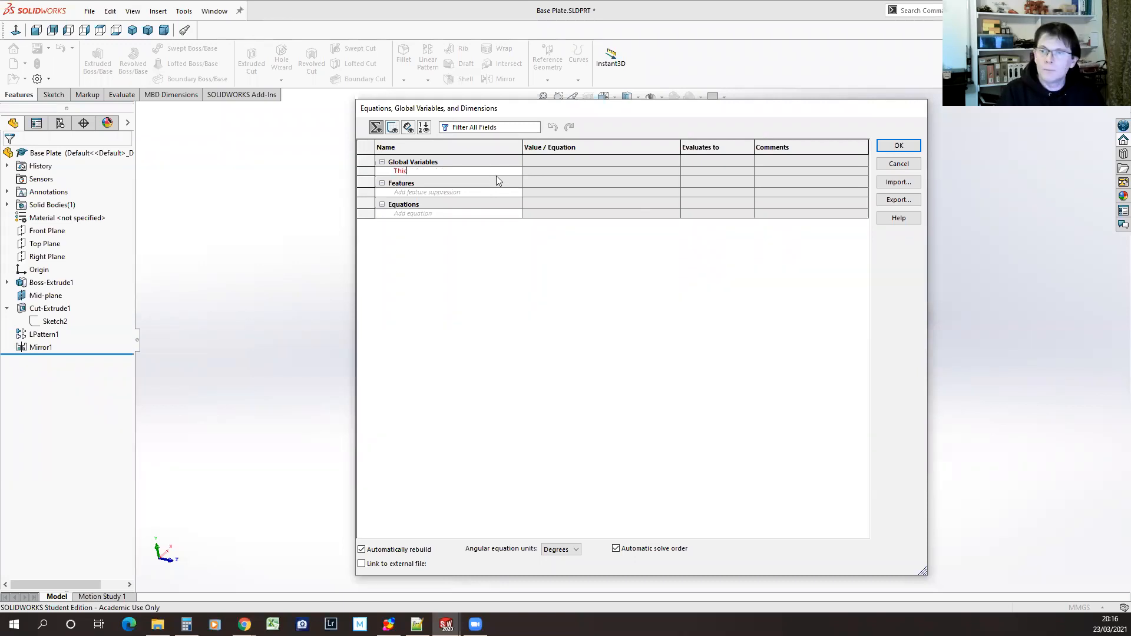
text(kness)
click(535, 172)
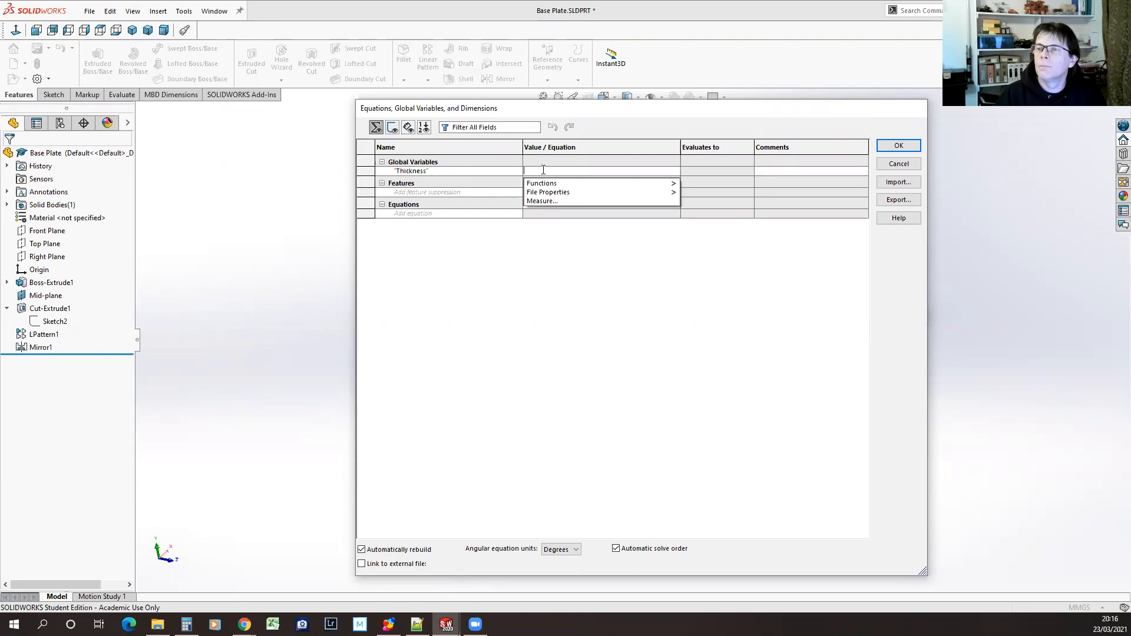
text(=3)
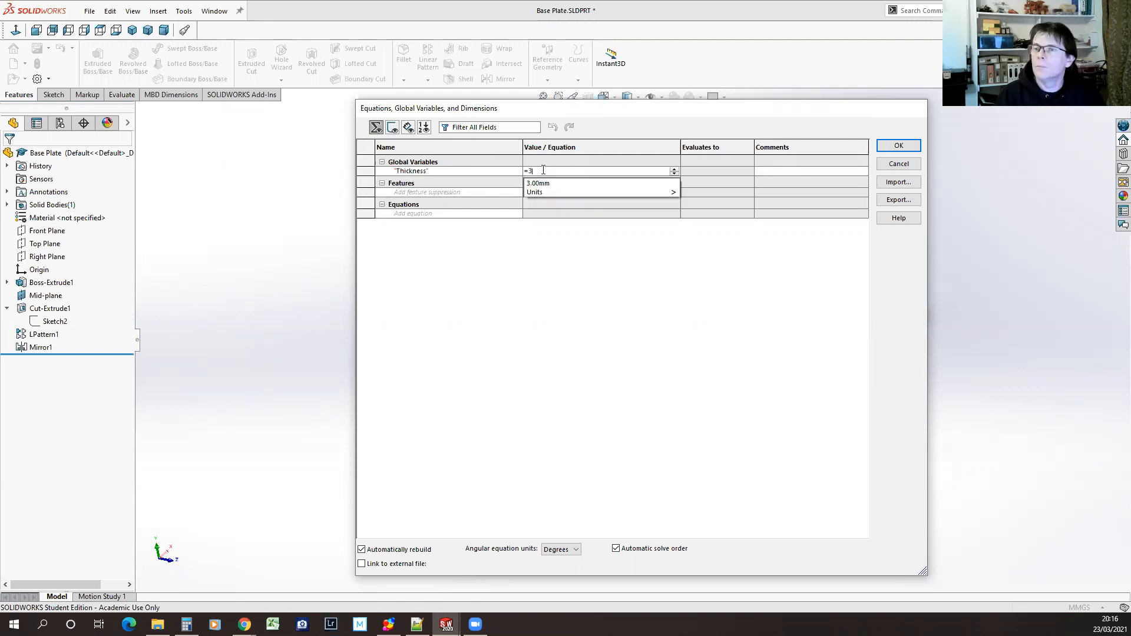
key(Return)
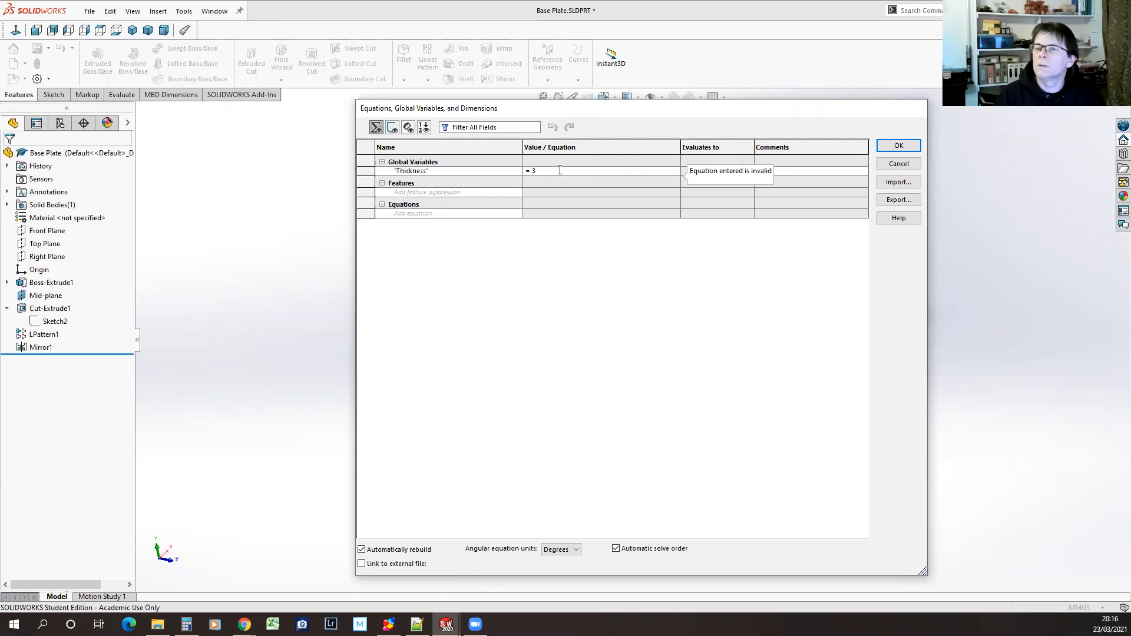
Try to give the Thickness global variable the suggested value 3.00mm
click(561, 170)
click(549, 183)
click(675, 171)
click(562, 171)
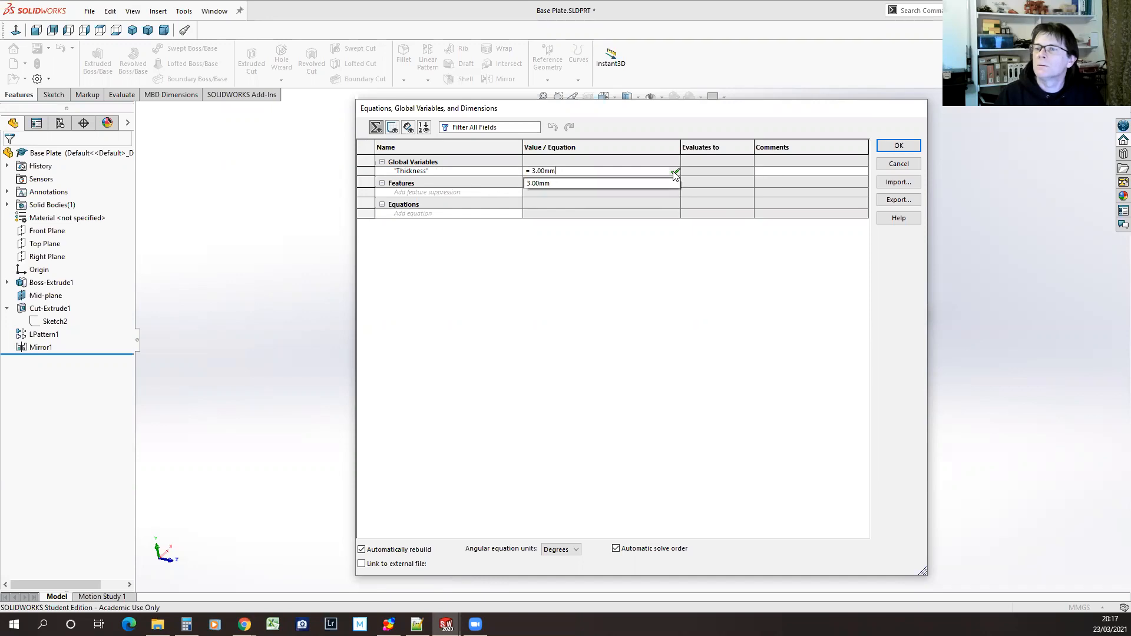
click(530, 171)
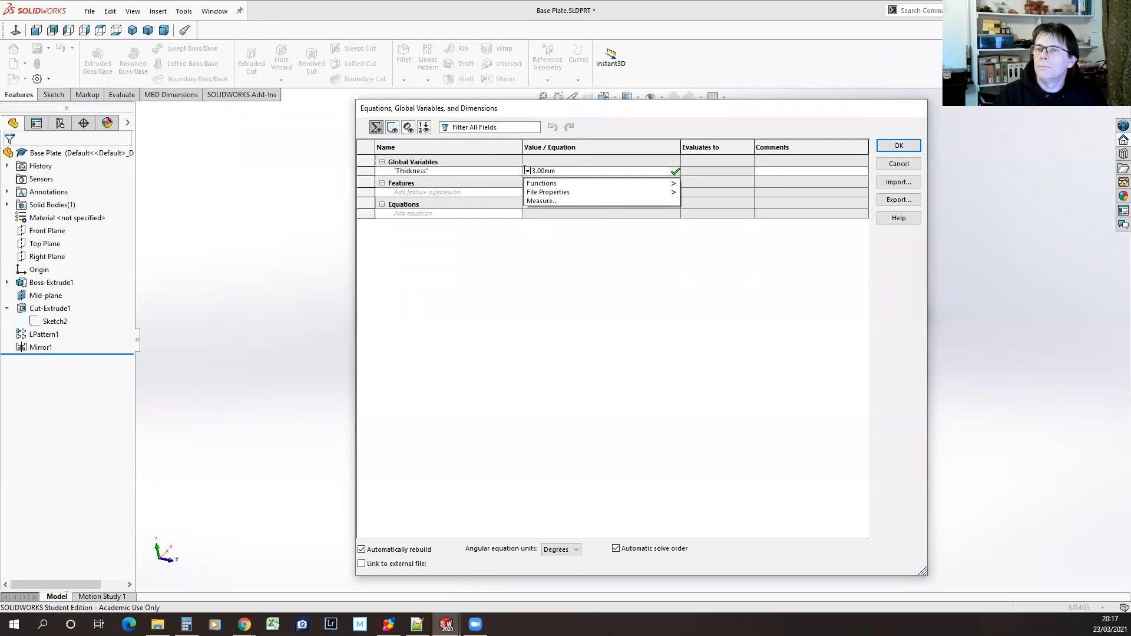
Try to replace the Thickness global variable's value with 4.50mm, and return to the equations for correction
double_click(562, 171)
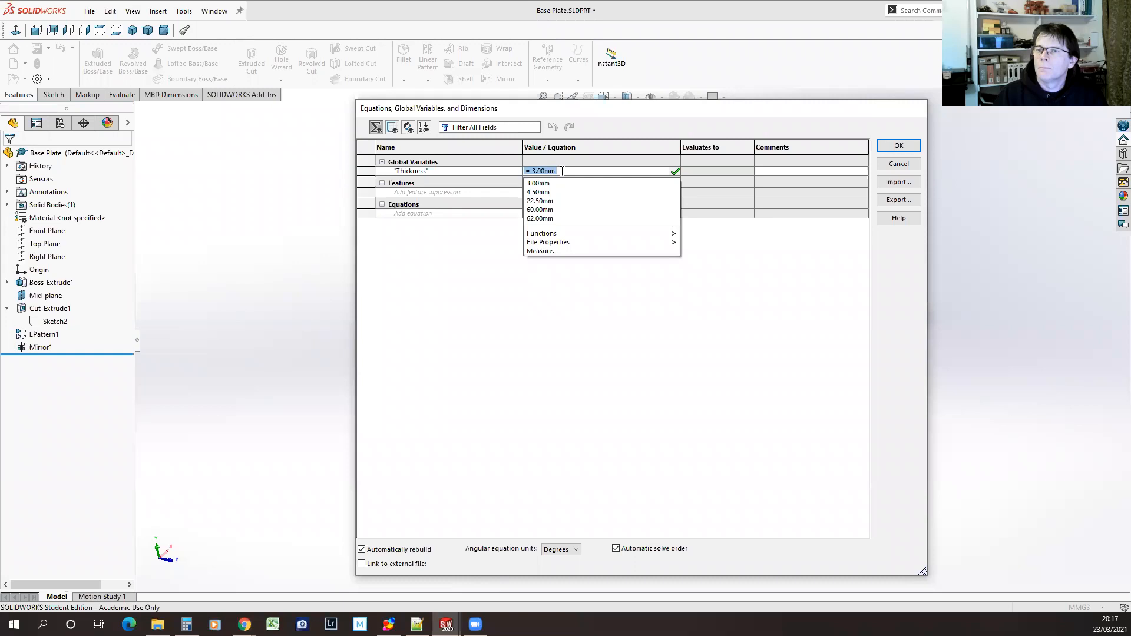
click(543, 191)
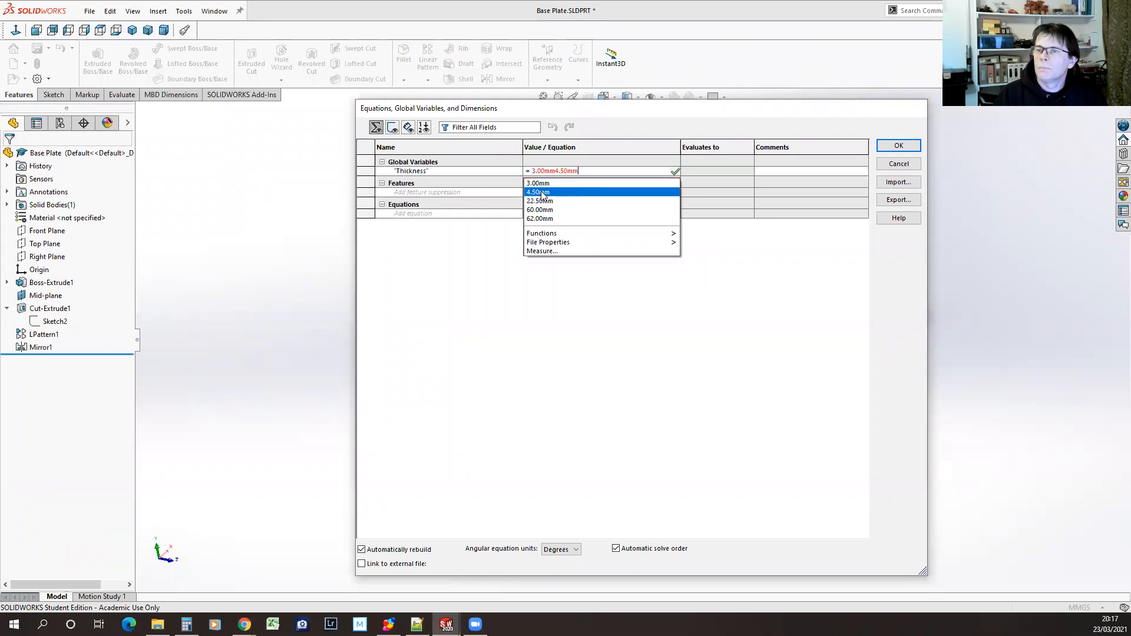
drag(555, 171, 489, 173)
key(BackSpace)
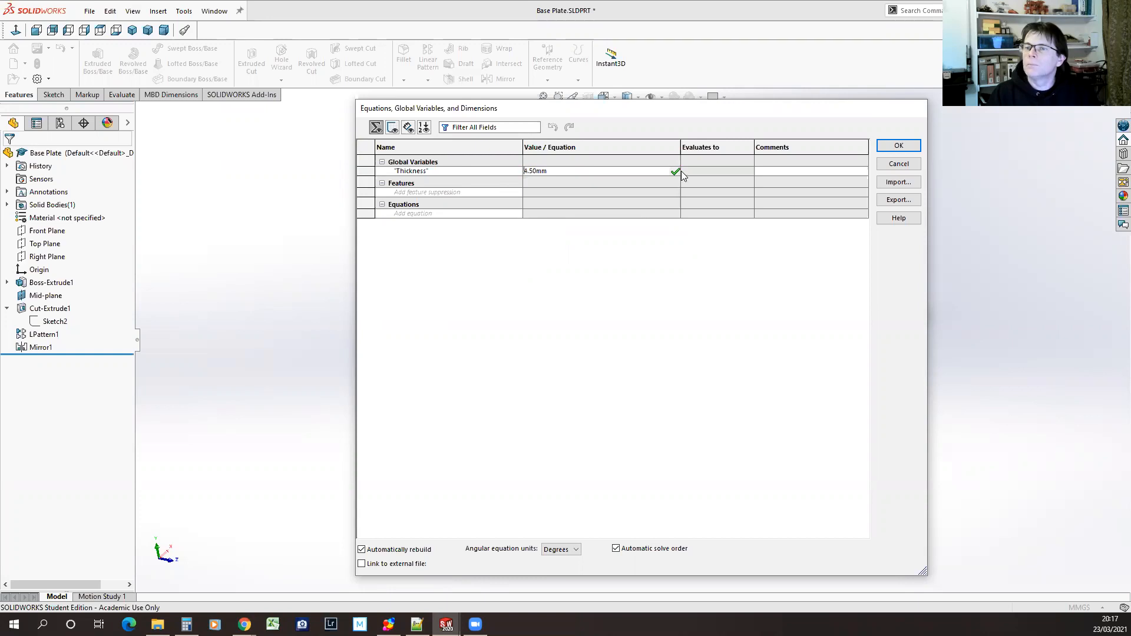
click(580, 169)
click(676, 171)
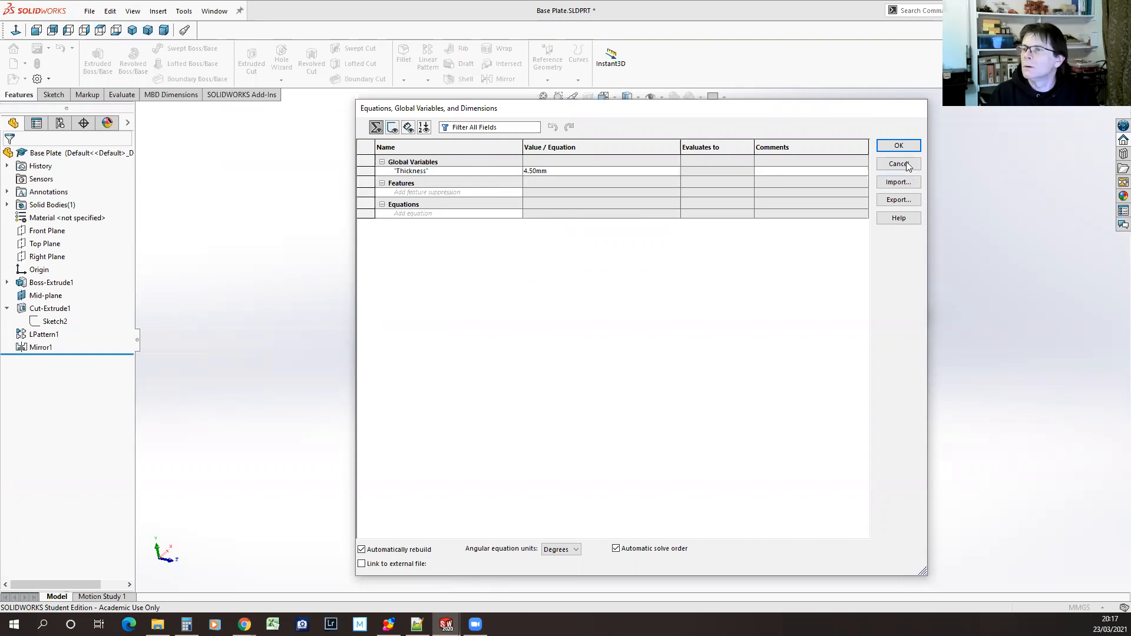
click(898, 146)
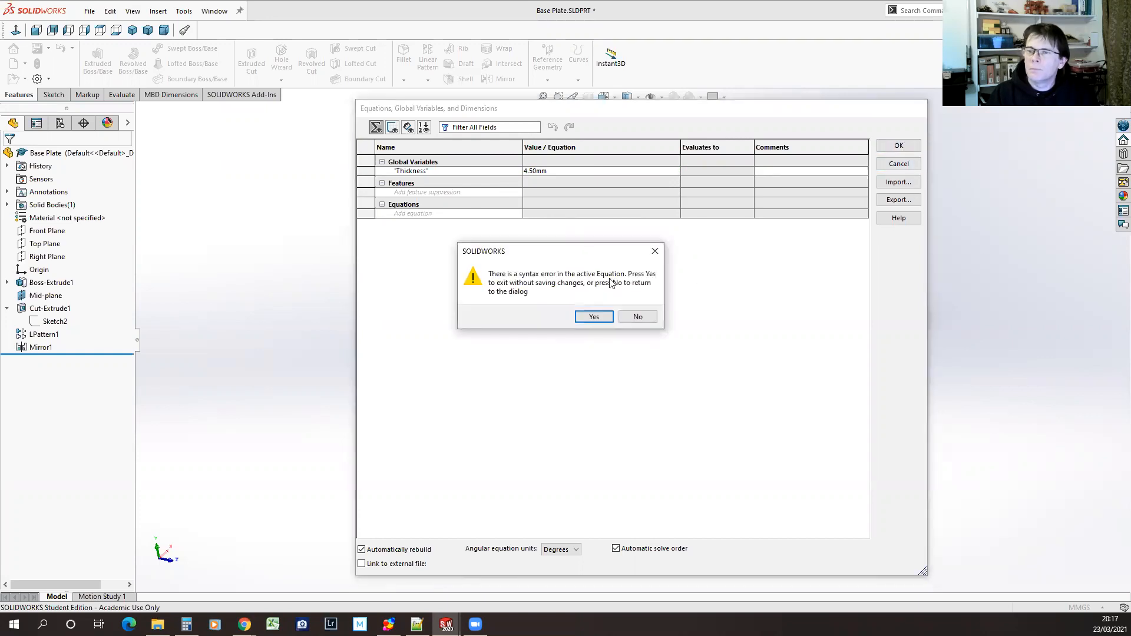
click(641, 317)
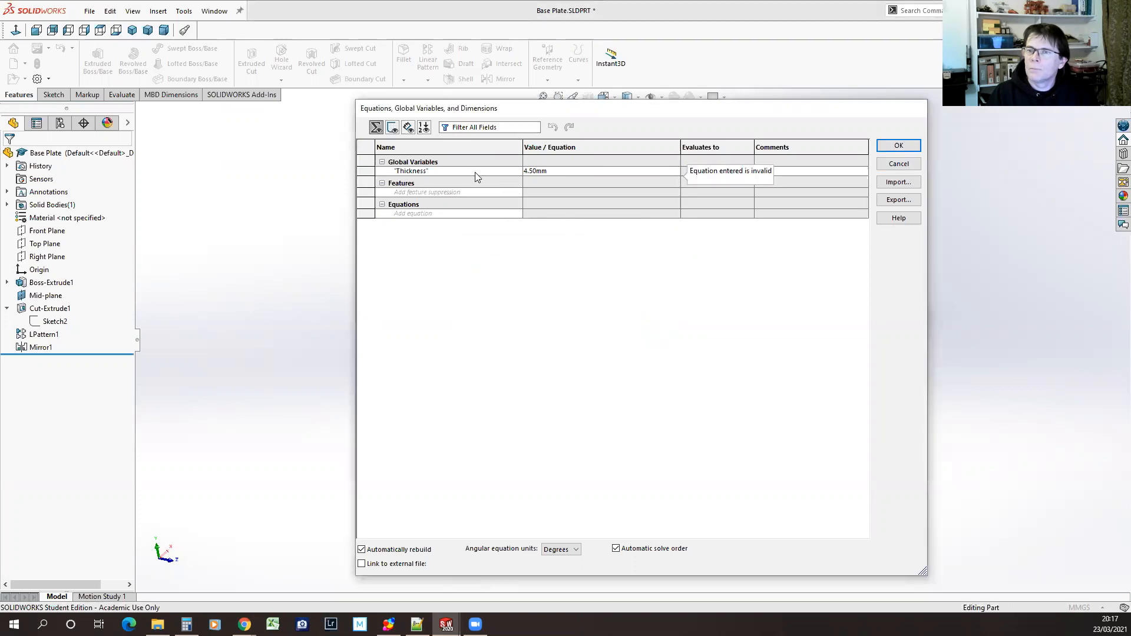
Try to set the Thickness global variable to =3.0mm with millimetre units, and discard the equation changes
click(533, 173)
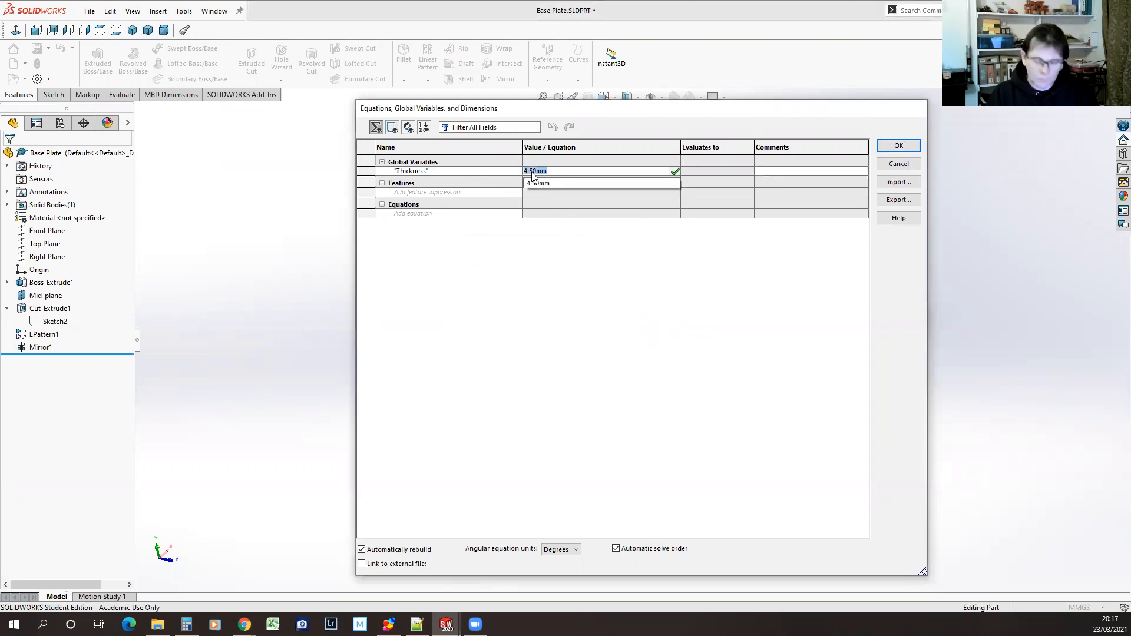
text(=3.0)
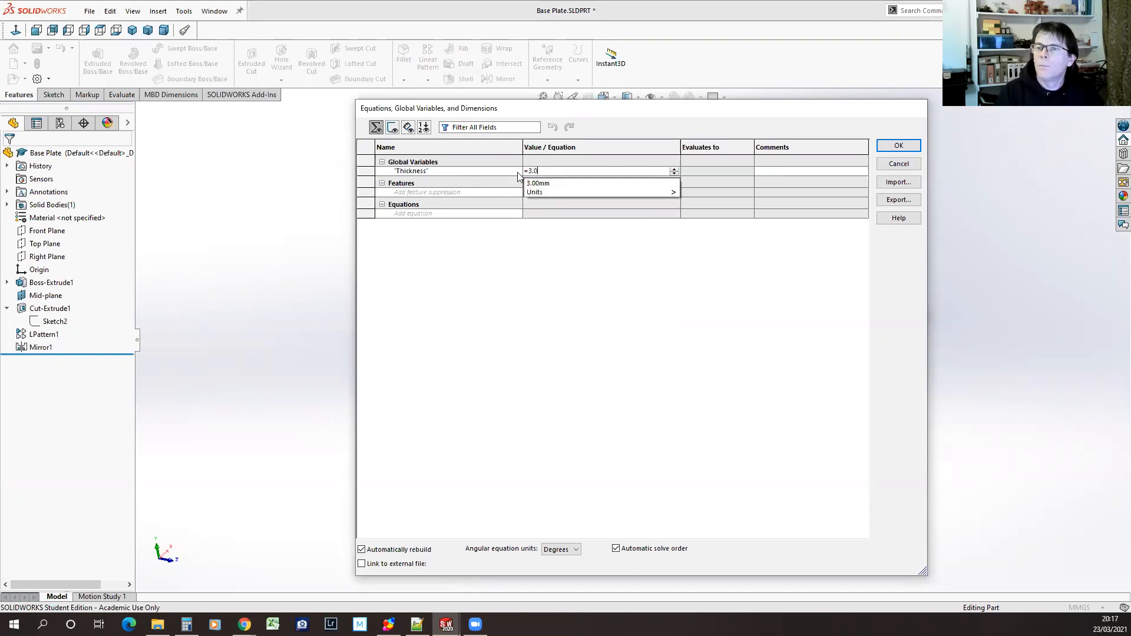
mouse_move(562, 192)
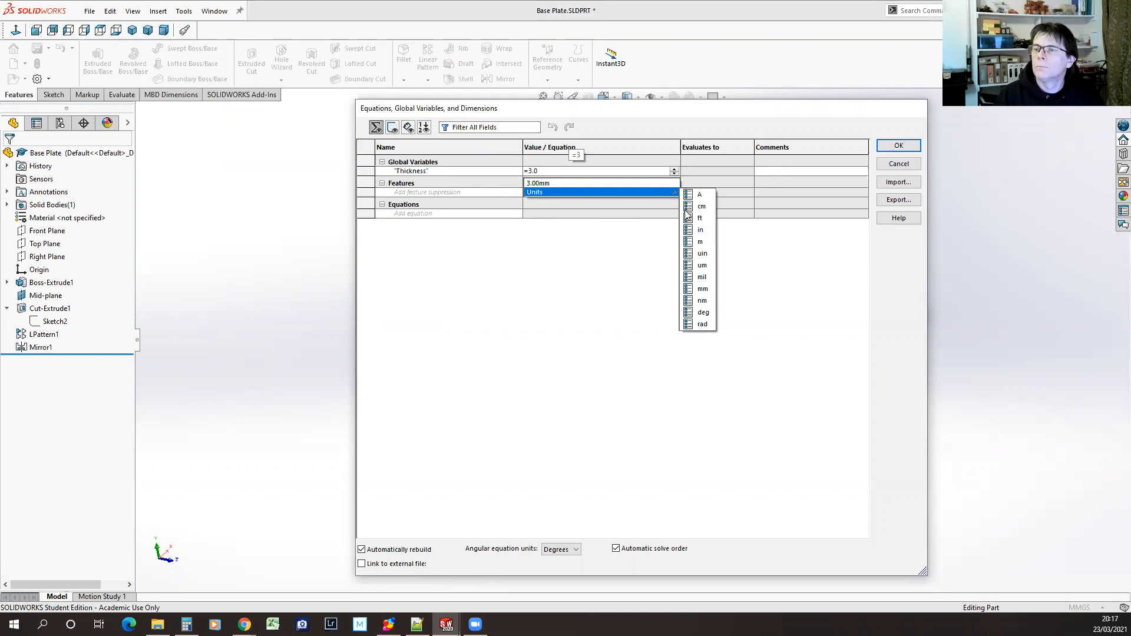
click(704, 289)
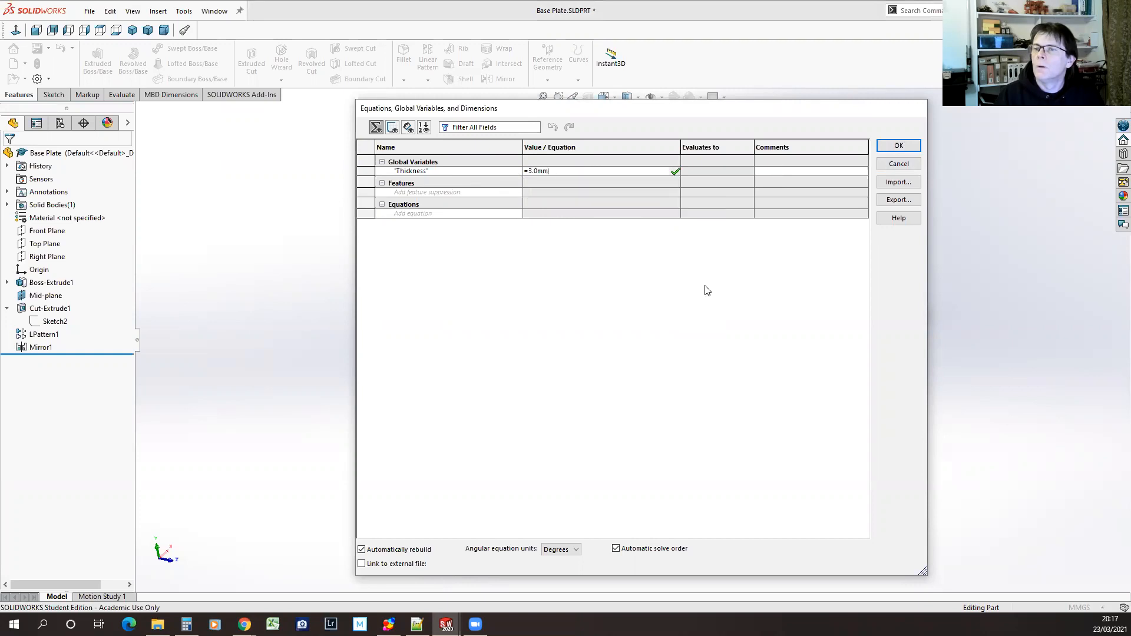
click(675, 171)
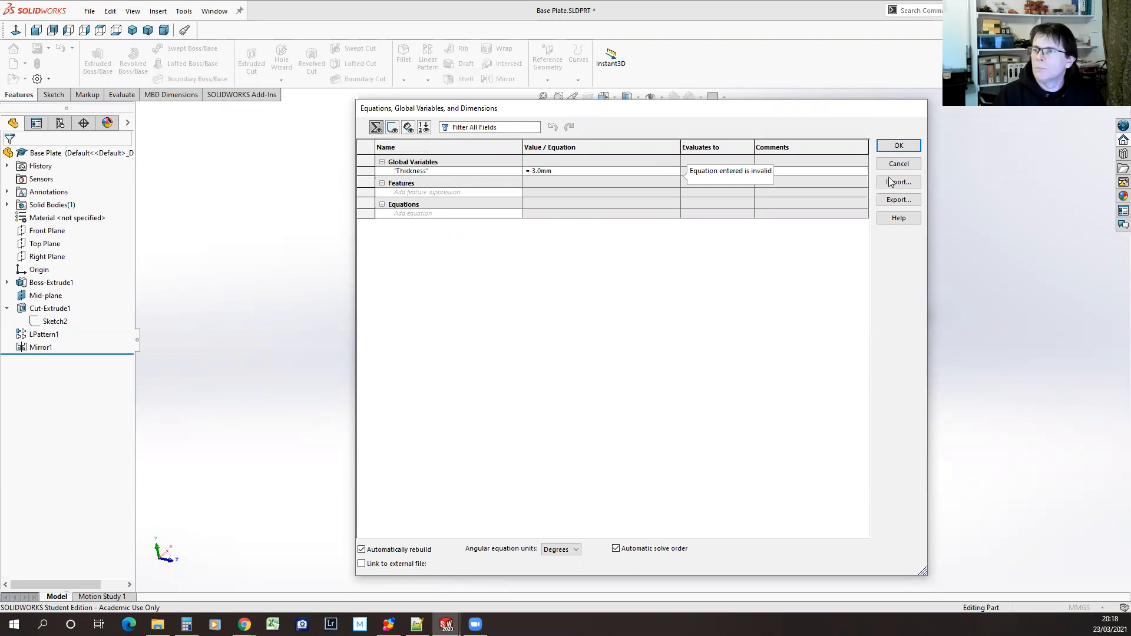
click(907, 164)
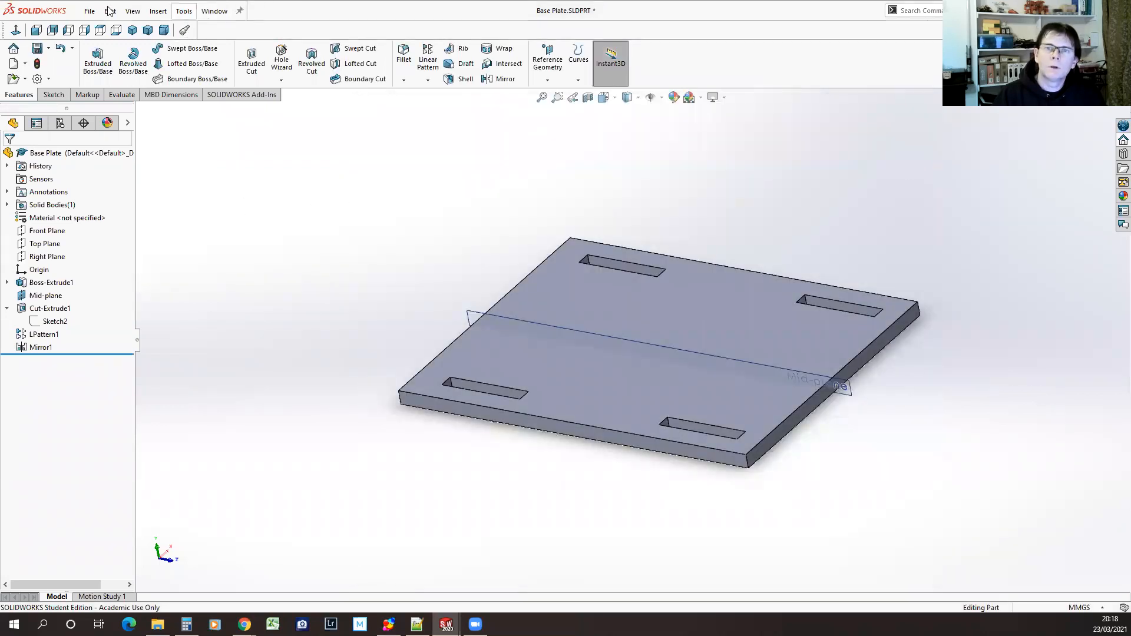
Examine the global variables and equations in the recent part Timber coop roof frame side.SLDPRT, and return to Base Plate.SLDPRT
click(90, 12)
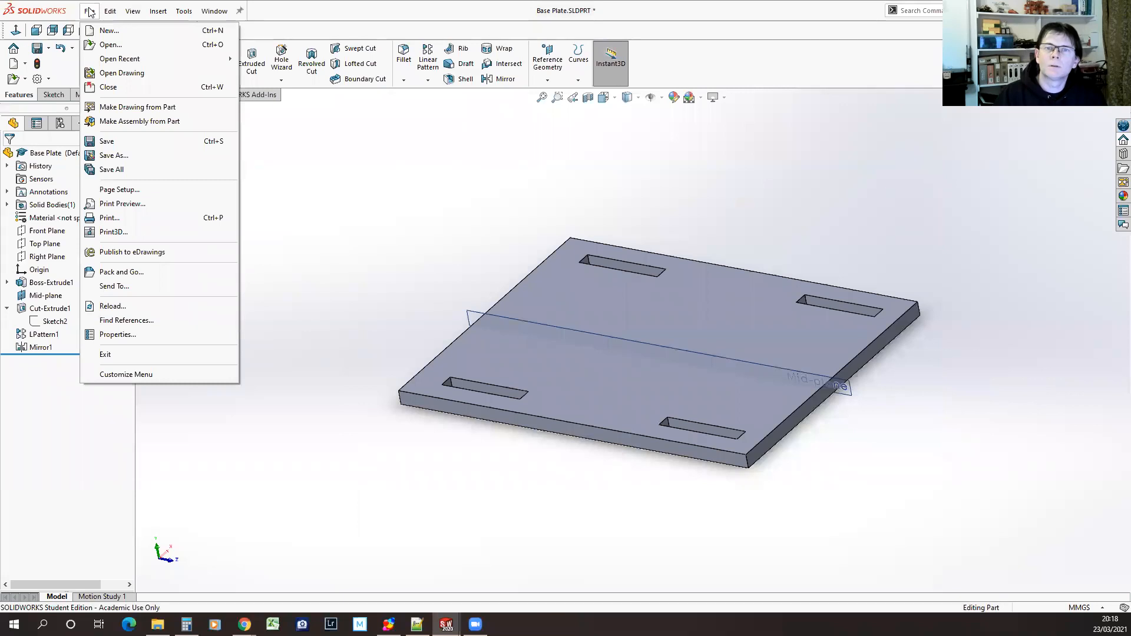
mouse_move(110, 60)
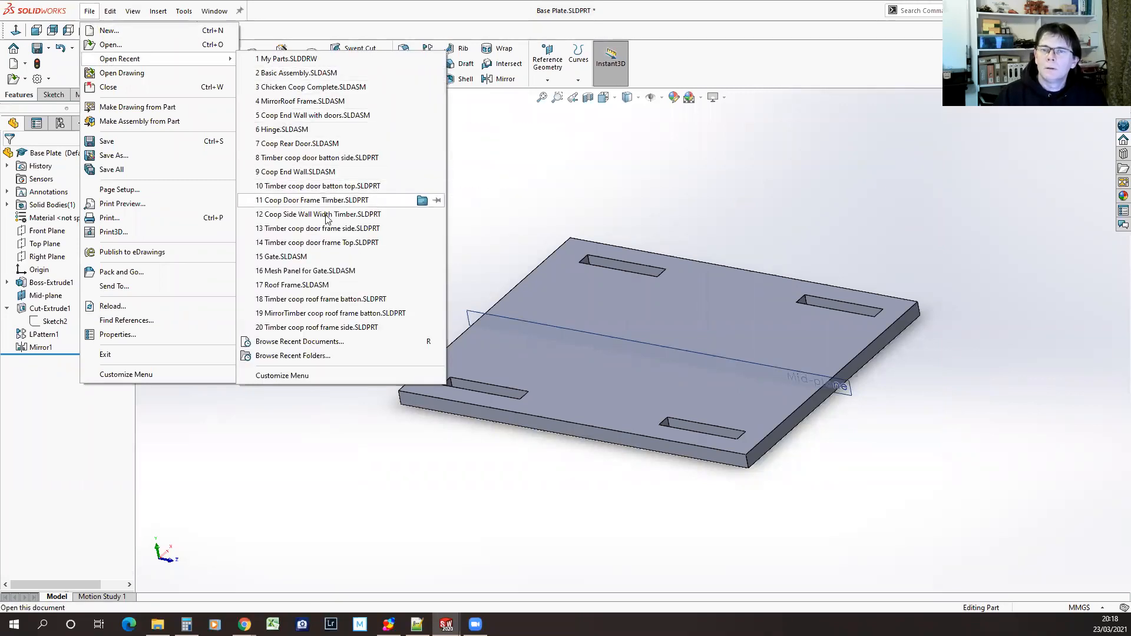
click(307, 328)
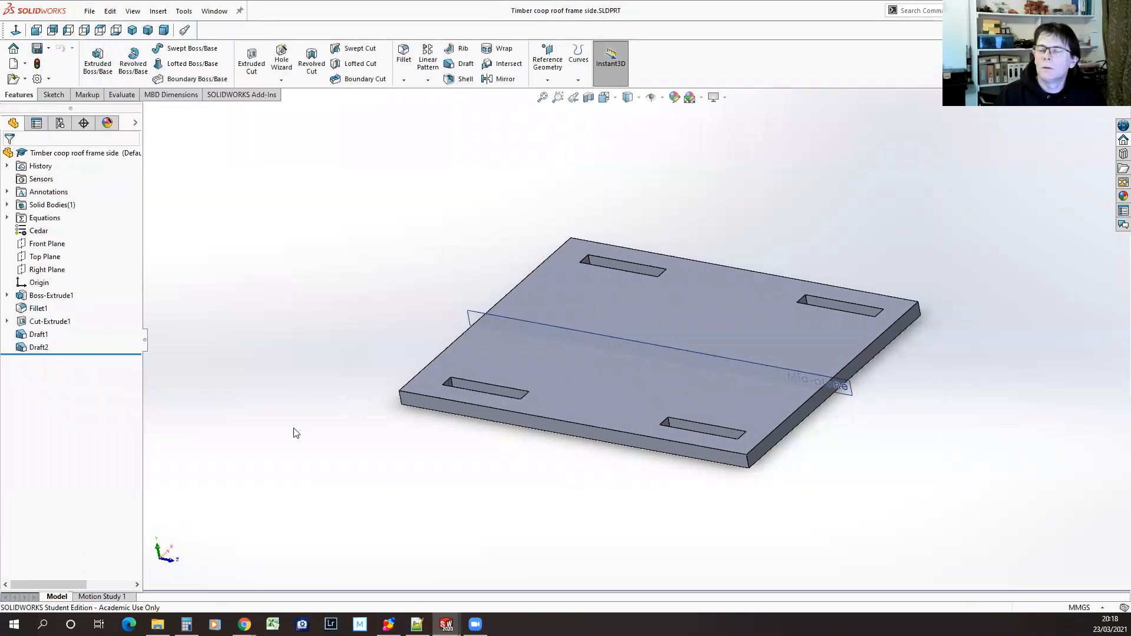
click(184, 12)
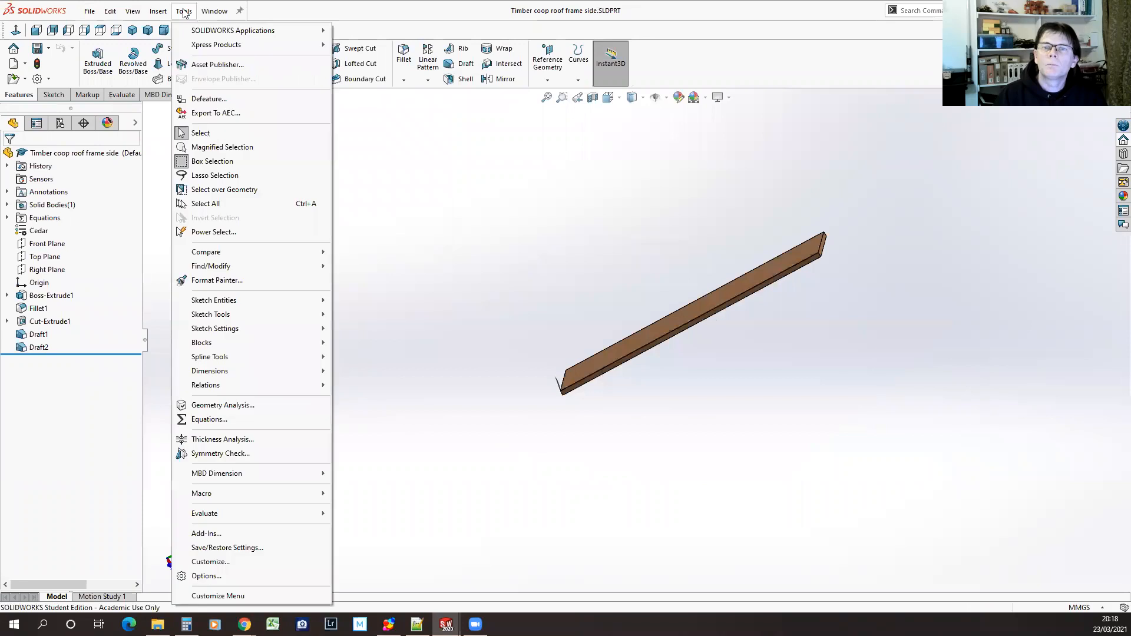
click(207, 420)
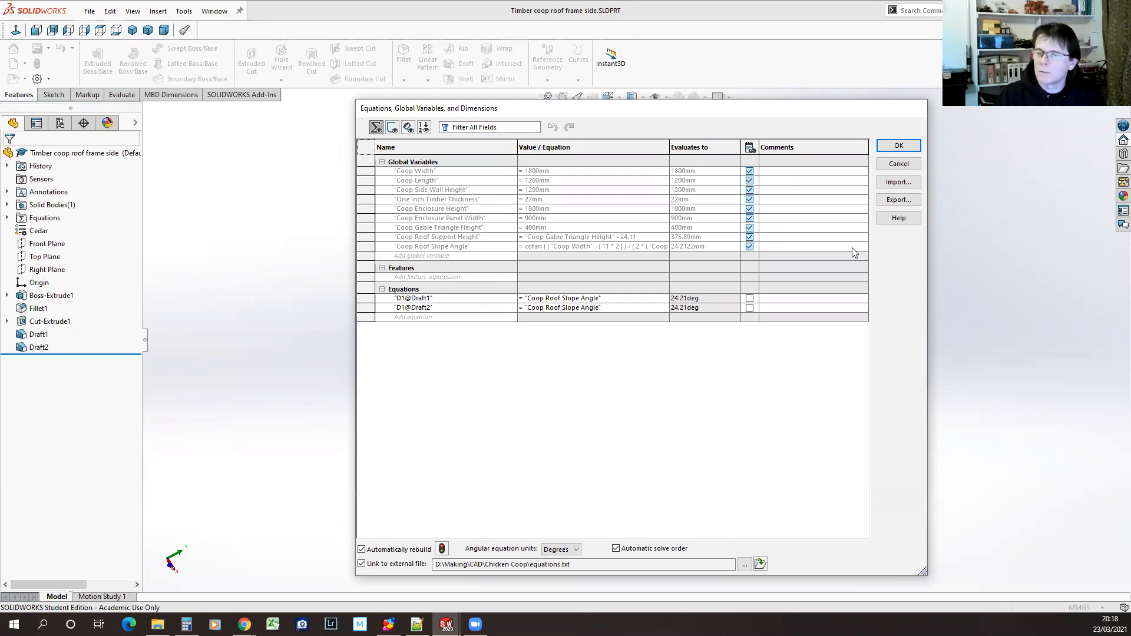
click(916, 163)
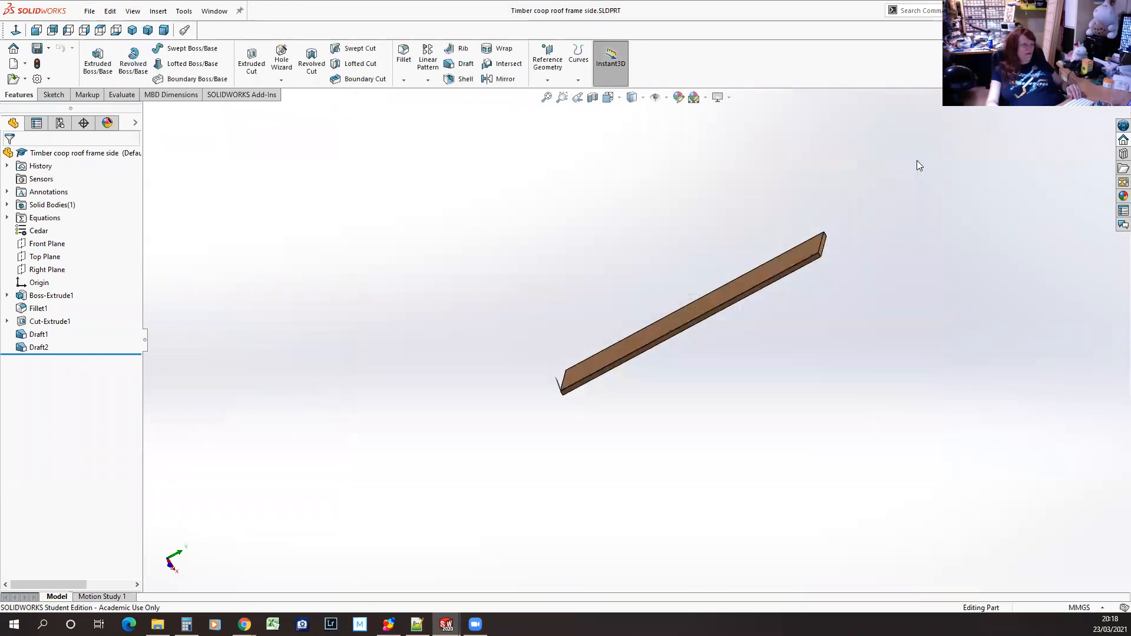
click(214, 12)
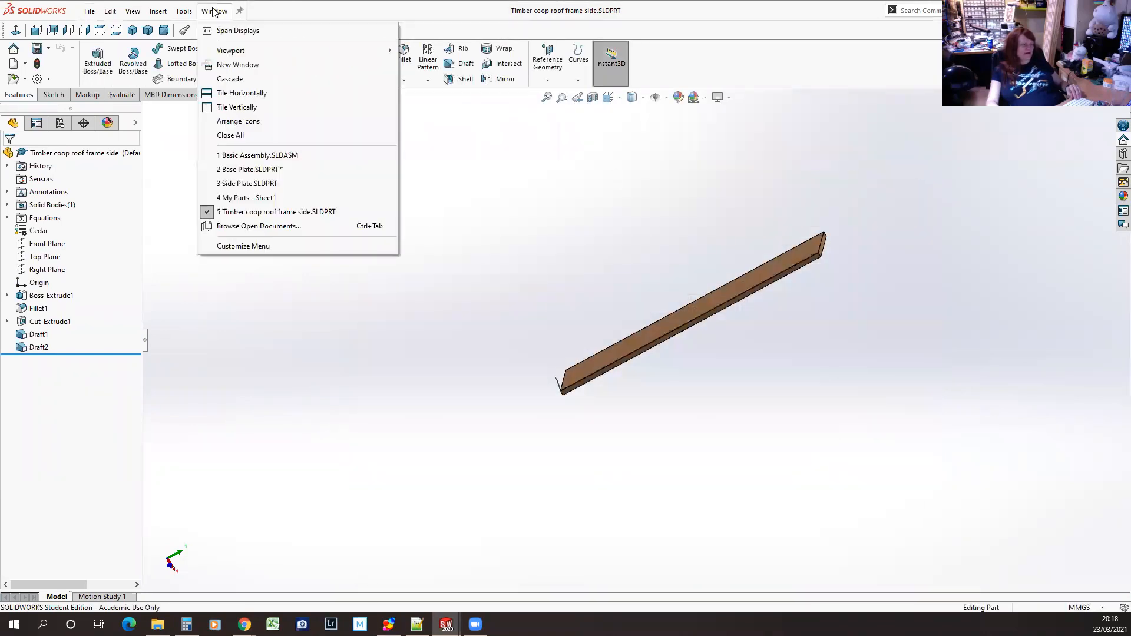
click(235, 171)
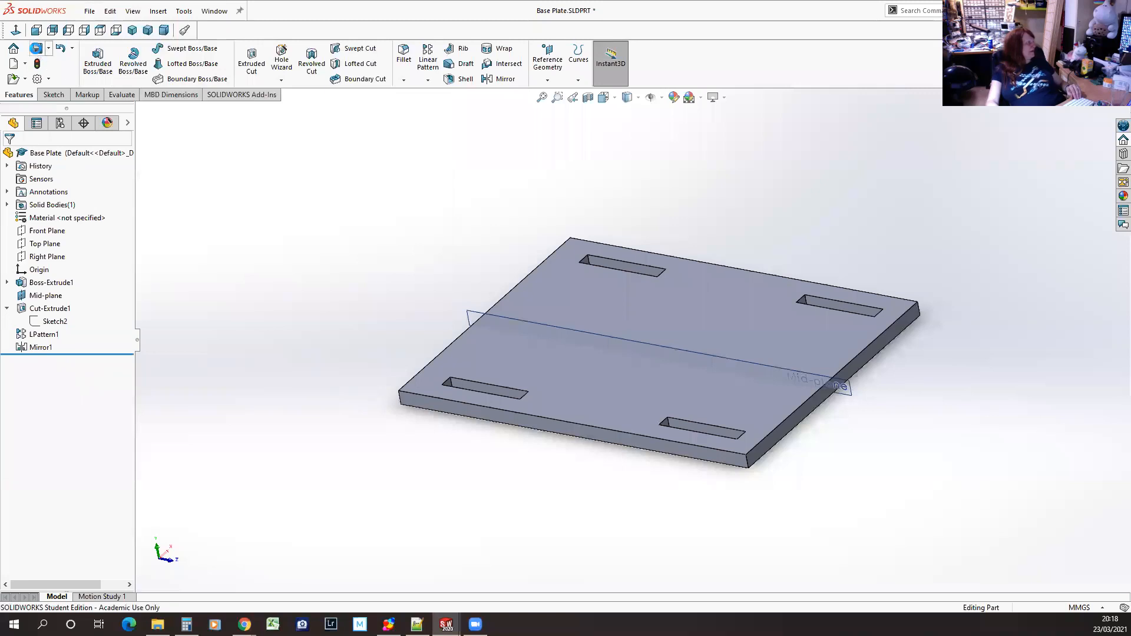
Add a global variable named Test with the value =3 to the Base Plate's equations
click(183, 11)
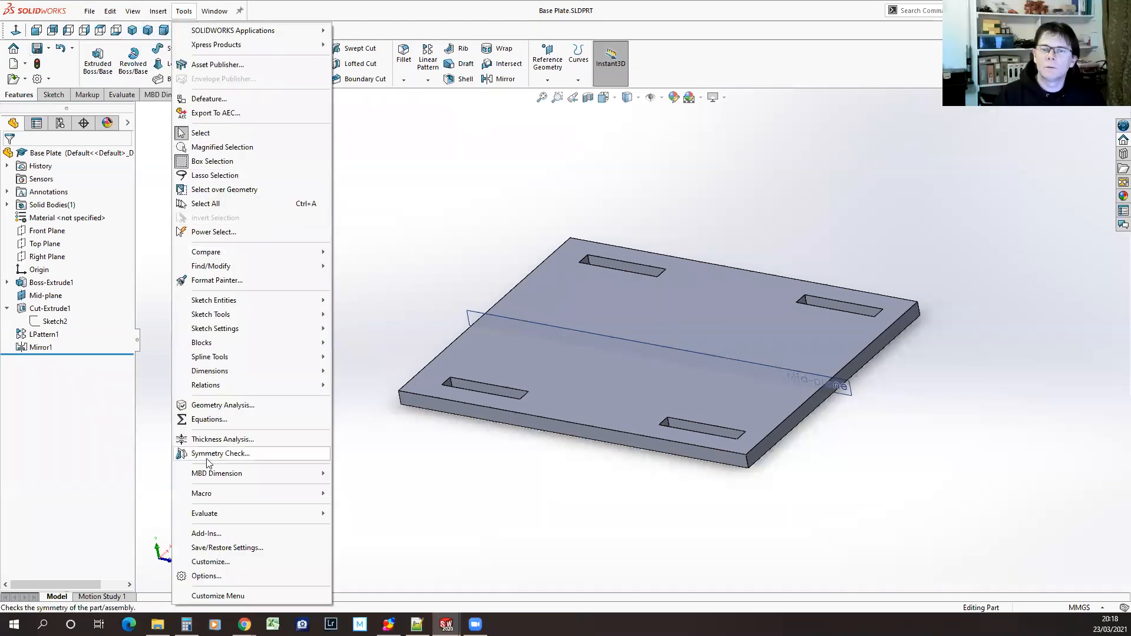
click(210, 419)
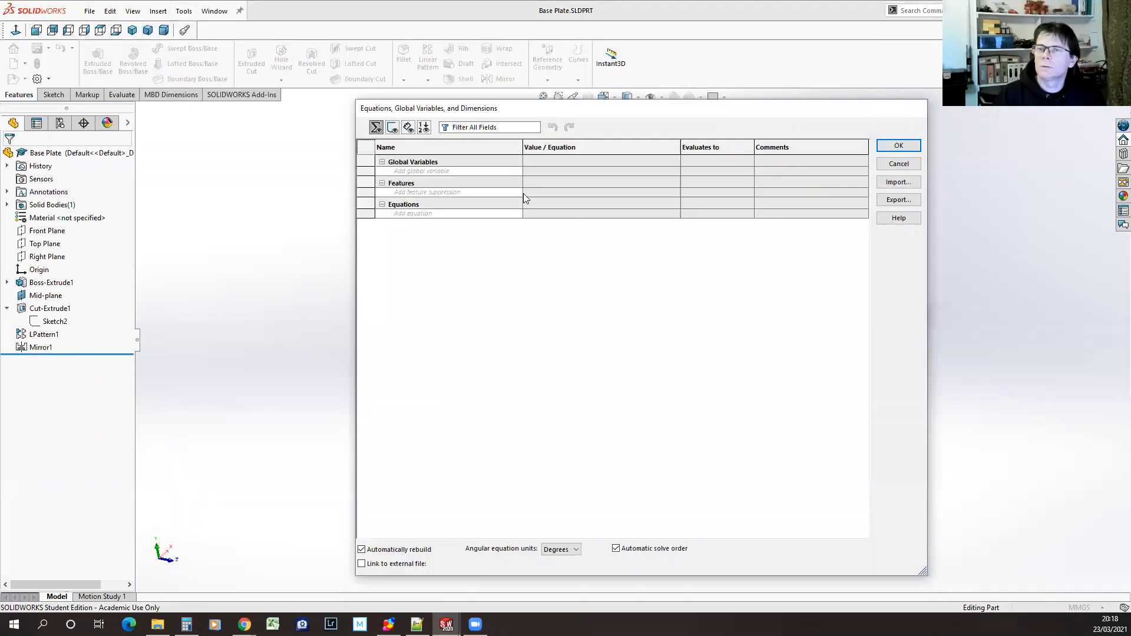
click(481, 170)
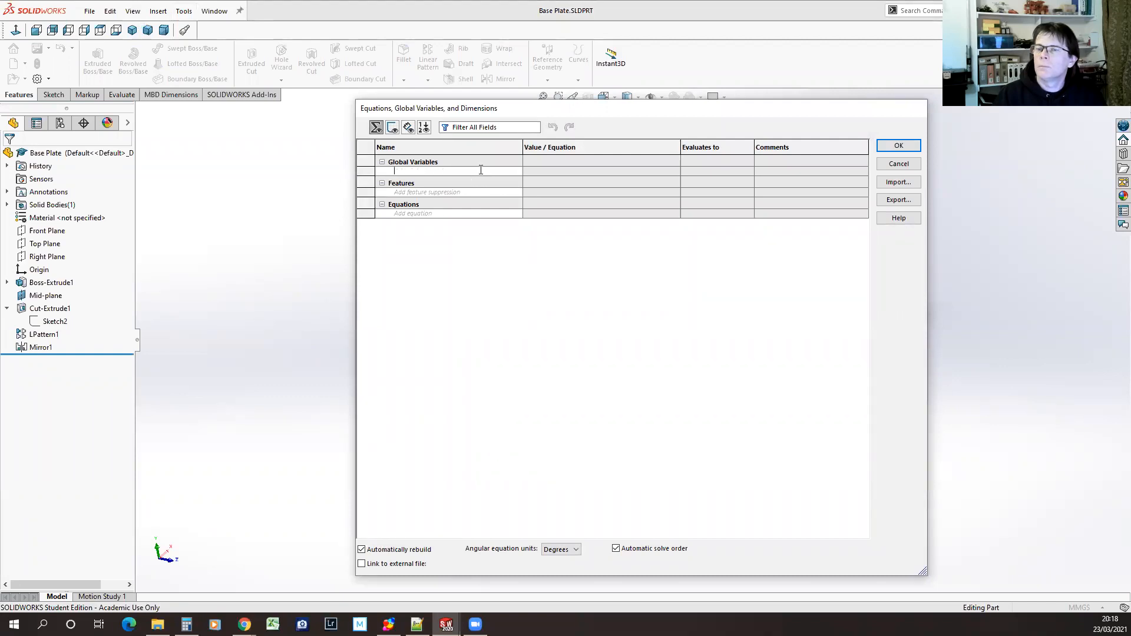
text(TEst)
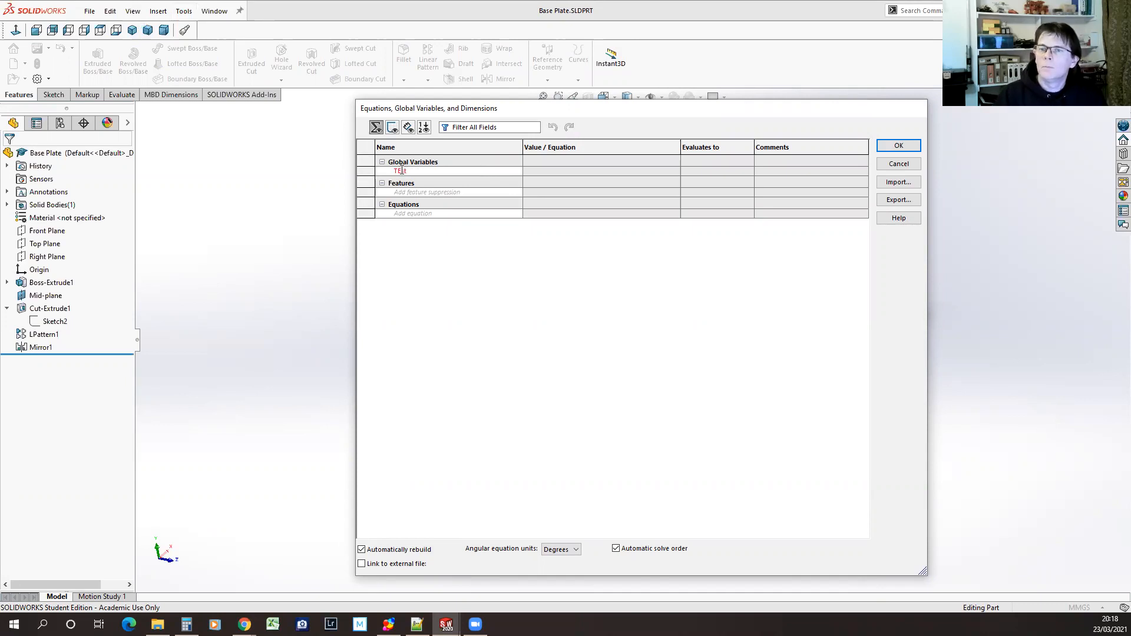
key(Tab)
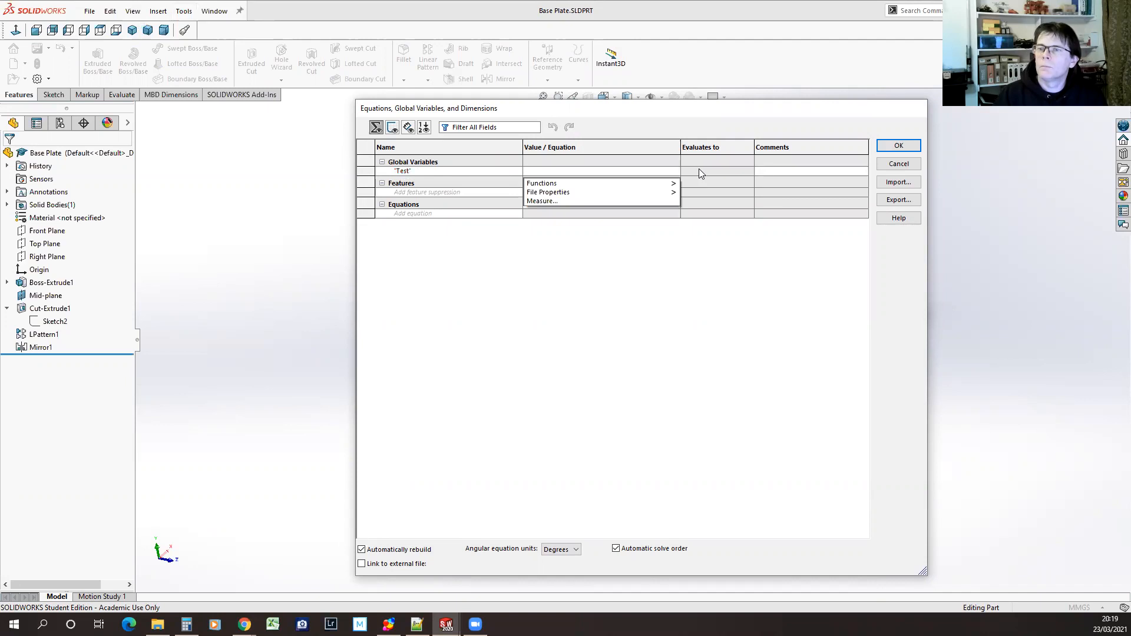
click(655, 201)
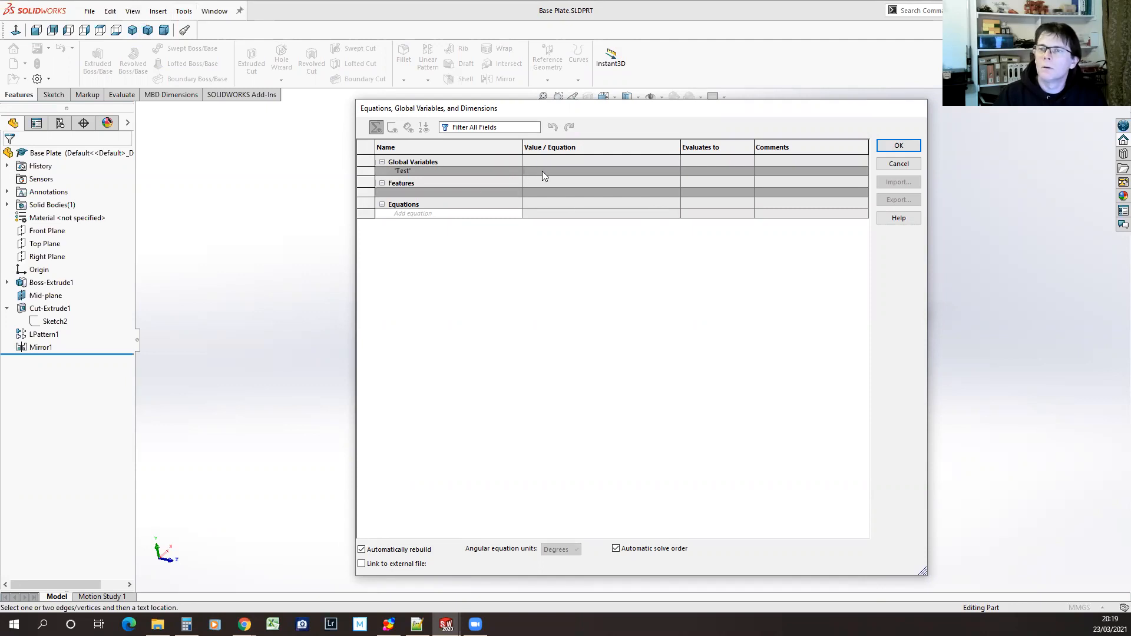
text(=3e)
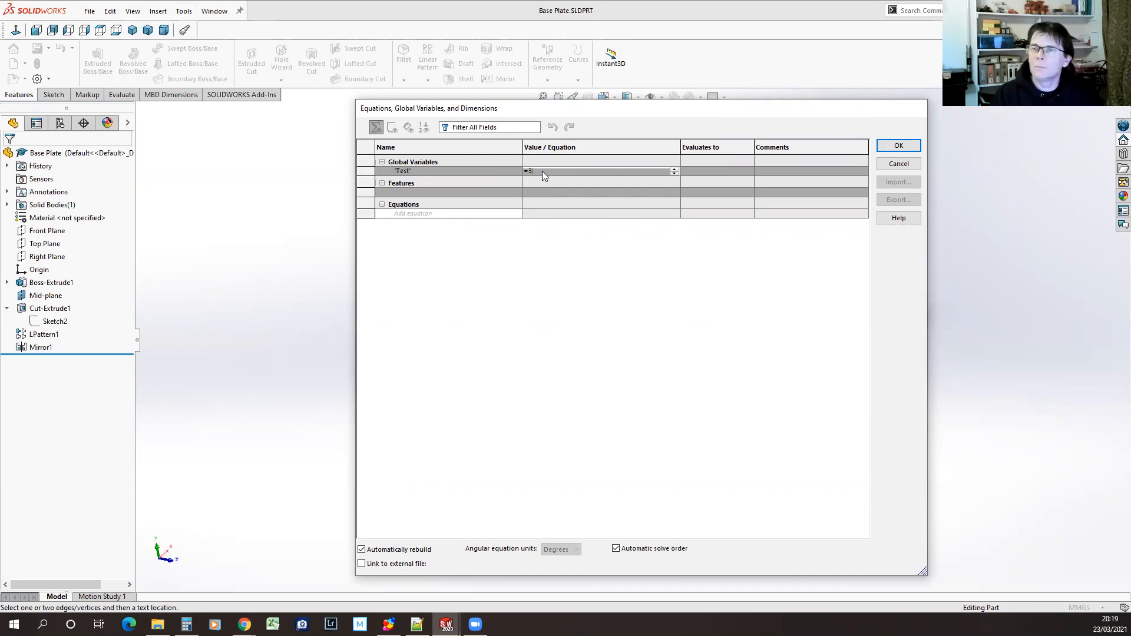
key(Return)
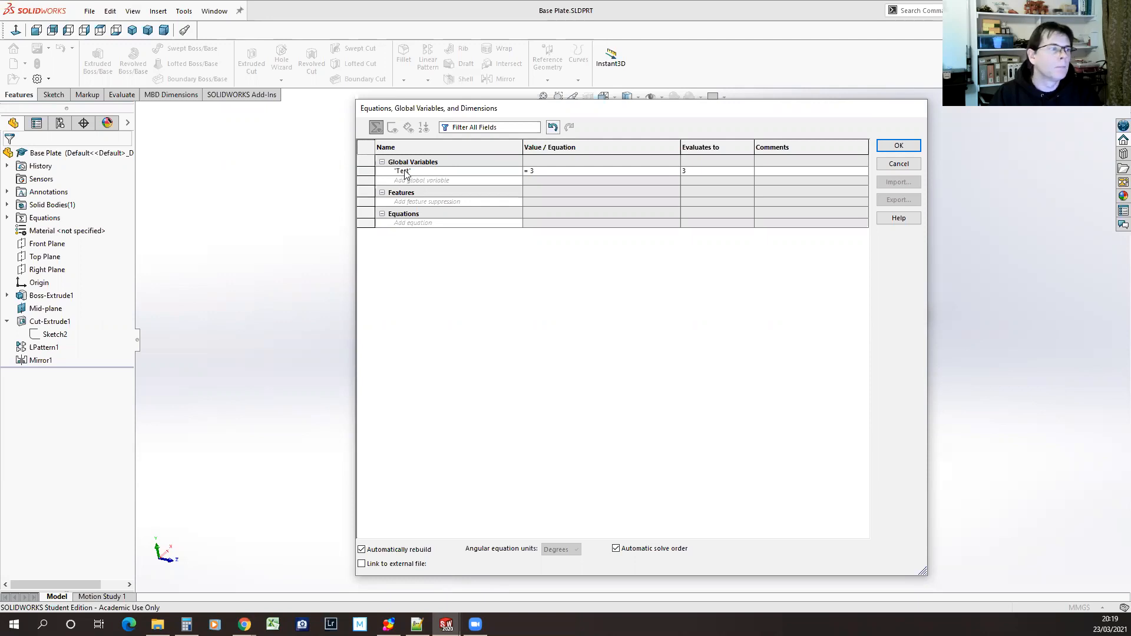
click(900, 145)
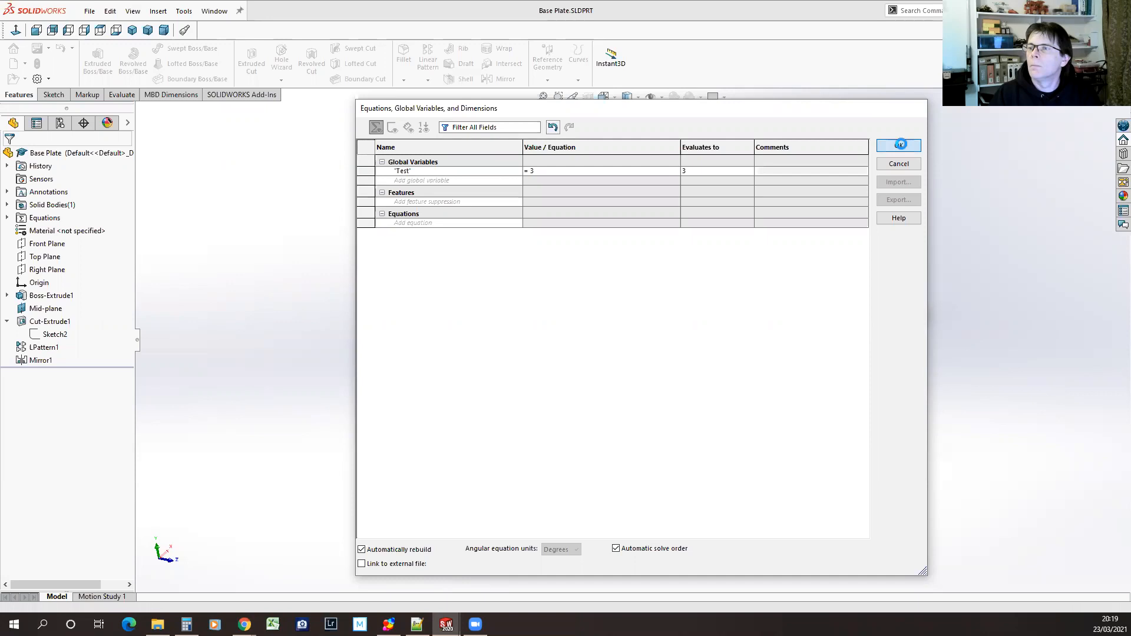
Rename the Test global variable as Thickness in the part's equations
click(184, 10)
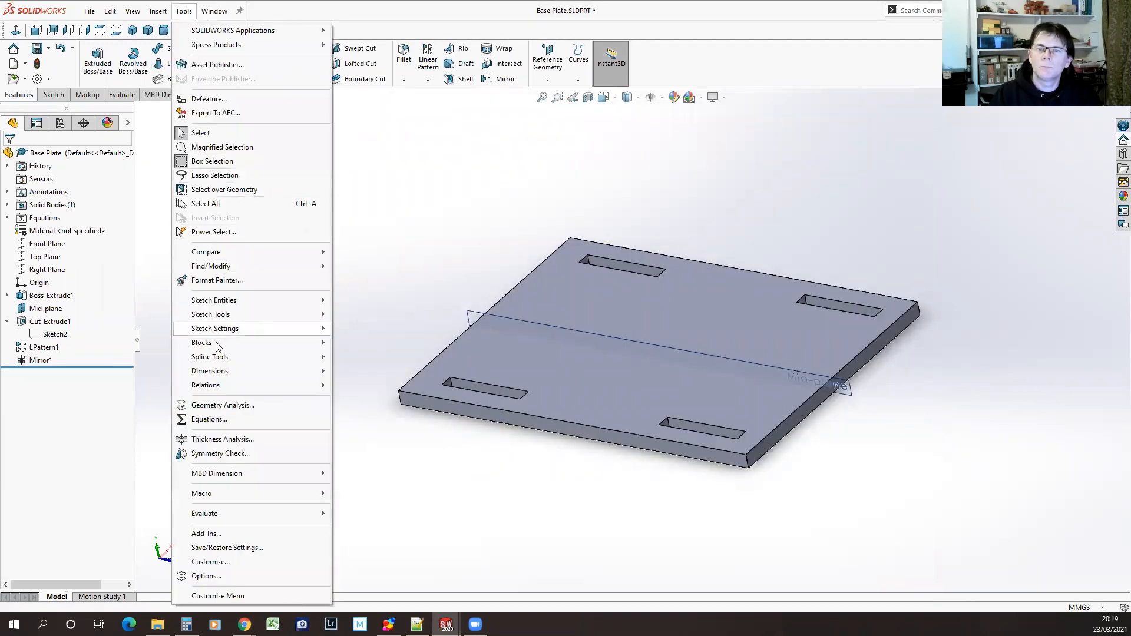
click(210, 420)
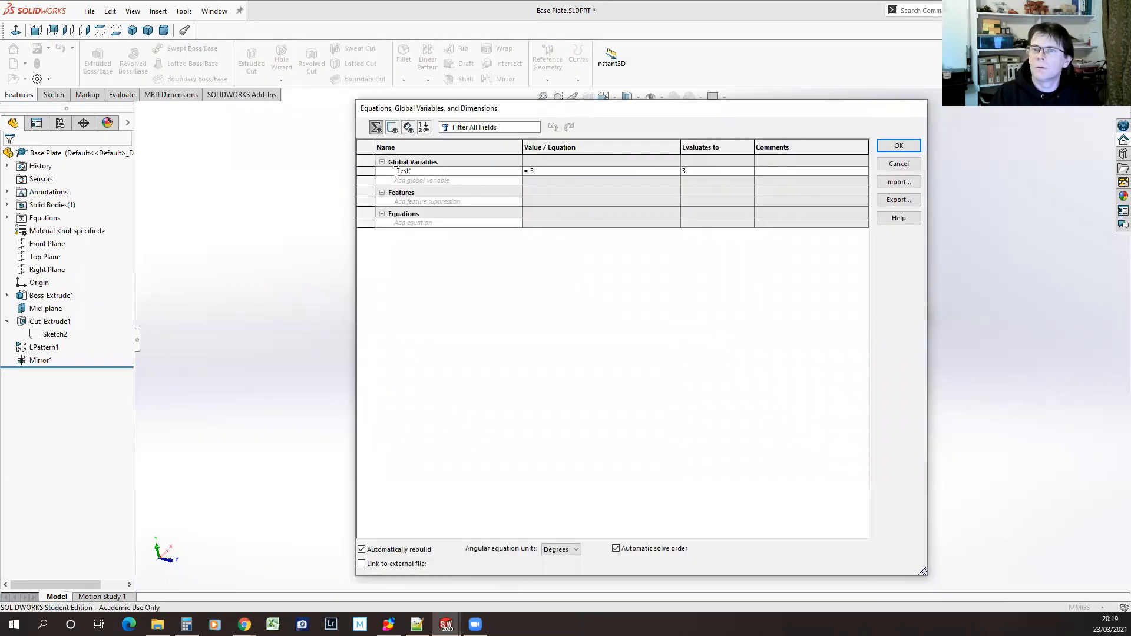
text(Thickness)
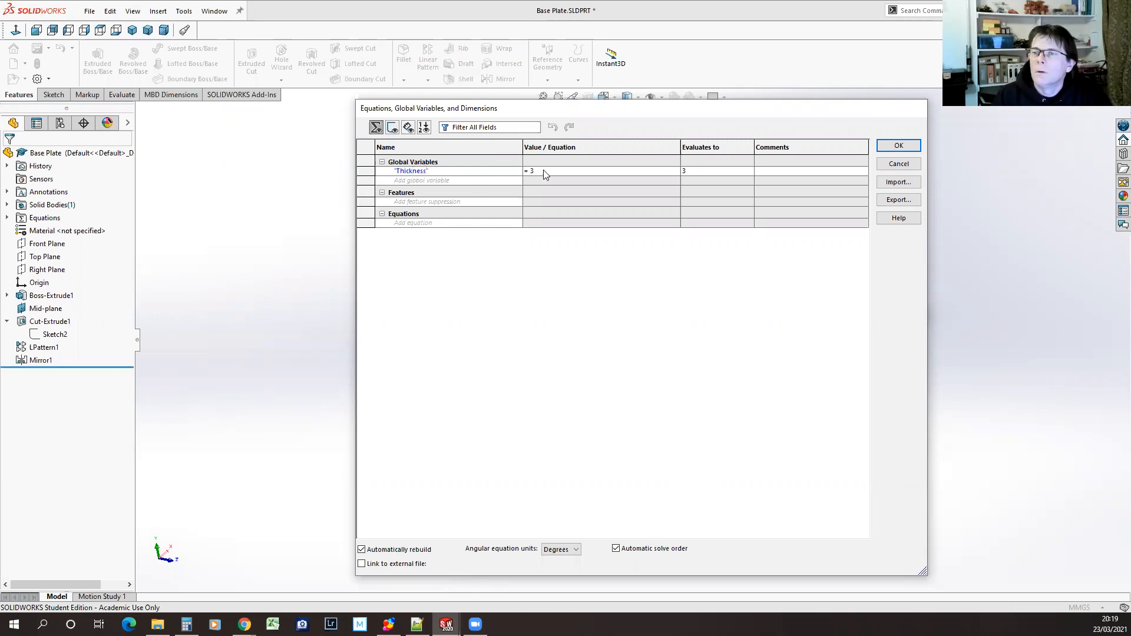
click(544, 170)
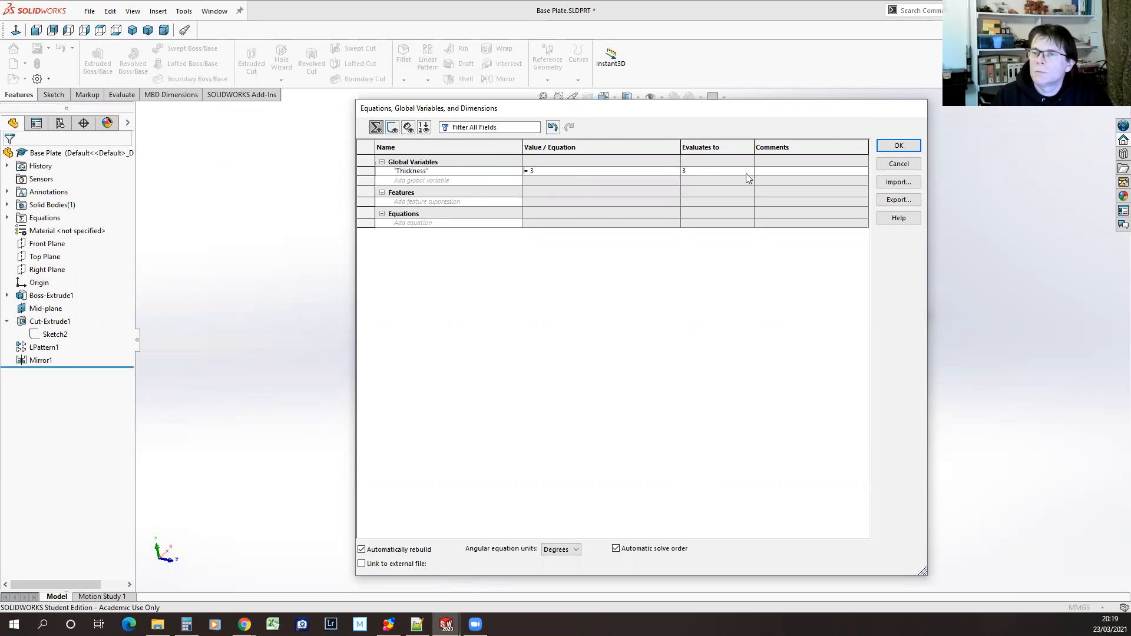
click(907, 147)
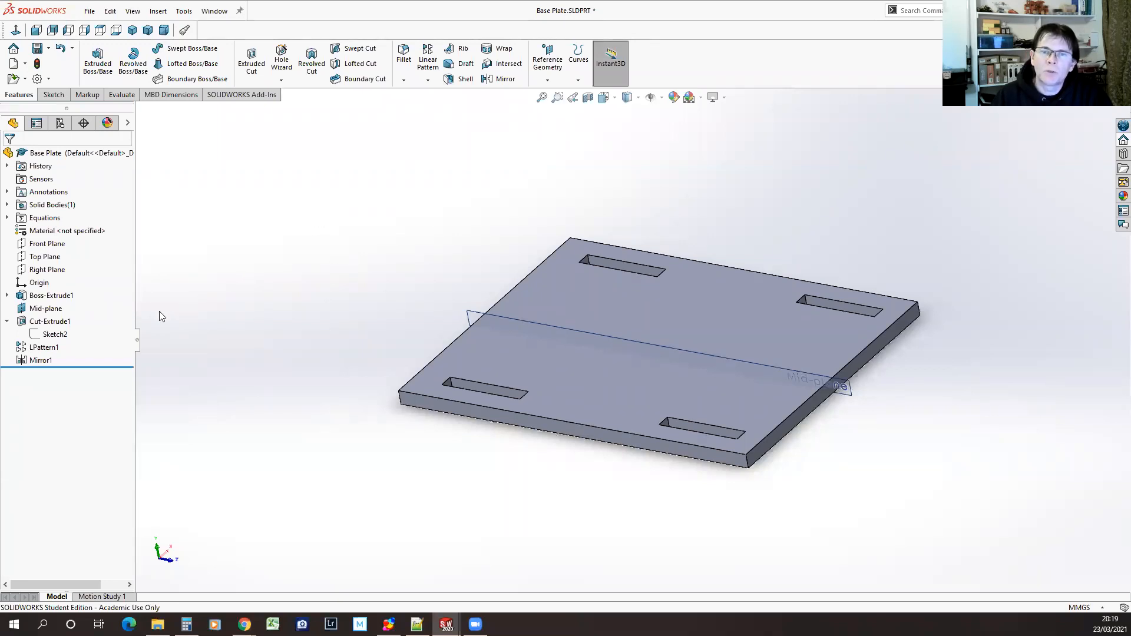
Link the Thickness dimension of Boss-Extrude1 to the Thickness global variable
click(51, 295)
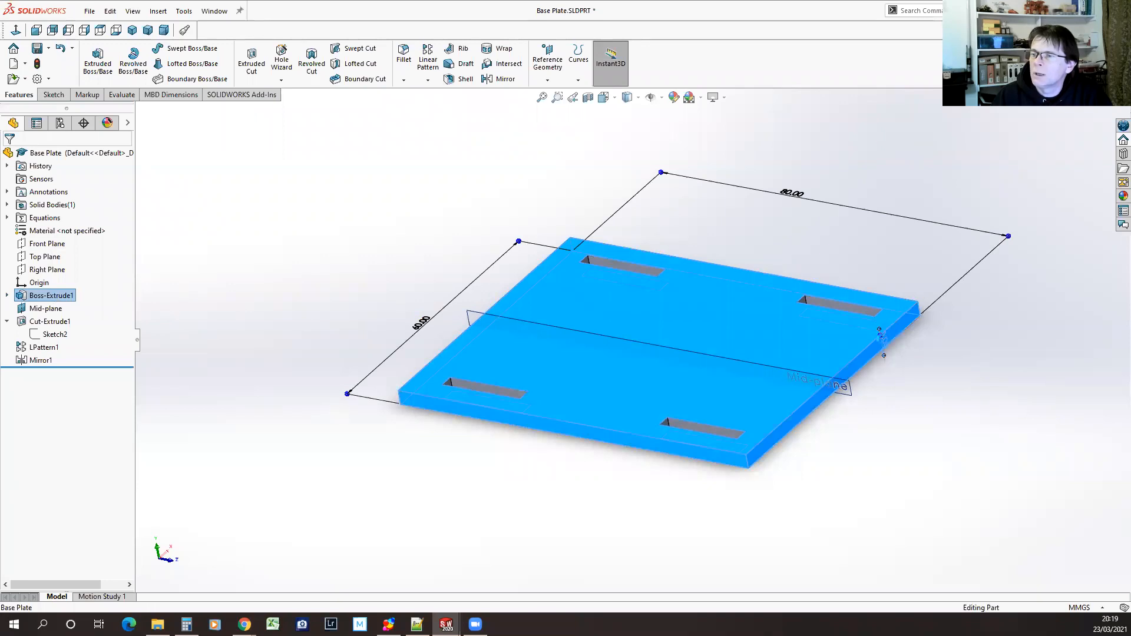
double_click(883, 341)
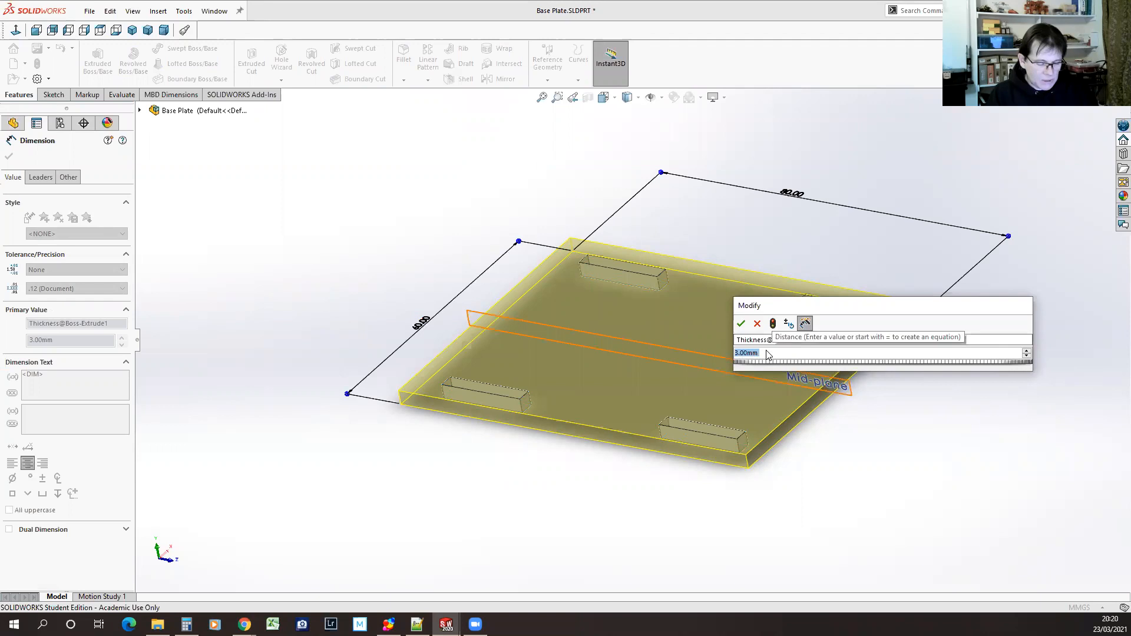
text(=)
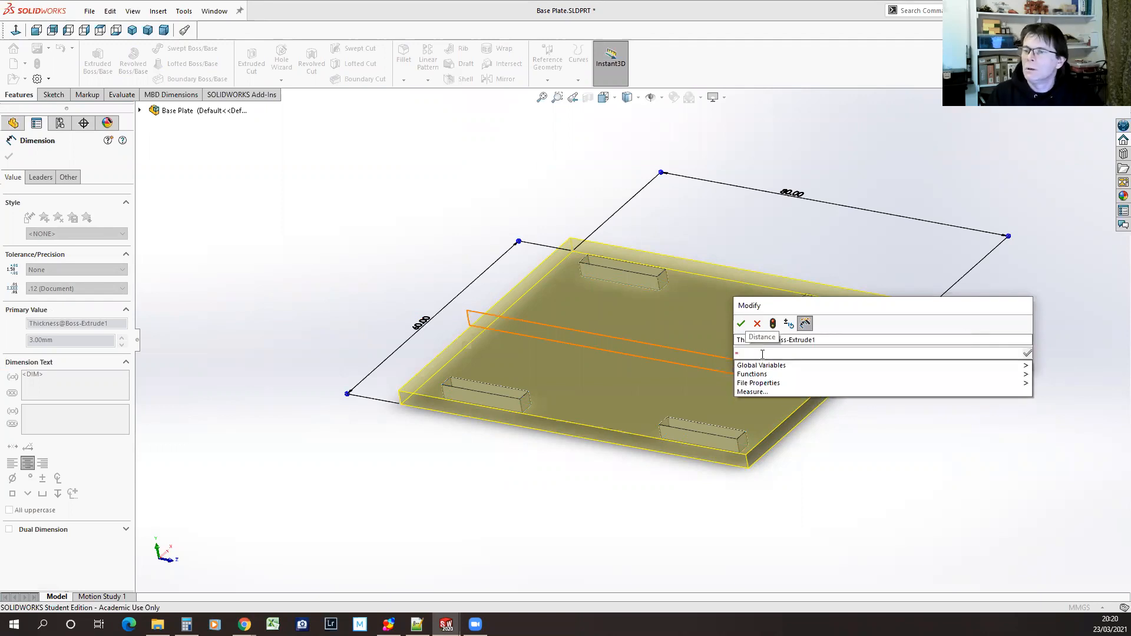
mouse_move(760, 366)
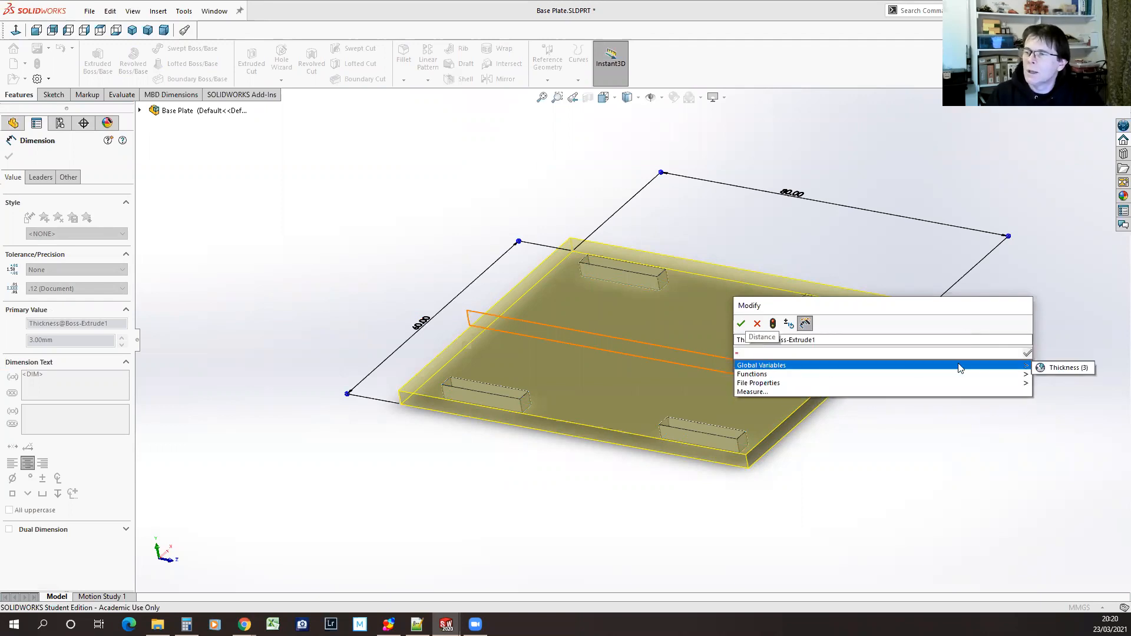
click(1070, 367)
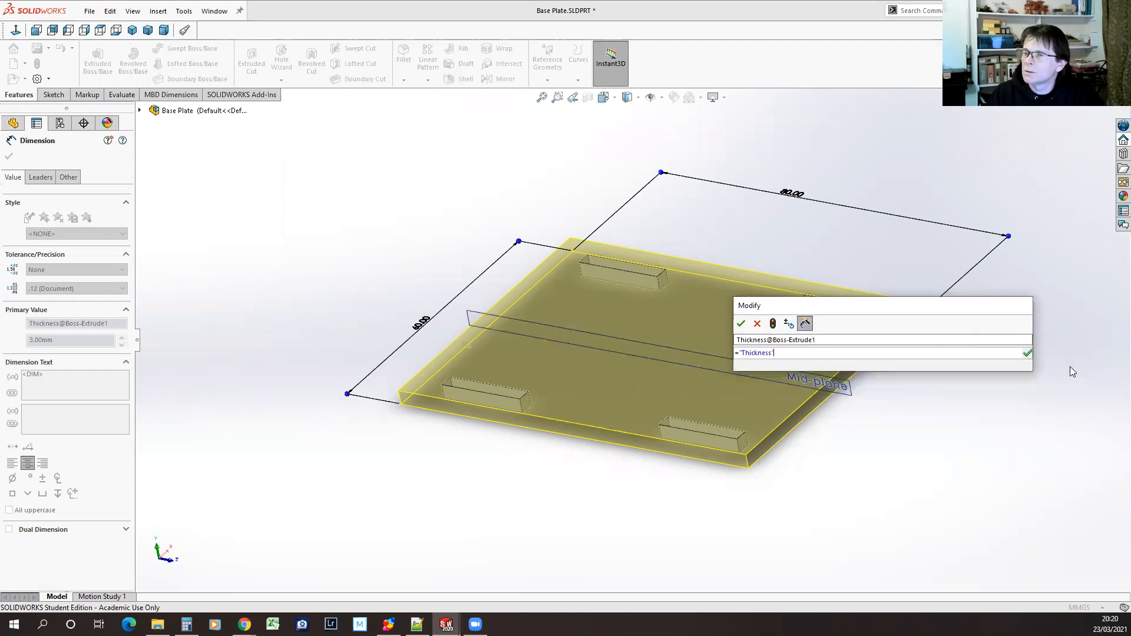
click(1028, 352)
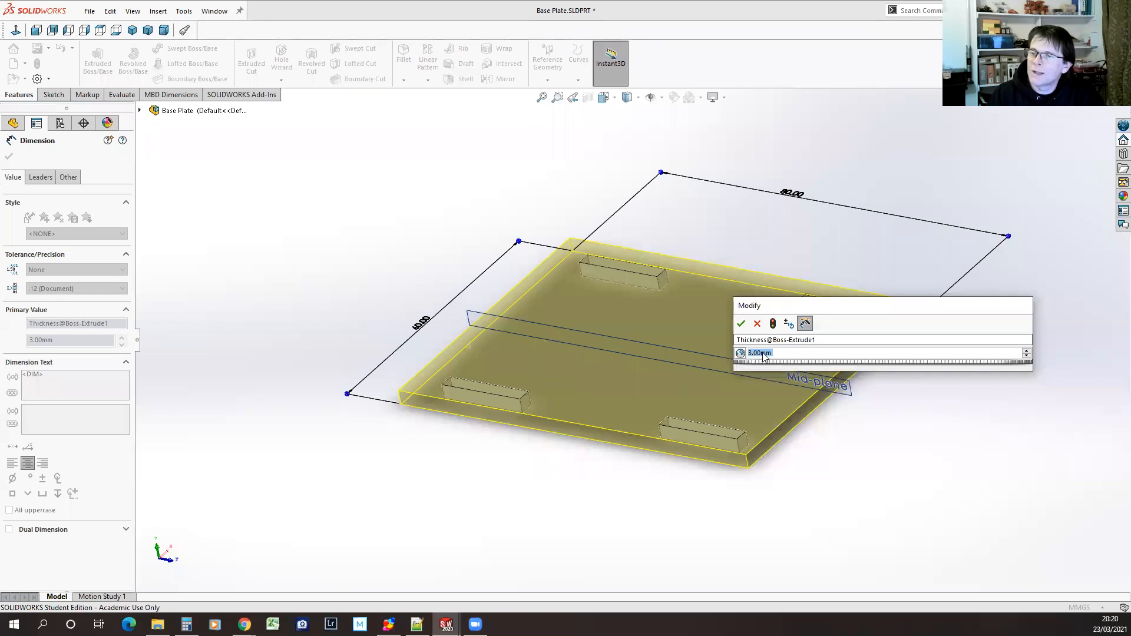
click(740, 354)
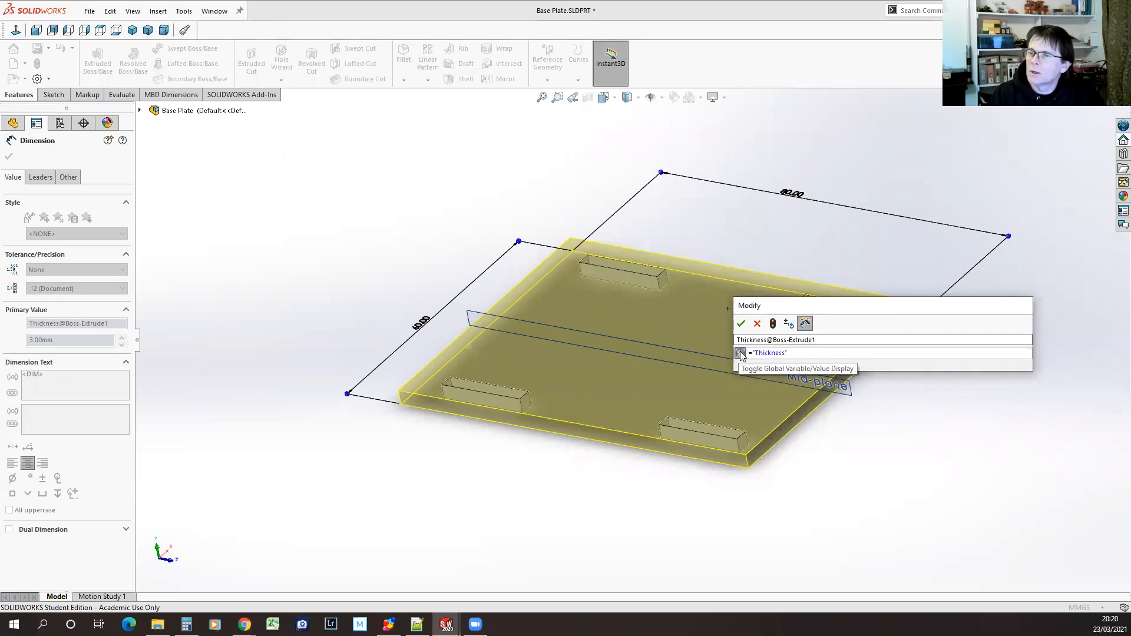
click(739, 353)
click(740, 355)
click(740, 355)
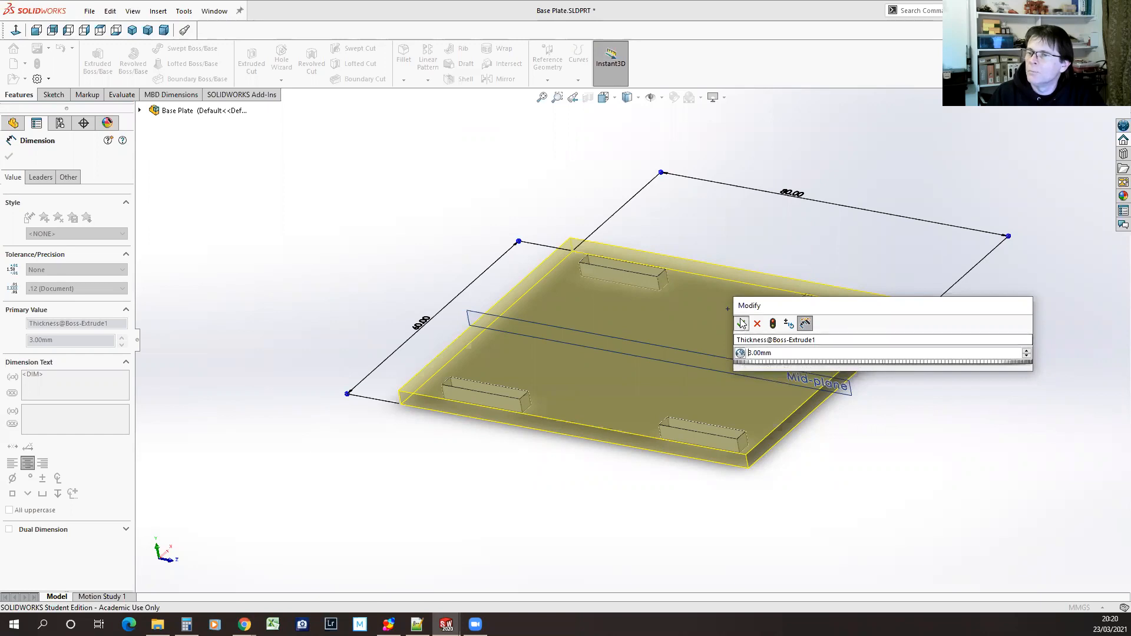
click(741, 323)
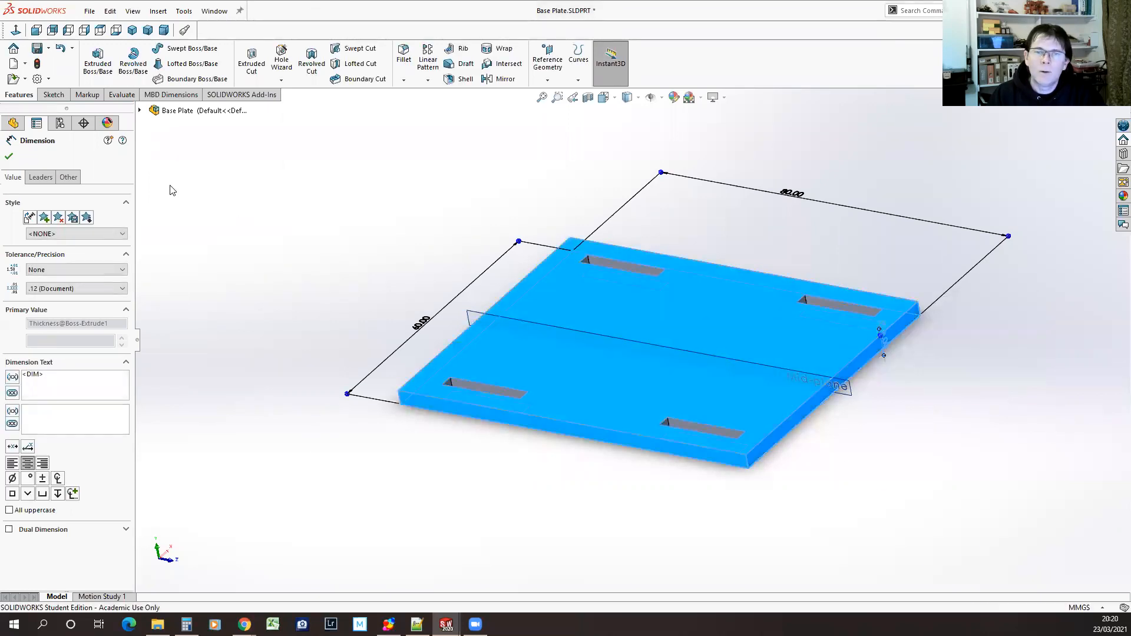
click(9, 156)
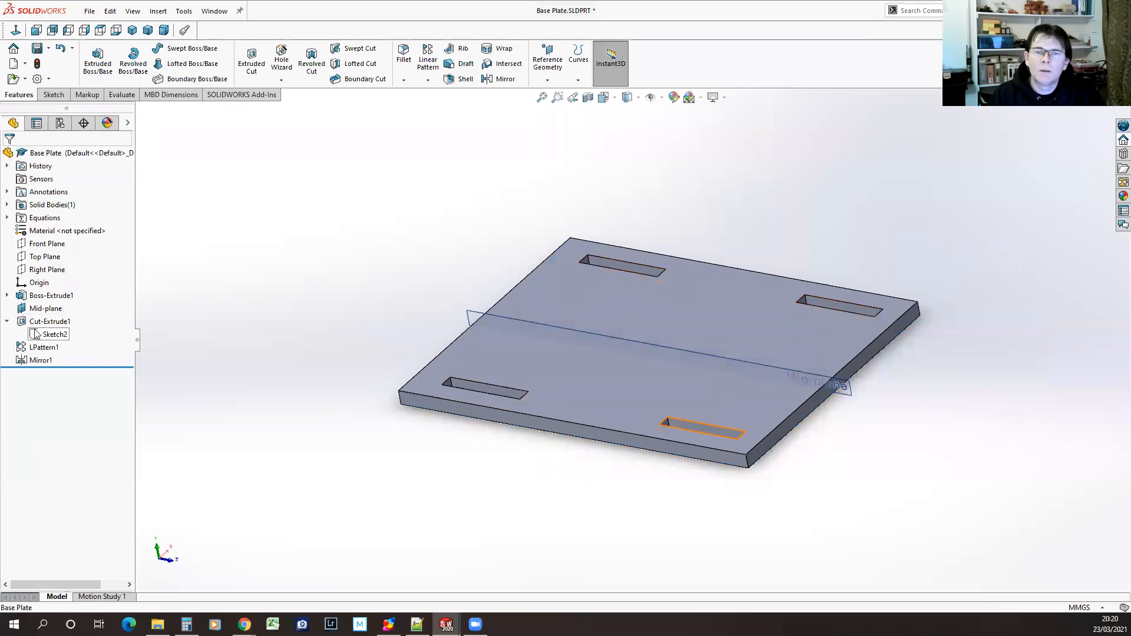
Link the slot width dimension in Sketch2 to the Thickness global variable, and rebuild and save the part
click(55, 334)
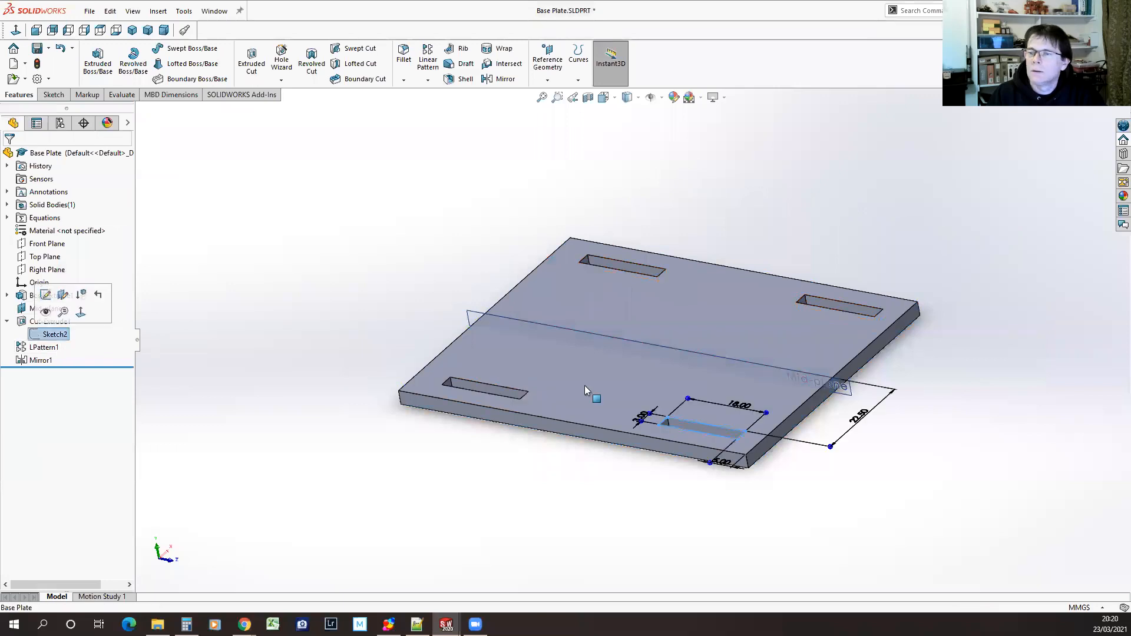
double_click(641, 419)
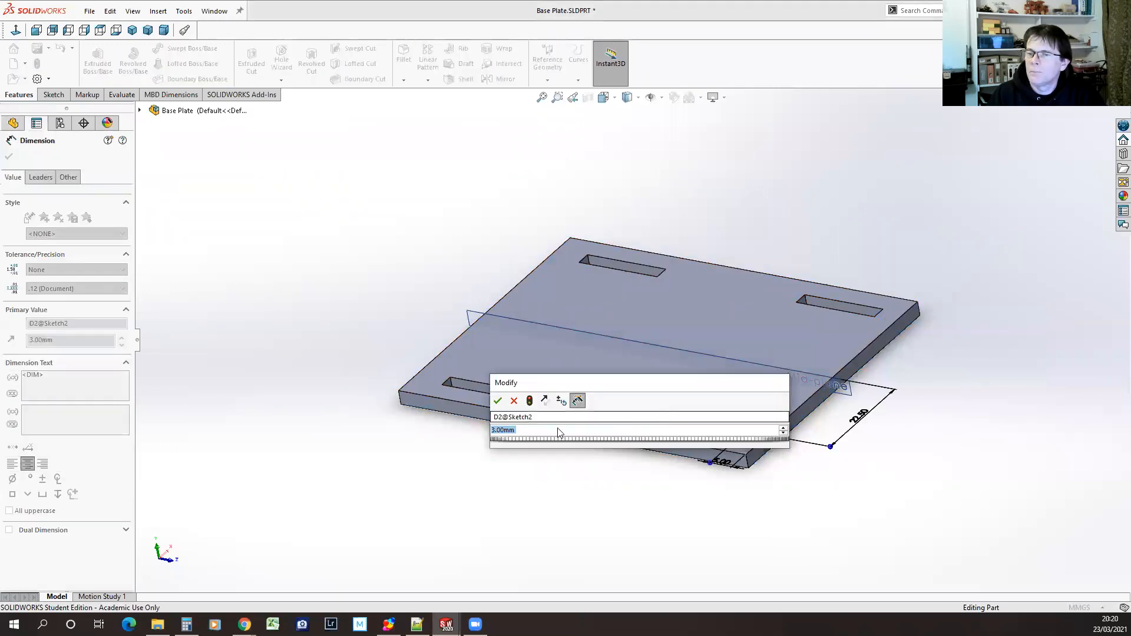
text(=)
mouse_move(551, 443)
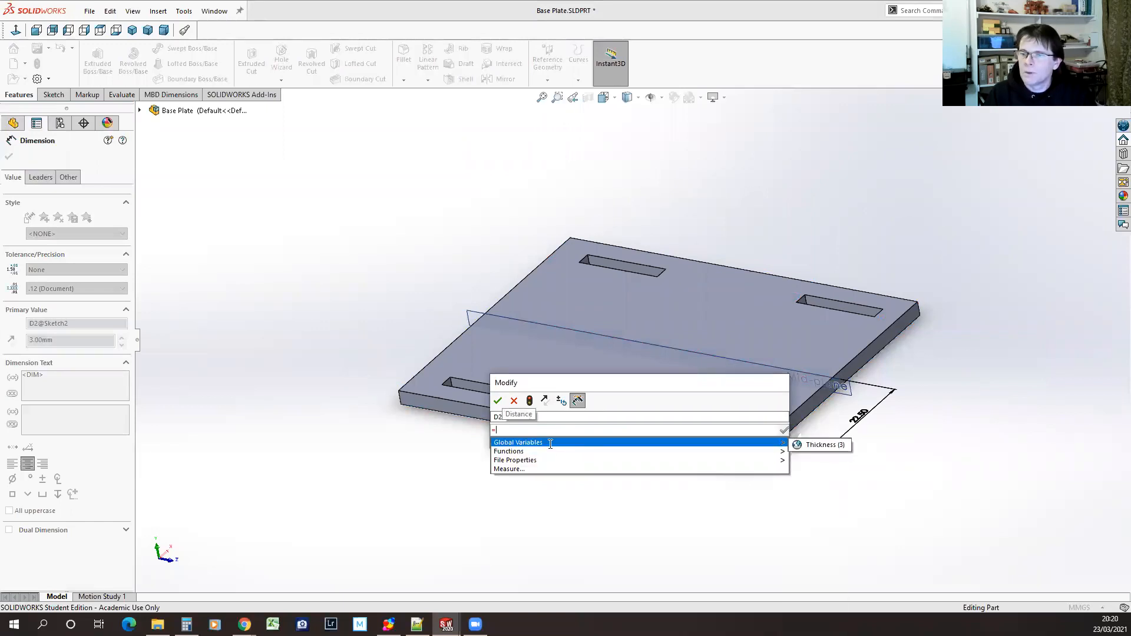
click(810, 446)
key(Return)
key(Return)
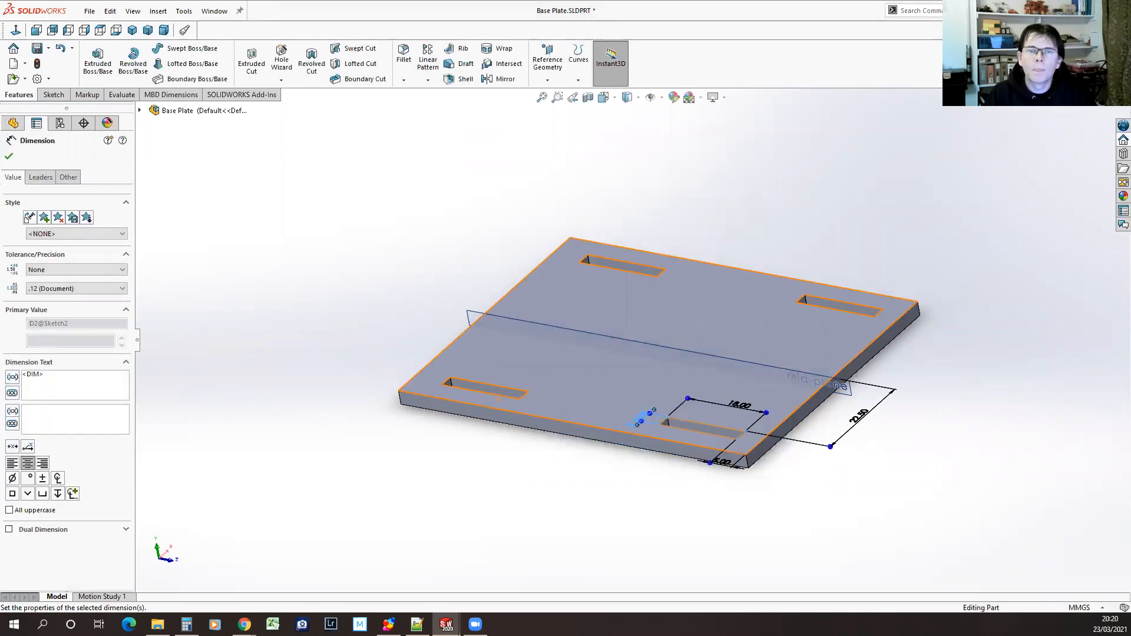
click(8, 156)
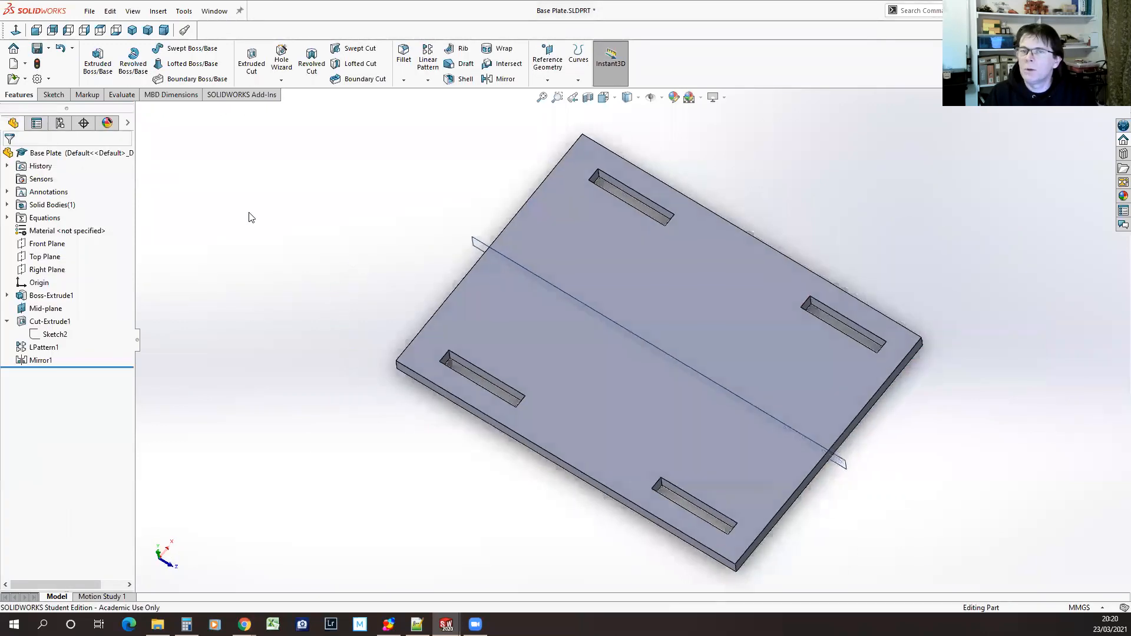
click(37, 48)
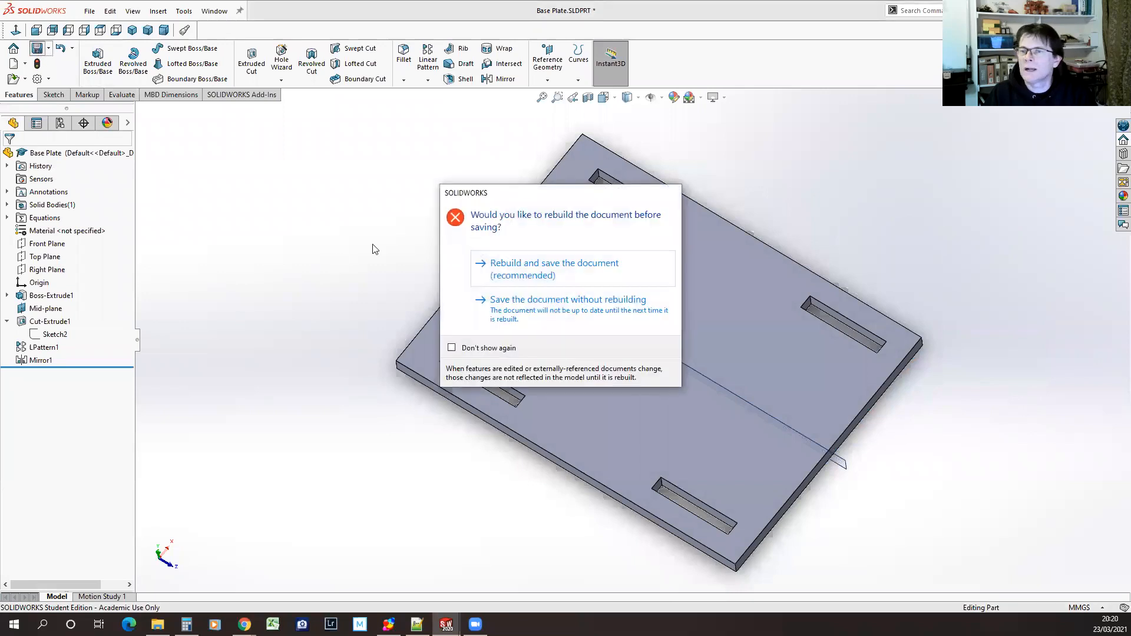
click(520, 272)
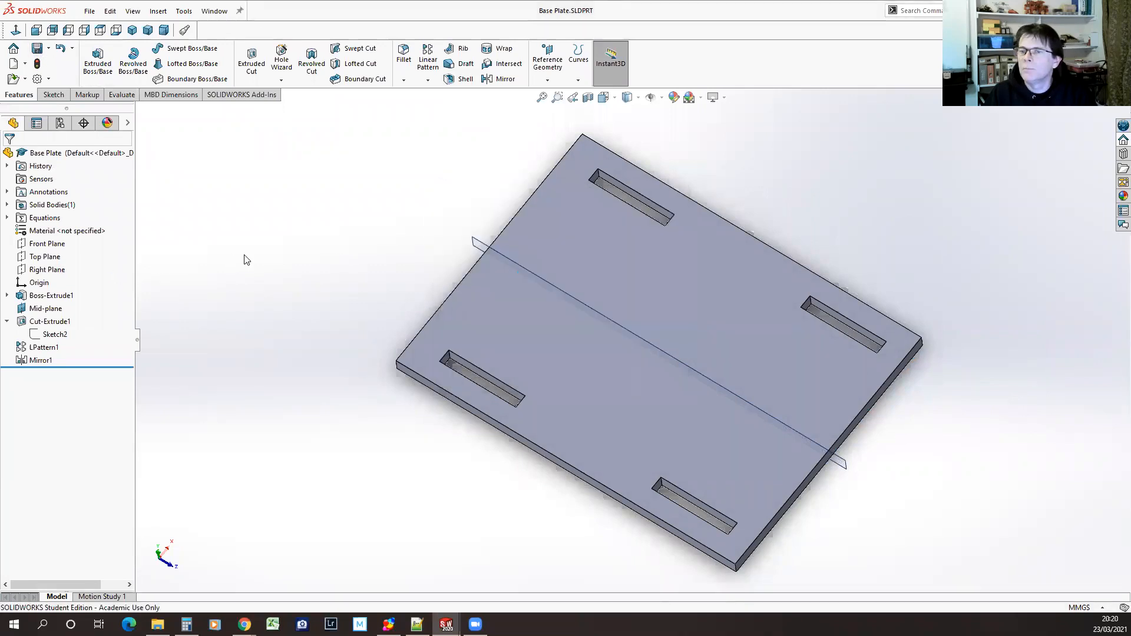
Open the part's equations and re-enter 3 as the value of the Thickness global variable
click(184, 10)
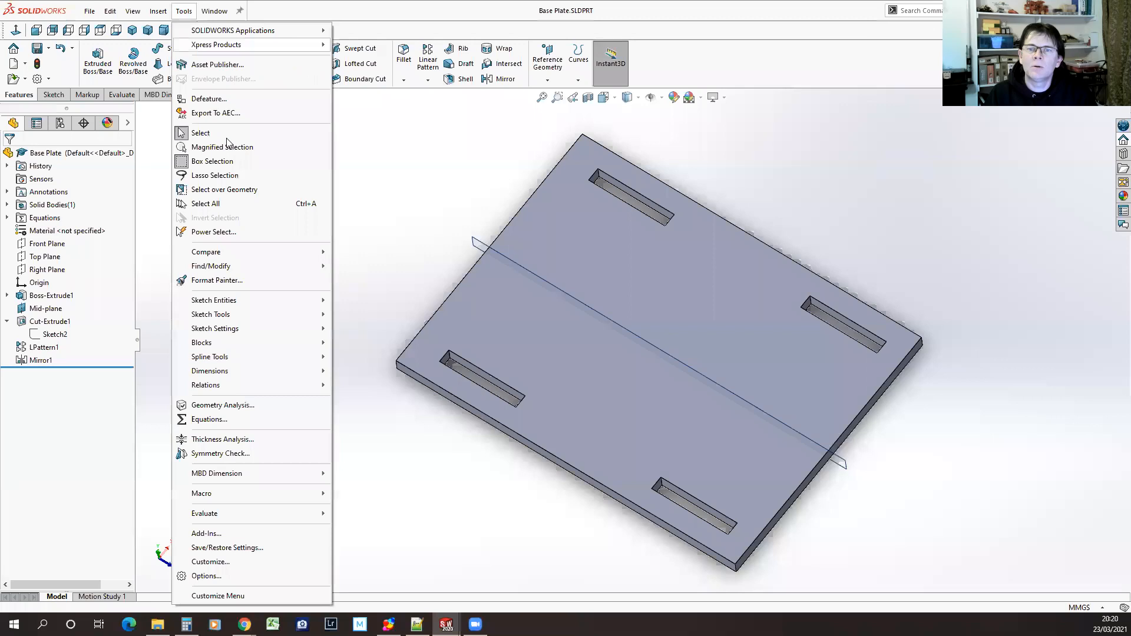
click(210, 419)
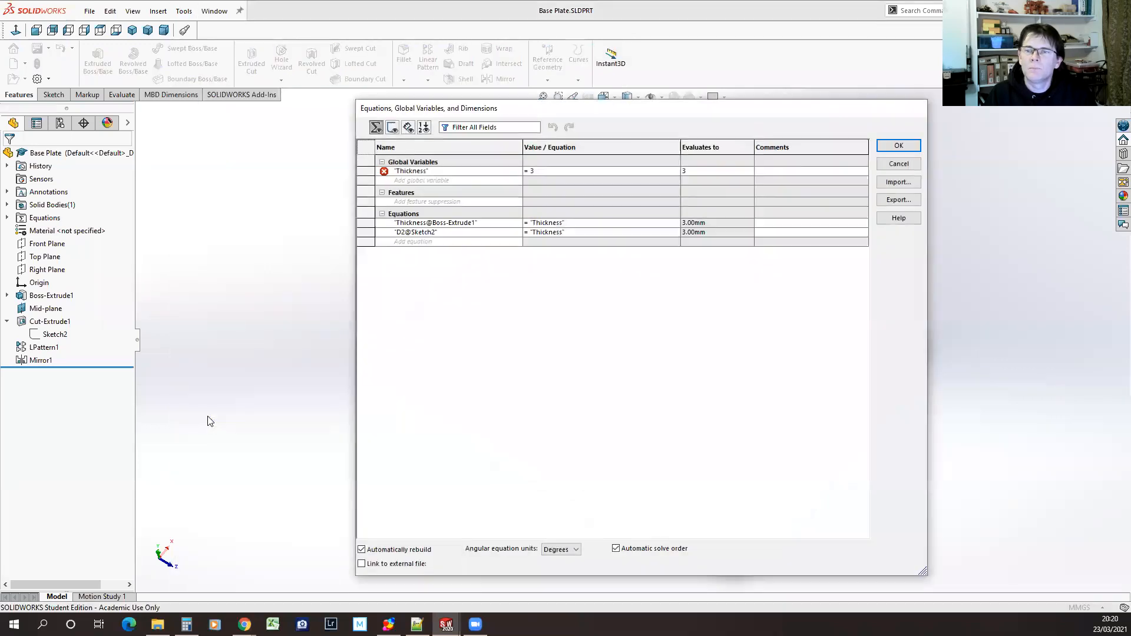
click(552, 171)
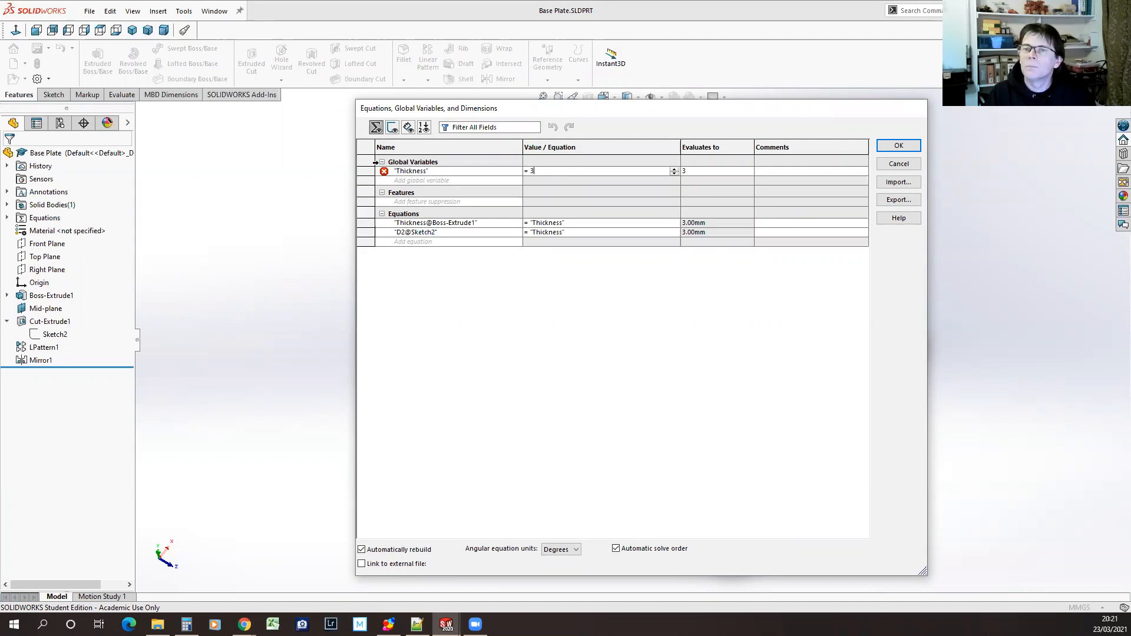
right_click(383, 172)
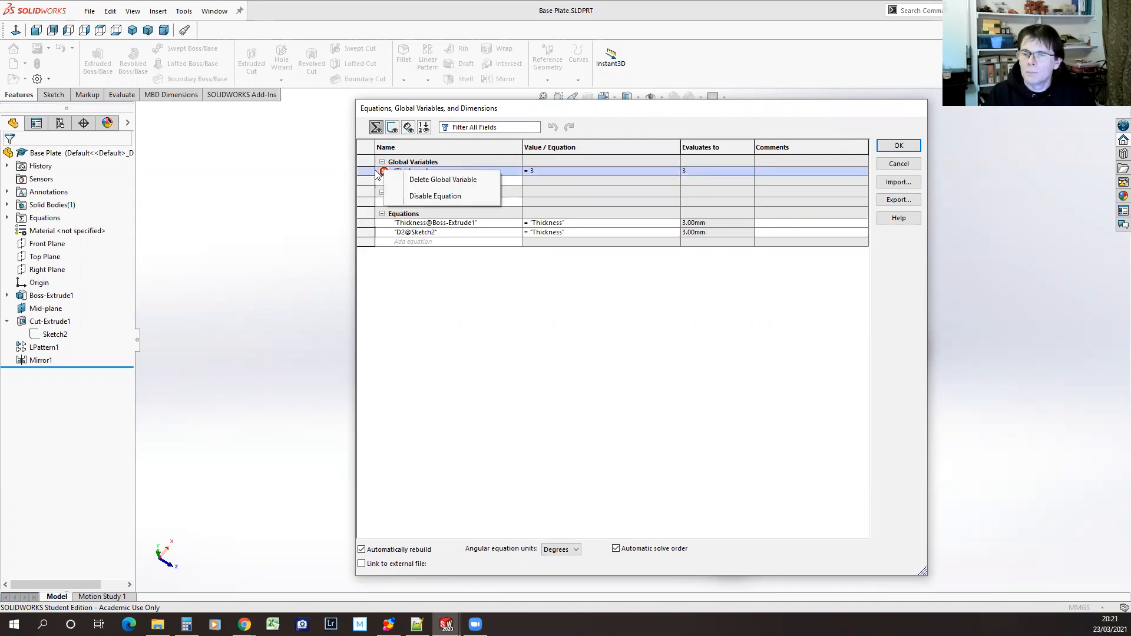
click(516, 171)
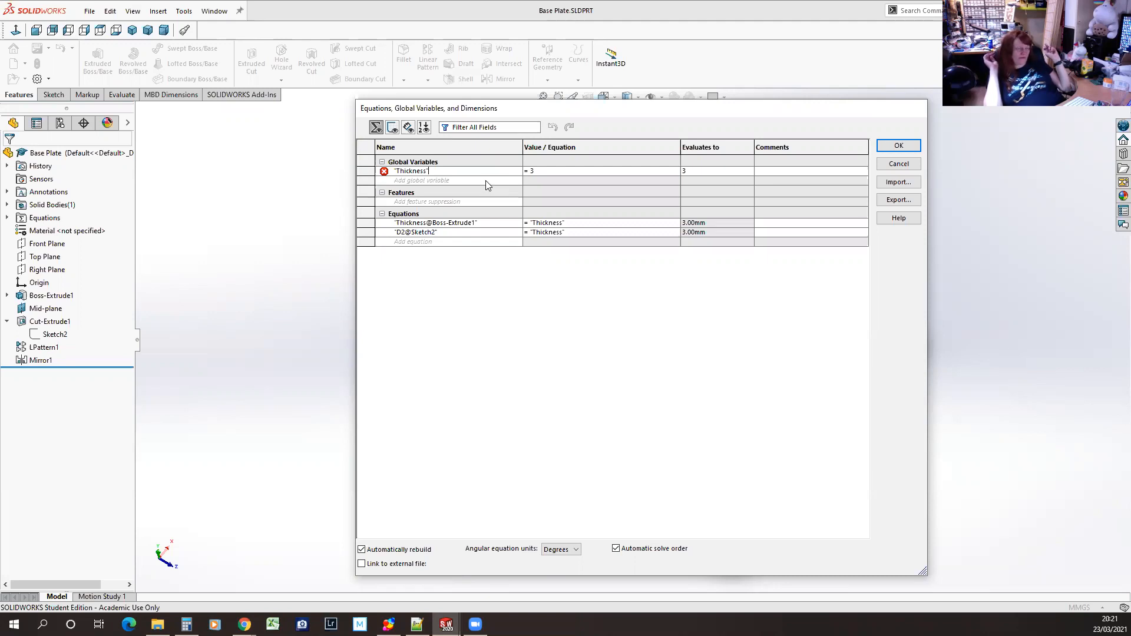
click(531, 170)
text(3)
key(Return)
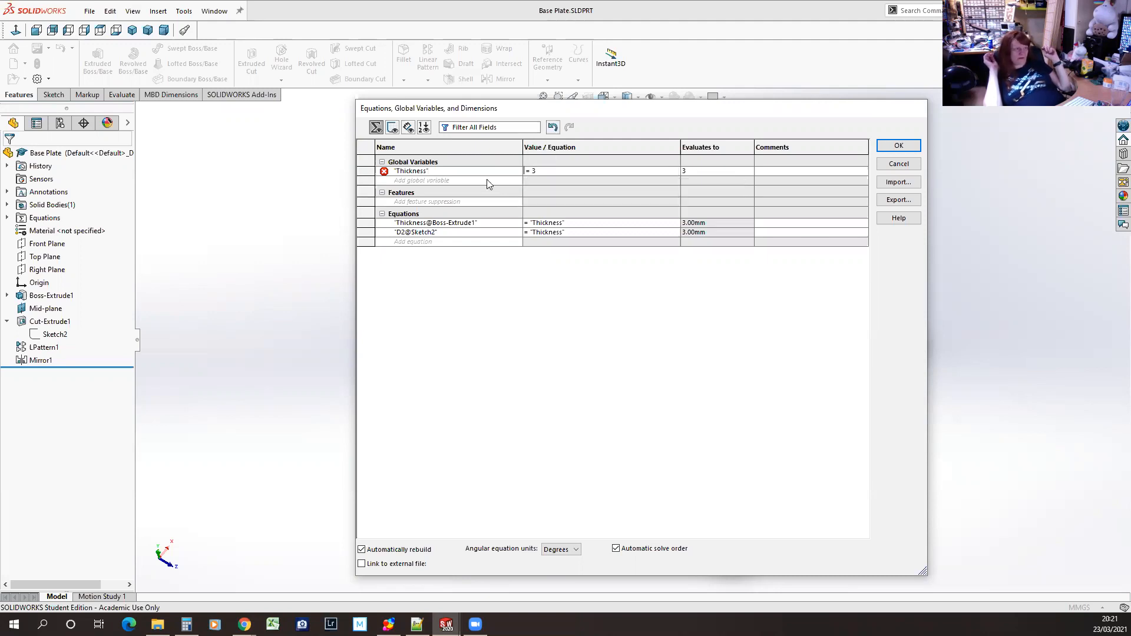
Try to set the Thickness global variable to =3.00mm with explicit millimetre units
click(539, 171)
click(541, 182)
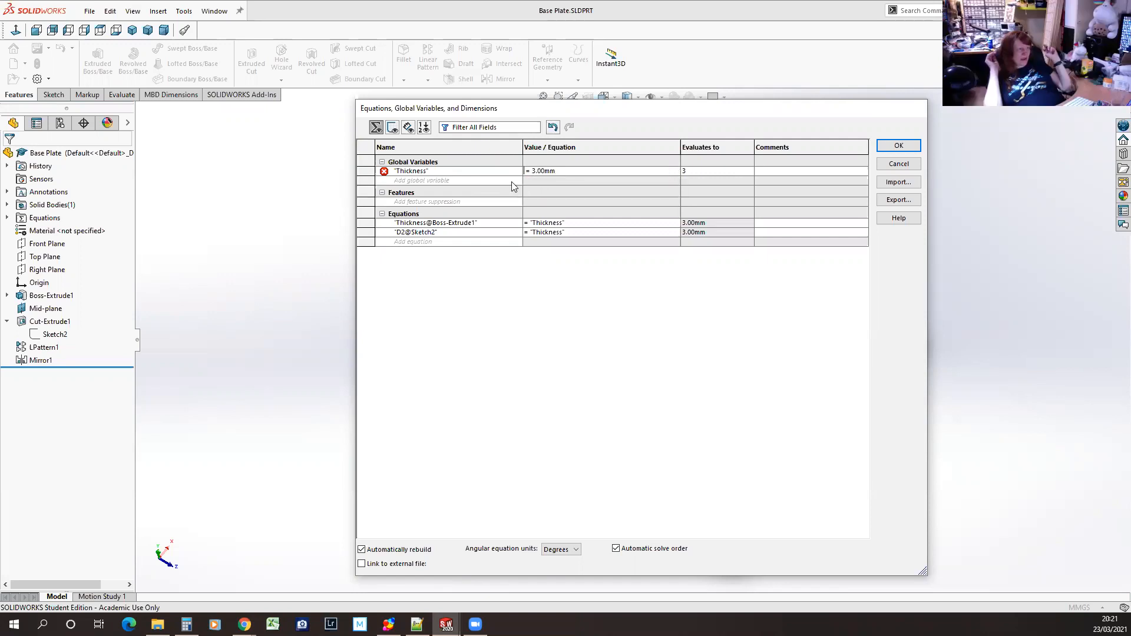
click(881, 148)
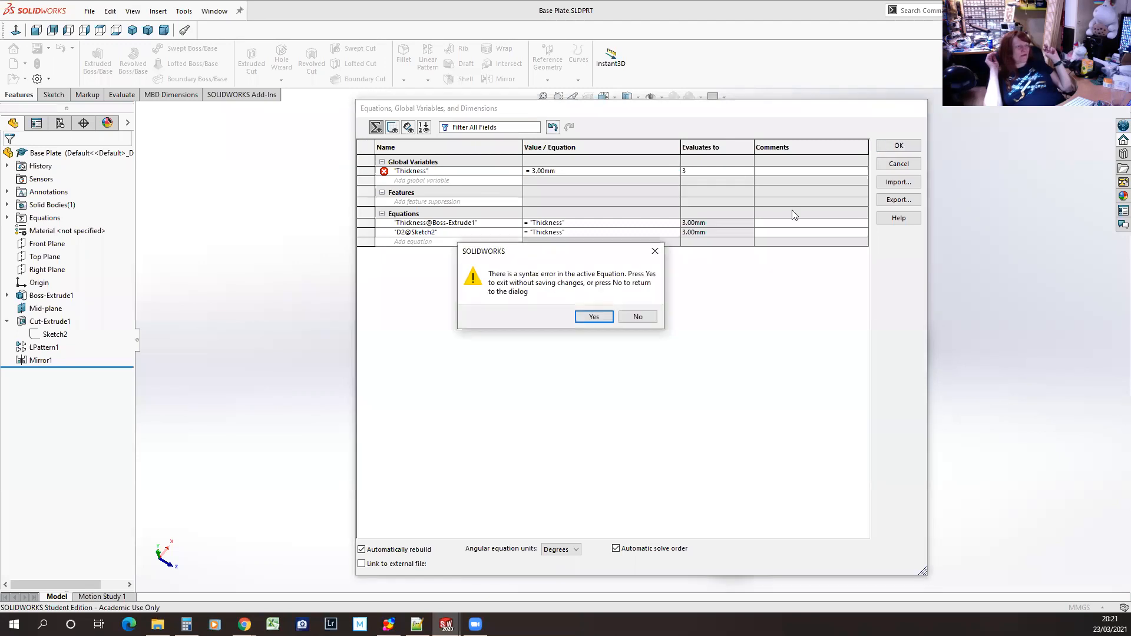
click(637, 318)
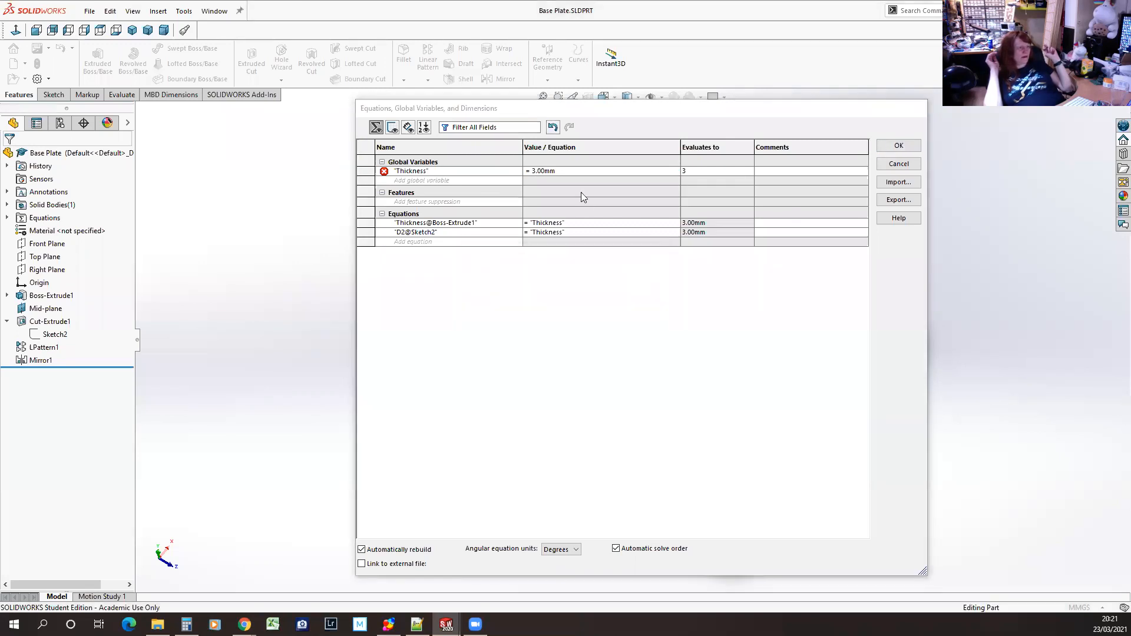
click(532, 171)
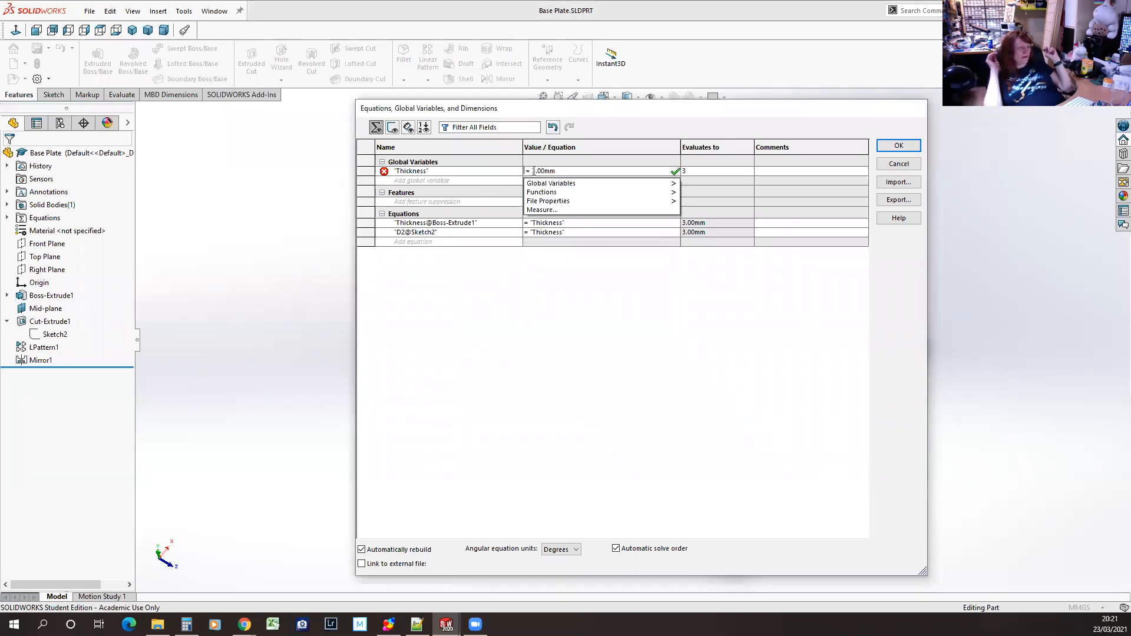
click(527, 172)
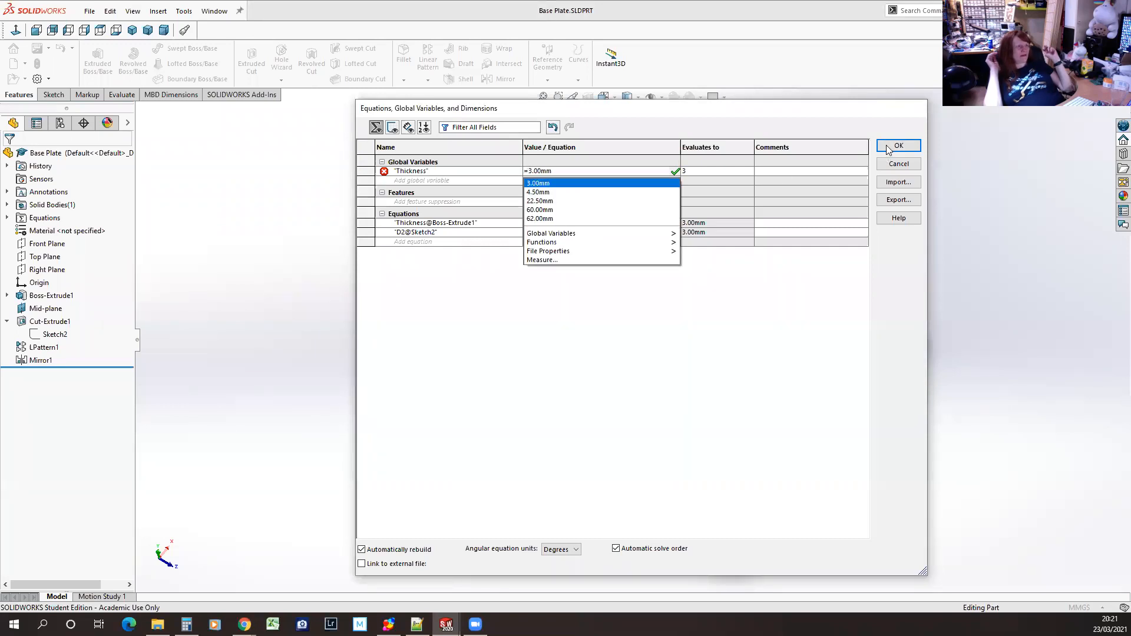
click(886, 144)
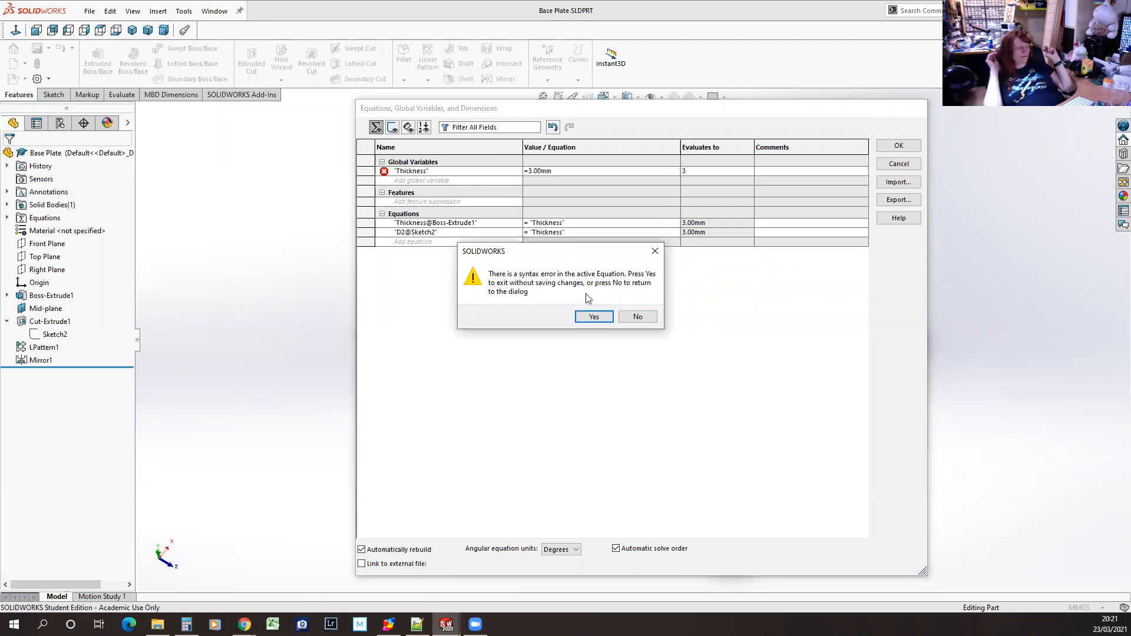
click(641, 315)
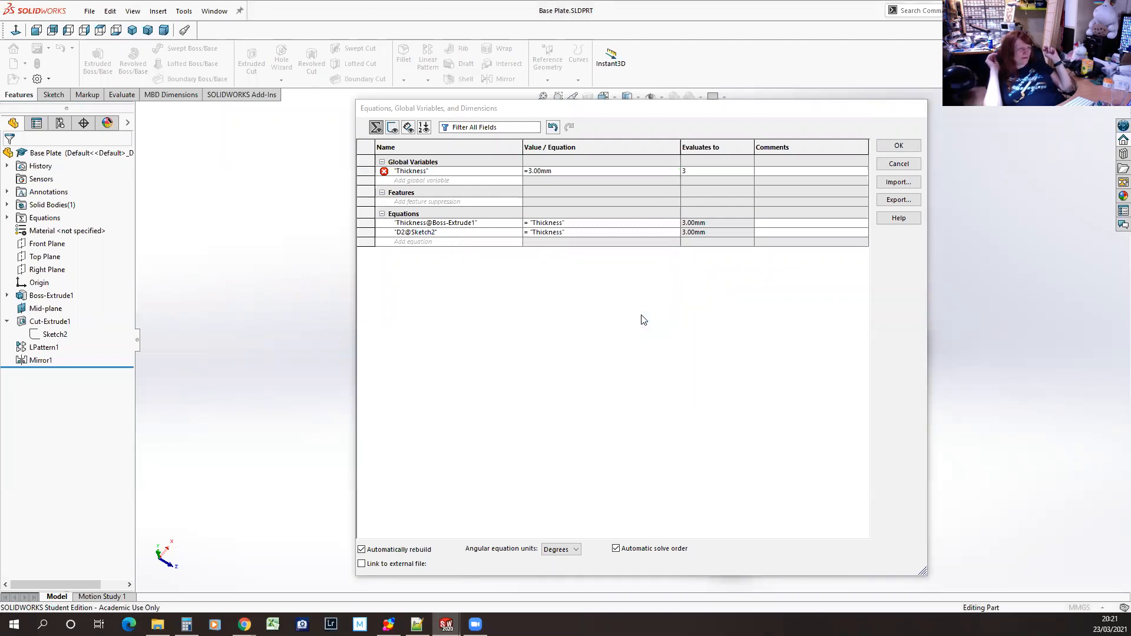
click(646, 170)
click(676, 171)
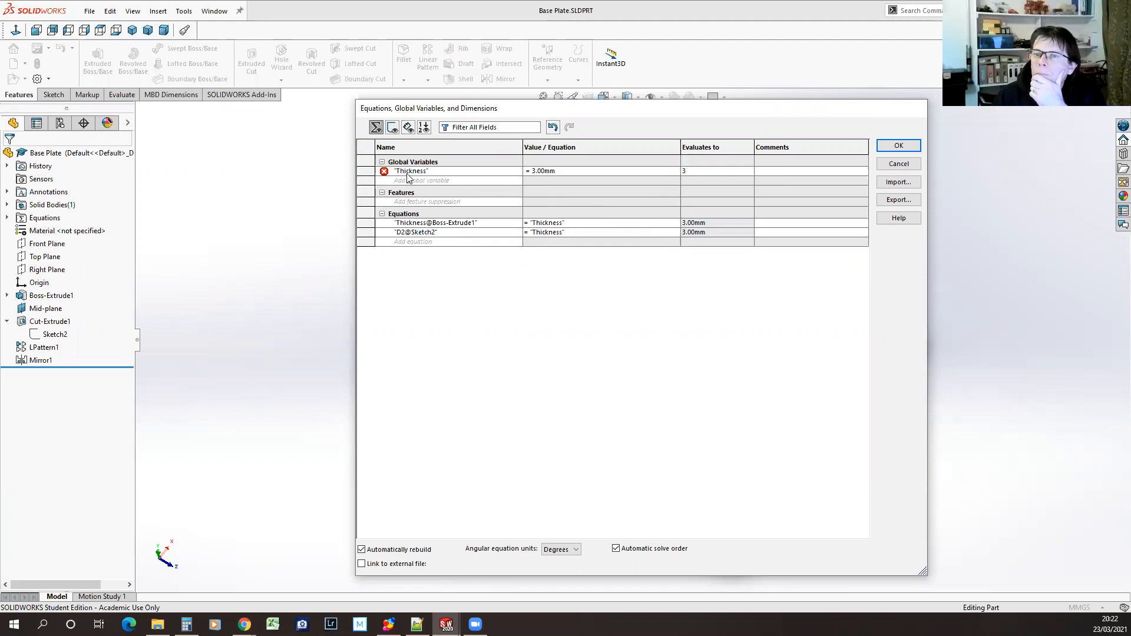
Delete the Thickness global variable from the part's equations
click(368, 170)
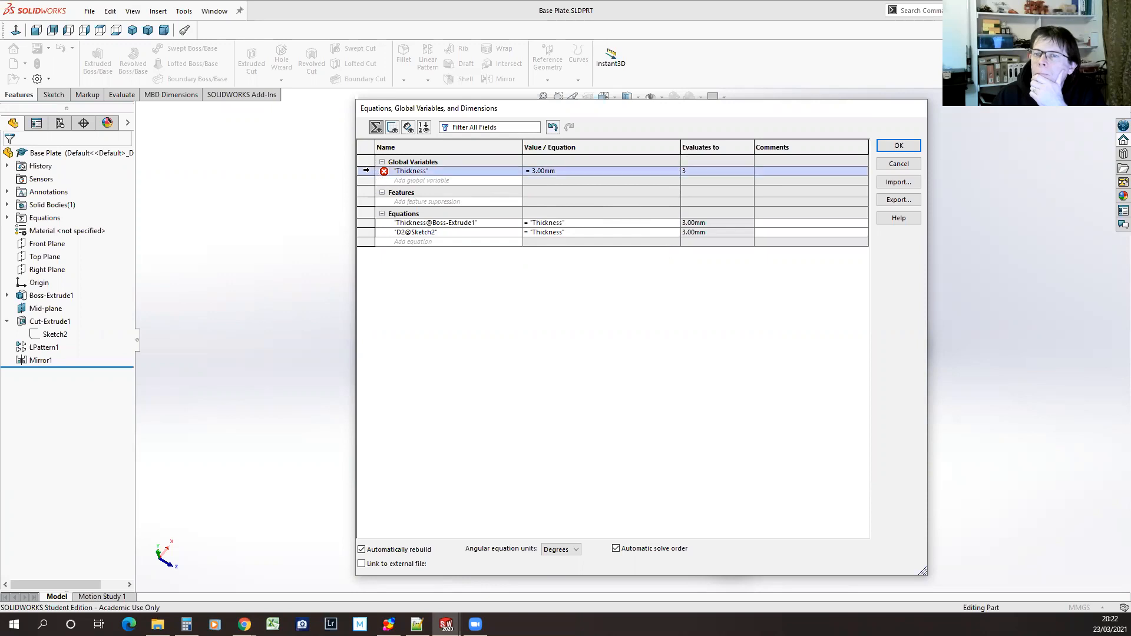
key(Delete)
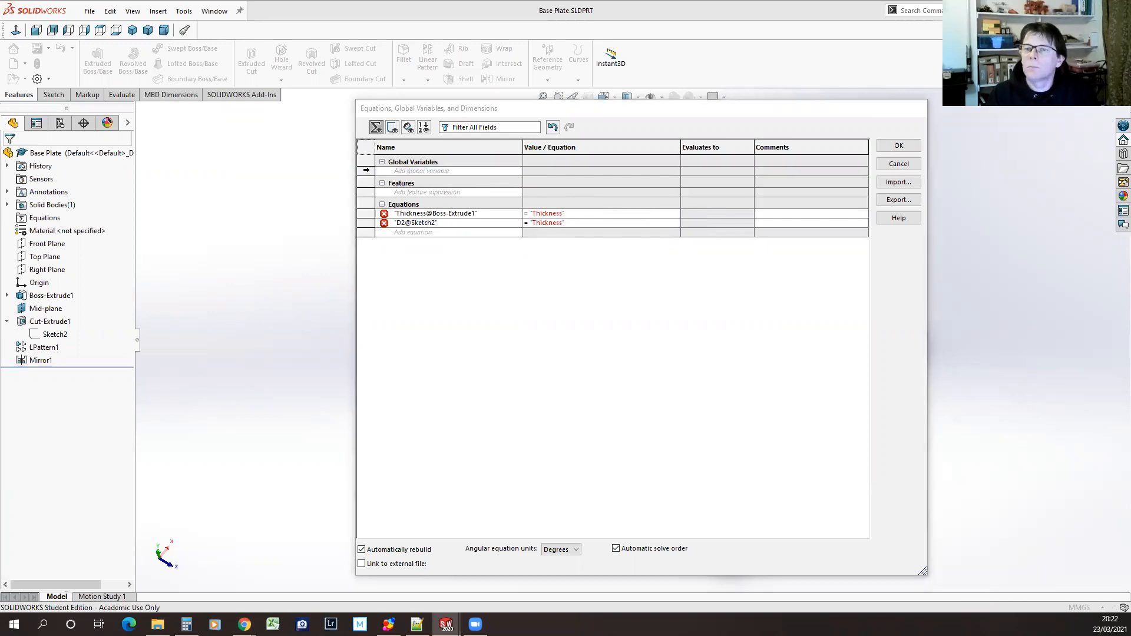
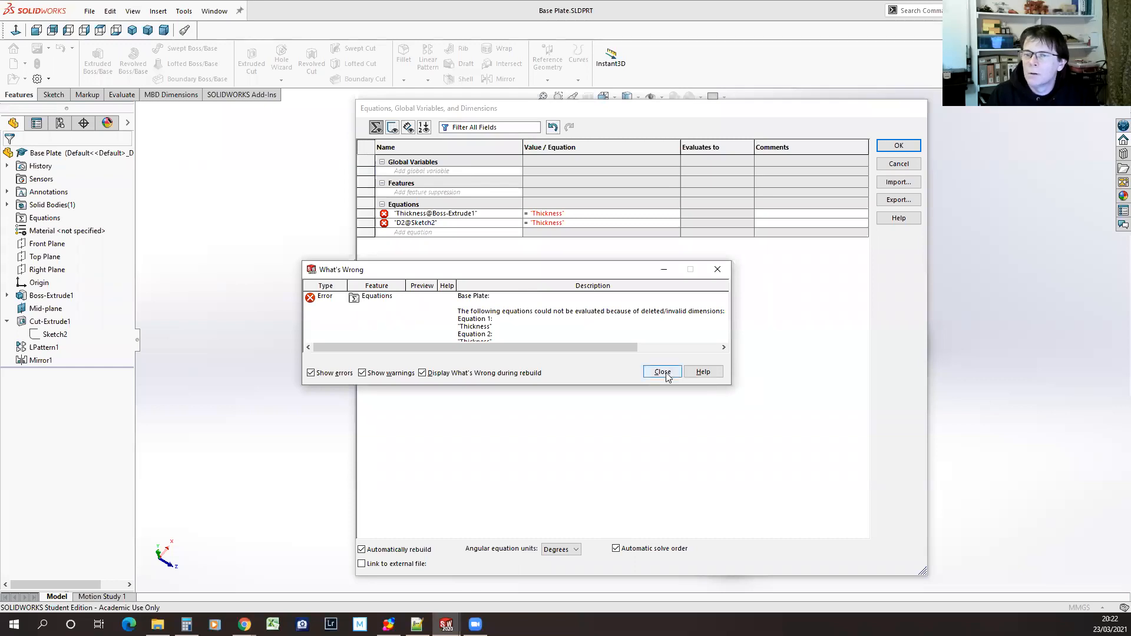
Add a global variable named Material Thickness with a value of =3mm to the part's equations
click(662, 372)
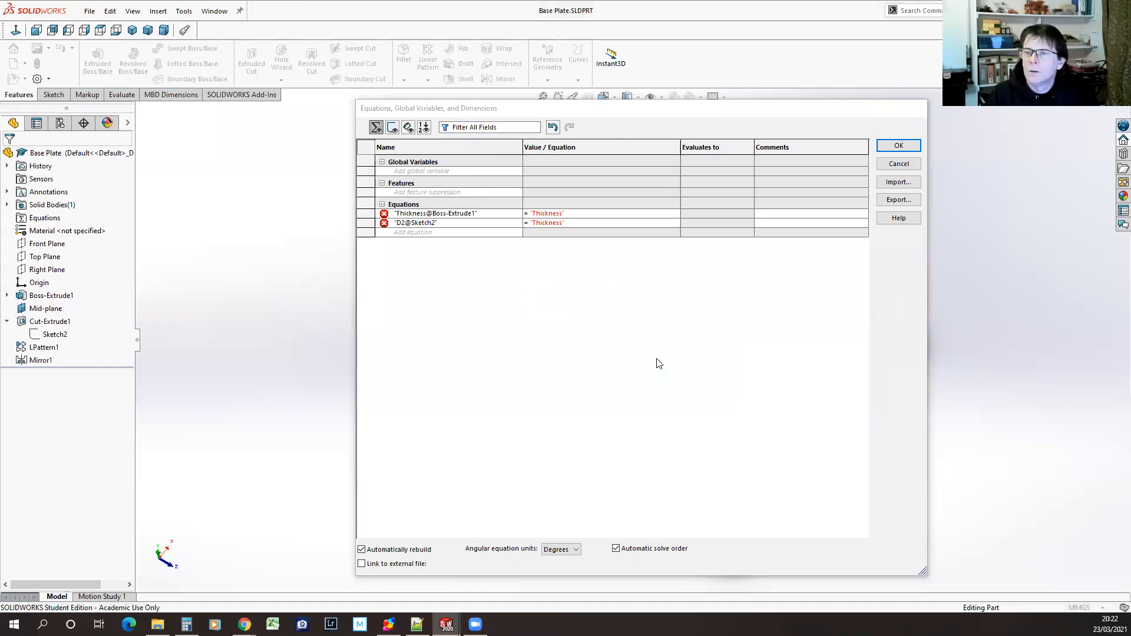
click(410, 171)
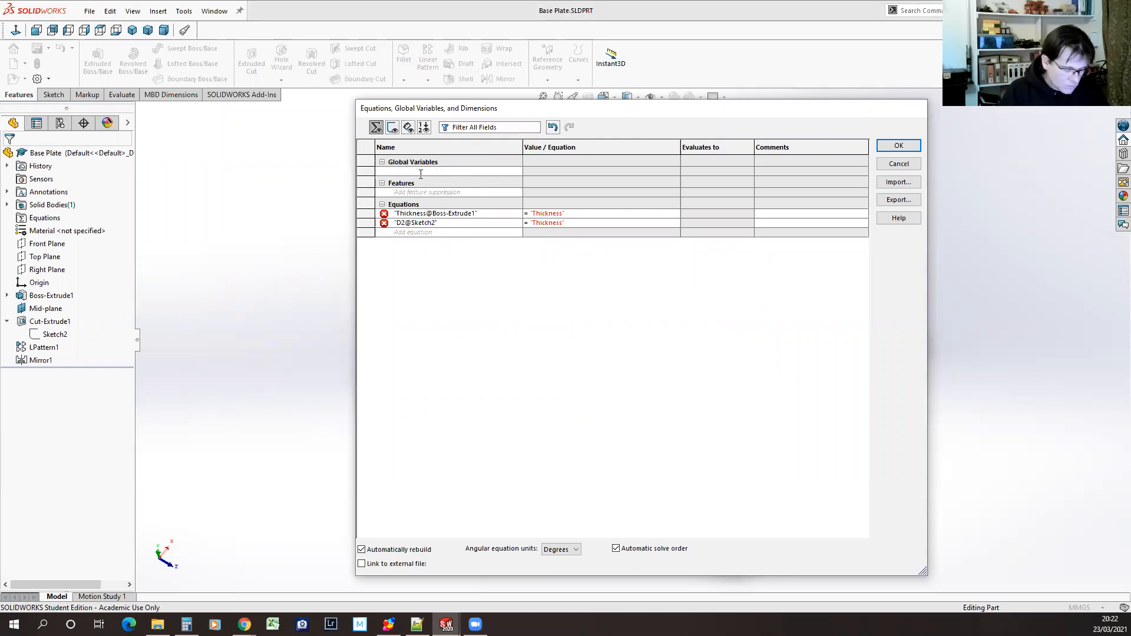
text(MAt)
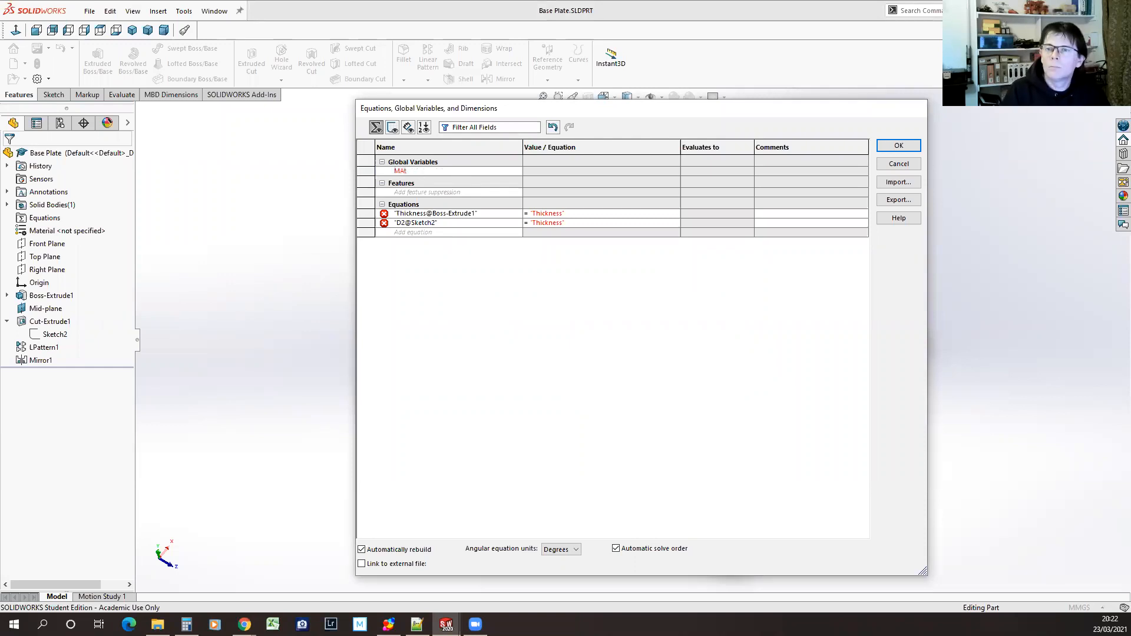
text(aterial Thickness)
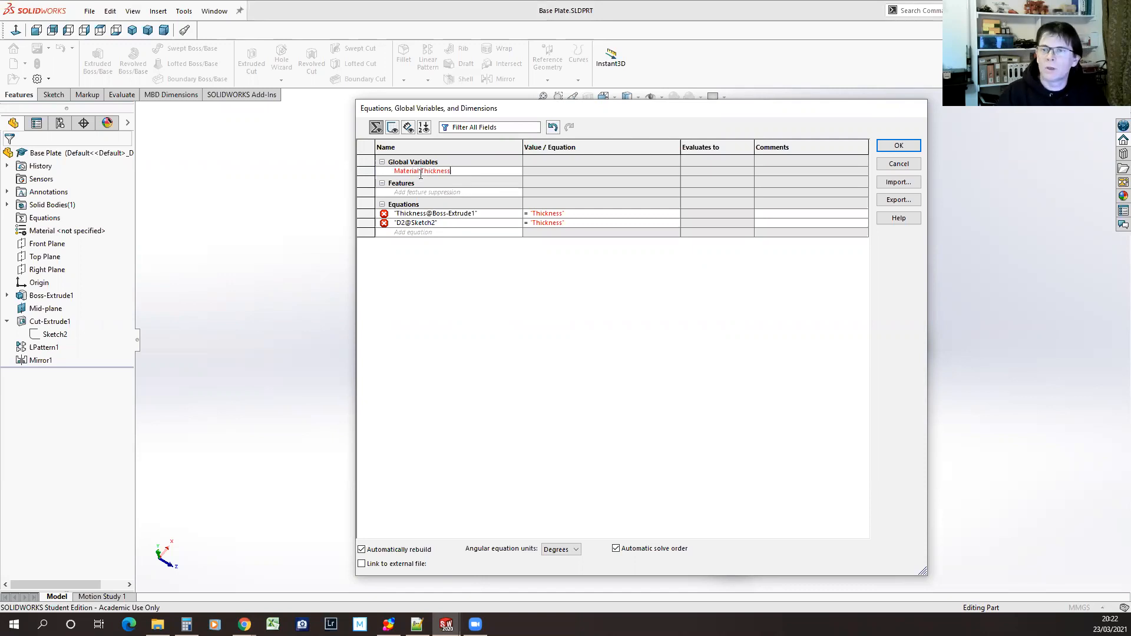
click(535, 171)
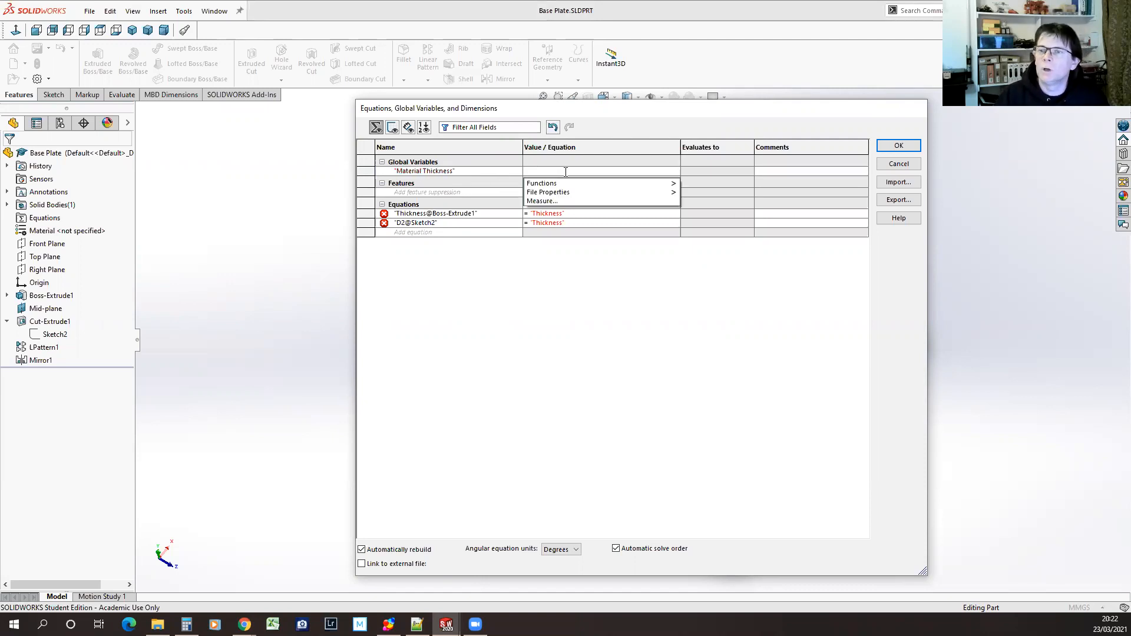
text(=3mm)
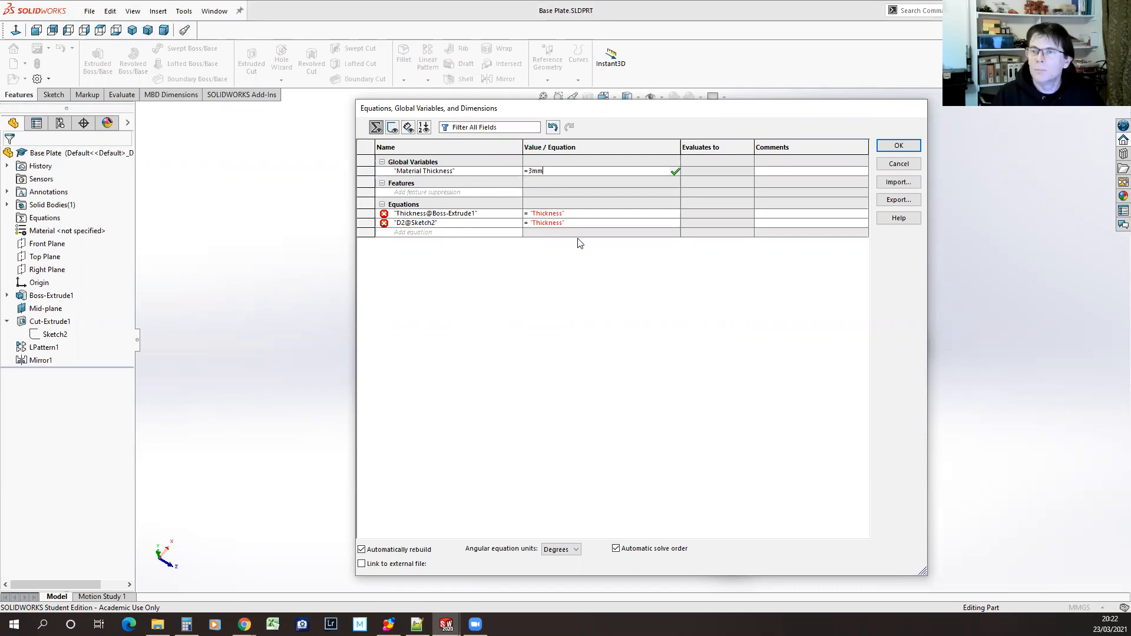
click(680, 171)
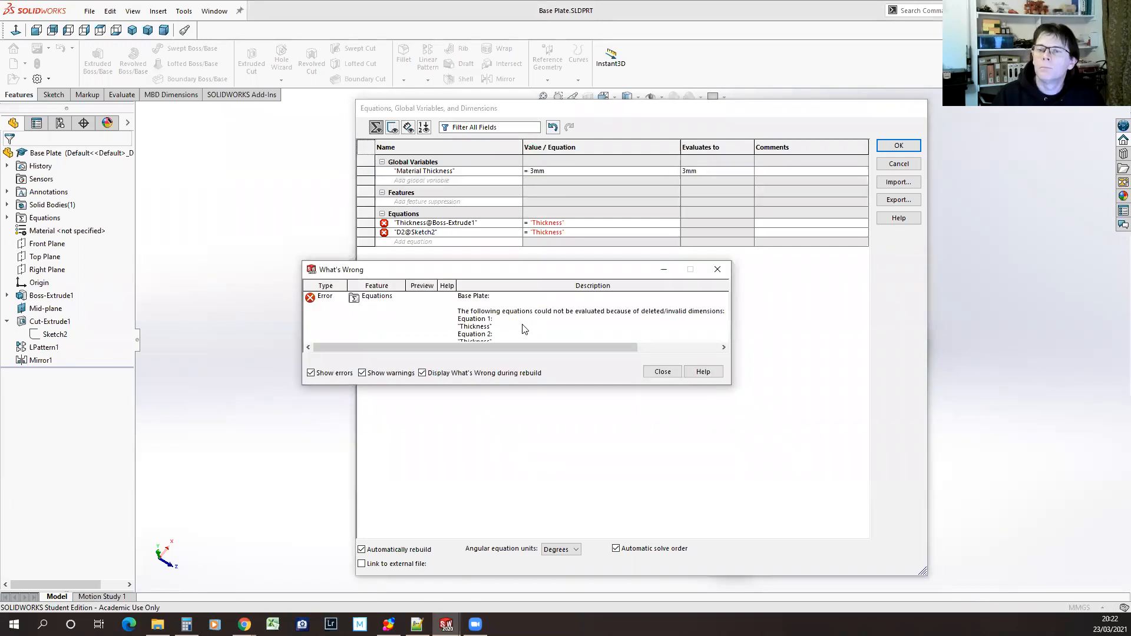
click(678, 371)
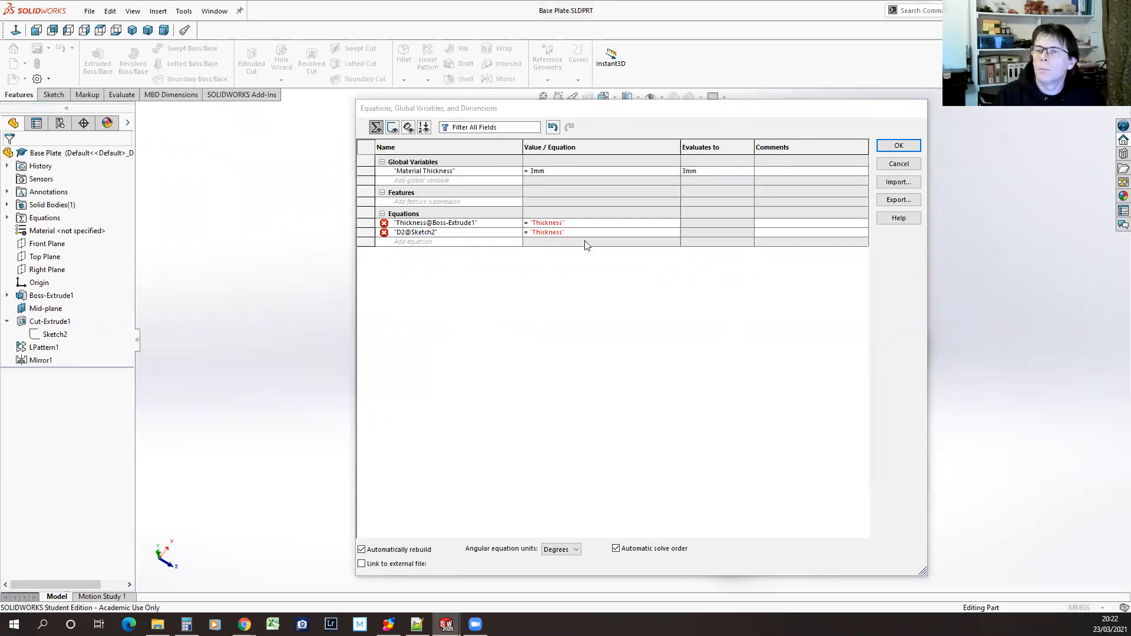
Change the Boss-Extrude1 thickness equation to reference the "Material Thickness" global variable
click(535, 222)
text(MAterial)
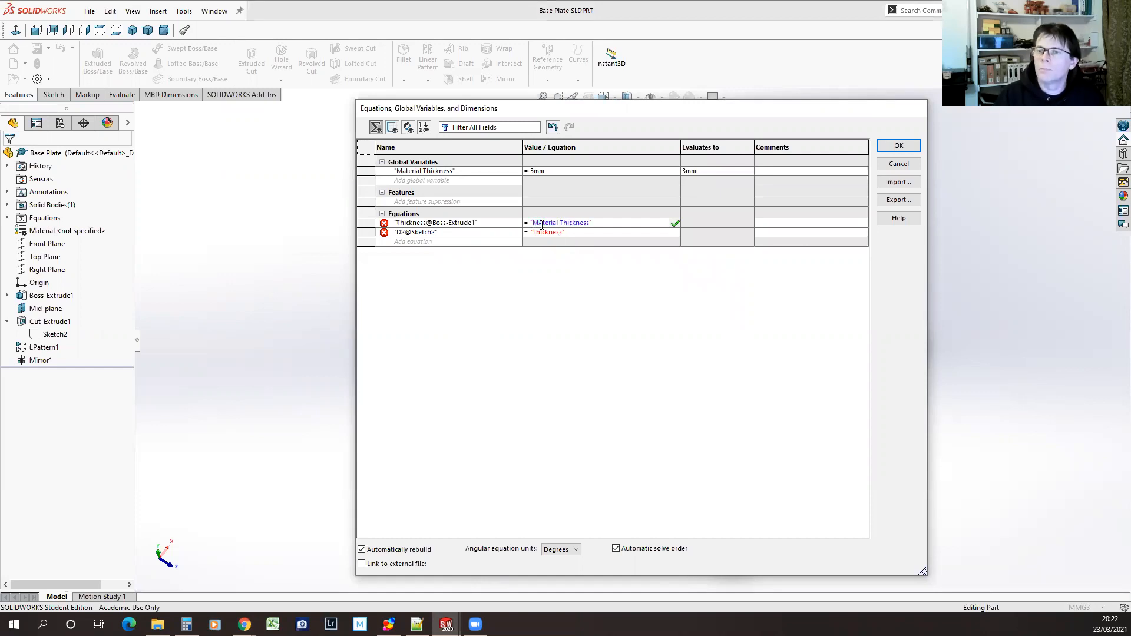
text( a)
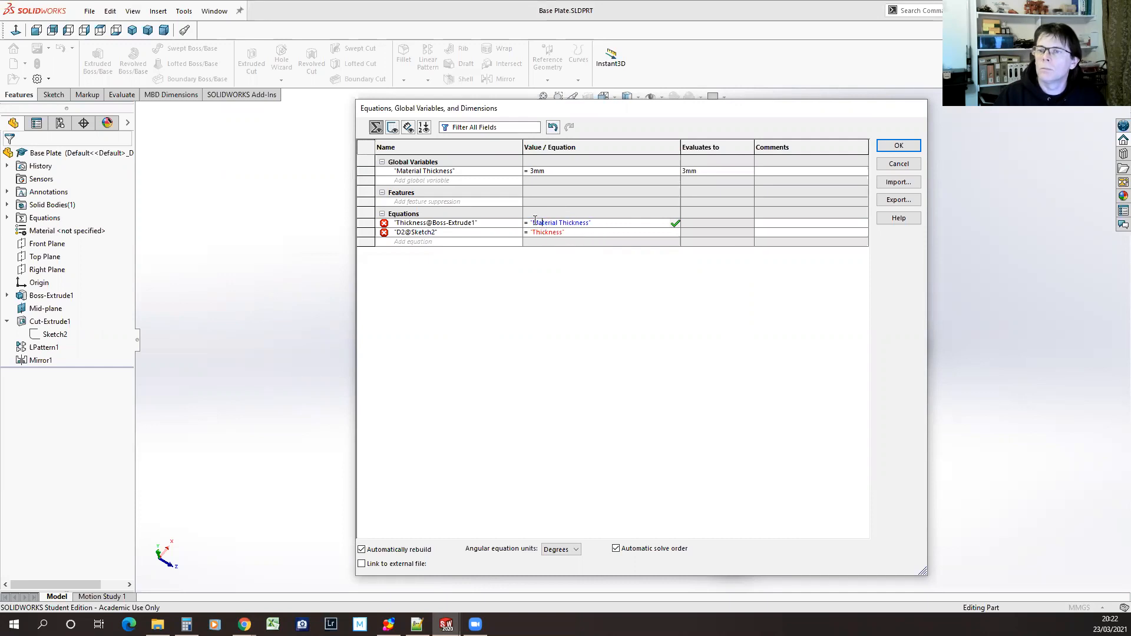
drag(534, 223, 606, 224)
key(ctrl+c)
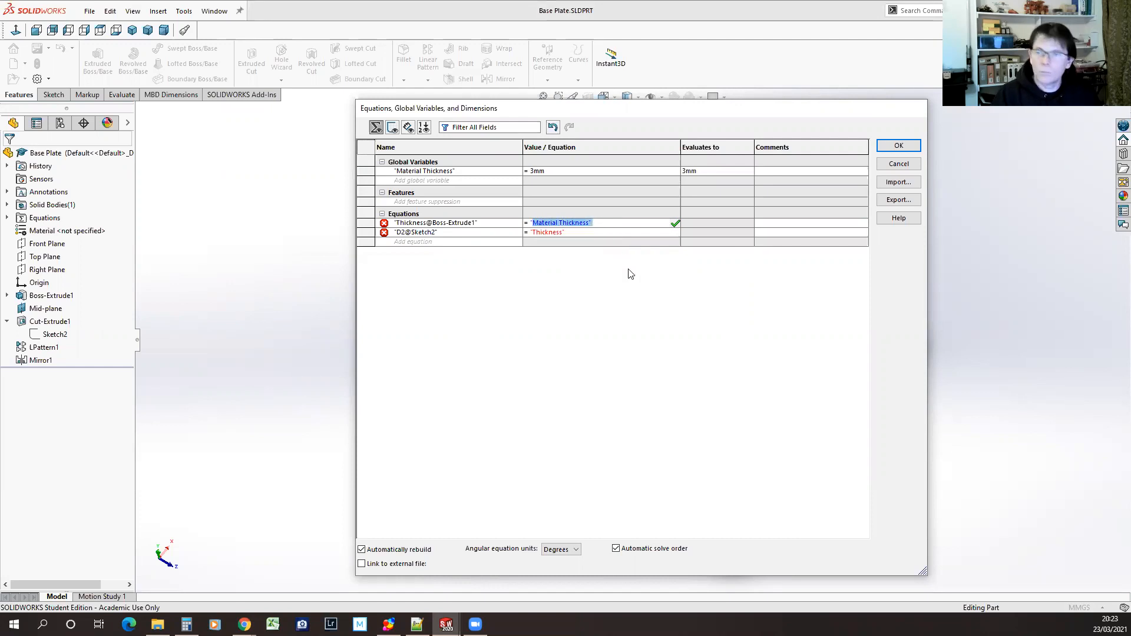
click(576, 232)
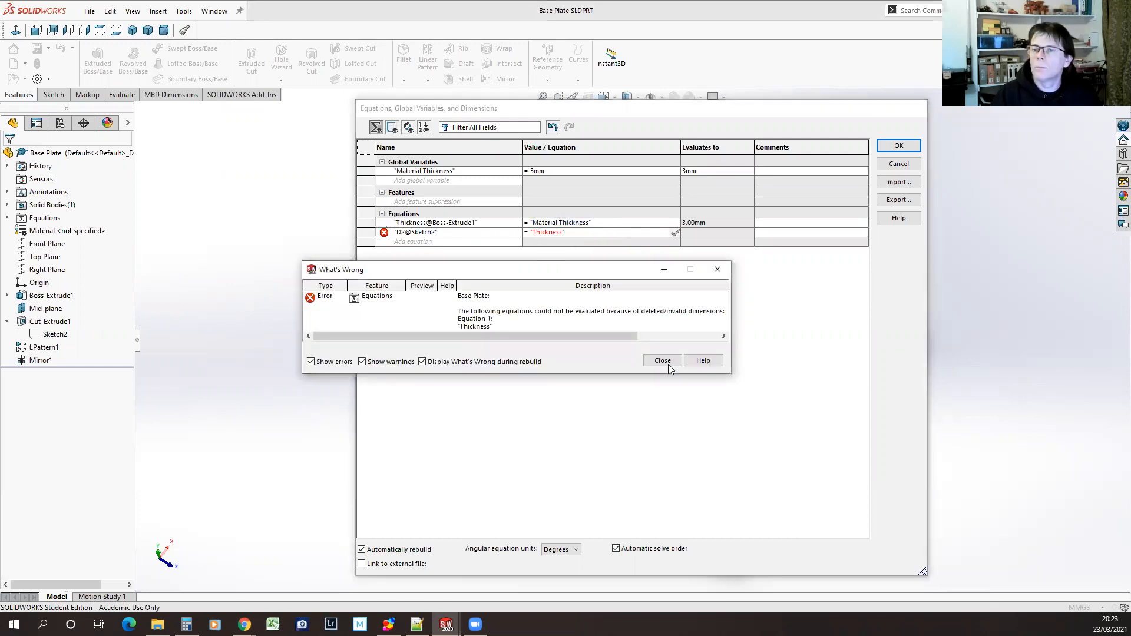
click(658, 359)
Point the D2@Sketch2 slot width equation to "Material Thickness", then accept the equations and save the part
click(577, 234)
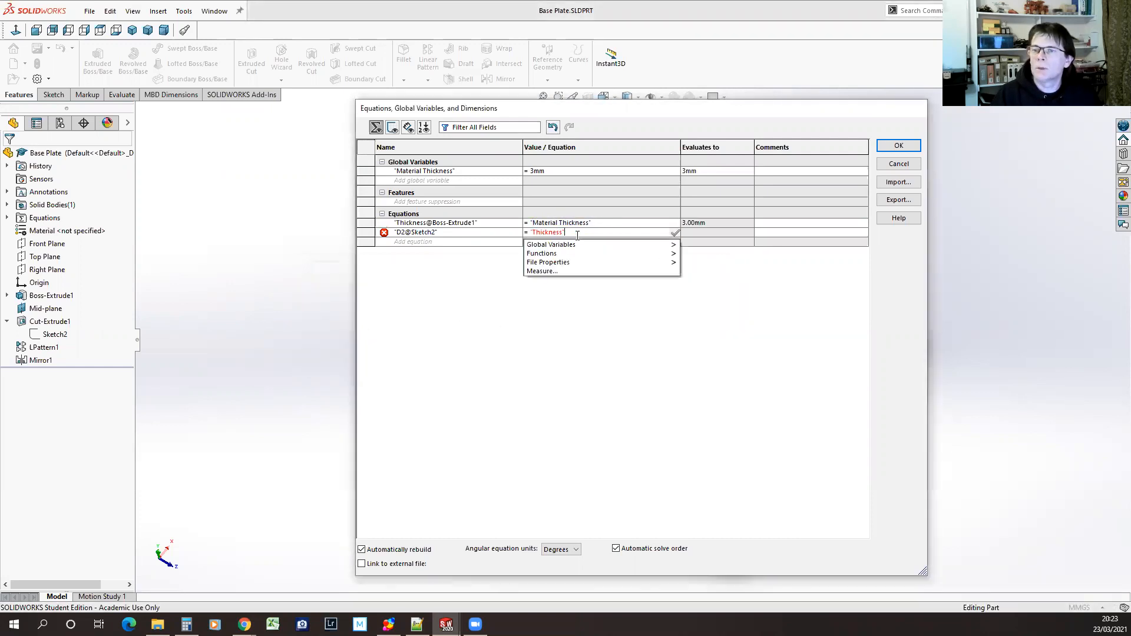
drag(567, 234, 530, 234)
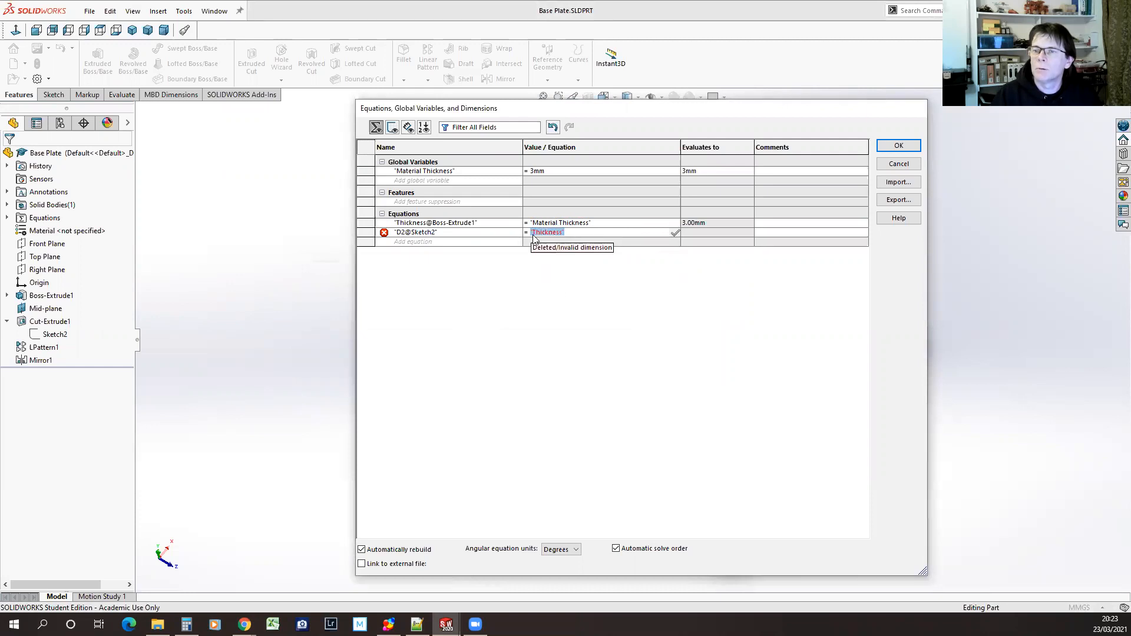
key(ctrl+v)
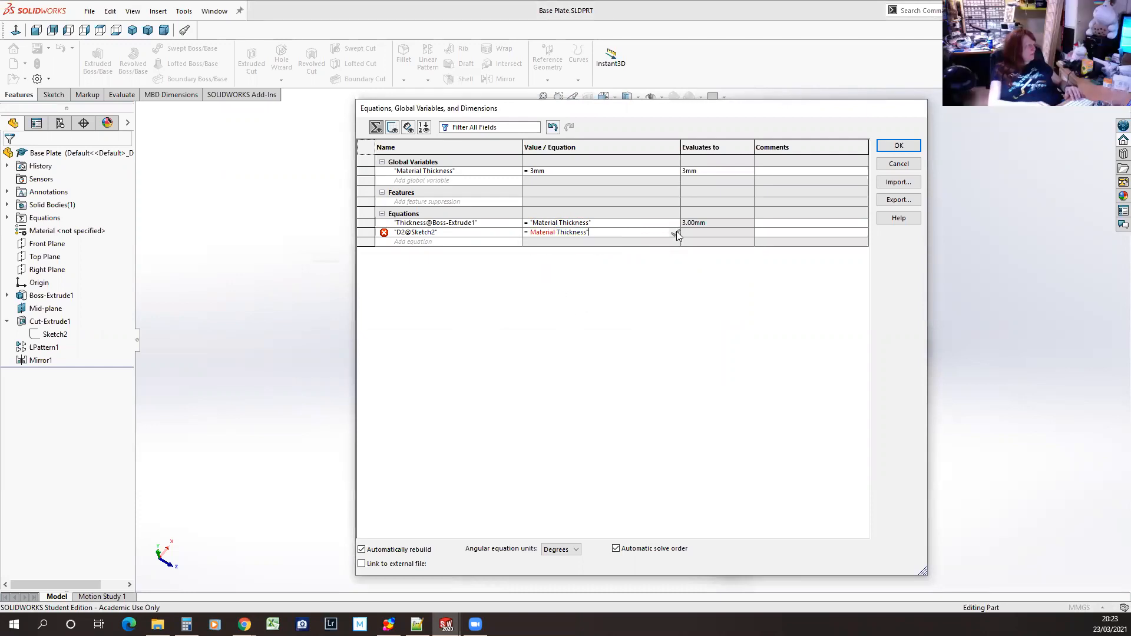
click(532, 233)
mouse_move(542, 255)
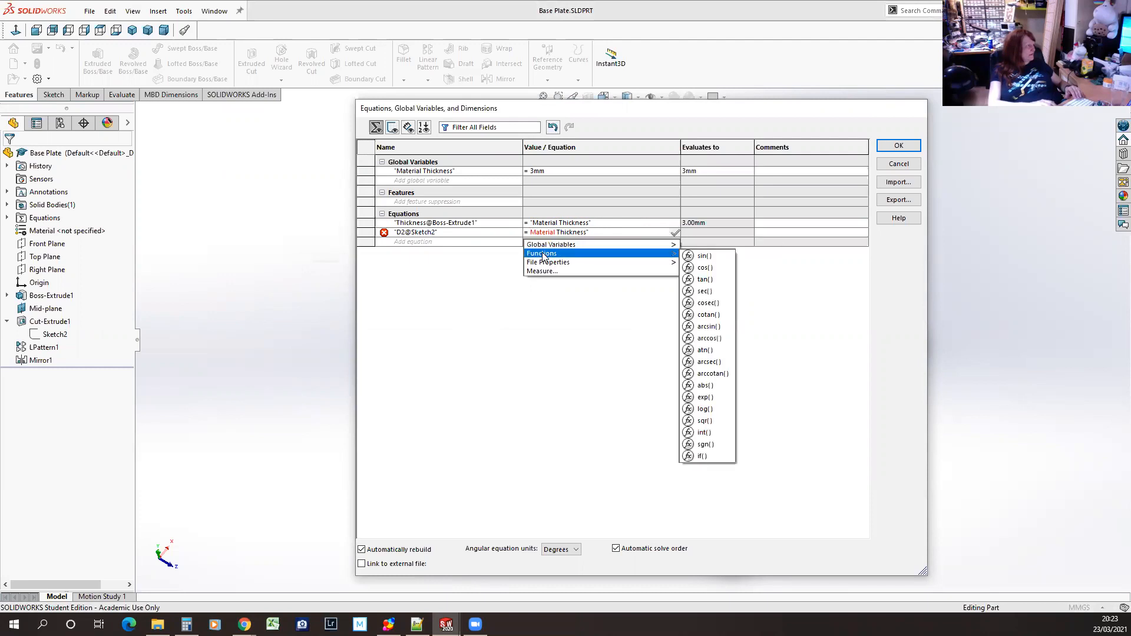
text(")
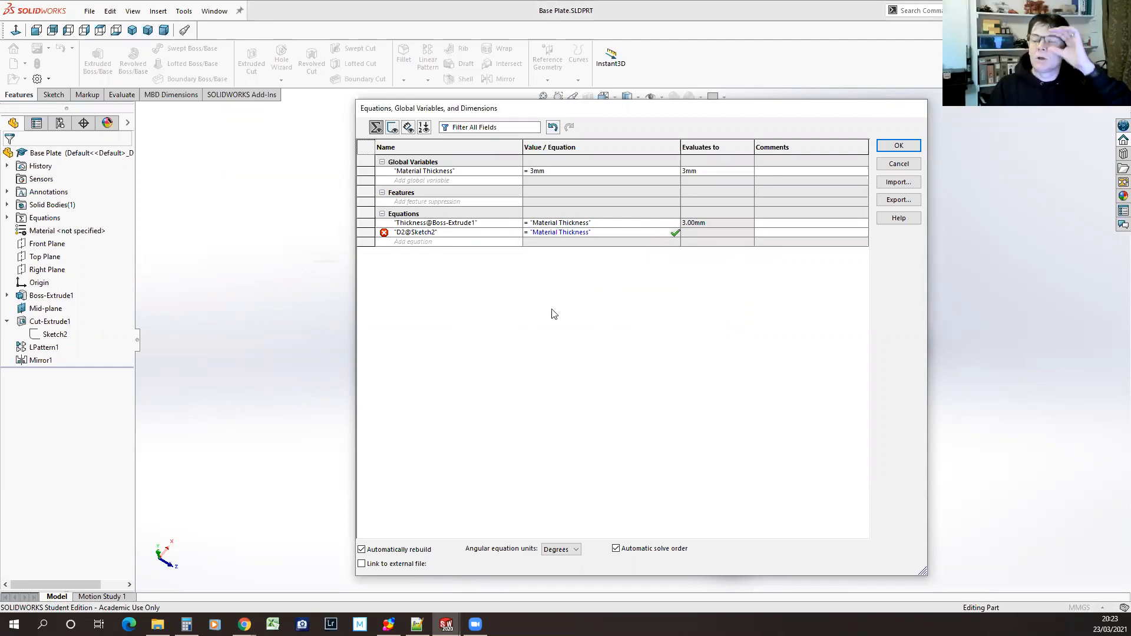
click(676, 233)
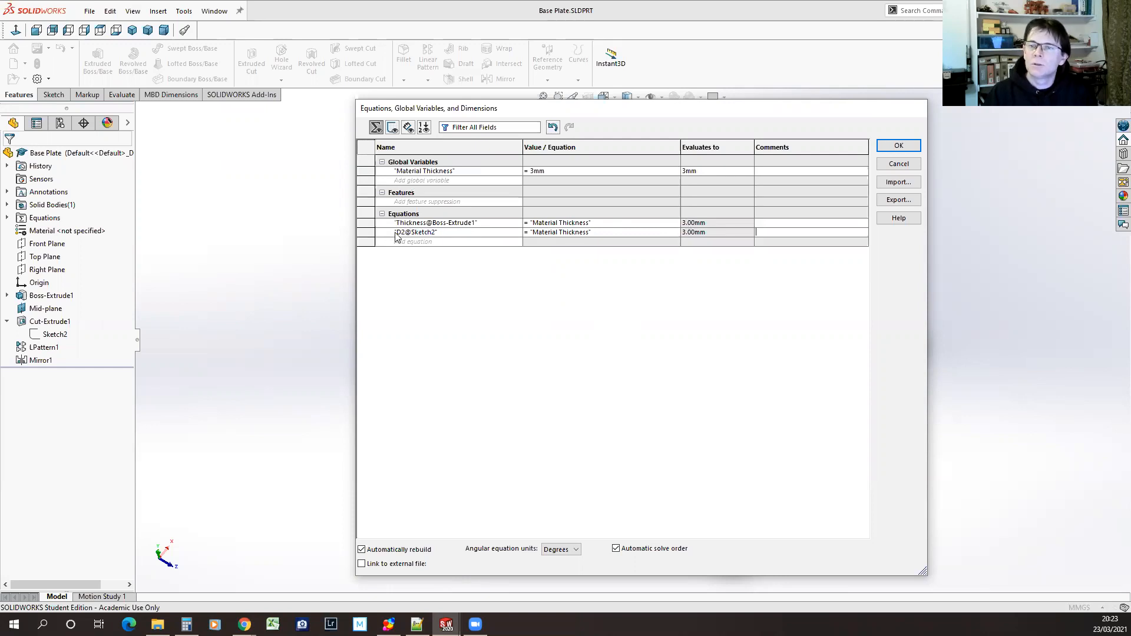
click(900, 146)
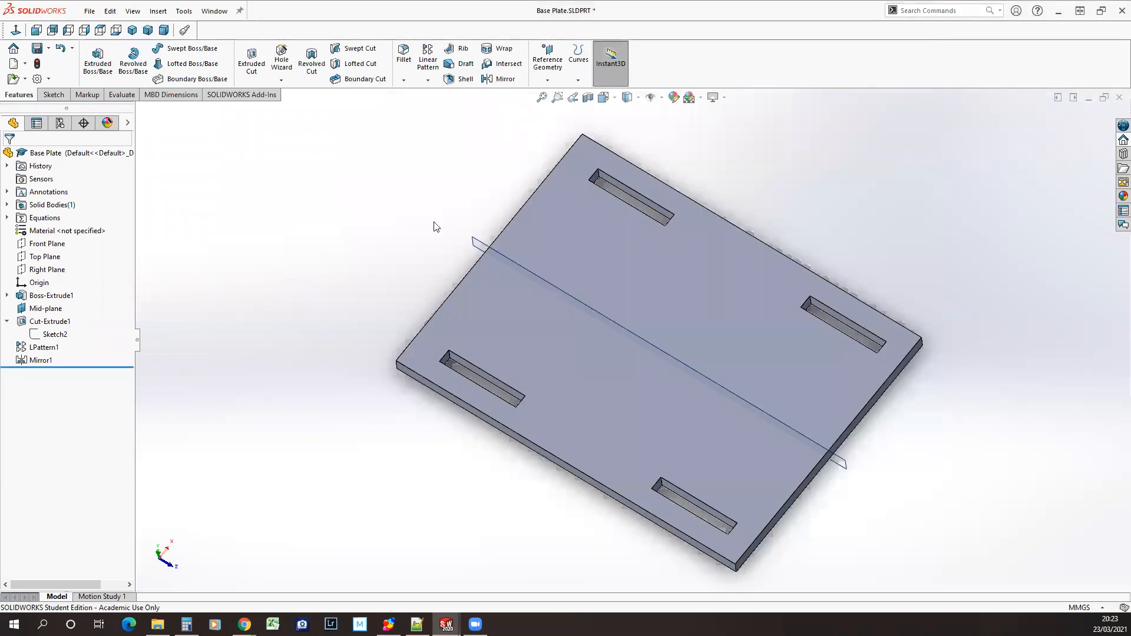
click(38, 47)
Rename the thickness dimension of Boss-Extrude1 to D1 and save the part
click(50, 295)
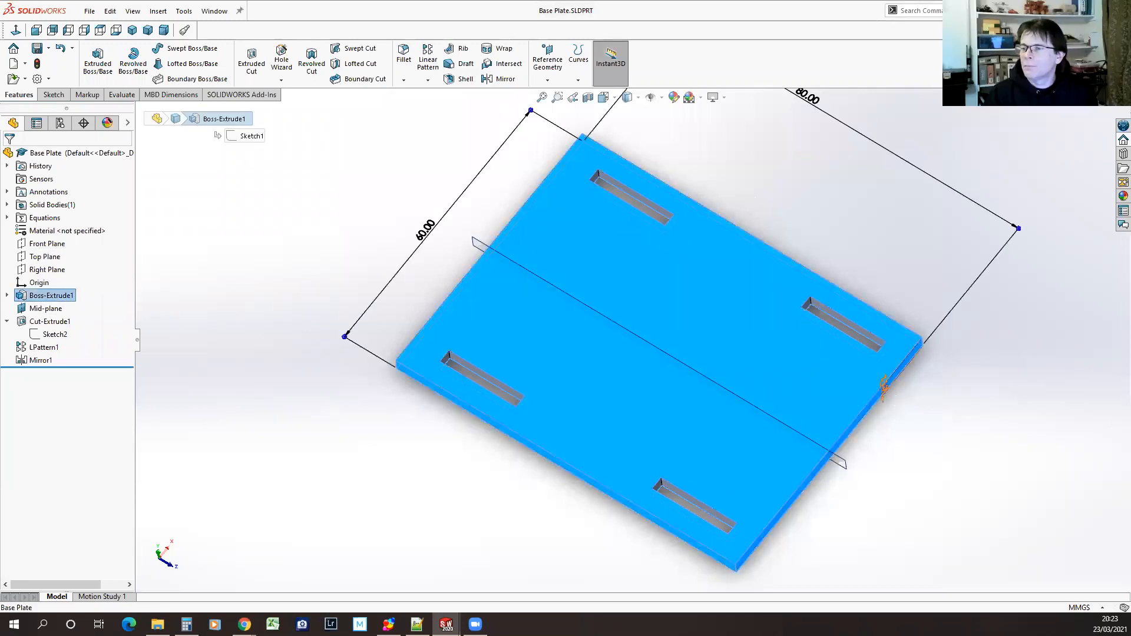
double_click(883, 389)
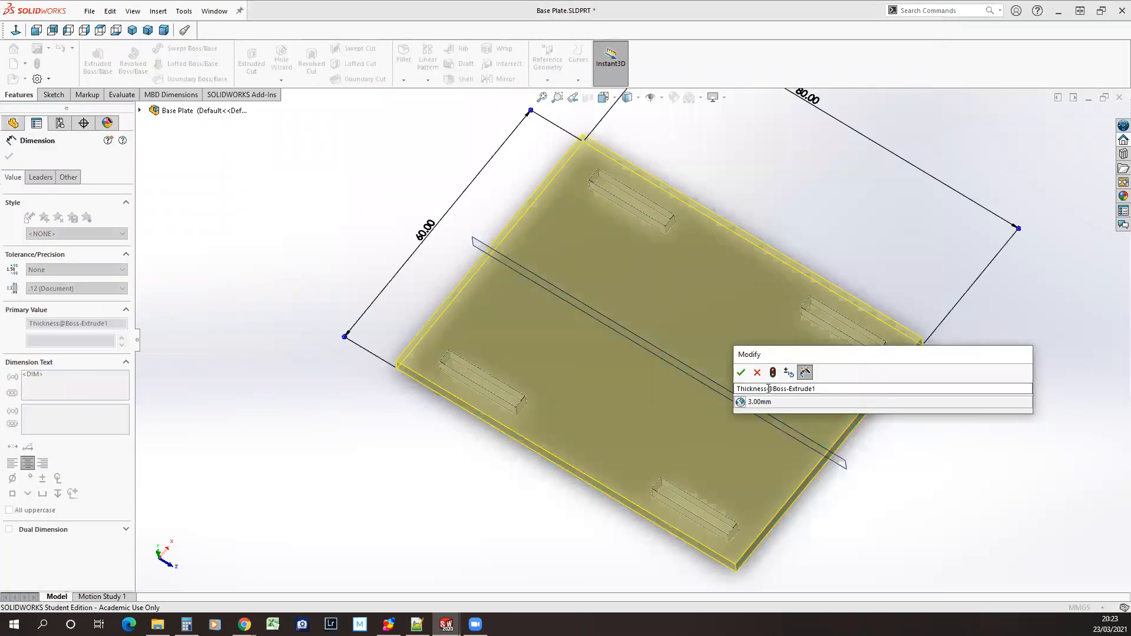
drag(767, 388, 698, 386)
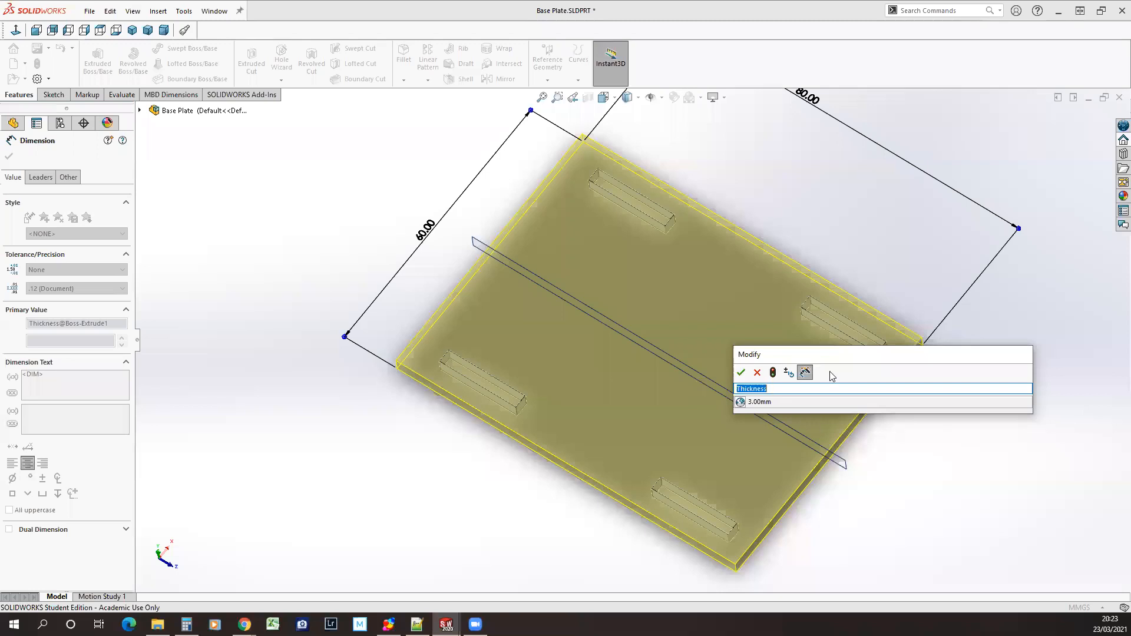
text(D1)
key(Return)
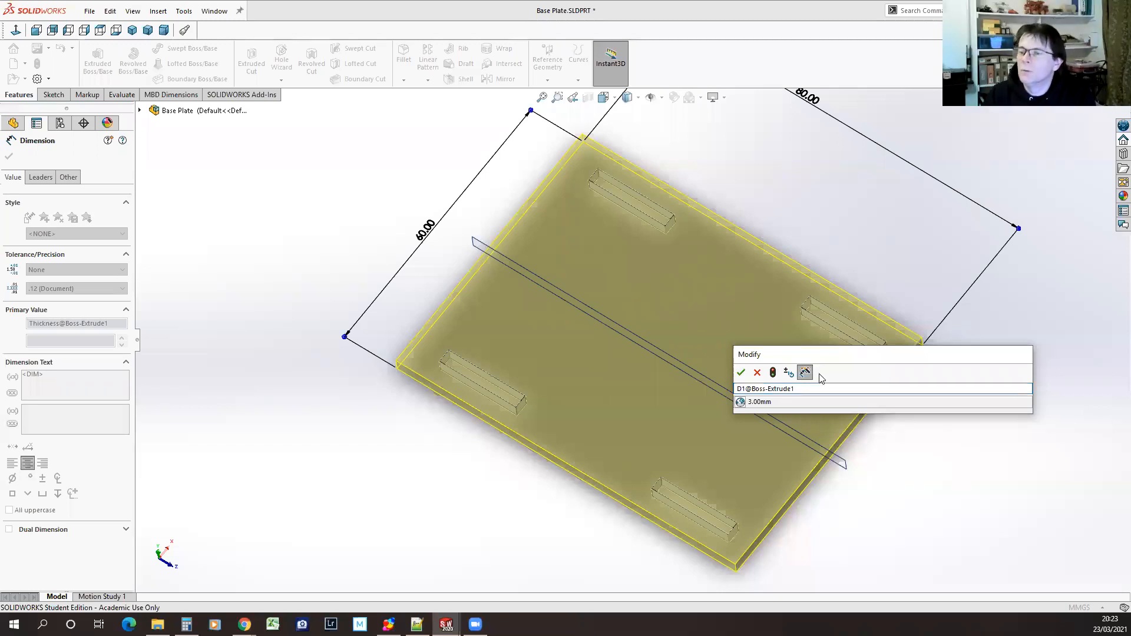
click(741, 372)
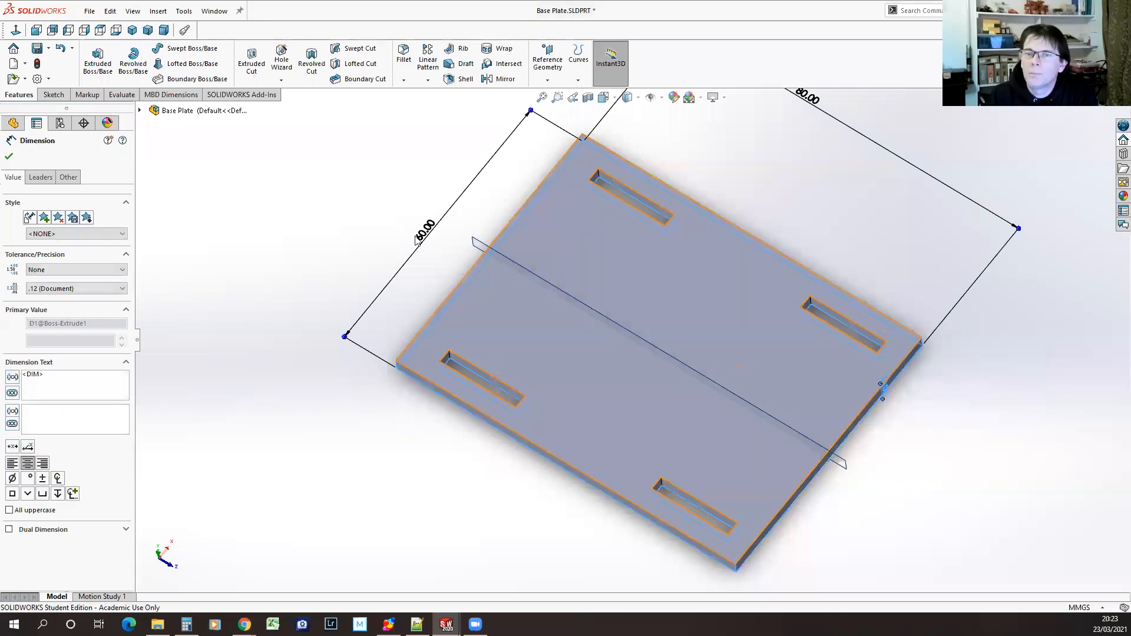
click(297, 218)
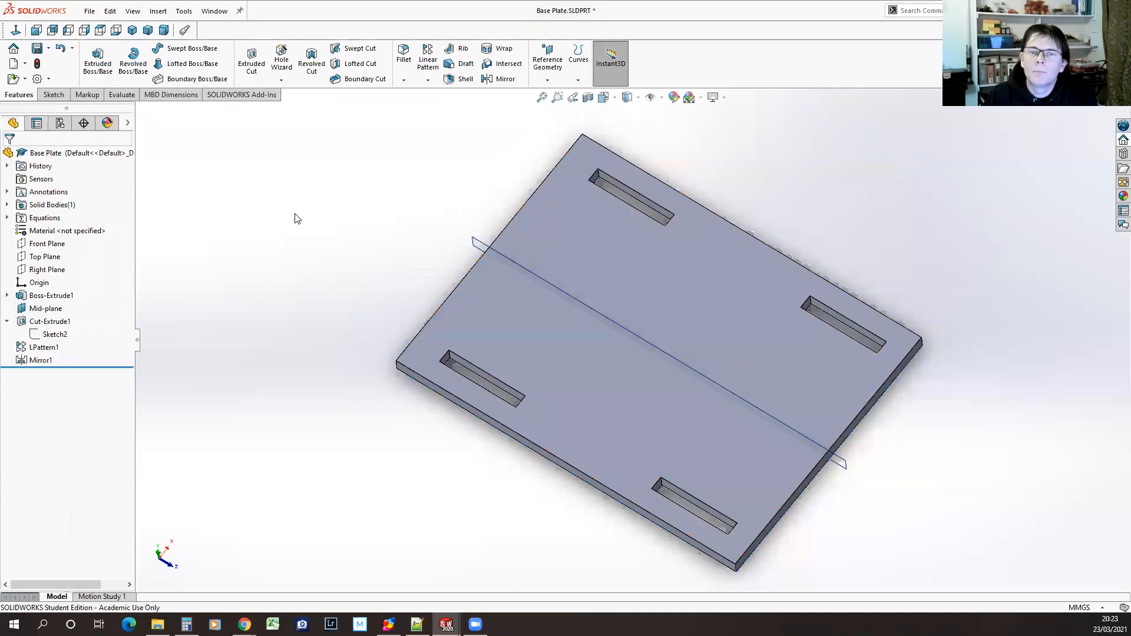
click(38, 49)
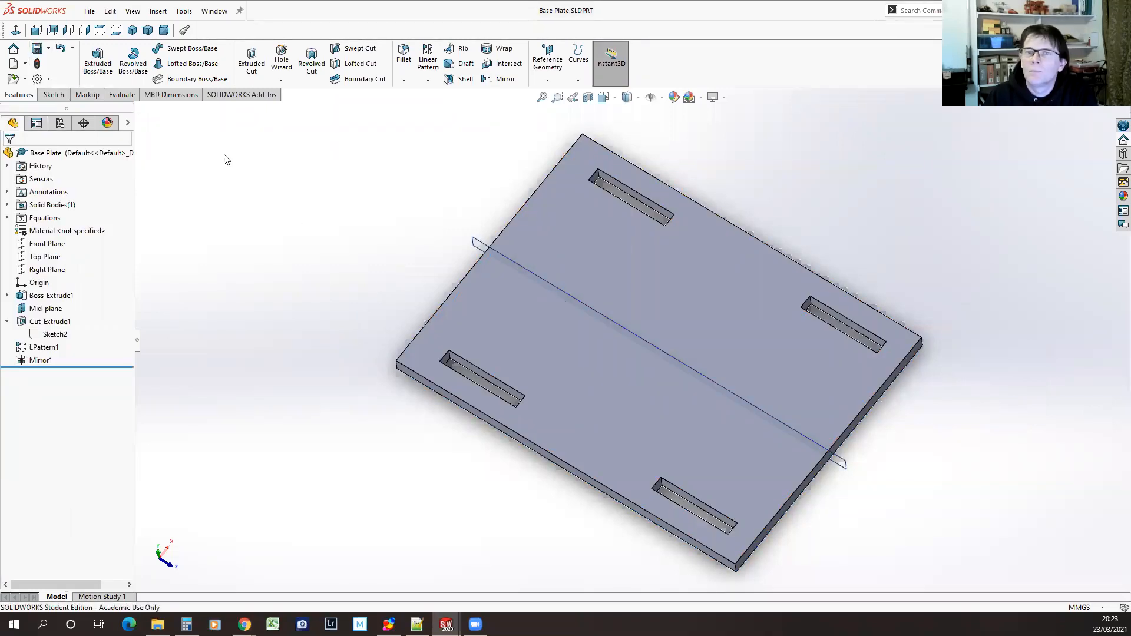
Set the Material Thickness global variable to 5mm in the part's equations, apply it to the plate and save the part
click(187, 13)
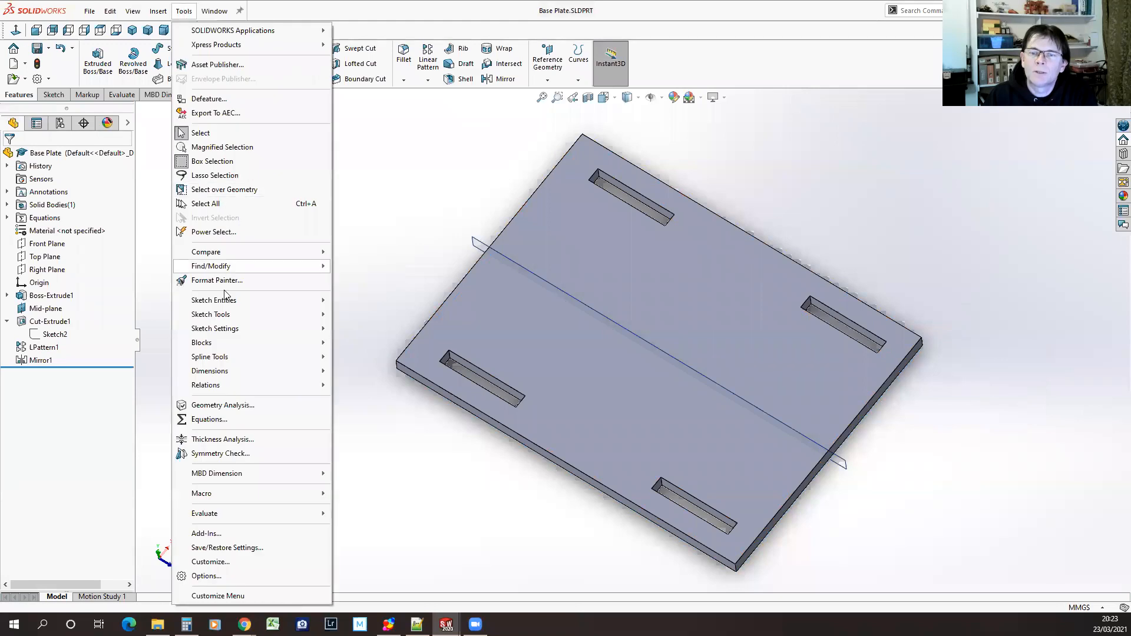
click(209, 420)
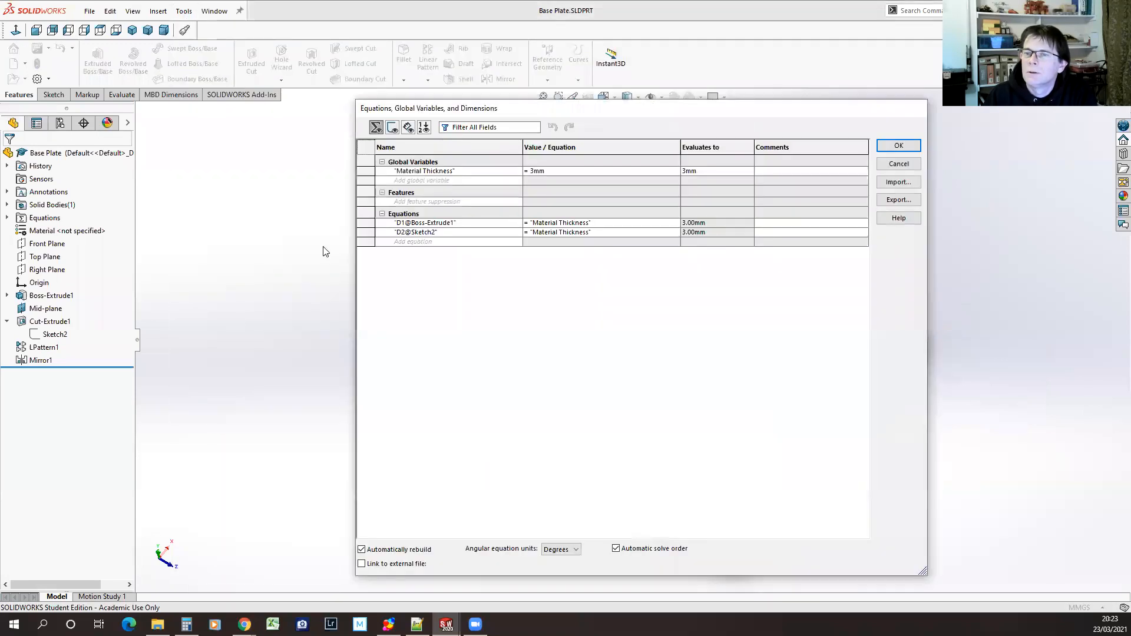
click(539, 170)
click(533, 169)
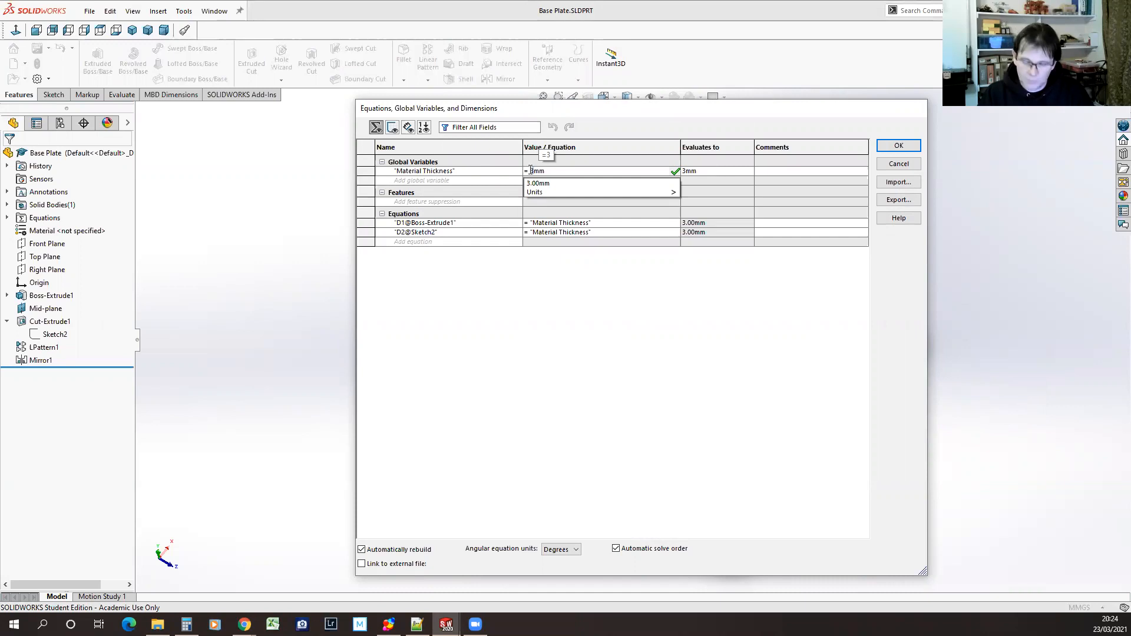
text(6)
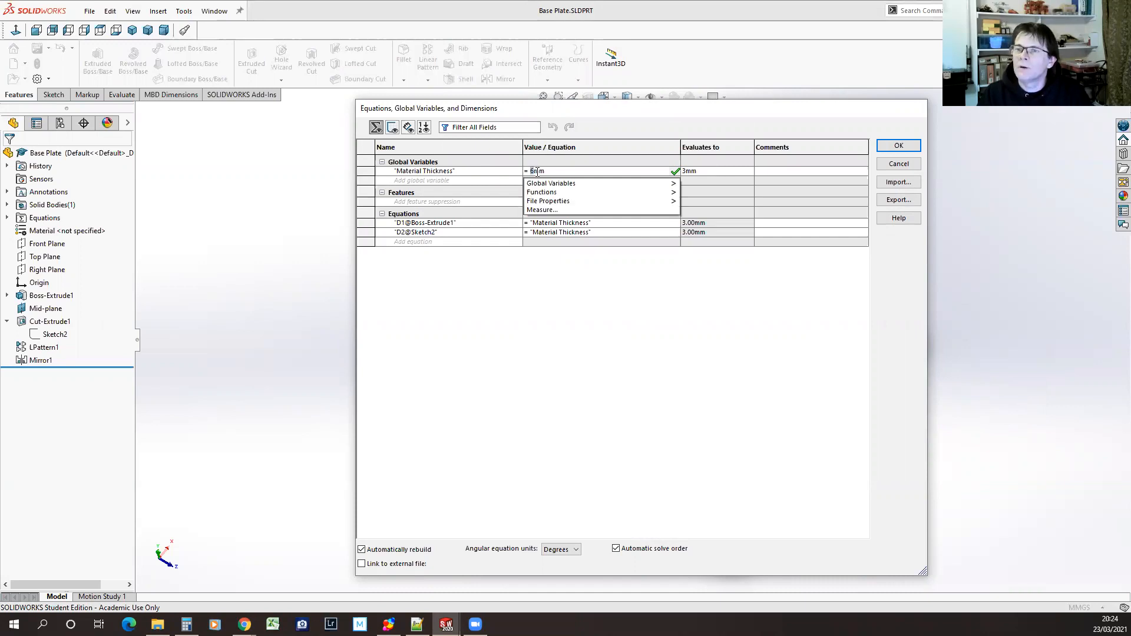
key(BackSpace)
text(5)
key(Tab)
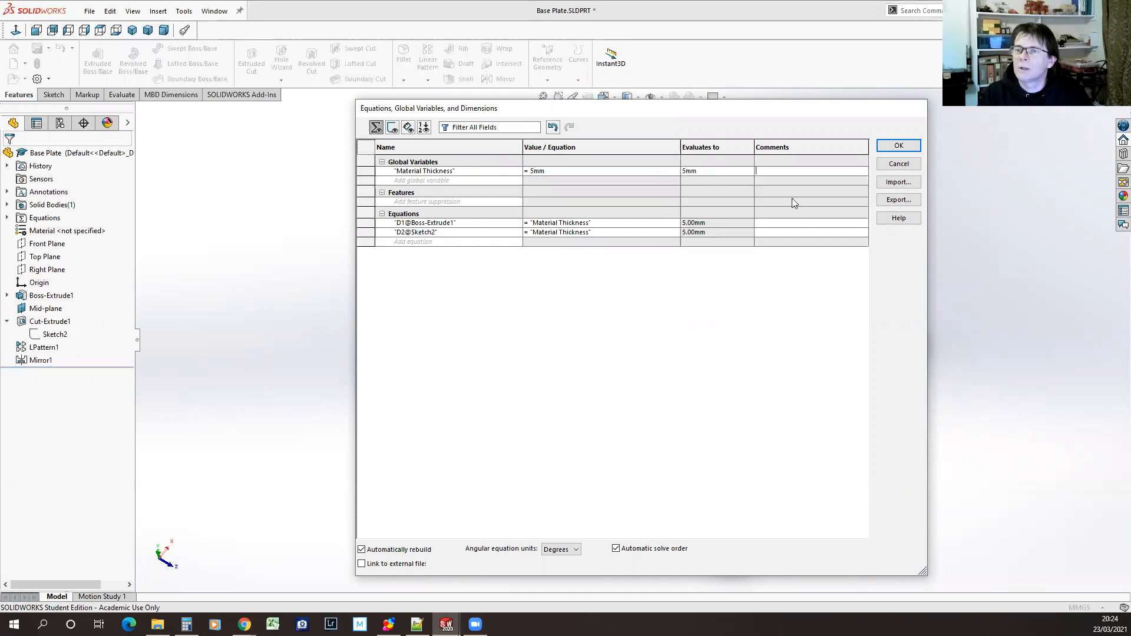
click(910, 146)
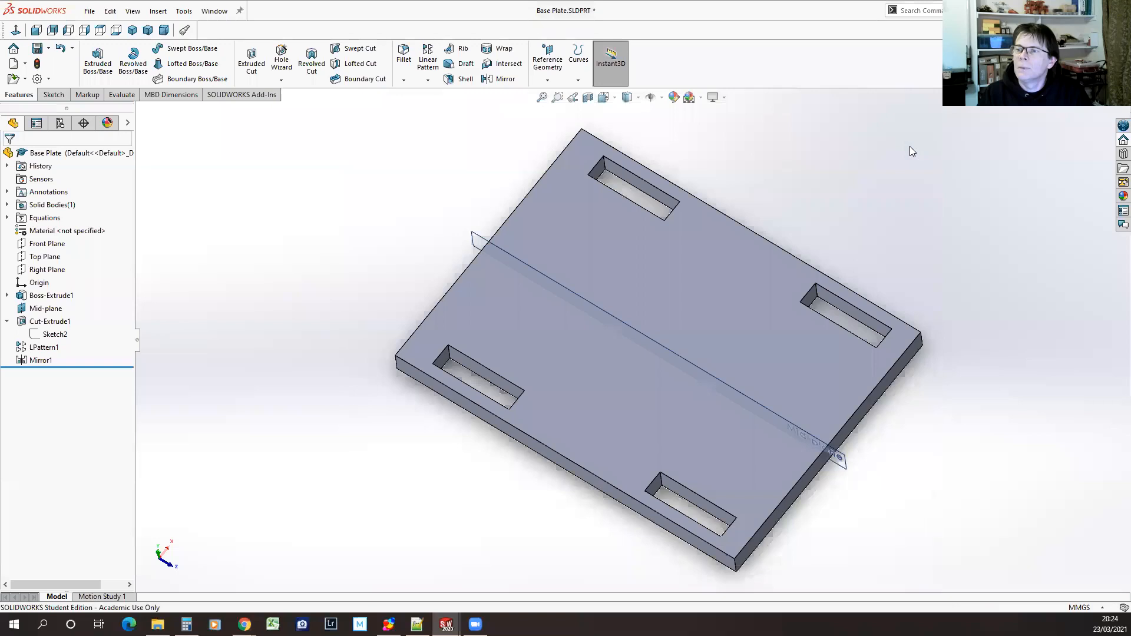
middle_drag(865, 547, 851, 508)
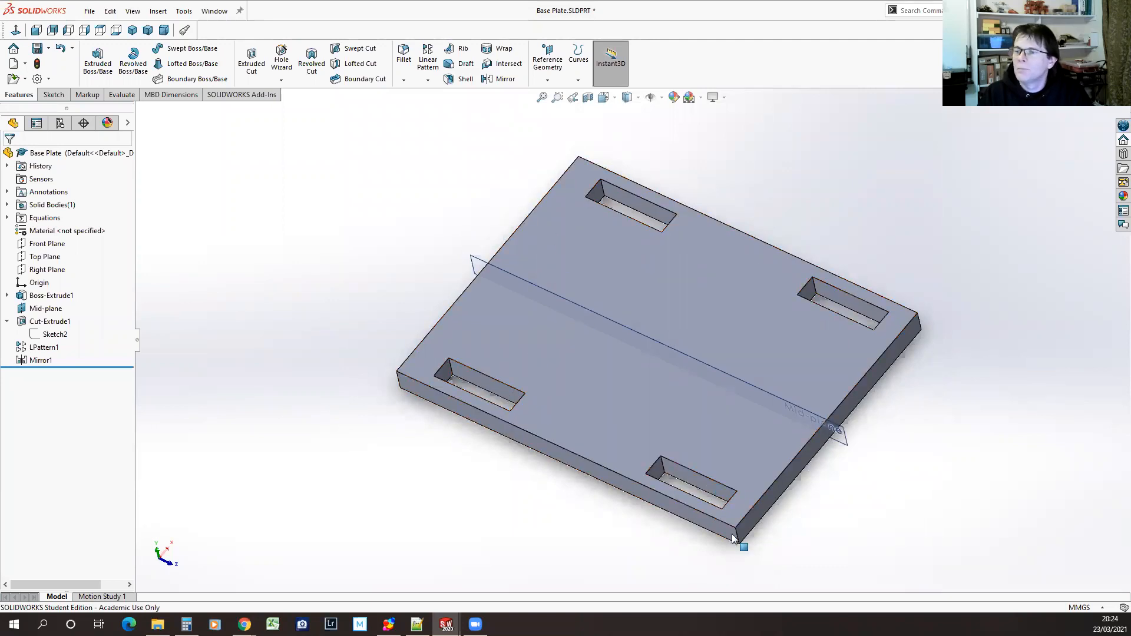
mouse_move(386, 497)
middle_down()
mouse_move(364, 424)
mouse_move(401, 477)
mouse_move(379, 488)
mouse_move(331, 422)
mouse_move(380, 481)
mouse_move(371, 503)
mouse_move(419, 483)
mouse_move(386, 475)
mouse_move(390, 490)
mouse_move(384, 477)
mouse_move(404, 511)
middle_up()
click(36, 48)
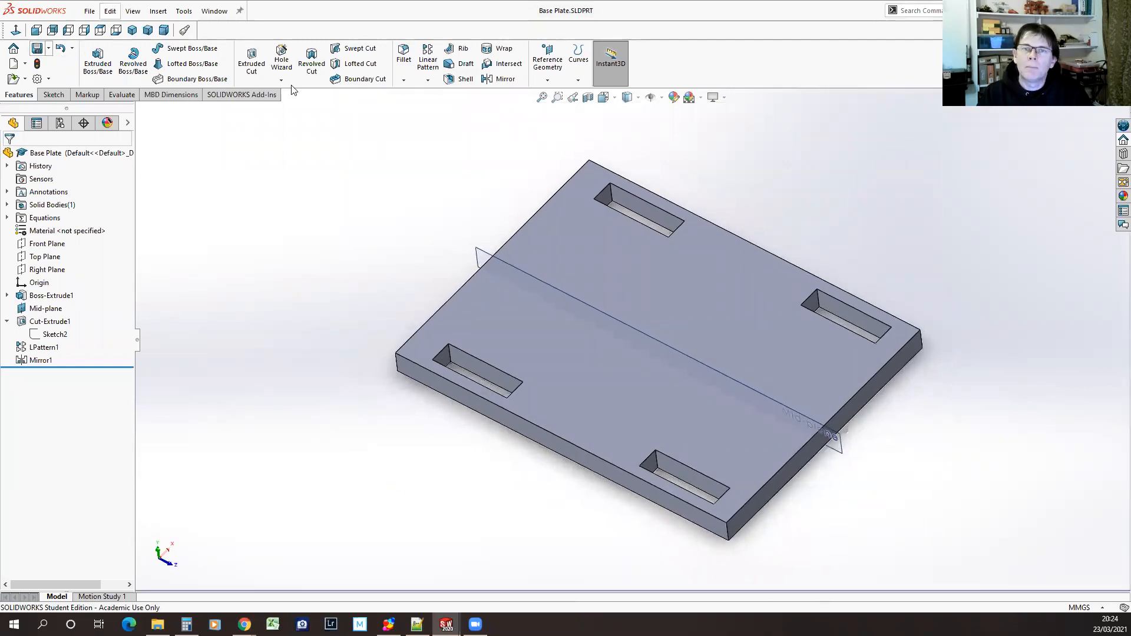
Switch to Side Plate.SLDPRT and inspect its equations and global variables, closing them without changes
click(214, 11)
click(249, 183)
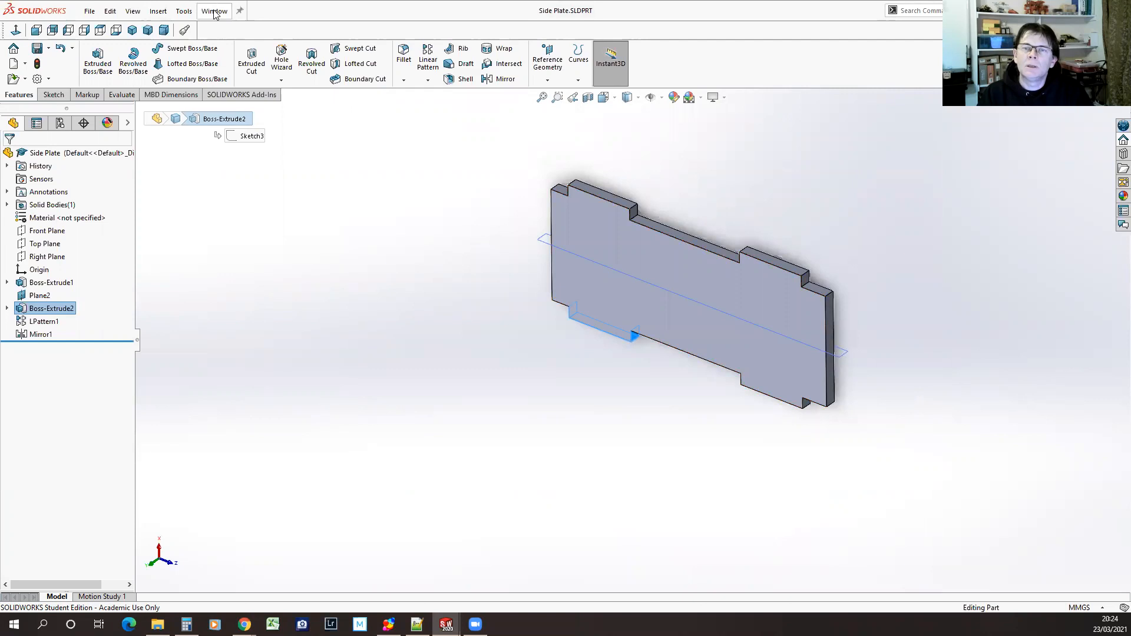
click(184, 11)
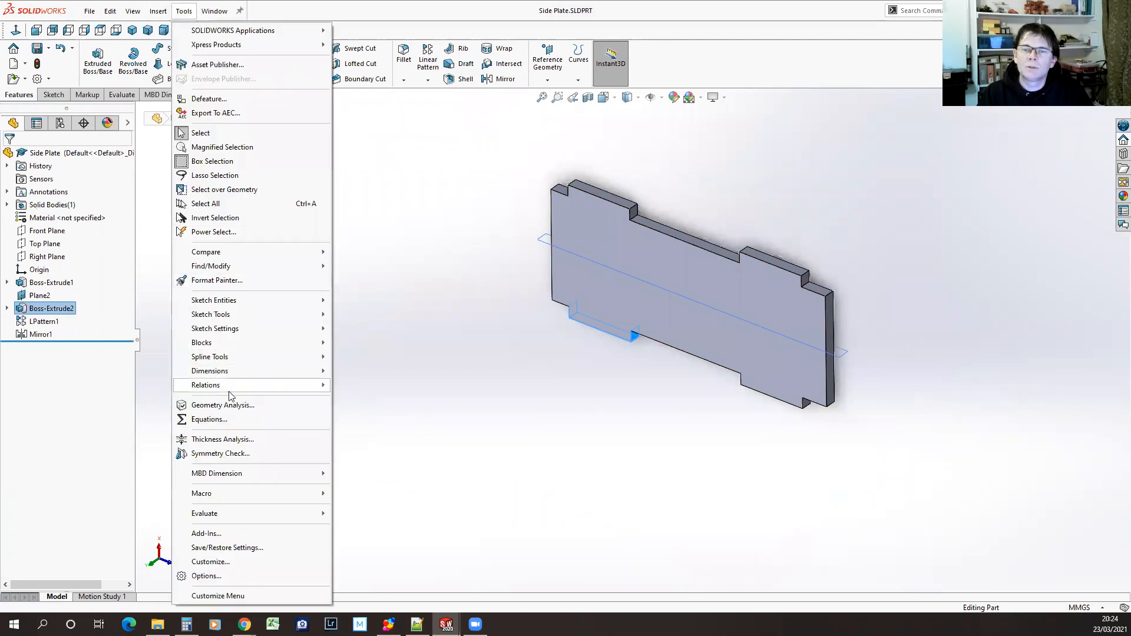
click(213, 420)
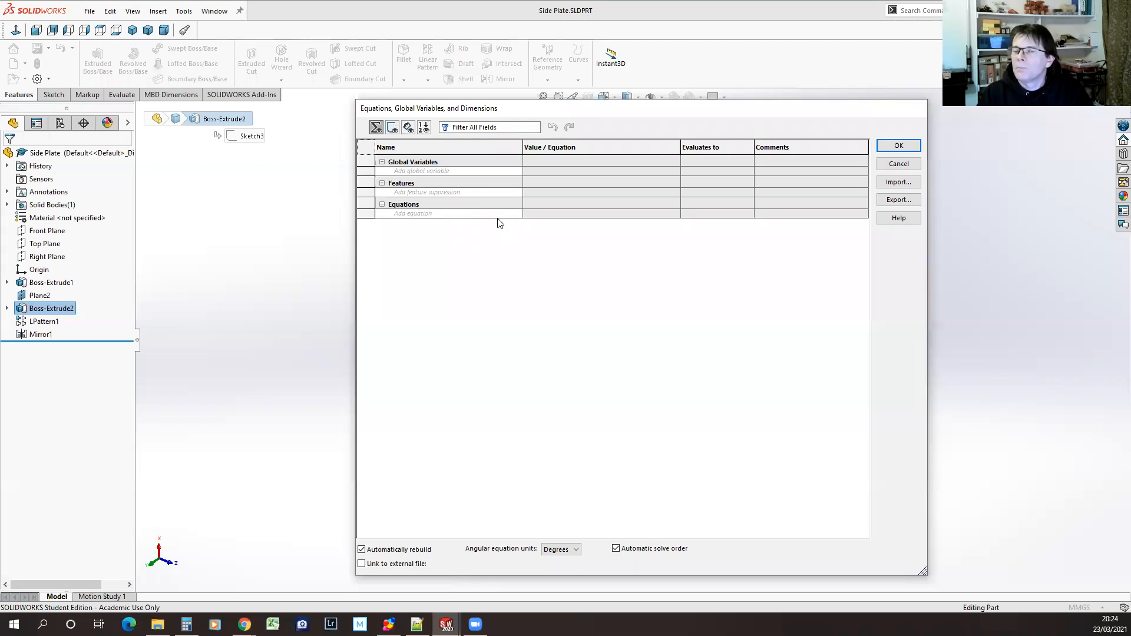
click(914, 165)
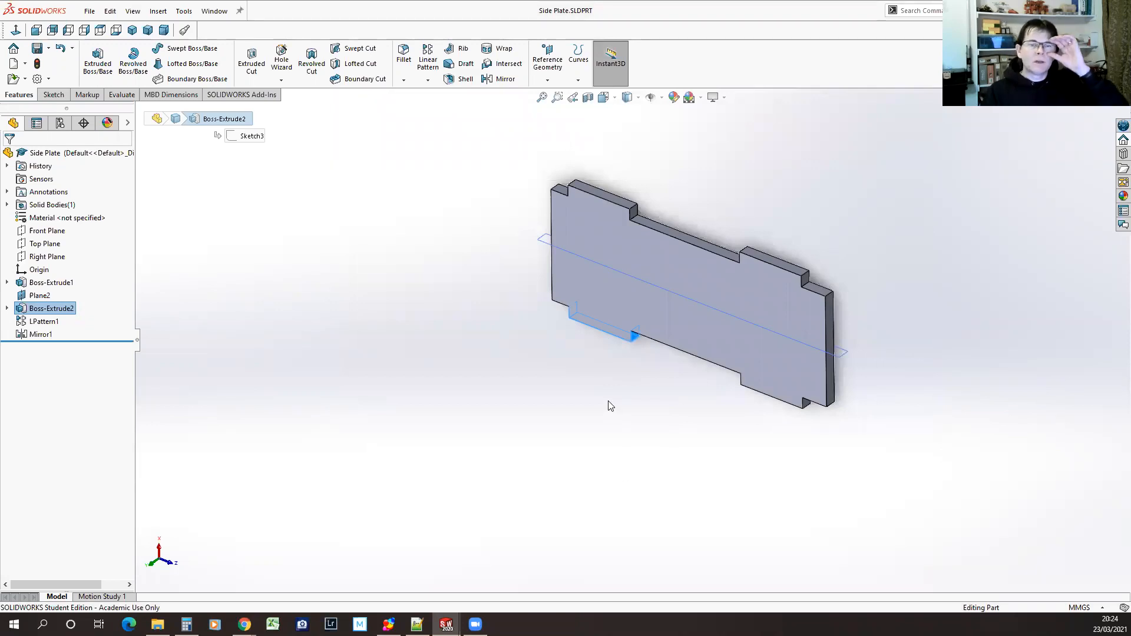
In Base Plate.SLDPRT, link all the equations to a new external file, equations.txt, in the CAD Club Session 1 folder
click(214, 12)
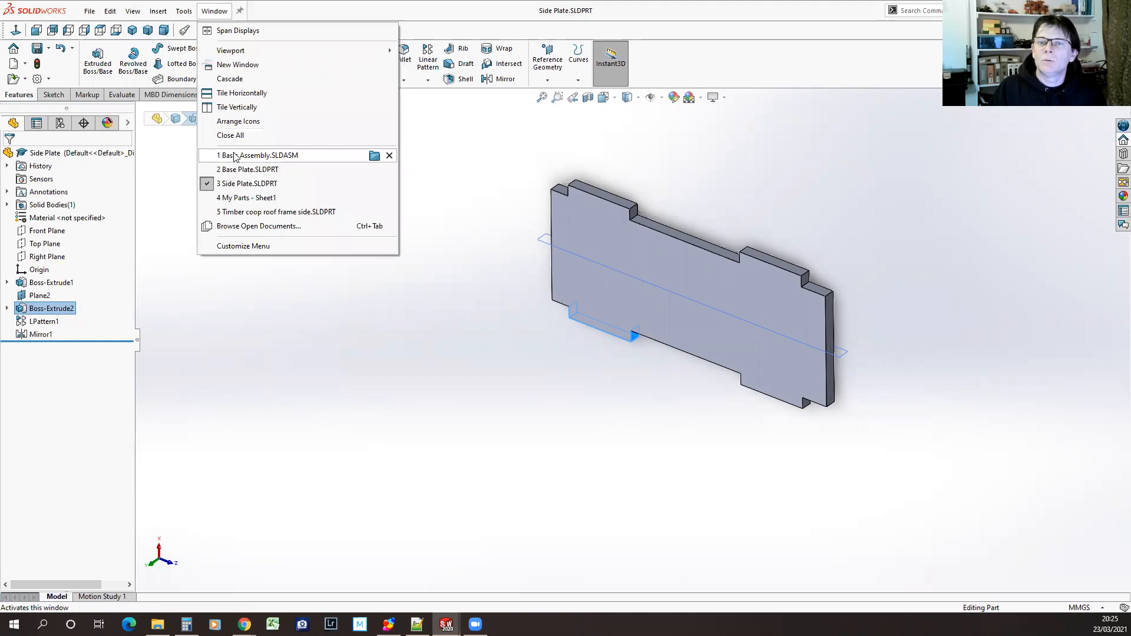
click(236, 170)
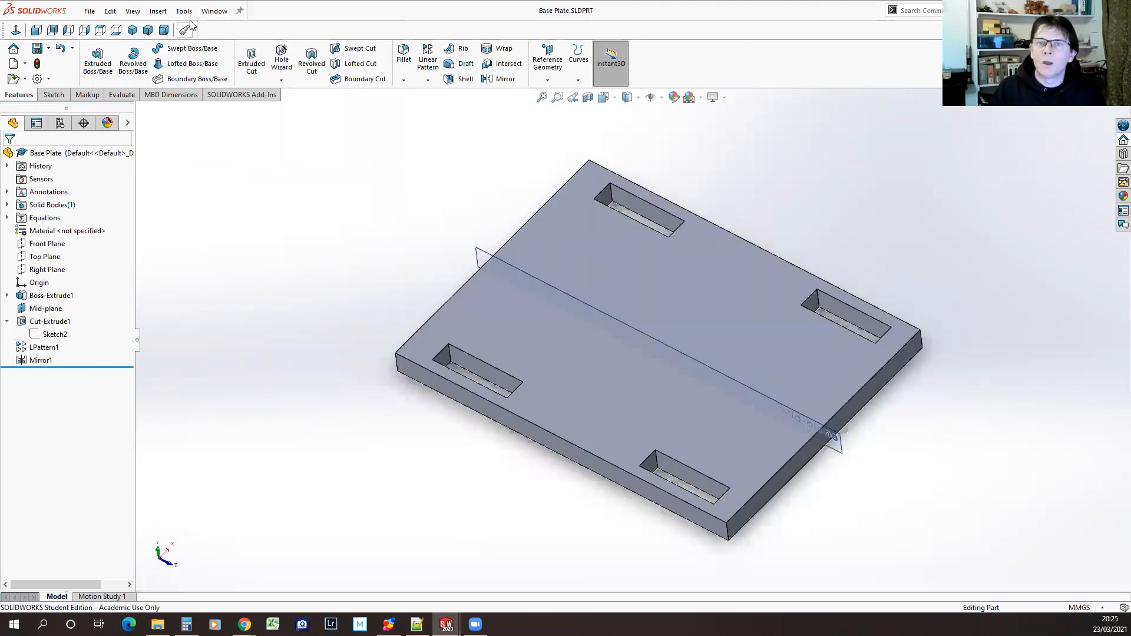
click(184, 11)
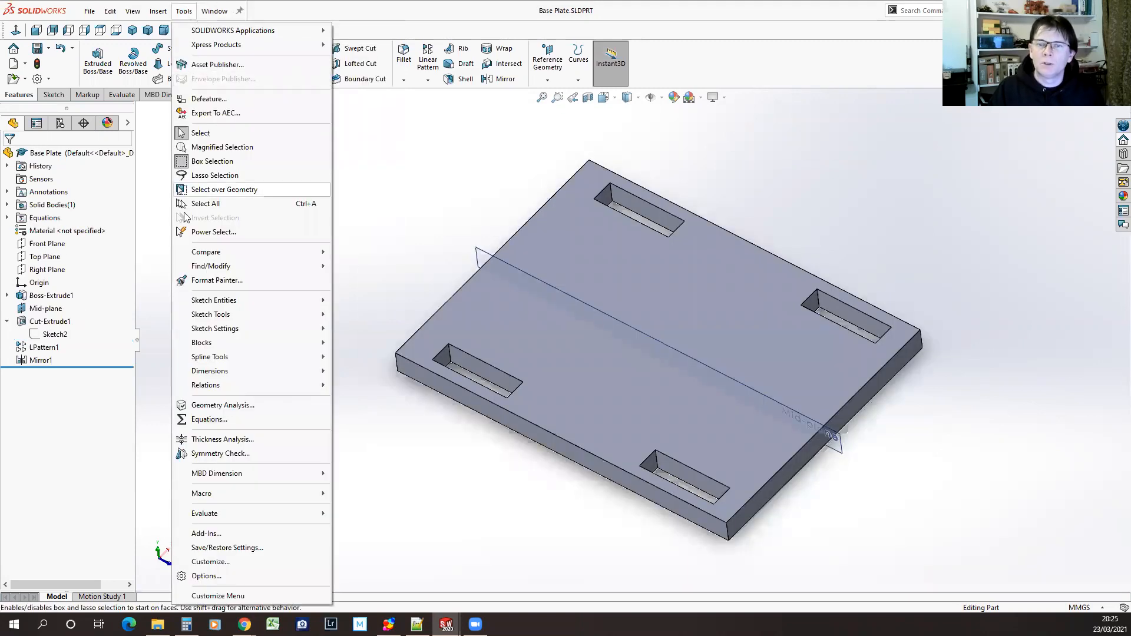
click(223, 420)
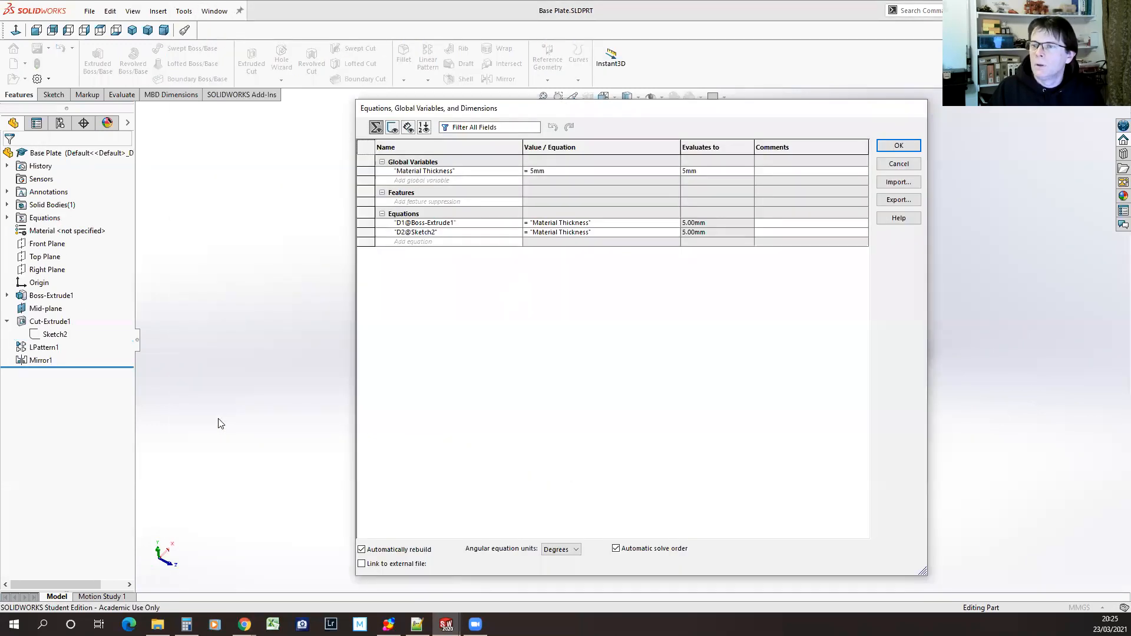
click(361, 565)
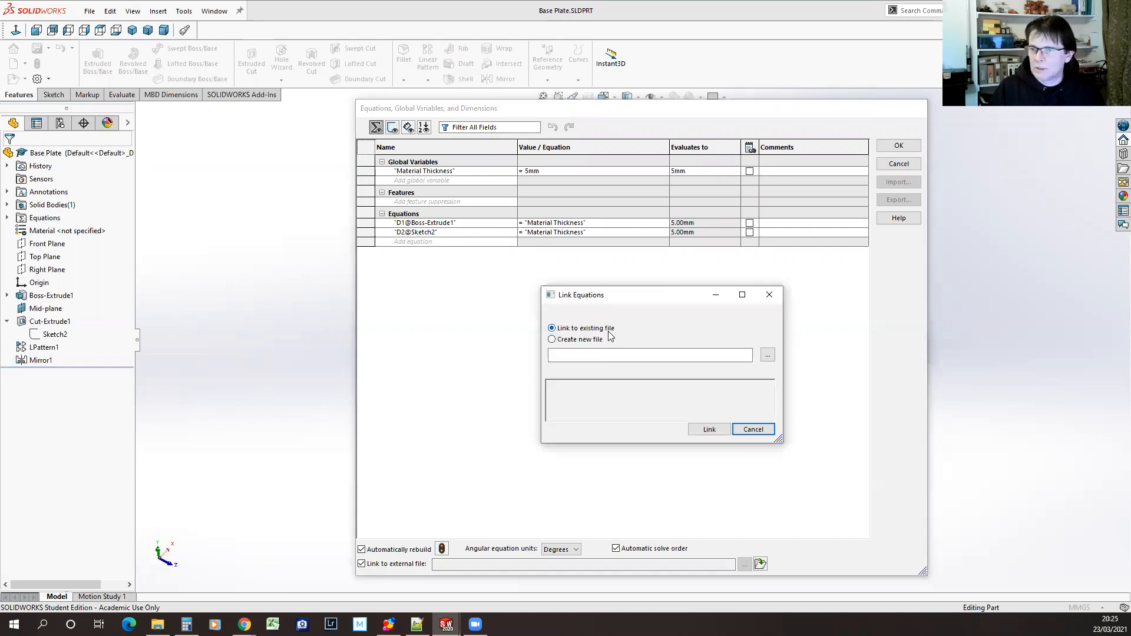
click(551, 340)
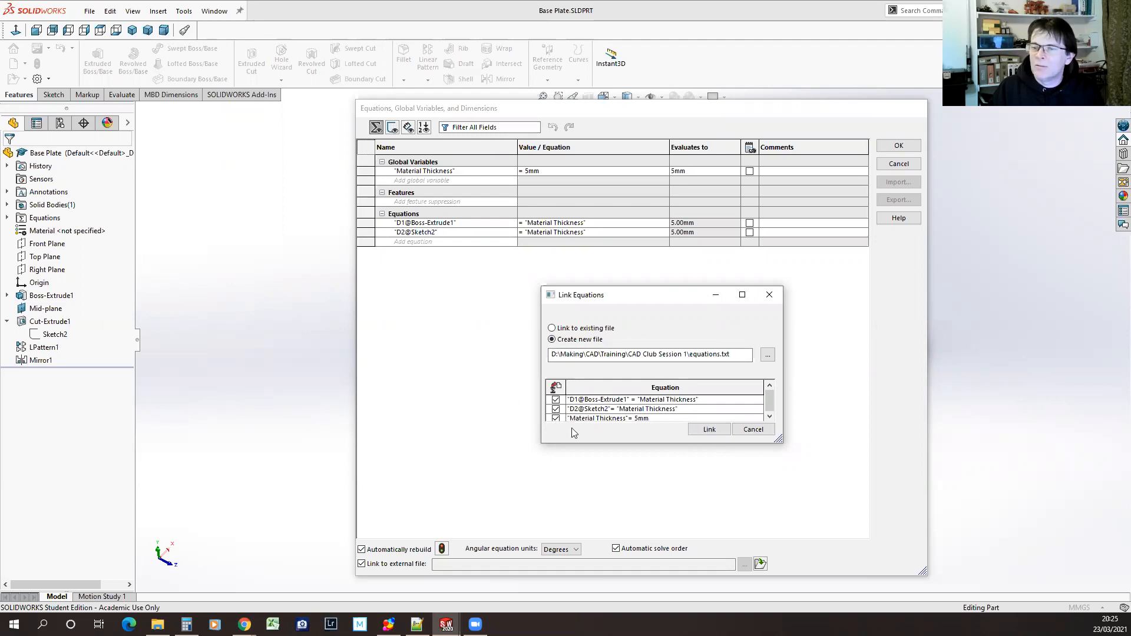
click(706, 431)
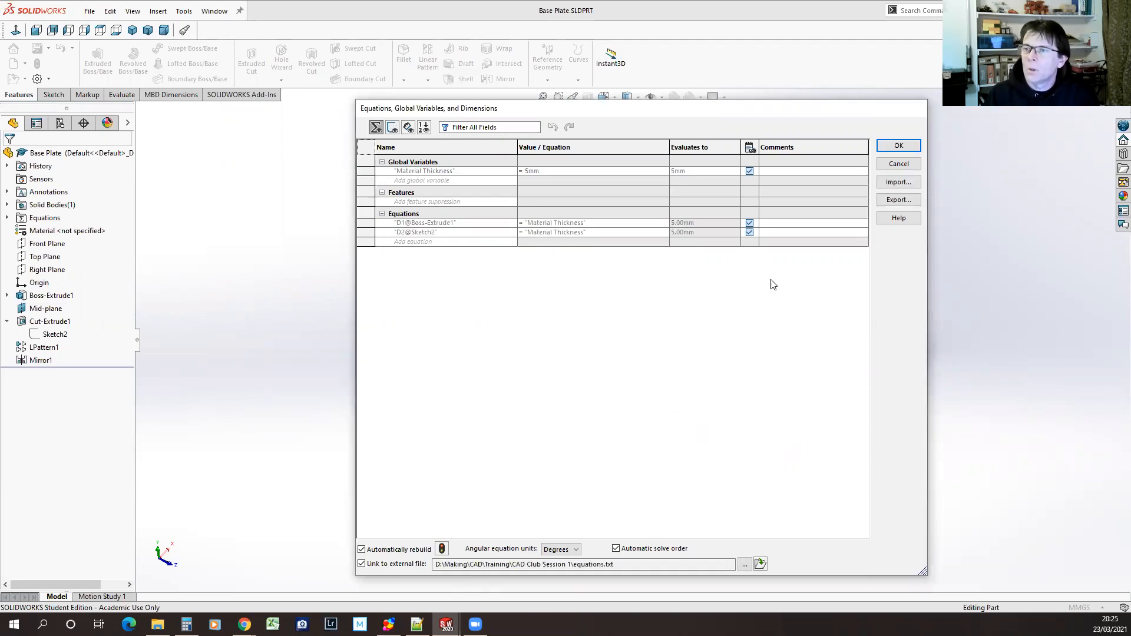
Switch to File Explorer and view equations.txt from the CAD Club Session 1 folder in Notepad, then close it
click(158, 624)
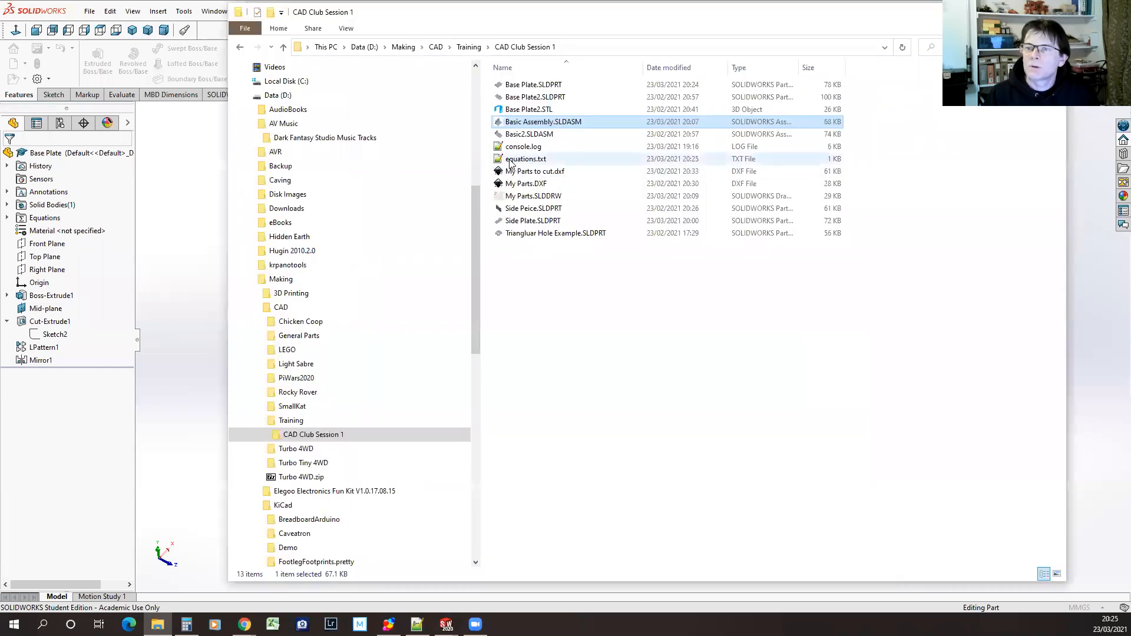
click(511, 160)
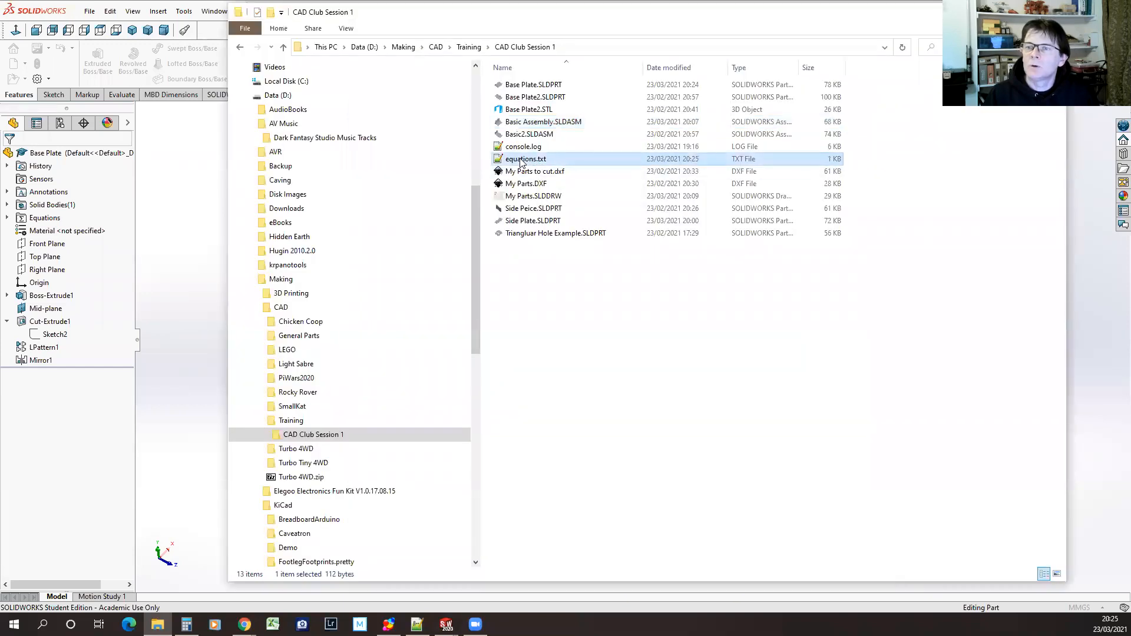
click(514, 159)
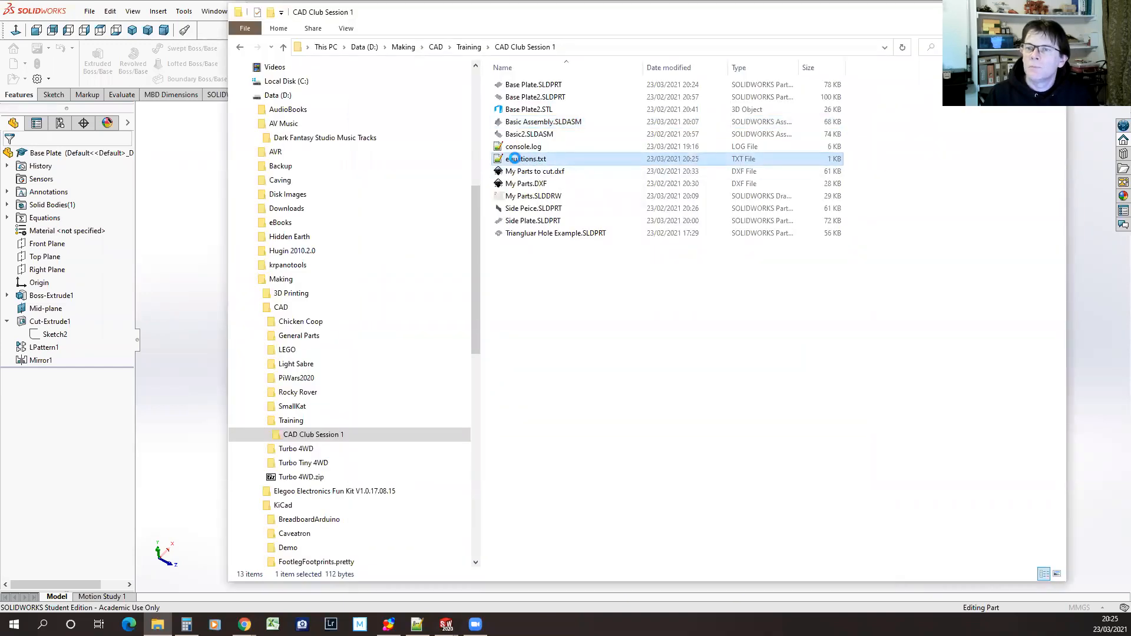
right_click(515, 160)
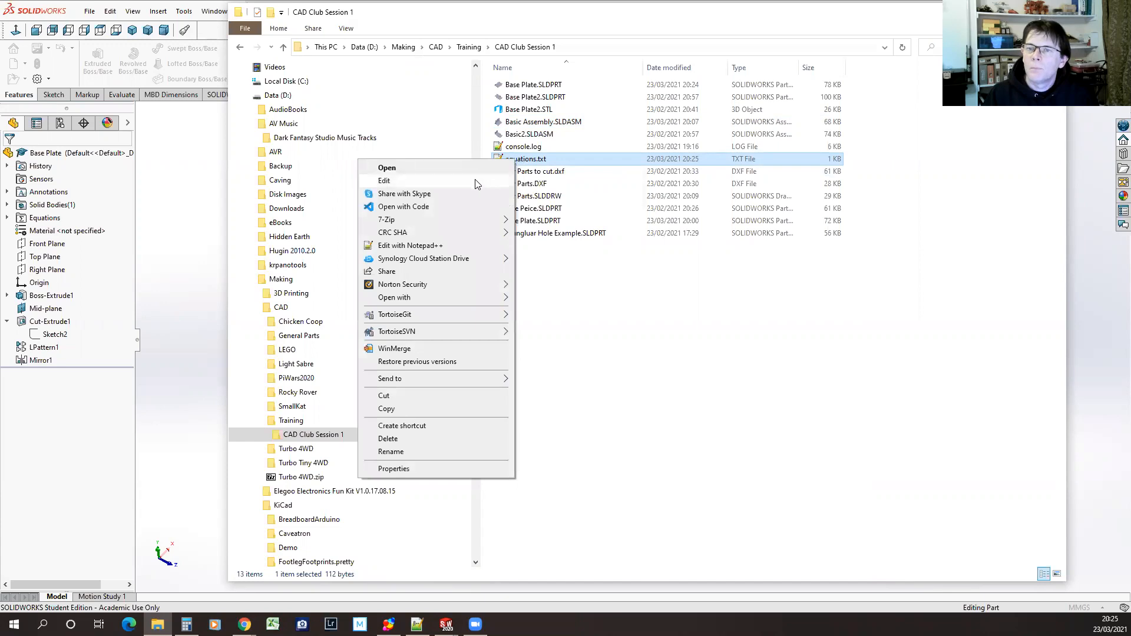
click(384, 180)
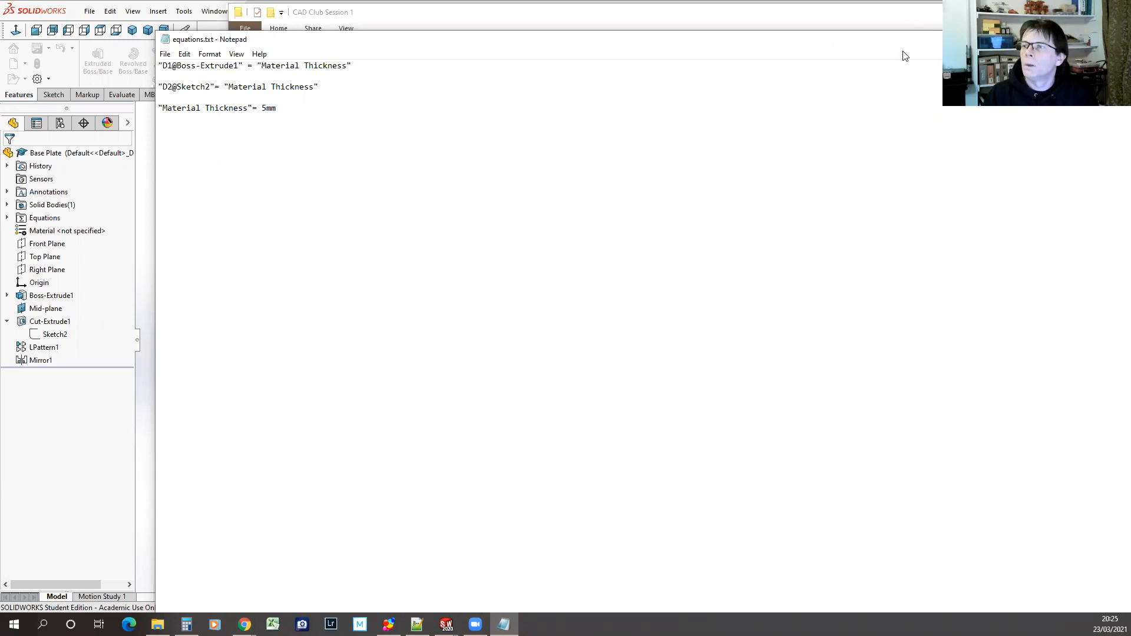
drag(903, 51, 808, 47)
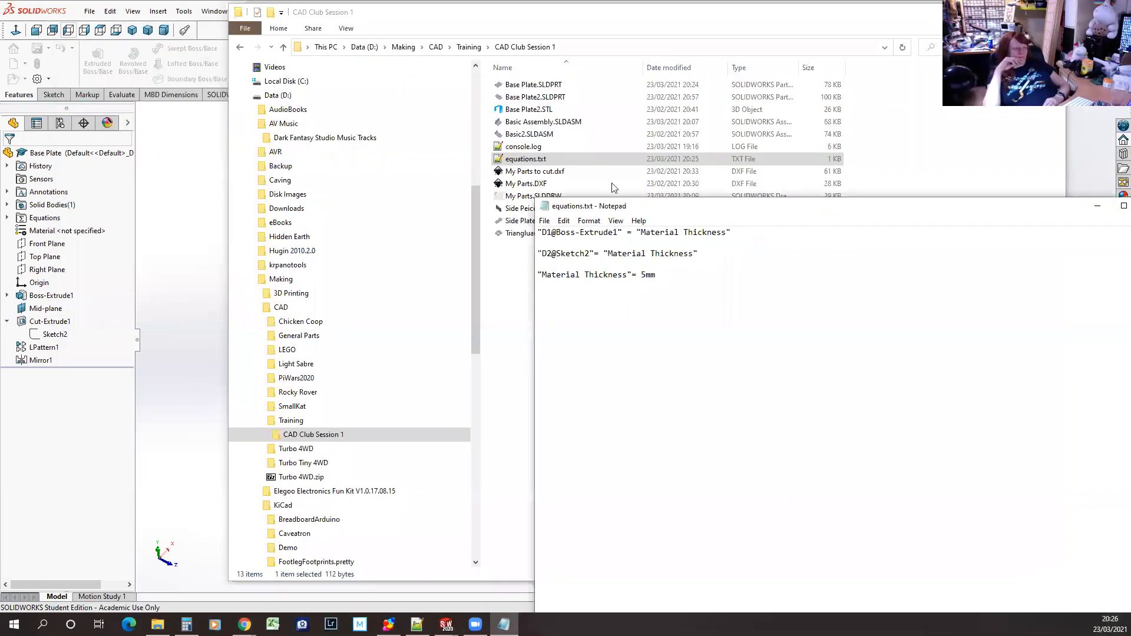
click(1071, 175)
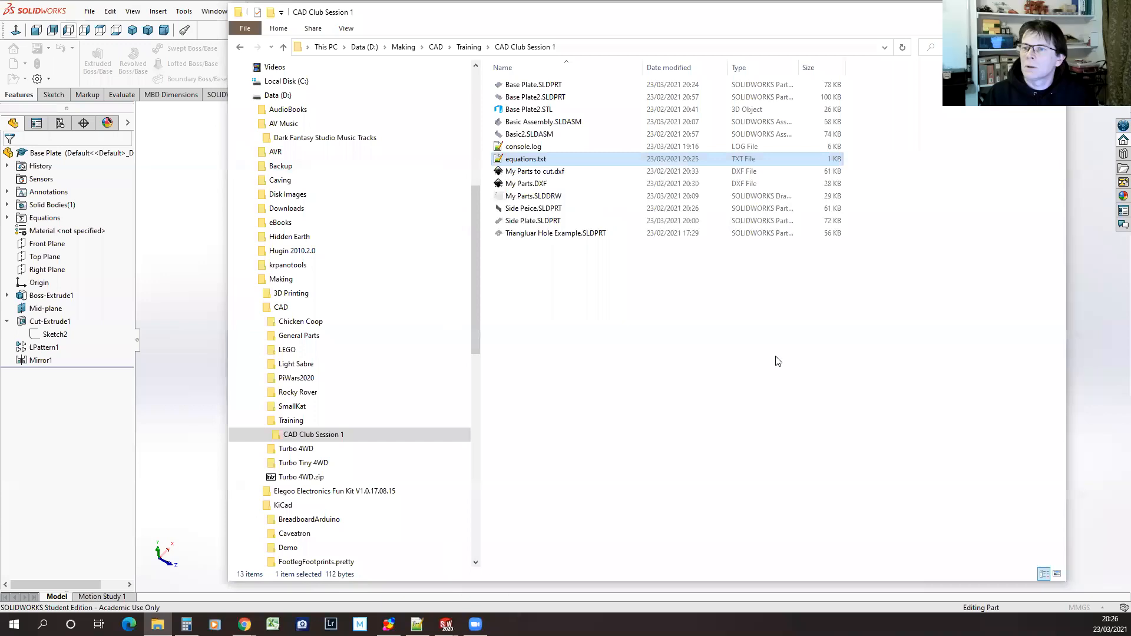
View equations.txt in Notepad++, then return to SOLIDWORKS and accept the Base Plate's linked equations
right_click(530, 159)
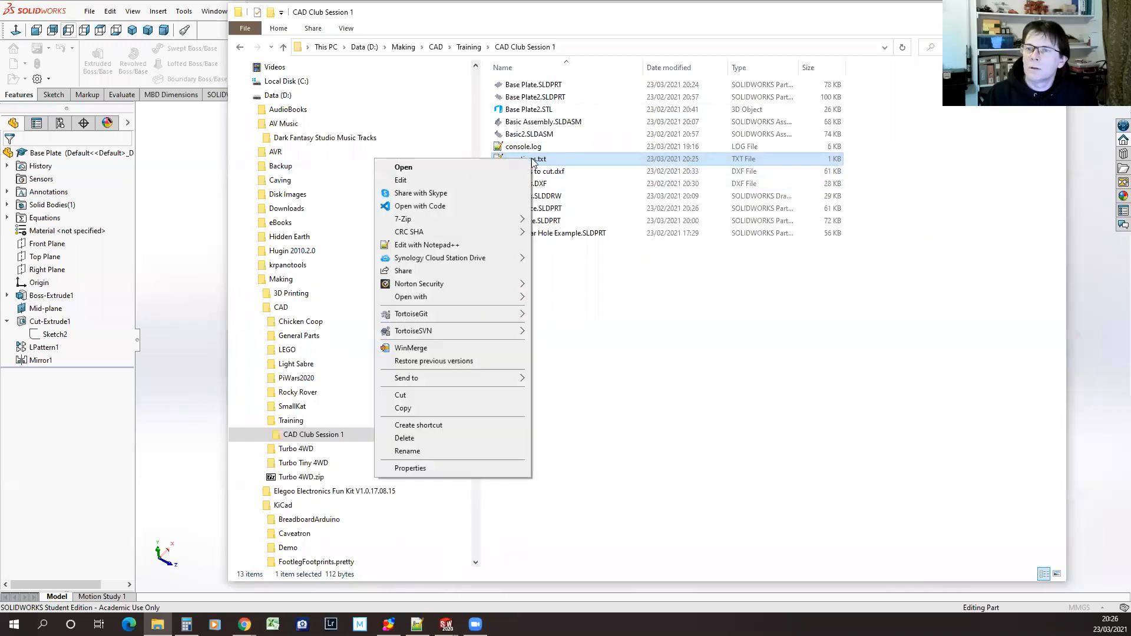
click(435, 244)
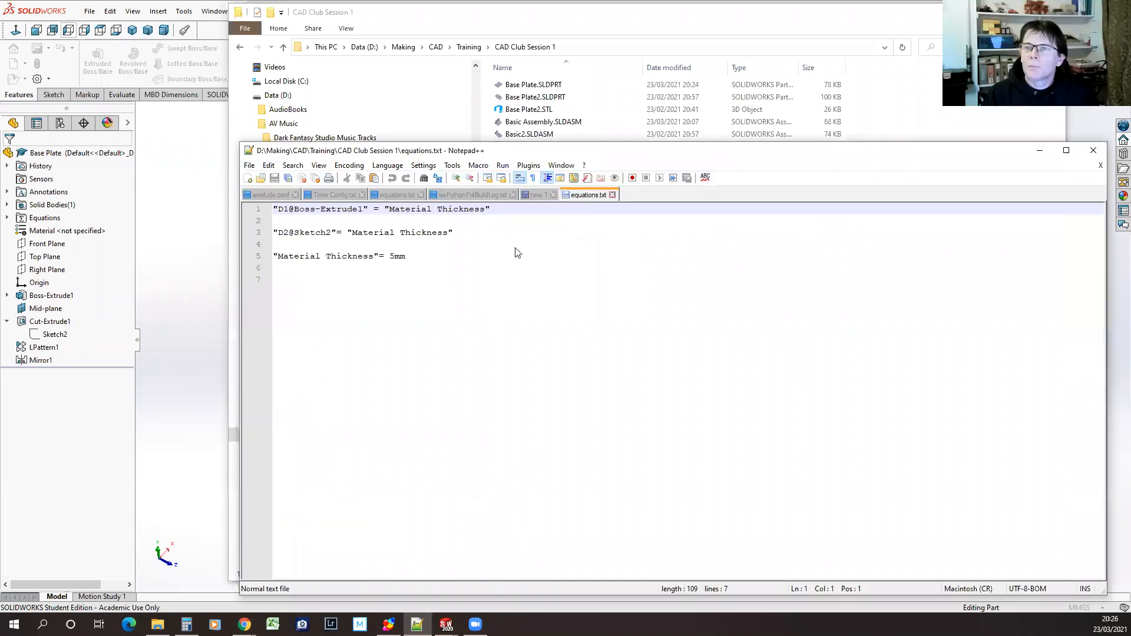
click(183, 153)
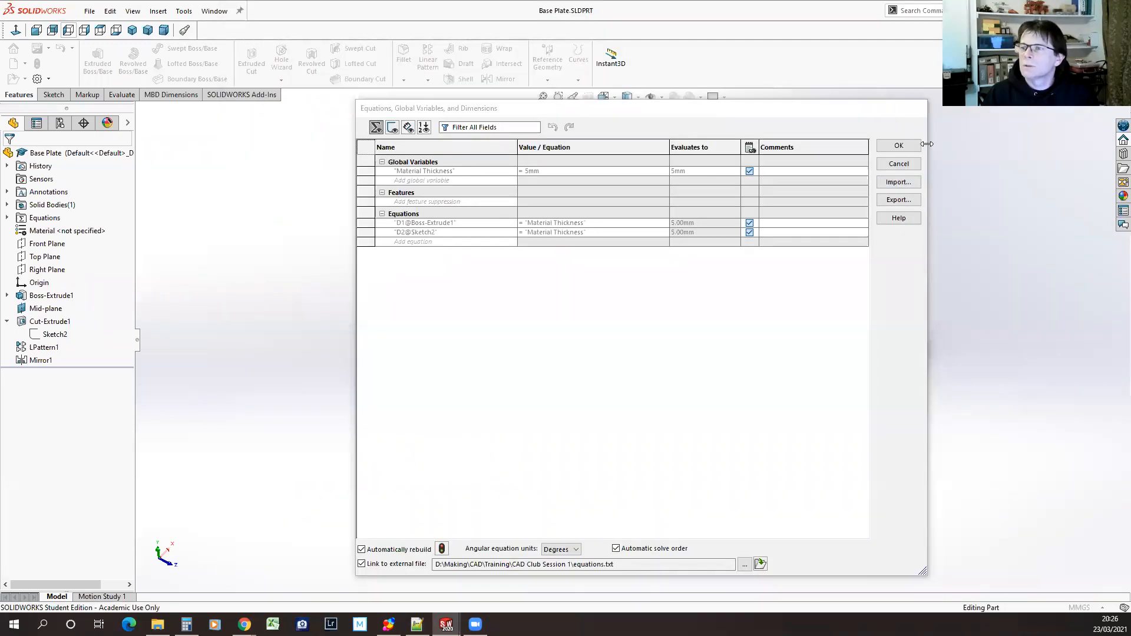
click(907, 147)
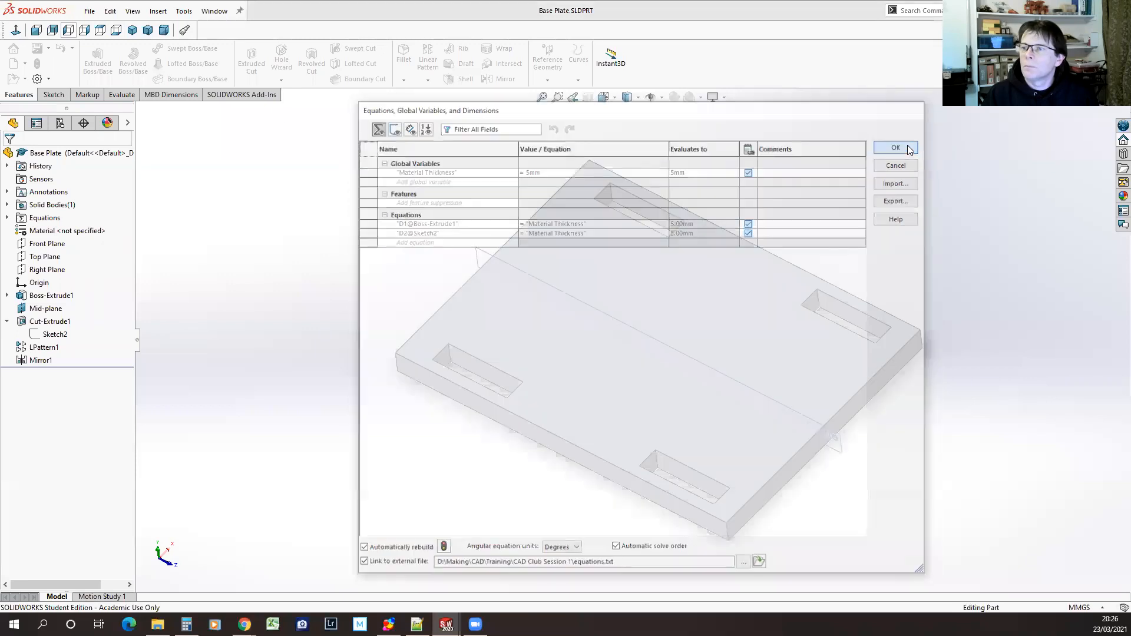
Switch to Side Plate.SLDPRT and choose equations.txt as the file for importing equations
click(214, 10)
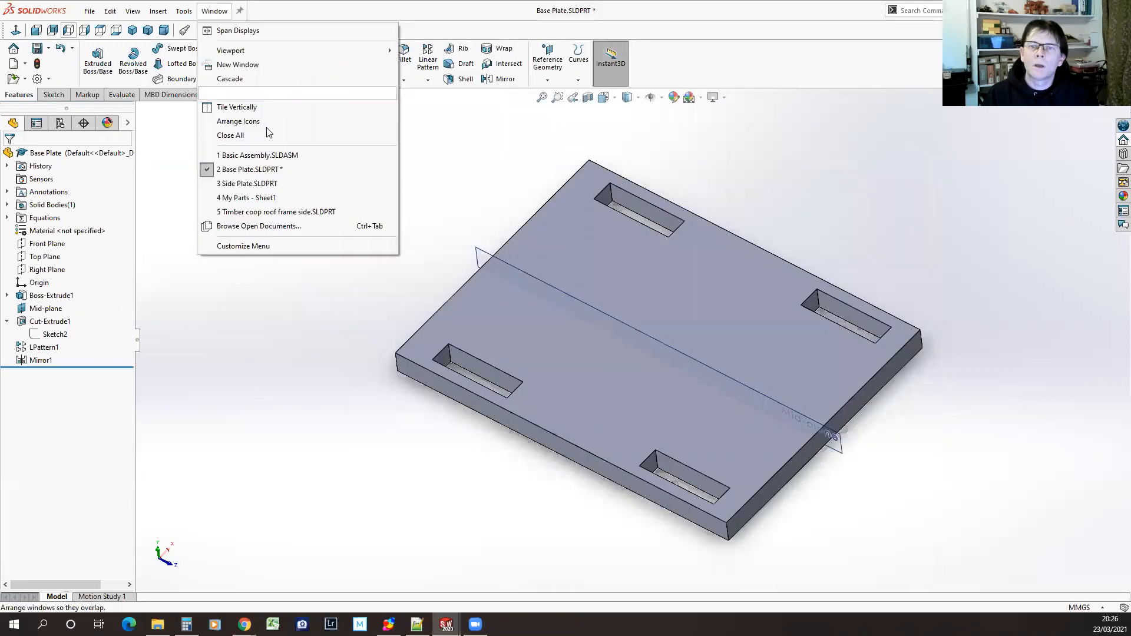
click(244, 185)
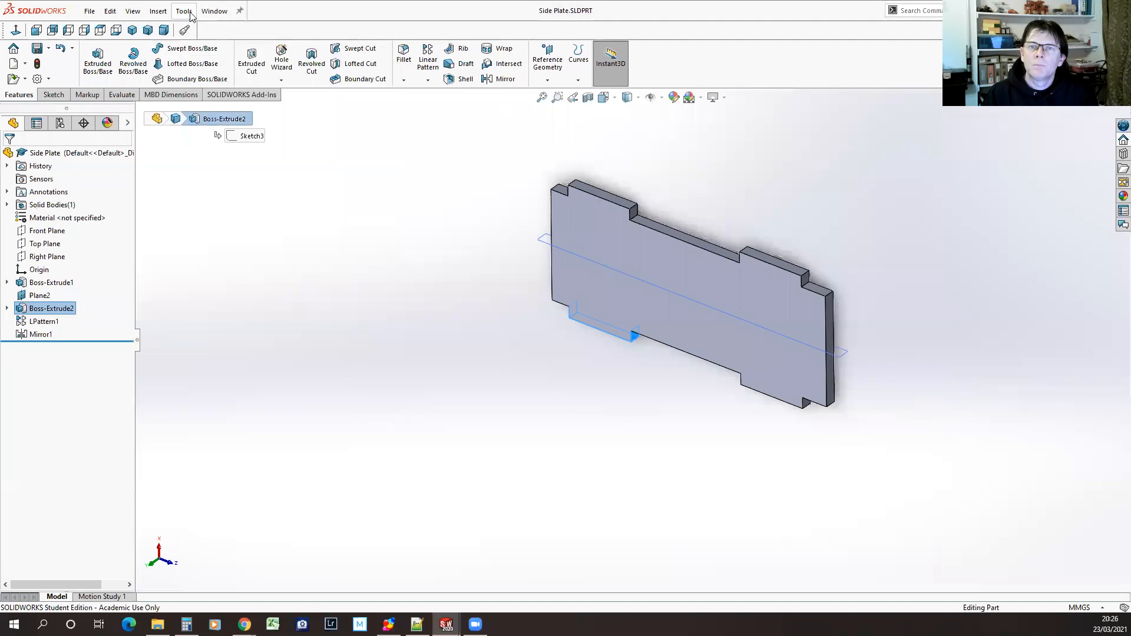
click(187, 11)
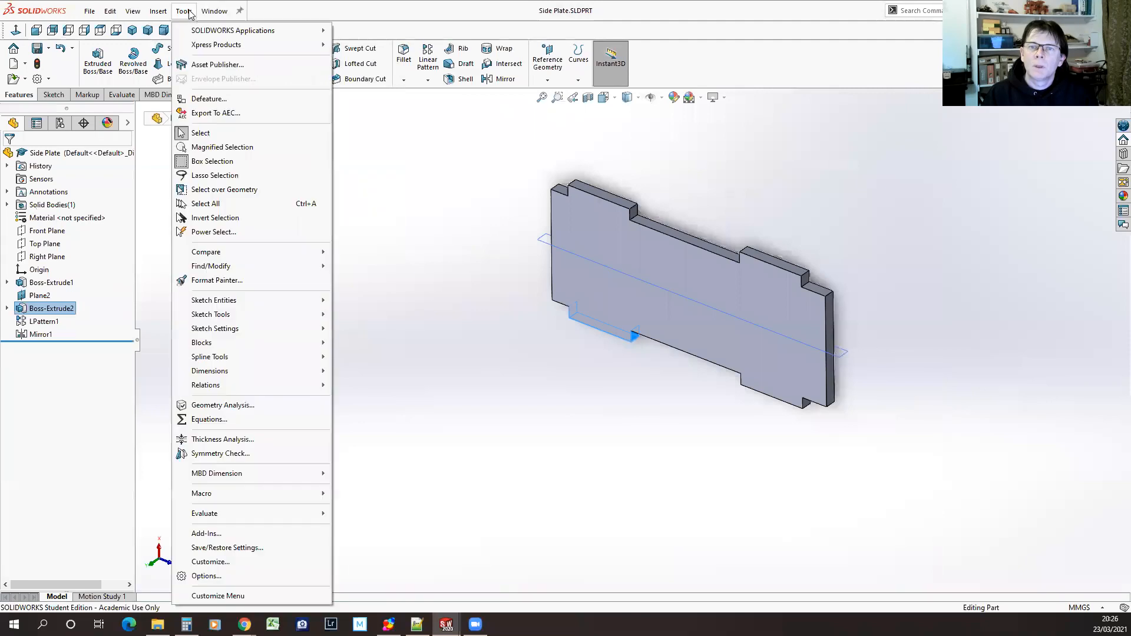
click(206, 420)
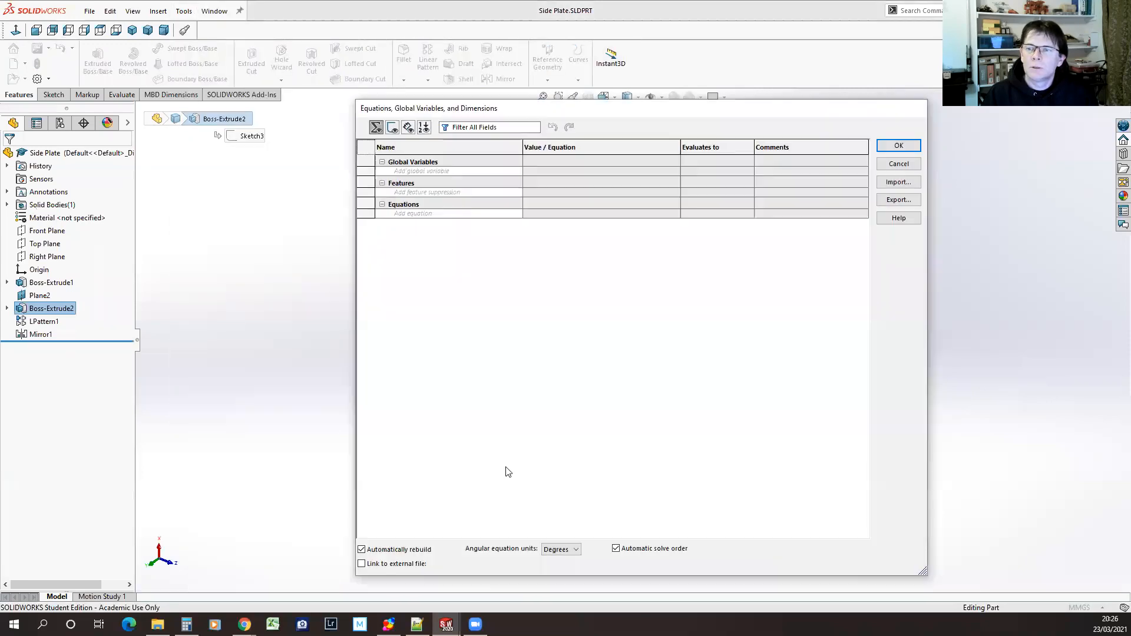
click(883, 183)
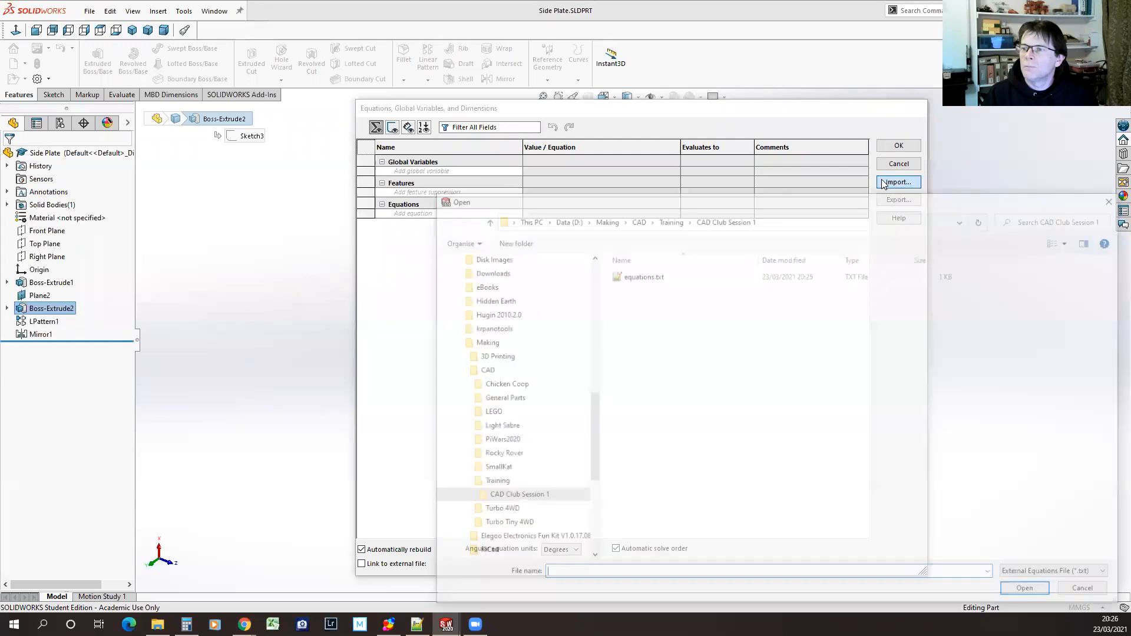
click(631, 275)
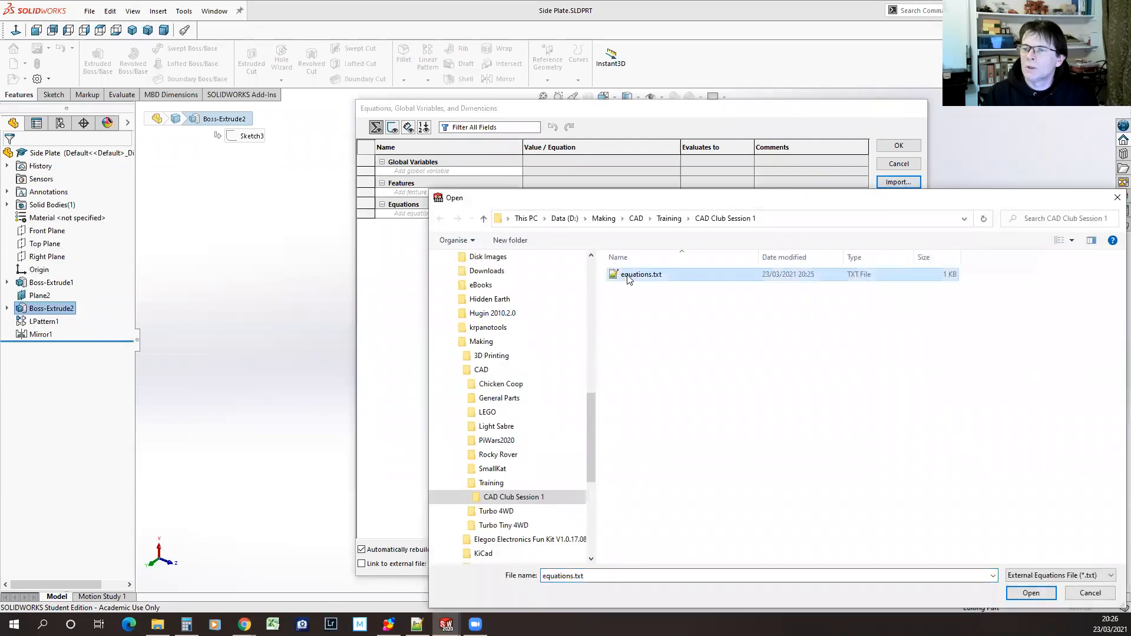
click(1043, 594)
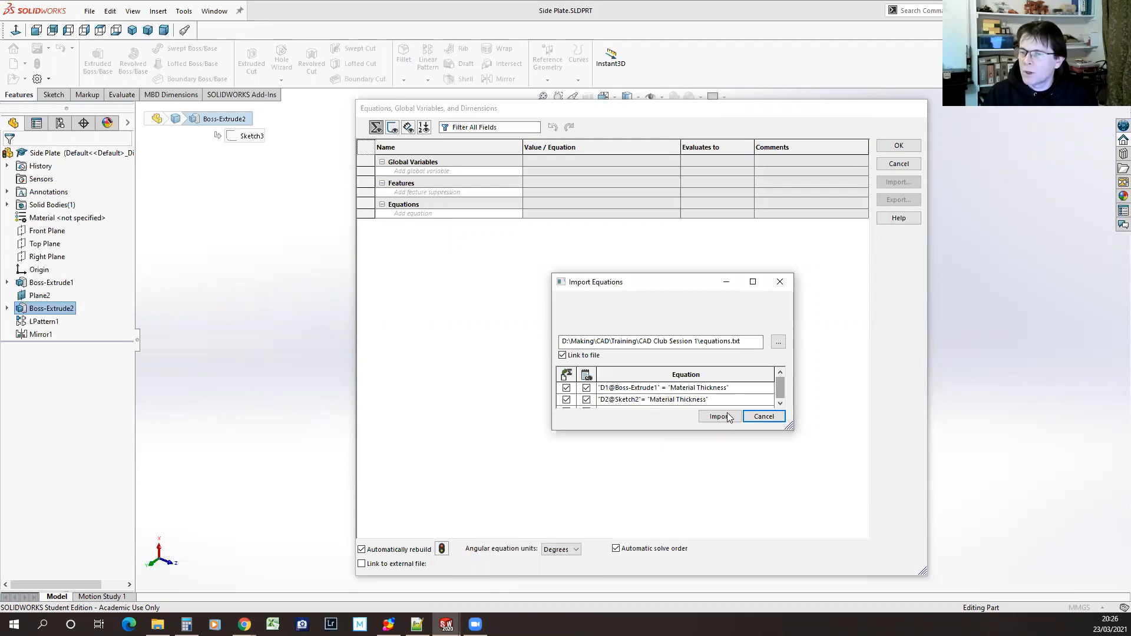
Exclude the D1@Boss-Extrude1 and D2@Sketch2 equations from the import, keeping only Material Thickness selected and linked to the file
click(780, 404)
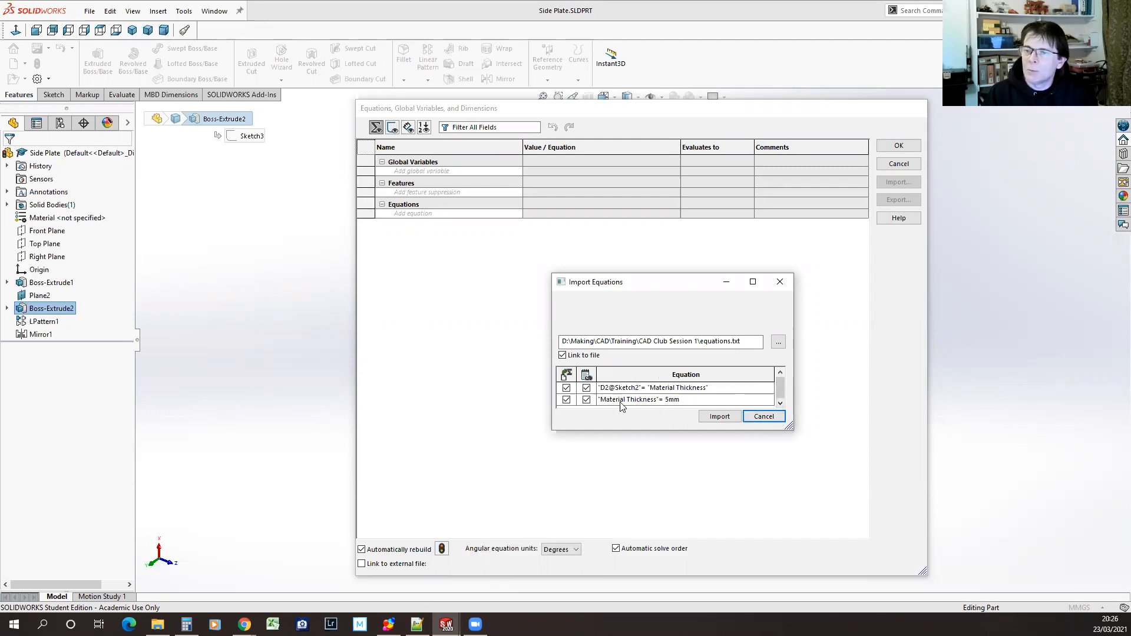
click(567, 388)
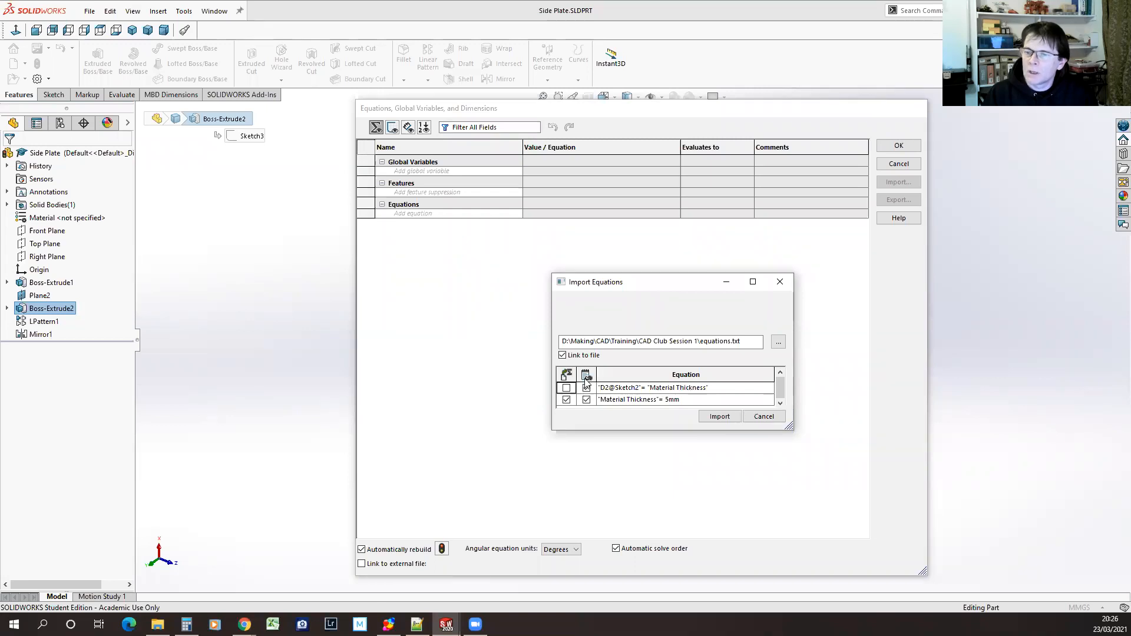
click(567, 388)
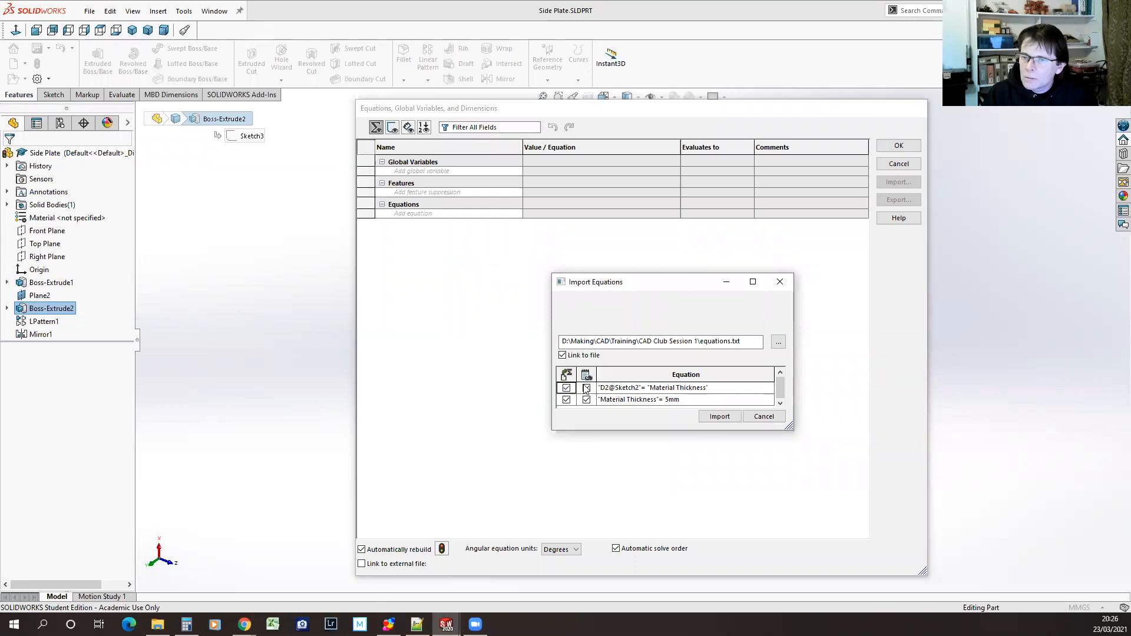
click(587, 388)
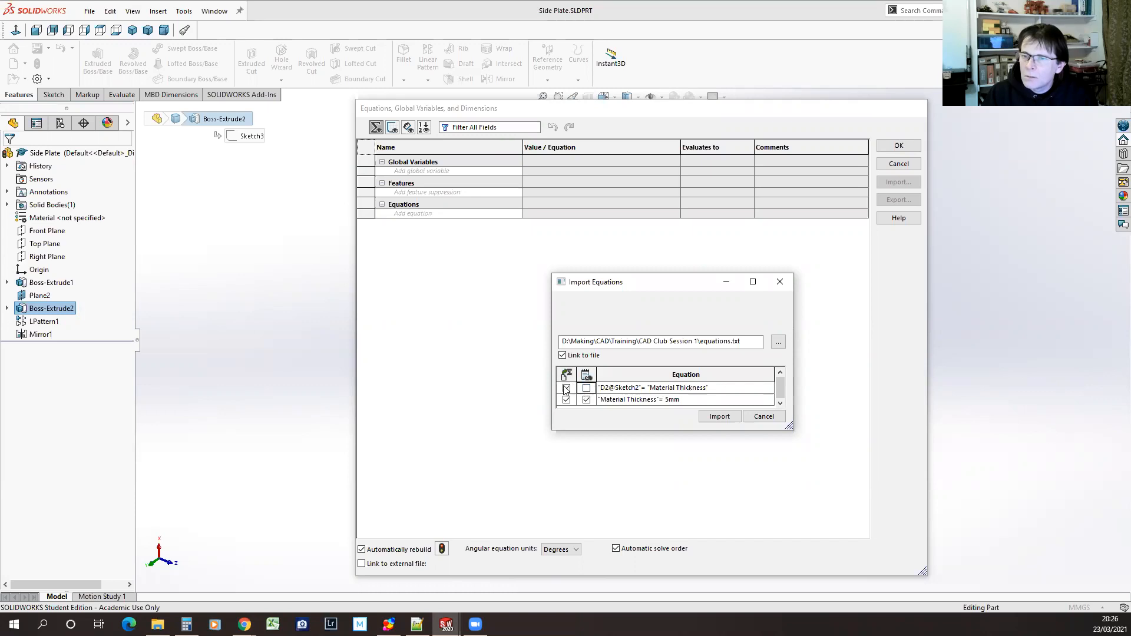
click(567, 388)
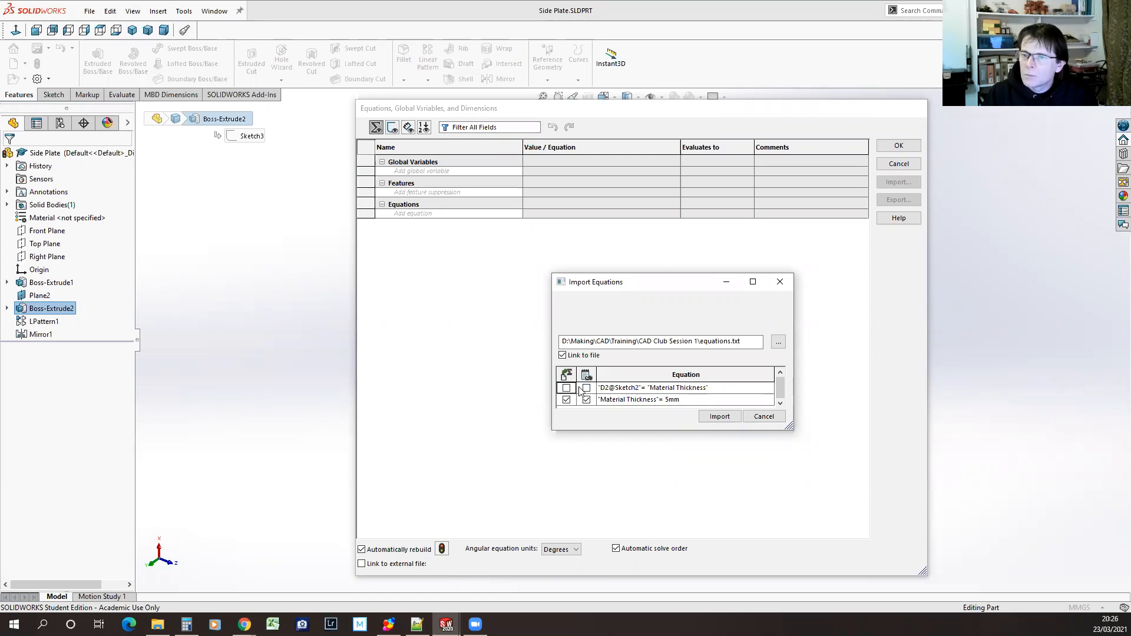
click(780, 371)
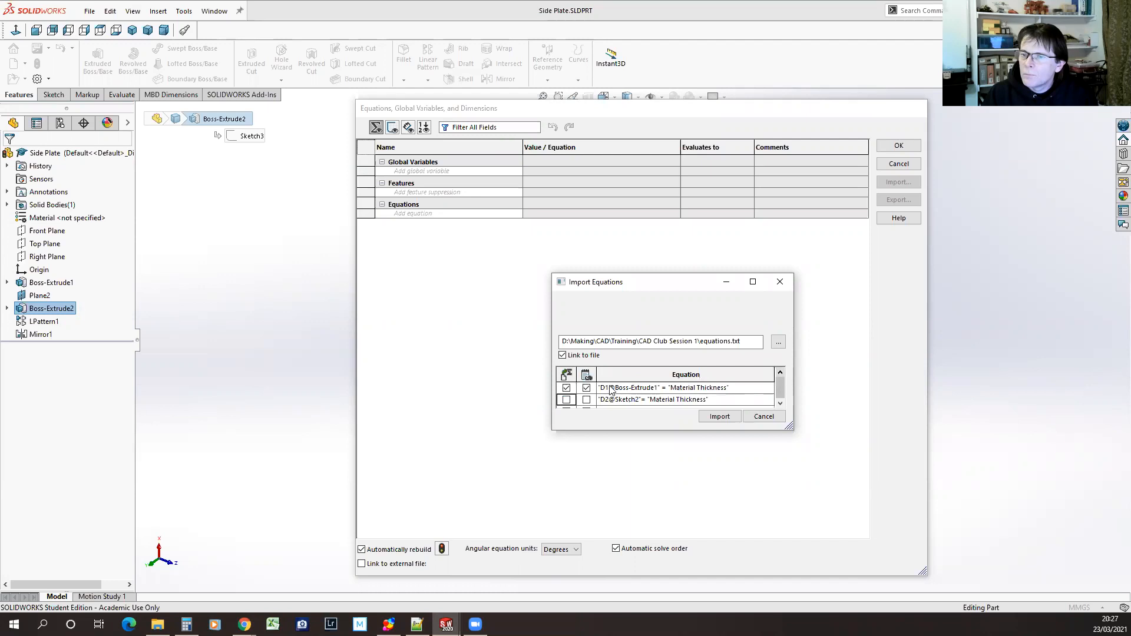
click(780, 405)
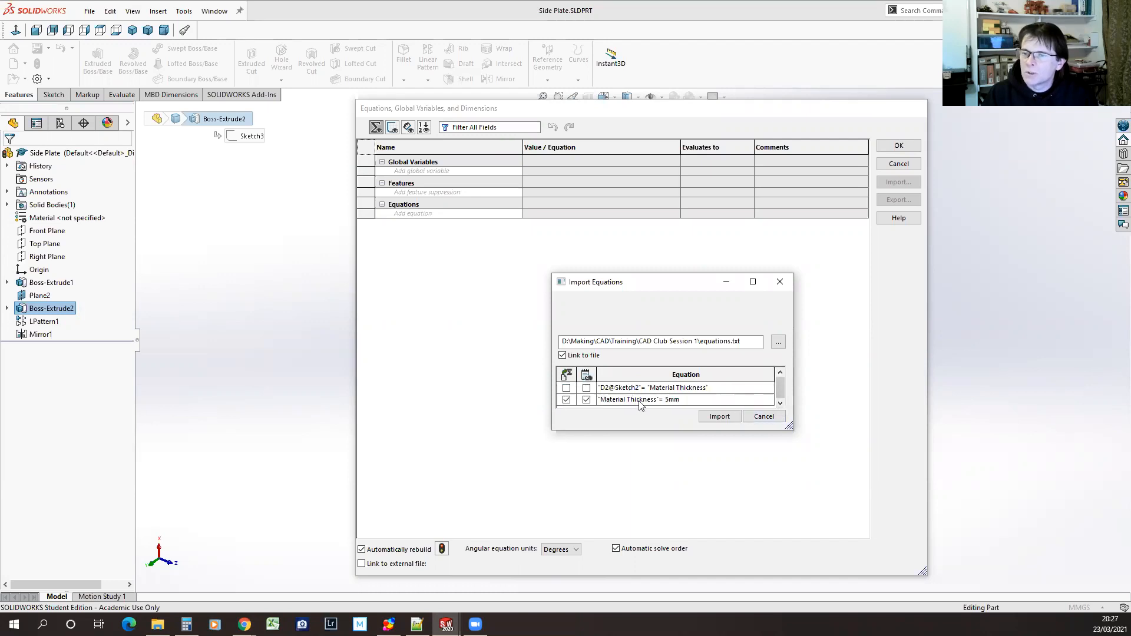
Start importing the selected variable, then check equations.txt in Notepad++ and return to SOLIDWORKS
click(719, 417)
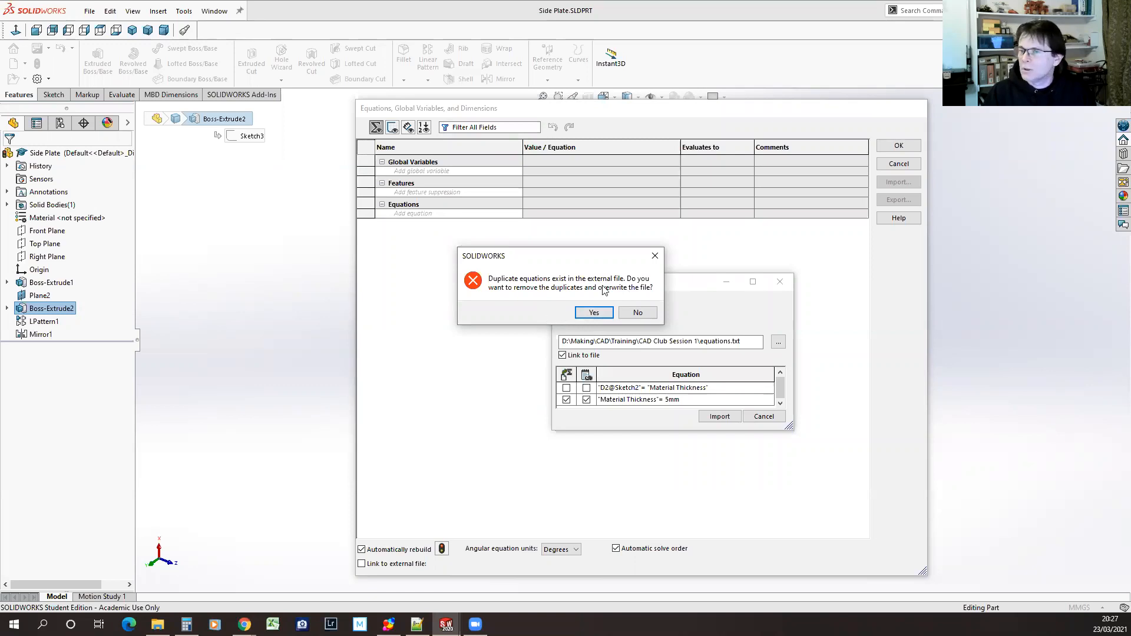
click(417, 625)
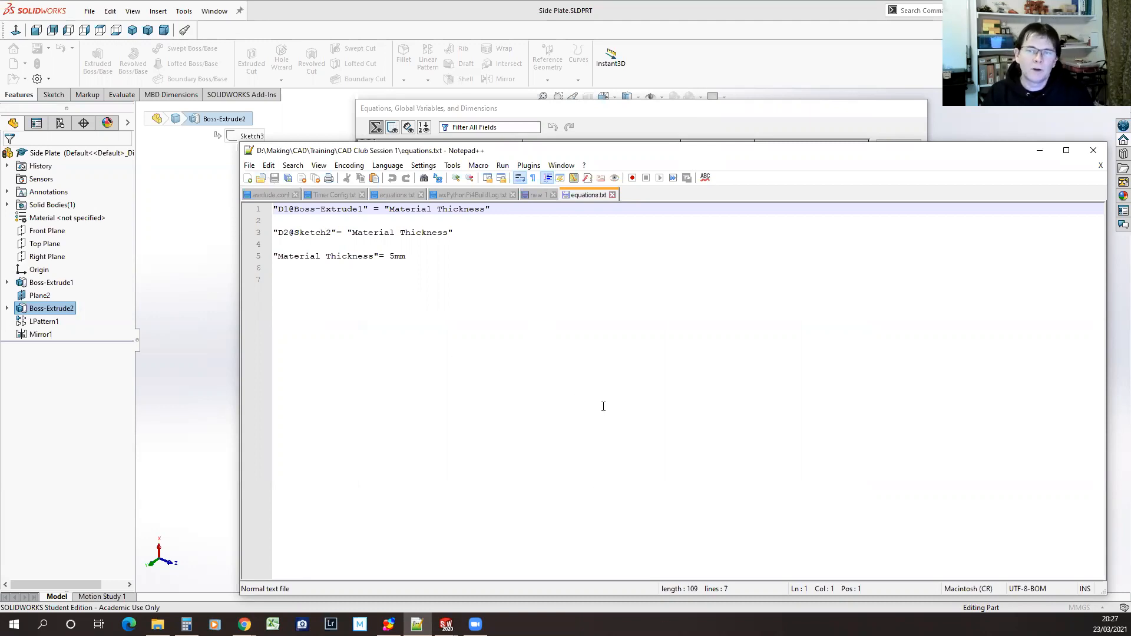
click(806, 119)
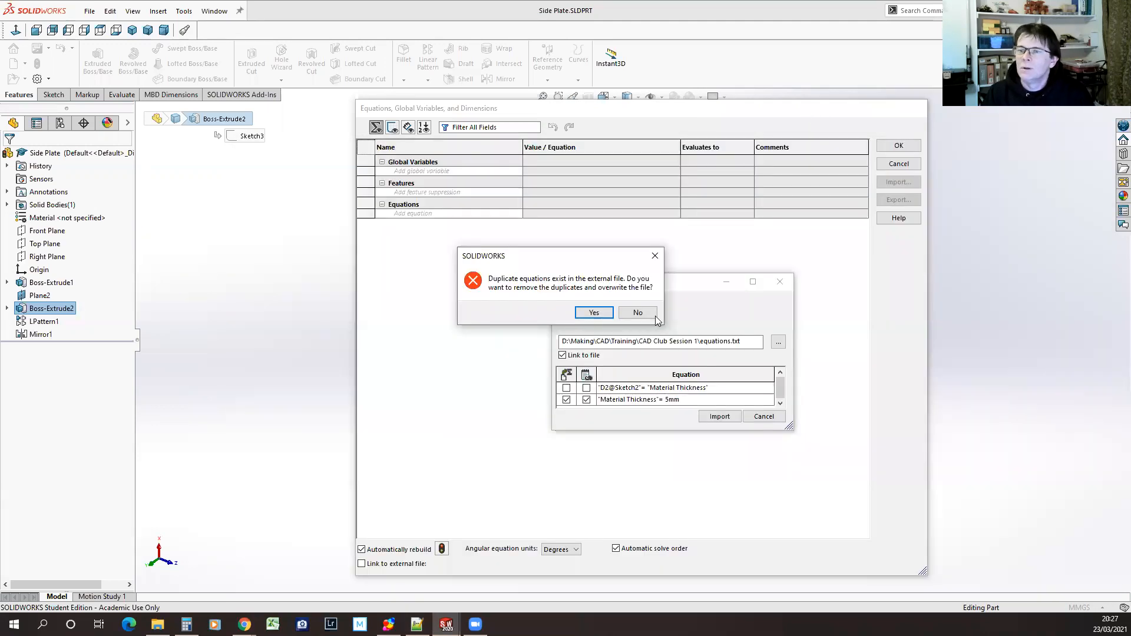
Decline removing duplicates and overwriting the external file, and accept the Side Plate's linked Material Thickness global variable
click(638, 313)
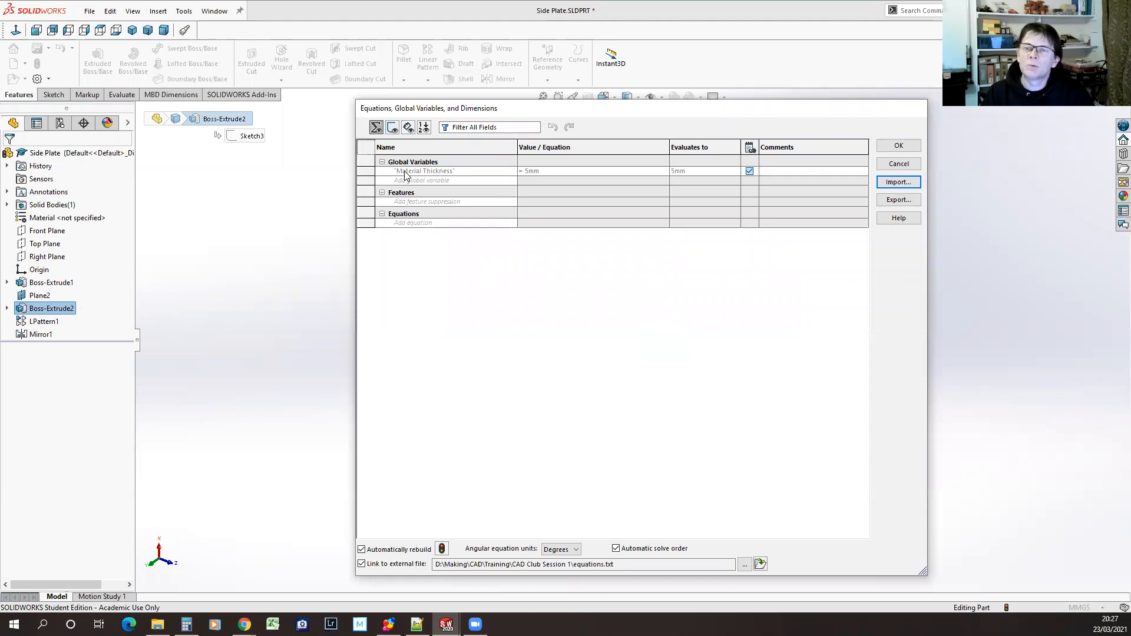
mouse_move(465, 174)
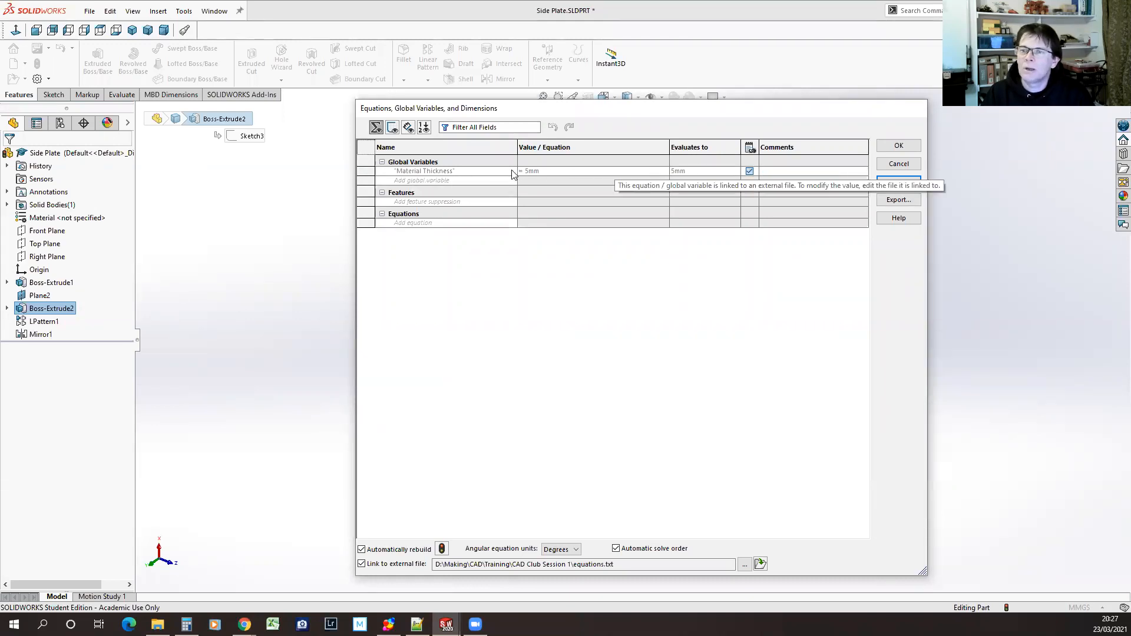
mouse_move(528, 175)
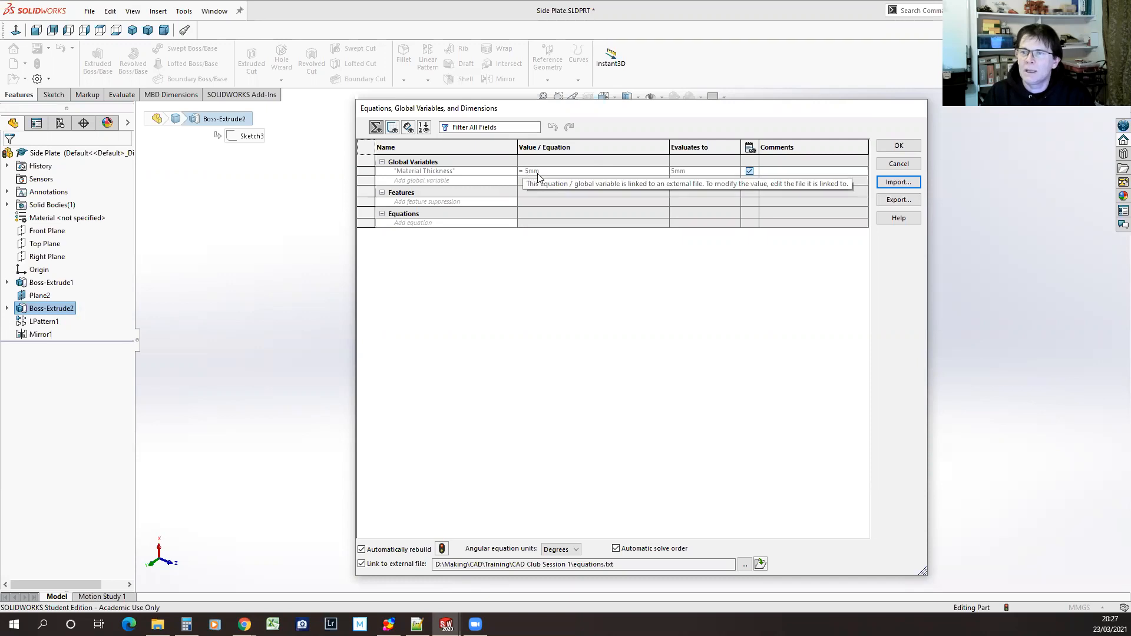
click(909, 146)
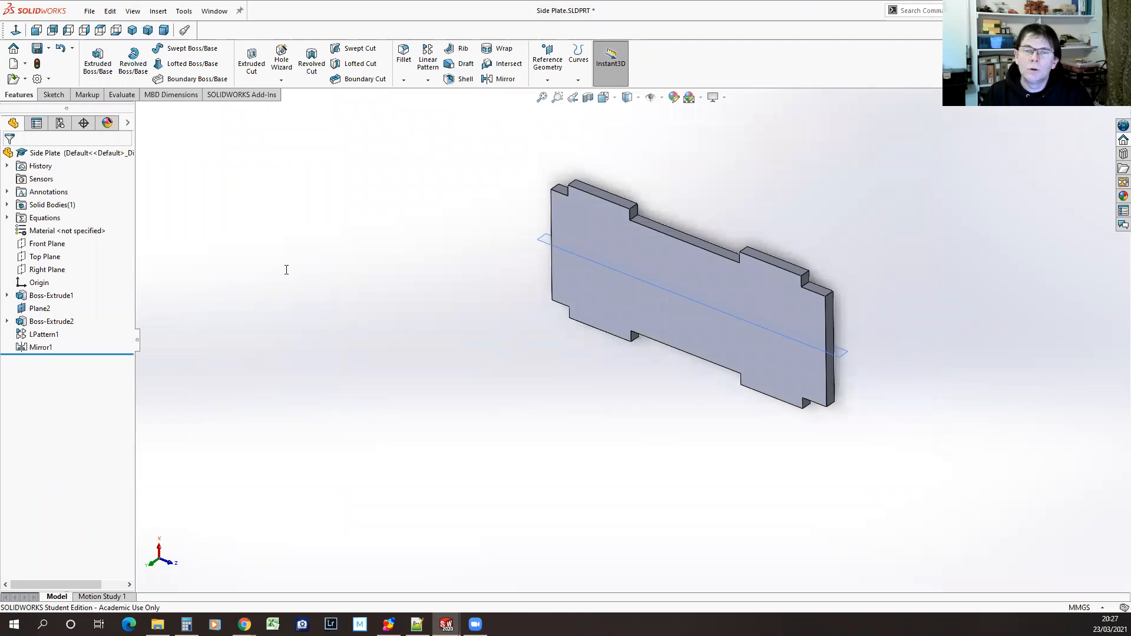
Set the depth of the Side Plate's Boss-Extrude1 equal to the Material Thickness global variable
click(51, 295)
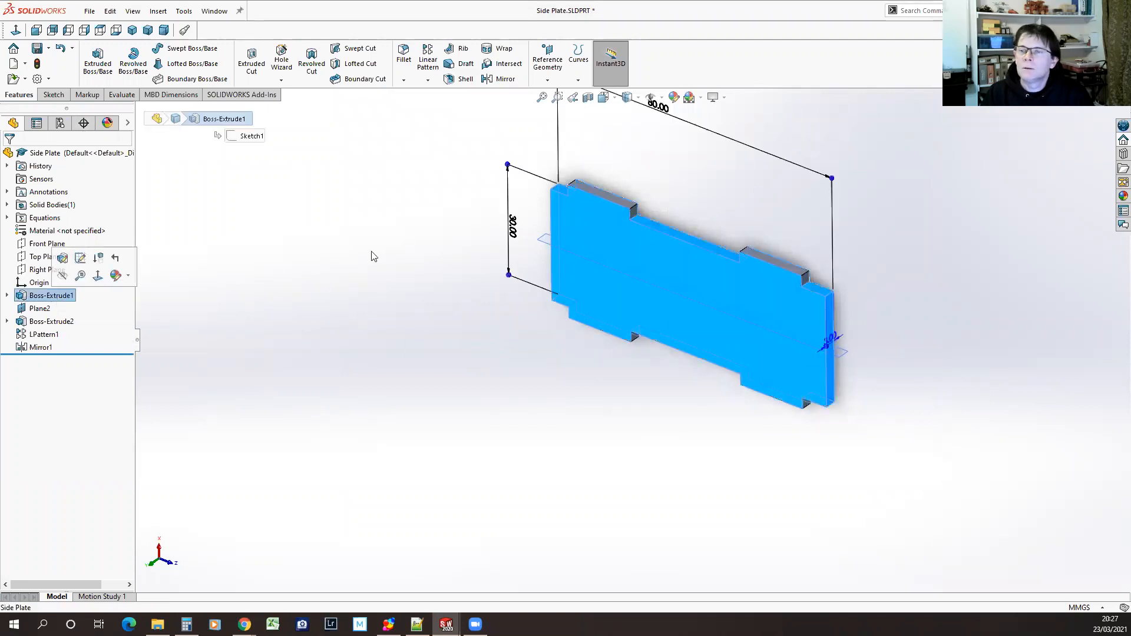
double_click(831, 343)
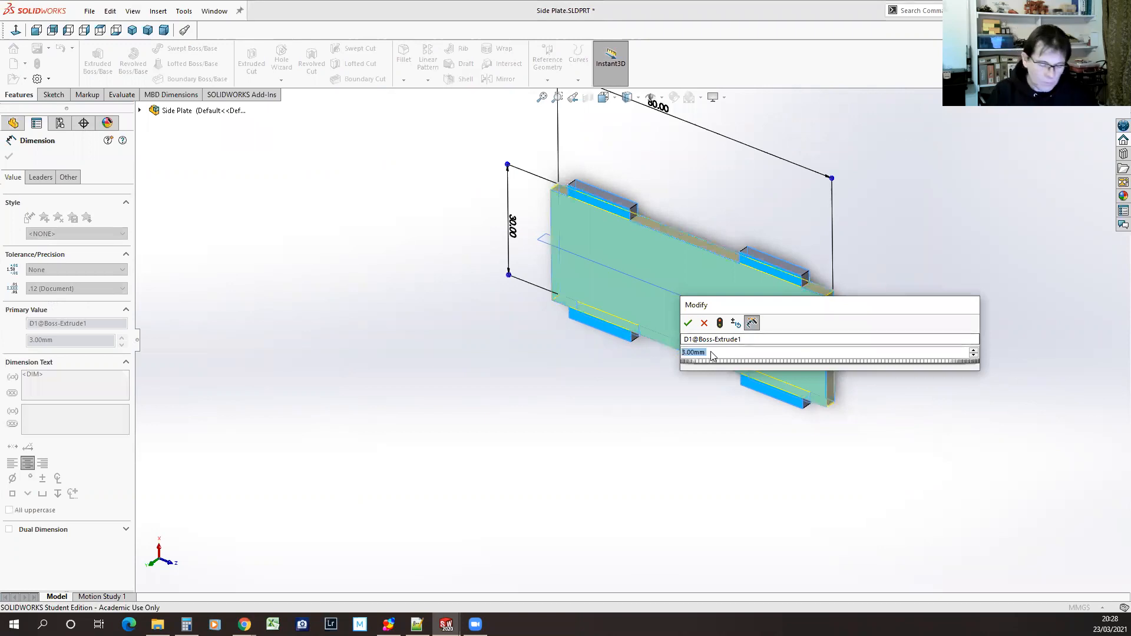
text(=)
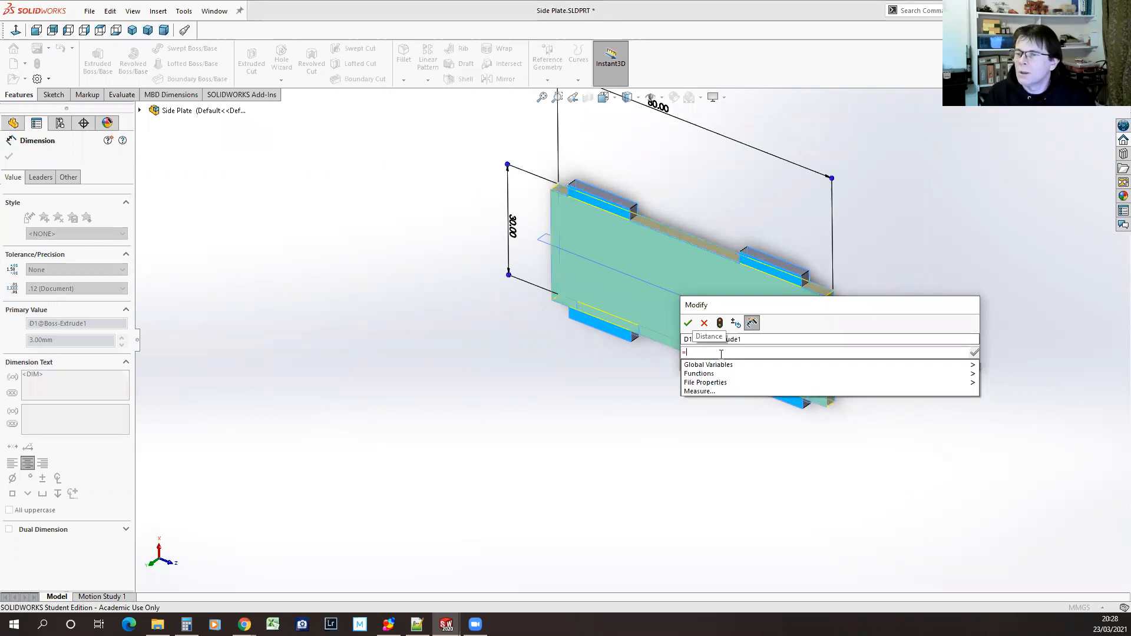
mouse_move(957, 366)
click(1037, 367)
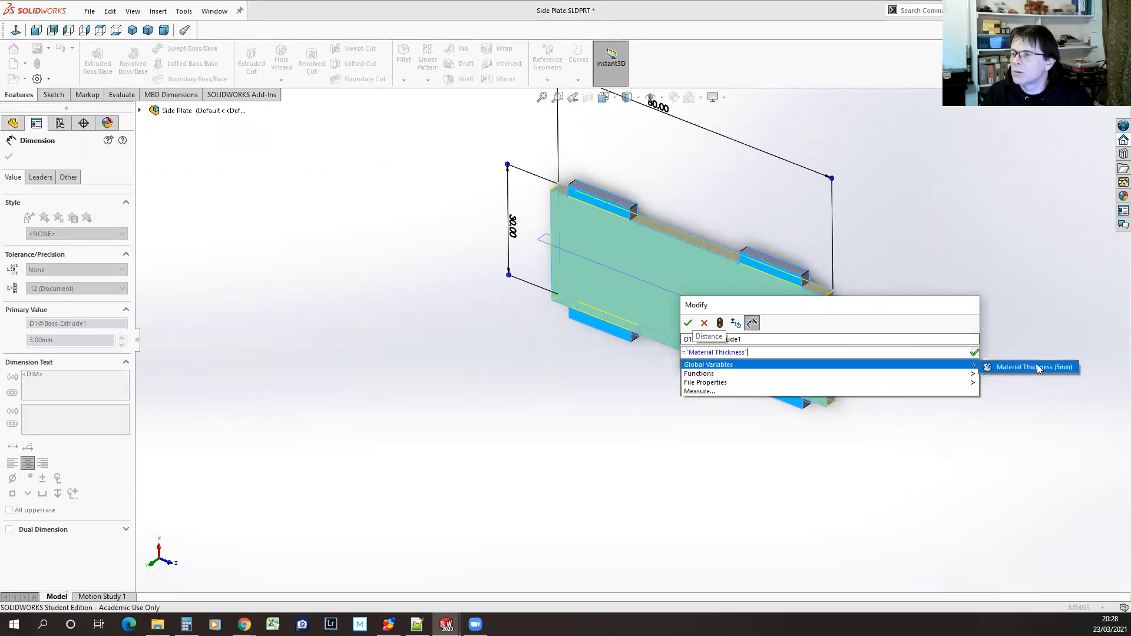
click(976, 352)
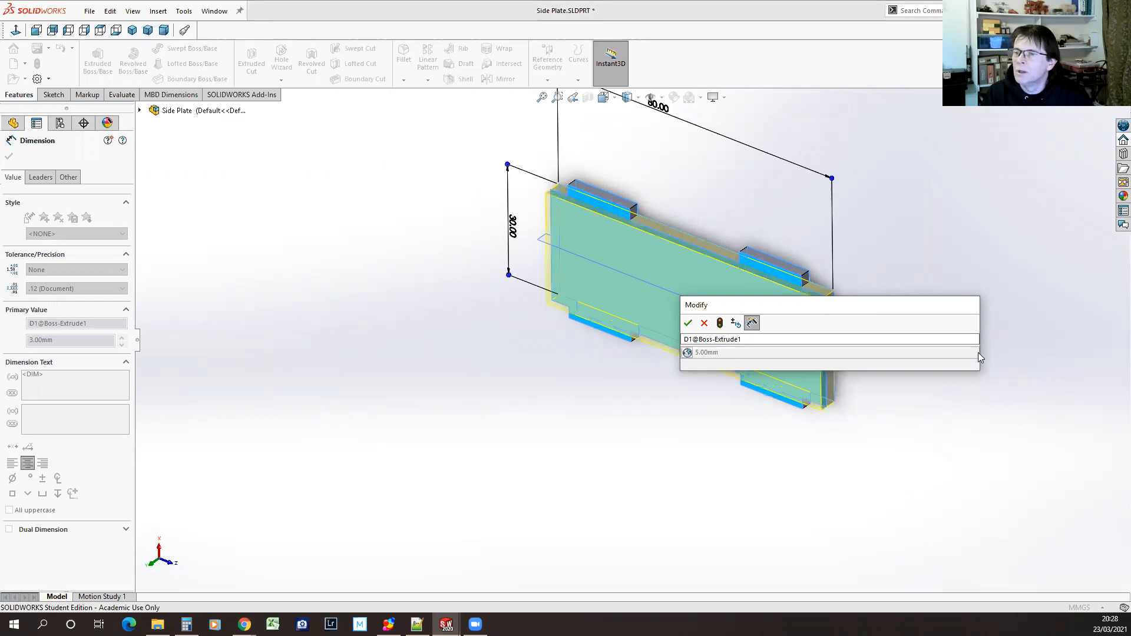
click(688, 323)
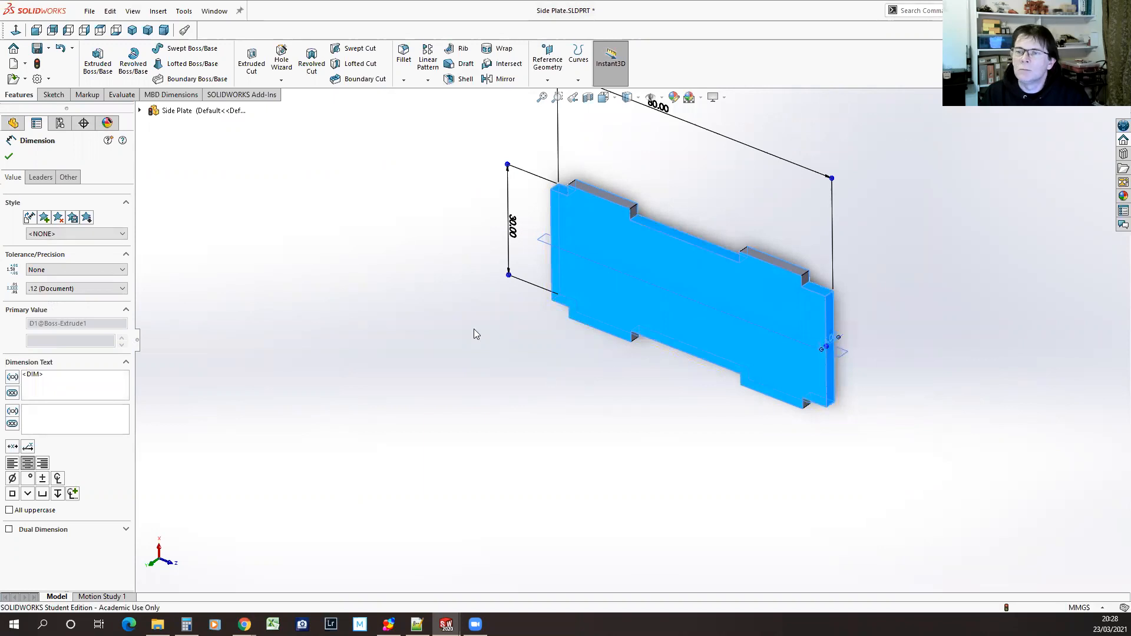
click(9, 156)
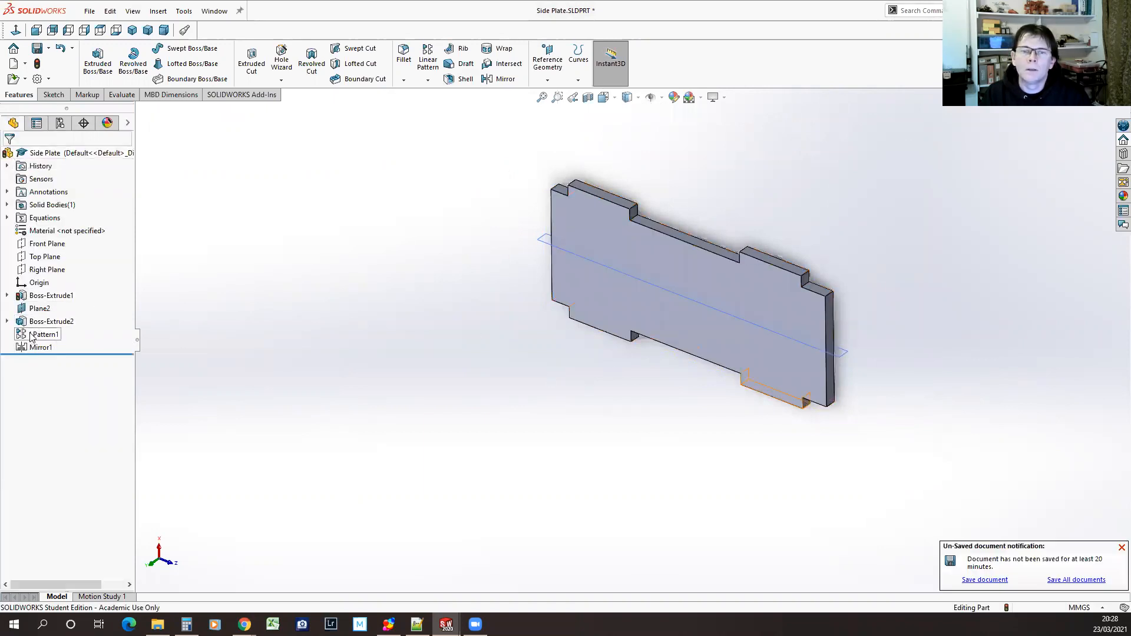
Set the depth of Boss-Extrude2 equal to the Material Thickness global variable and rebuild the Side Plate
click(51, 321)
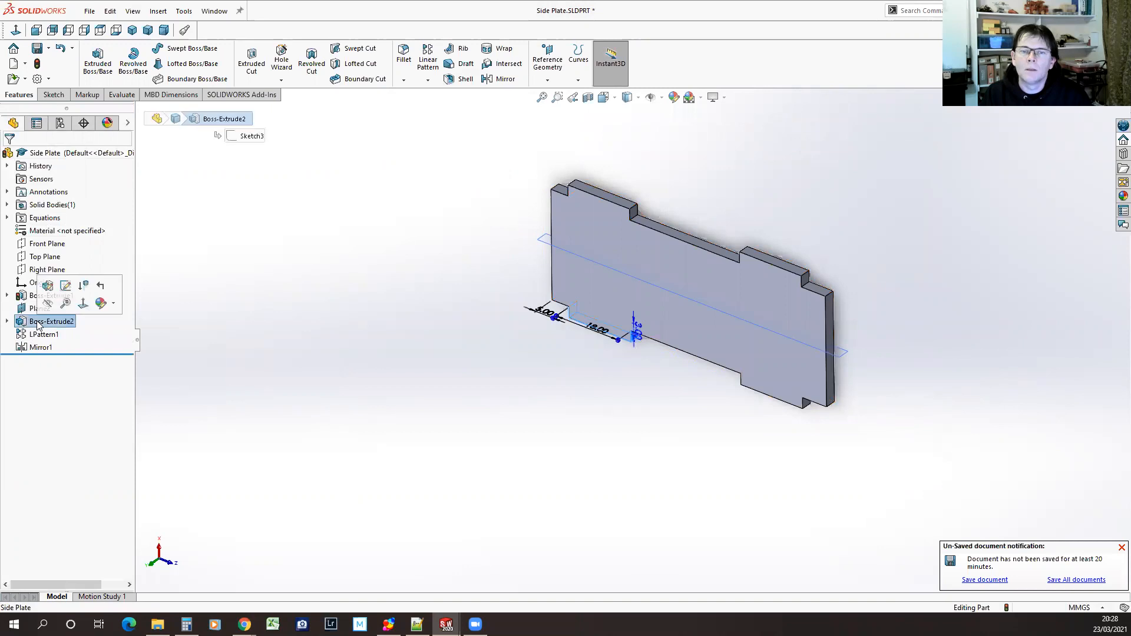
click(637, 333)
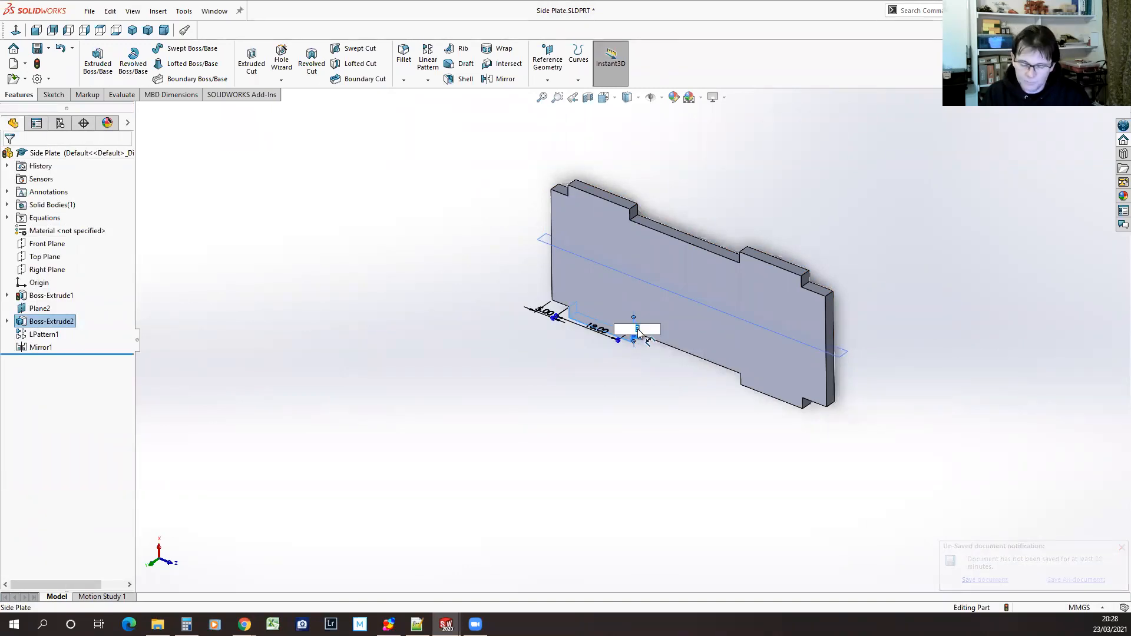
text(=)
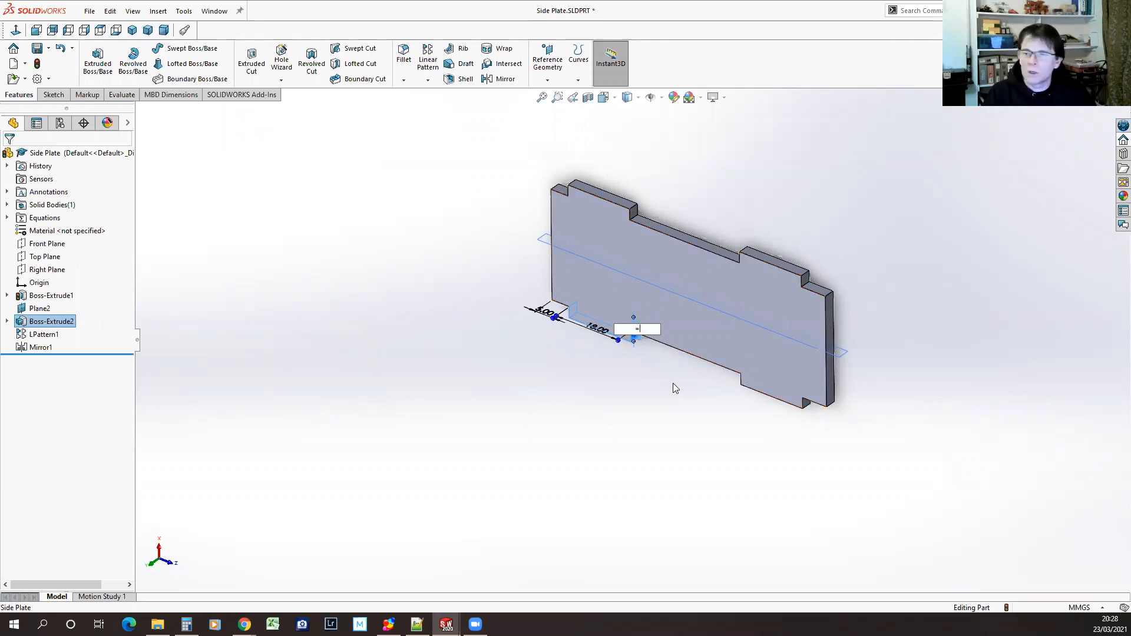
key(Escape)
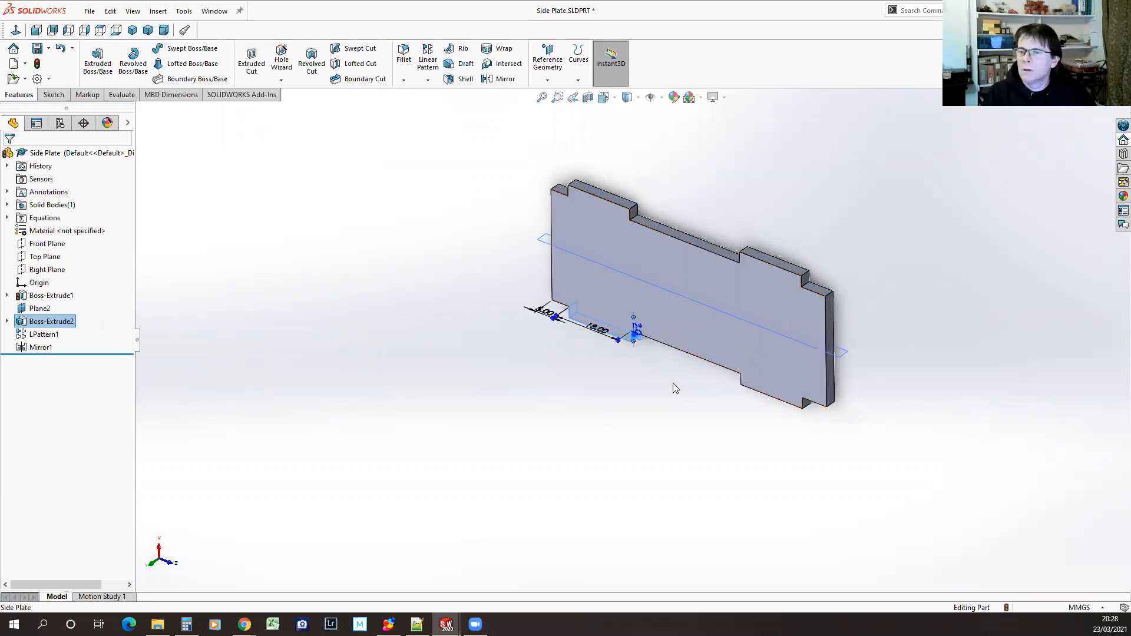
double_click(639, 335)
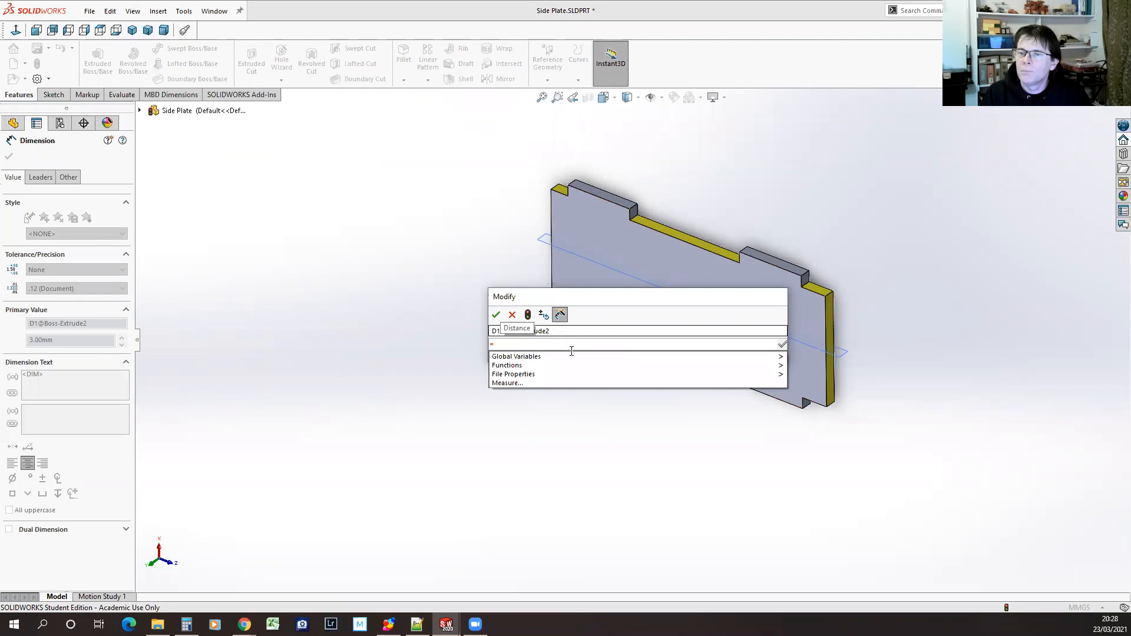
mouse_move(570, 356)
click(854, 356)
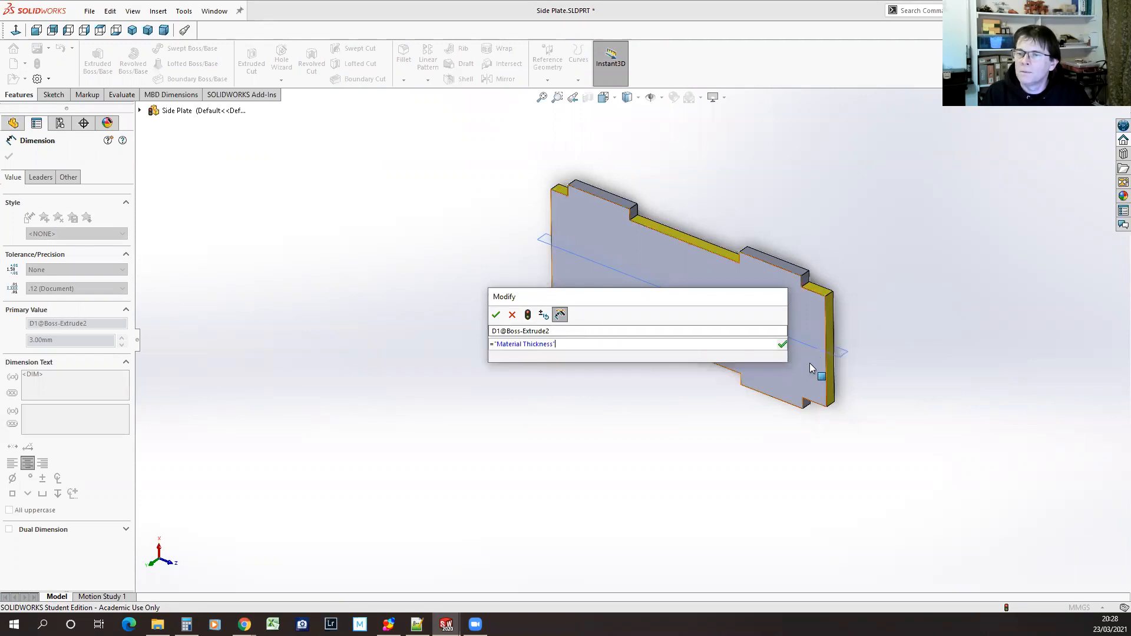
click(783, 345)
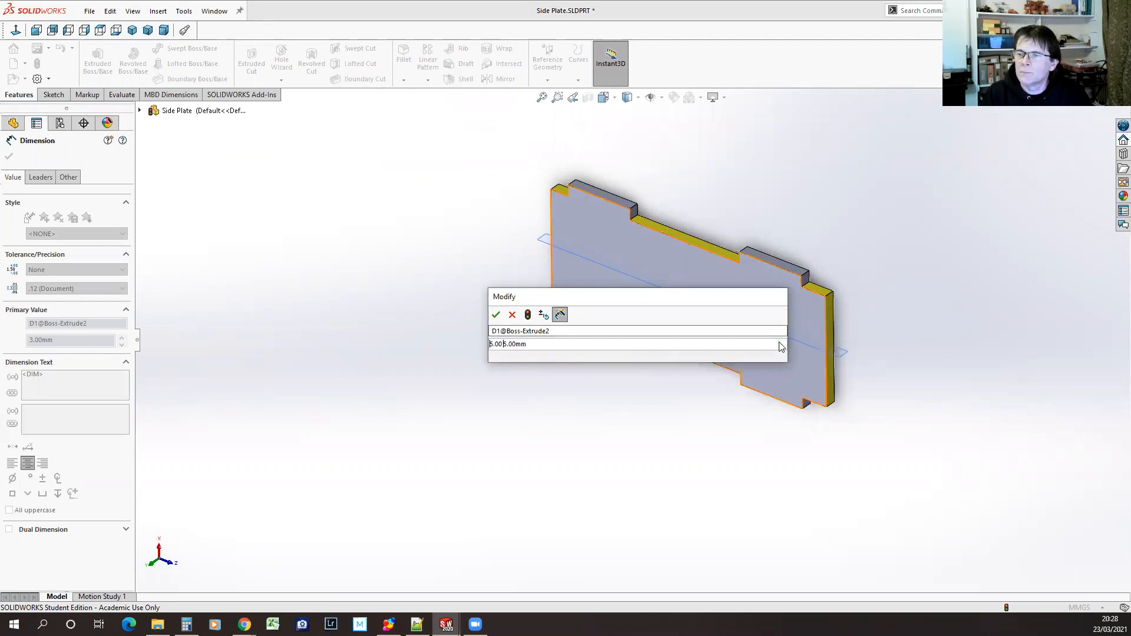
click(498, 316)
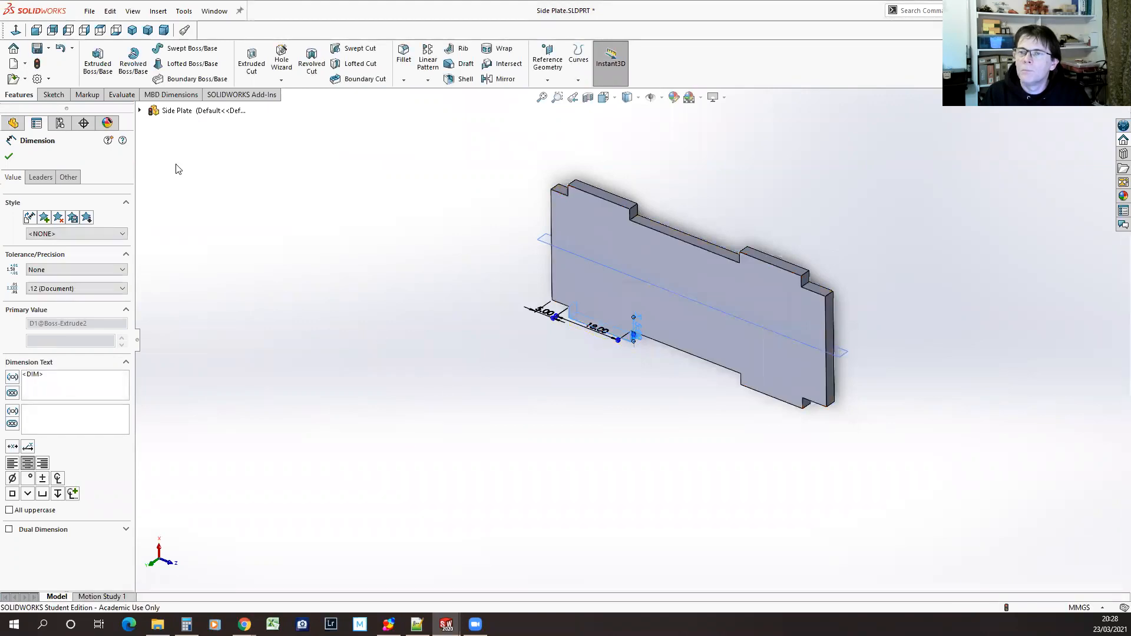
click(8, 157)
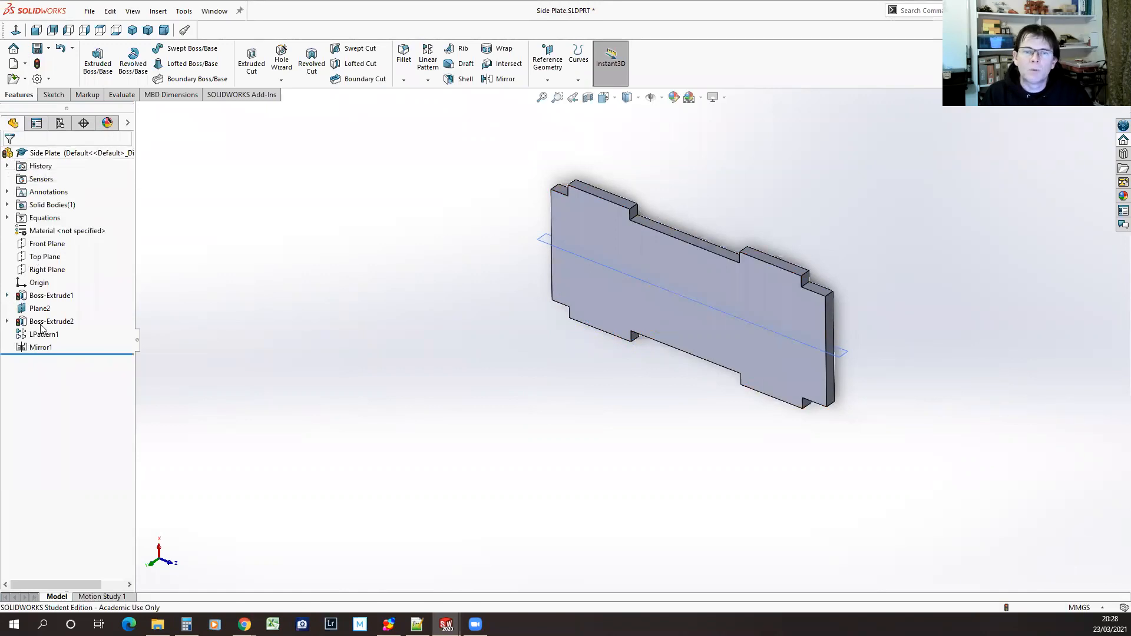
click(37, 64)
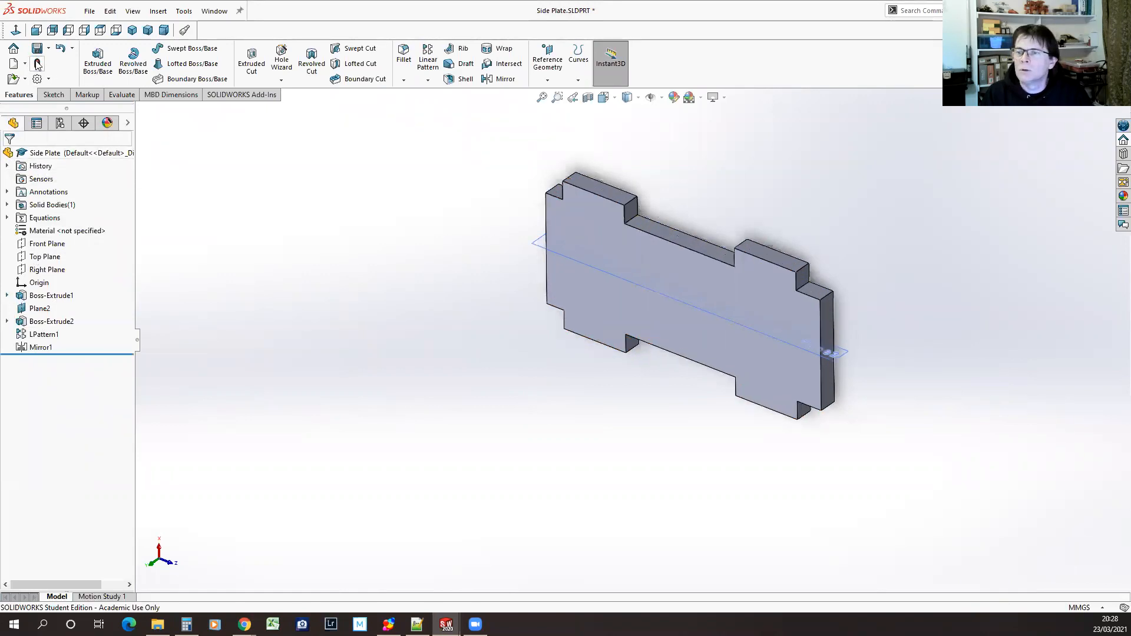
Inspect the rebuilt Side Plate, then switch to Basic Assembly.SLDASM and examine how its tabs fit the base plates
middle_drag(717, 456, 652, 447)
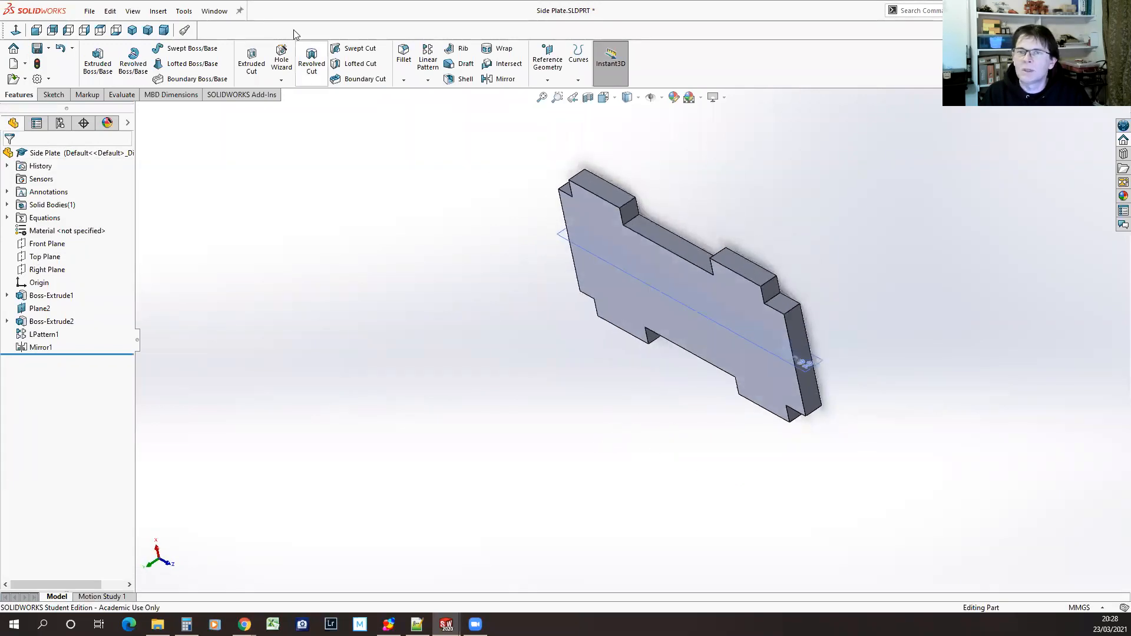
click(215, 12)
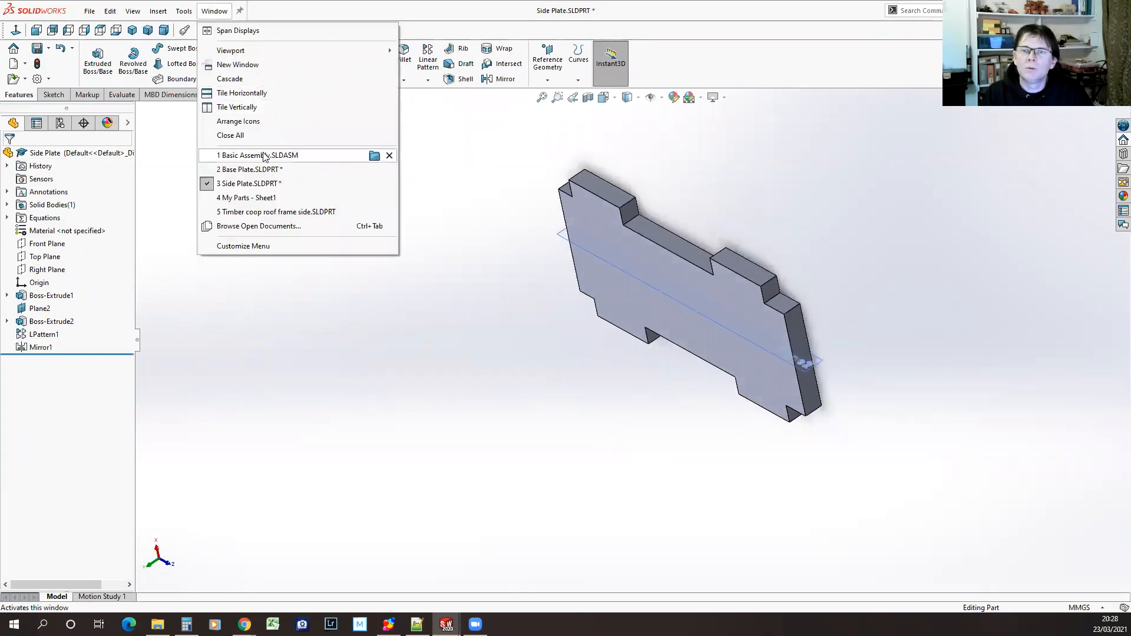
click(262, 156)
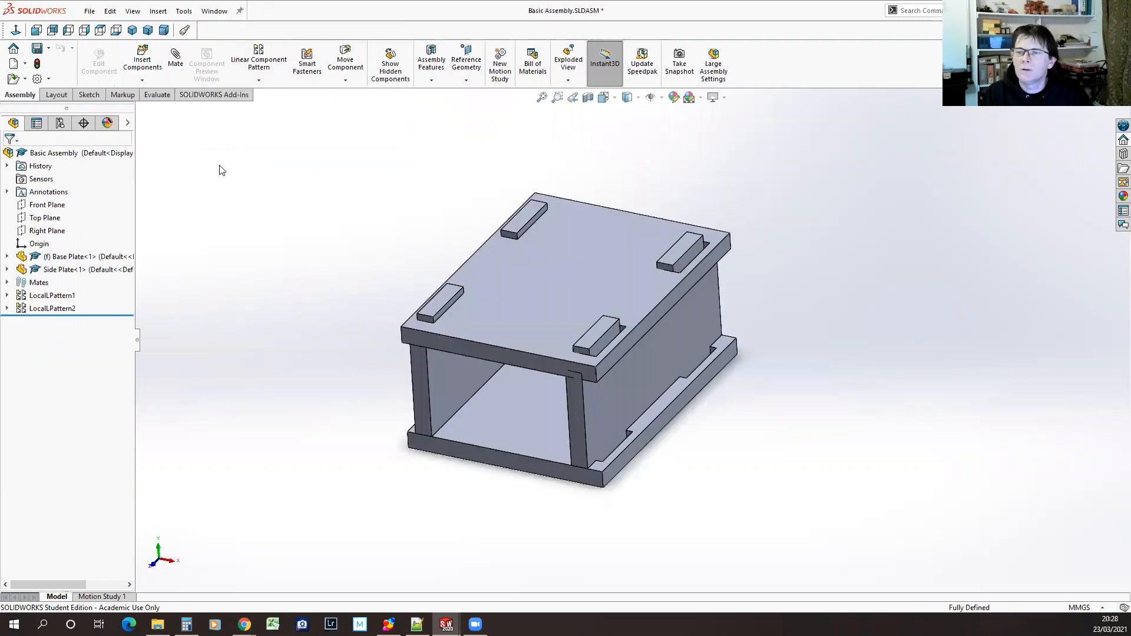
middle_drag(410, 477, 502, 512)
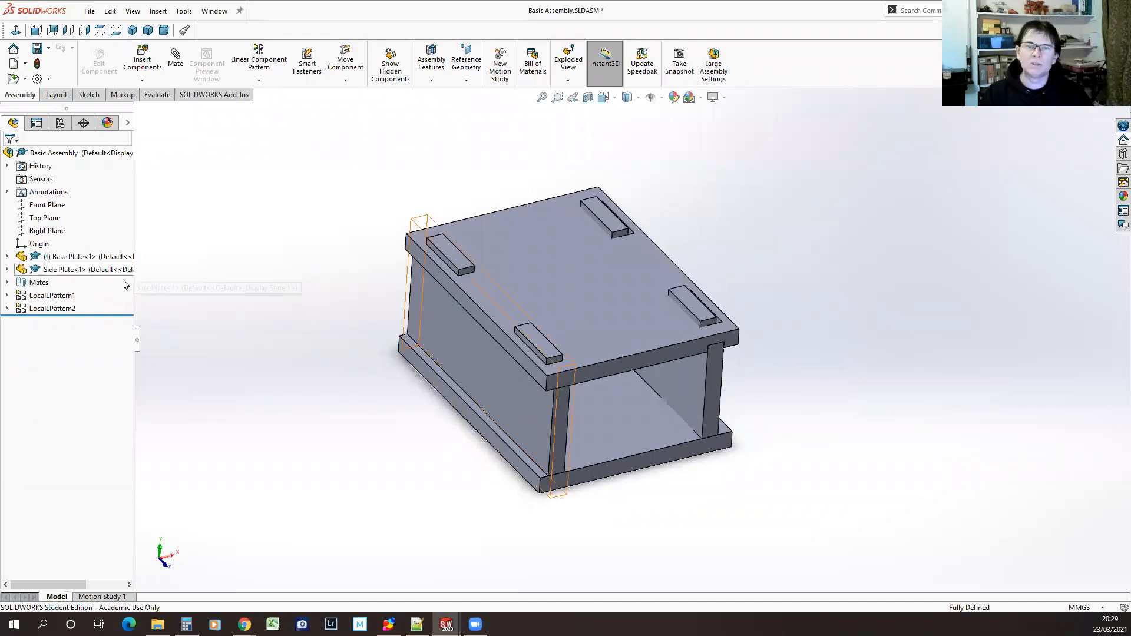
Examine the instances and spacing of LocalLPattern1 and LocalLPattern2 in the assembly
click(52, 295)
middle_drag(780, 304, 749, 293)
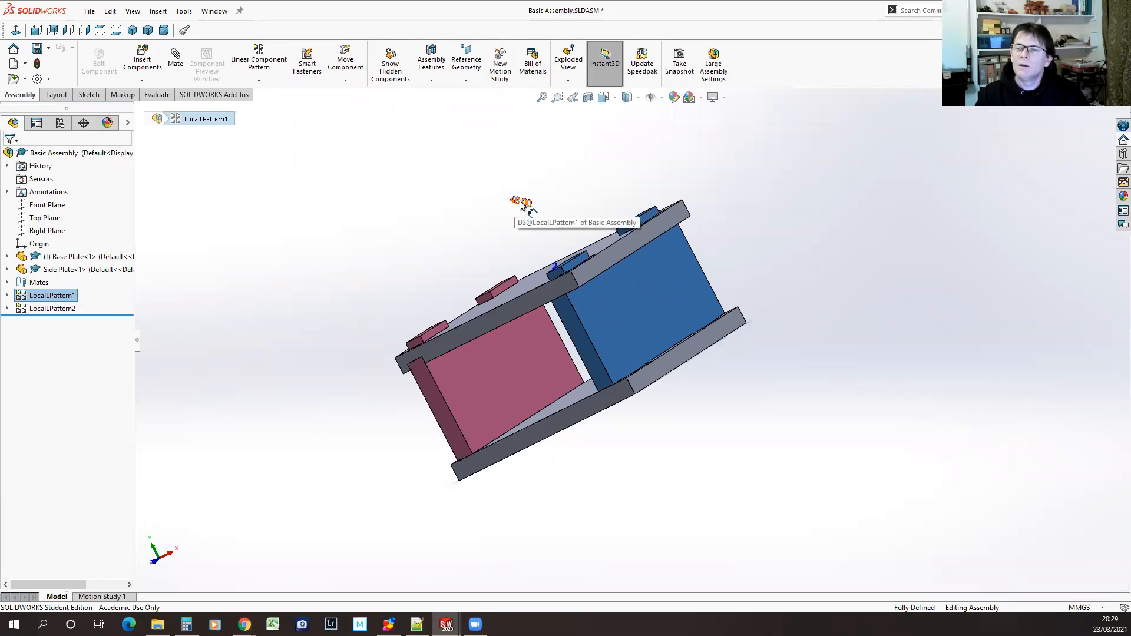
click(12, 308)
middle_drag(840, 472, 846, 431)
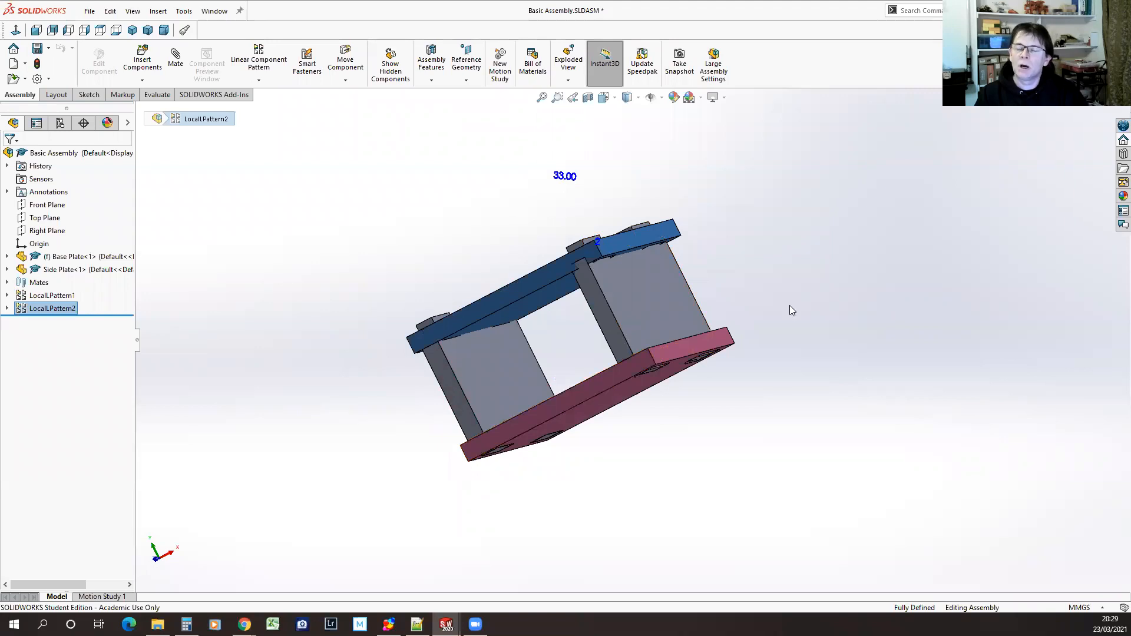
middle_drag(758, 246, 788, 353)
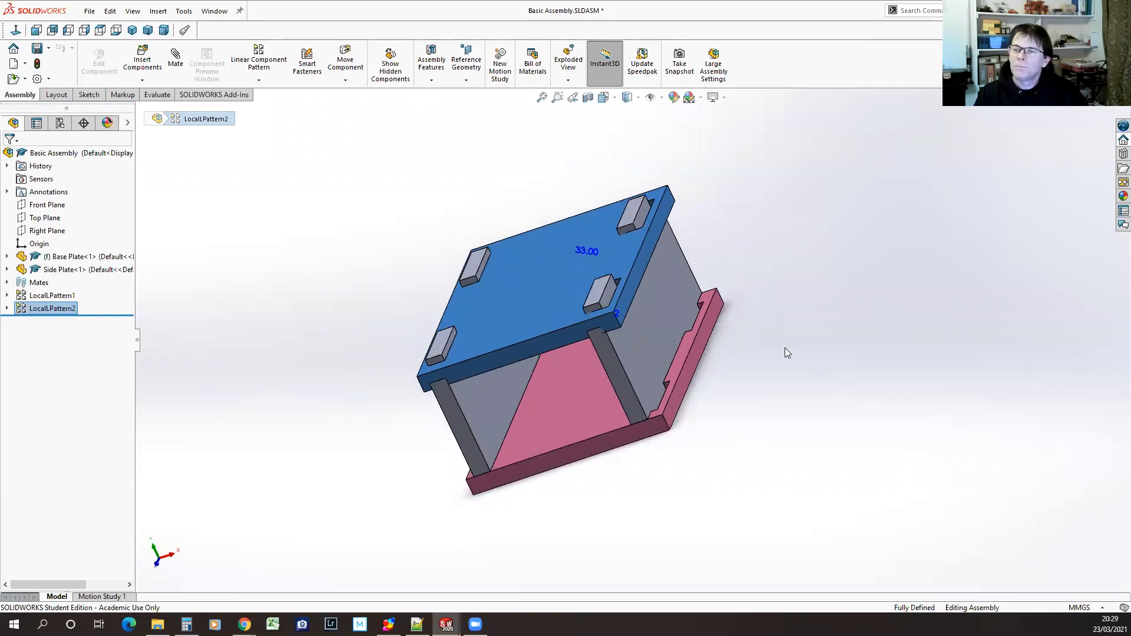
click(185, 11)
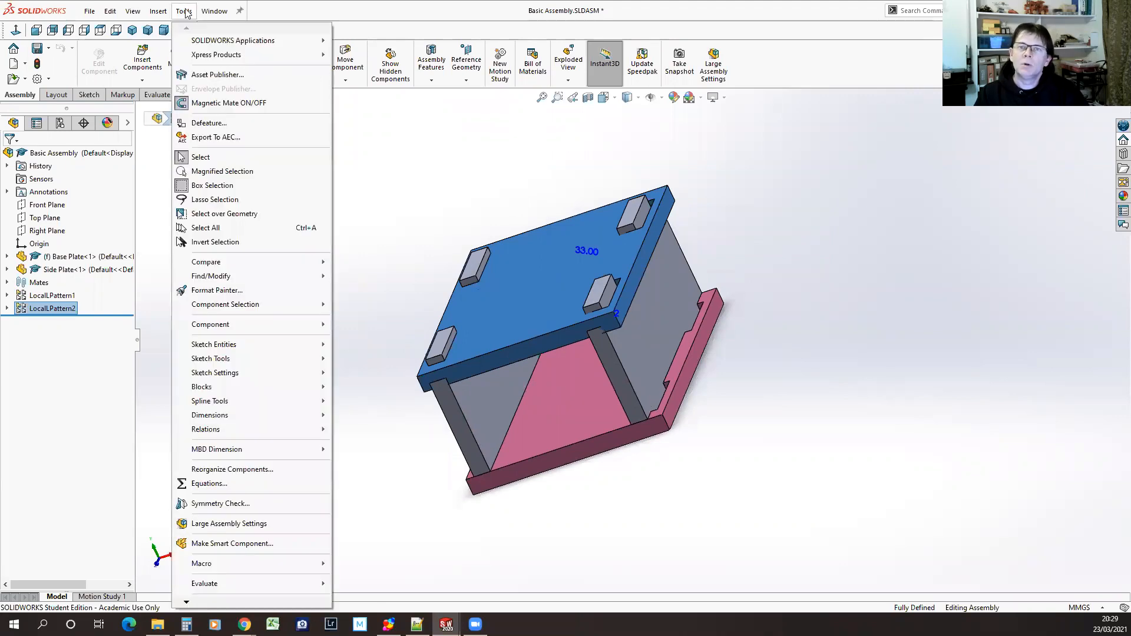
click(394, 218)
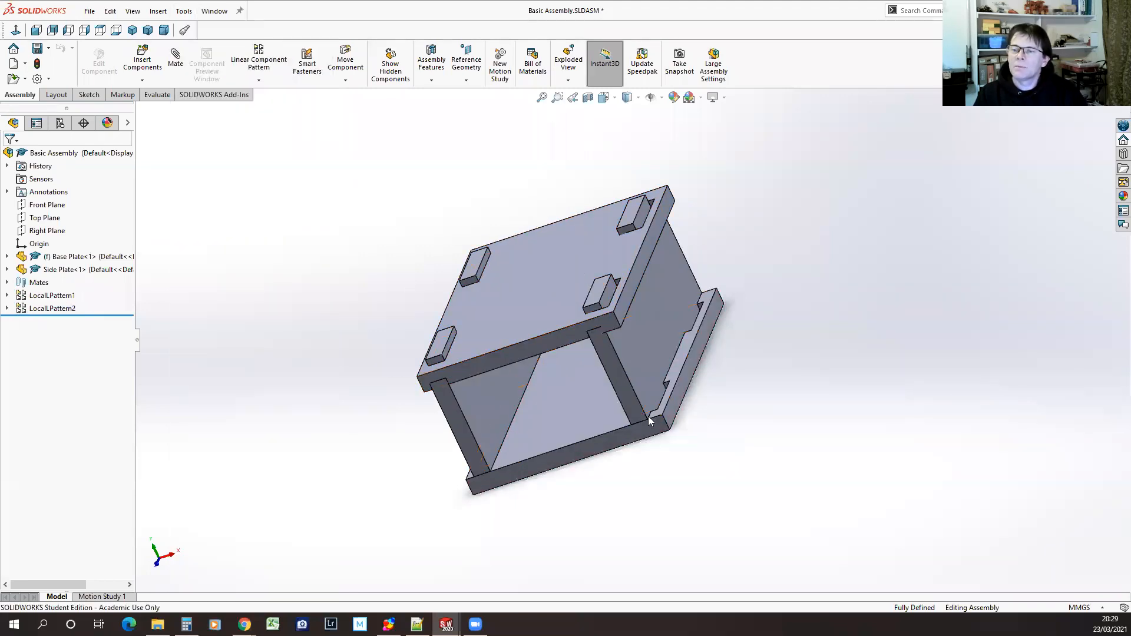
Switch to Side Plate.SLDPRT and display the dimensions of Boss-Extrude1
click(190, 14)
mouse_move(214, 10)
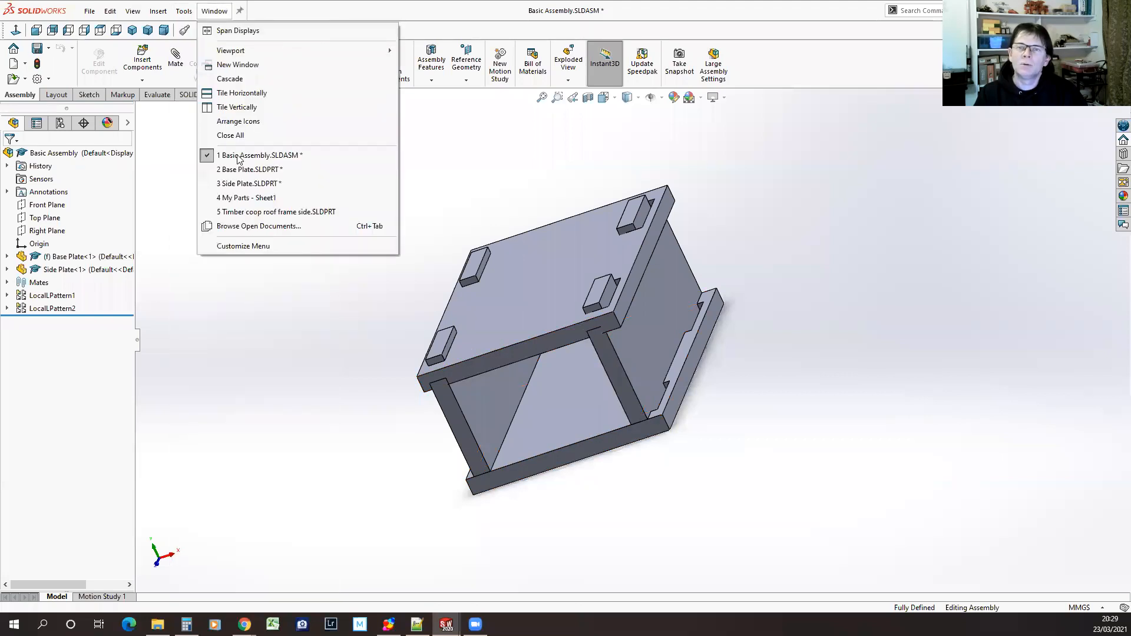
click(251, 183)
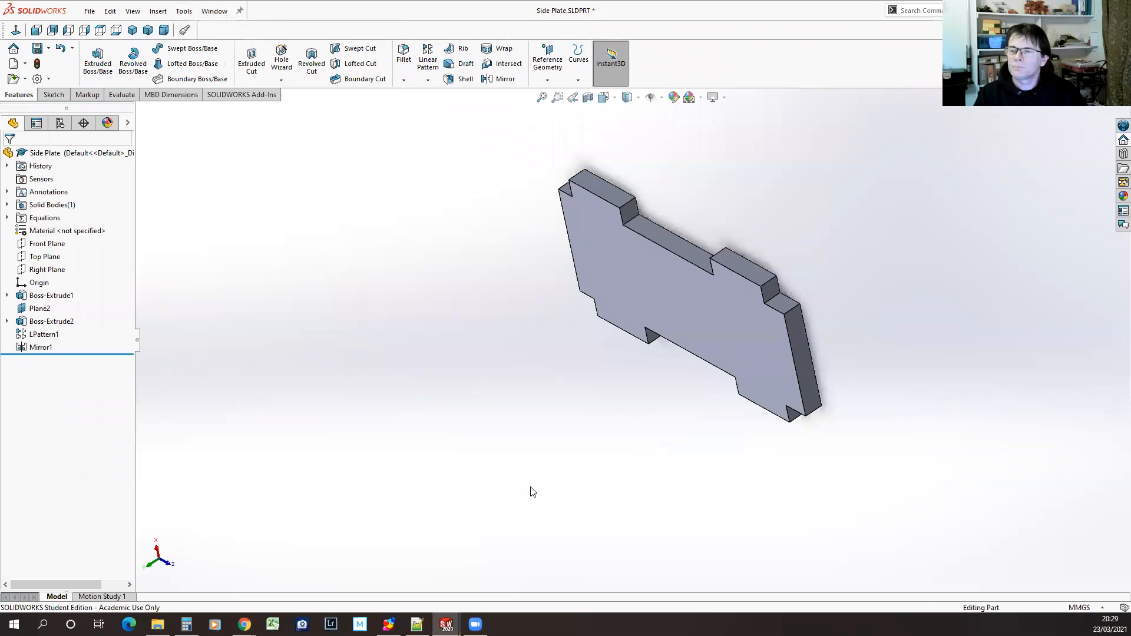
middle_drag(636, 513, 646, 443)
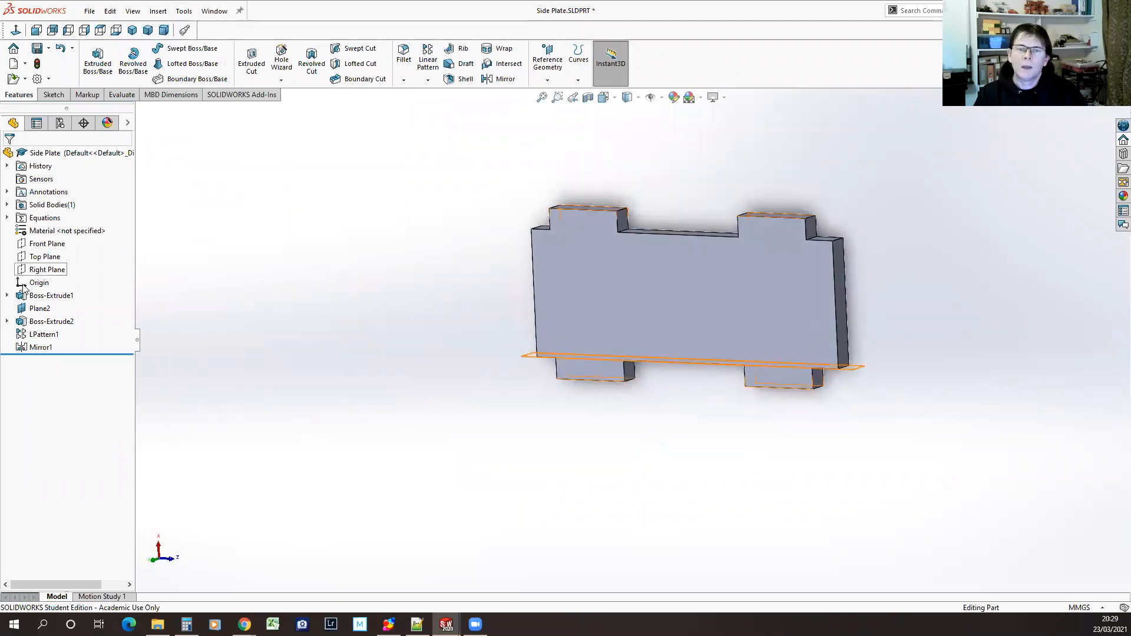
click(51, 296)
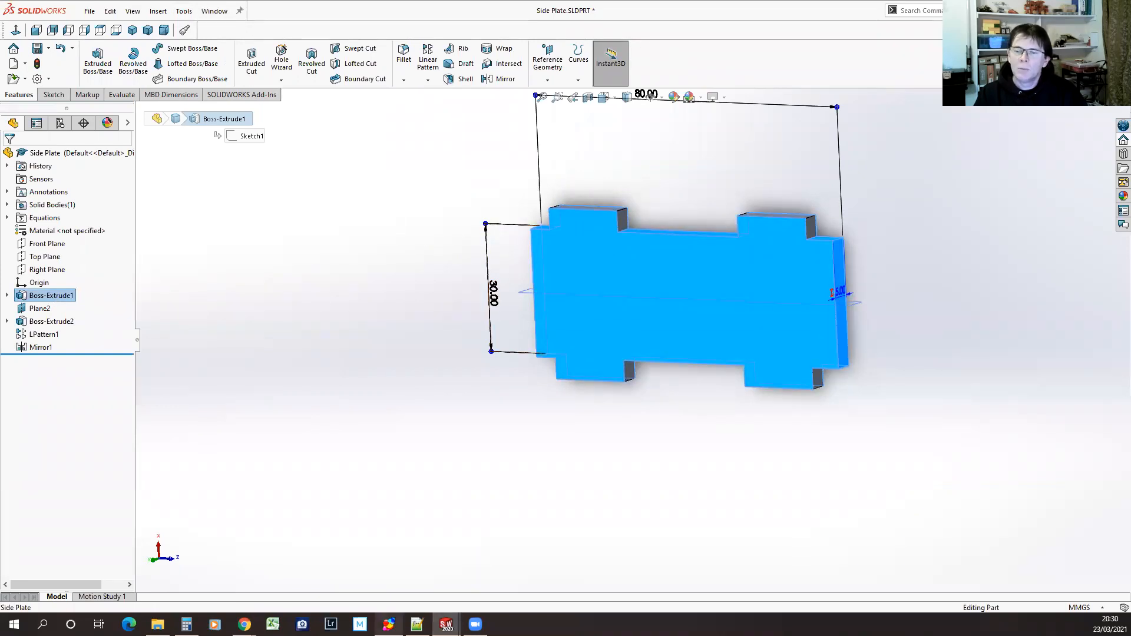
Switch to equations.txt in Notepad++, add the line "Side Plate Width" = 30mm and save the file
click(416, 624)
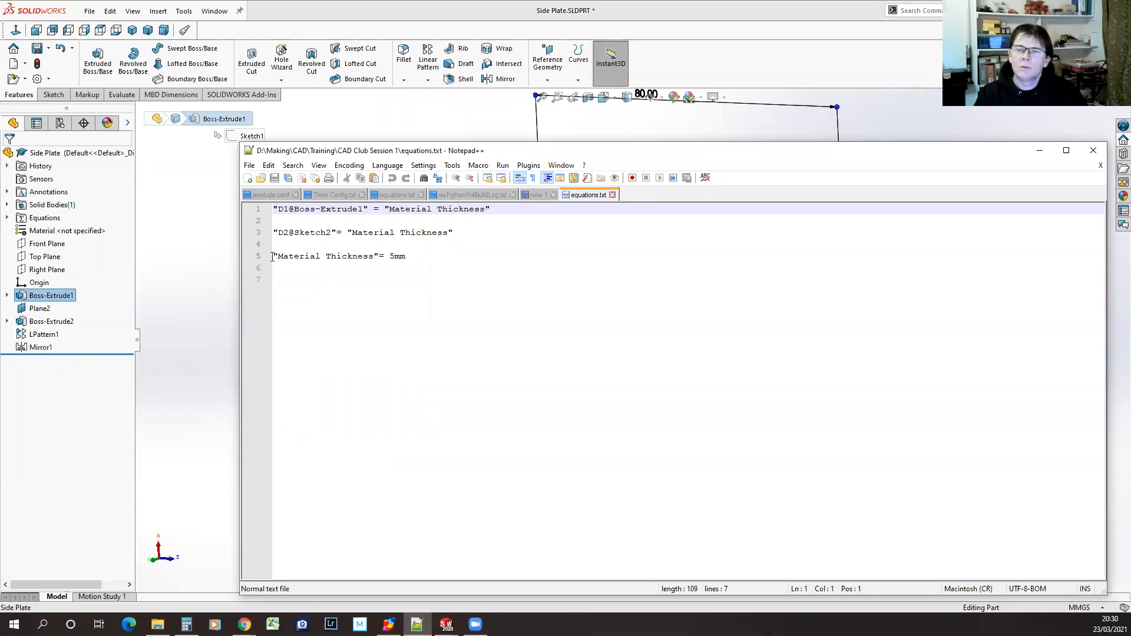
click(289, 278)
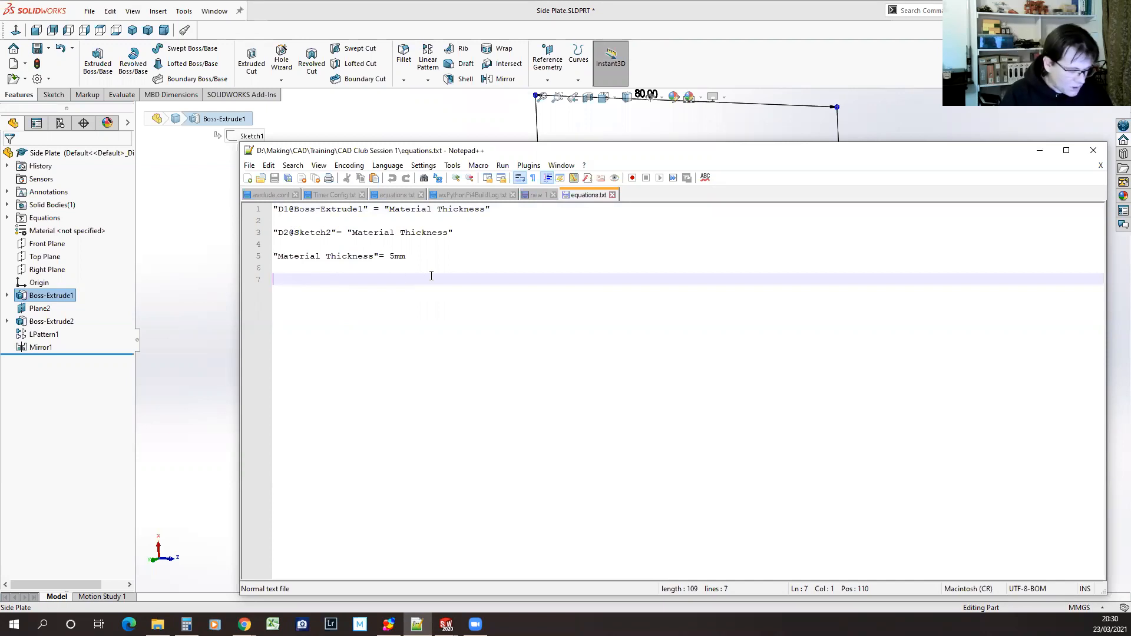
text("Side)
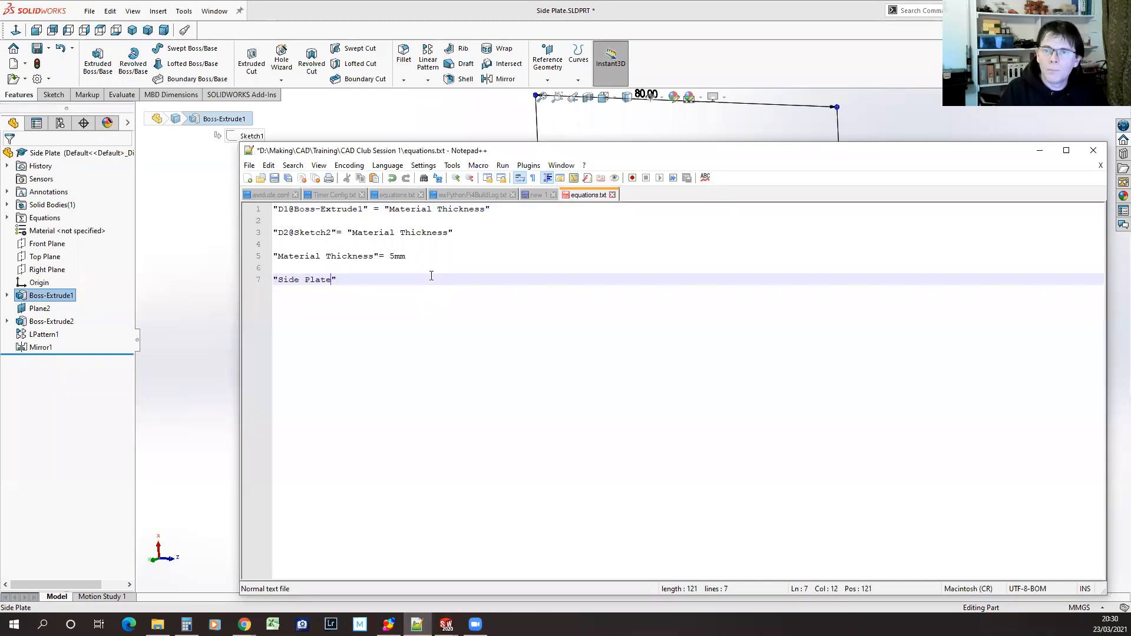
text( Plate Width)
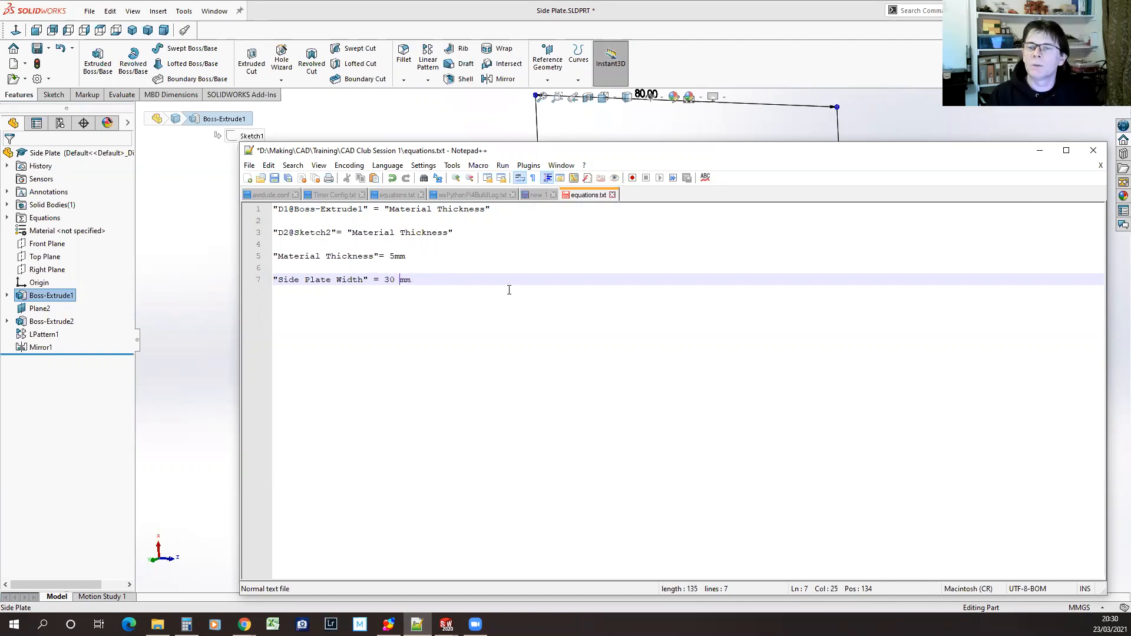
click(275, 178)
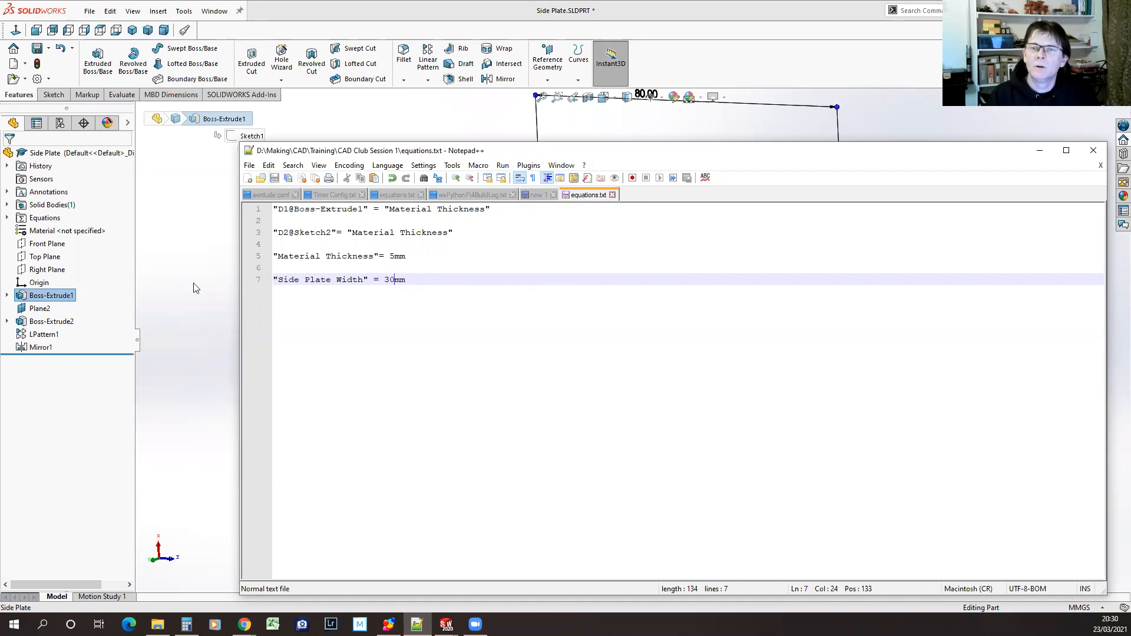
Import equations.txt into the Side Plate's equations, declining to remove duplicates and overwrite the file
click(195, 289)
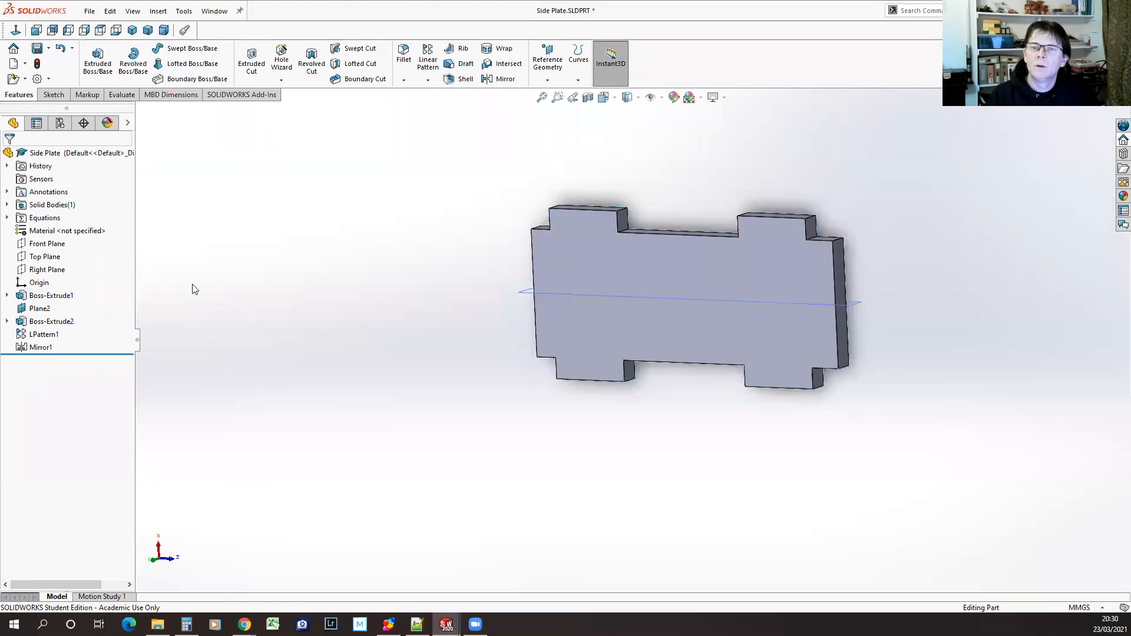
click(177, 15)
click(211, 420)
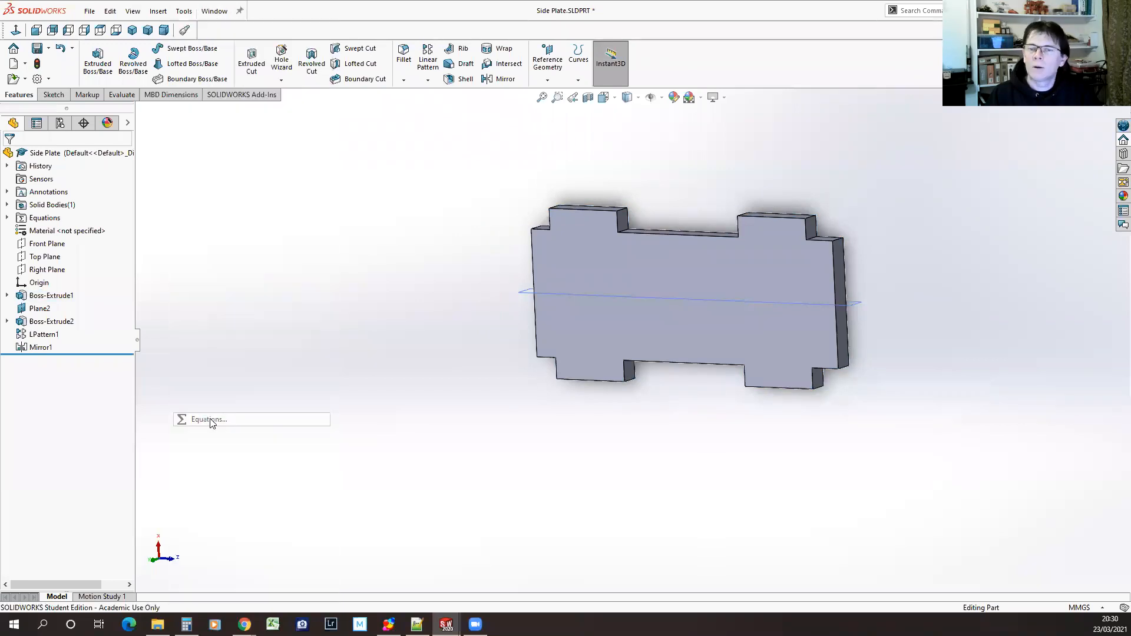
click(906, 183)
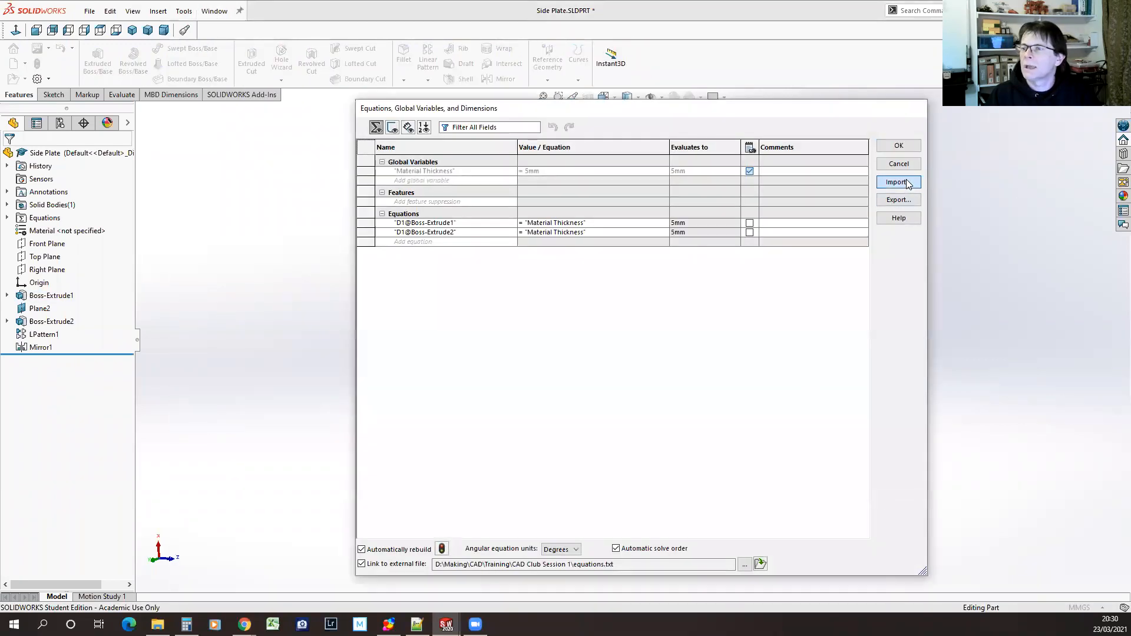
double_click(640, 275)
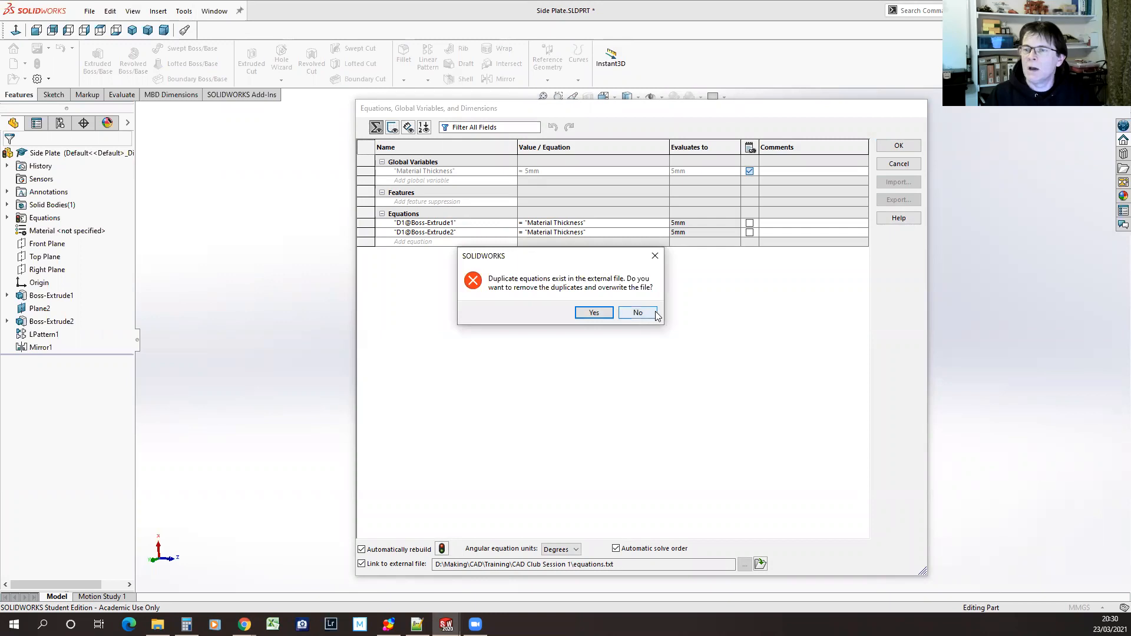
click(638, 313)
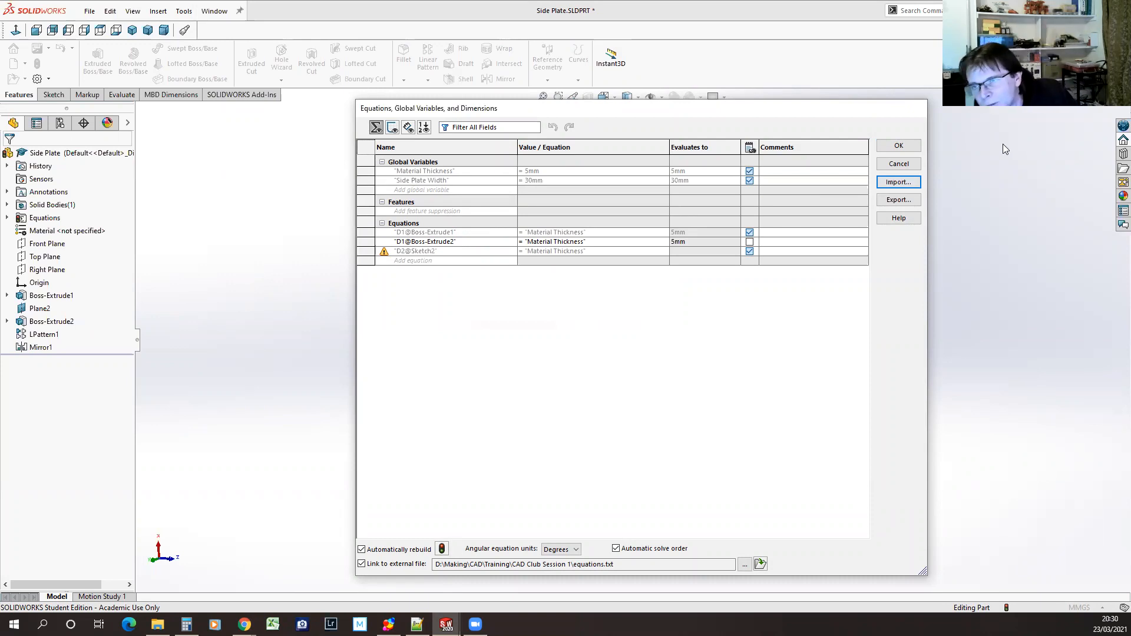
Unlink the Side Plate's D1@Boss-Extrude1 equation from the external file, delete the invalid D2@Sketch2 equation and accept the equations
click(903, 147)
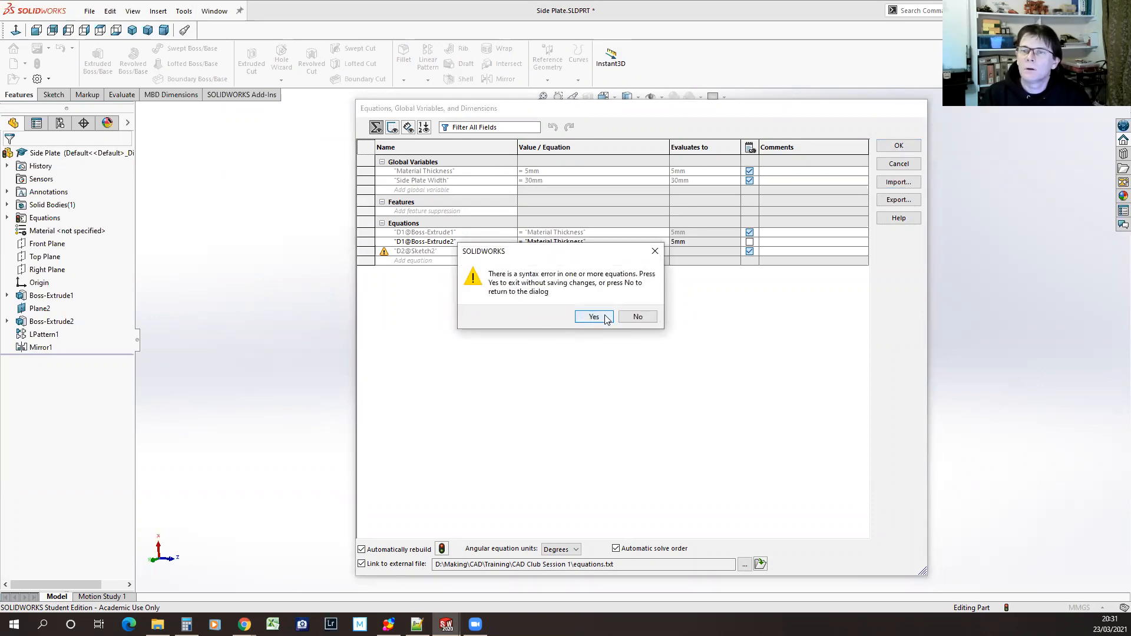
click(629, 317)
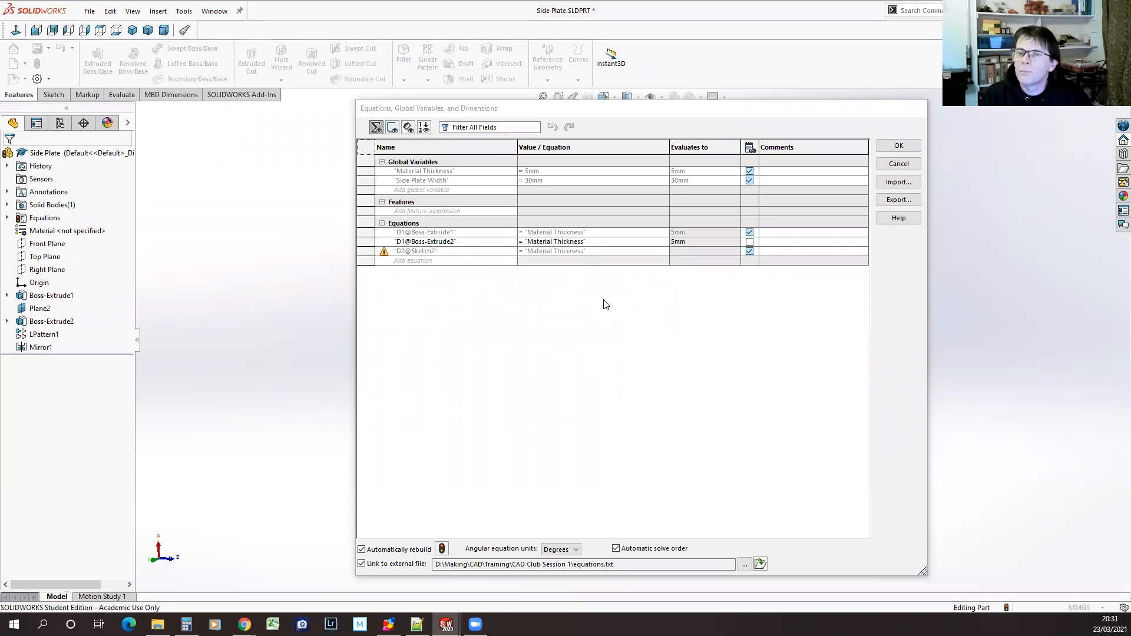
mouse_move(397, 255)
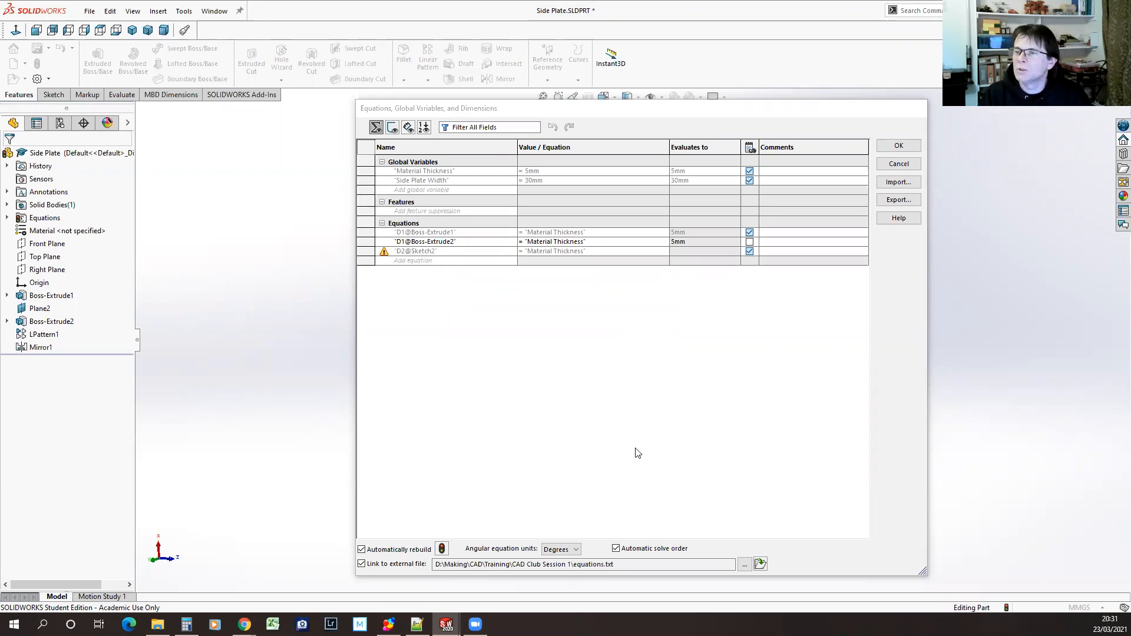
click(749, 232)
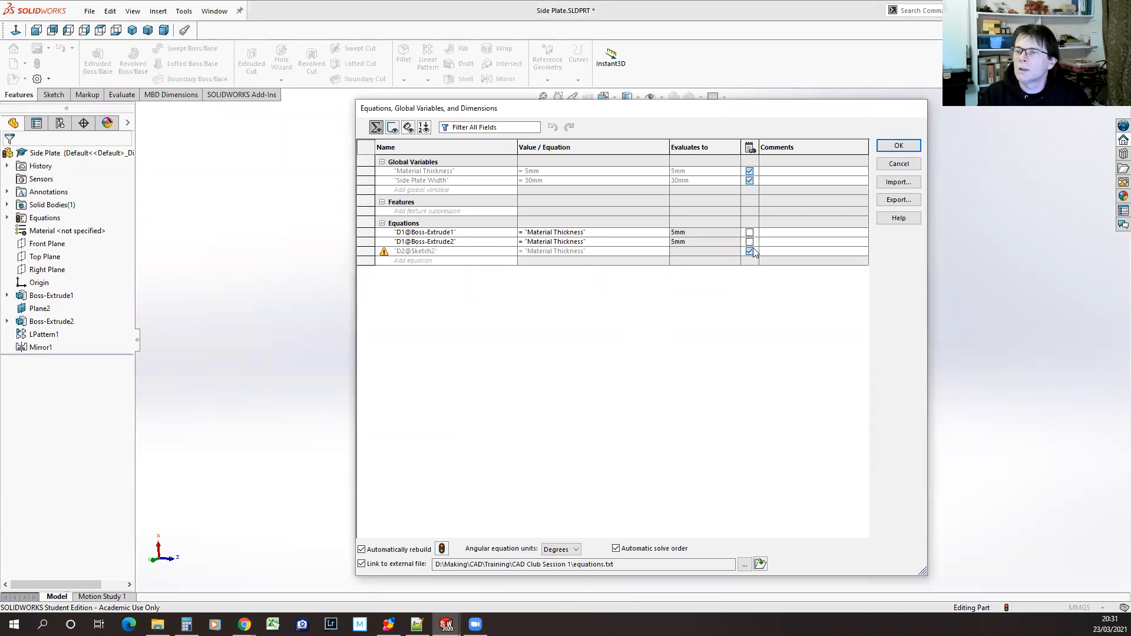
right_click(411, 252)
click(414, 258)
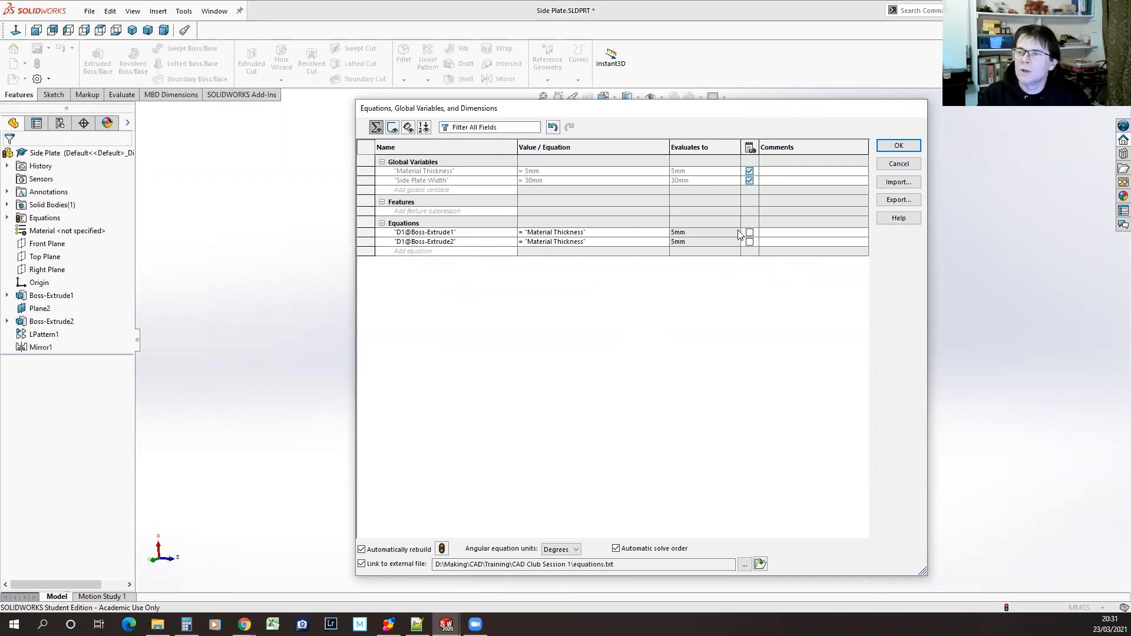
click(901, 145)
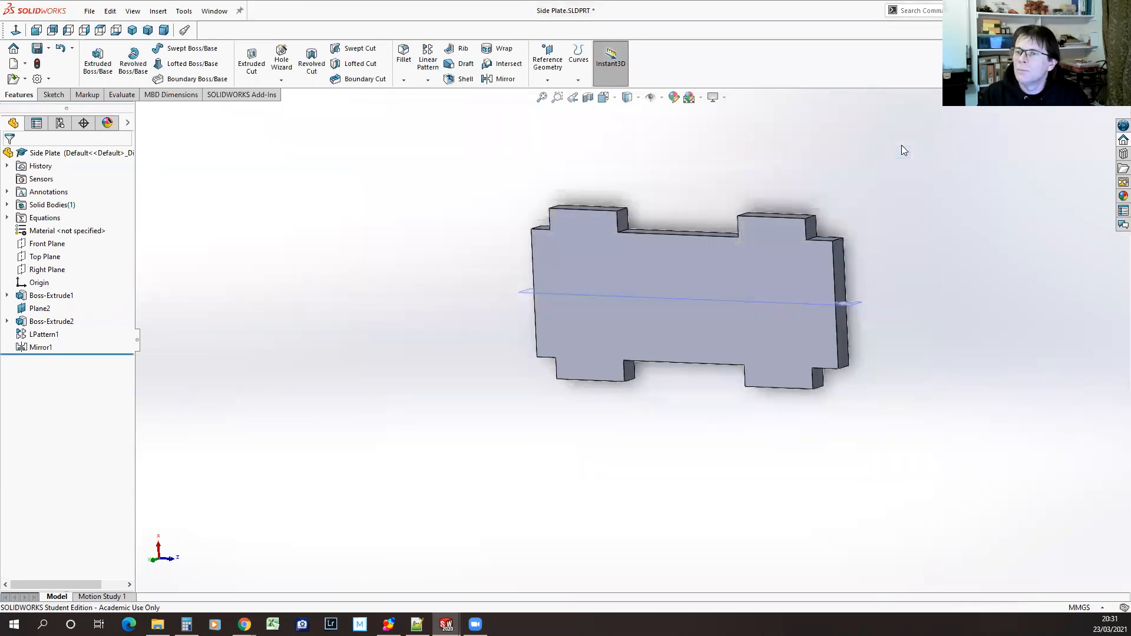
In Base Plate.SLDPRT, unlink the D1@Boss-Extrude1 and D2@Sketch2 equations from the external file and accept
click(210, 12)
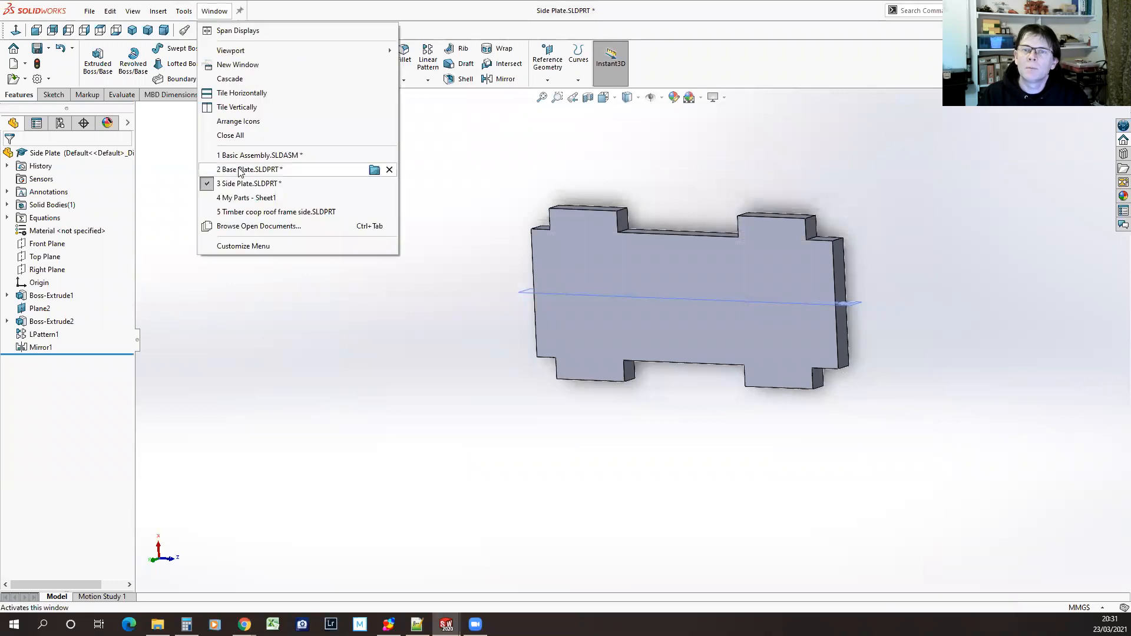
click(240, 169)
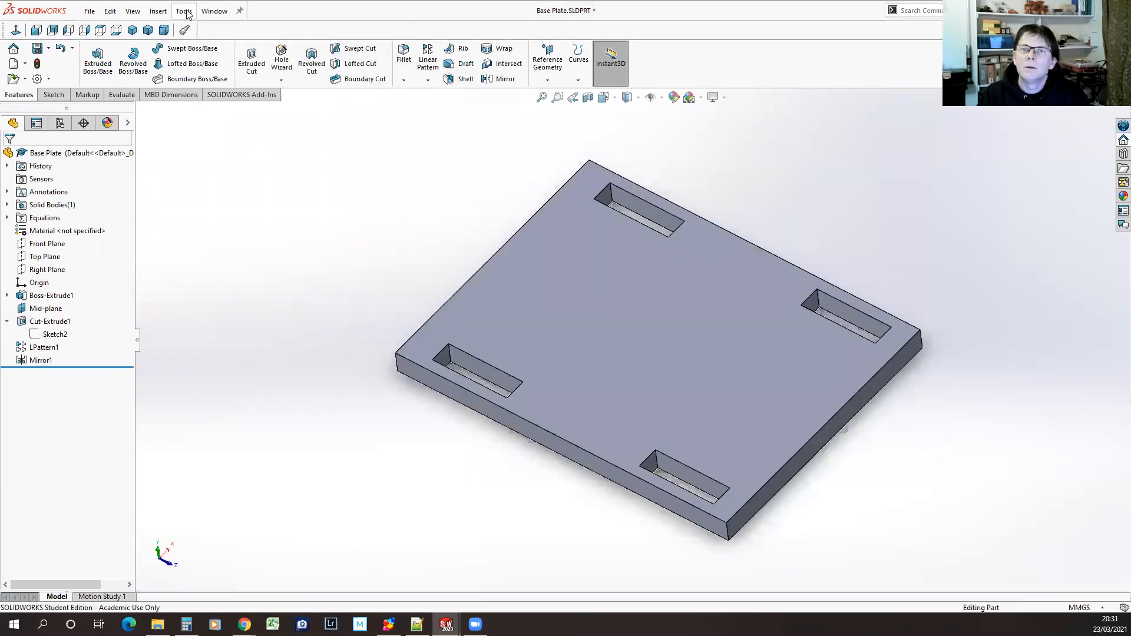
click(183, 12)
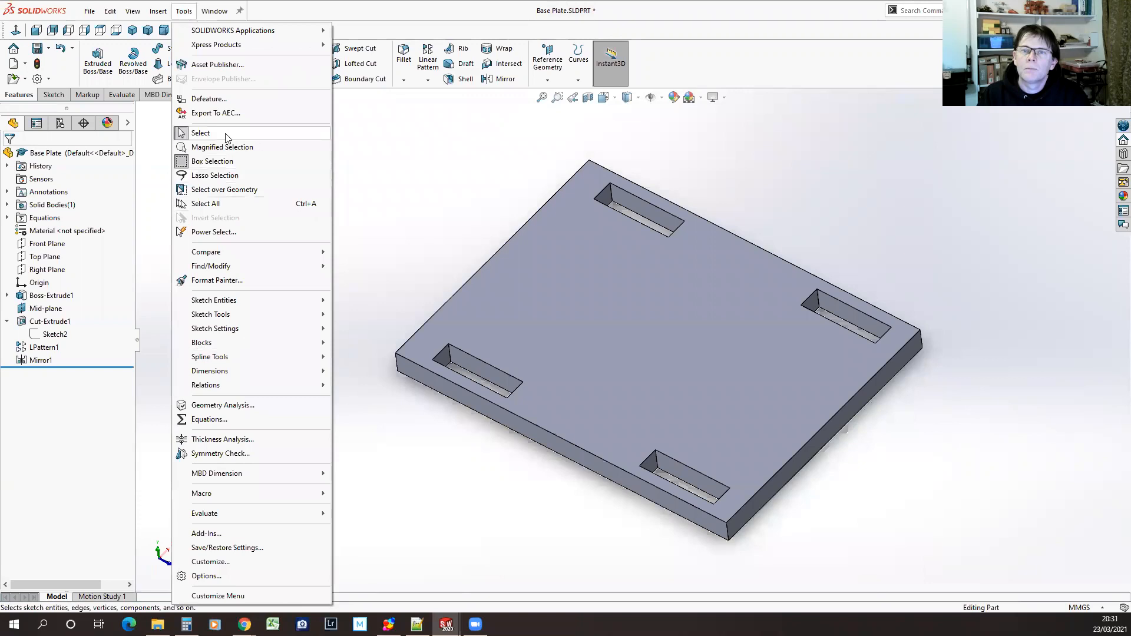
click(209, 419)
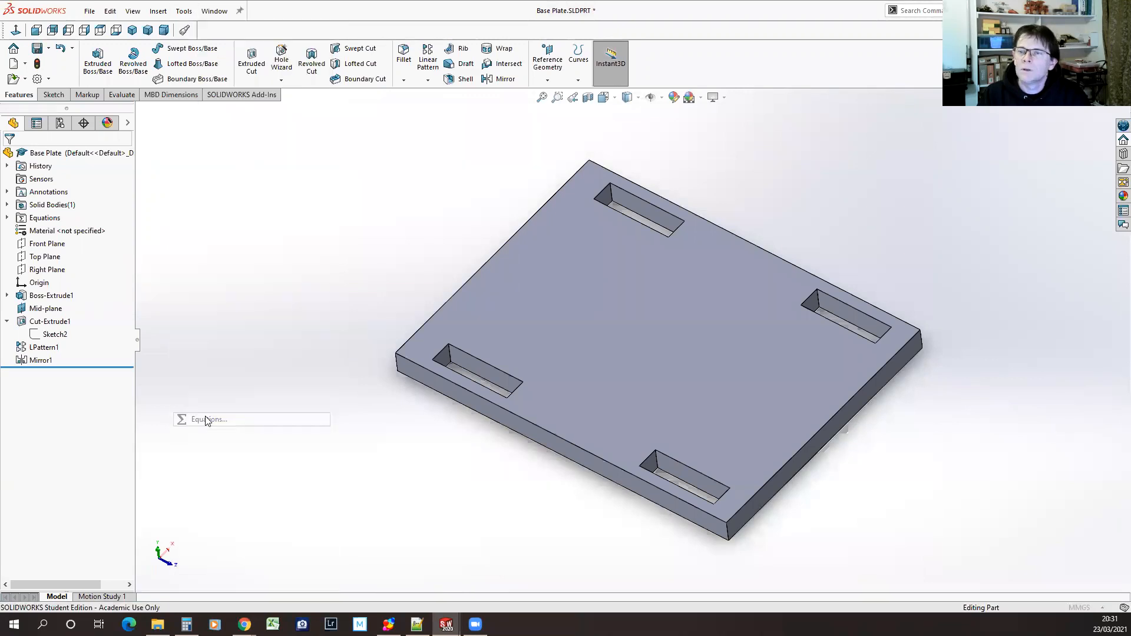
click(749, 223)
click(749, 232)
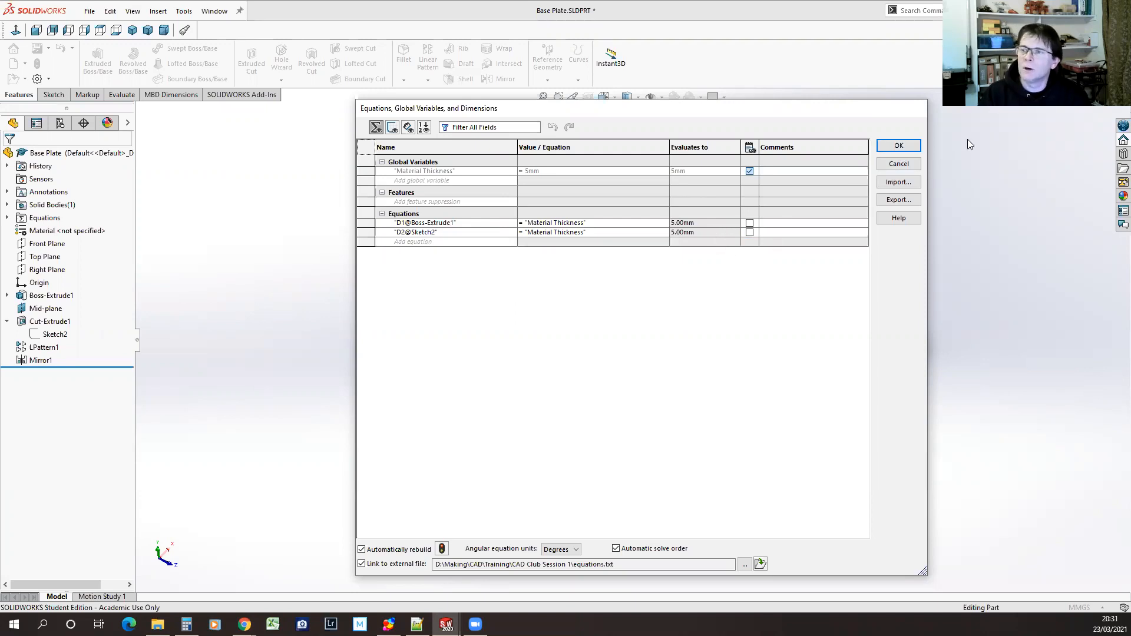
click(910, 146)
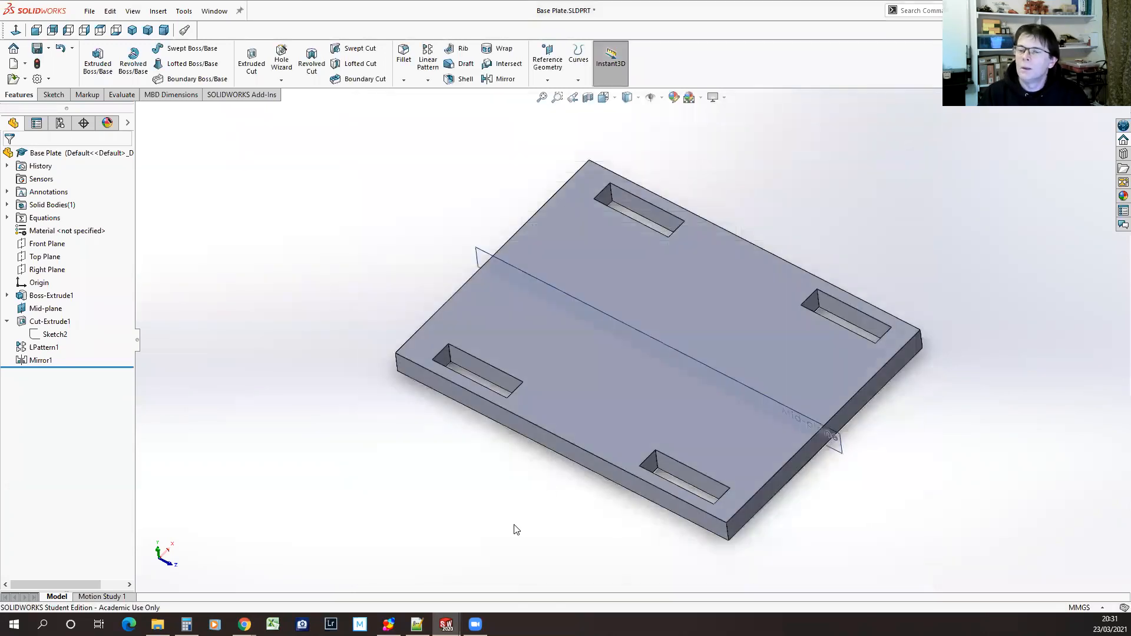
Delete the D1@Boss-Extrude1 and D2@Sketch2 lines from equations.txt and save the file
click(417, 624)
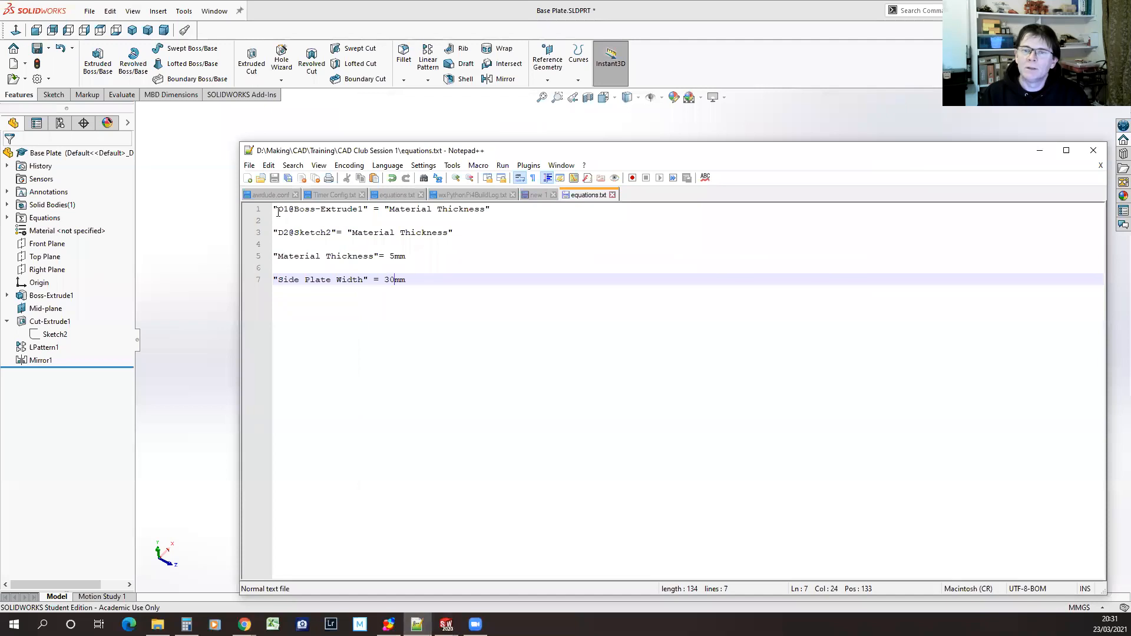
drag(274, 209, 271, 257)
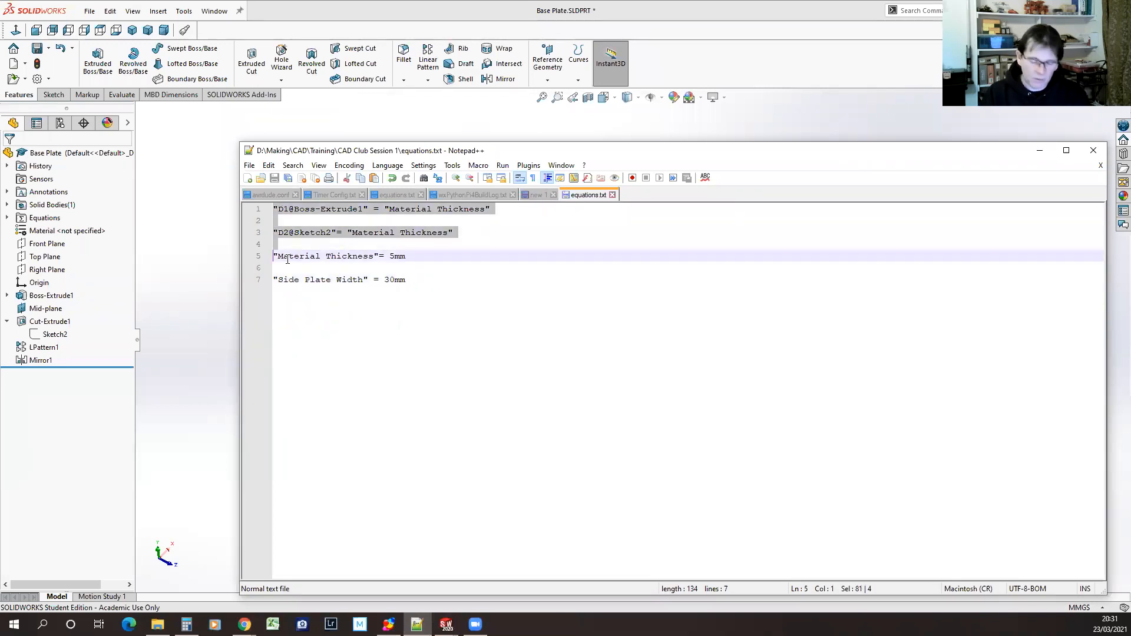
key(Delete)
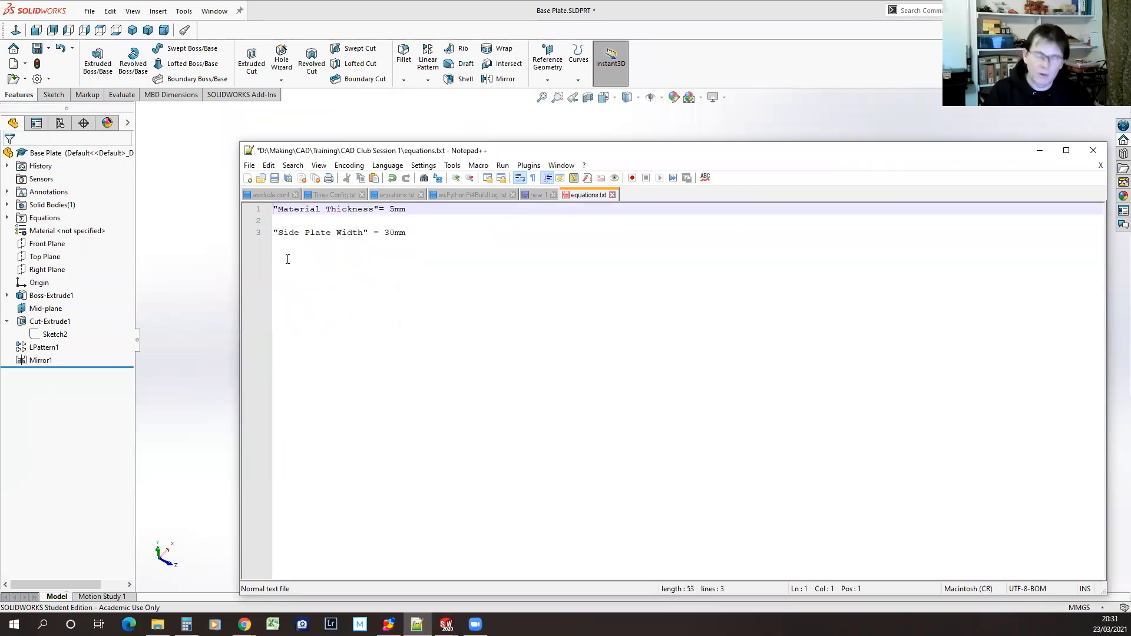
click(275, 179)
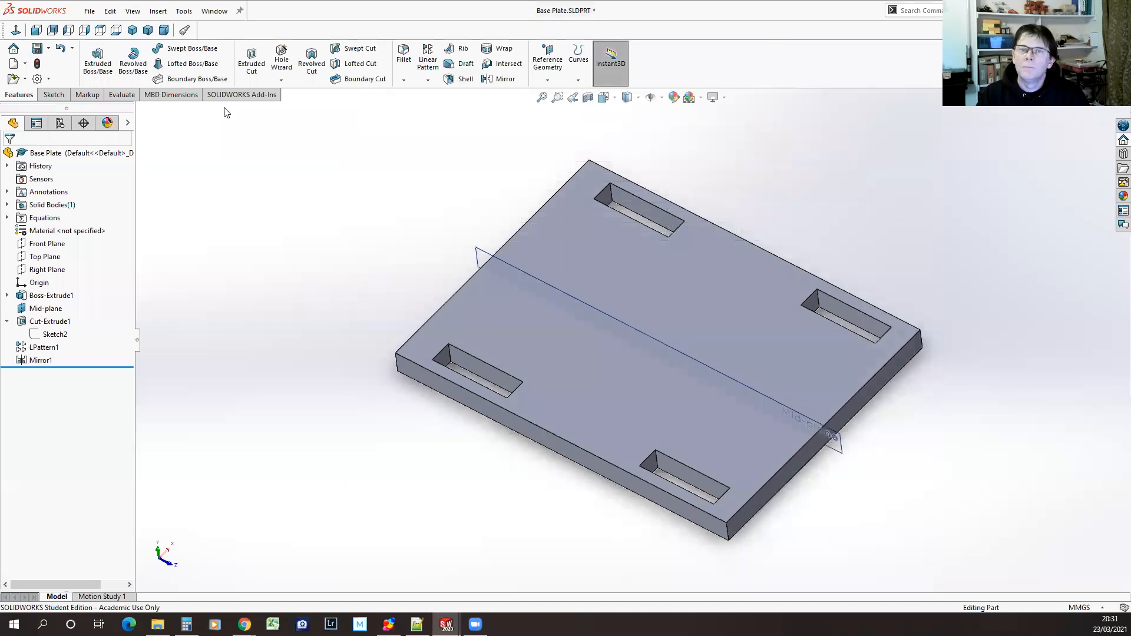
Rebuild Base Plate.SLDPRT and Side Plate.SLDPRT
click(37, 63)
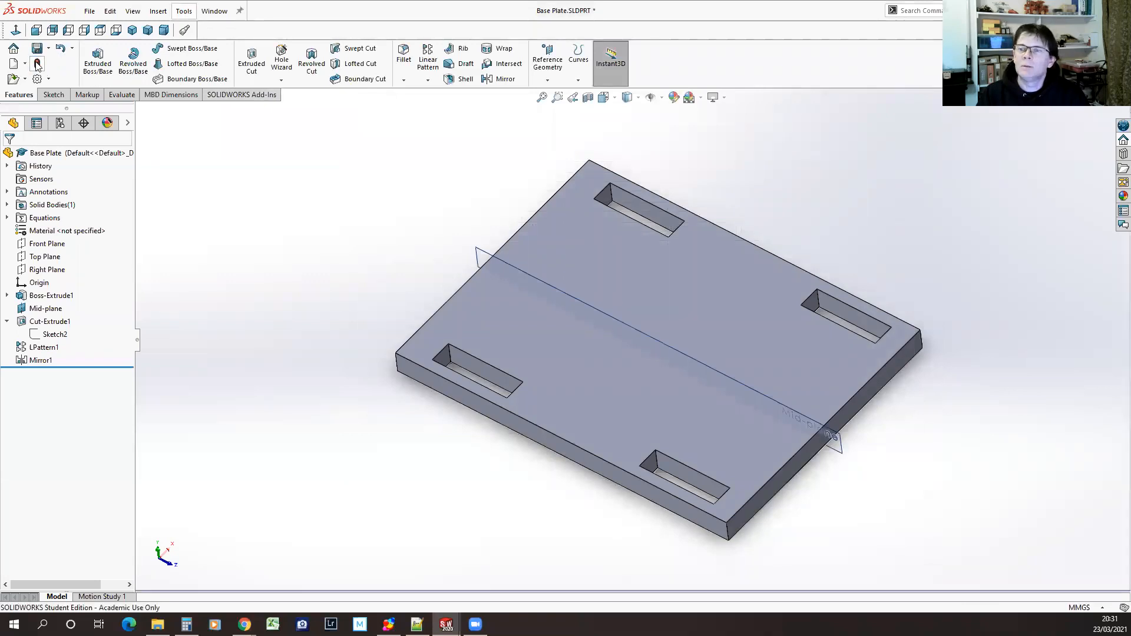
click(214, 11)
click(239, 184)
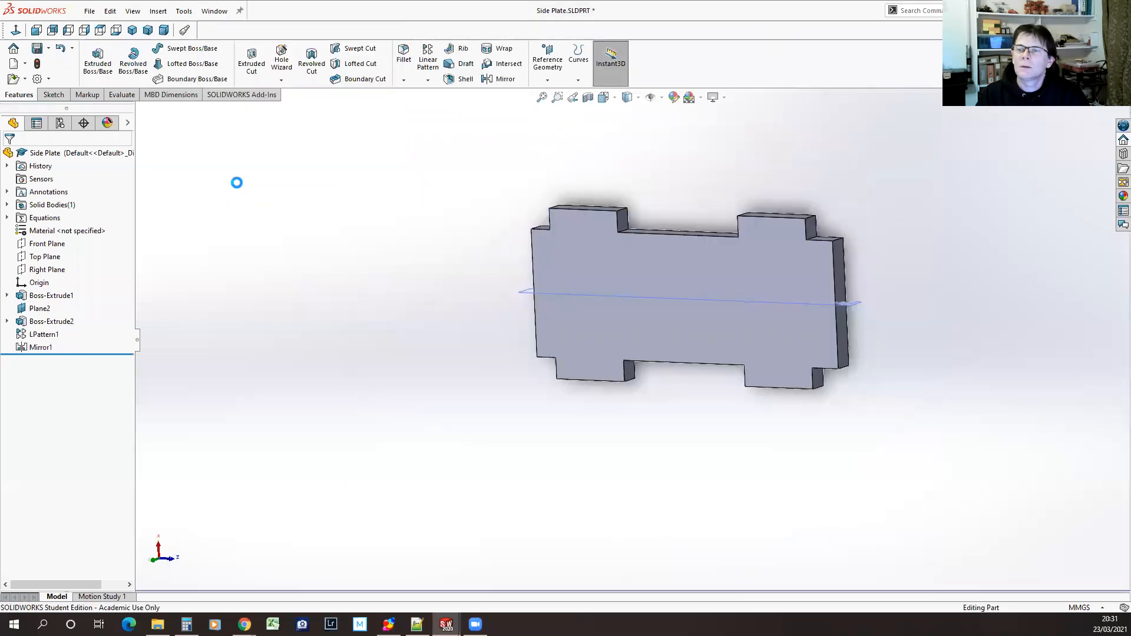
click(37, 63)
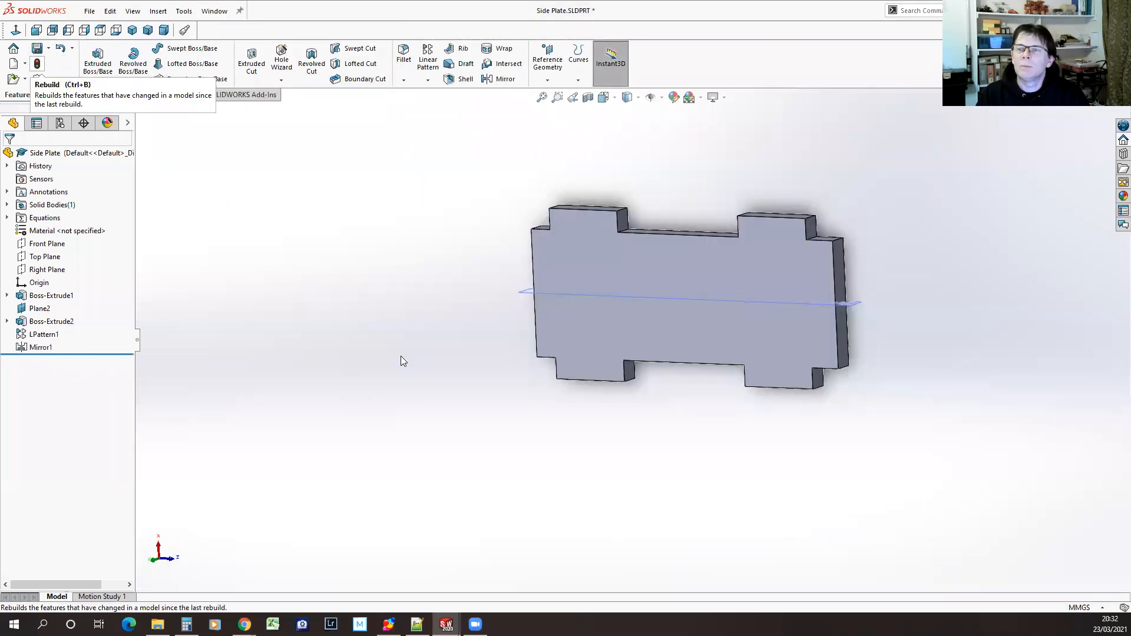
In Basic Assembly.SLDASM, import both global variables from equations.txt with the link to the file kept, and accept the equations
click(214, 11)
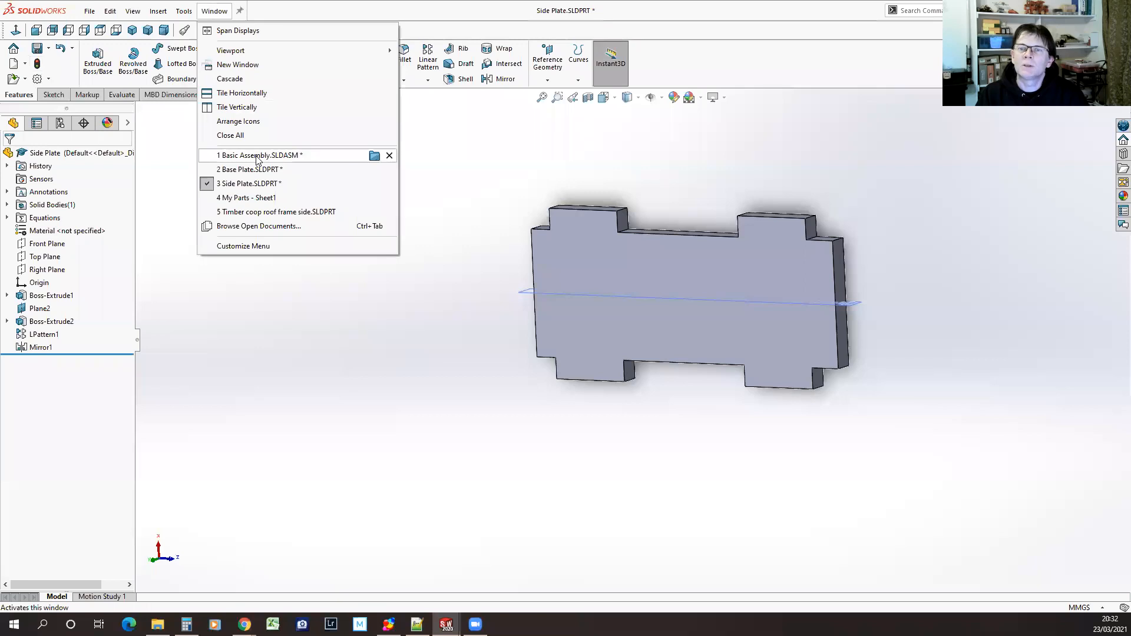
click(257, 156)
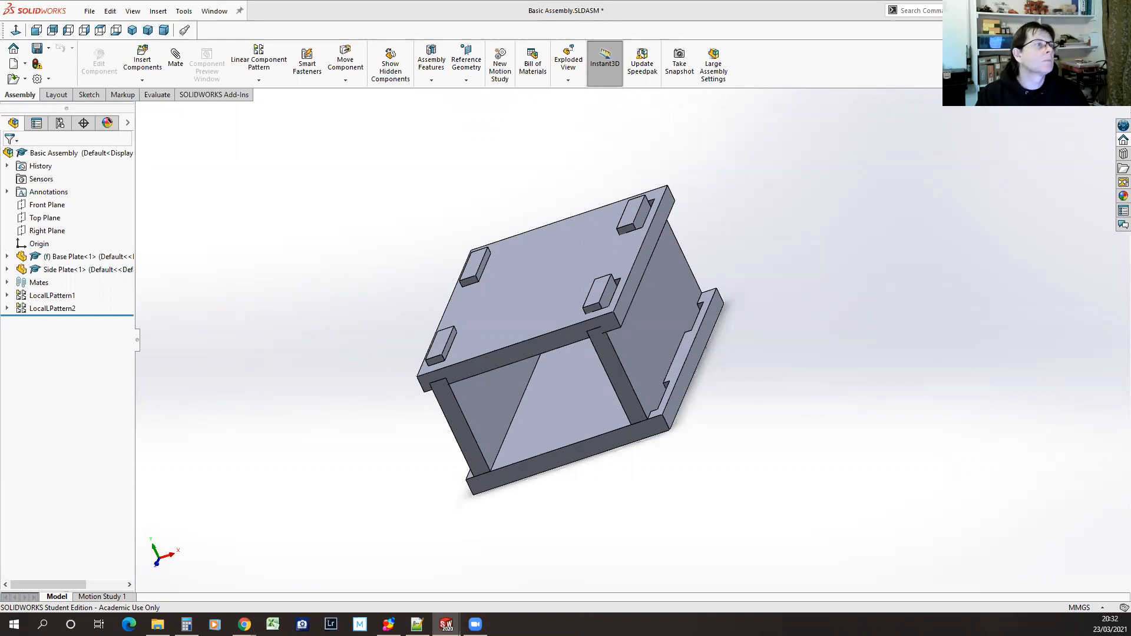
click(182, 12)
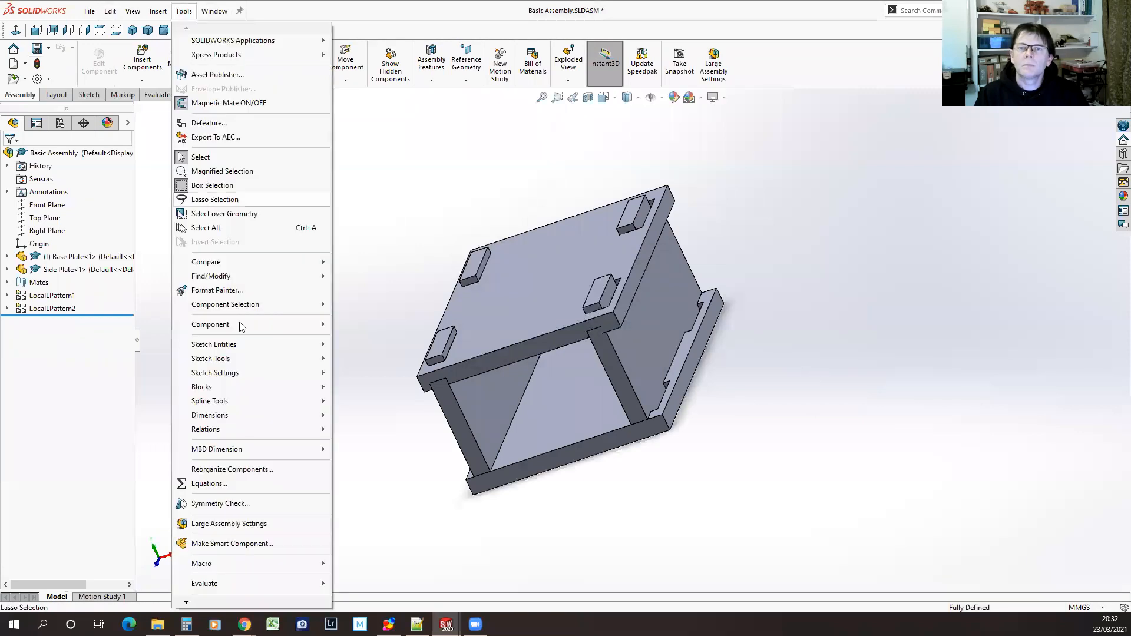
click(211, 484)
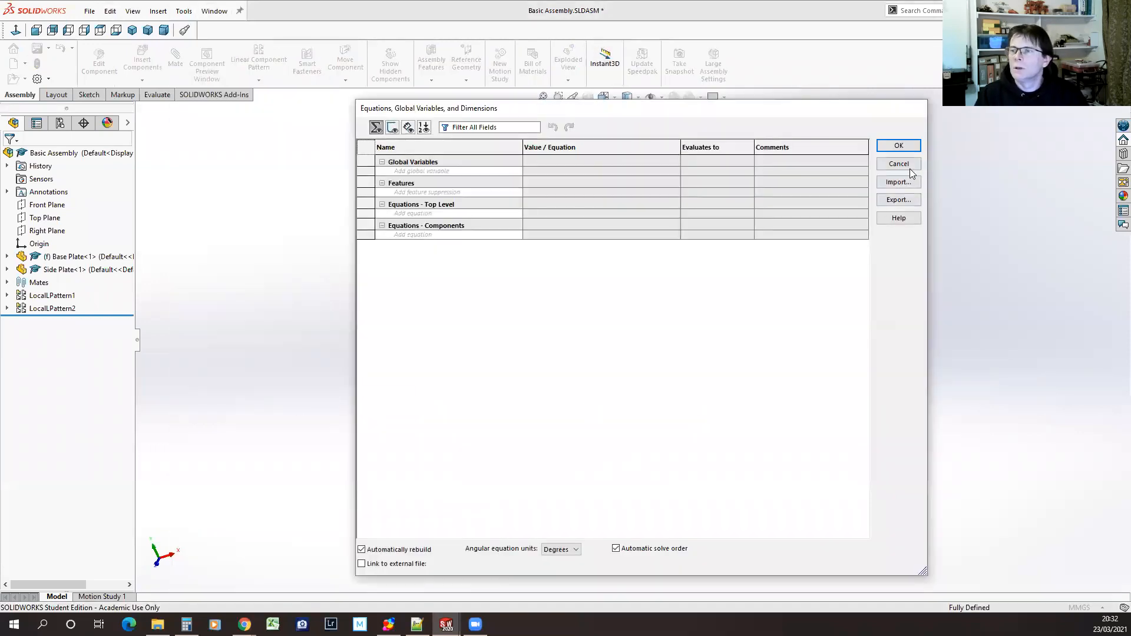
click(896, 182)
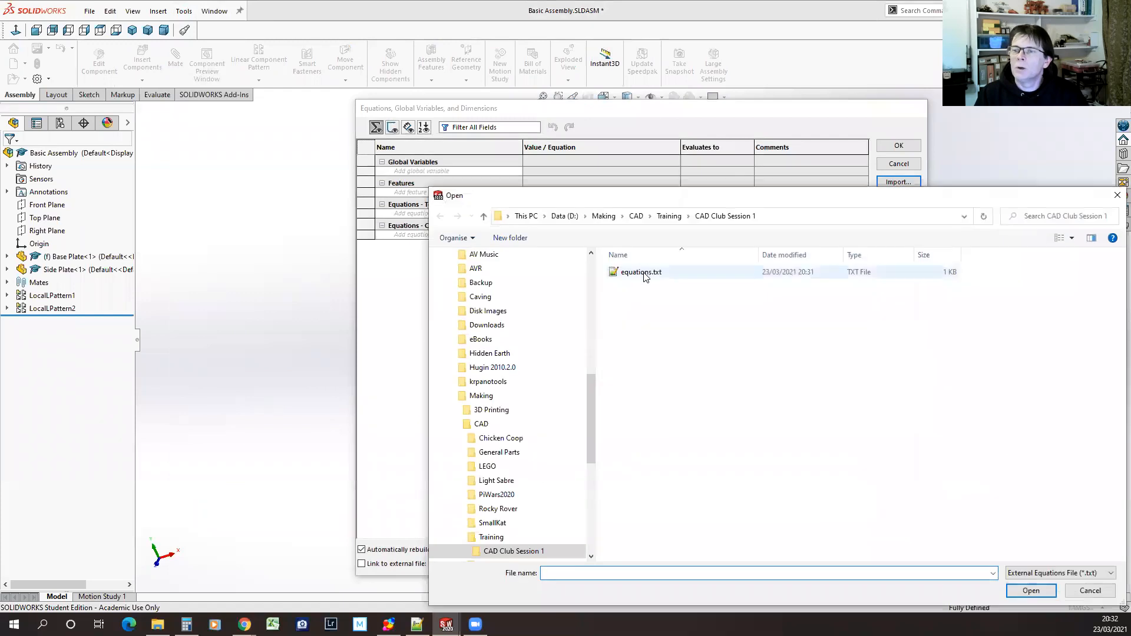
double_click(645, 274)
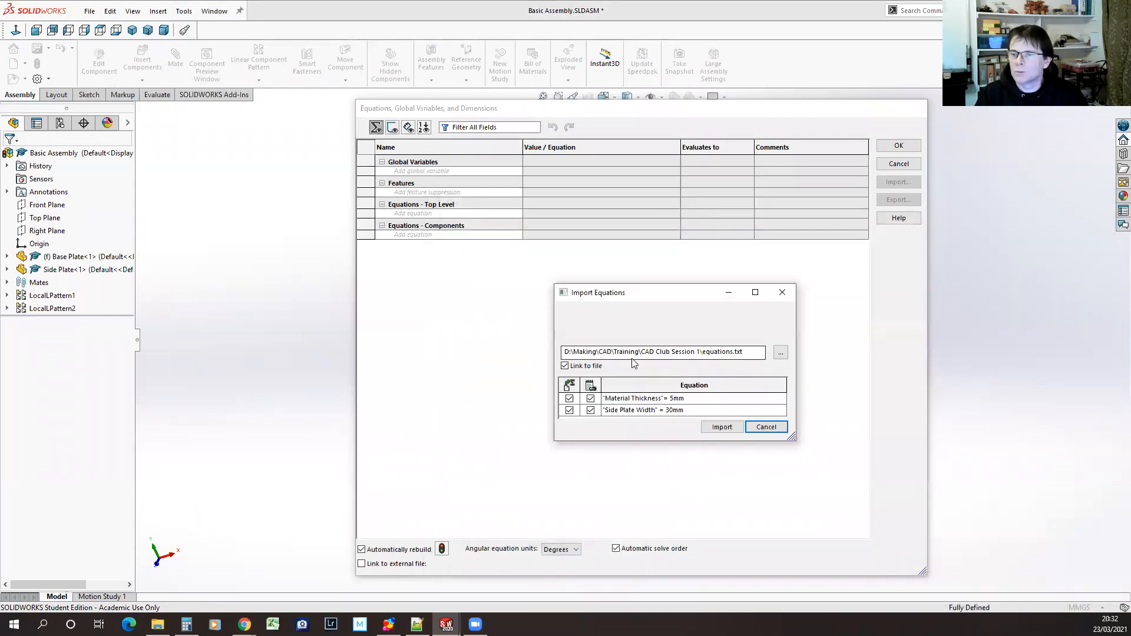
click(719, 427)
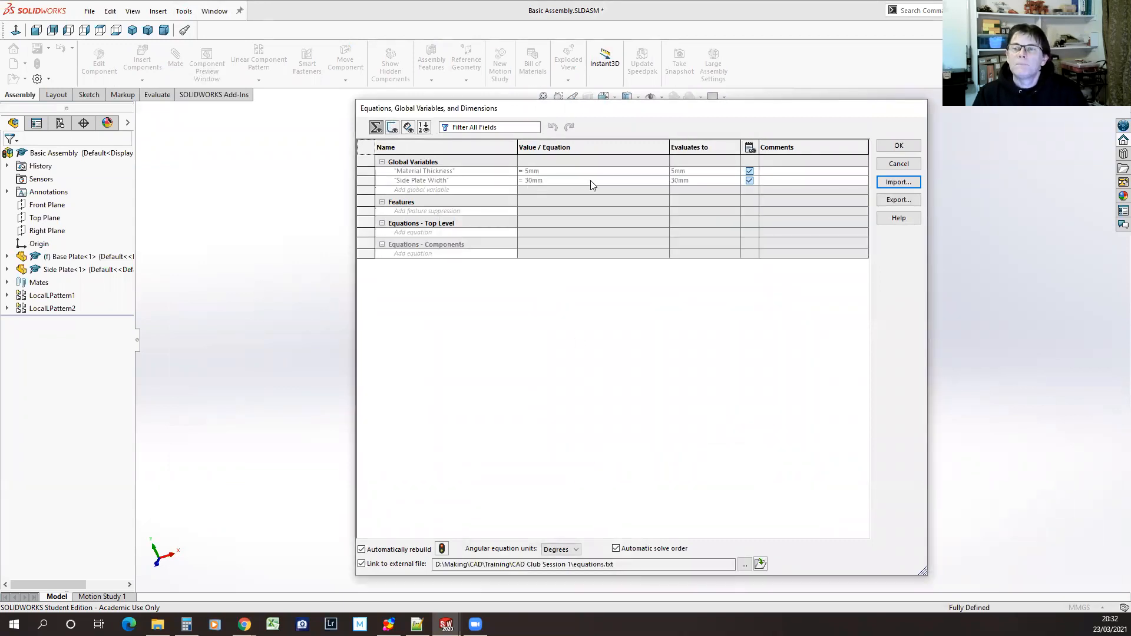
click(899, 145)
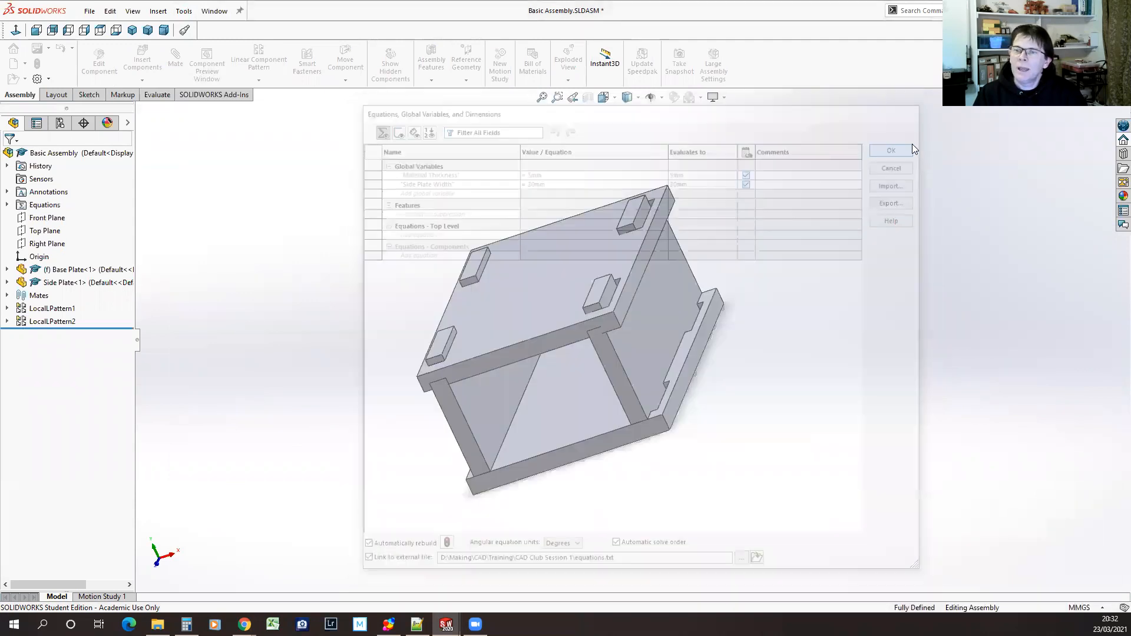
Set the Direction 1 spacing of LocalLPattern2 to the equation "Side Plate Width" + "Material Thickness" and accept the pattern
click(31, 323)
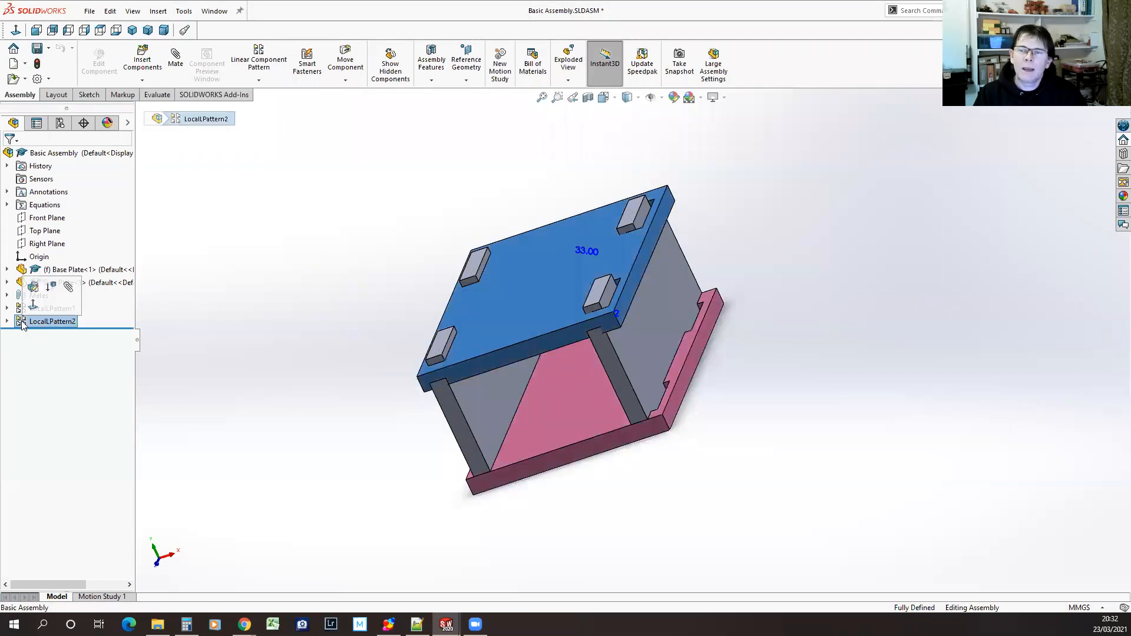
click(34, 288)
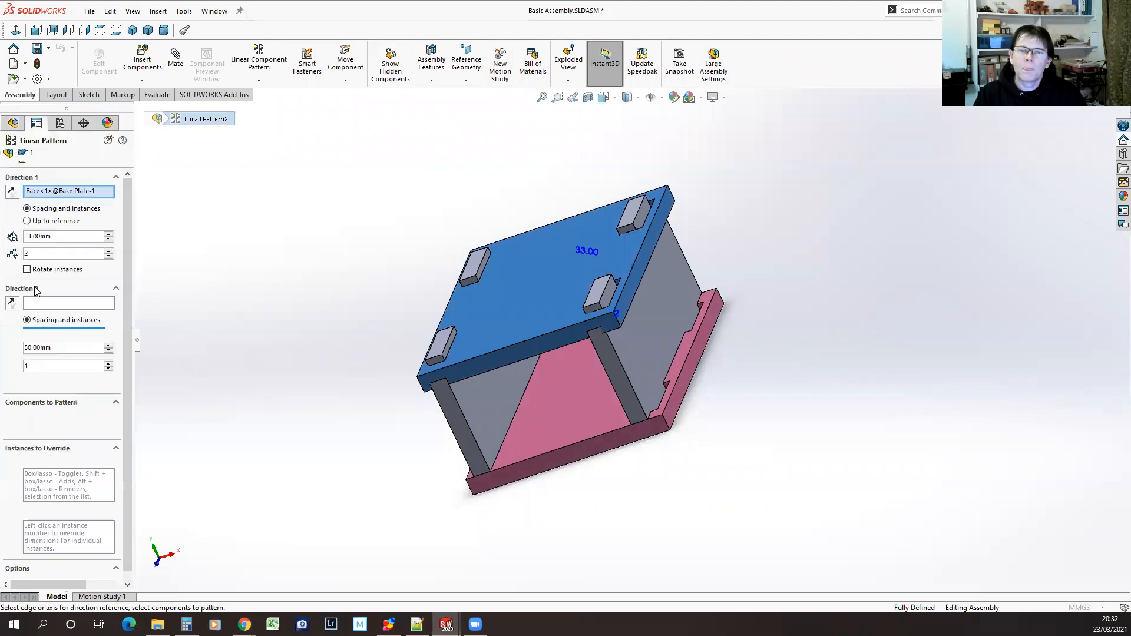
click(60, 235)
drag(70, 236, 23, 237)
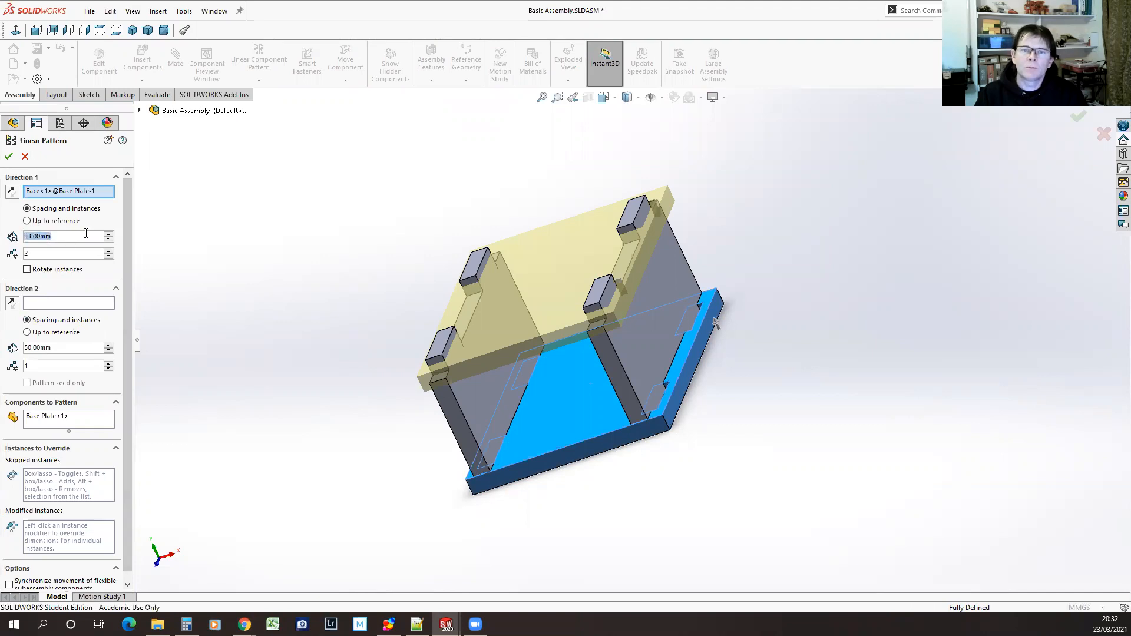
text(=)
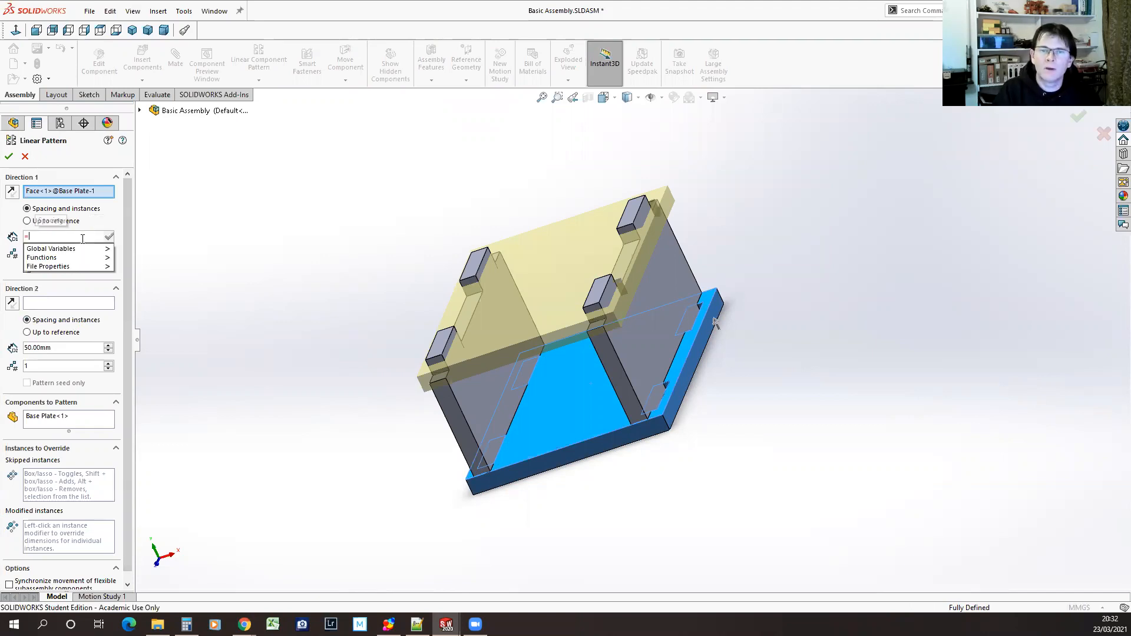
mouse_move(87, 250)
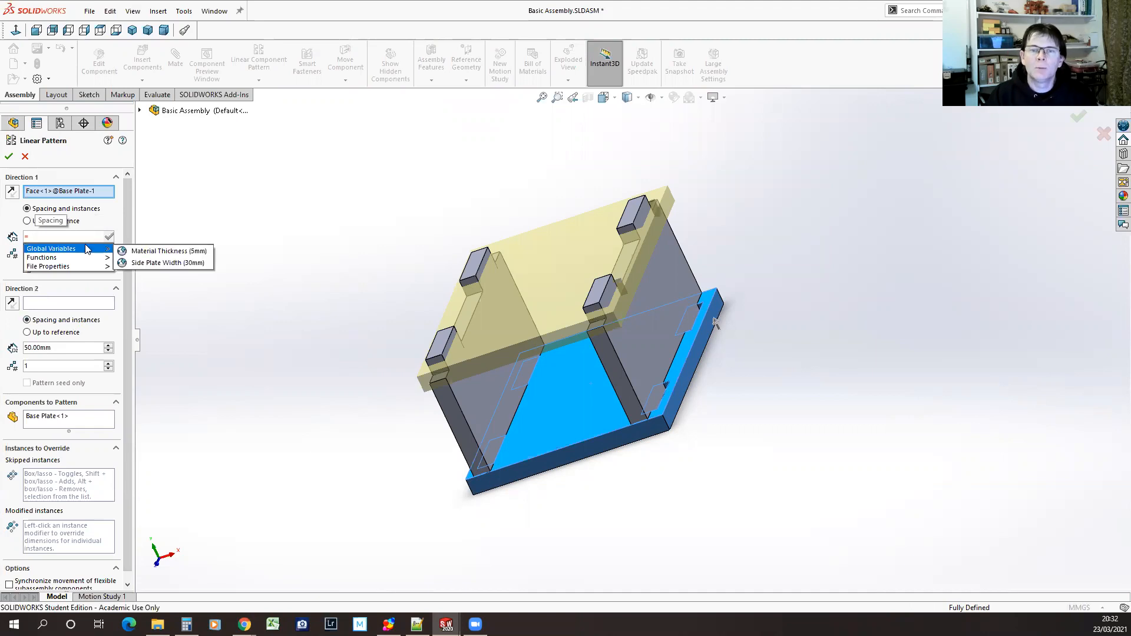
click(177, 263)
text(+)
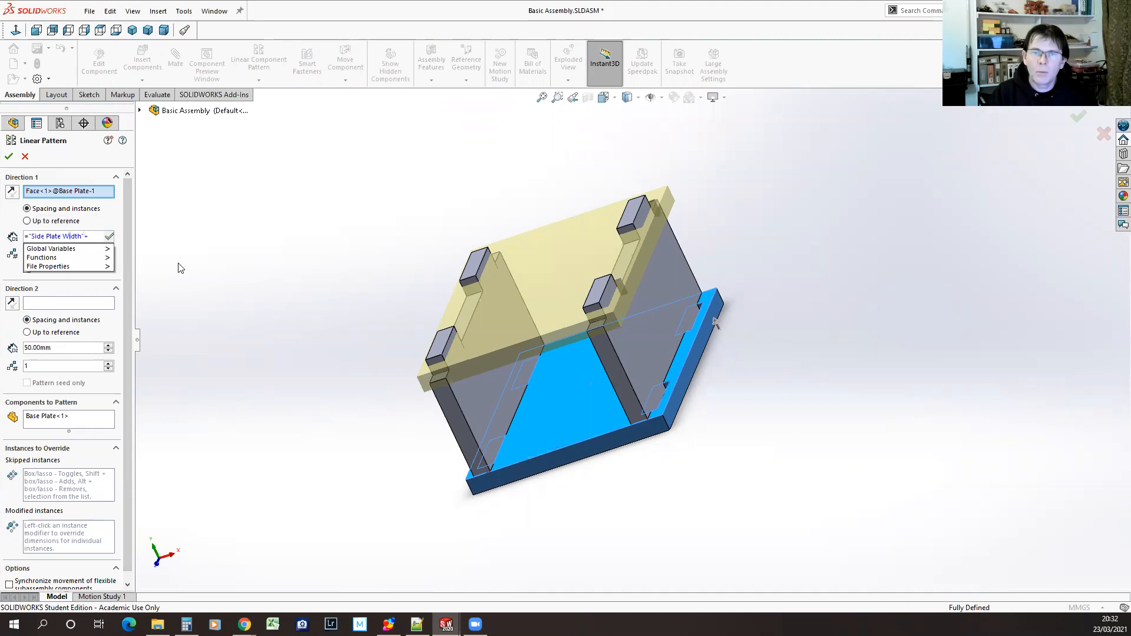
mouse_move(101, 250)
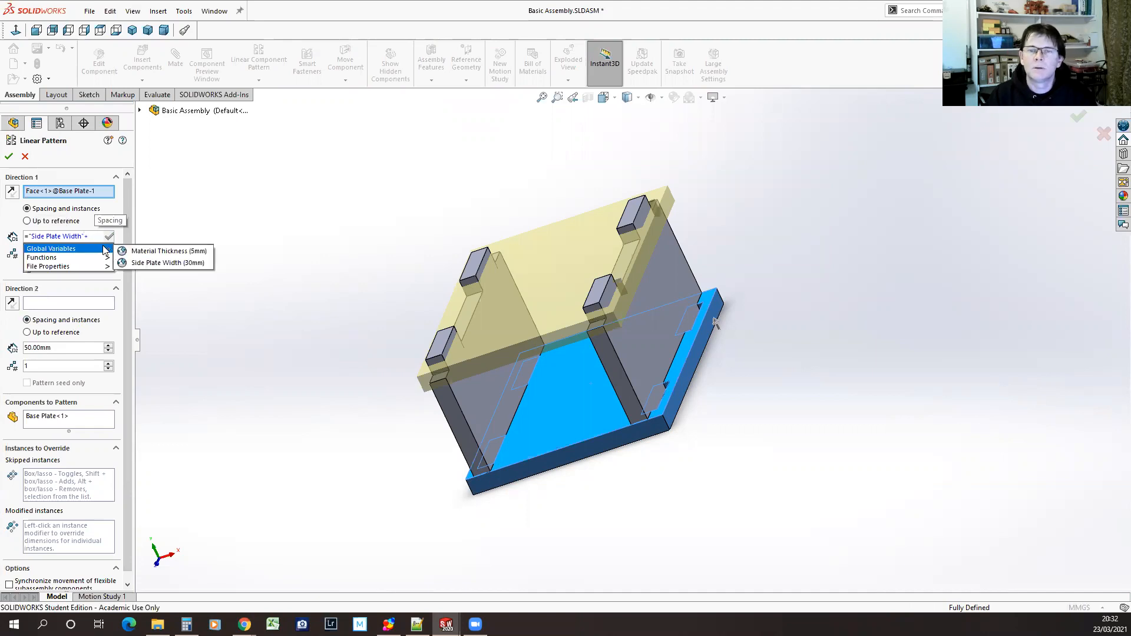
click(184, 252)
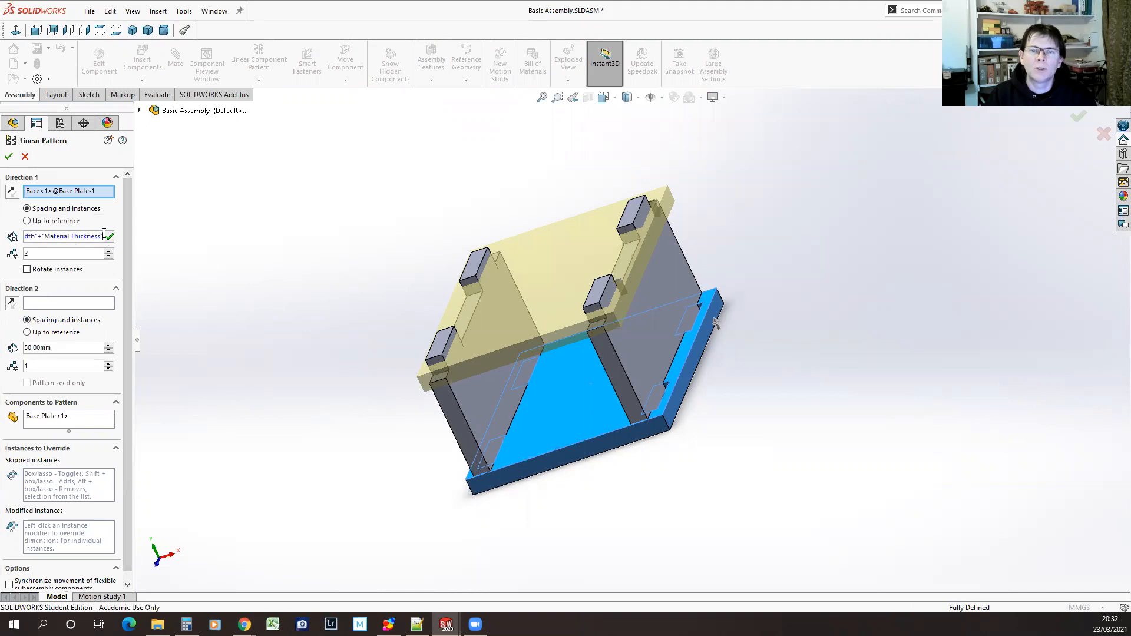
drag(102, 237, 24, 237)
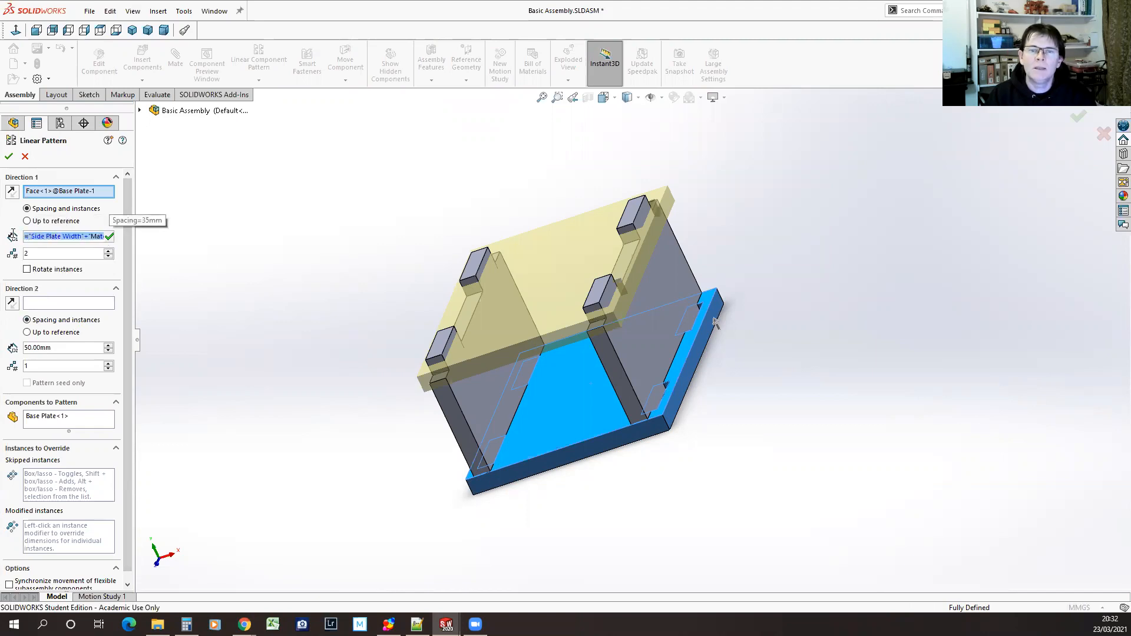
click(110, 237)
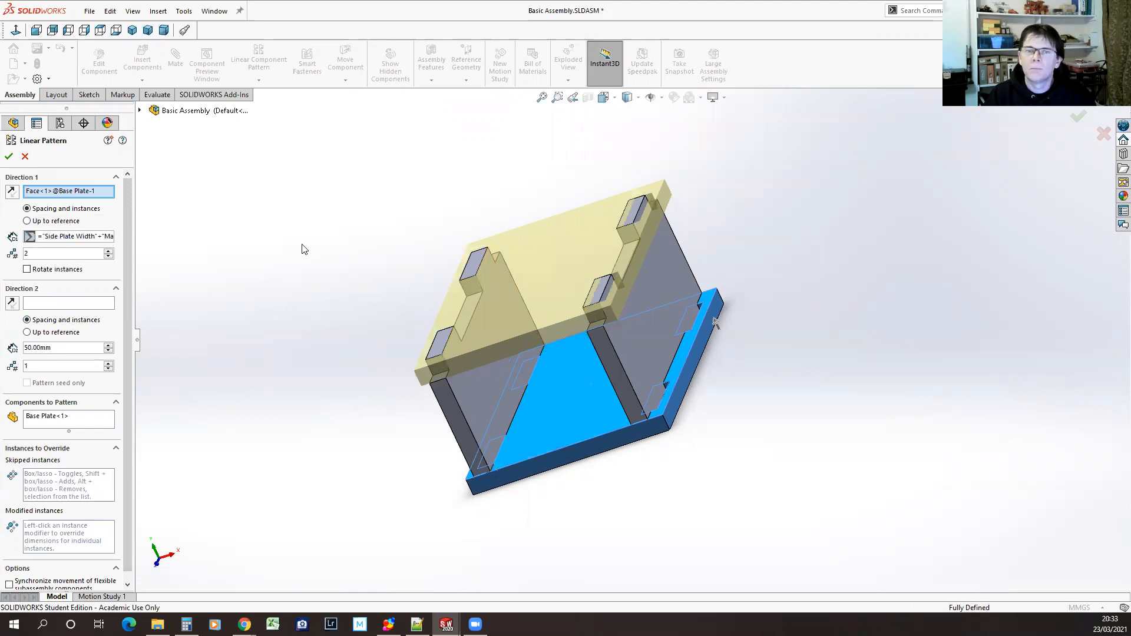
click(9, 156)
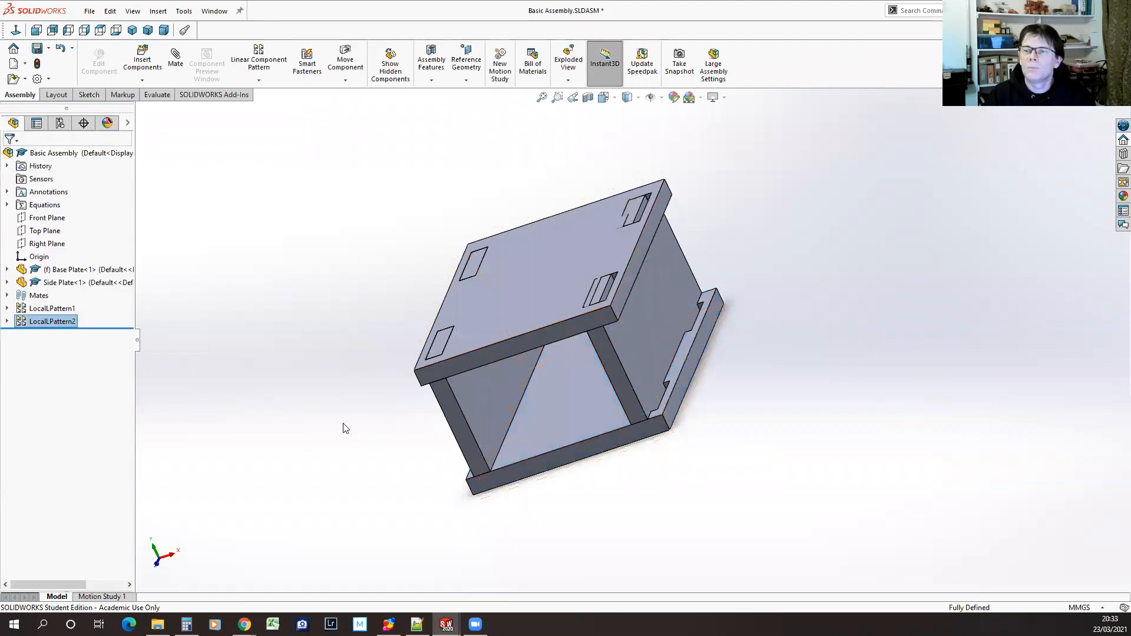
middle_drag(589, 517, 482, 468)
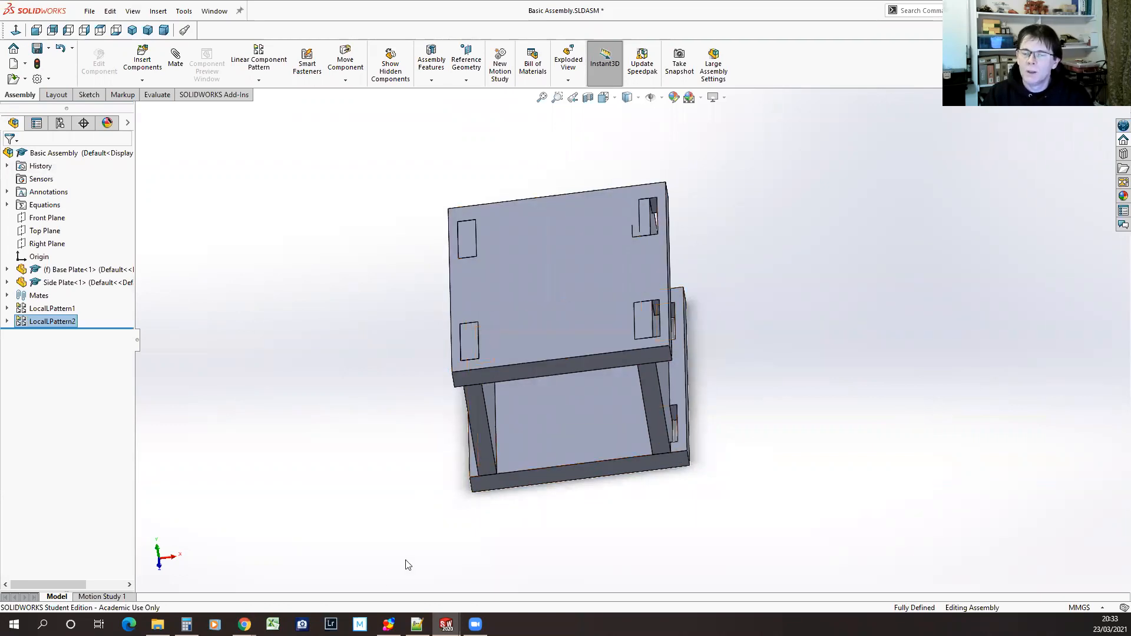
Switch to Notepad++, add the line "Box Inside Width" = 45mm at the end of equations.txt and save the file
click(417, 625)
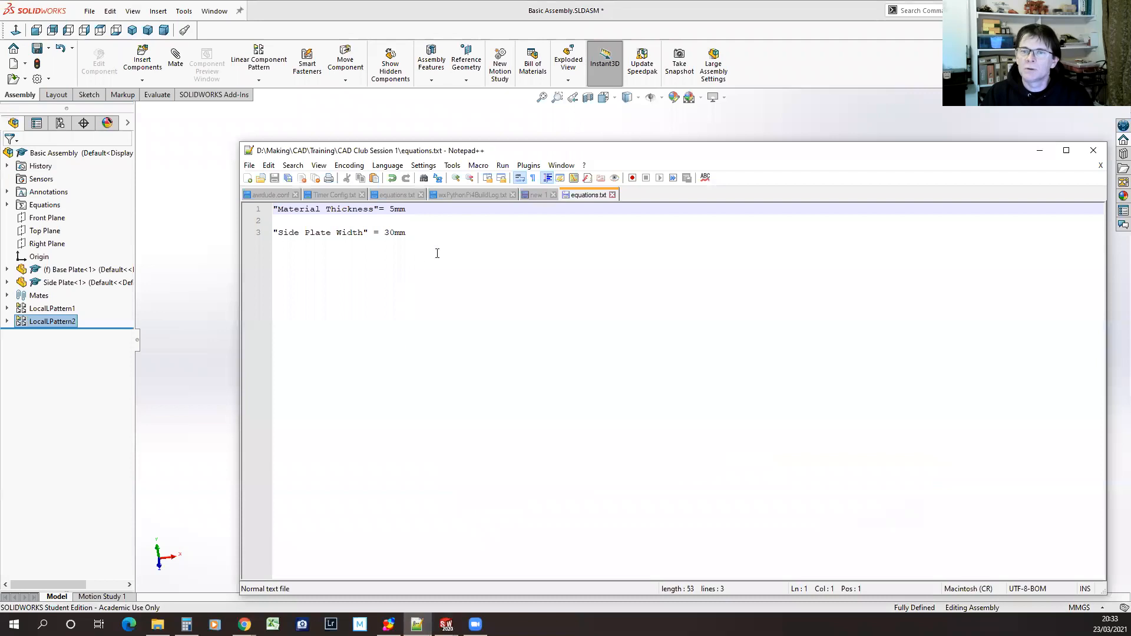
click(549, 240)
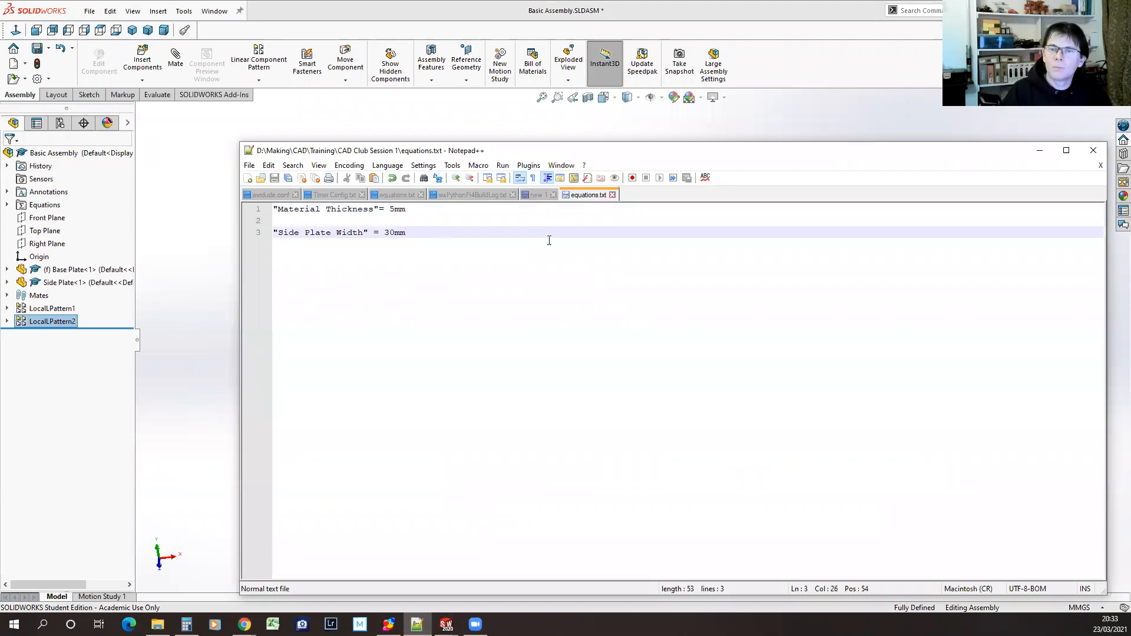
key(Return)
key(Return)
text(")
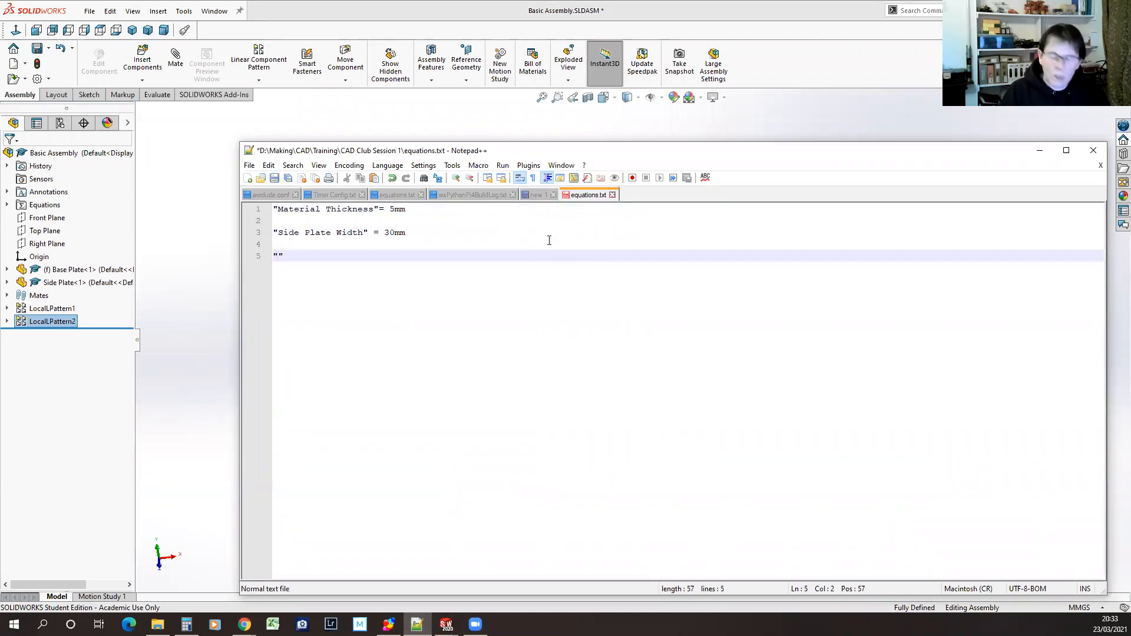
text(Box Wdit)
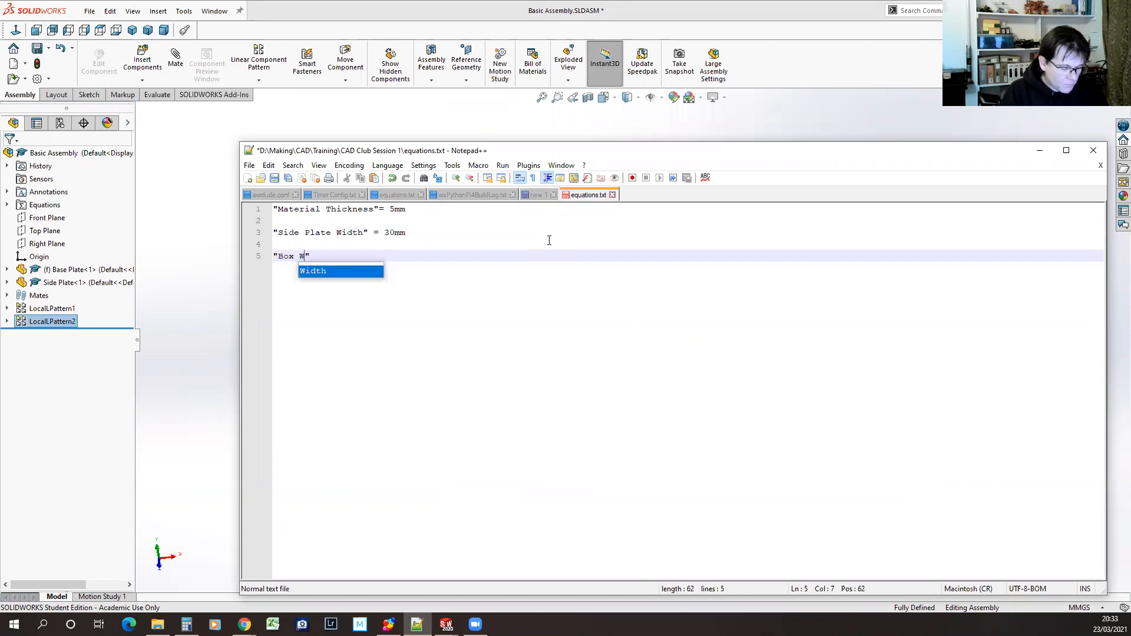
key(BackSpace)
key(BackSpace)
key(BackSpace)
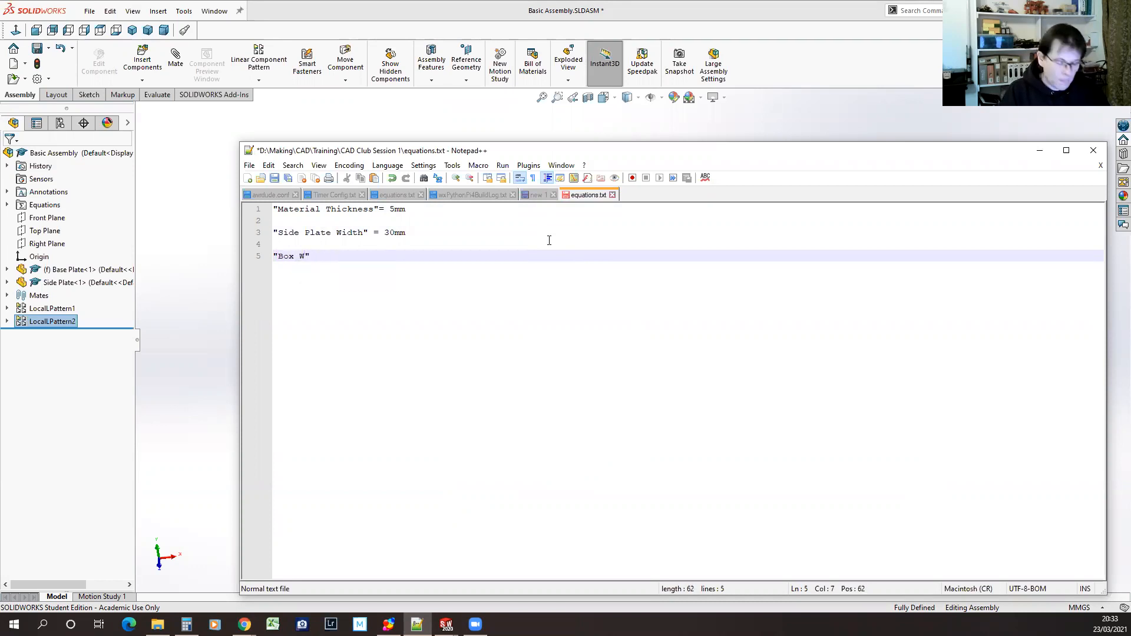
text(idth)
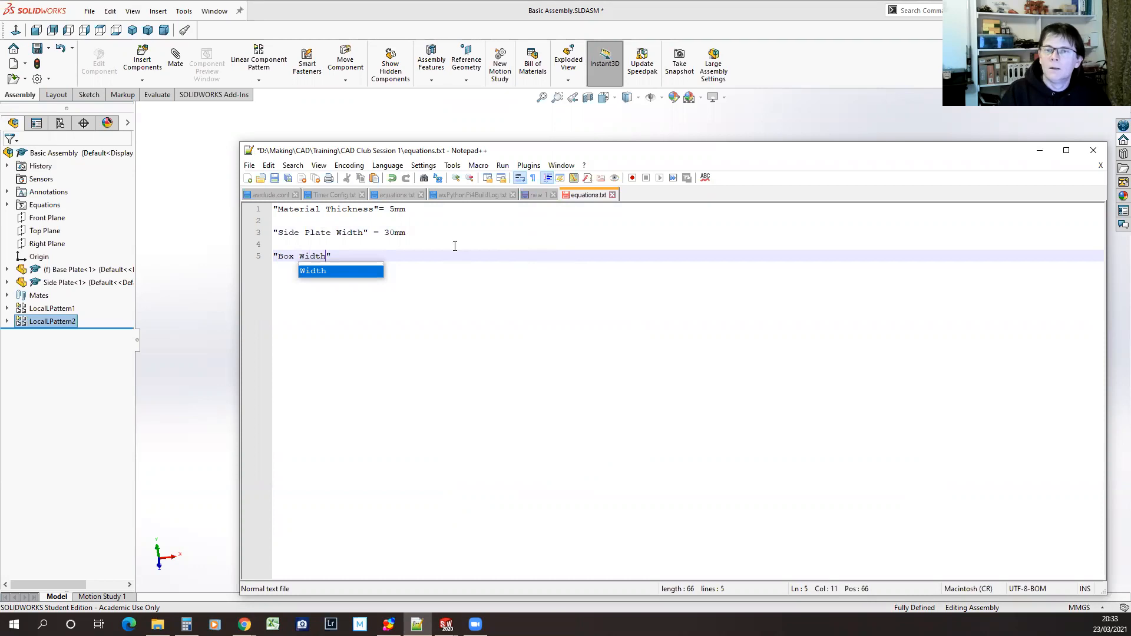
click(301, 258)
text(Inside )
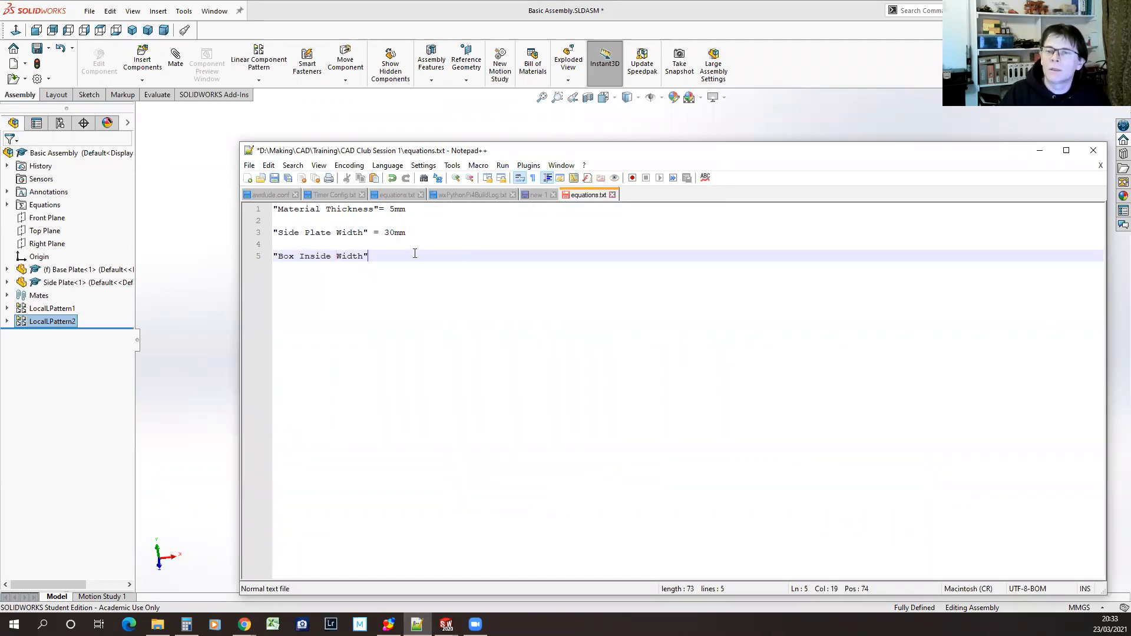
text(5mm)
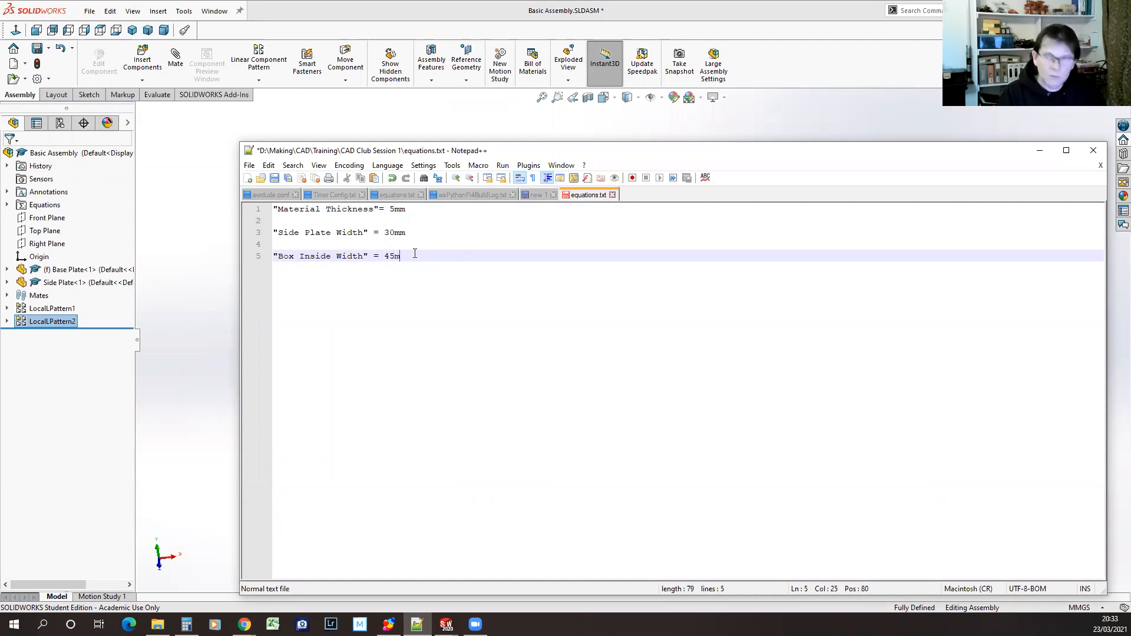
click(275, 178)
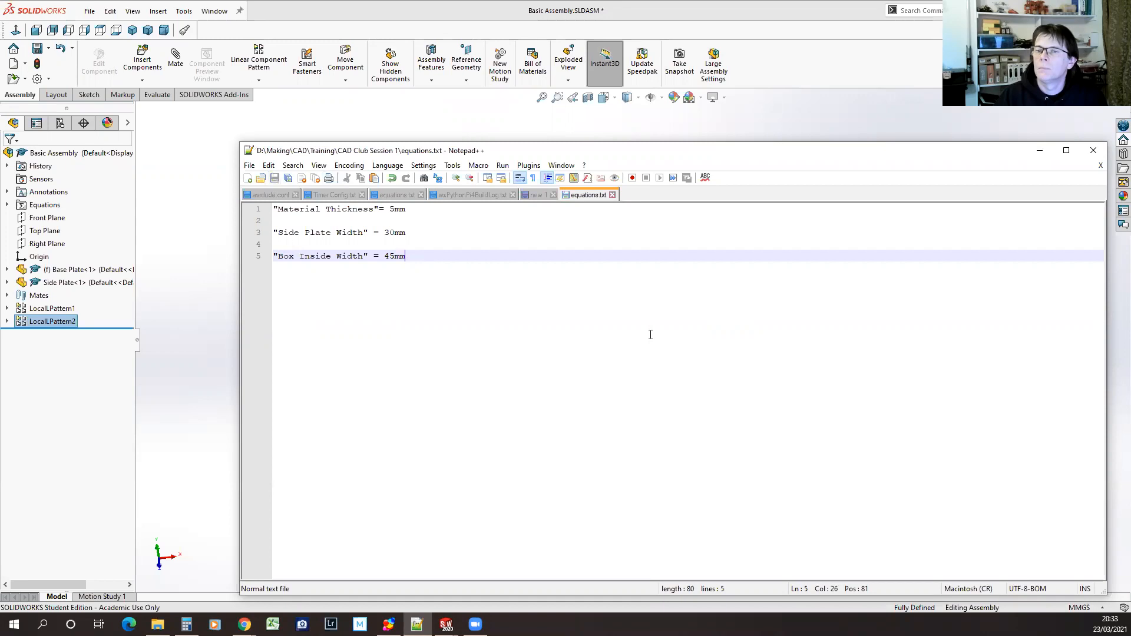
Switch to SOLIDWORKS, bring up Base Plate.SLDPRT and open its equations and global variables
click(389, 120)
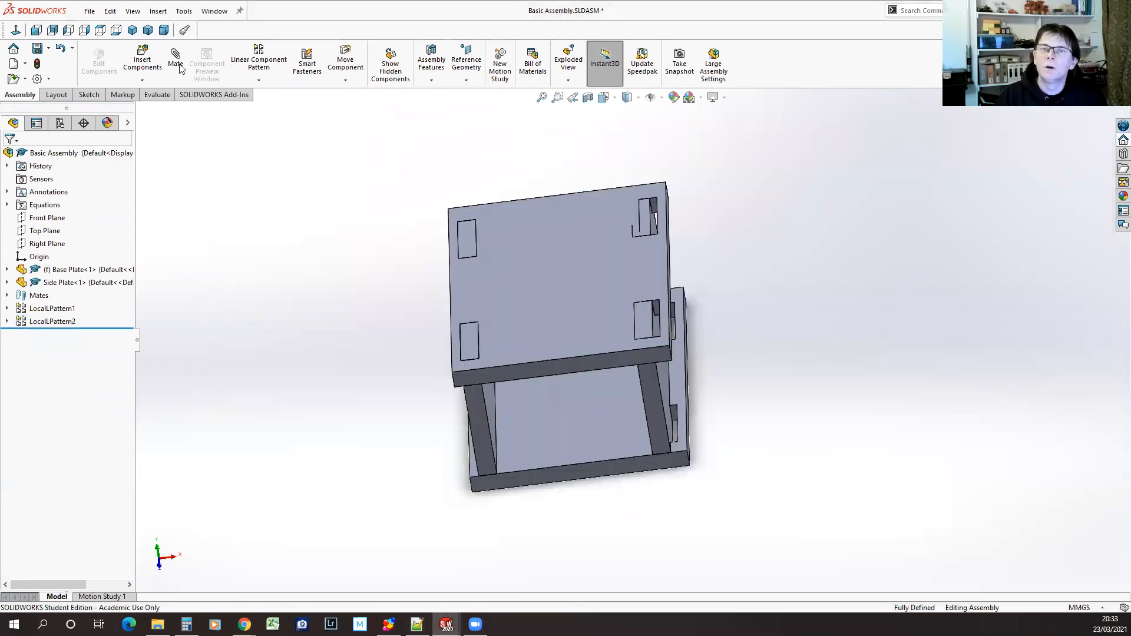
click(214, 11)
click(239, 171)
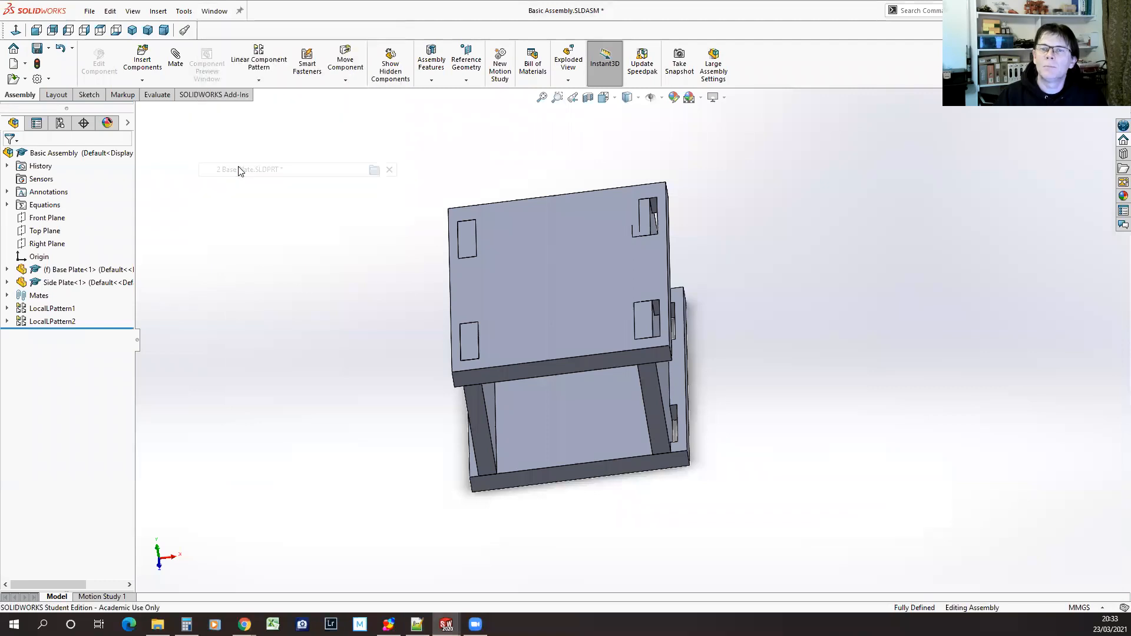
click(182, 11)
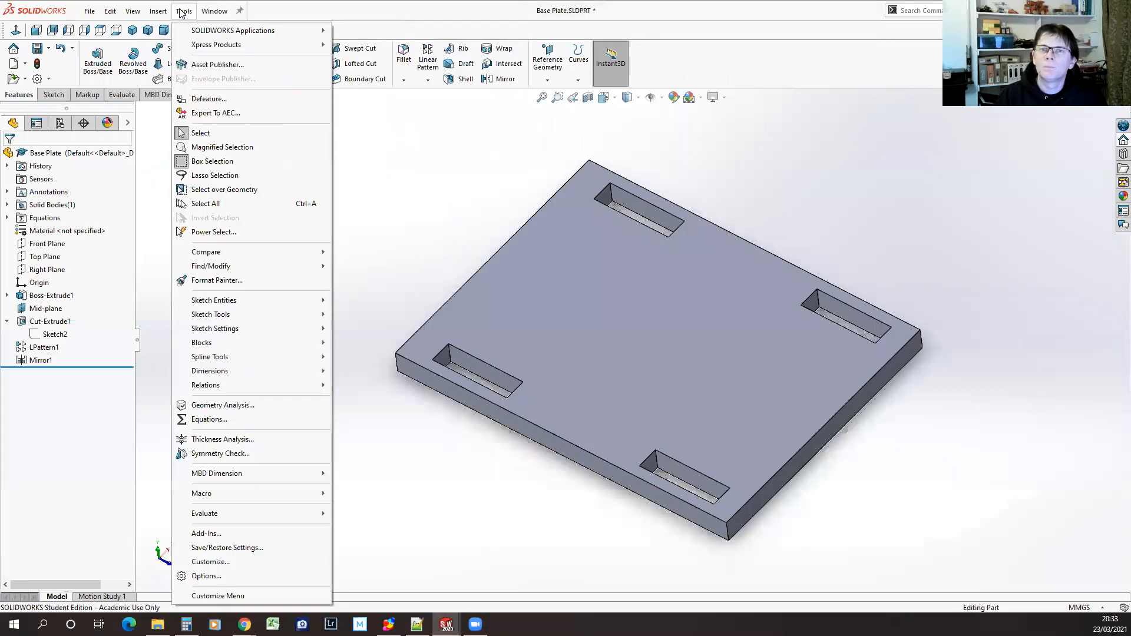
click(209, 419)
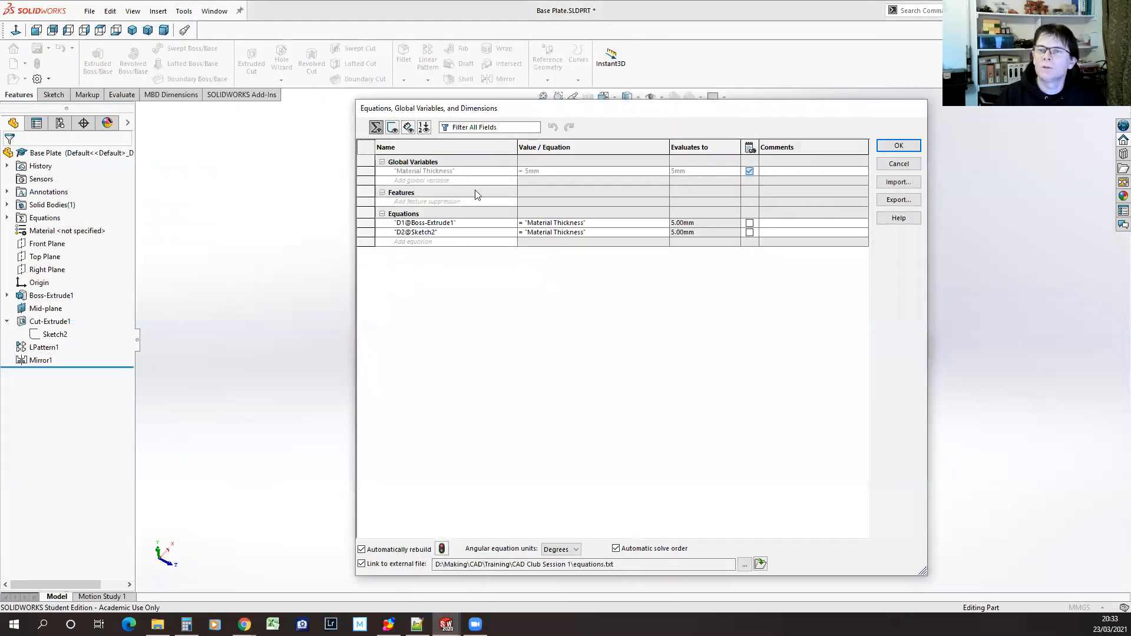
click(898, 182)
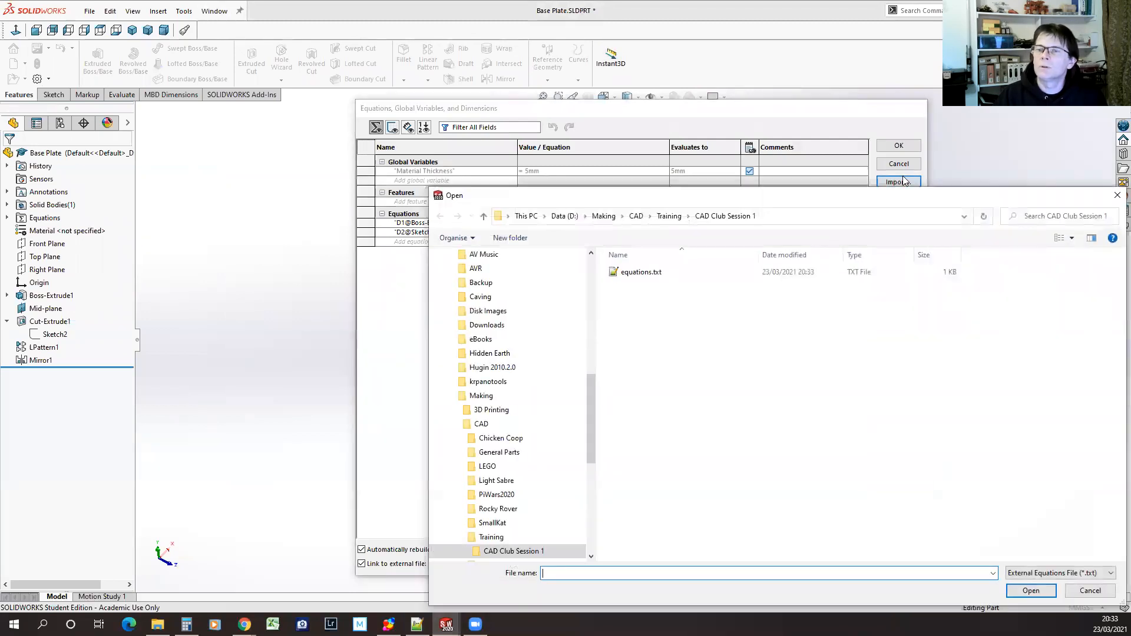
click(642, 276)
double_click(642, 276)
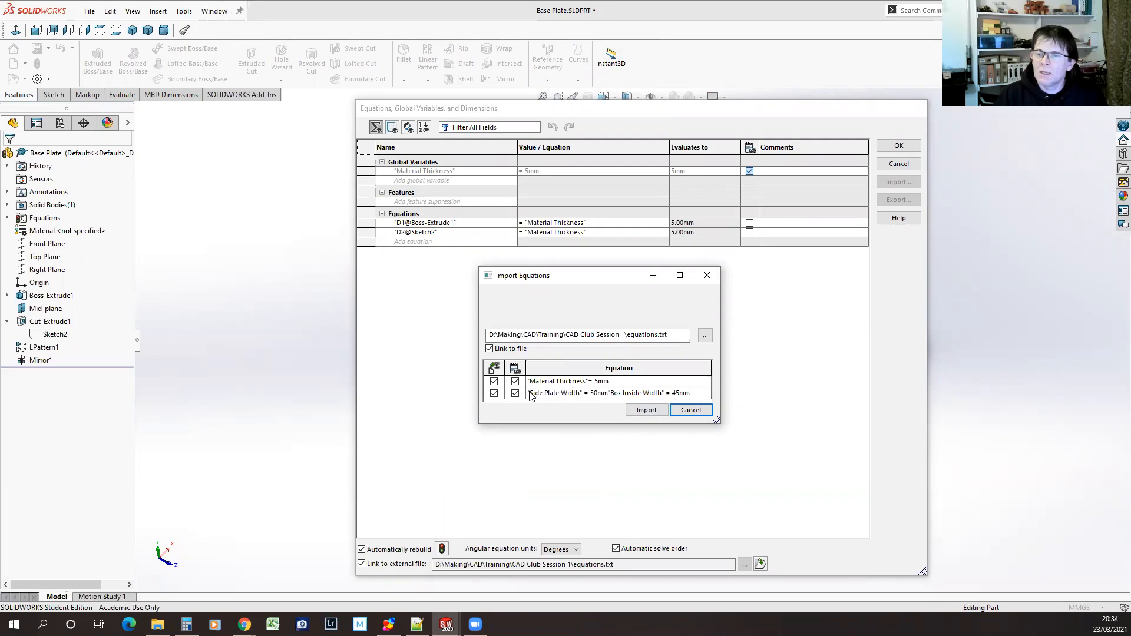
click(552, 394)
click(583, 394)
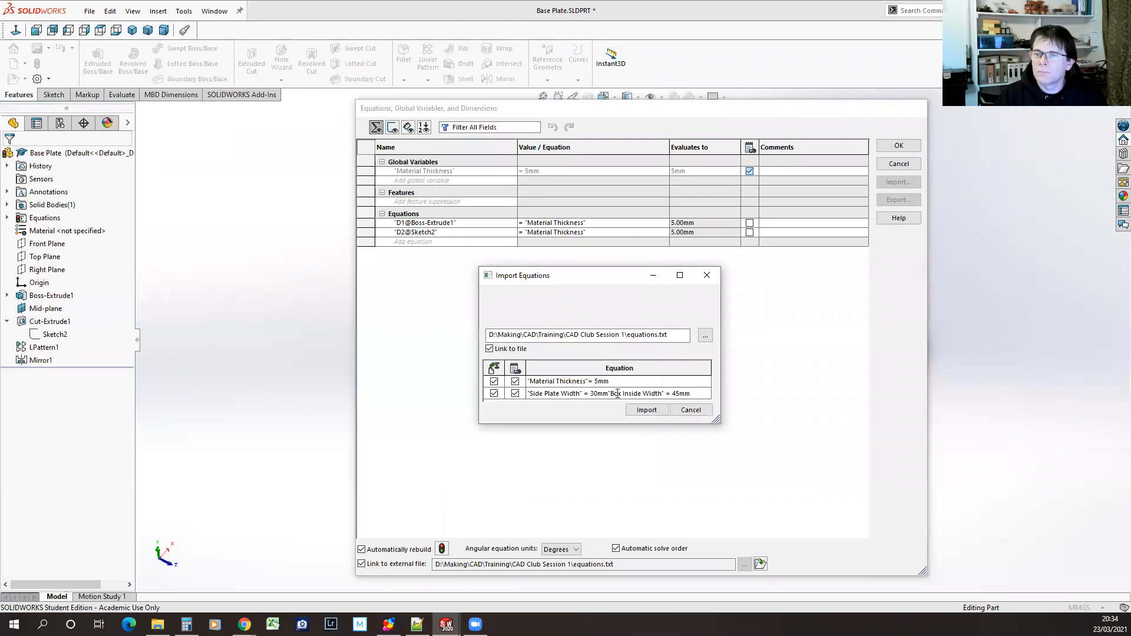
drag(610, 393, 690, 394)
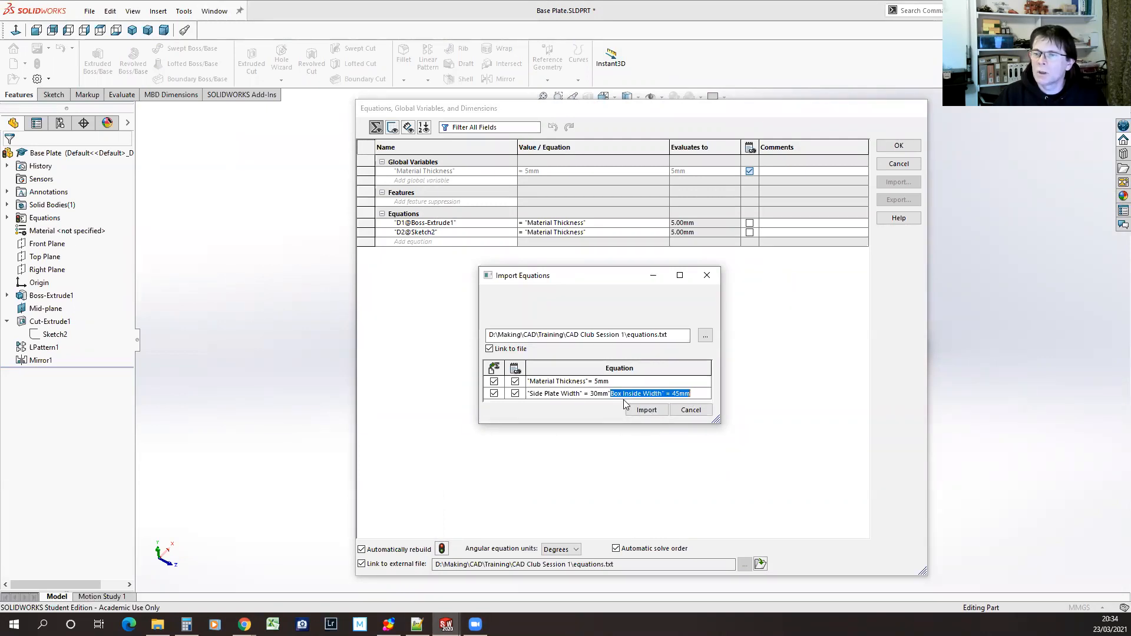
click(612, 393)
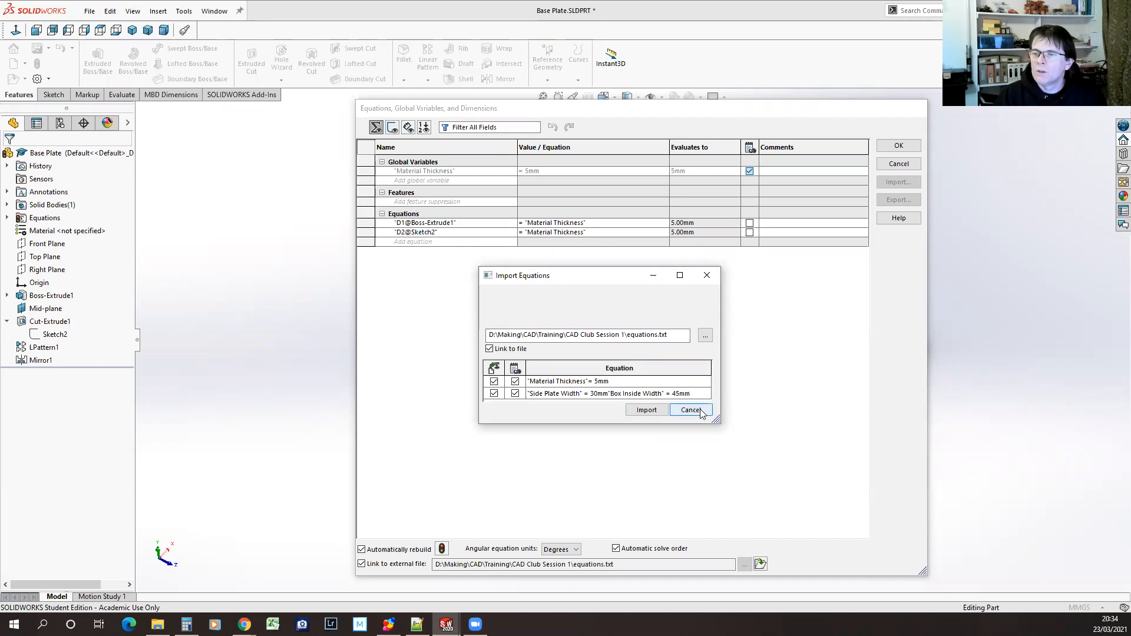
click(691, 410)
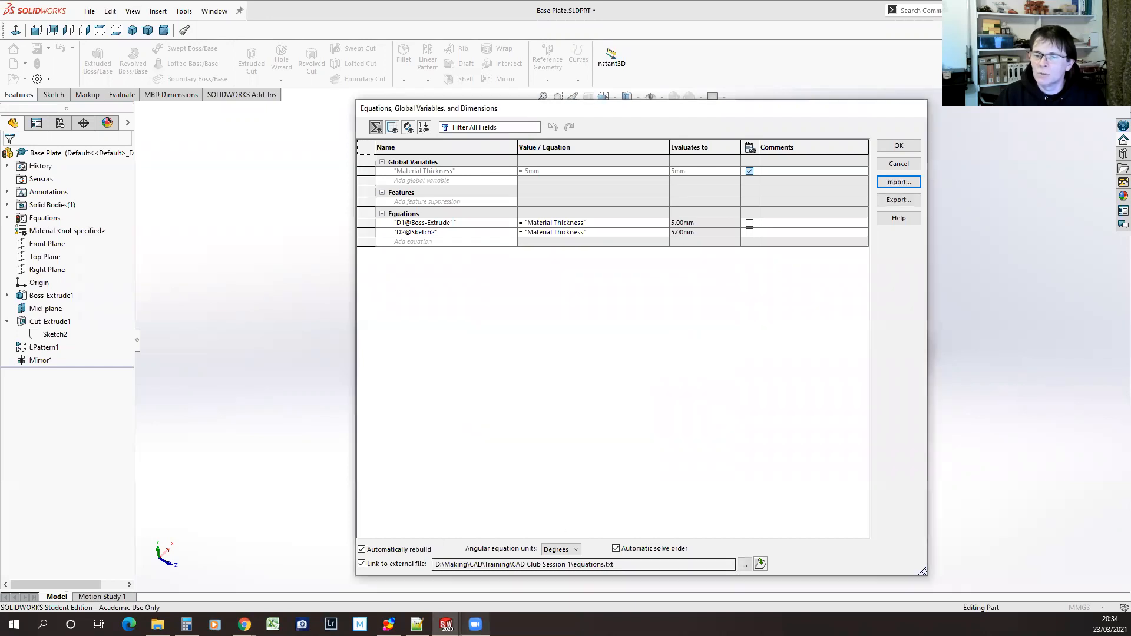
Switch to Notepad++ and show the end-of-line symbols in equations.txt to inspect how each line ends
click(417, 624)
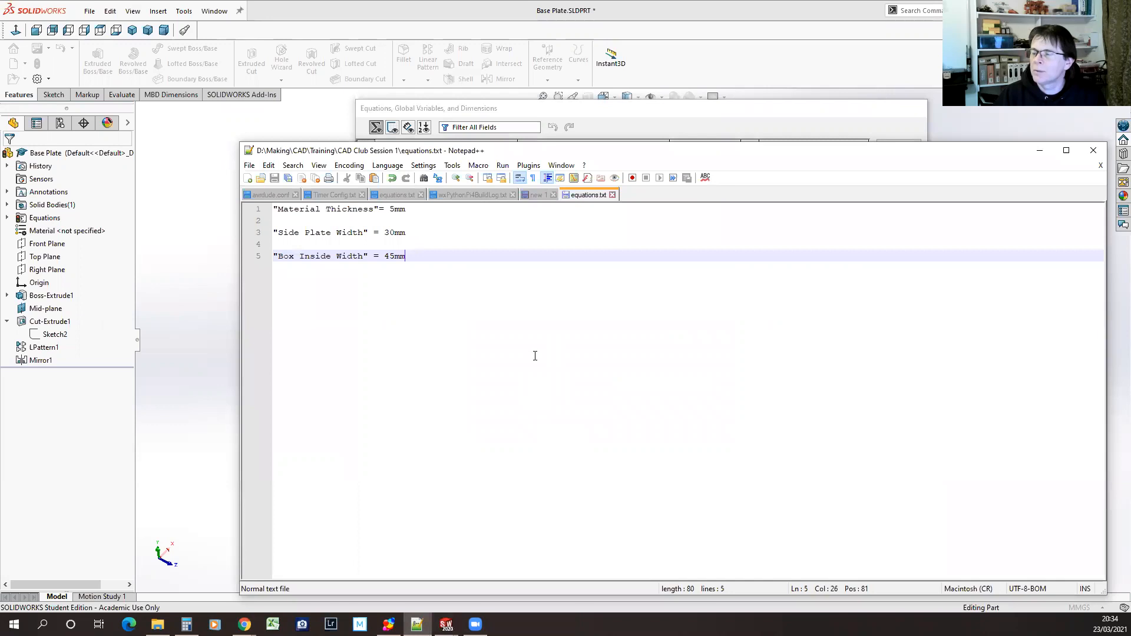
click(269, 166)
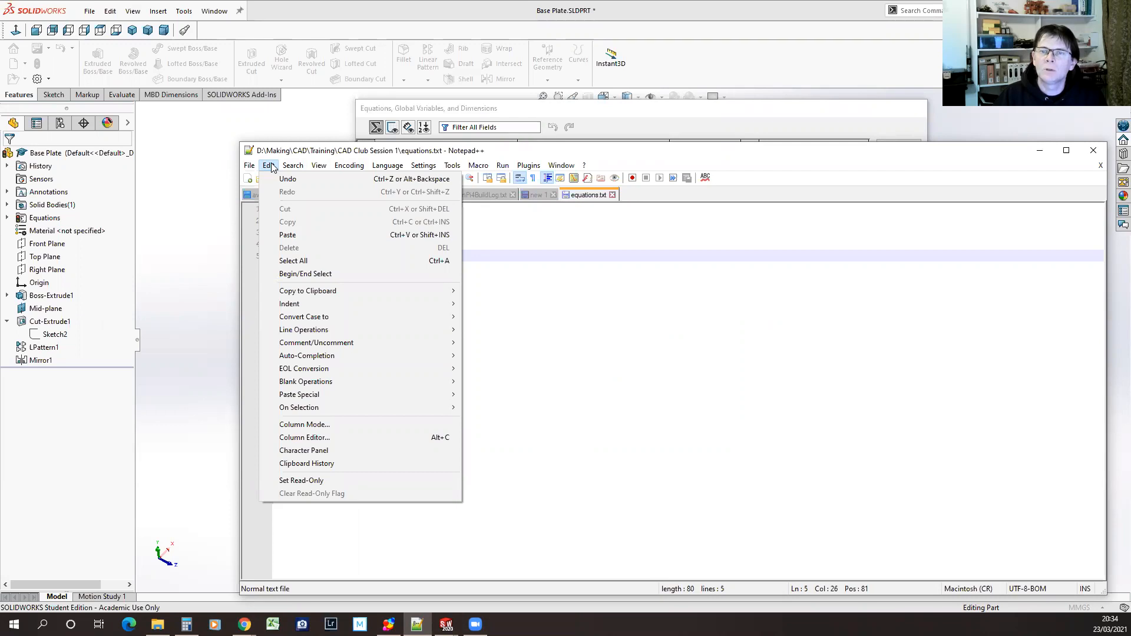
mouse_move(320, 167)
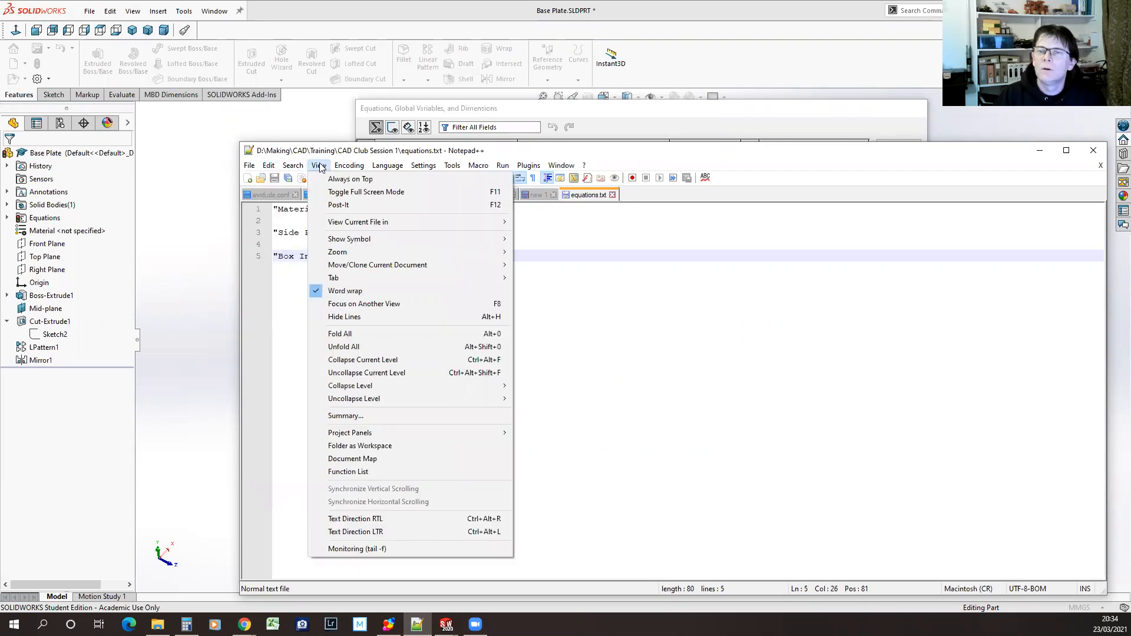
mouse_move(399, 238)
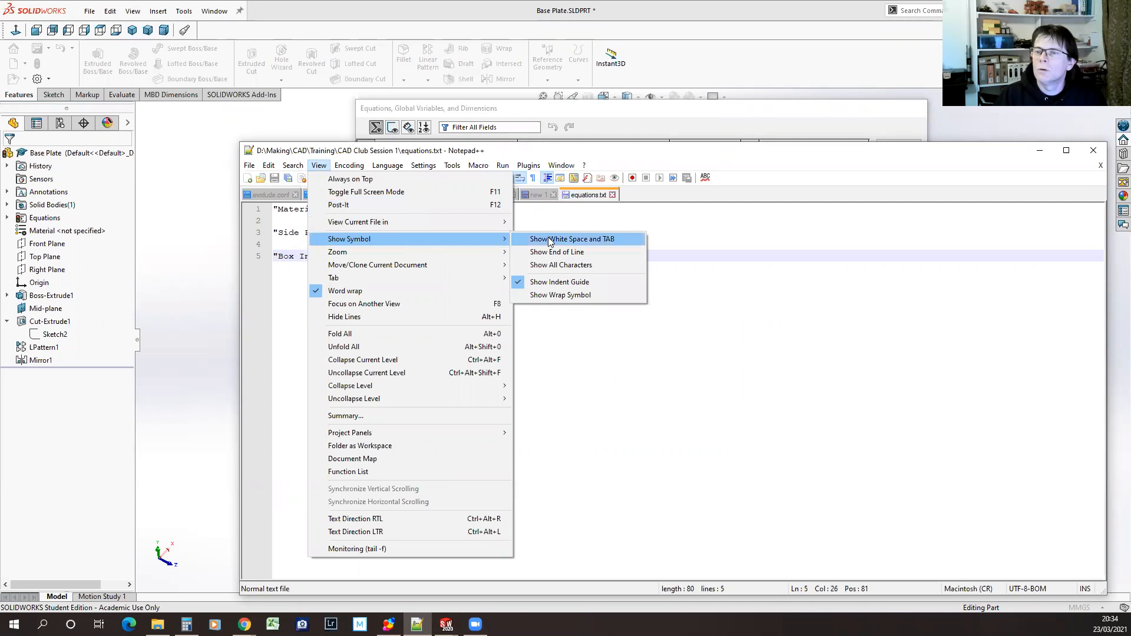
click(582, 254)
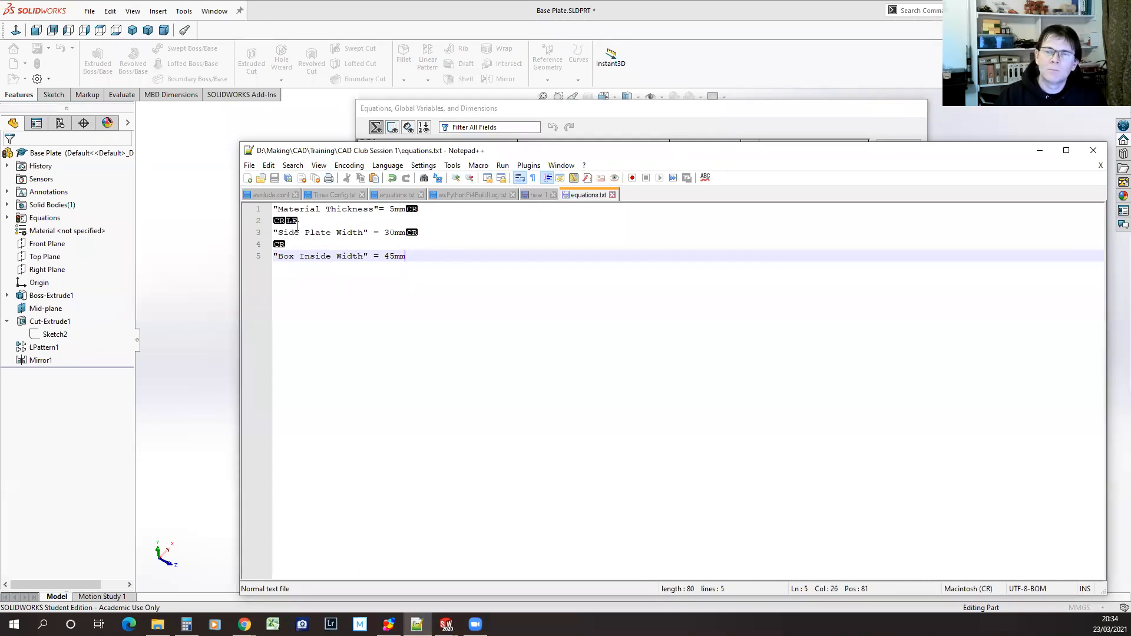
click(406, 209)
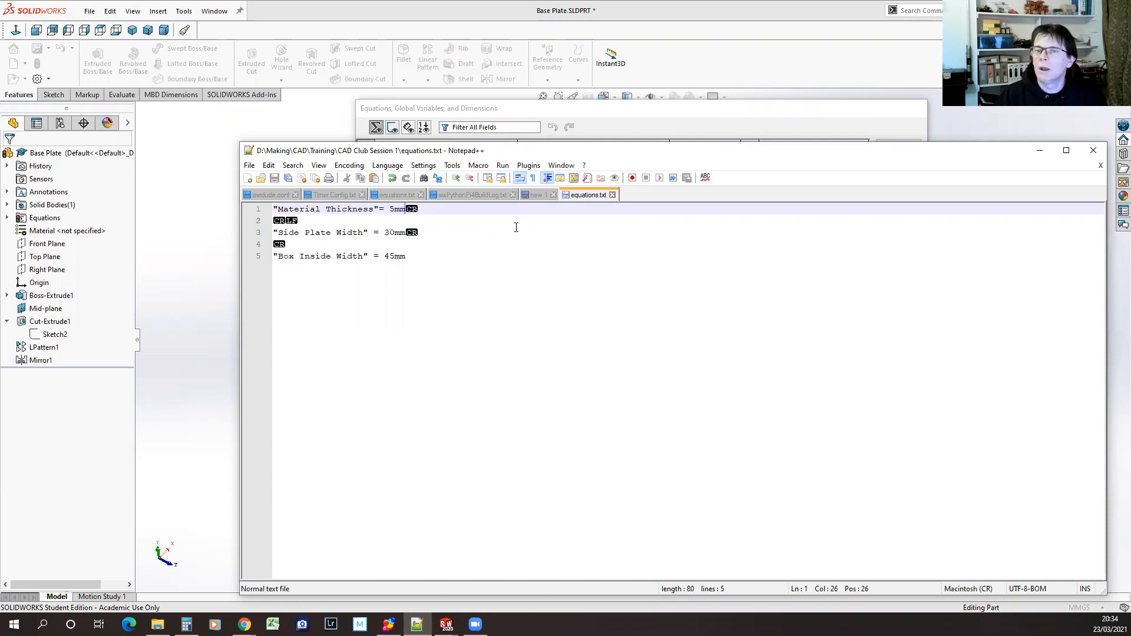
click(275, 221)
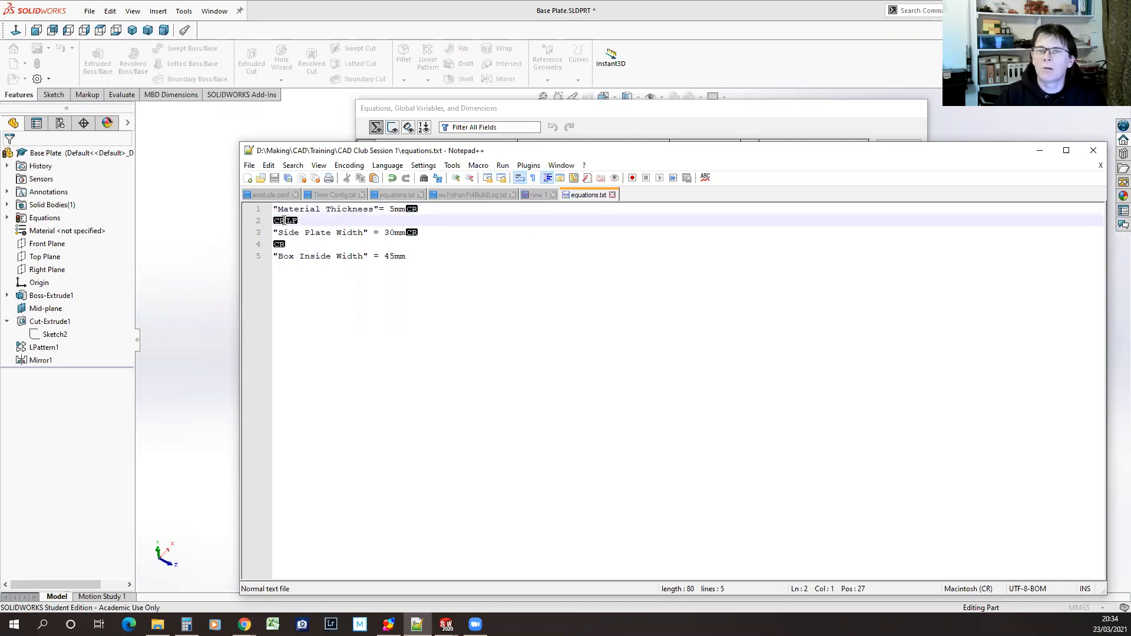
drag(302, 221, 307, 231)
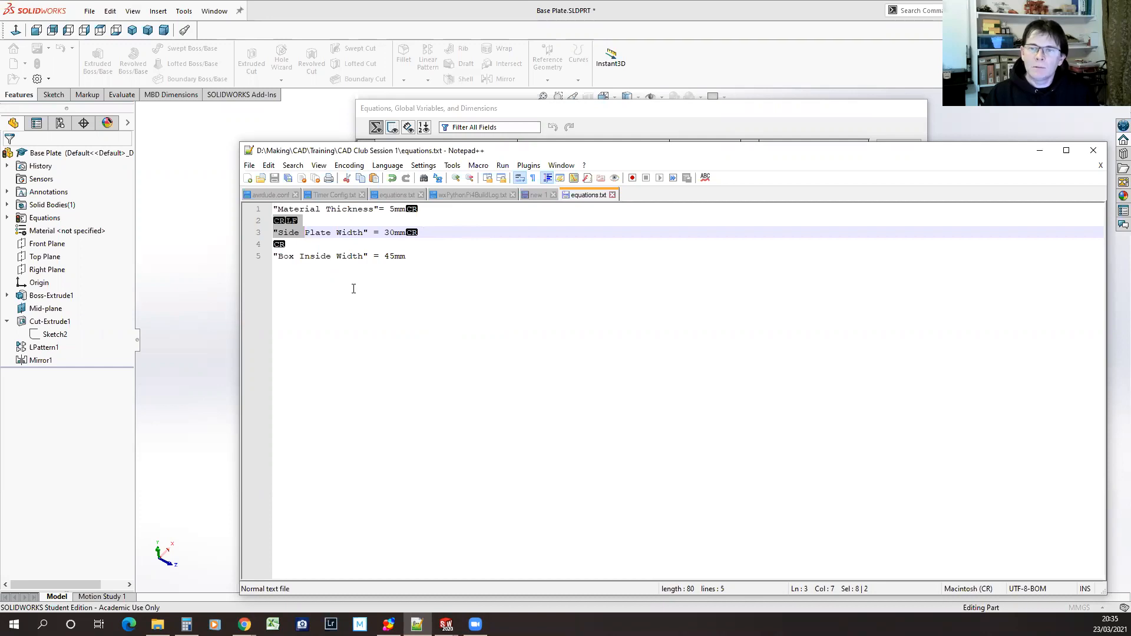
Convert the line endings of equations.txt in the CAD Club Session 1 folder to Unix (LF) and save the file
click(343, 167)
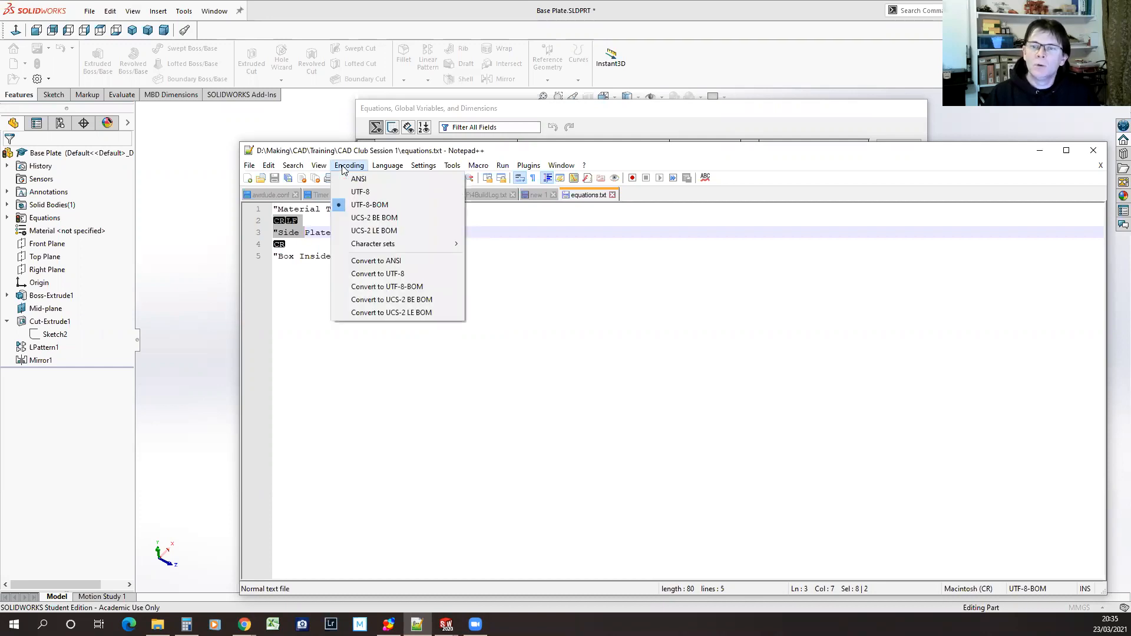
mouse_move(270, 168)
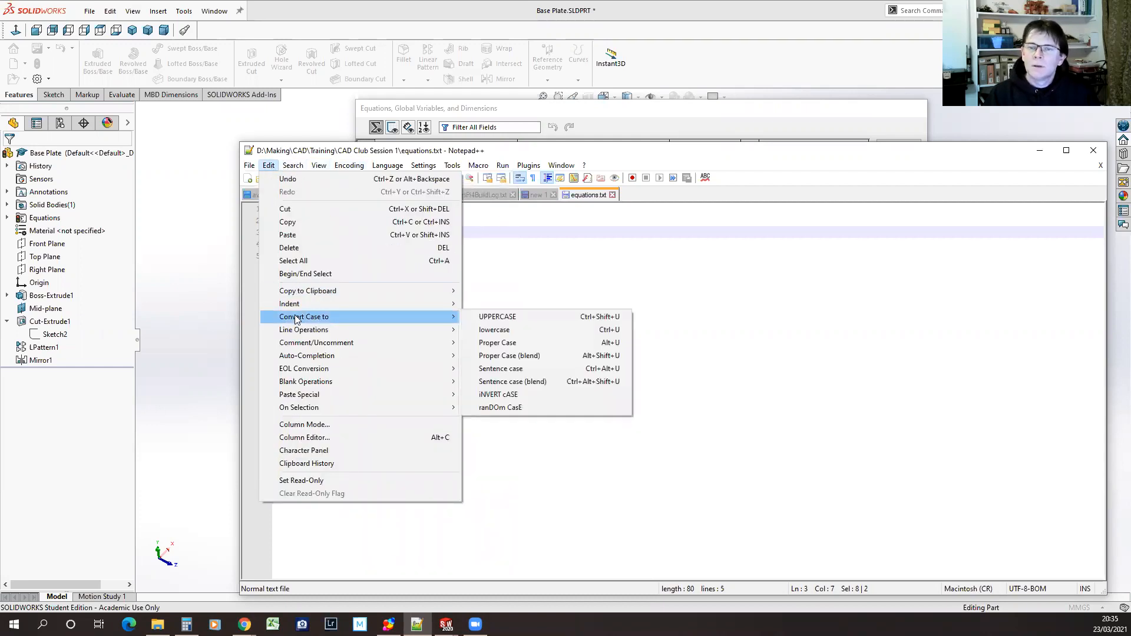
mouse_move(298, 307)
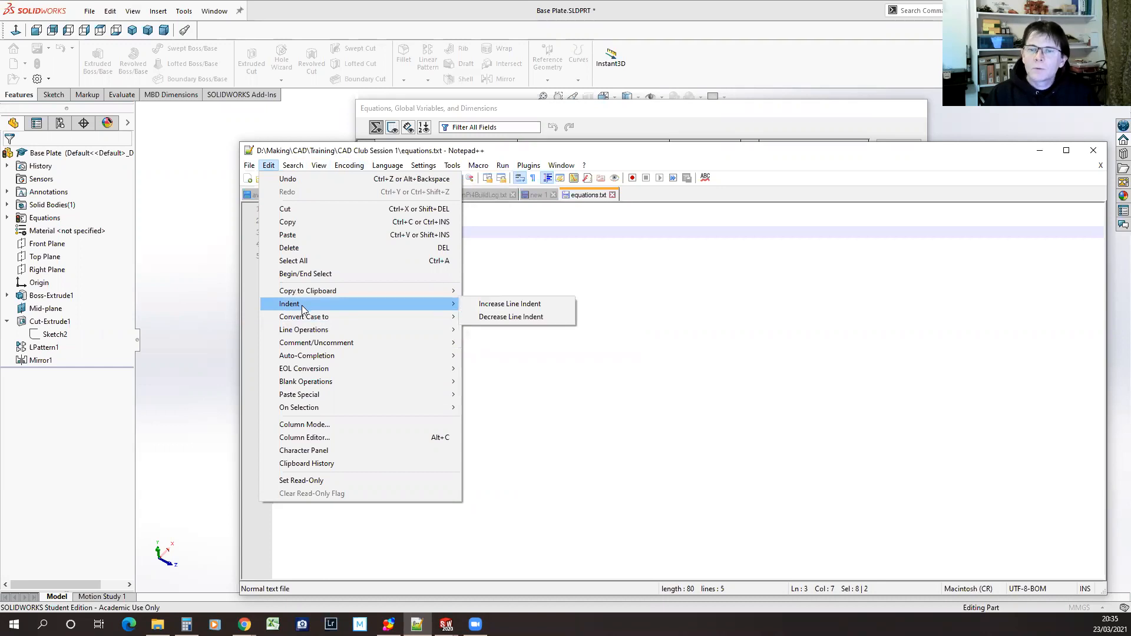
mouse_move(306, 331)
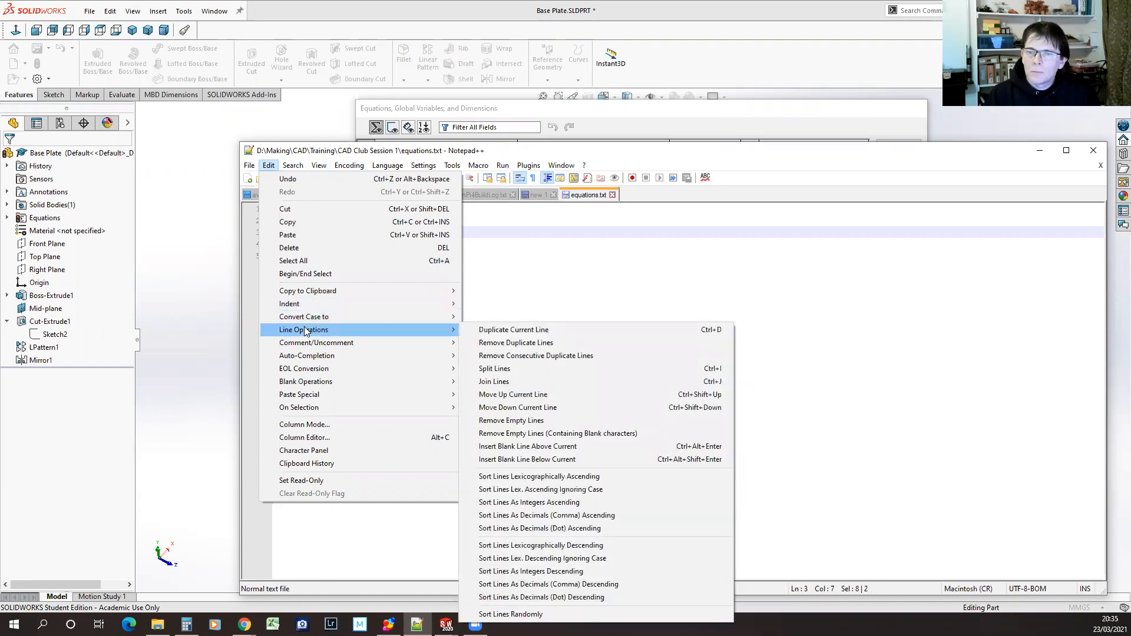
mouse_move(310, 372)
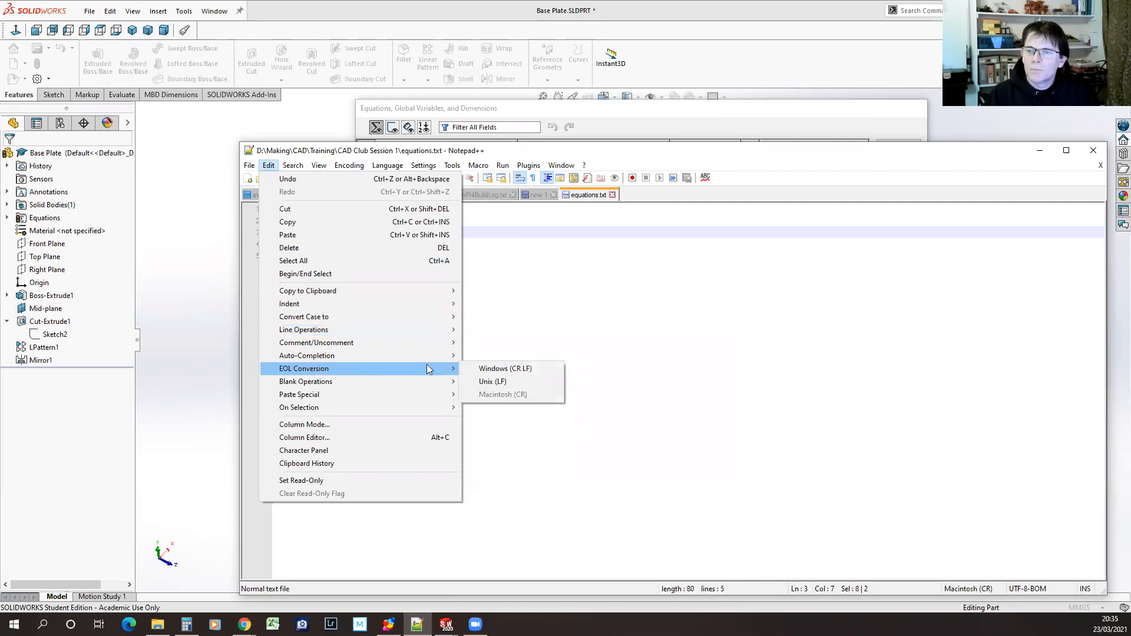
click(489, 382)
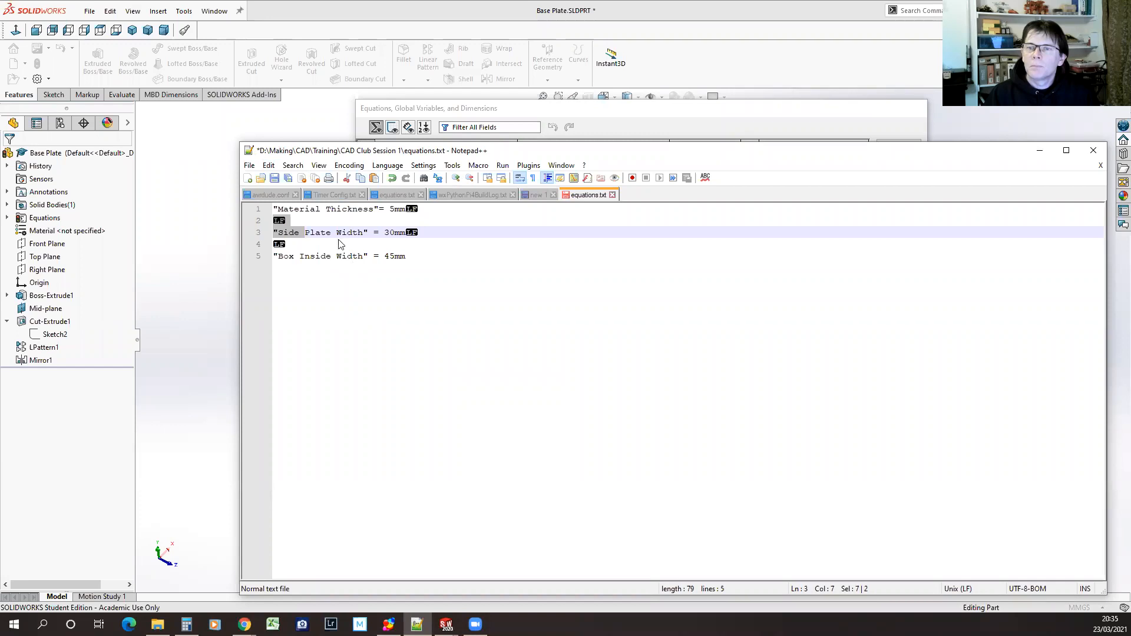
click(387, 195)
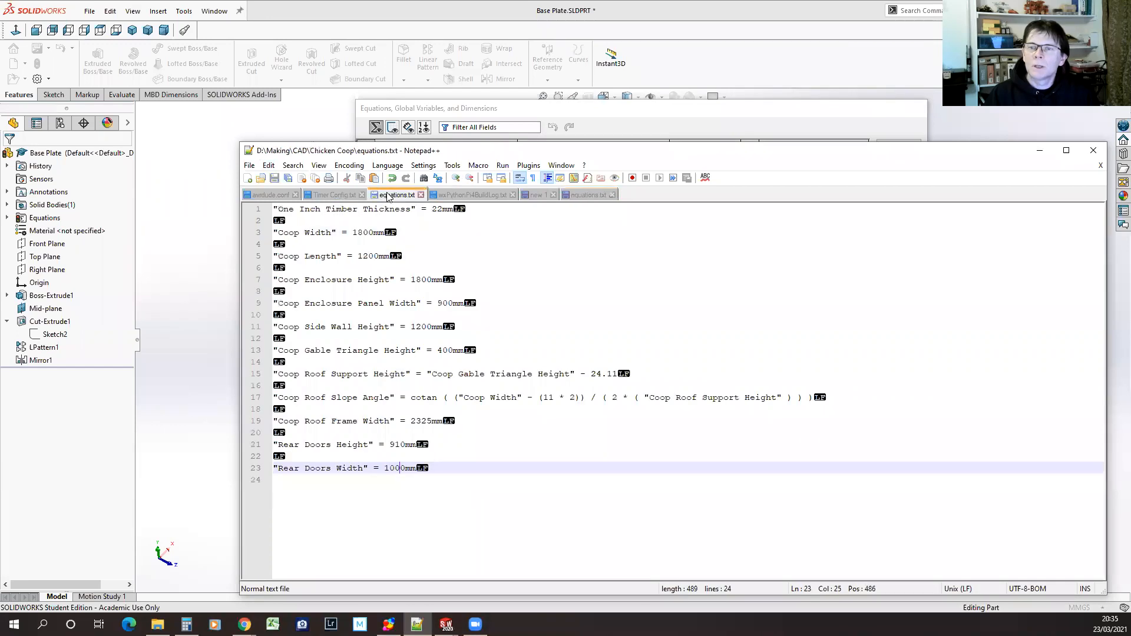
click(589, 195)
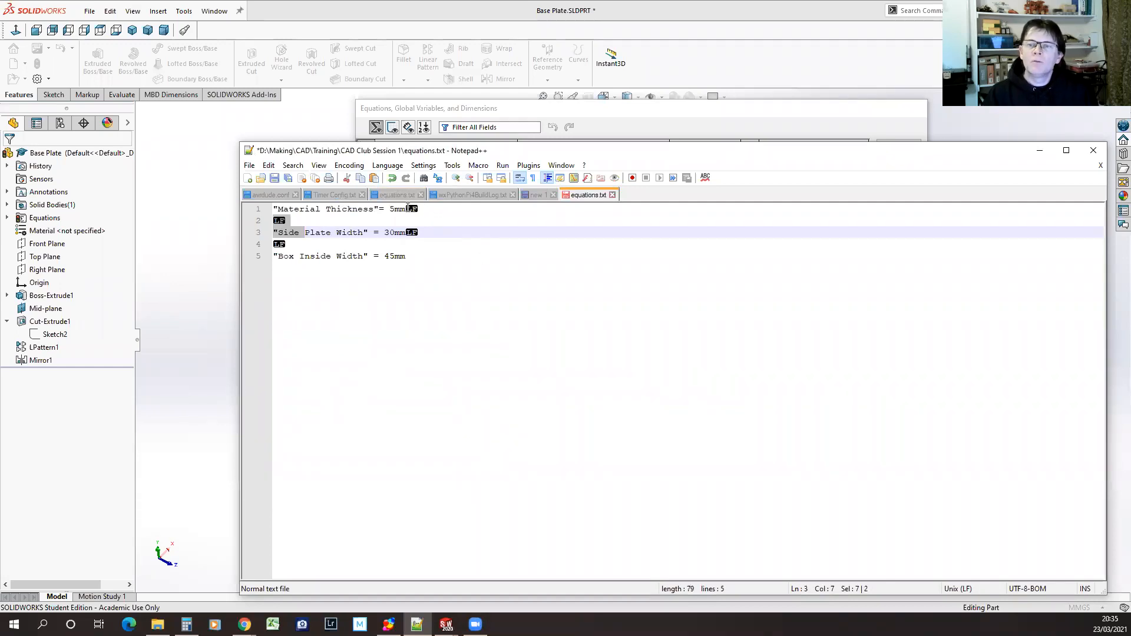
click(275, 178)
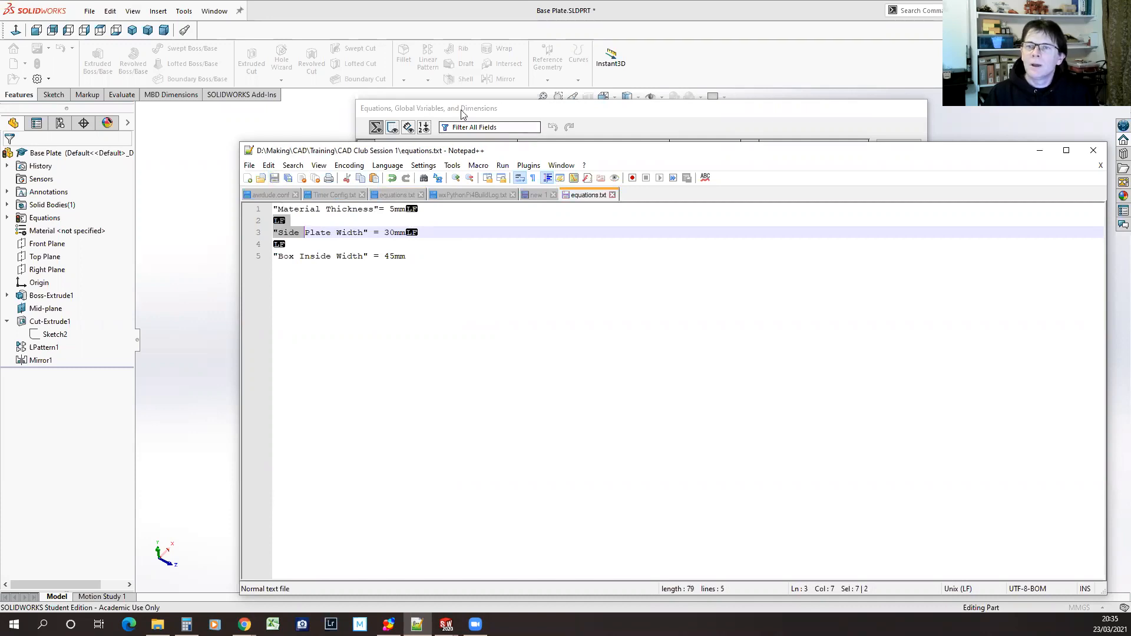
In Base Plate.SLDPRT, import all three variables from equations.txt with the file link kept, decline overwriting the file, and accept the equations
click(582, 115)
click(895, 183)
double_click(641, 272)
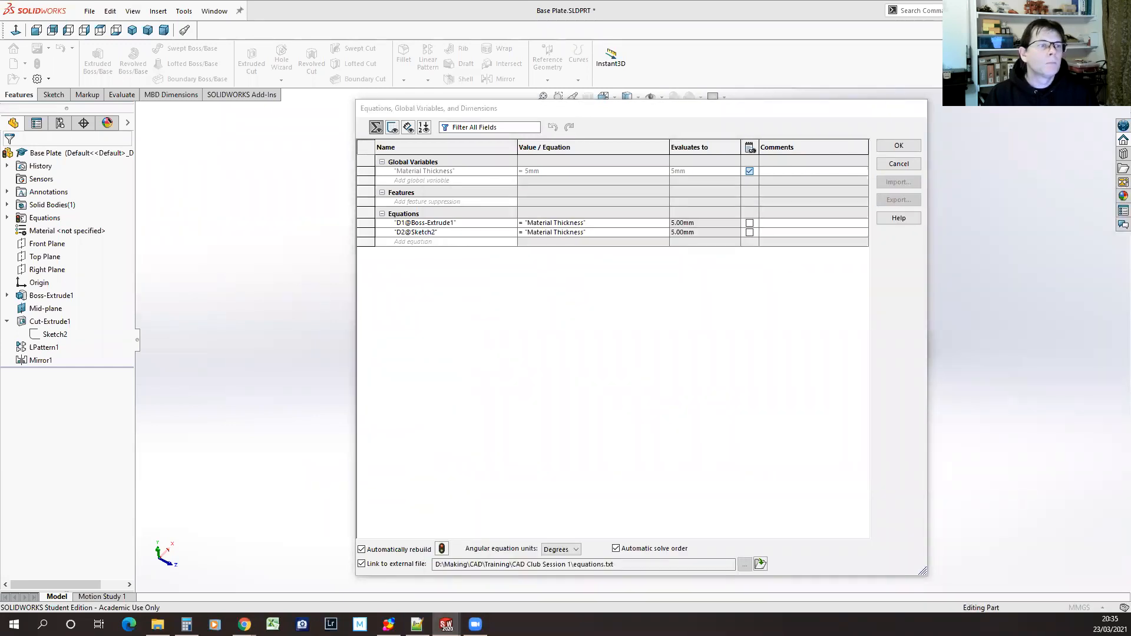
click(732, 357)
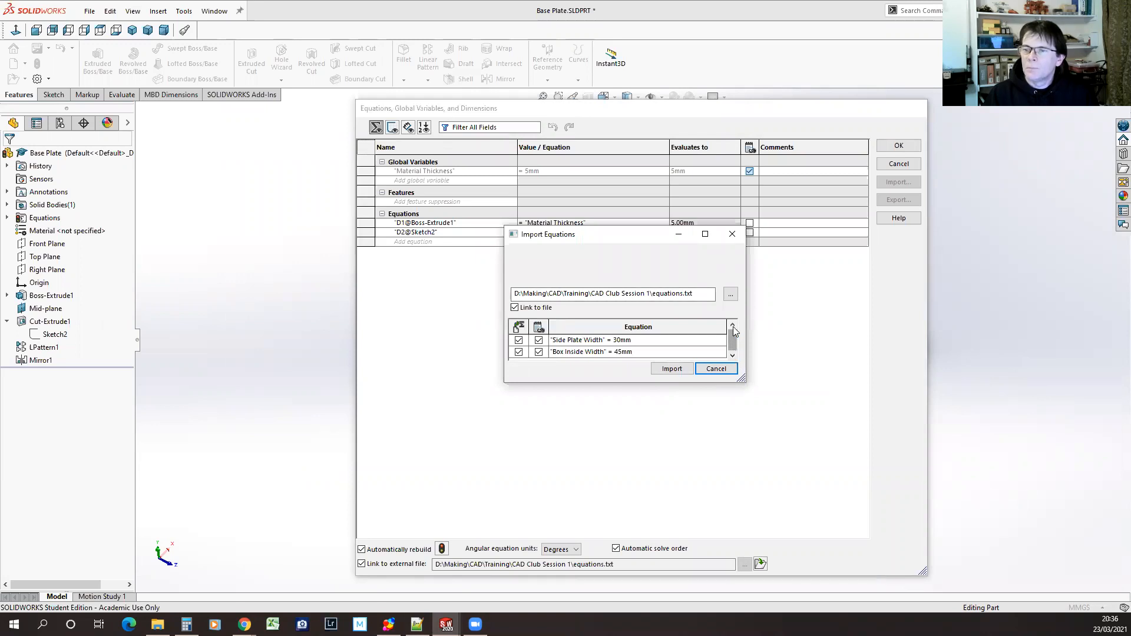
click(732, 326)
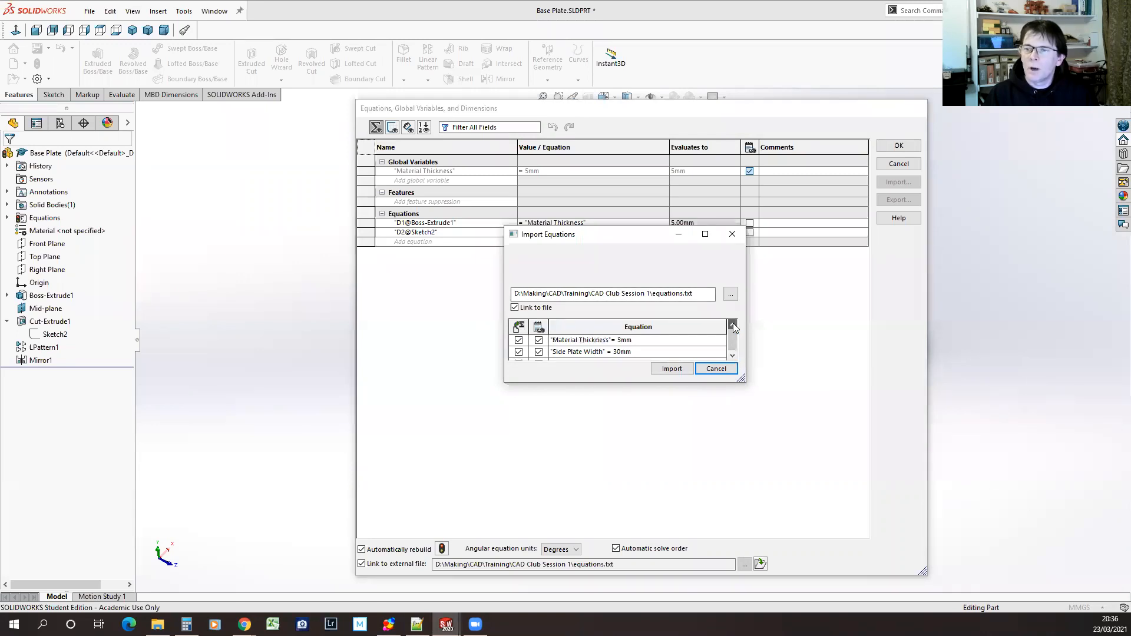
click(733, 357)
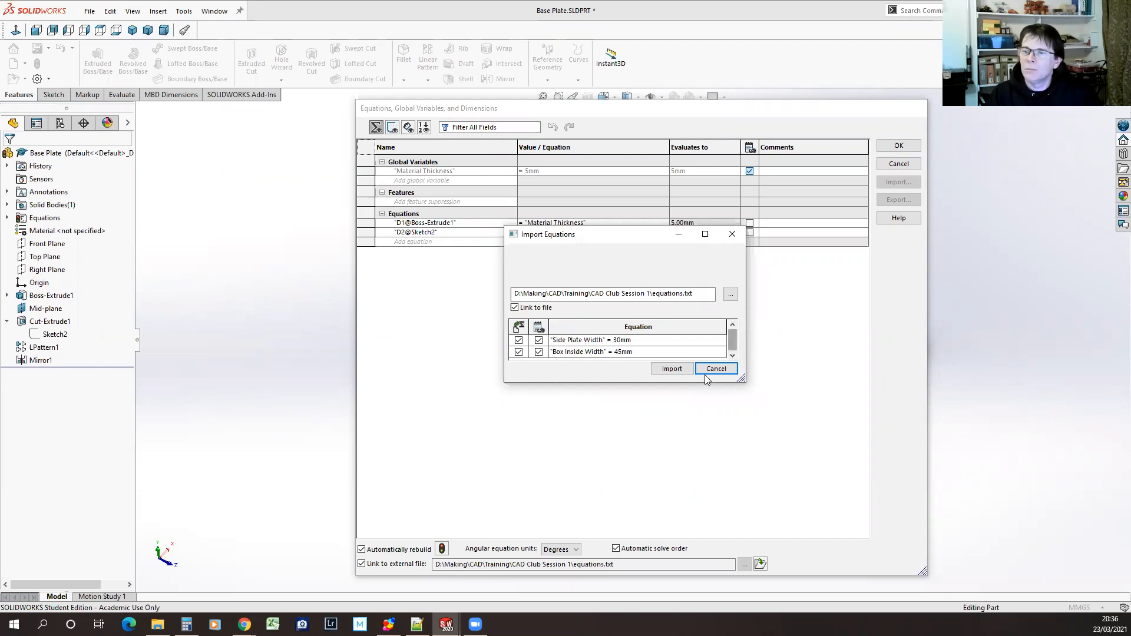
click(679, 369)
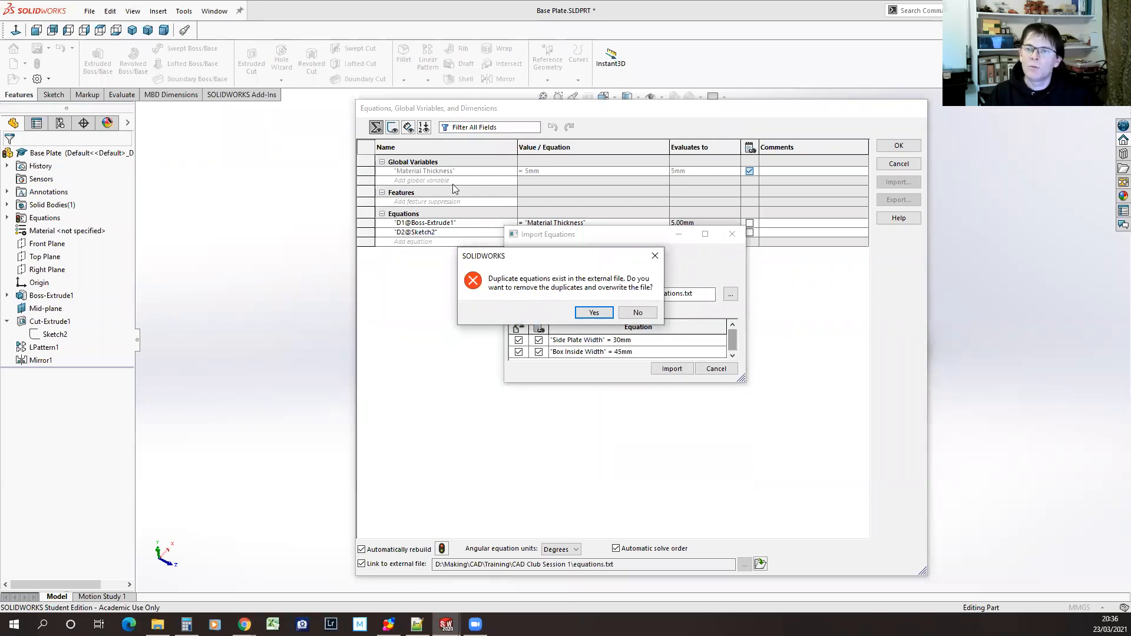
click(647, 313)
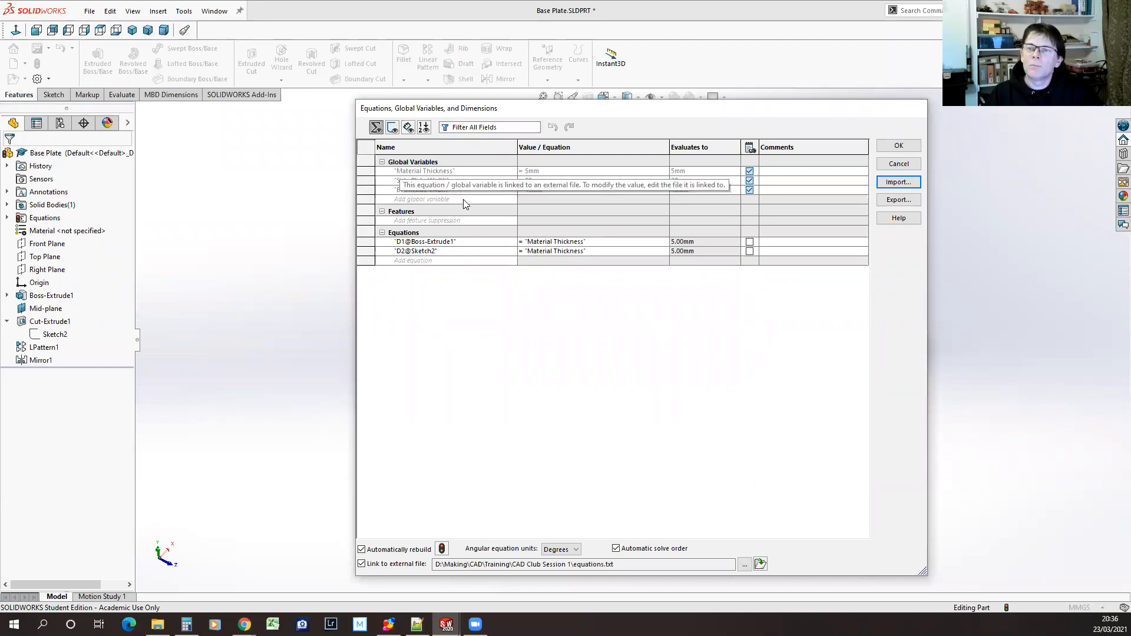
click(907, 146)
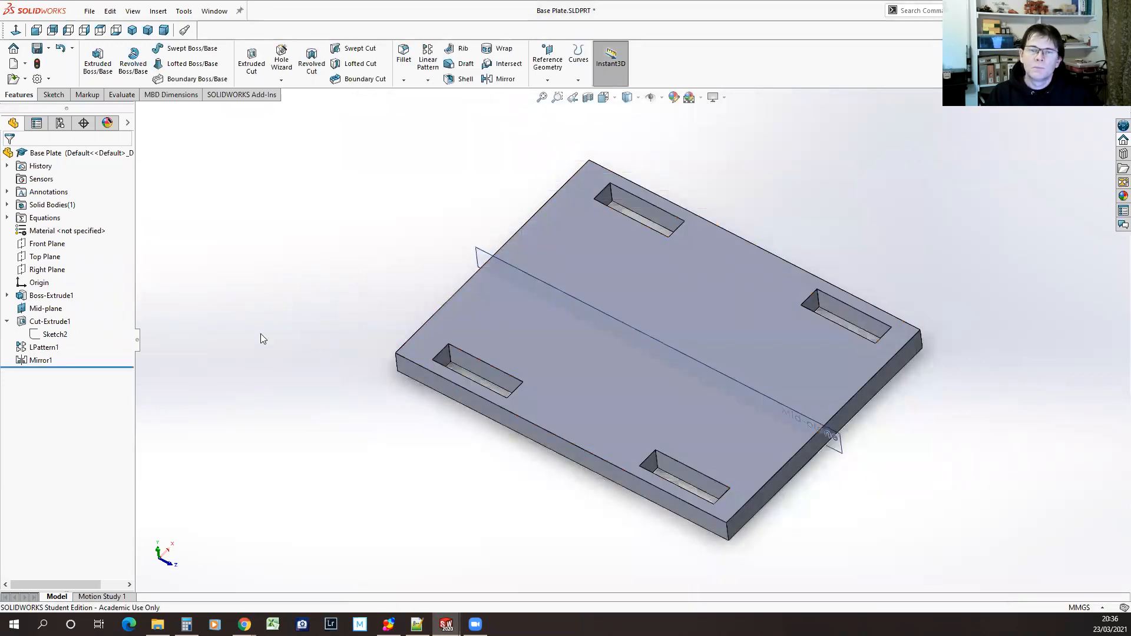
Set the distance from the Base Plate slot to the mid-plane in the Cut-Extrude1 sketch to "Box Inside Width"/2
click(34, 335)
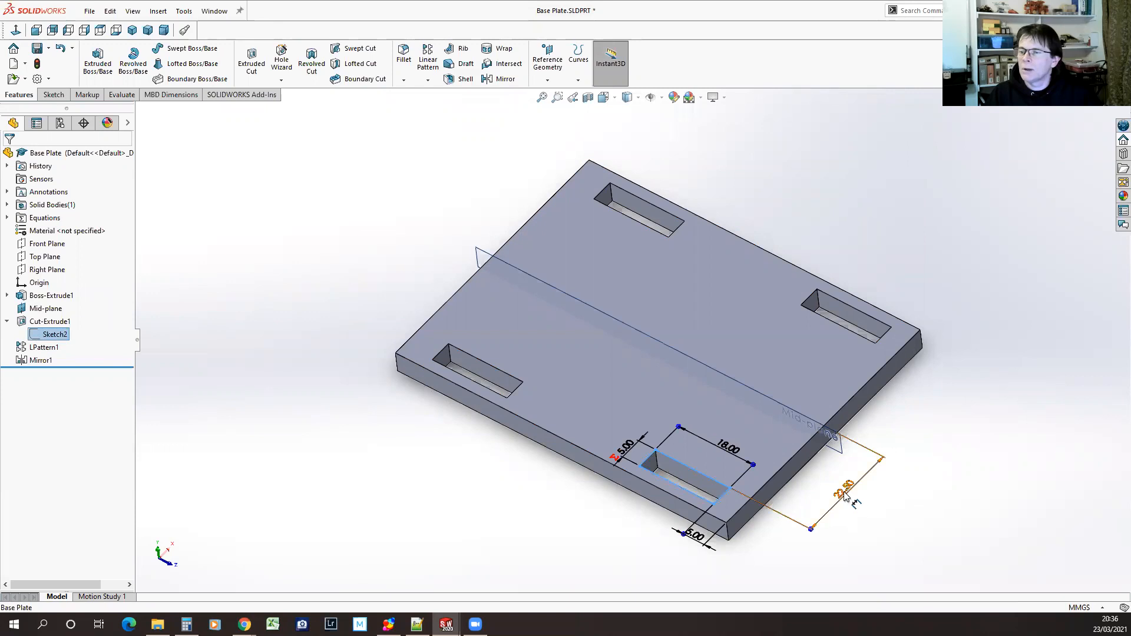
click(843, 493)
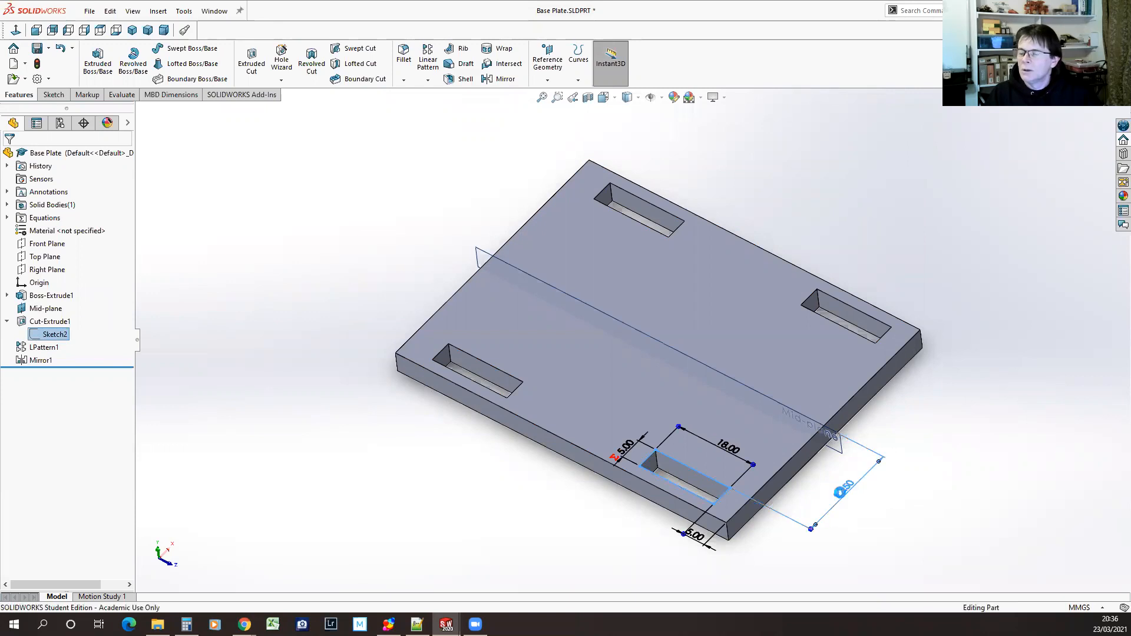
double_click(841, 494)
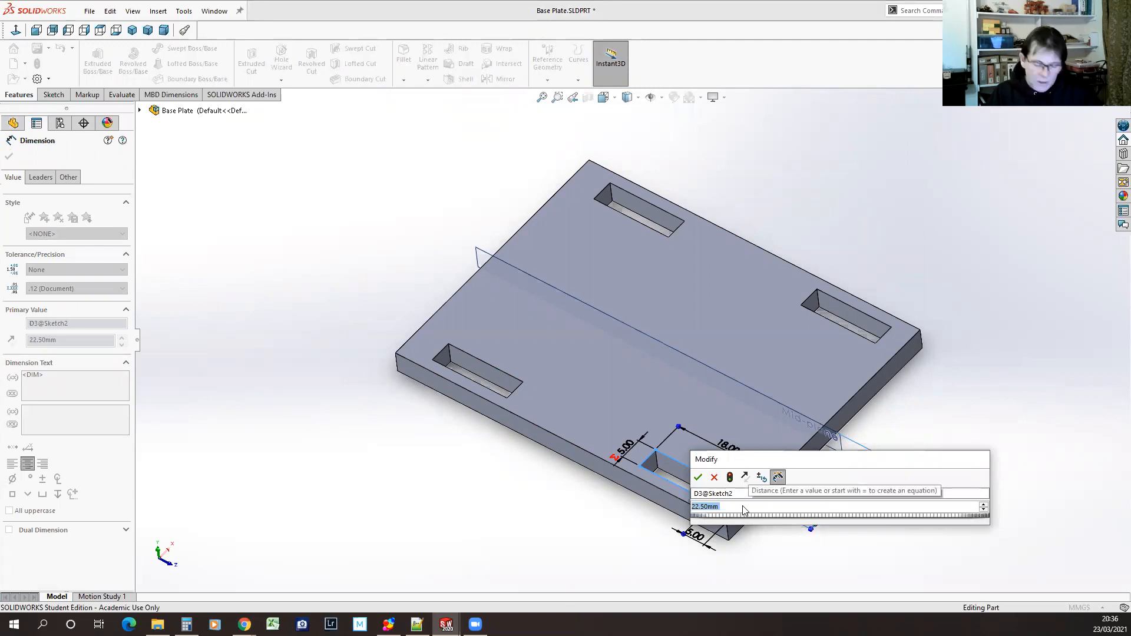
text(=)
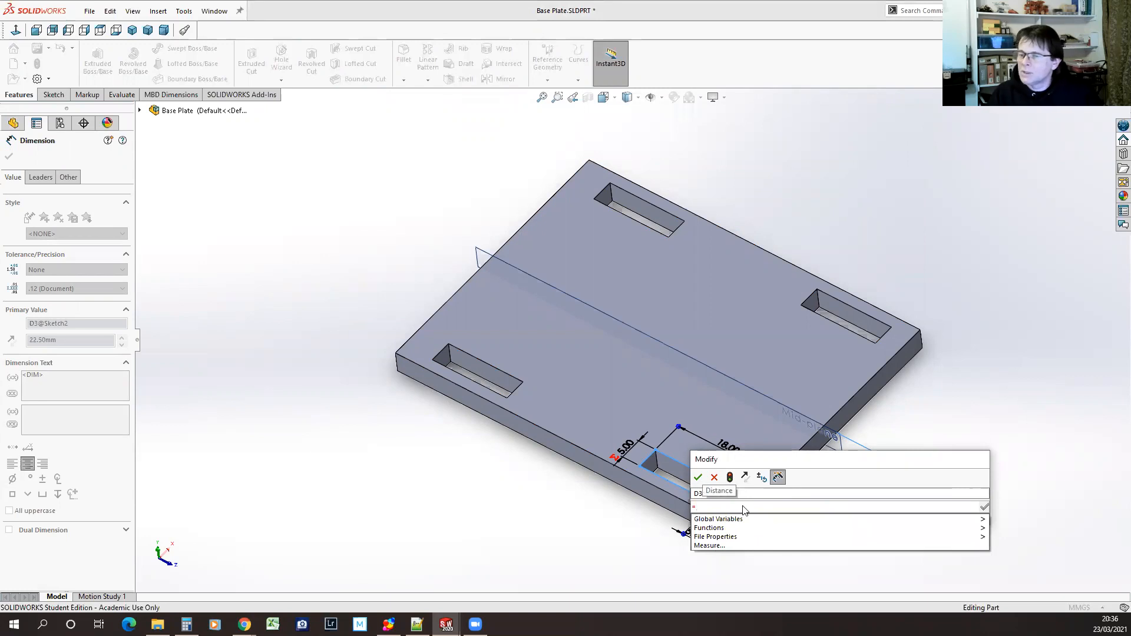
mouse_move(967, 522)
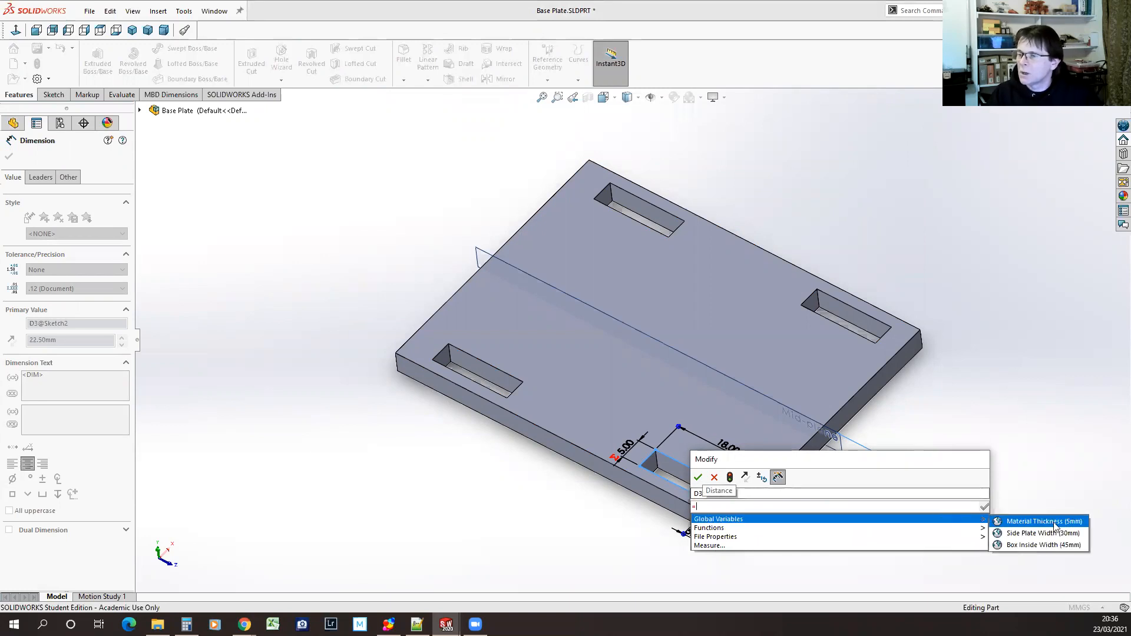
click(1032, 545)
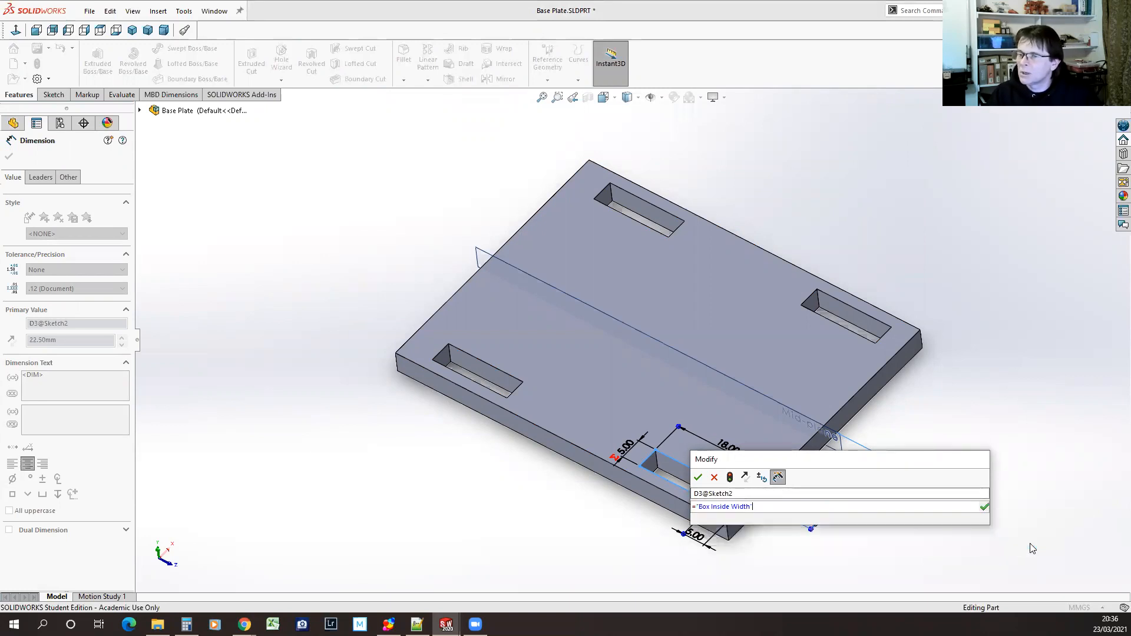
text(/2)
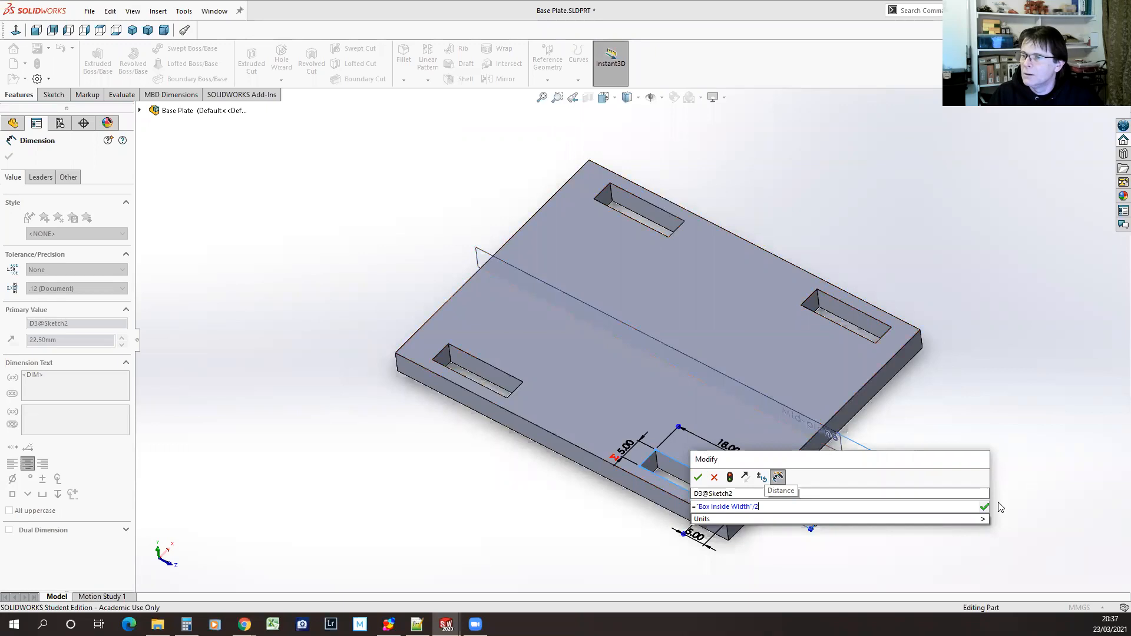
click(983, 507)
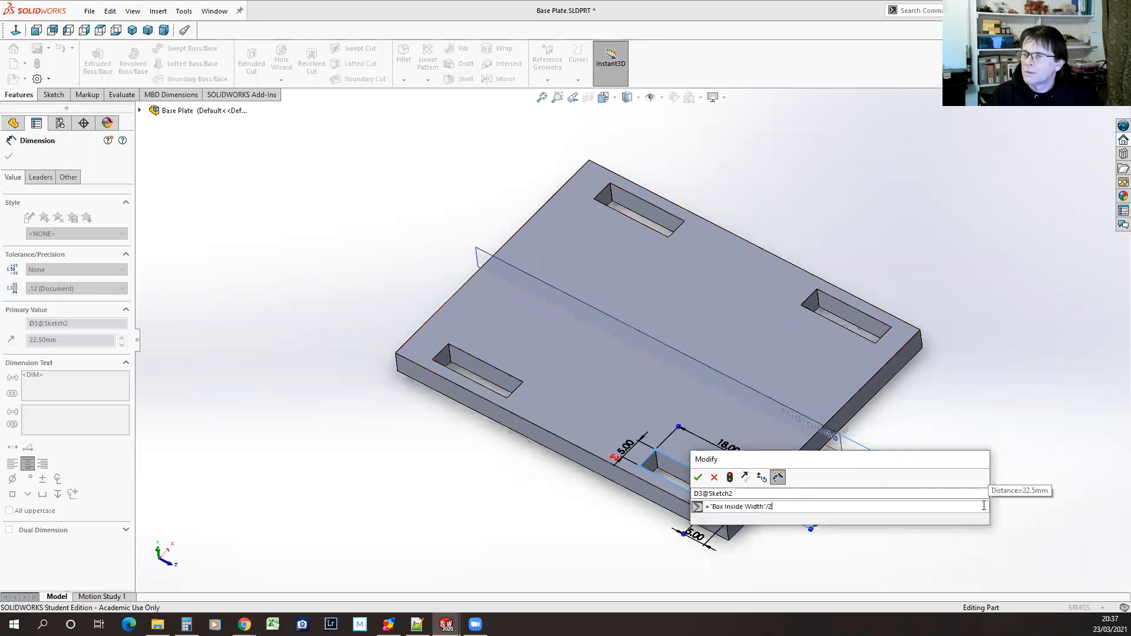
click(698, 477)
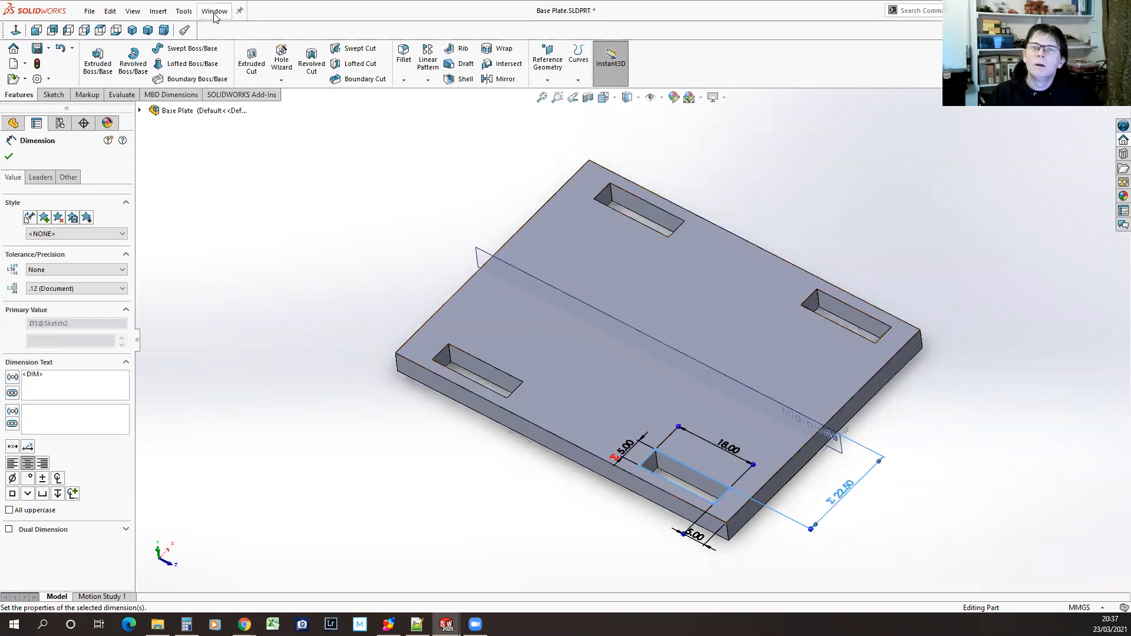
click(9, 156)
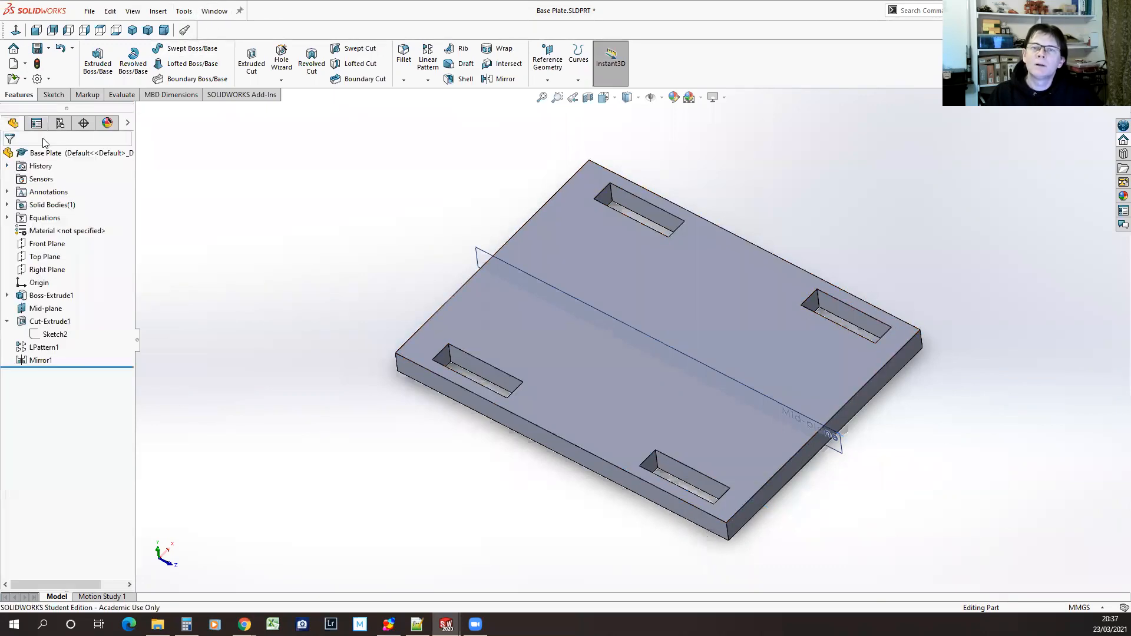
Inspect the tab dimensions of Boss-Extrude2 in Side Plate.SLDPRT and the slot sketch dimensions in Base Plate.SLDPRT
click(223, 13)
click(241, 184)
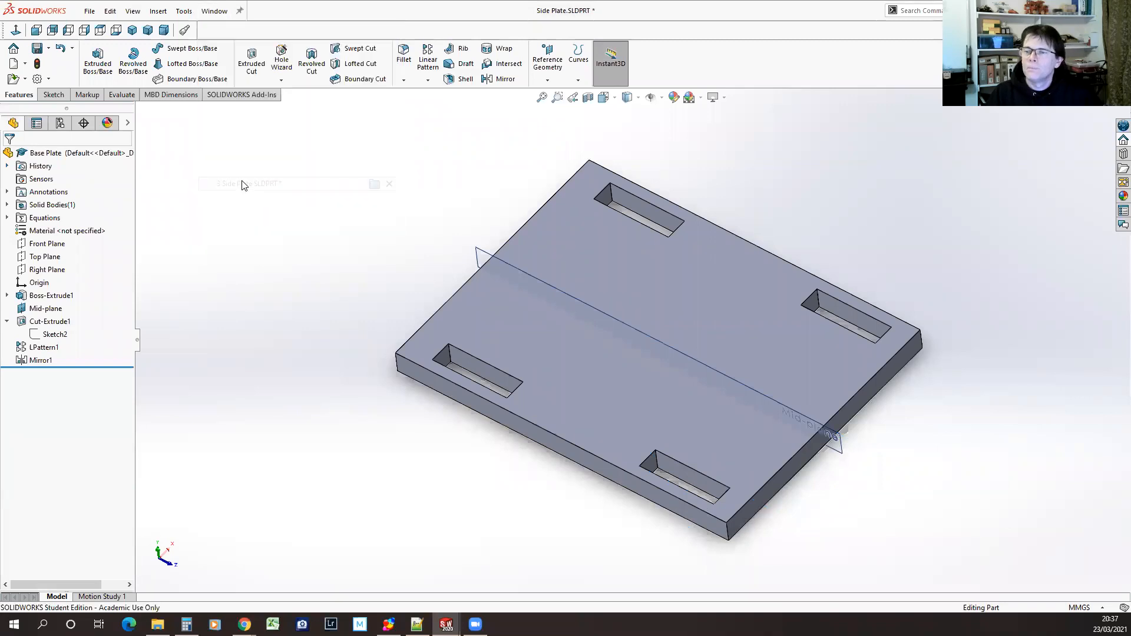
click(52, 321)
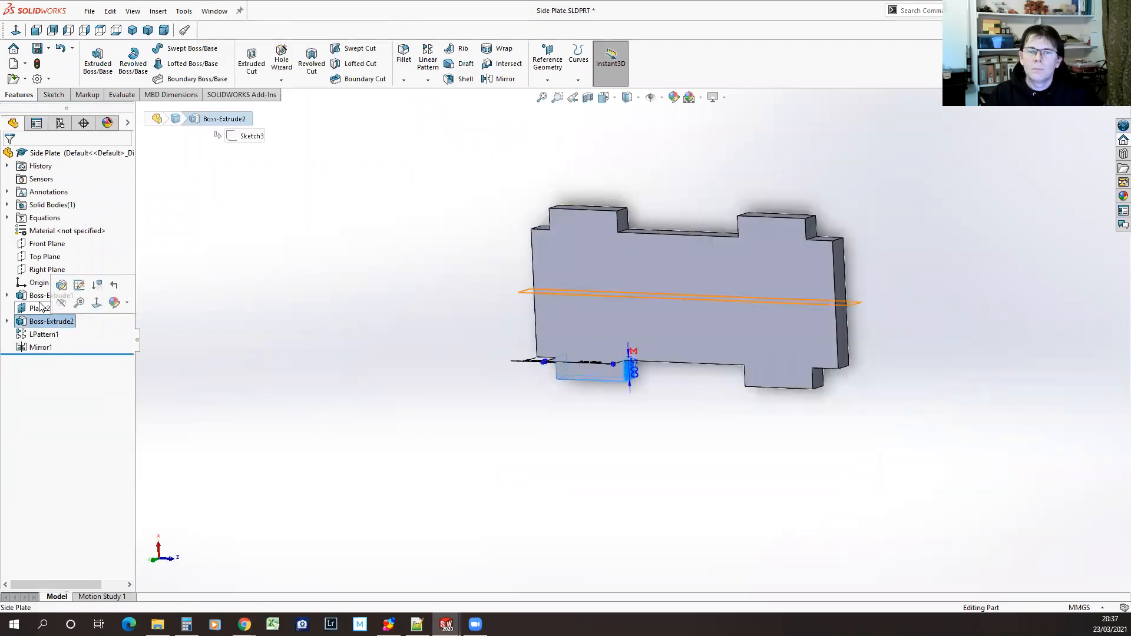
middle_drag(618, 421, 658, 570)
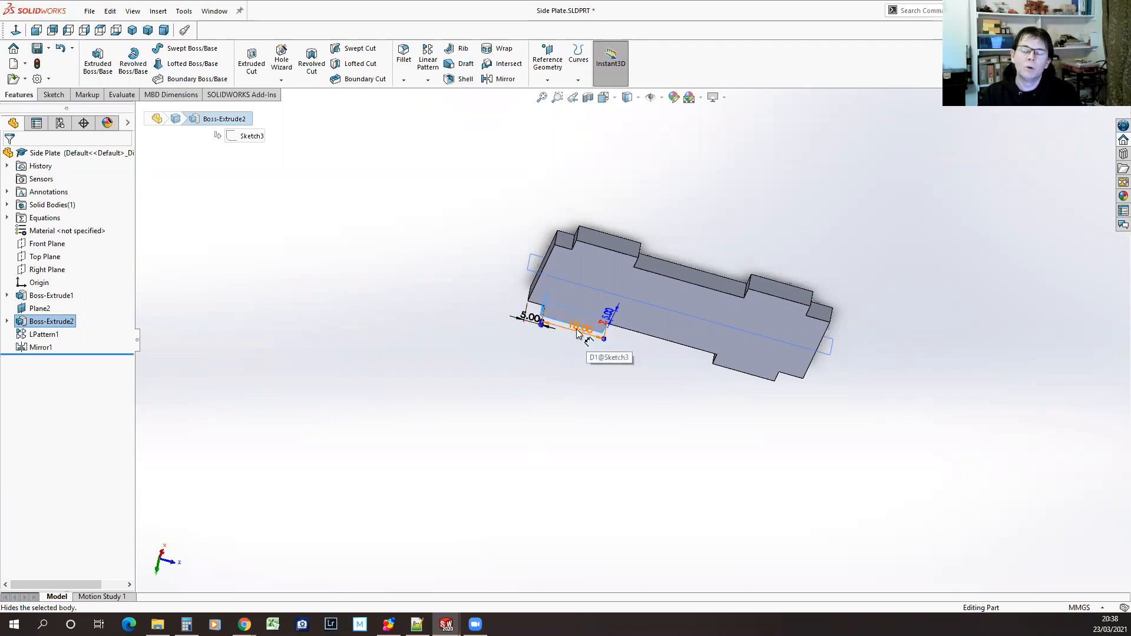
click(219, 15)
click(250, 170)
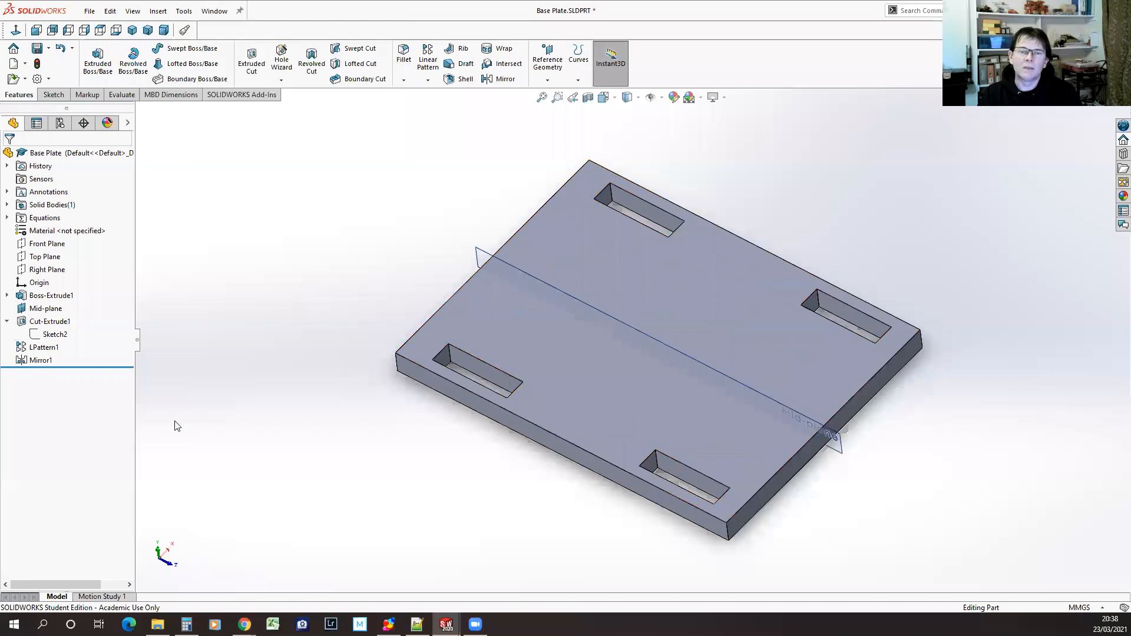
click(36, 335)
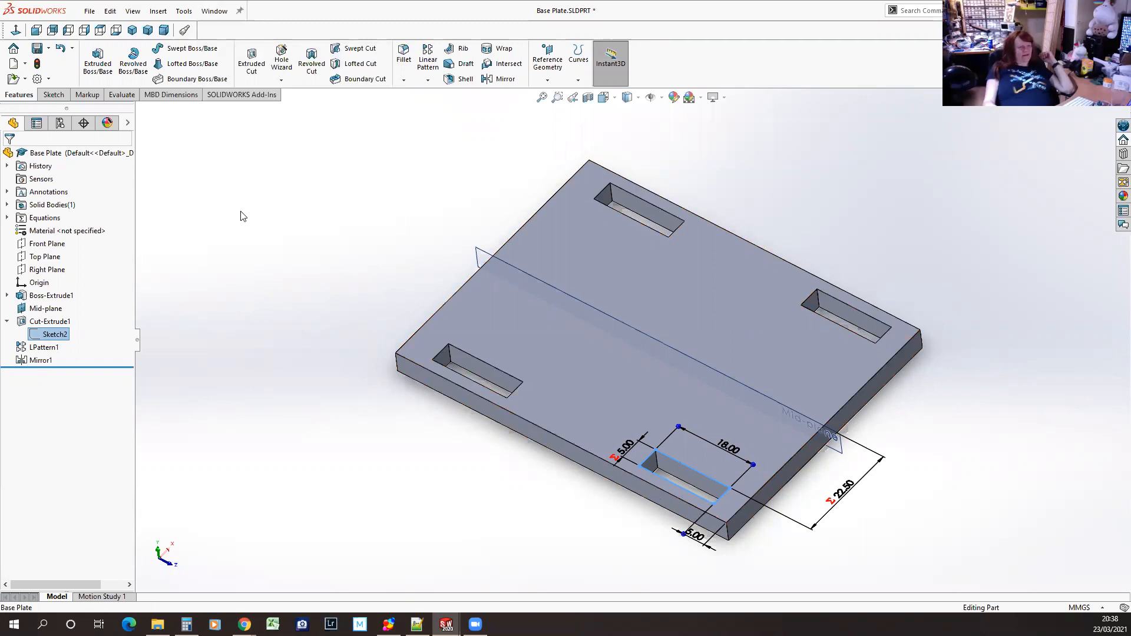
Bring up Basic Assembly.SLDASM and view the box from its open end
click(213, 11)
click(265, 155)
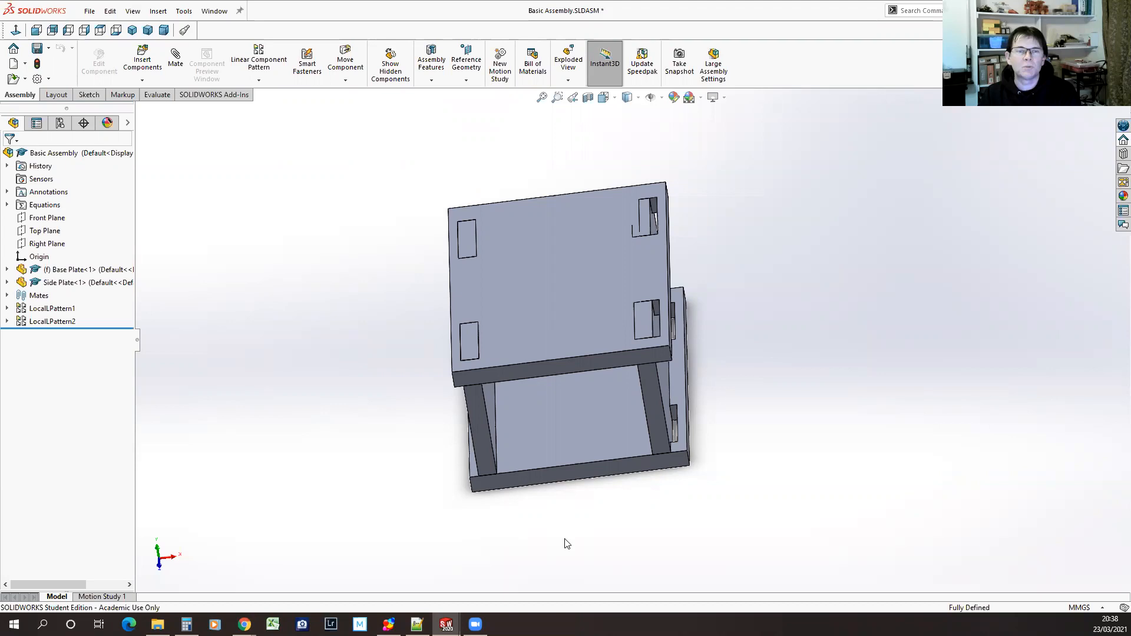
middle_drag(553, 550, 483, 560)
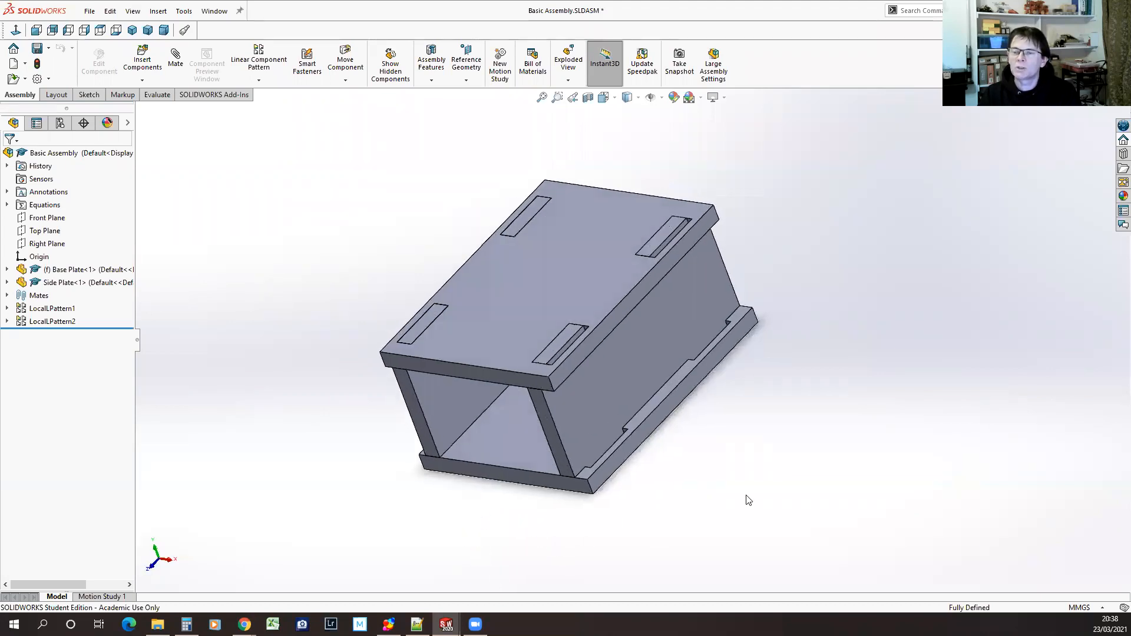
middle_drag(760, 409, 797, 418)
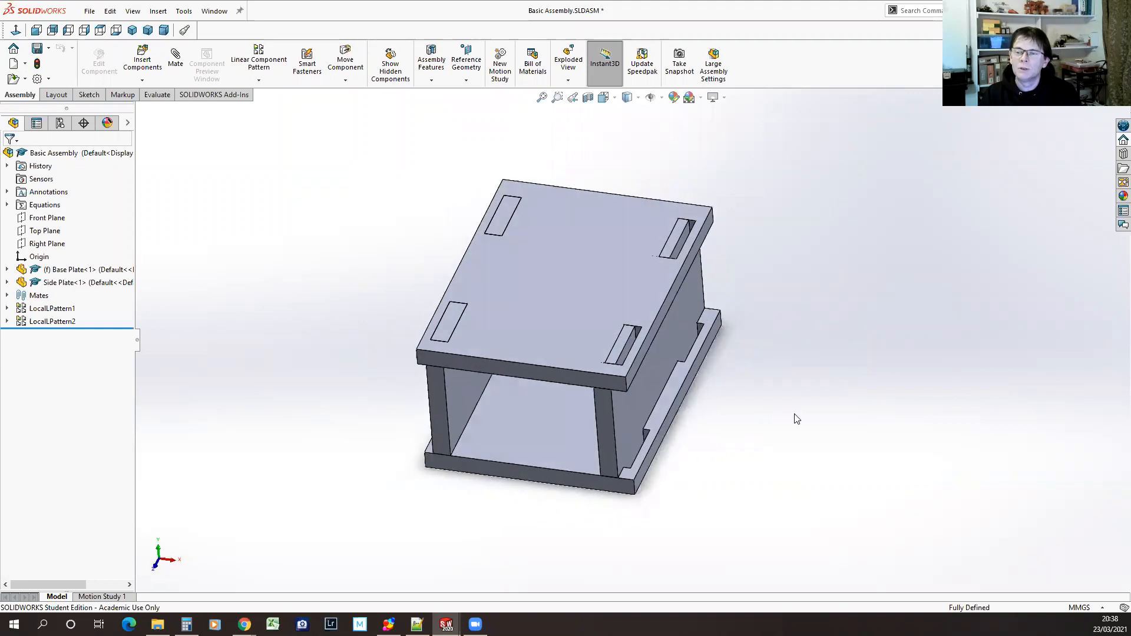
click(23, 312)
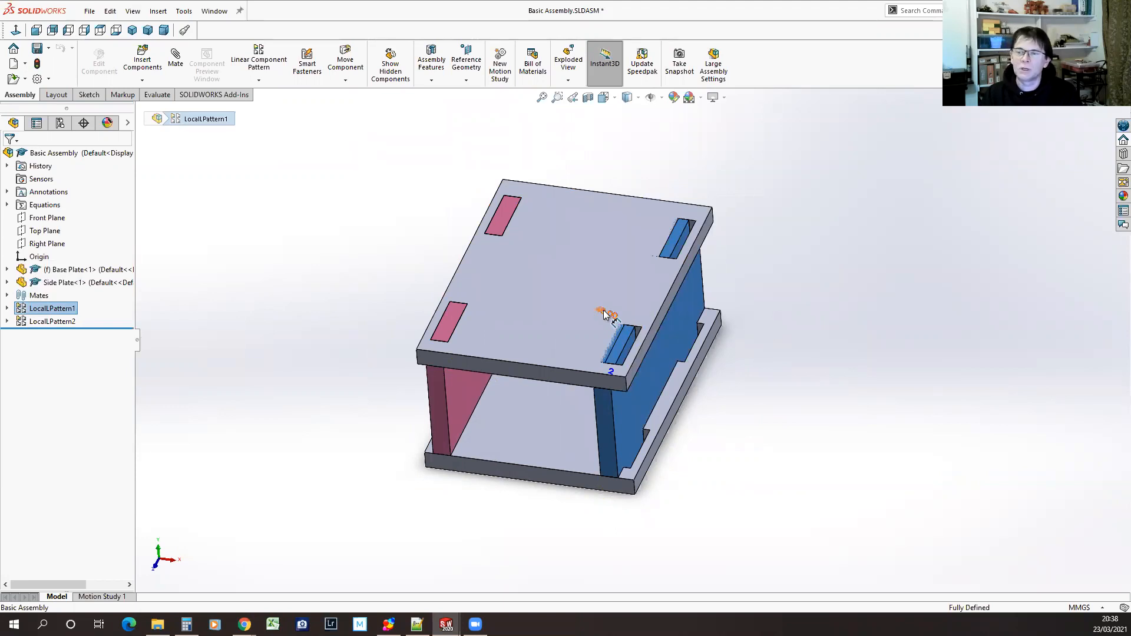
click(26, 308)
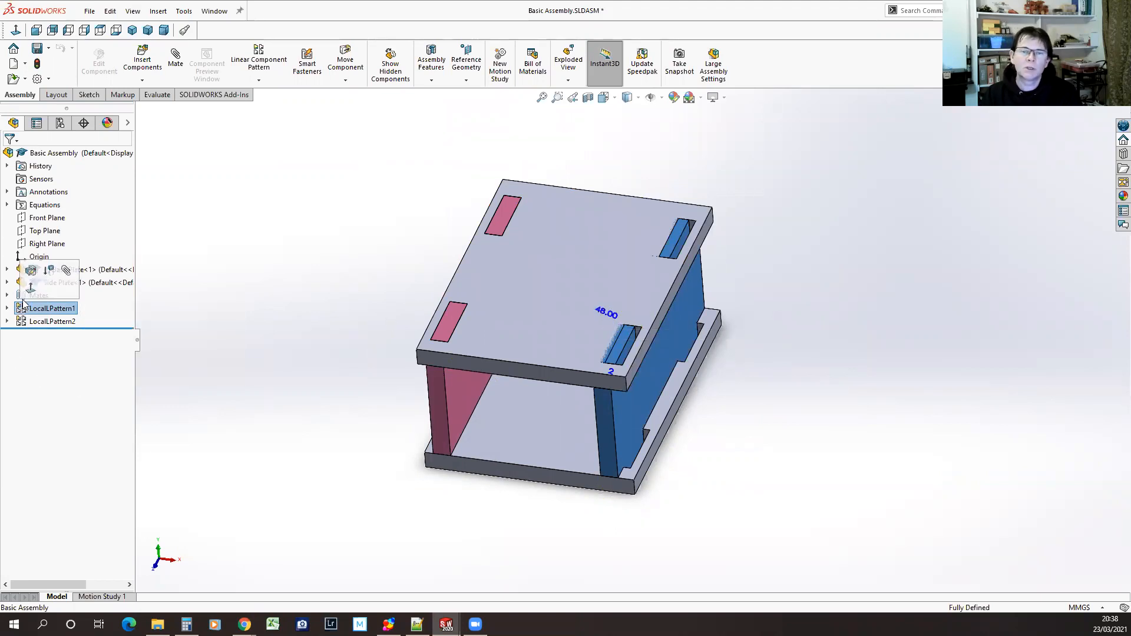
click(31, 271)
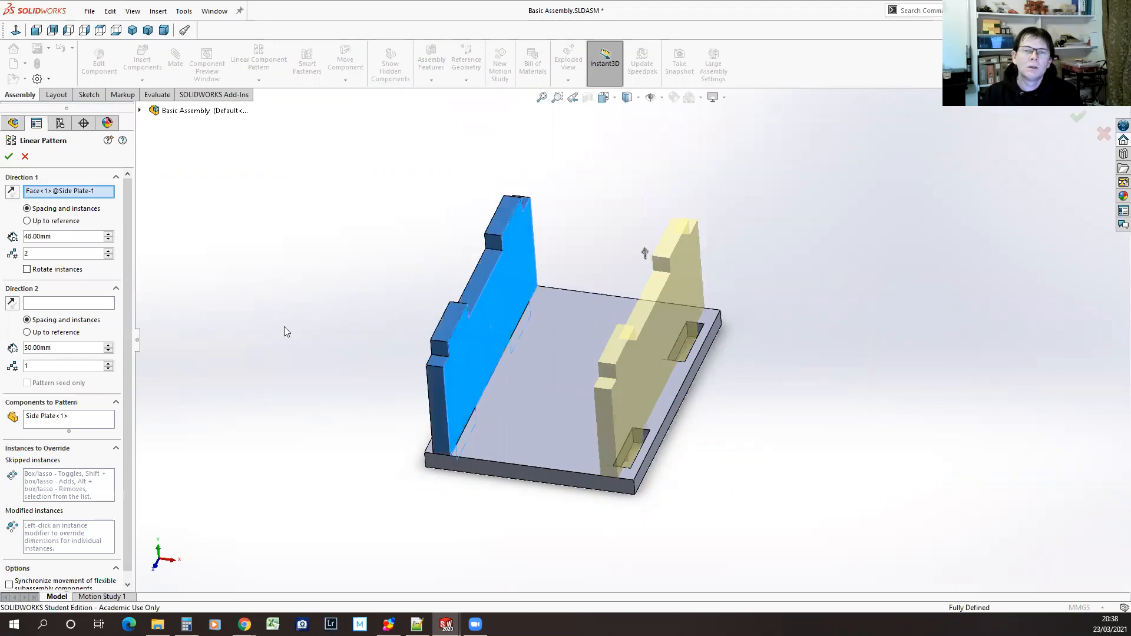
drag(59, 234, 24, 237)
text(=)
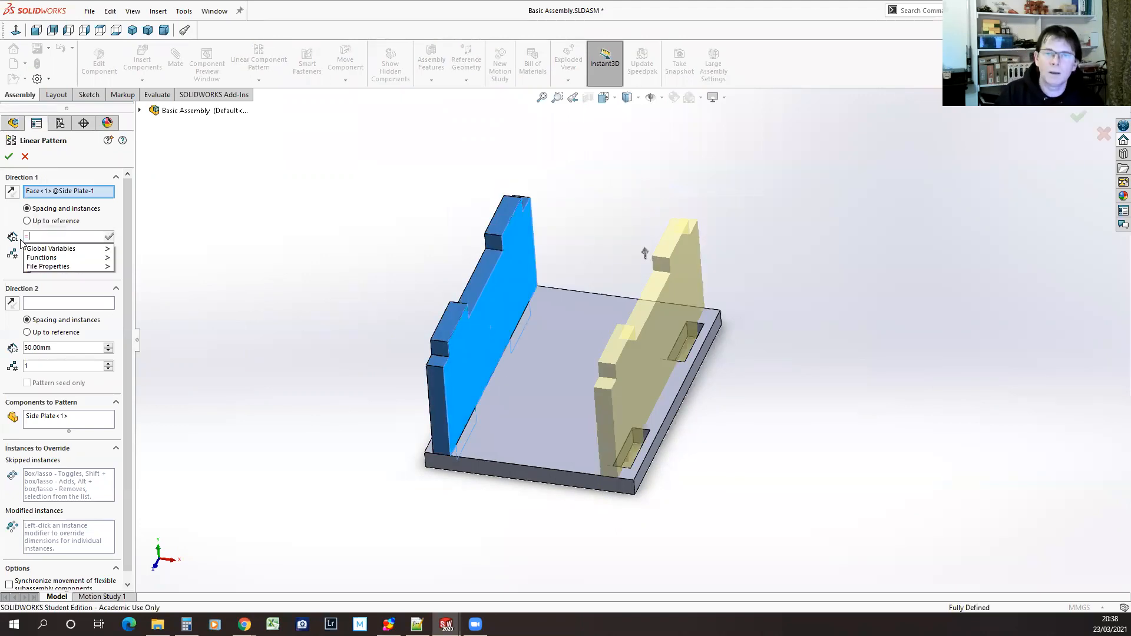
mouse_move(53, 250)
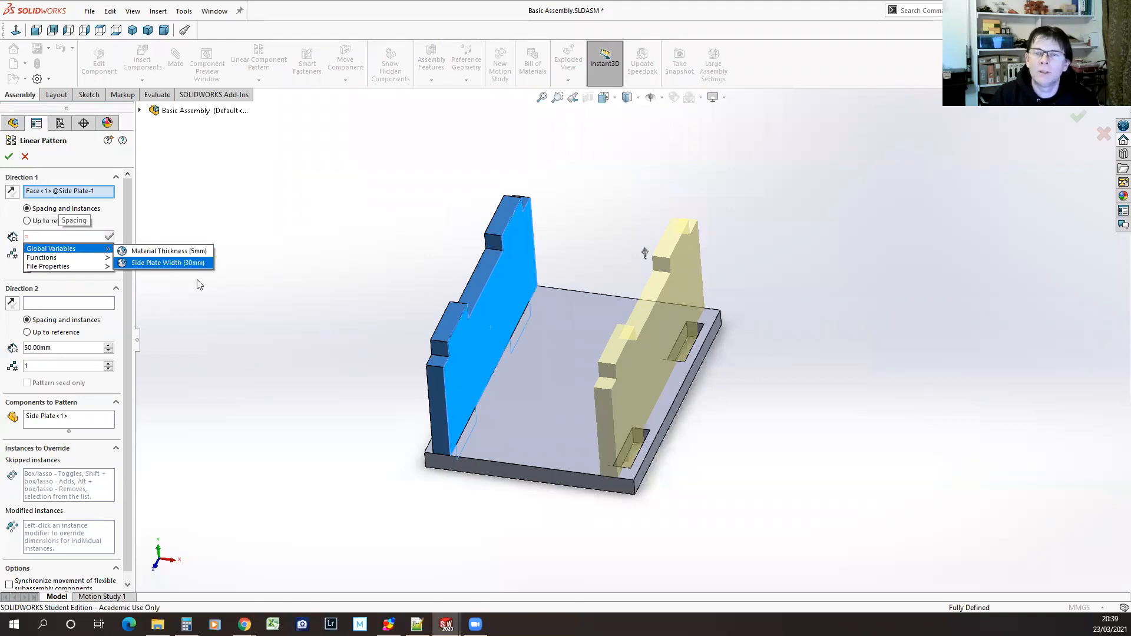
click(277, 206)
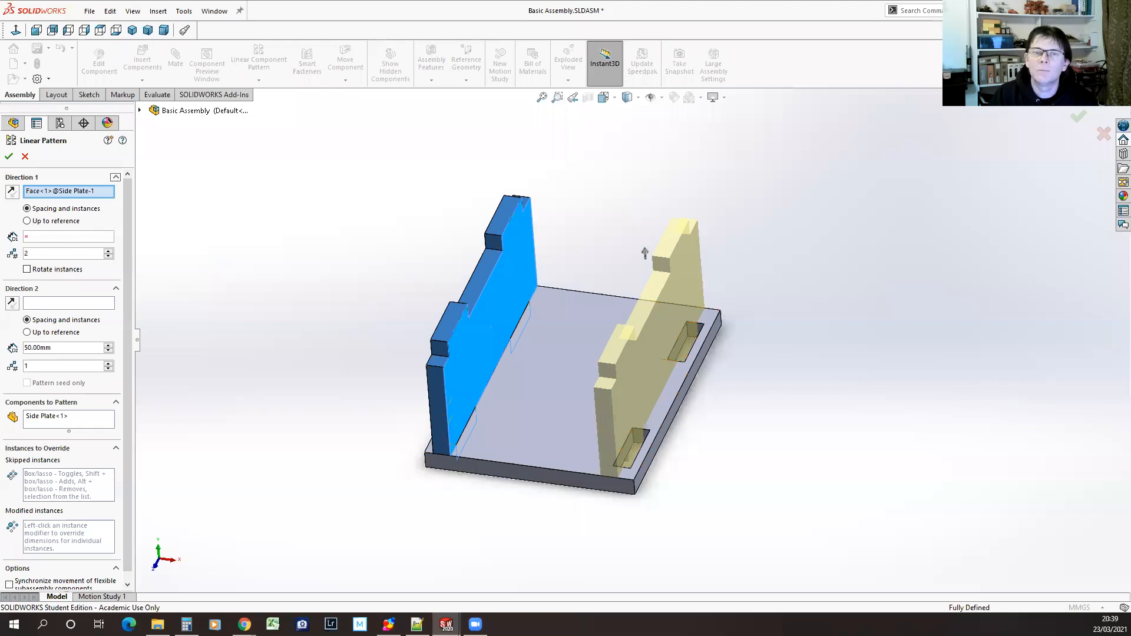
click(24, 156)
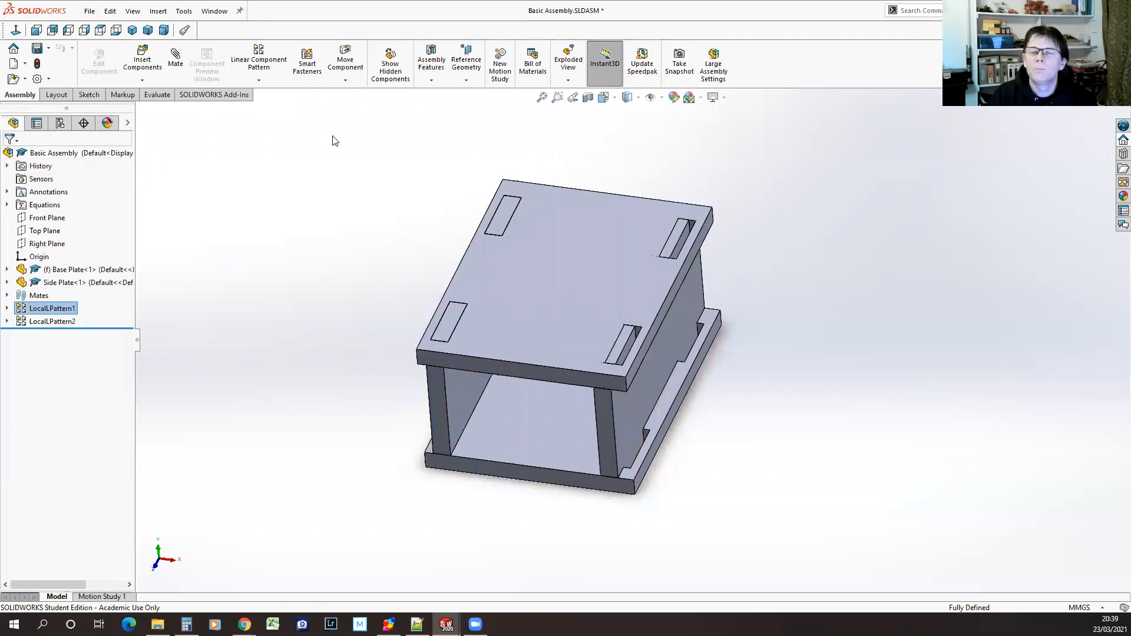
Import the variables from the linked equations.txt into Basic Assembly again, decline overwriting the file, and accept the equations
click(184, 10)
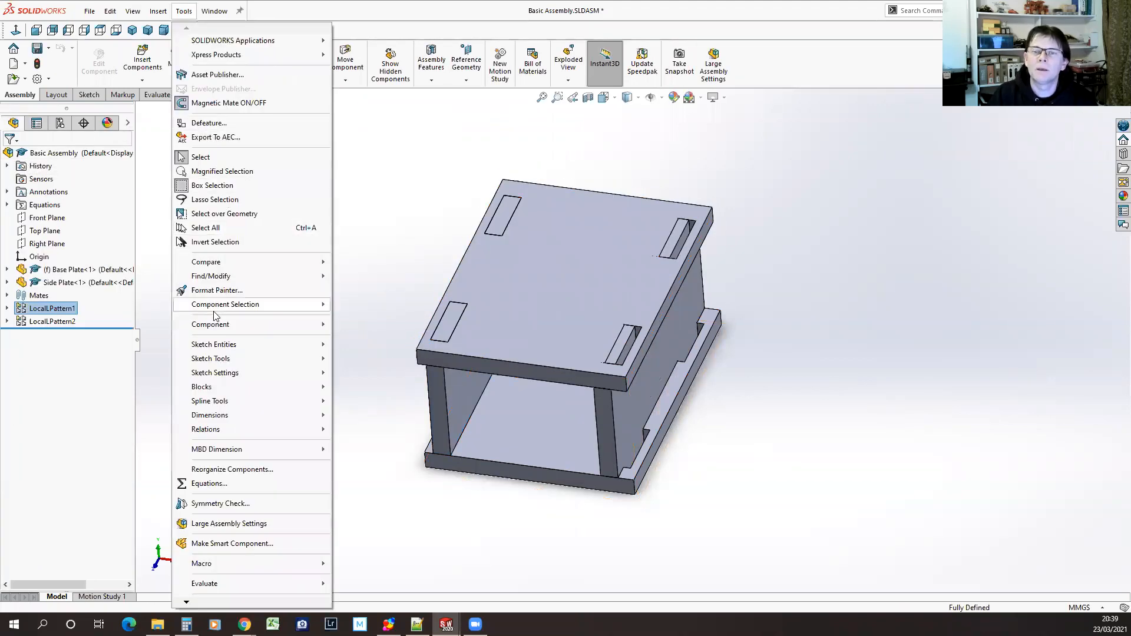
click(209, 483)
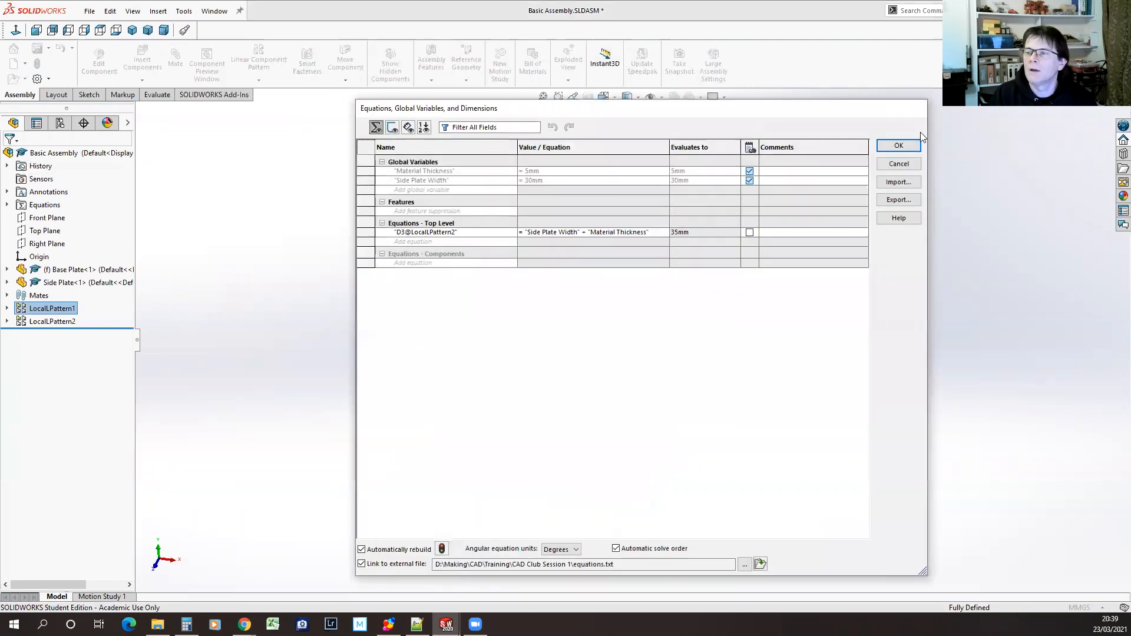
click(898, 182)
click(648, 273)
double_click(648, 274)
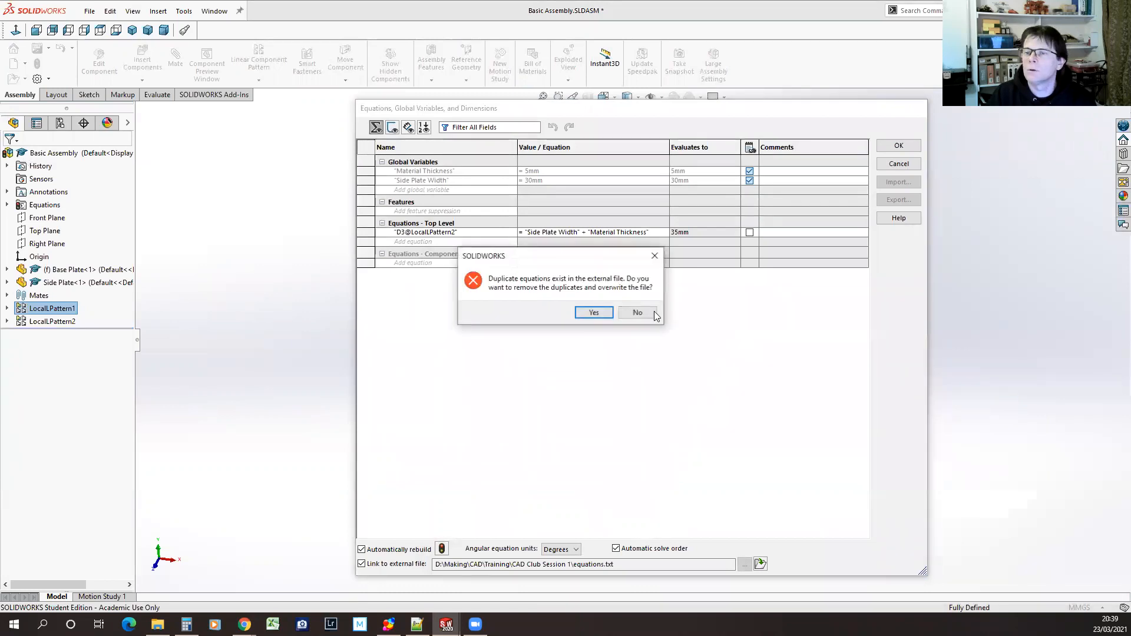
click(637, 312)
click(902, 145)
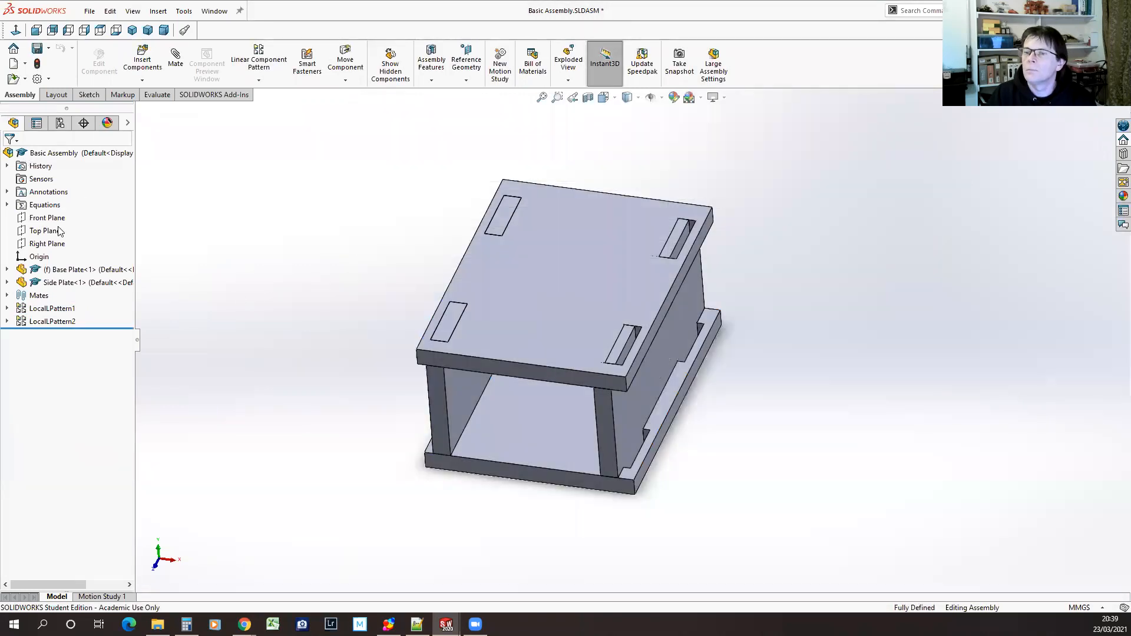
Set the spacing of LocalLPattern1 to "Box Inside Width" + "Material Thickness" and save the assembly
click(23, 309)
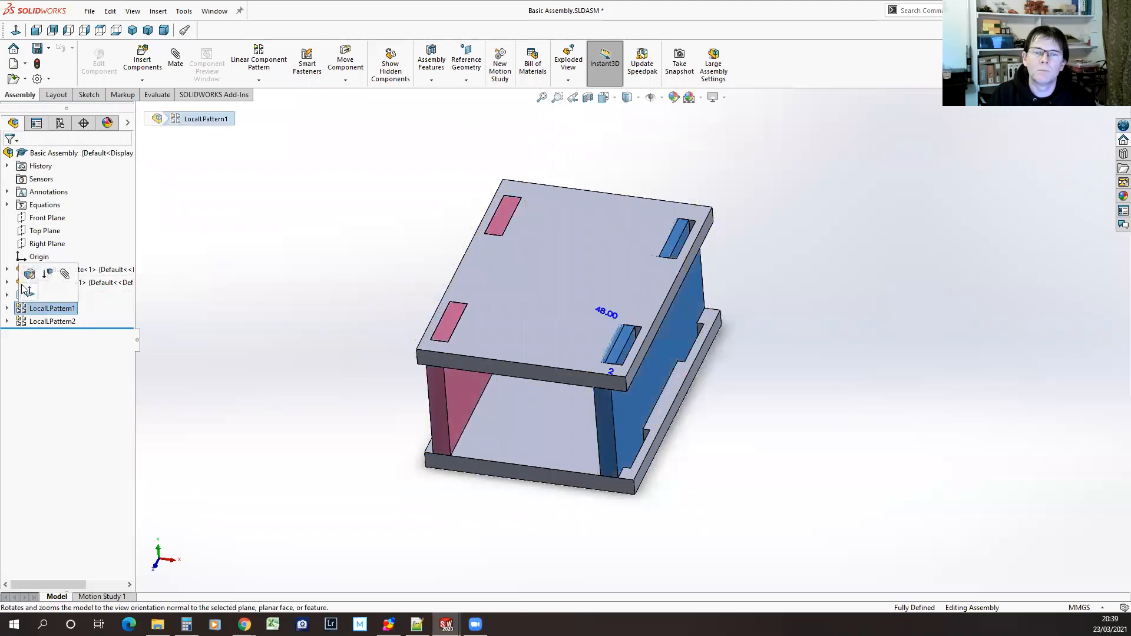
click(30, 273)
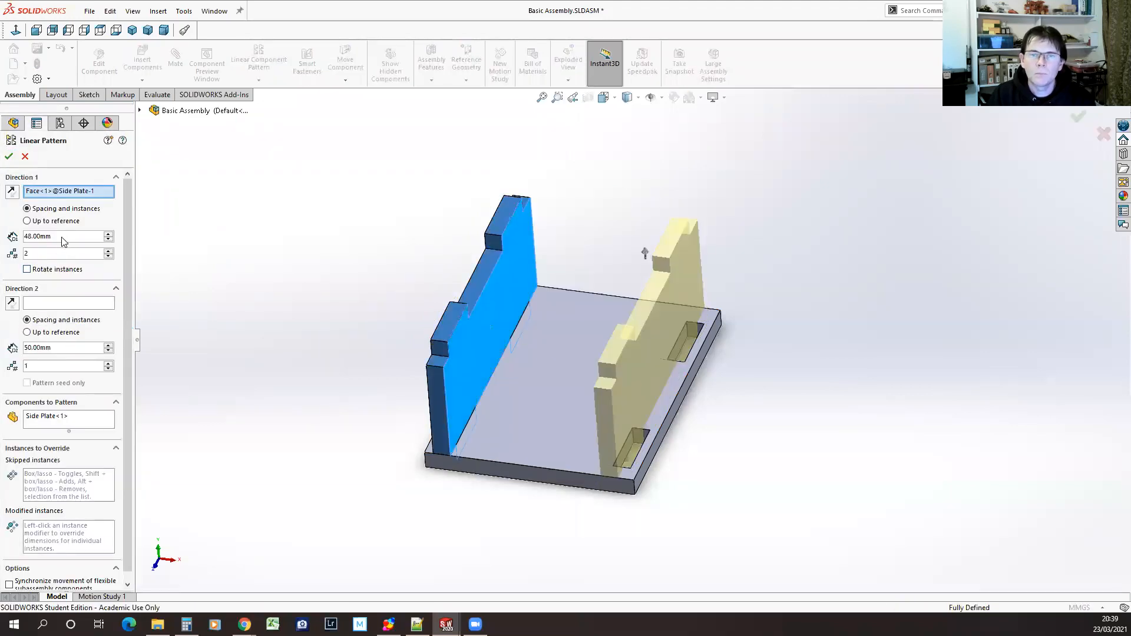
double_click(63, 236)
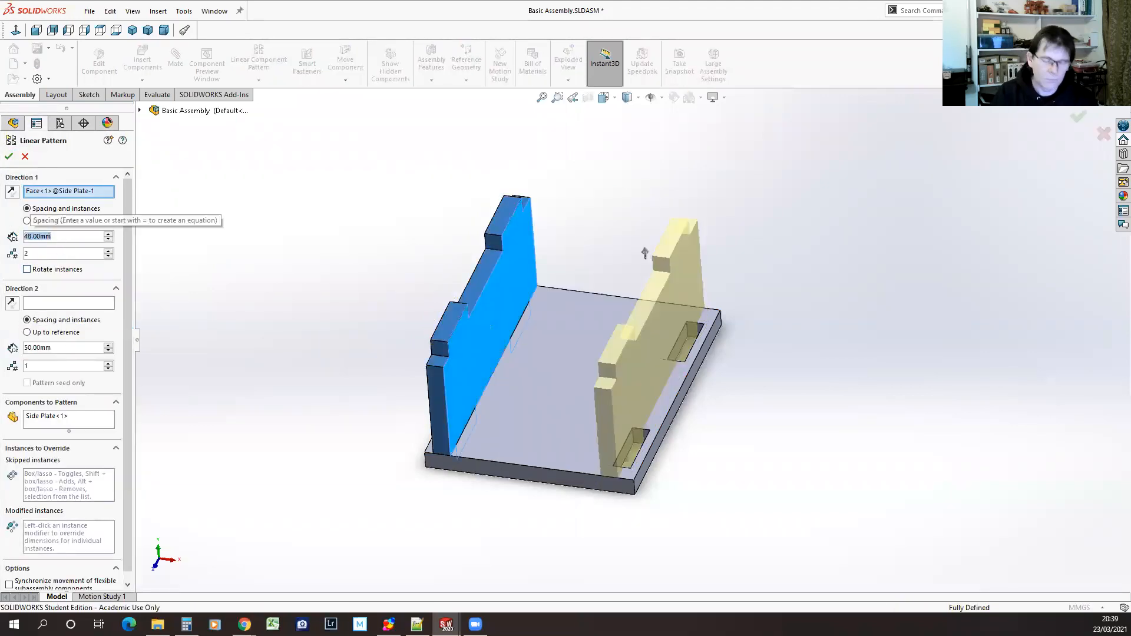
text(=)
mouse_move(91, 253)
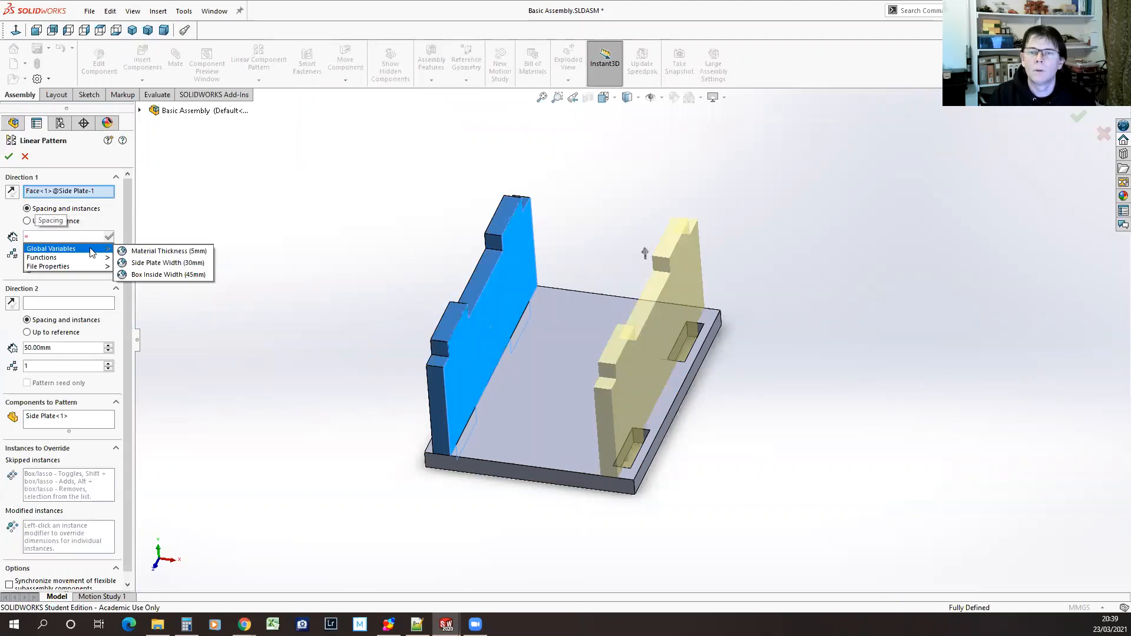
click(167, 275)
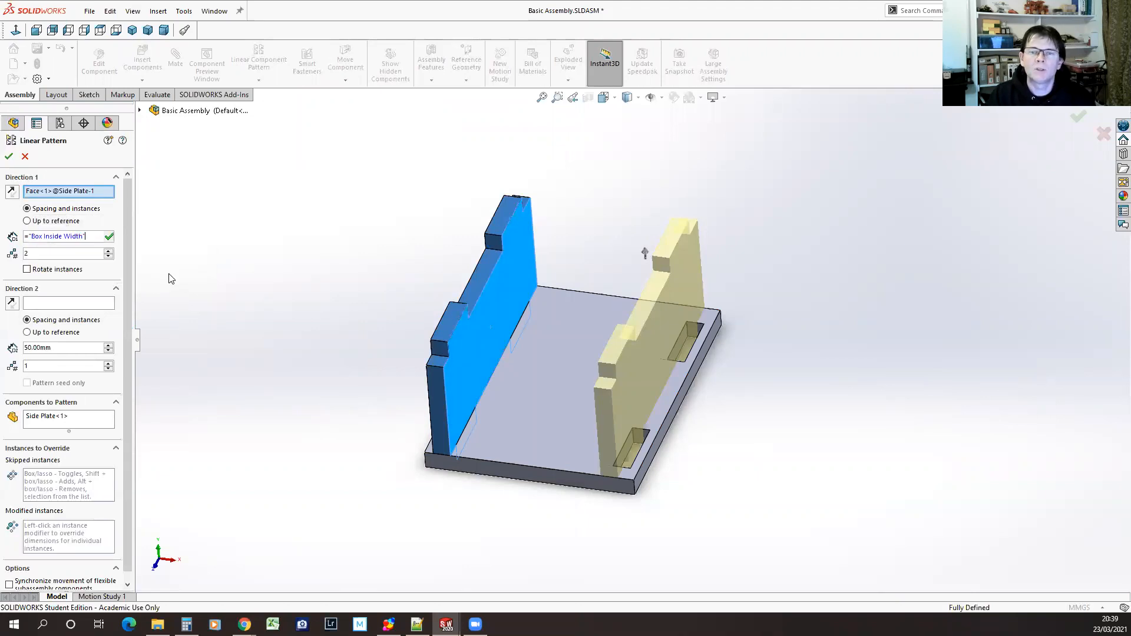
text(+)
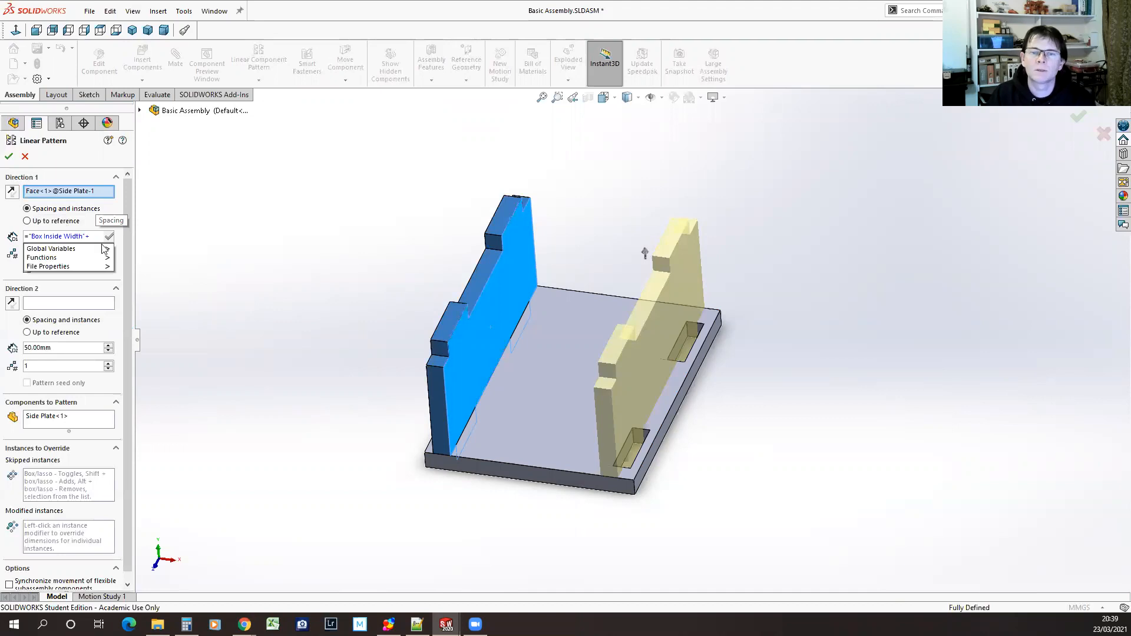
mouse_move(105, 249)
click(171, 252)
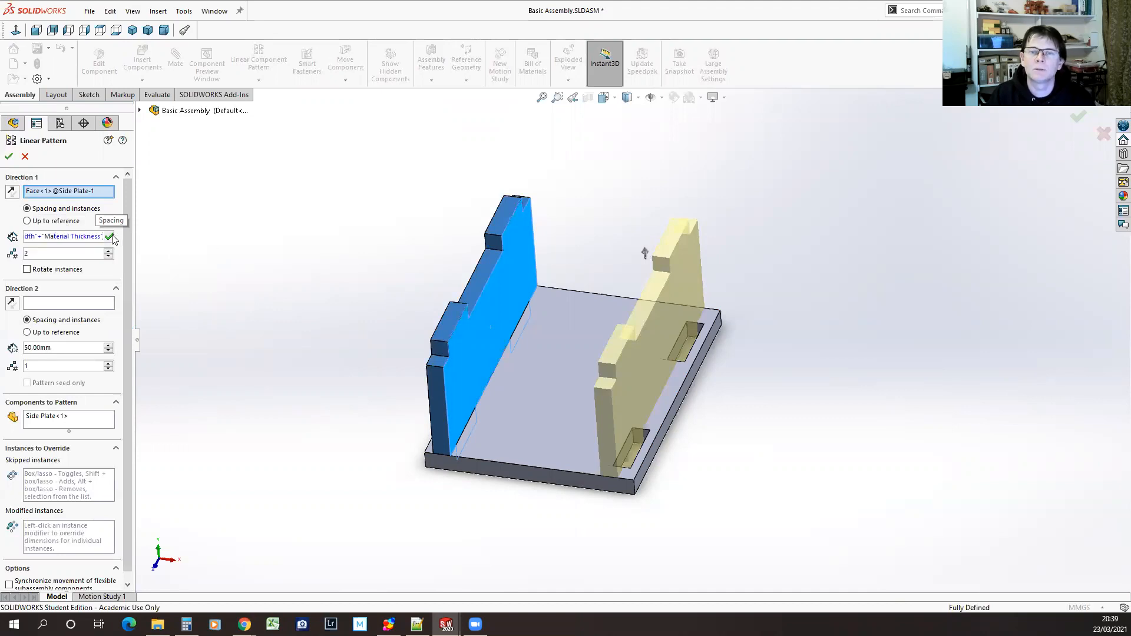
click(111, 237)
click(9, 157)
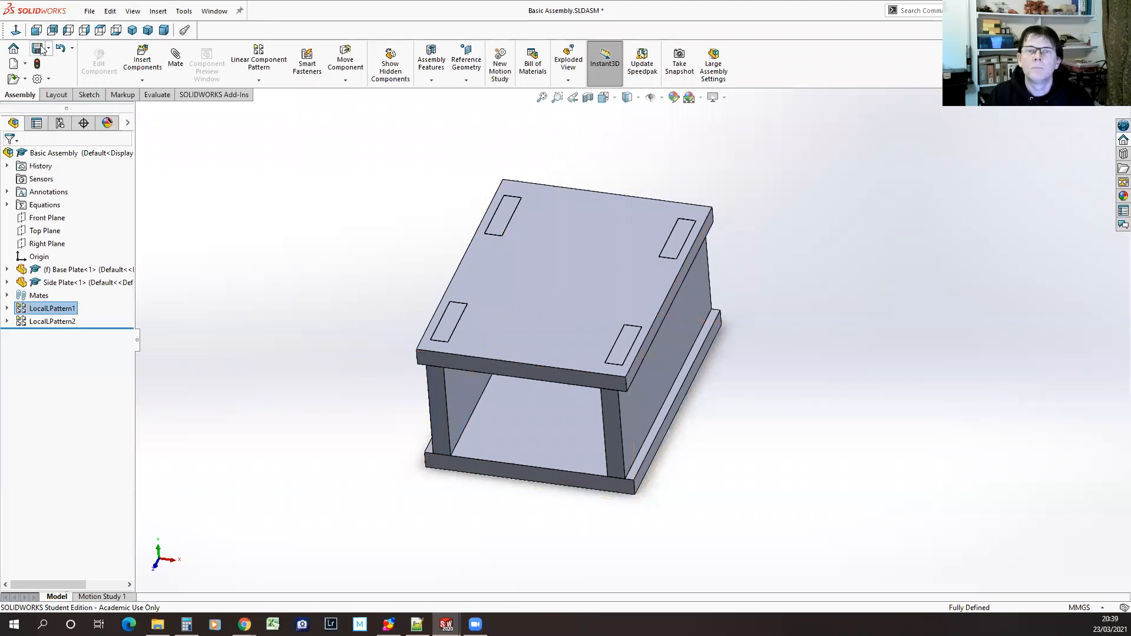
click(37, 50)
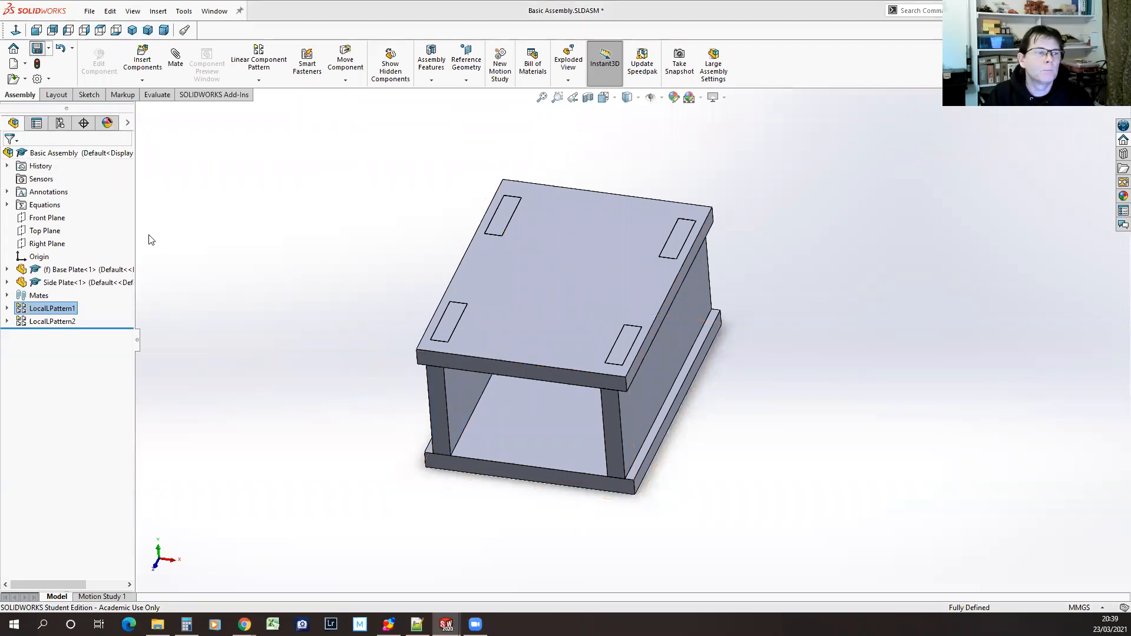
Switch to equations.txt in Notepad++ and hide the end-of-line symbols
mouse_move(474, 445)
middle_down()
mouse_move(505, 295)
mouse_move(473, 415)
mouse_move(558, 531)
mouse_move(497, 433)
mouse_move(505, 471)
mouse_move(482, 463)
middle_up()
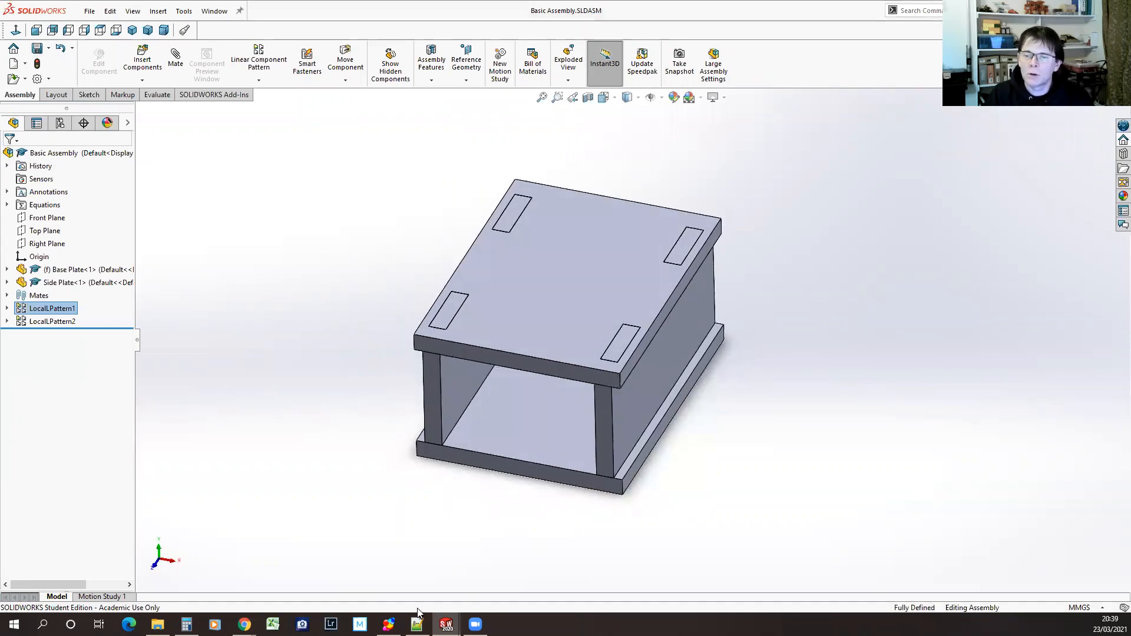
click(418, 623)
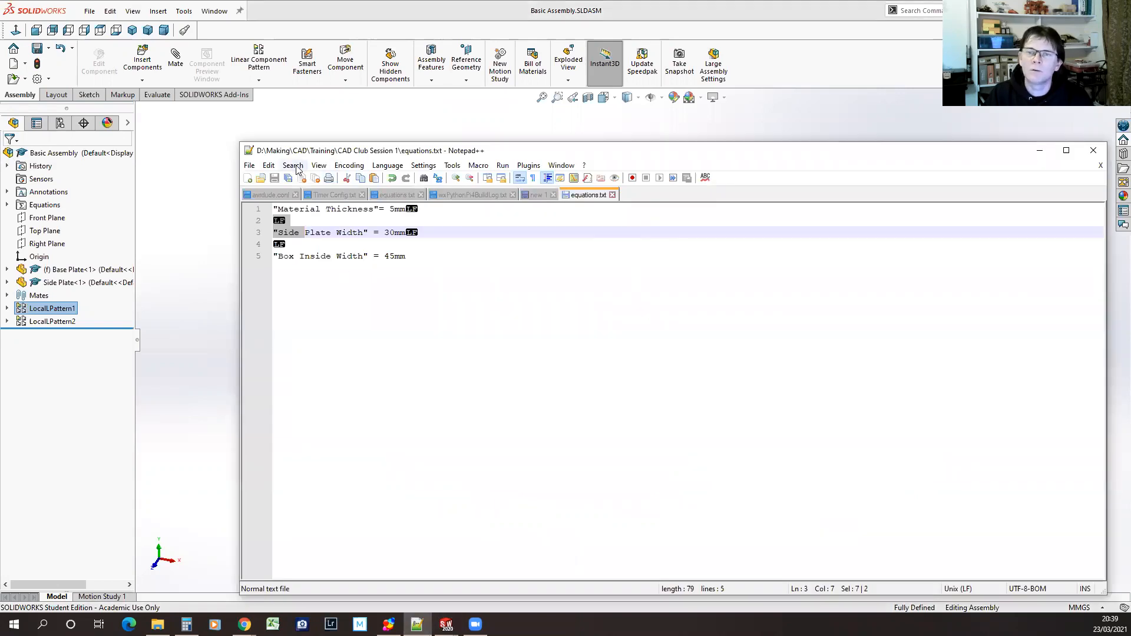
click(269, 166)
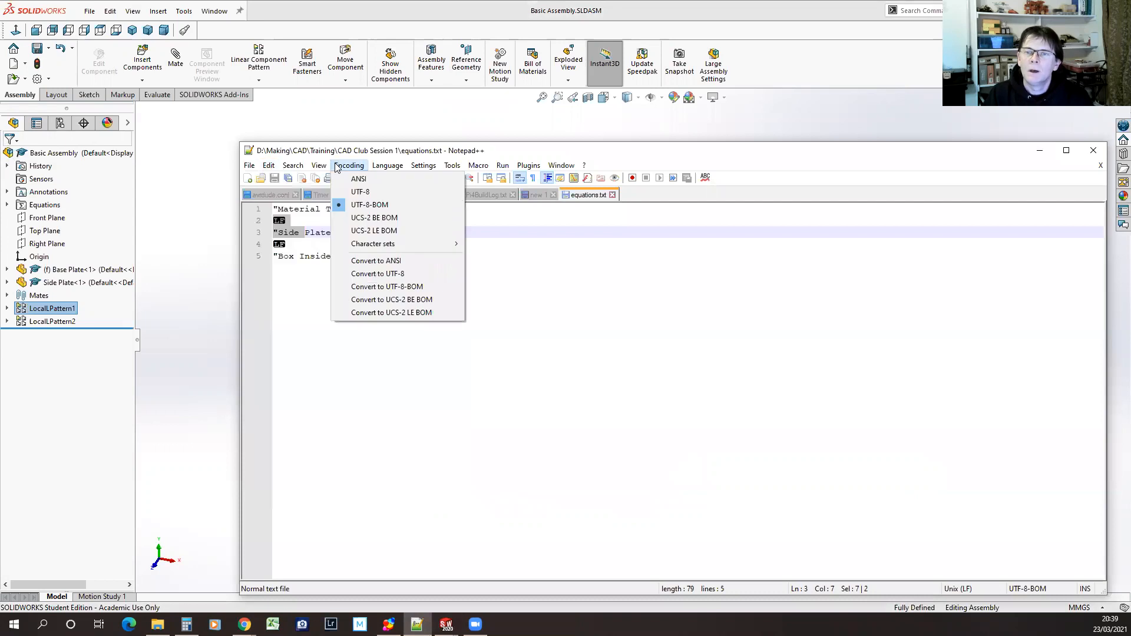
mouse_move(482, 238)
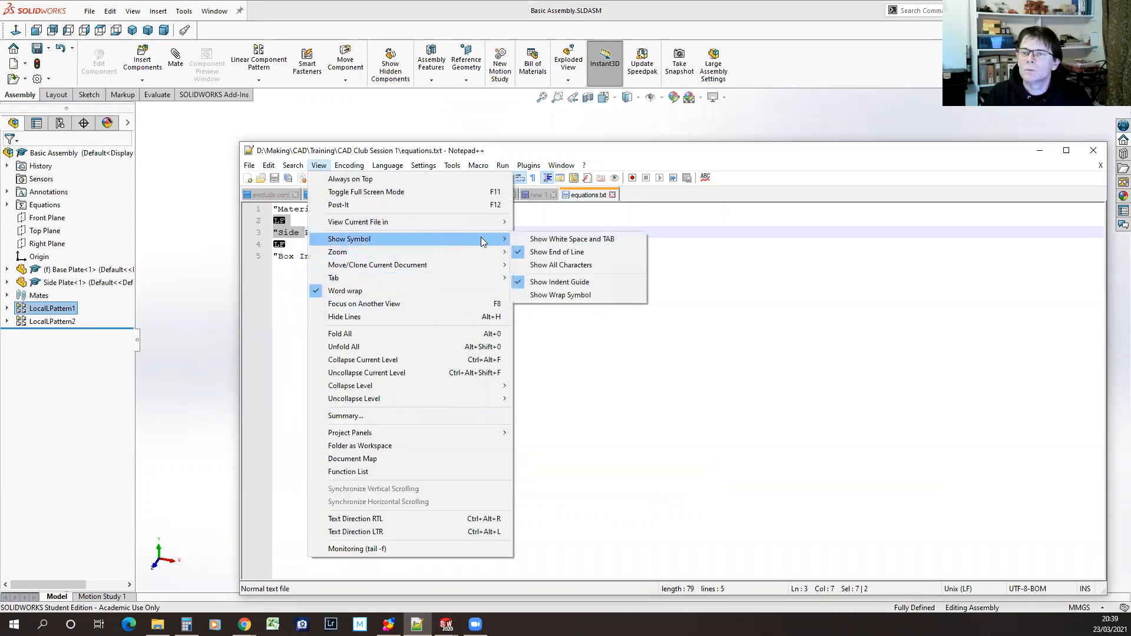
click(562, 253)
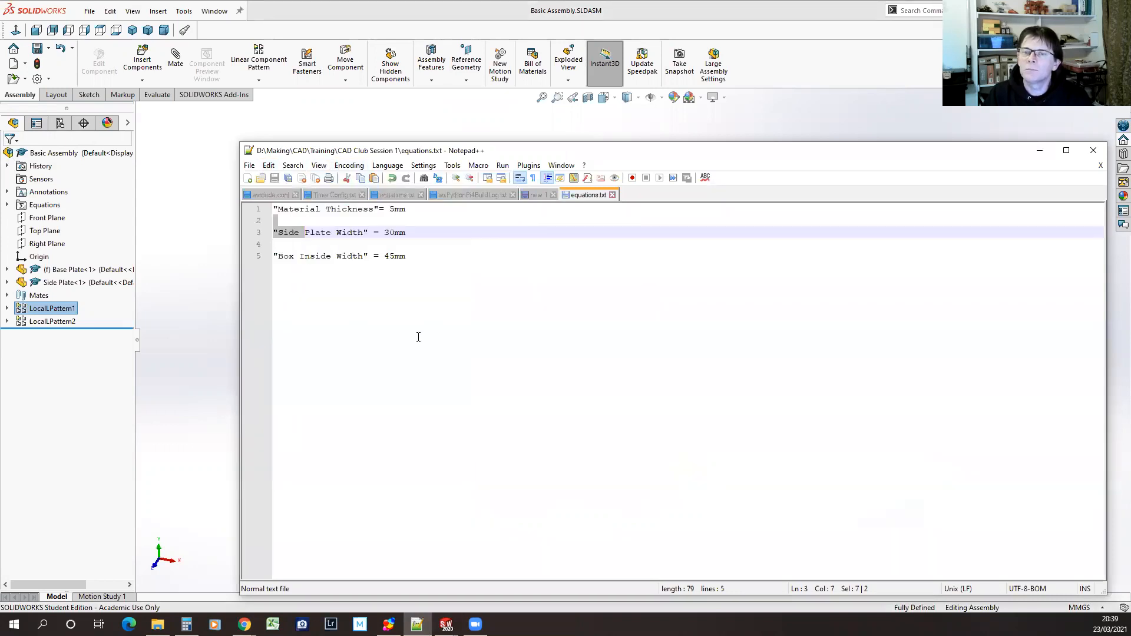
Set "Material Thickness" to 3.2mm in equations.txt and save the file
click(454, 253)
drag(390, 208, 395, 209)
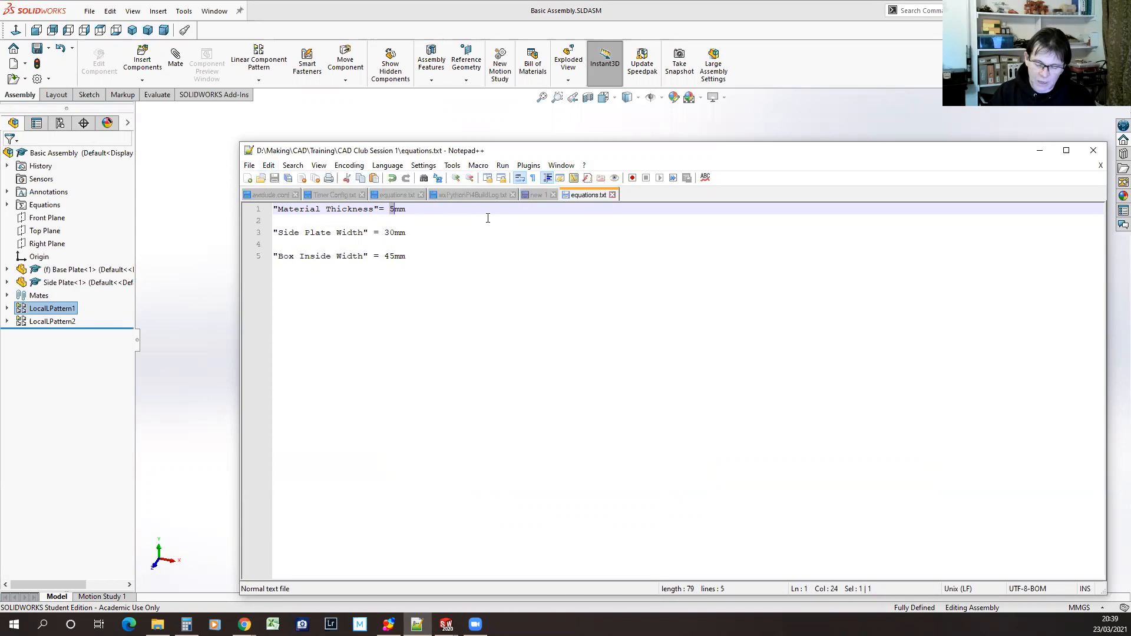
text(3)
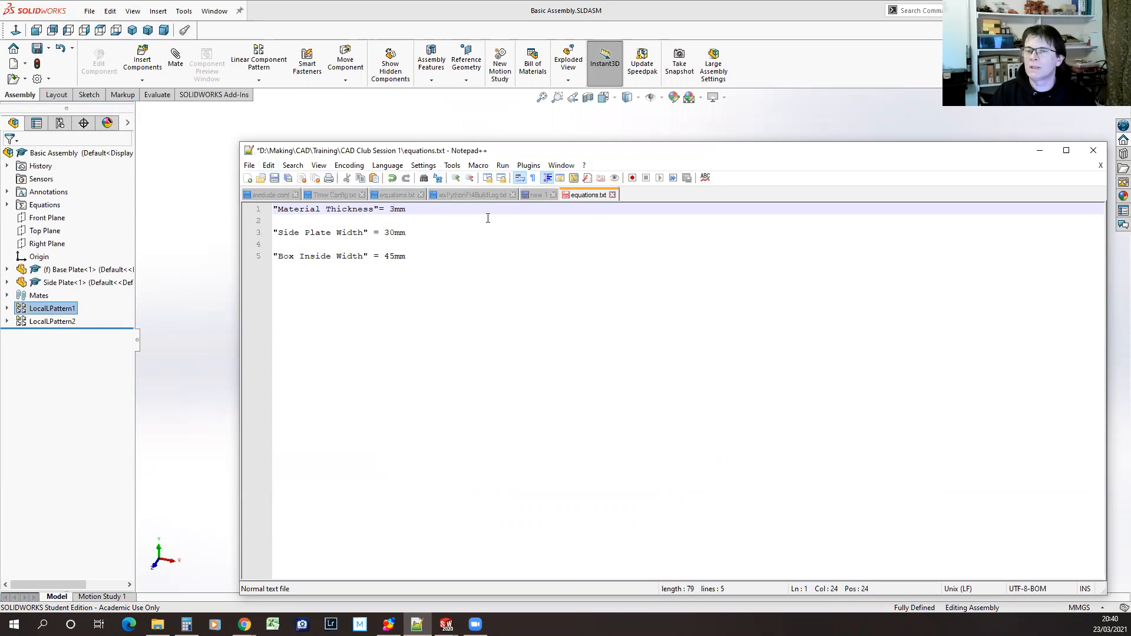
text(.2)
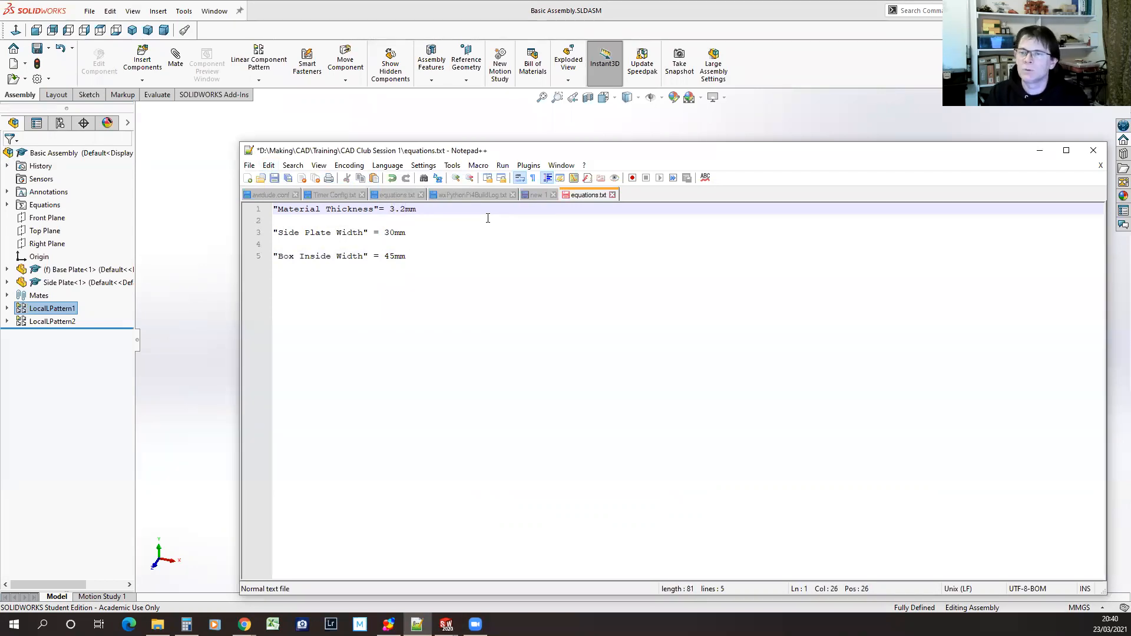
key(Return)
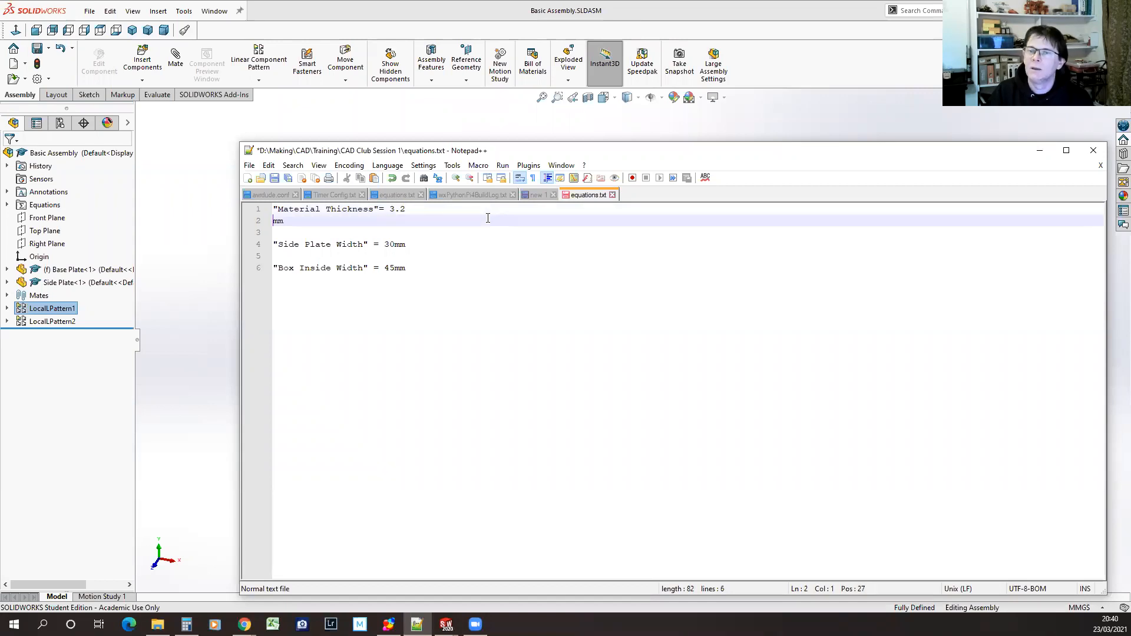
key(BackSpace)
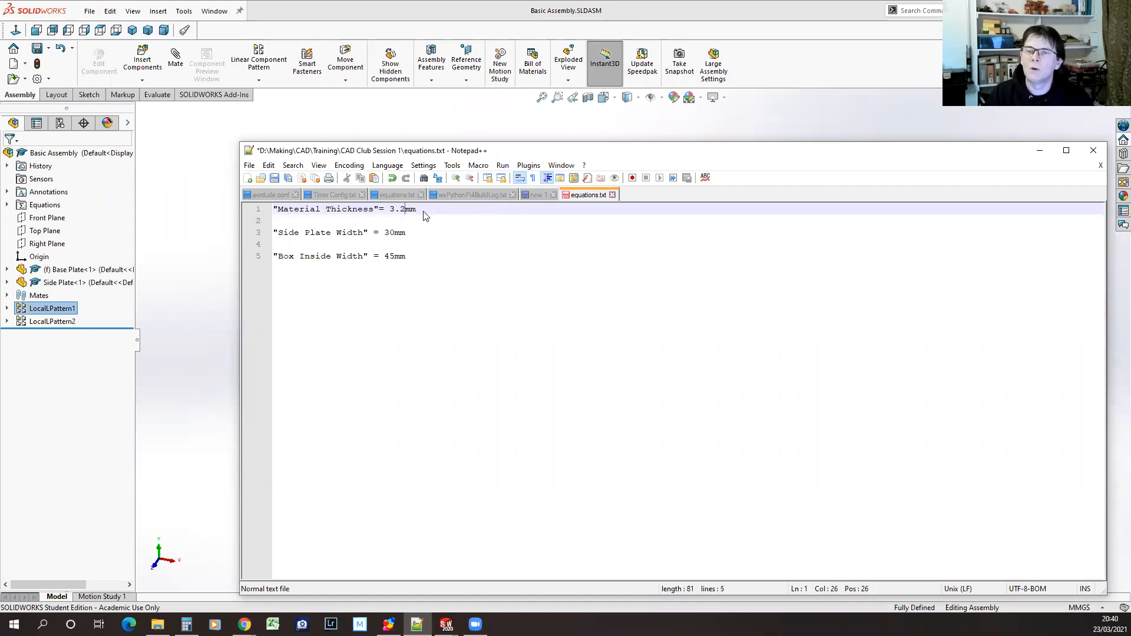
click(274, 178)
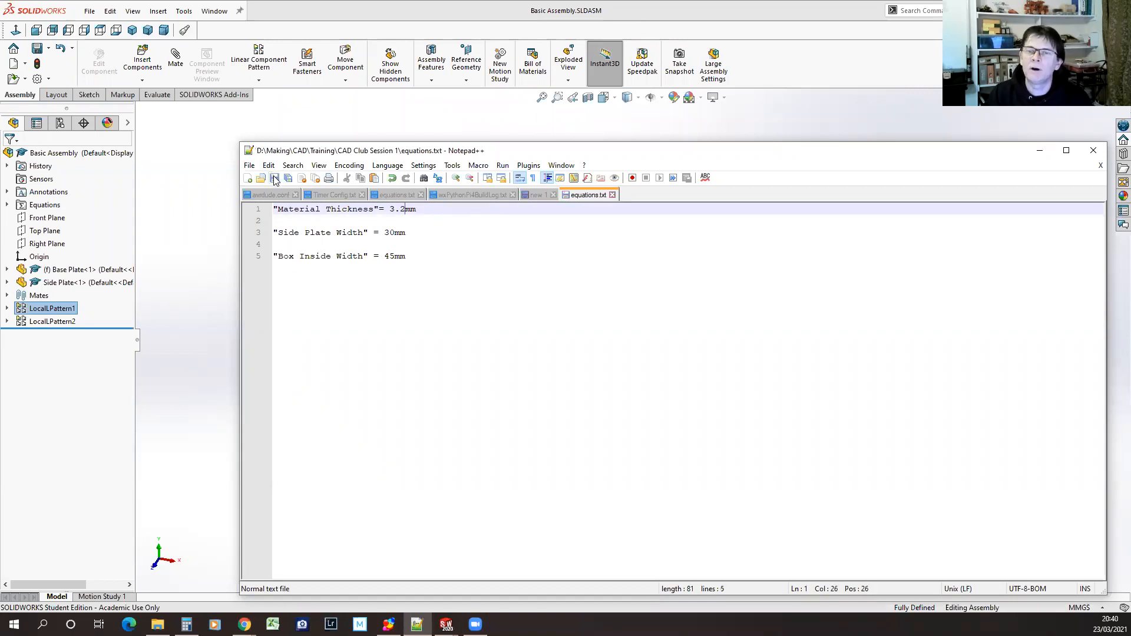
Return to Basic Assembly in SOLIDWORKS, rebuild it with the new material thickness and inspect the slot and side plate joints
click(328, 18)
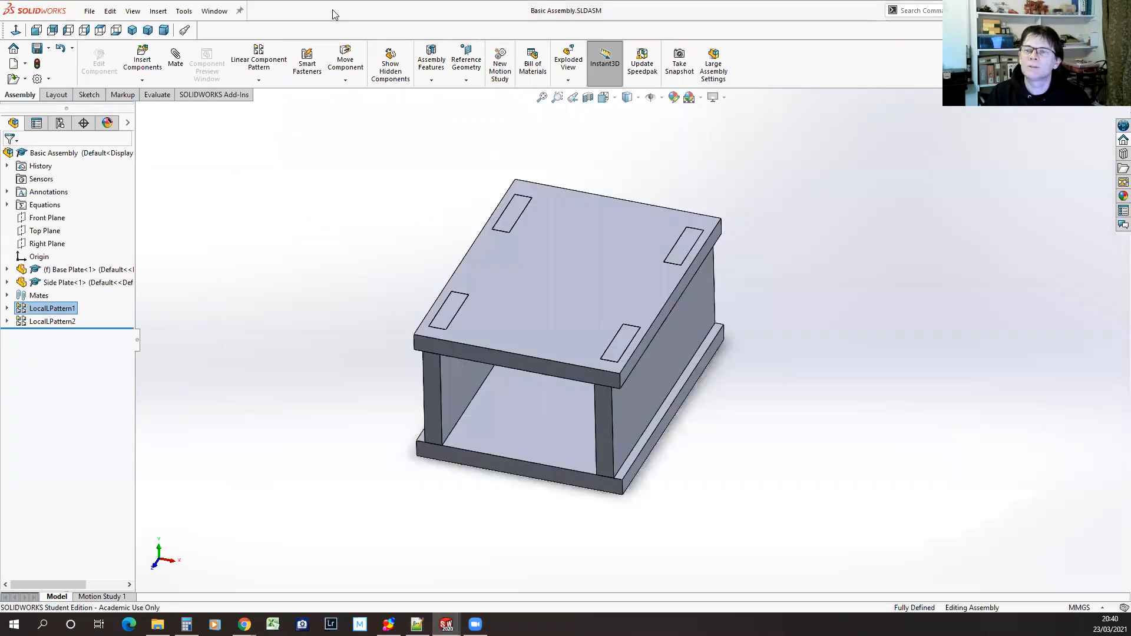
click(37, 65)
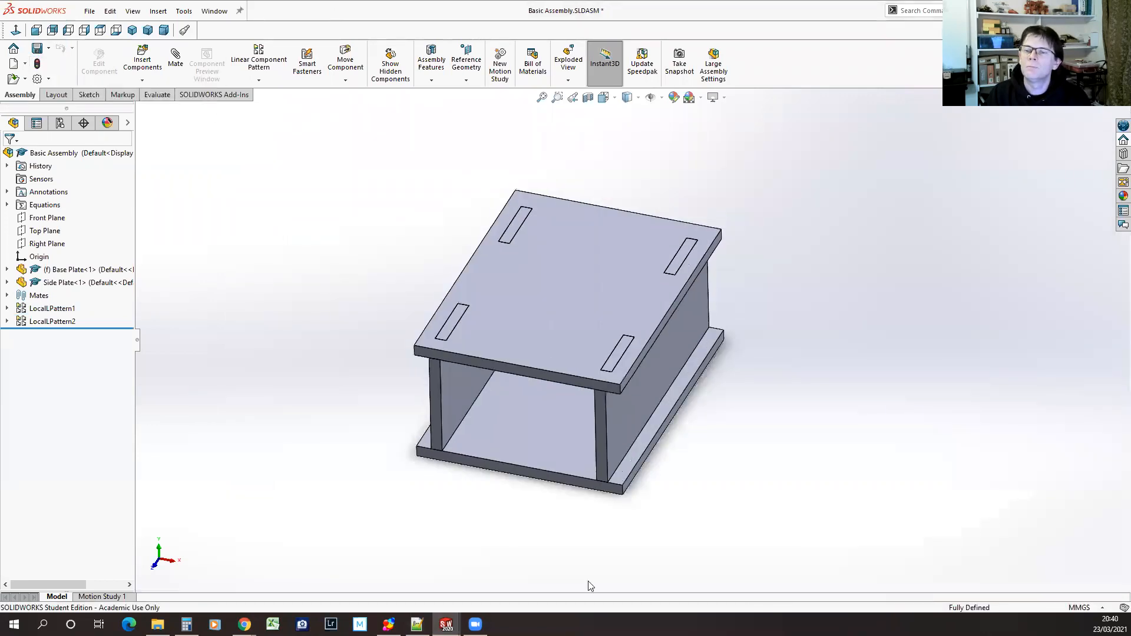
middle_drag(547, 521, 499, 554)
scroll(498, 554, down, 2)
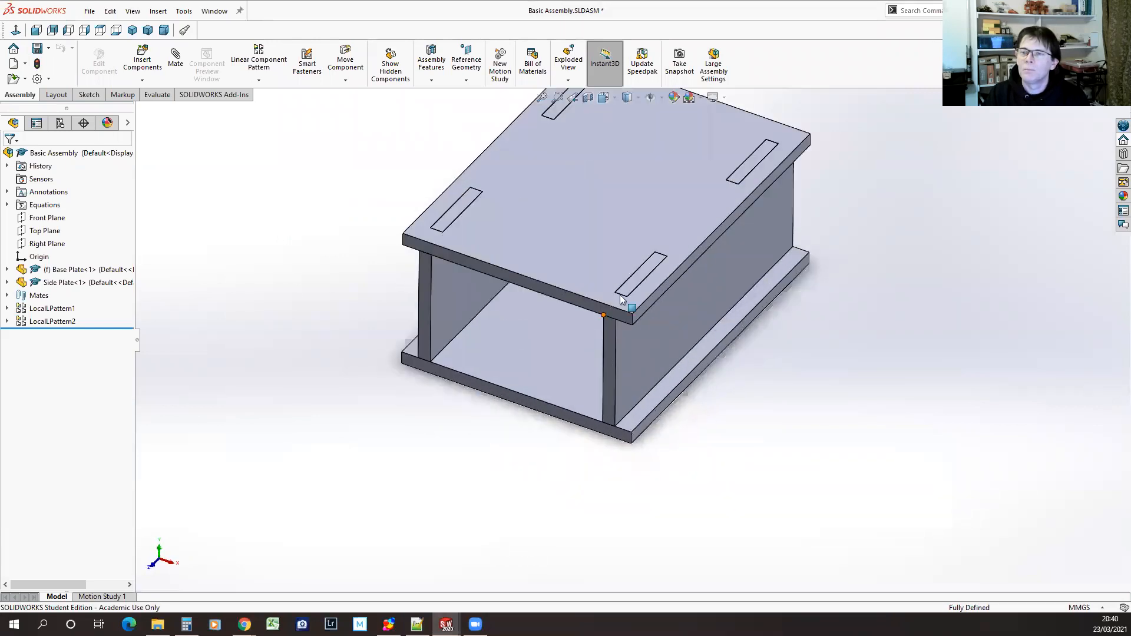
scroll(622, 300, down, 1)
scroll(633, 259, up, 5)
In equations.txt in Notepad++, set "Box Inside Width" to 50mm and "Side Plate Width" to 15mm, and save the file
click(416, 625)
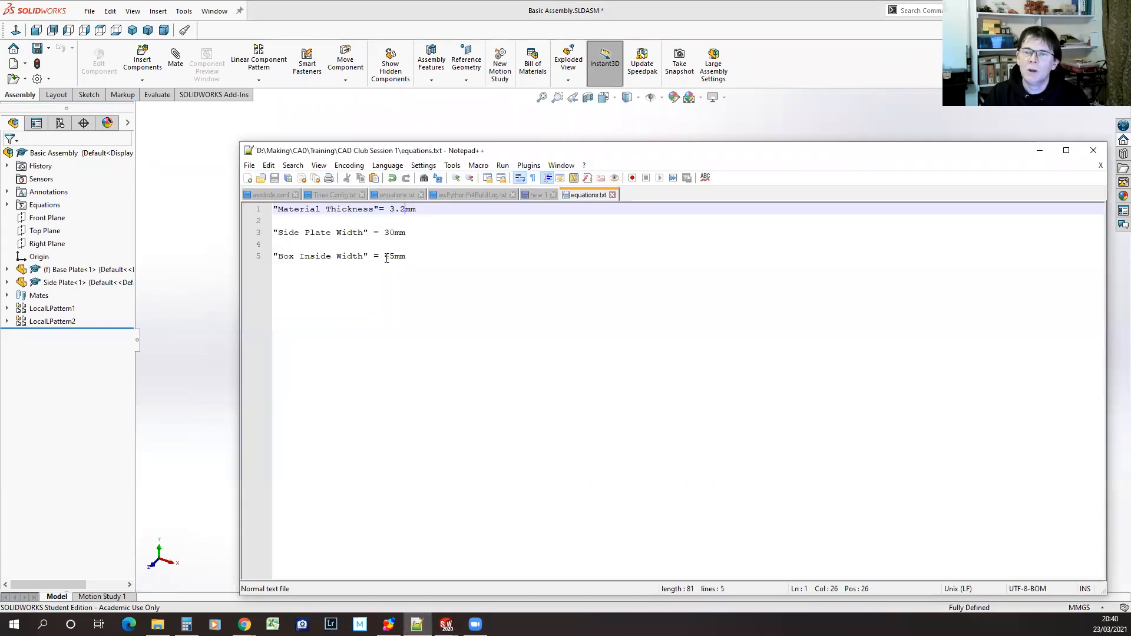
drag(385, 257, 393, 254)
text(50)
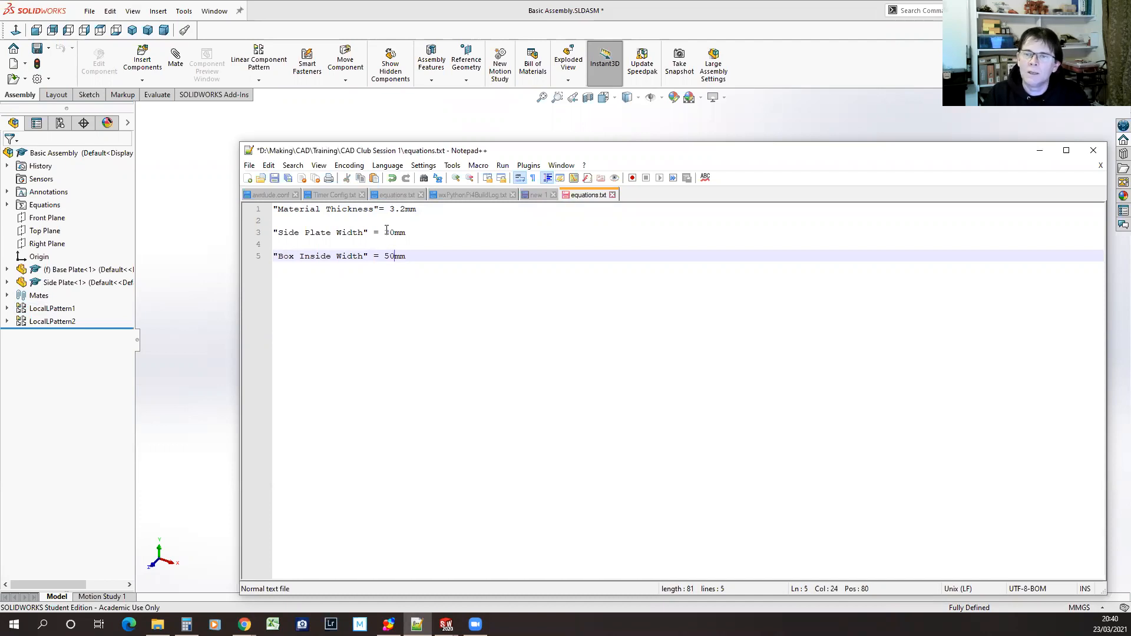
drag(385, 231, 391, 231)
text(1)
click(274, 179)
Switch back to SOLIDWORKS and rebuild Basic Assembly with the new box and side plate widths
click(174, 174)
click(37, 65)
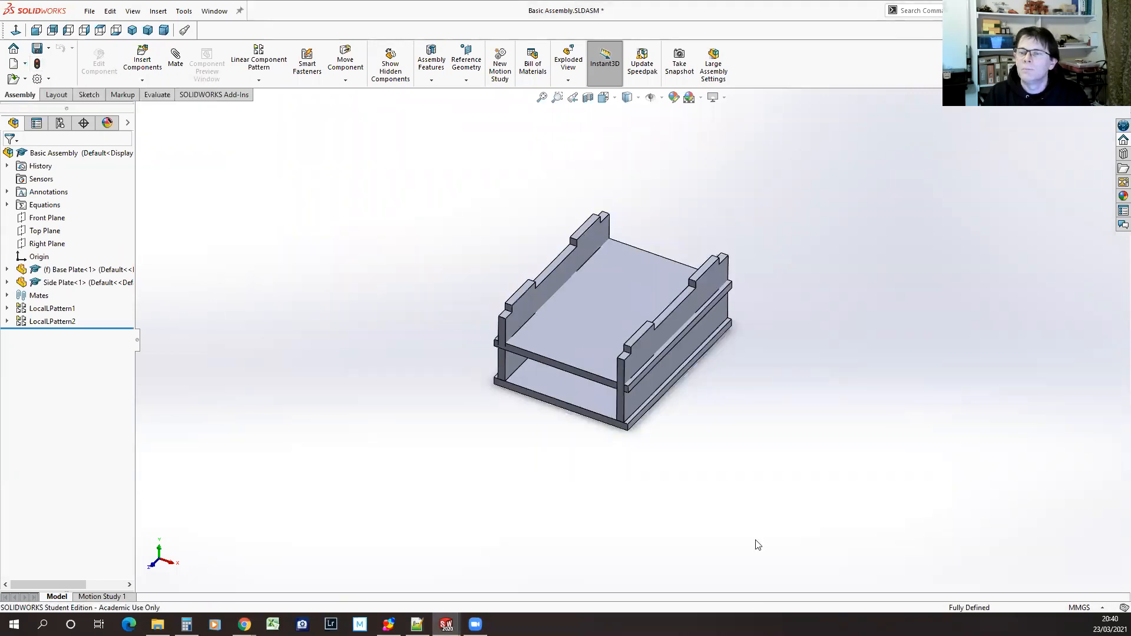
mouse_move(685, 498)
middle_down()
mouse_move(677, 409)
mouse_move(692, 504)
middle_up()
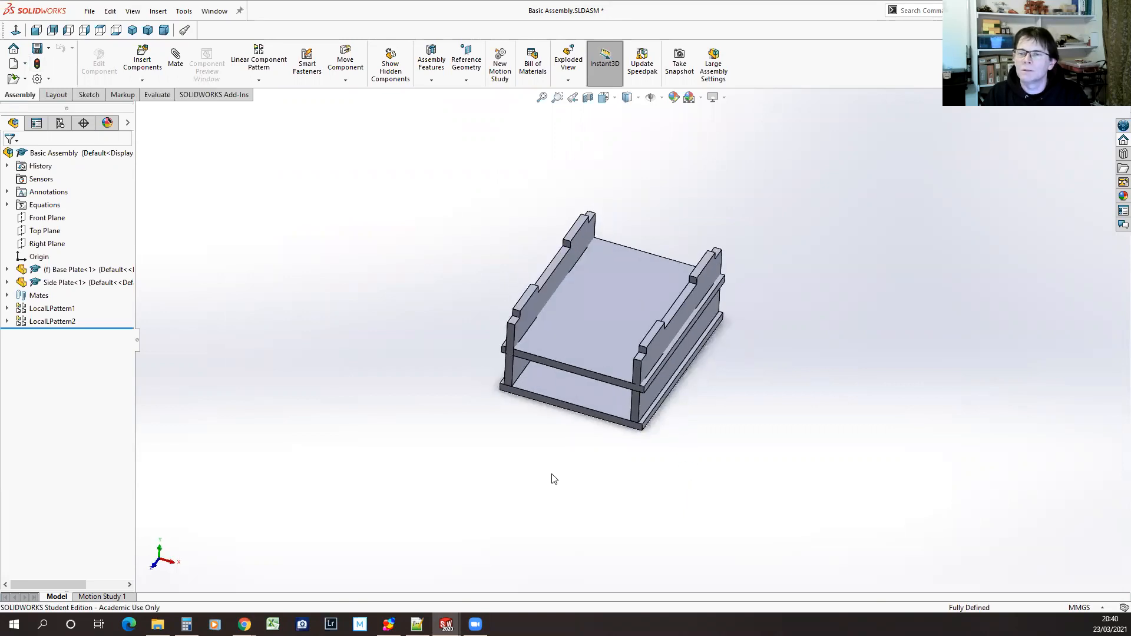
Bring up Side Plate.SLDPRT and view the plate face-on
click(212, 12)
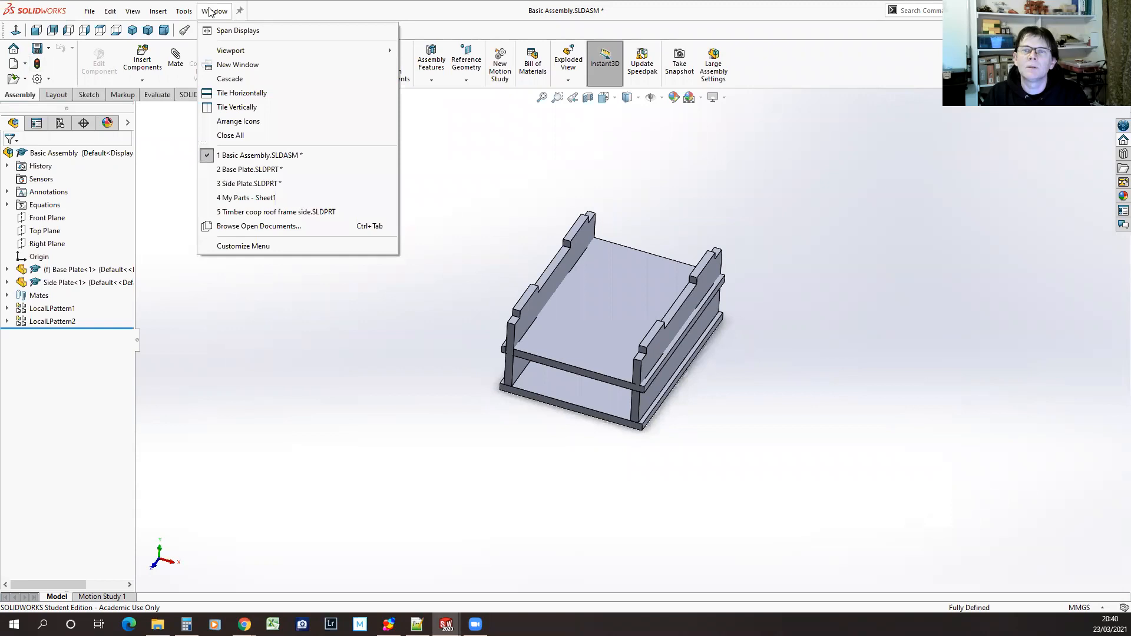
click(248, 184)
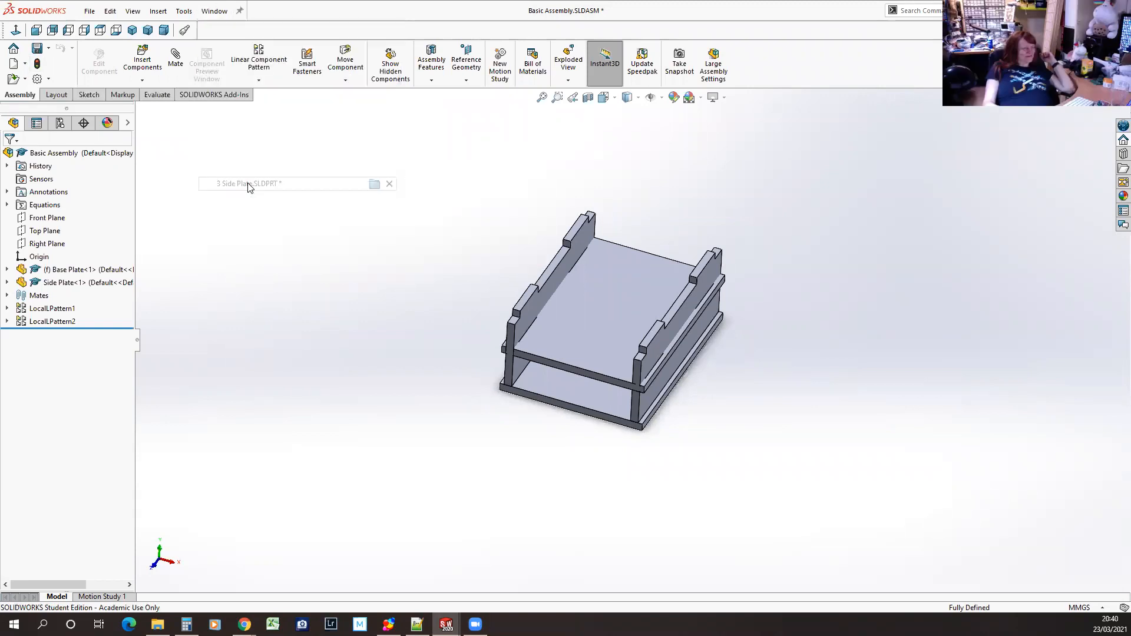
middle_drag(718, 414, 705, 234)
click(49, 297)
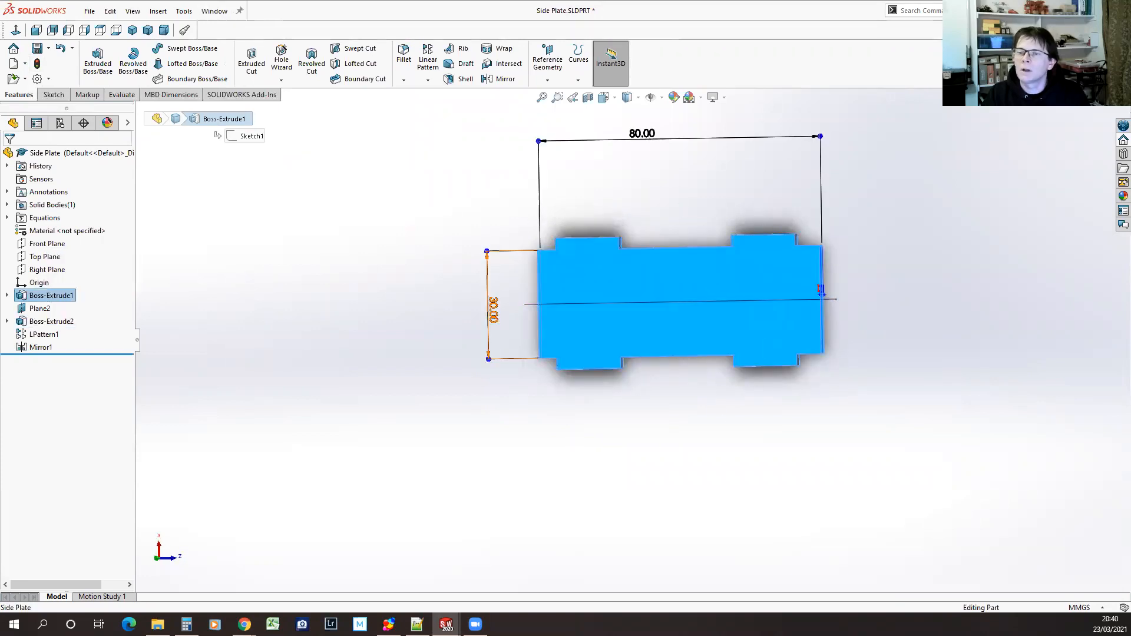
click(492, 311)
double_click(491, 312)
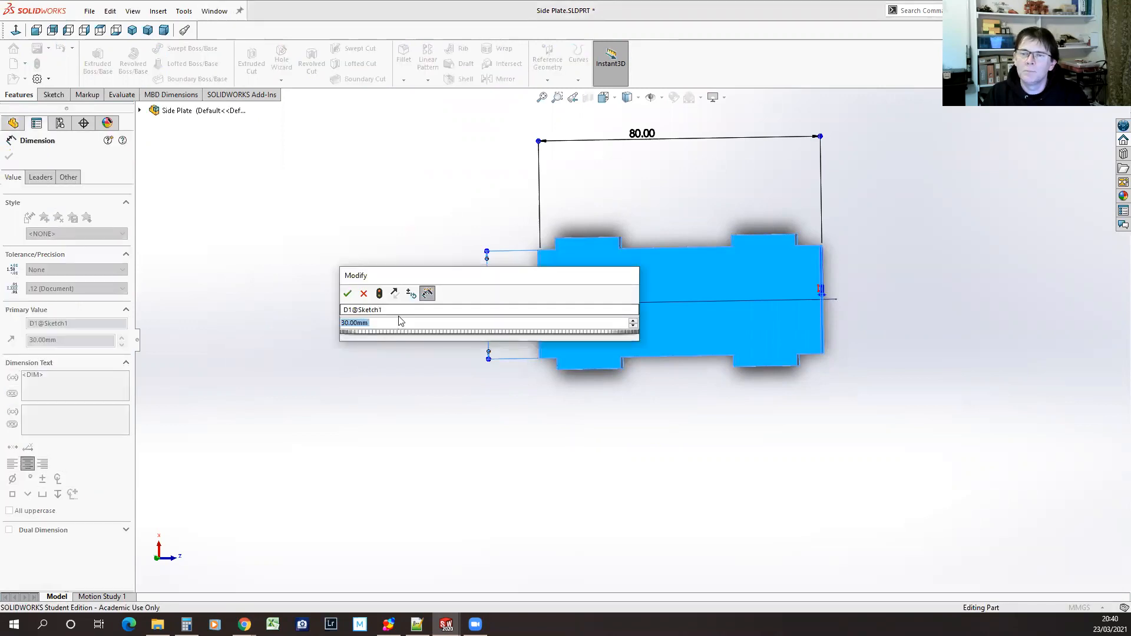
text(=)
mouse_move(397, 336)
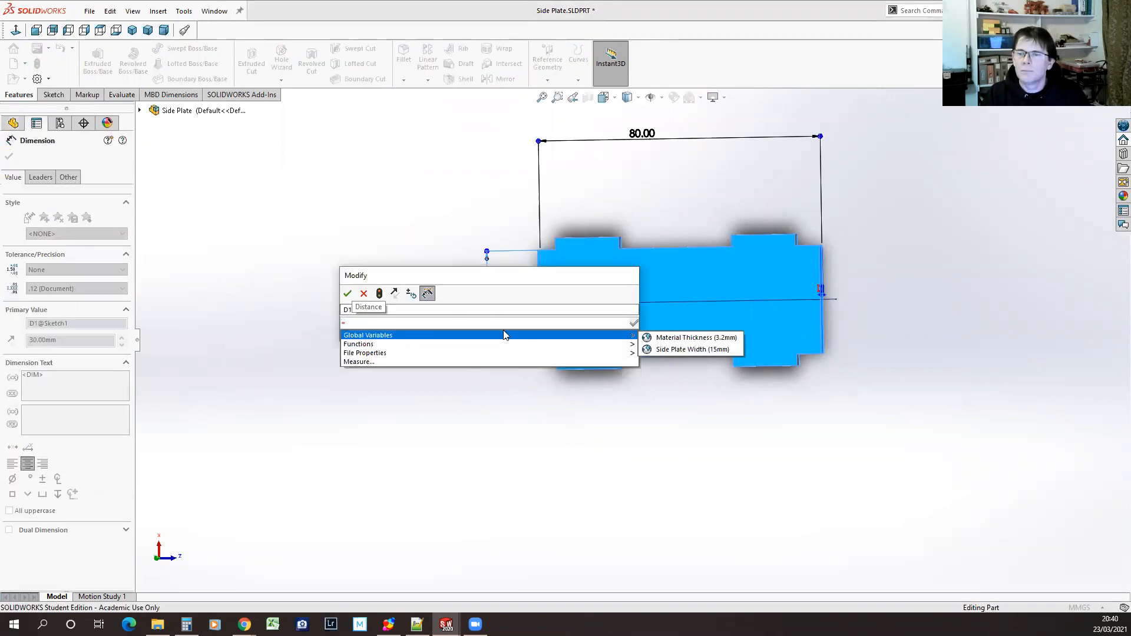
click(363, 295)
click(409, 214)
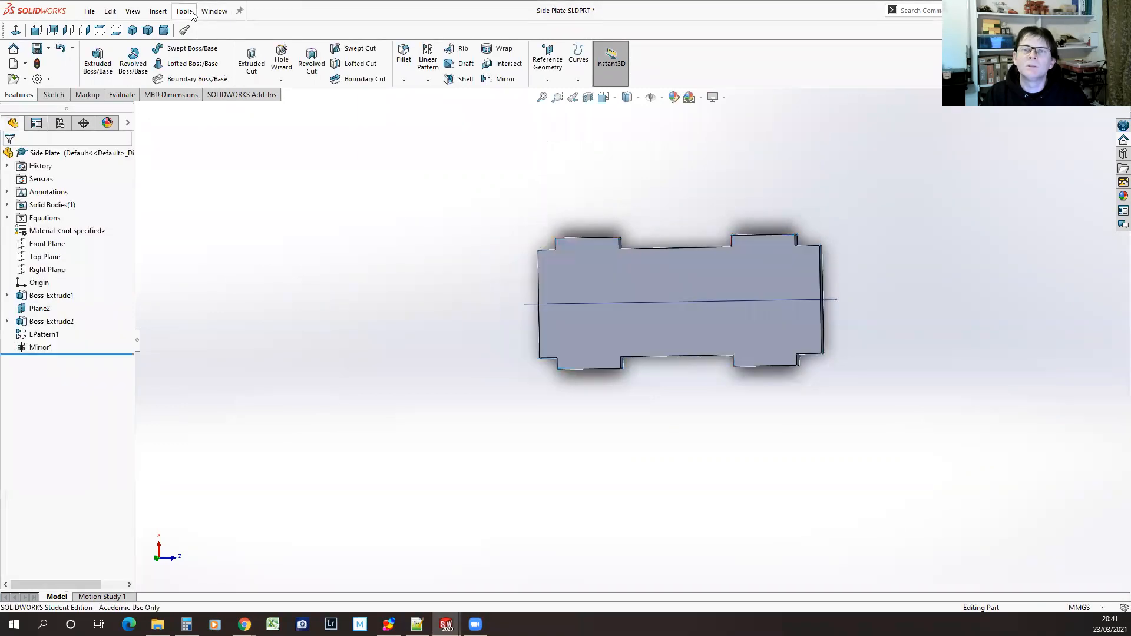
Check the side plate's equations list for the global variables and dimensions linked to the external file
click(184, 11)
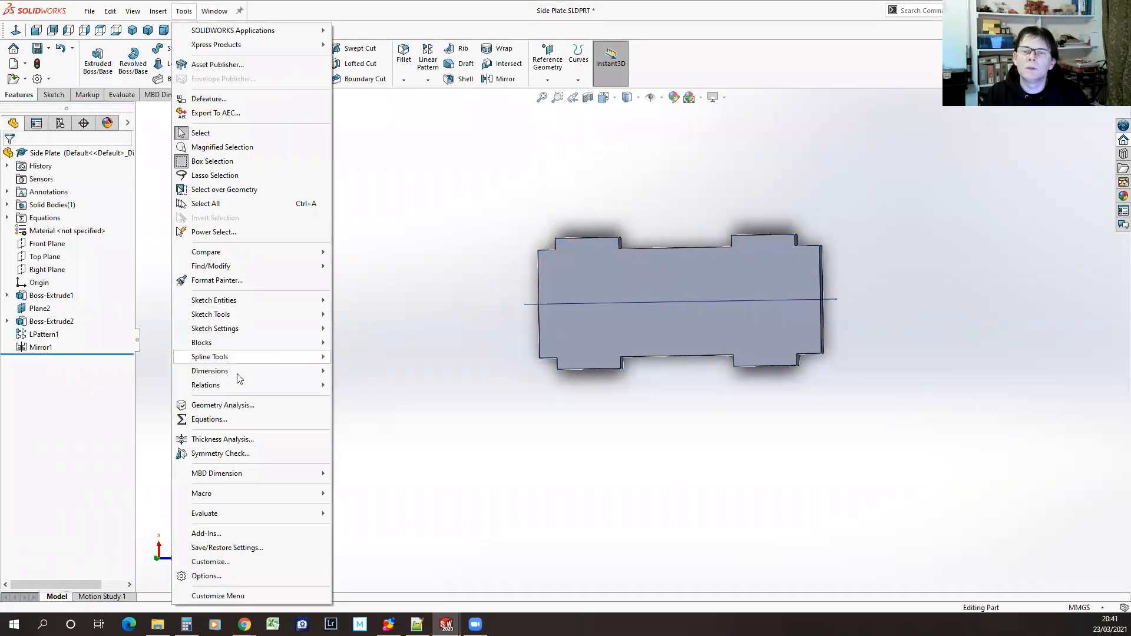
click(209, 420)
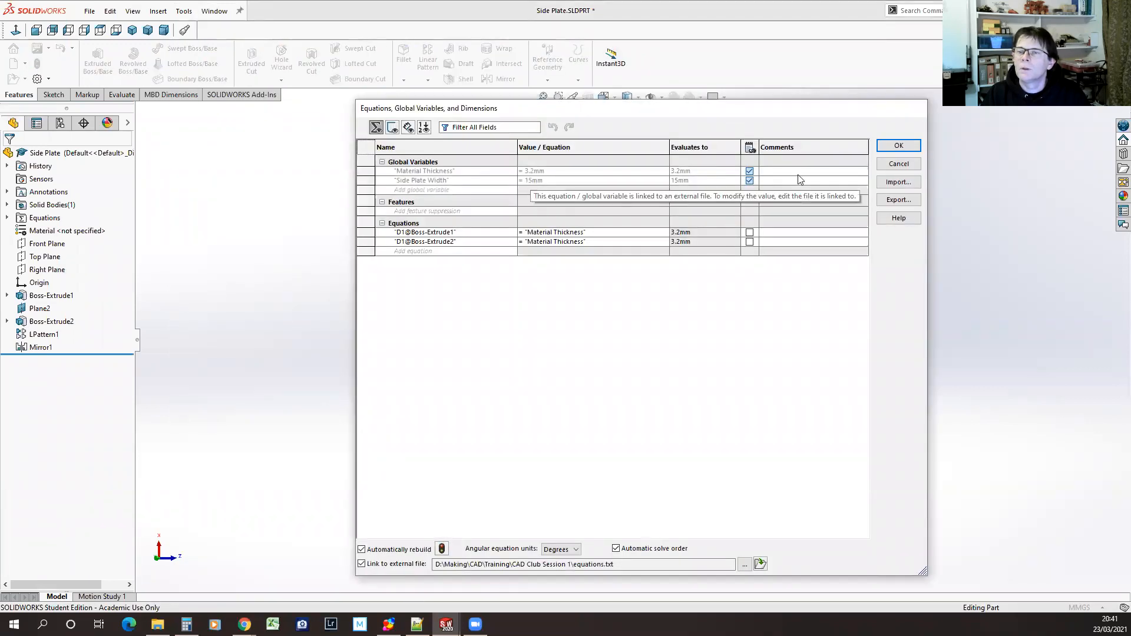
click(898, 164)
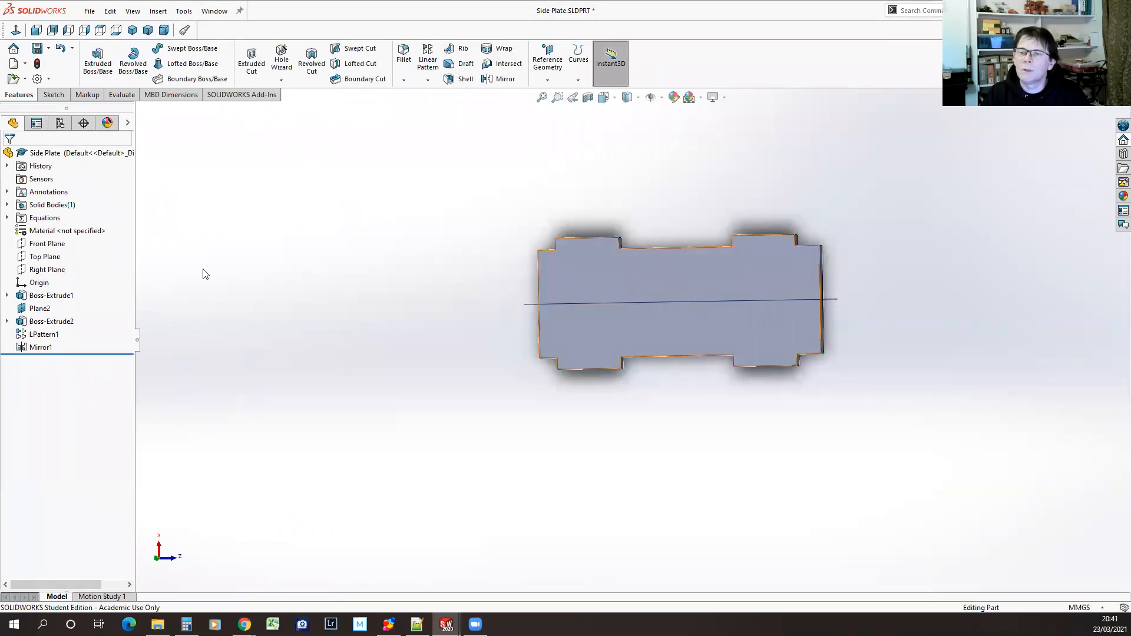
Link the 30 mm width dimension of the side plate's Boss-Extrude1 sketch to the "Side Plate Width" global variable and rebuild the part
click(51, 295)
click(495, 312)
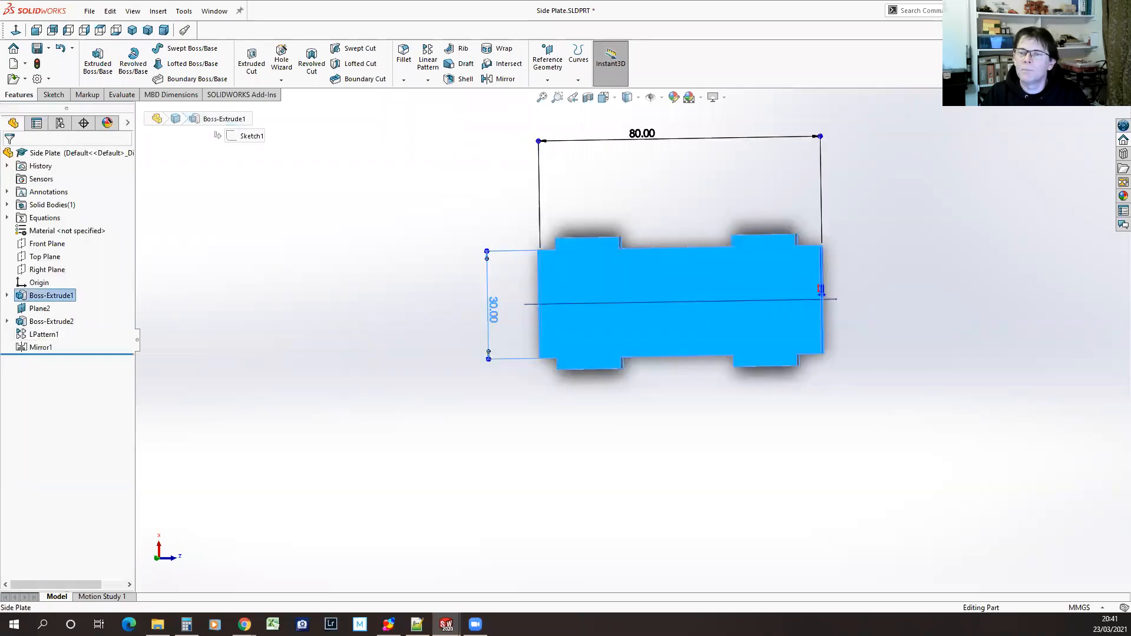
double_click(495, 312)
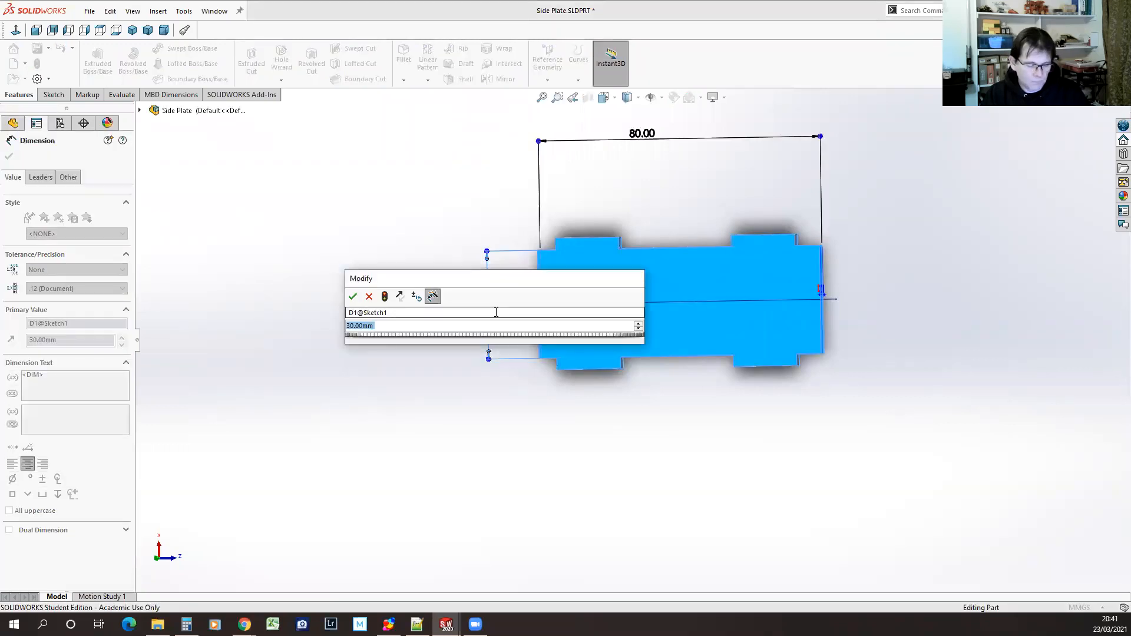
text(=)
mouse_move(442, 338)
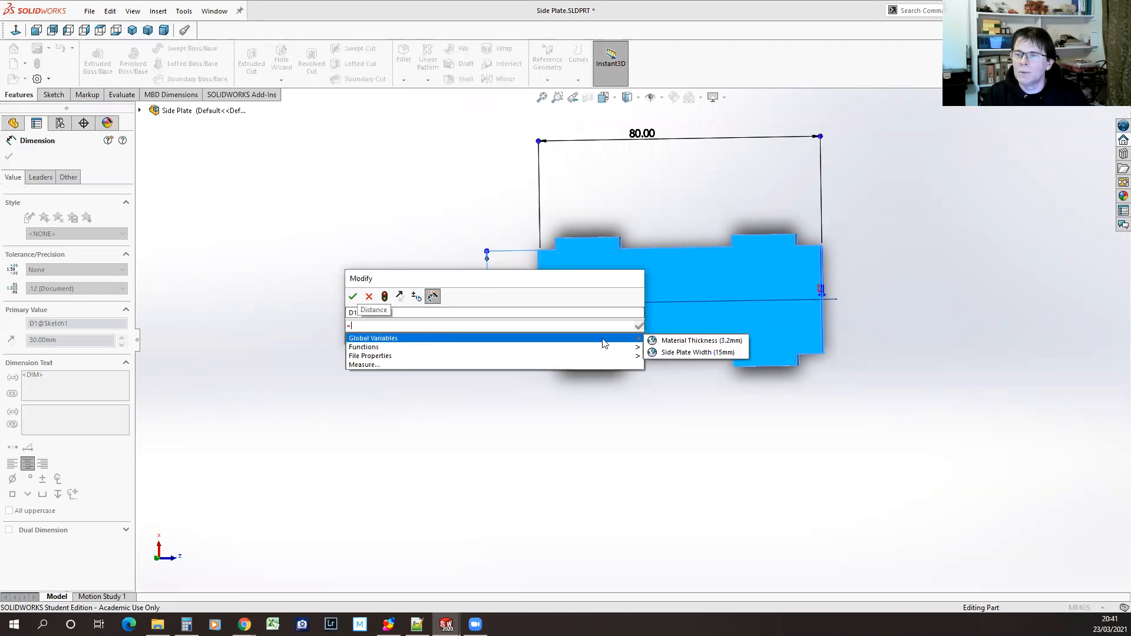
click(701, 353)
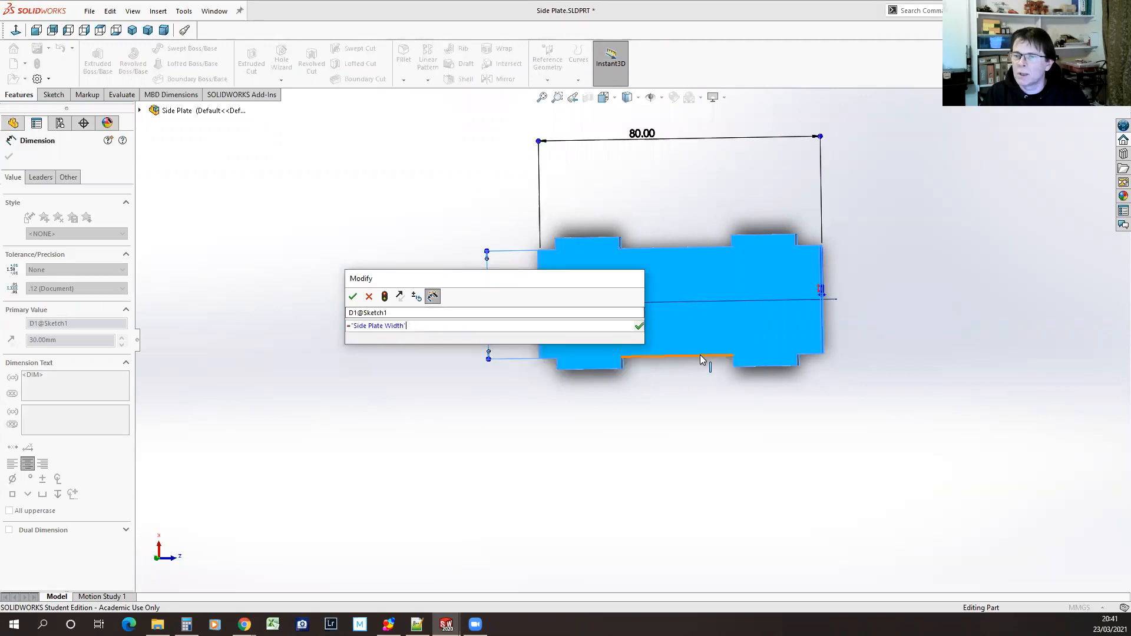
click(640, 326)
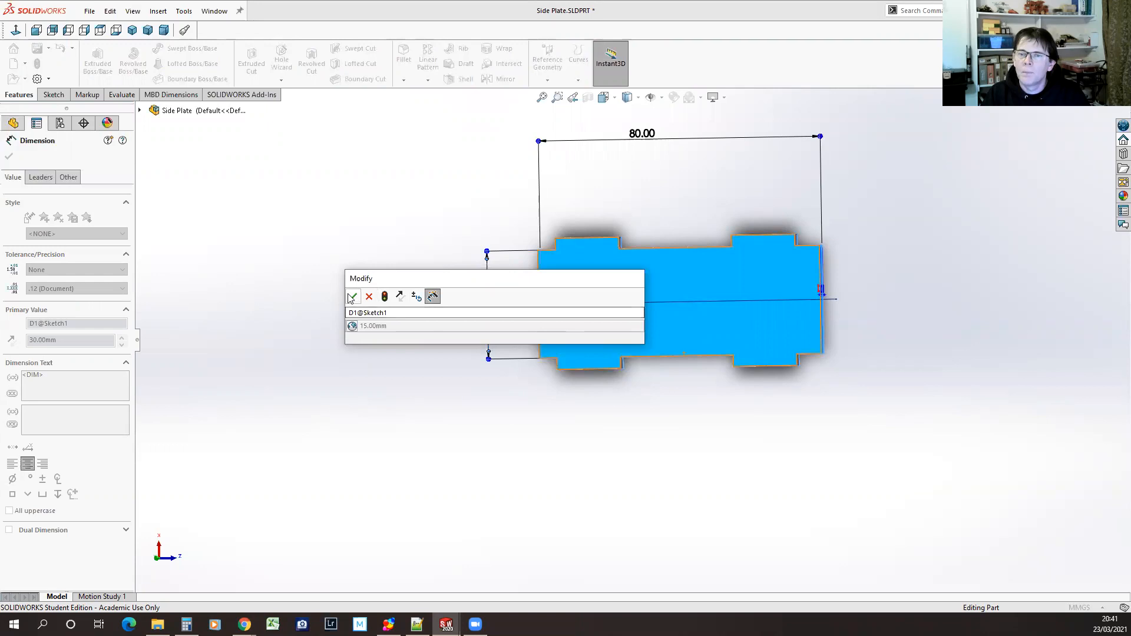
click(353, 296)
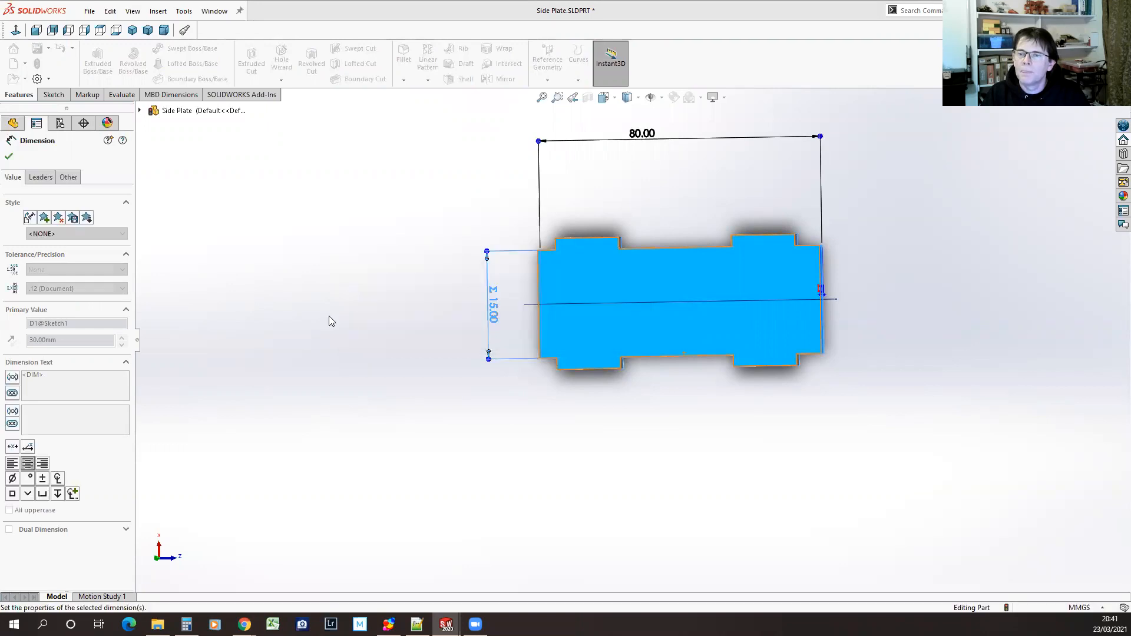
click(8, 157)
click(37, 63)
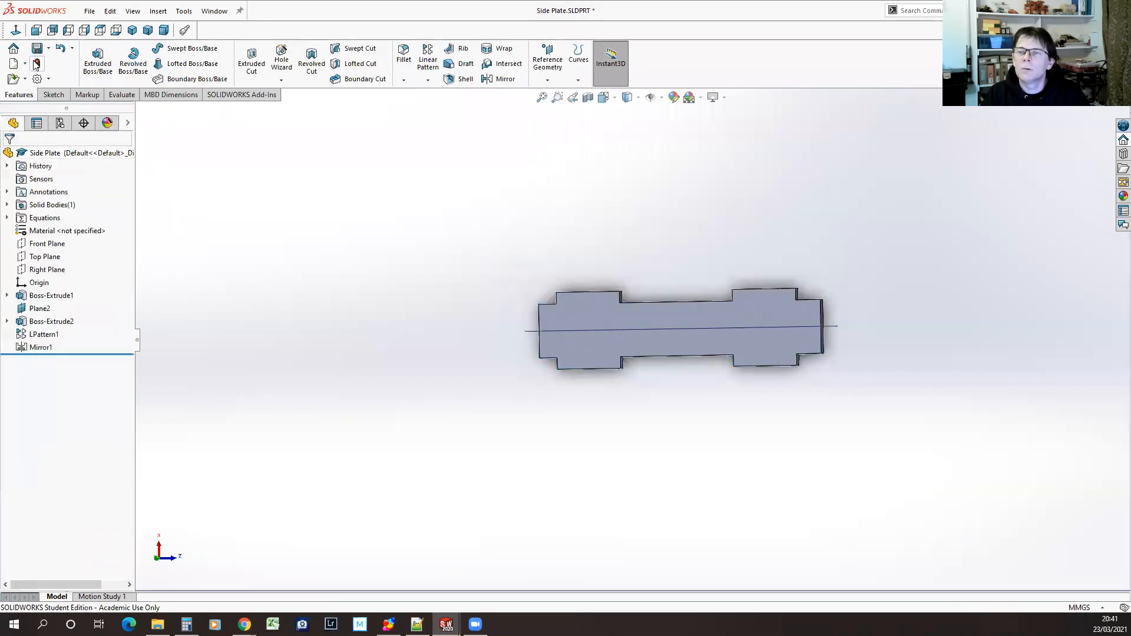
Return to Basic Assembly and inspect the box with the updated side plates up close
click(214, 11)
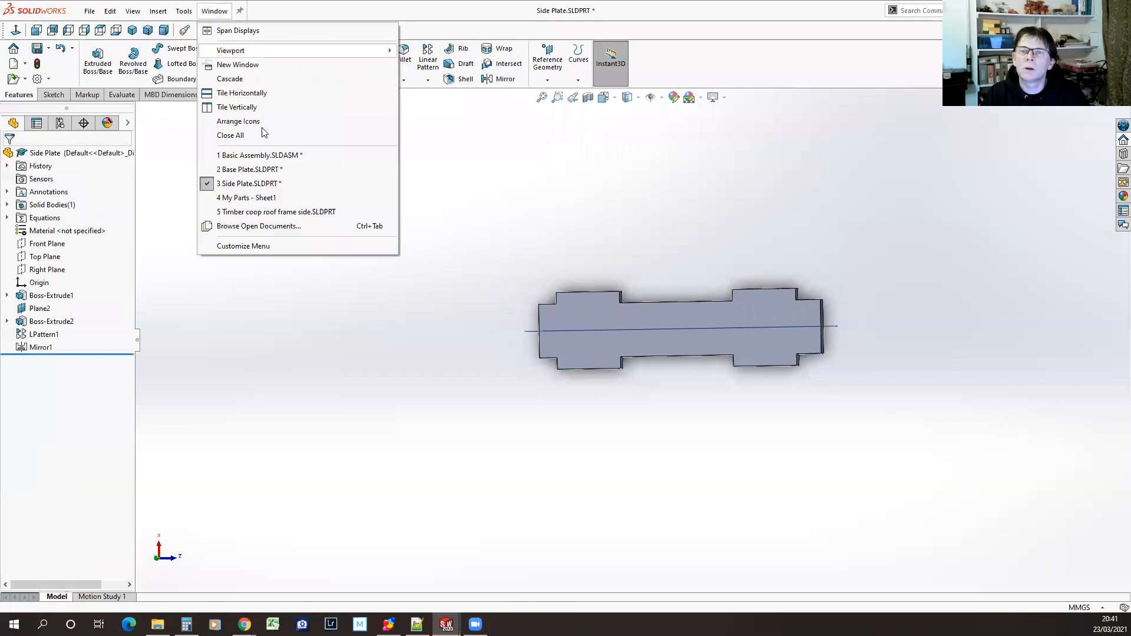
click(248, 156)
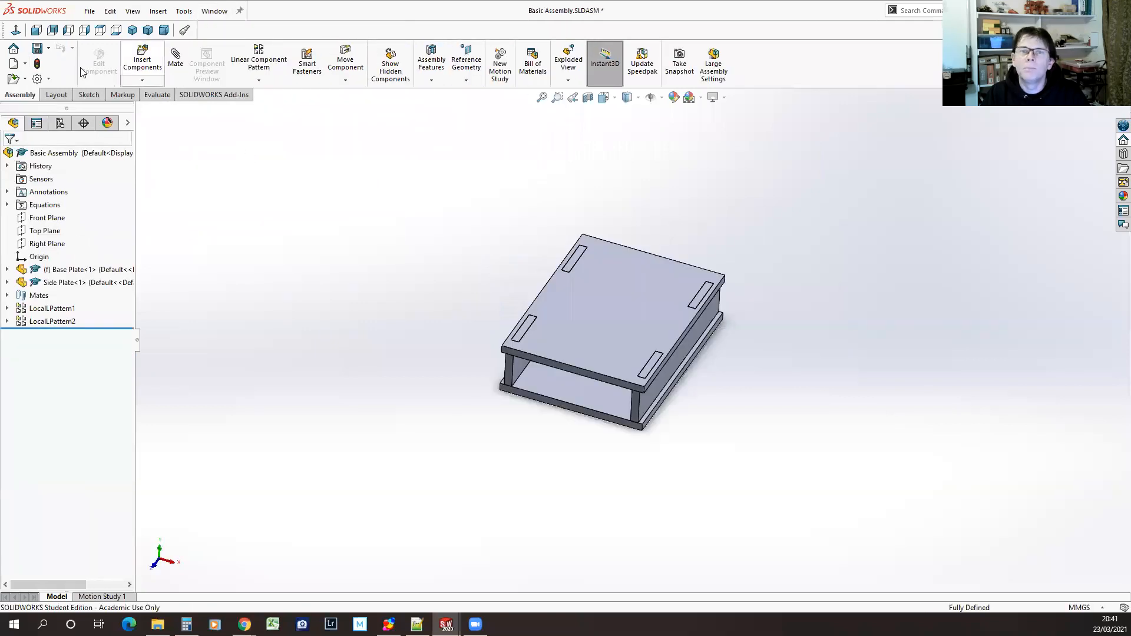
mouse_move(485, 427)
middle_down()
mouse_move(454, 285)
mouse_move(482, 385)
mouse_move(467, 434)
mouse_move(467, 422)
middle_up()
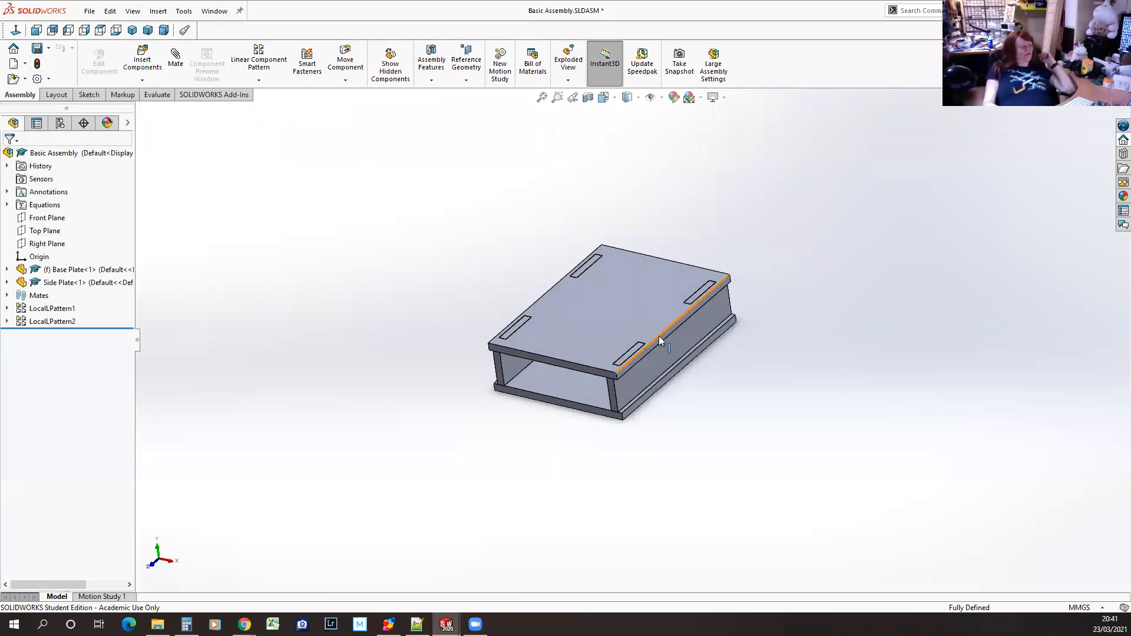
scroll(660, 334, down, 1)
scroll(660, 335, down, 2)
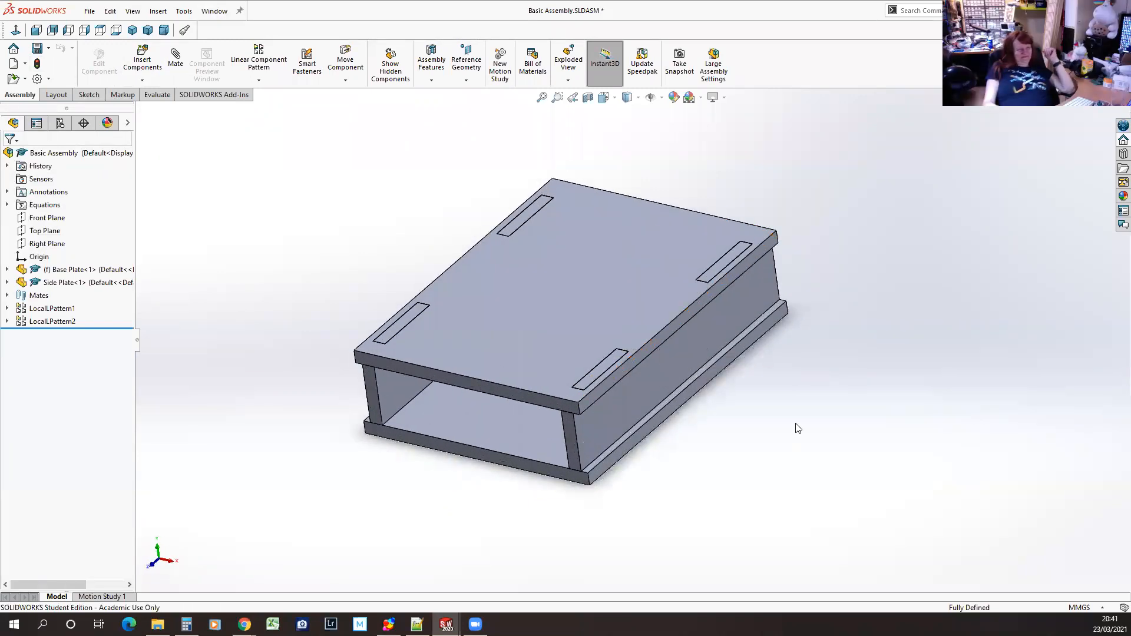
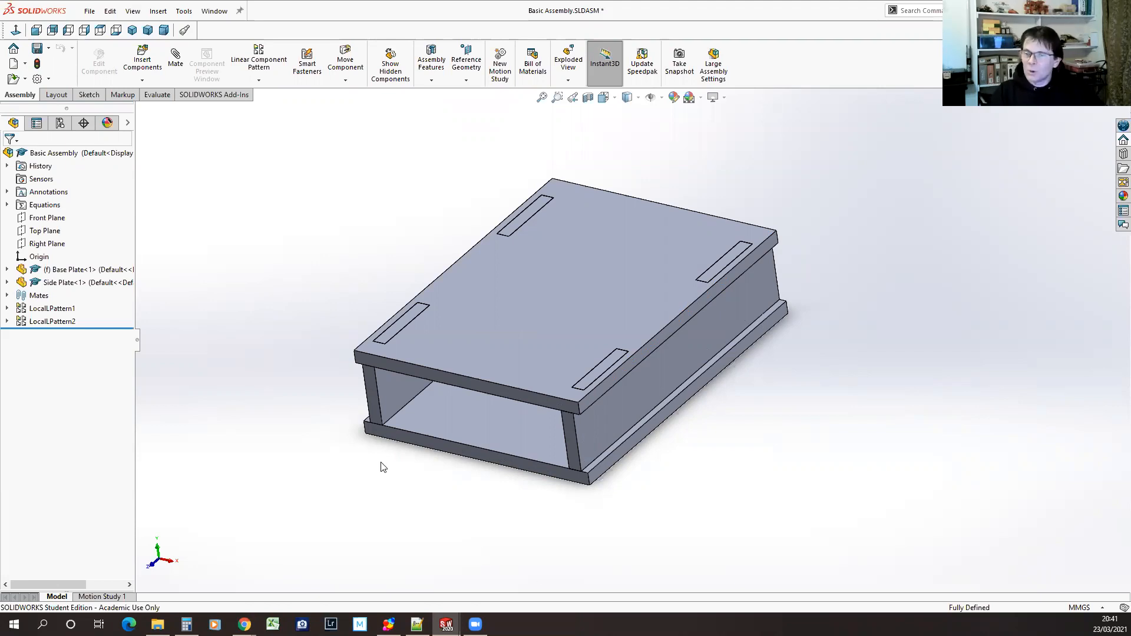
Bring up the Base Plate.SLDPRT part from the open documents
mouse_move(383, 490)
middle_down()
mouse_move(383, 460)
mouse_move(399, 479)
mouse_move(409, 468)
mouse_move(386, 509)
middle_up()
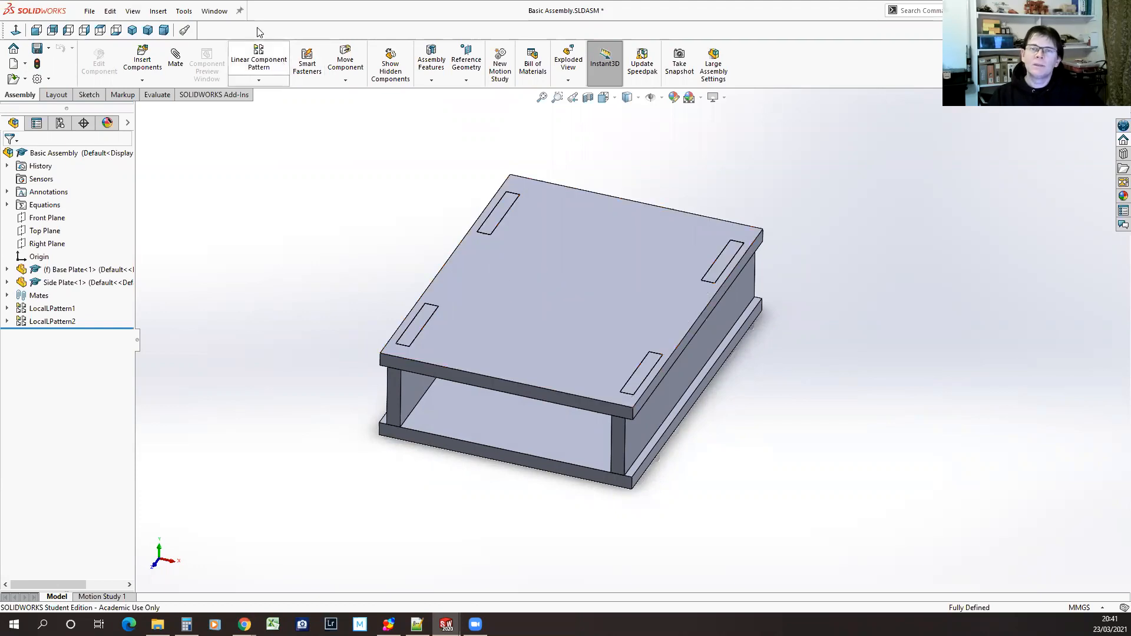
click(214, 11)
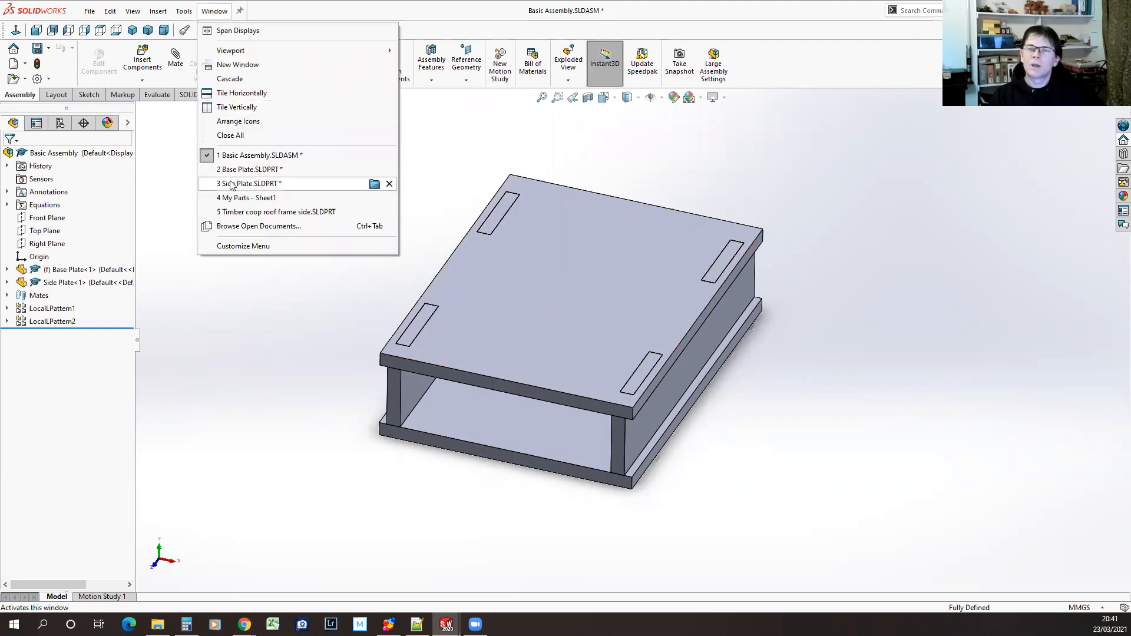
mouse_move(240, 186)
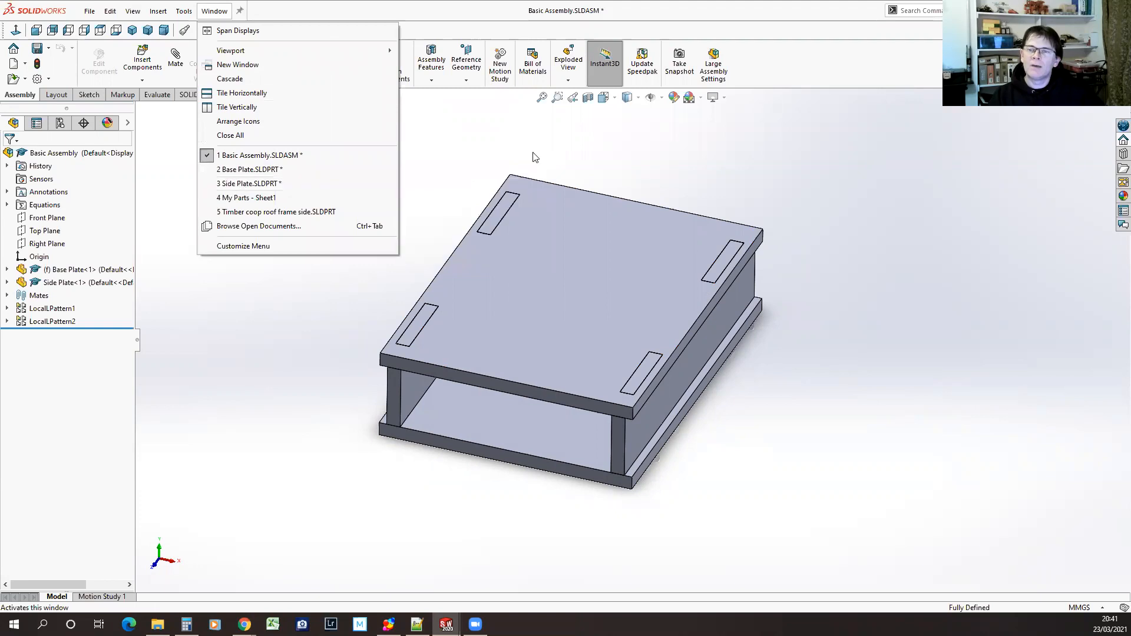
click(629, 143)
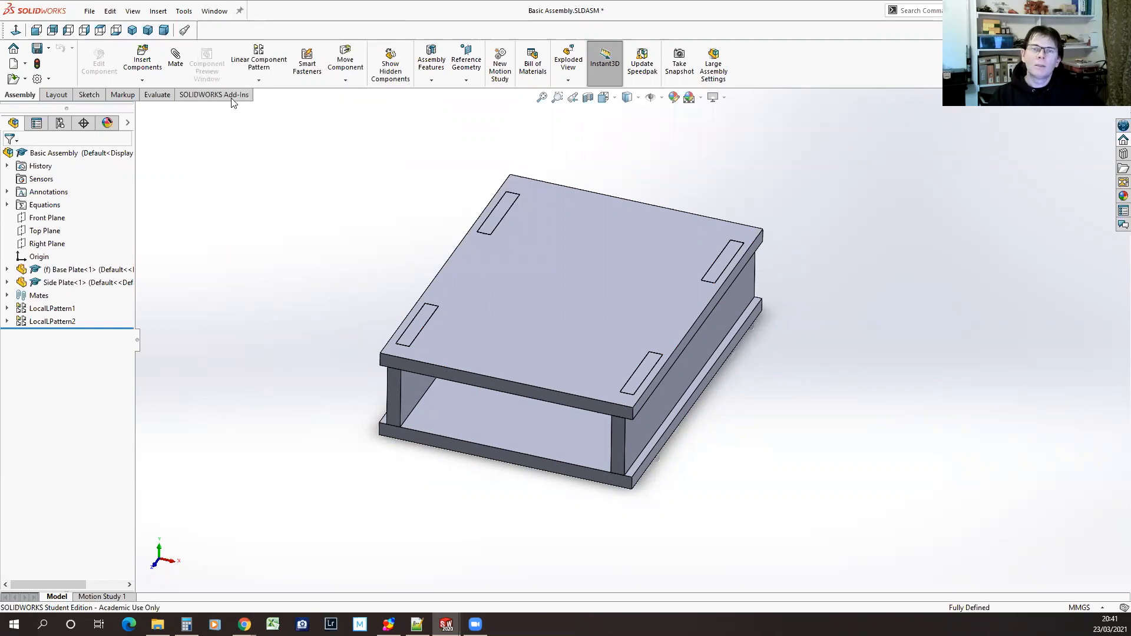
click(207, 13)
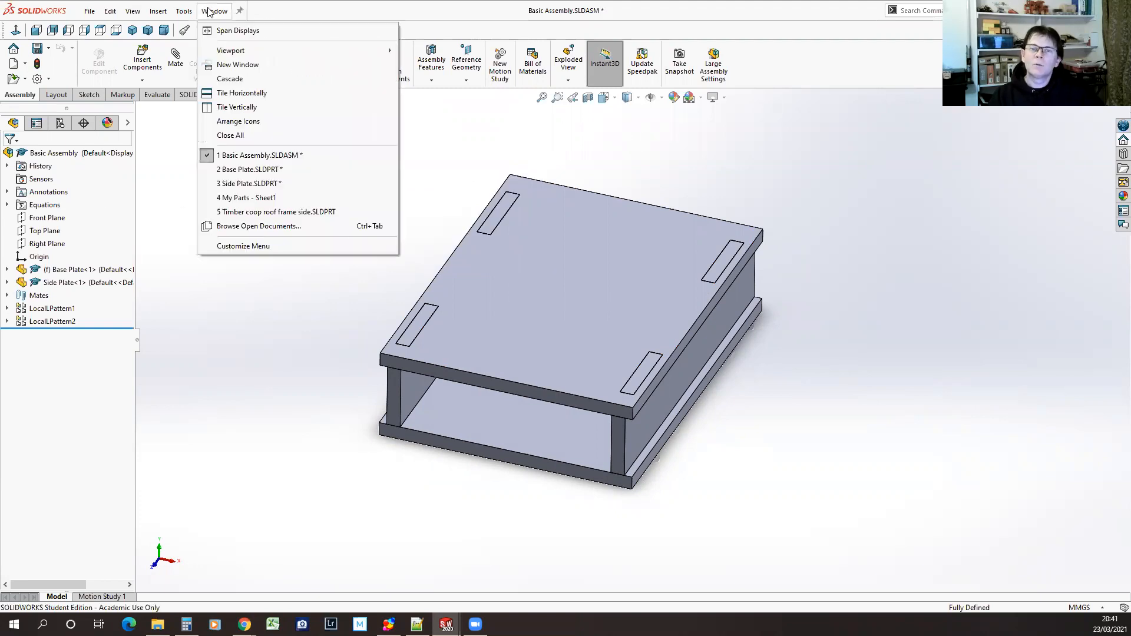
click(252, 172)
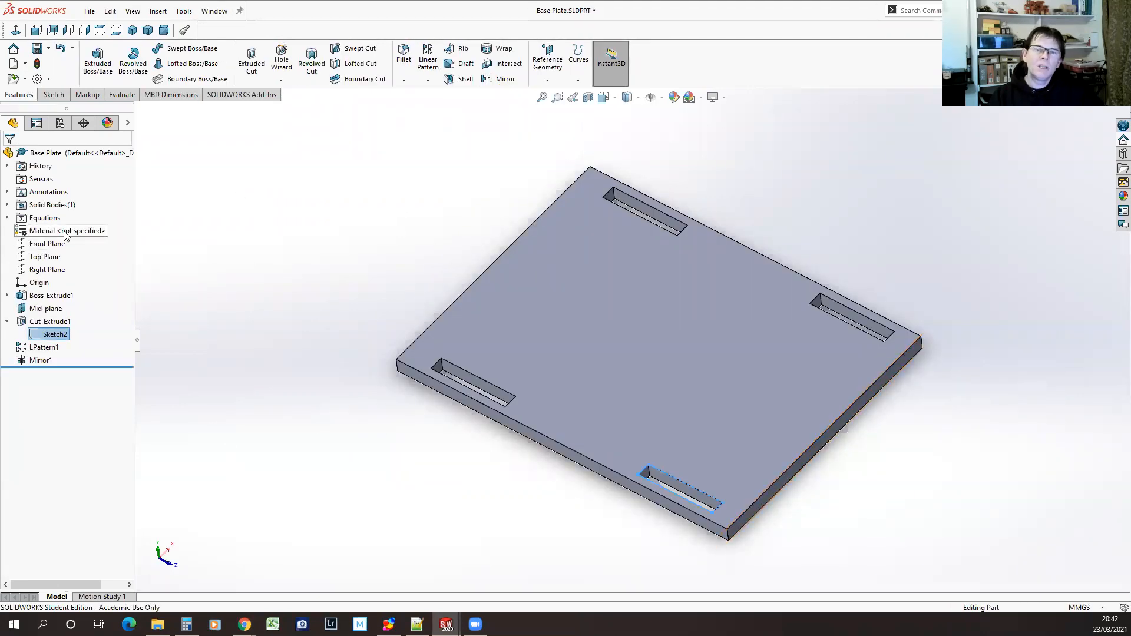
Assign the Perspex (TM) GS Acrylic Cast Sheet material from the SOLIDWORKS Plastics category to the base plate
right_click(44, 233)
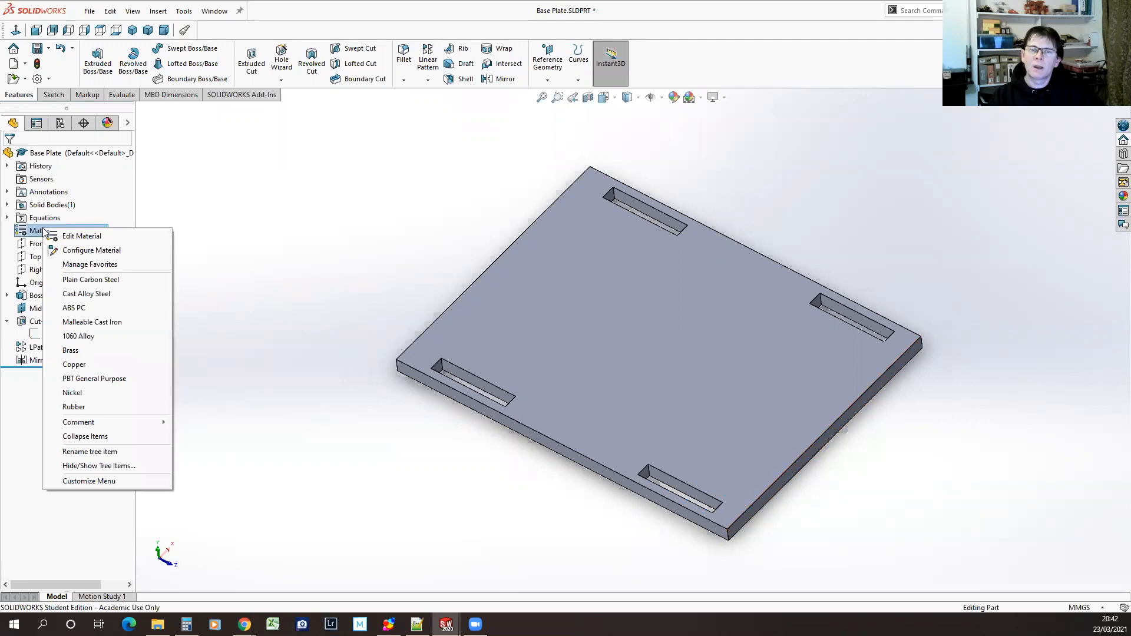
key(Escape)
double_click(86, 233)
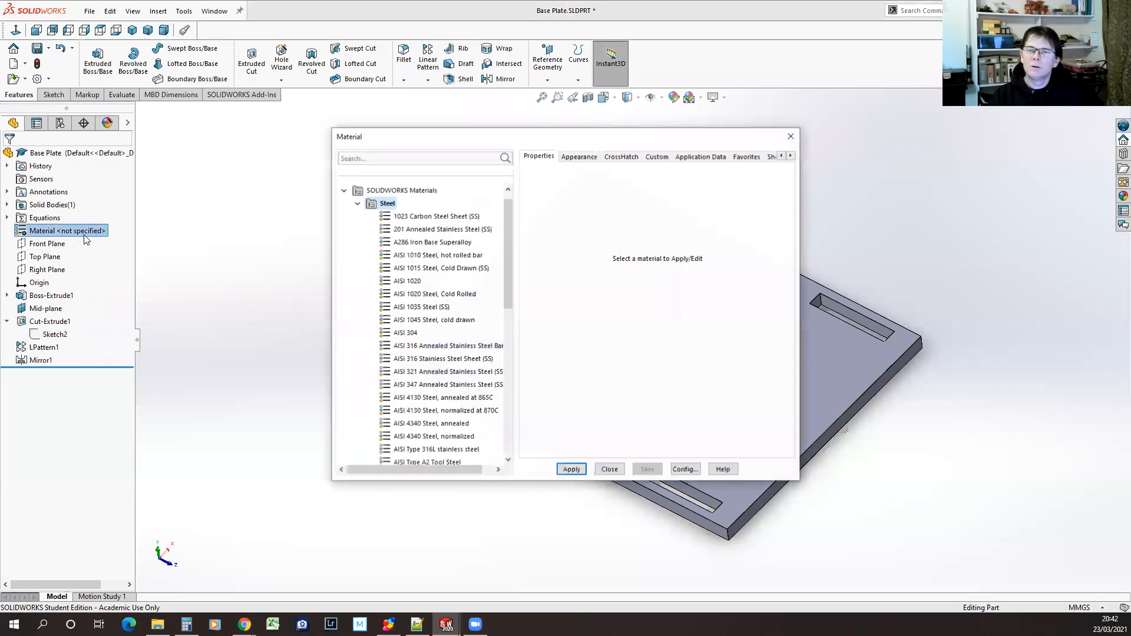
click(357, 204)
drag(467, 141, 511, 129)
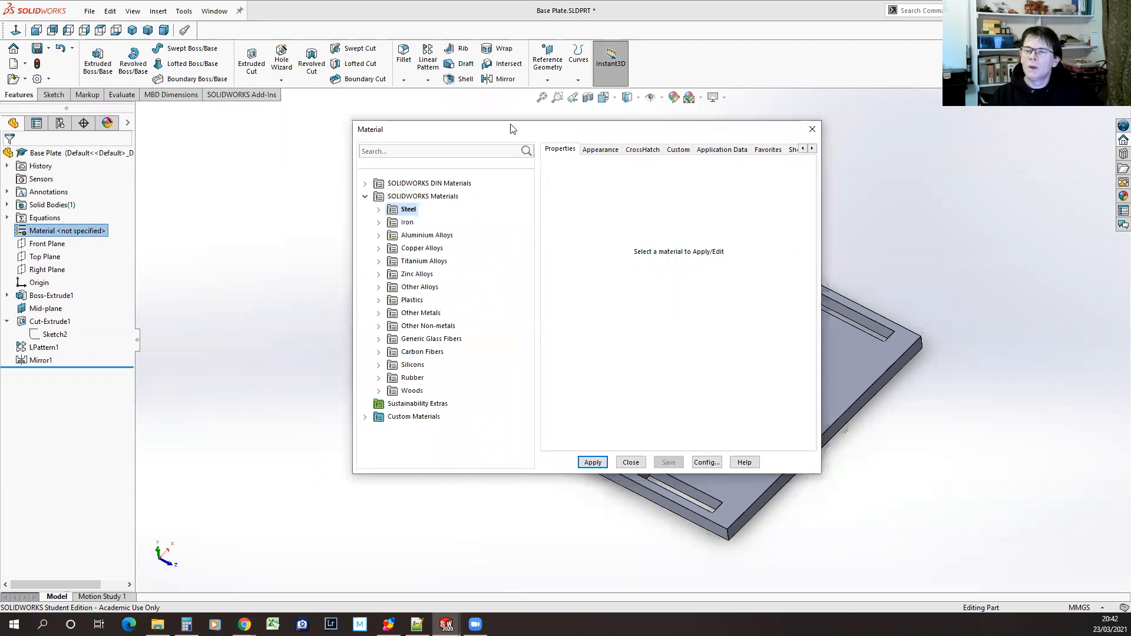
drag(223, 125, 249, 119)
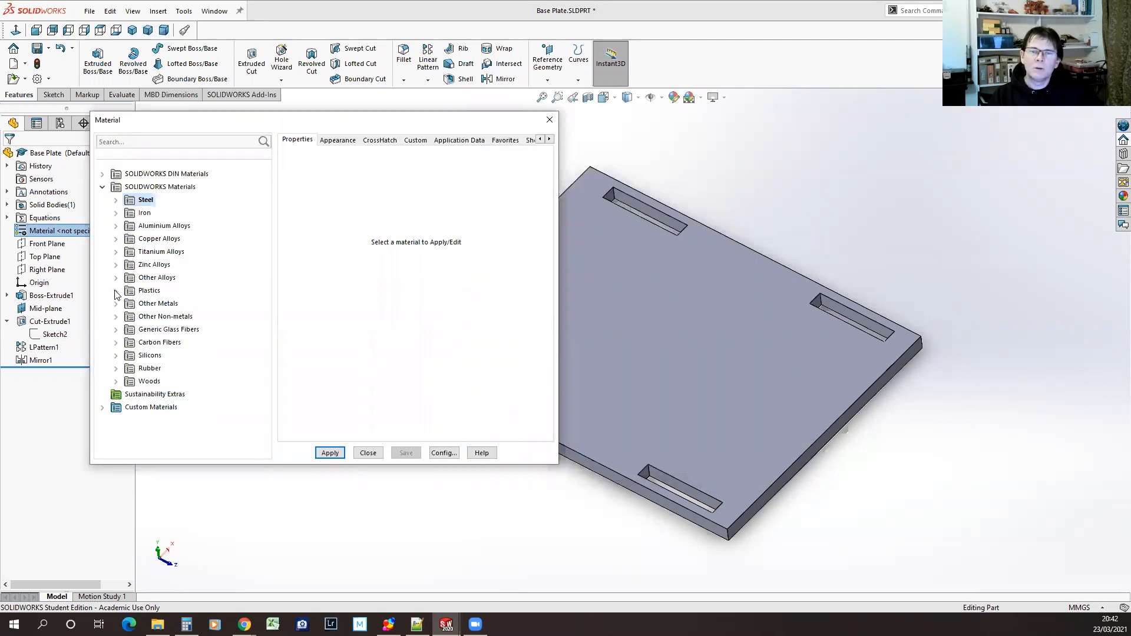
click(115, 291)
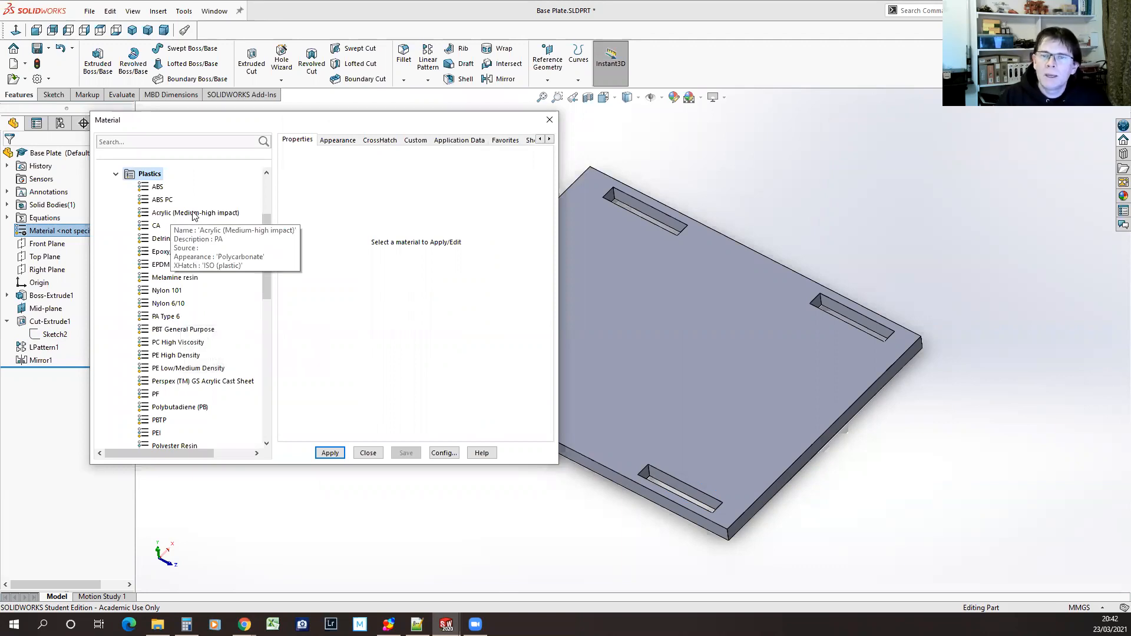
click(208, 383)
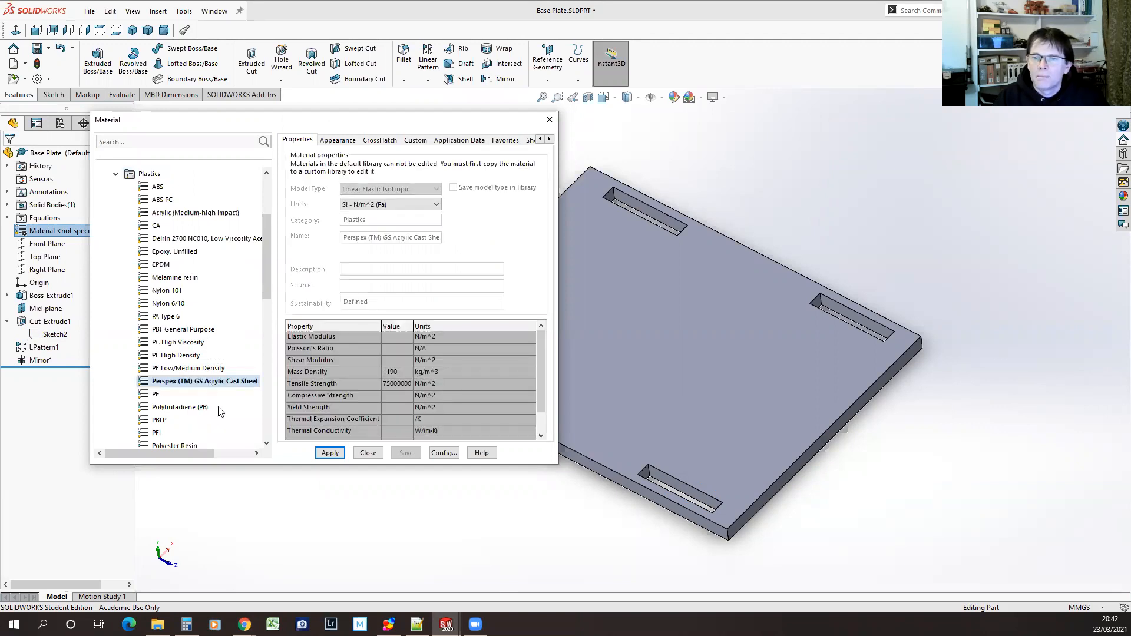
click(330, 453)
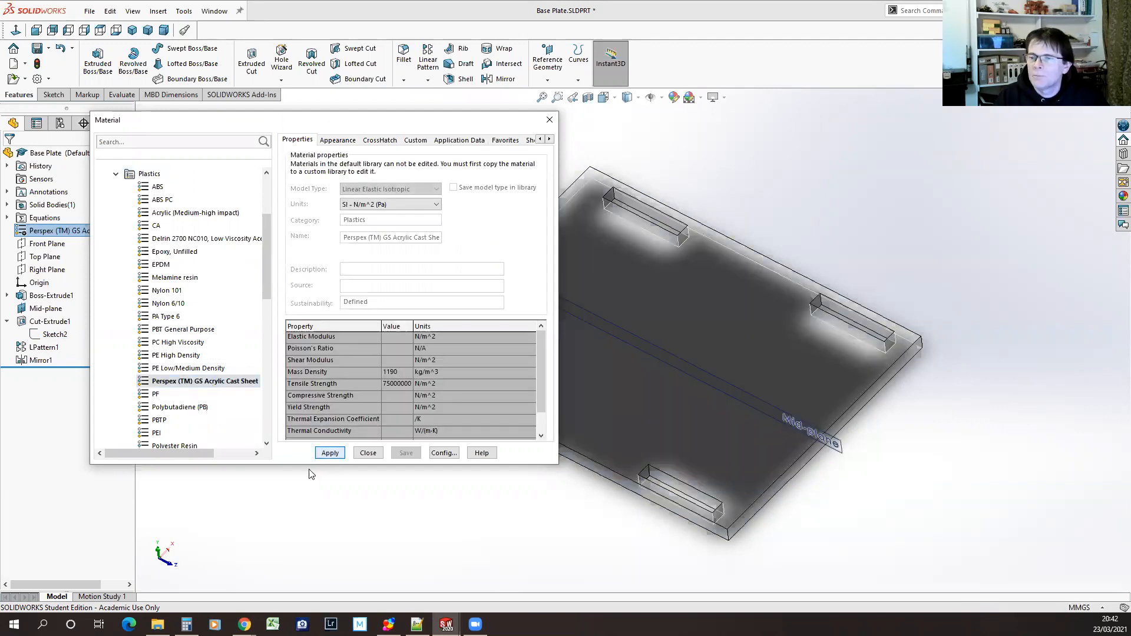
click(369, 453)
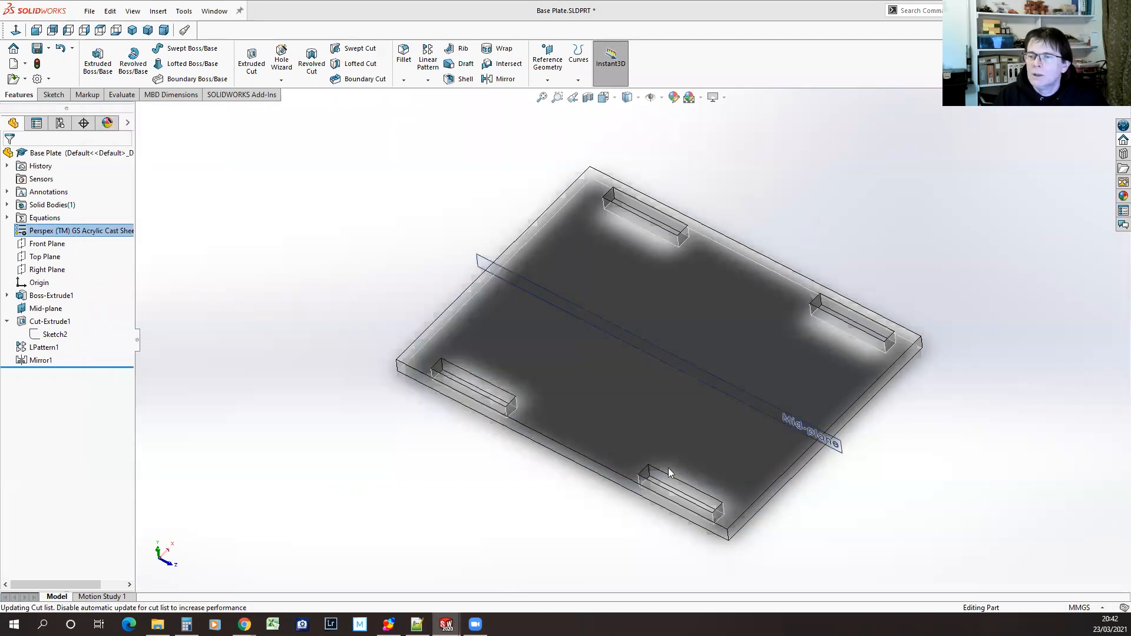
Return to Basic Assembly and inspect the box with the acrylic base plates from another angle
middle_drag(594, 522, 547, 474)
click(214, 11)
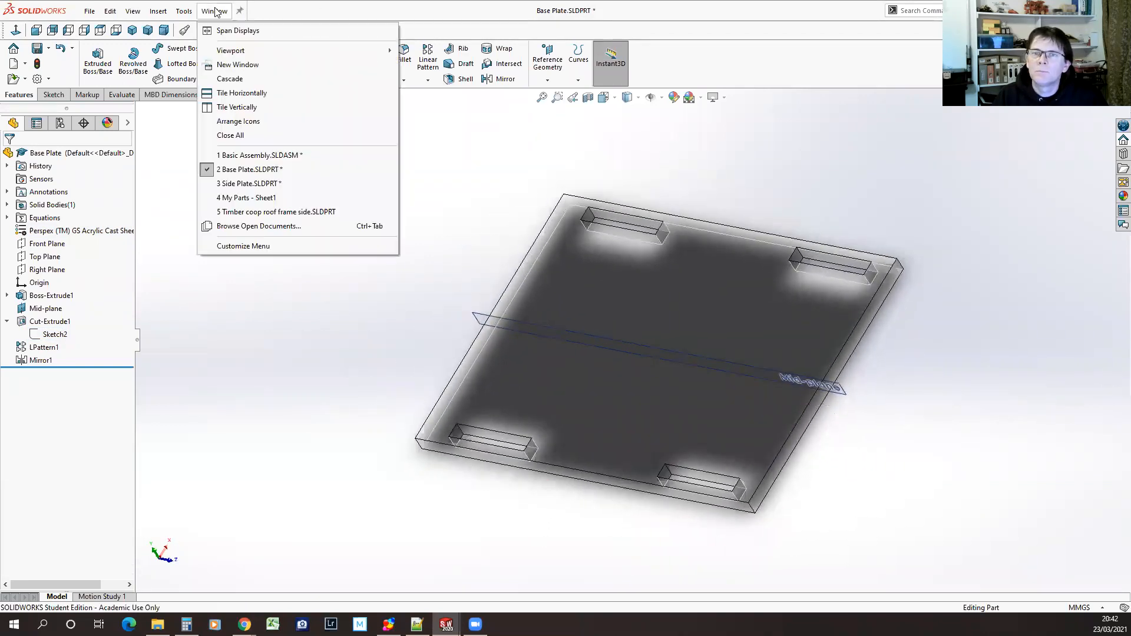
click(258, 156)
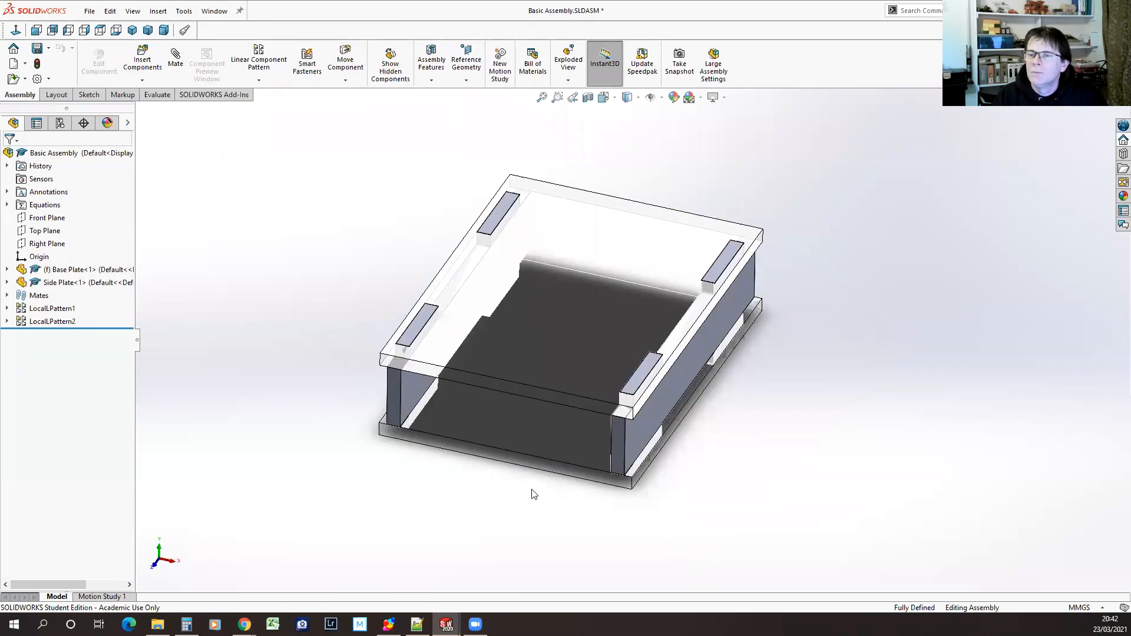
middle_drag(511, 427, 654, 518)
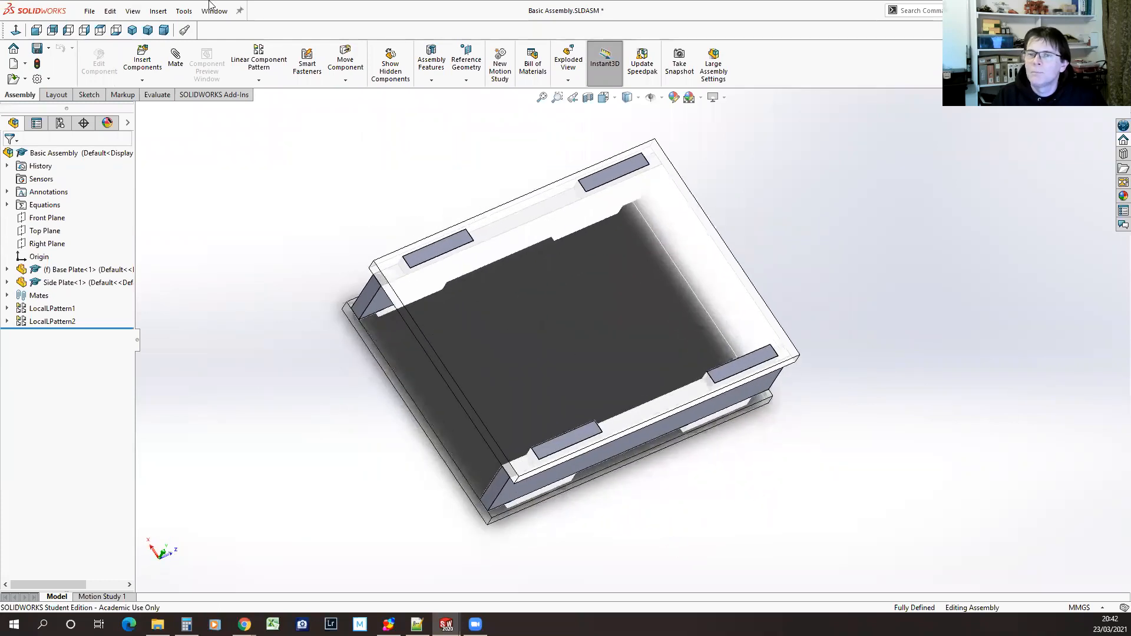
Change the polypropylene appearance of Base Plate.SLDPRT to red (RGB 255, 0, 0) and save the part
click(213, 12)
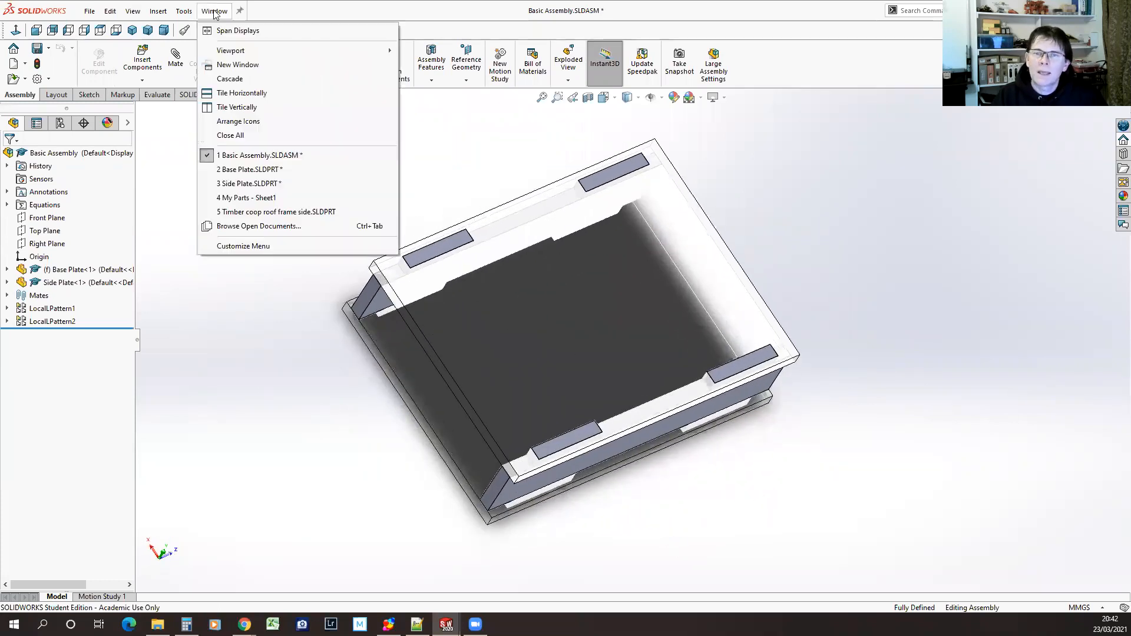
click(251, 171)
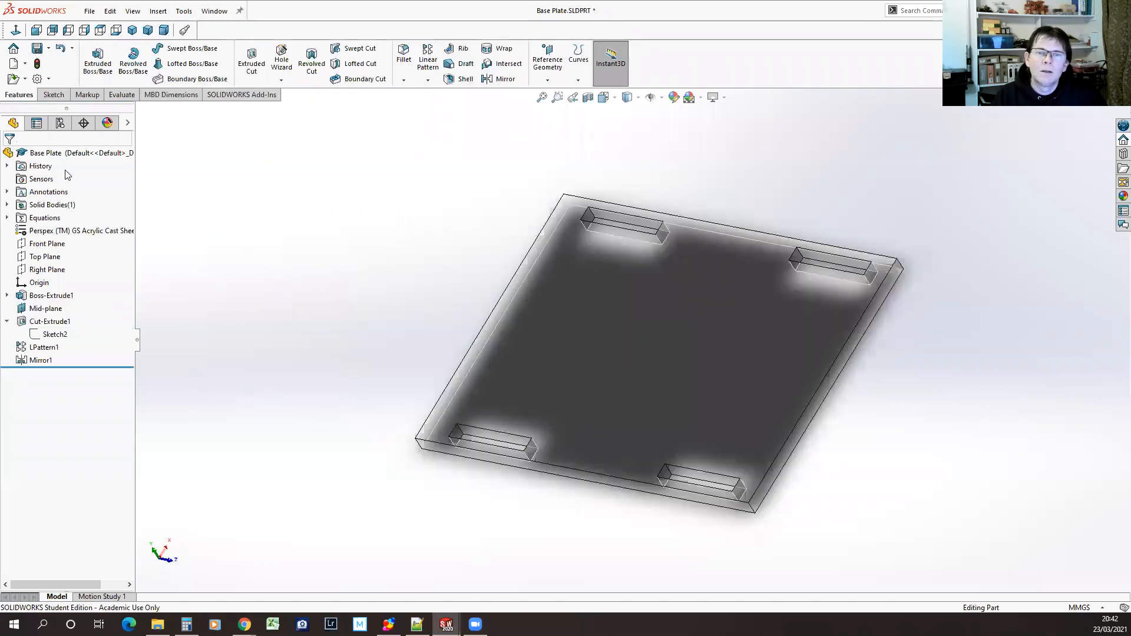
click(107, 123)
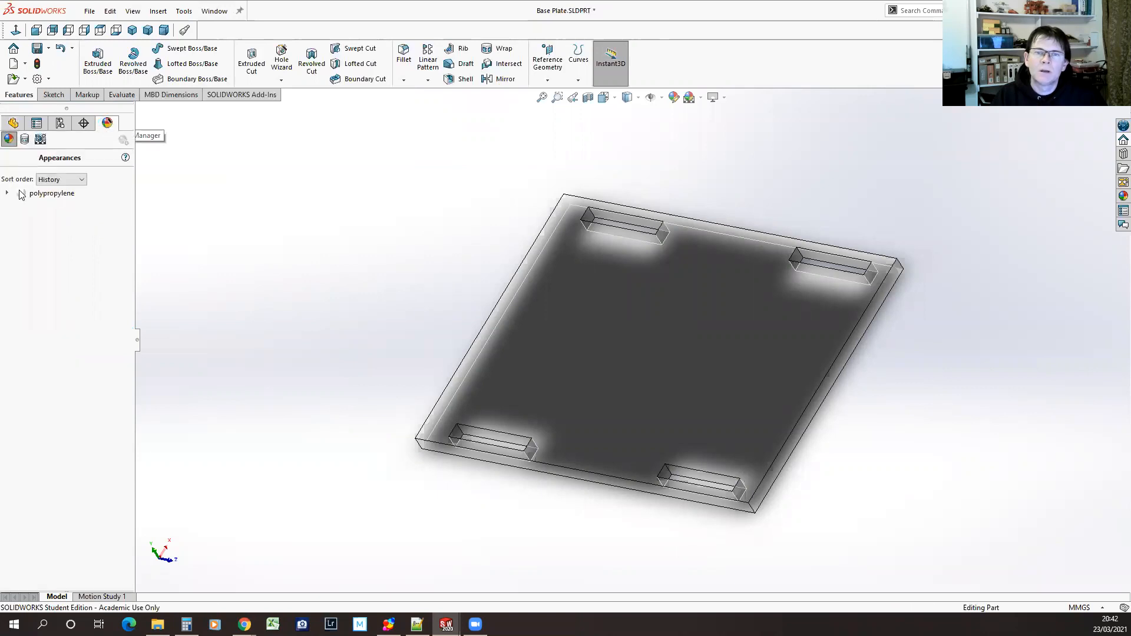
mouse_move(47, 198)
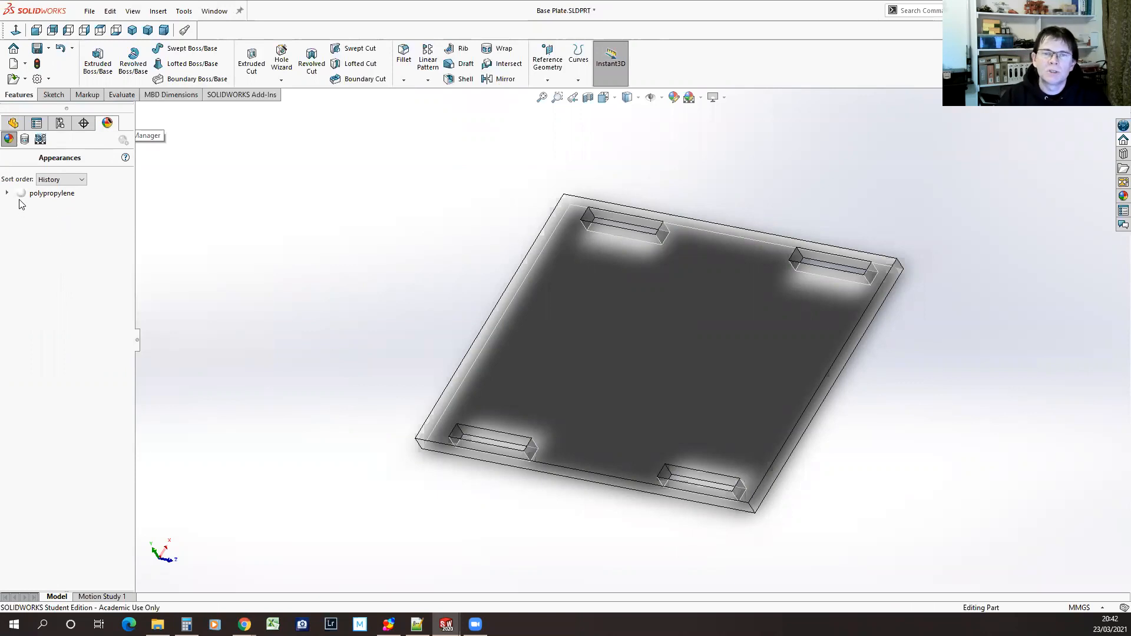
click(22, 195)
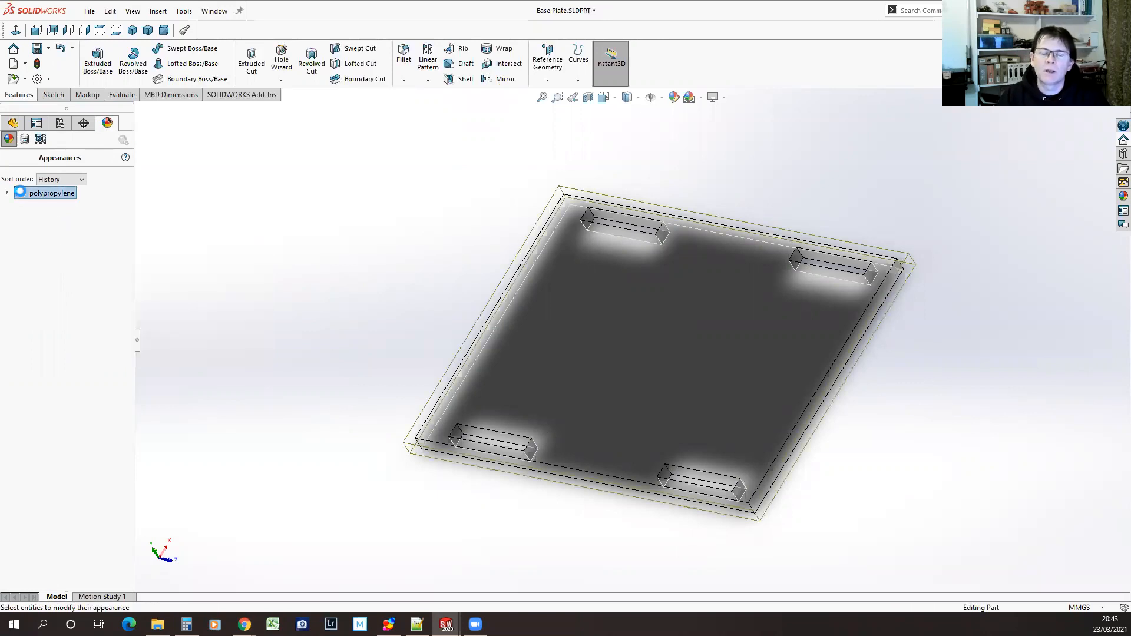
double_click(22, 194)
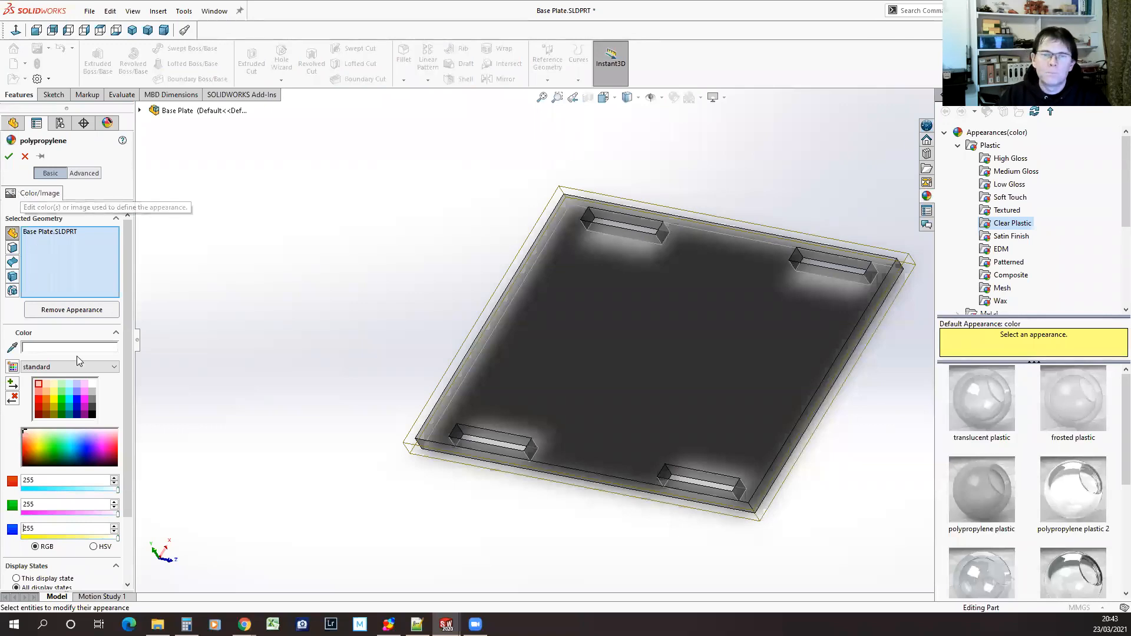
click(39, 402)
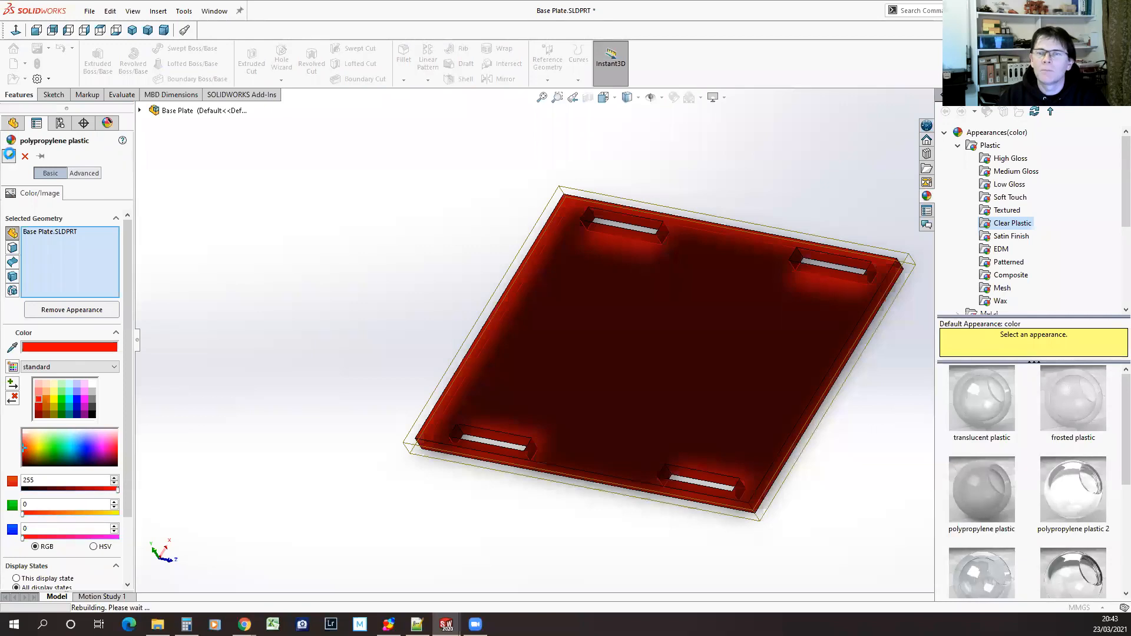
click(9, 157)
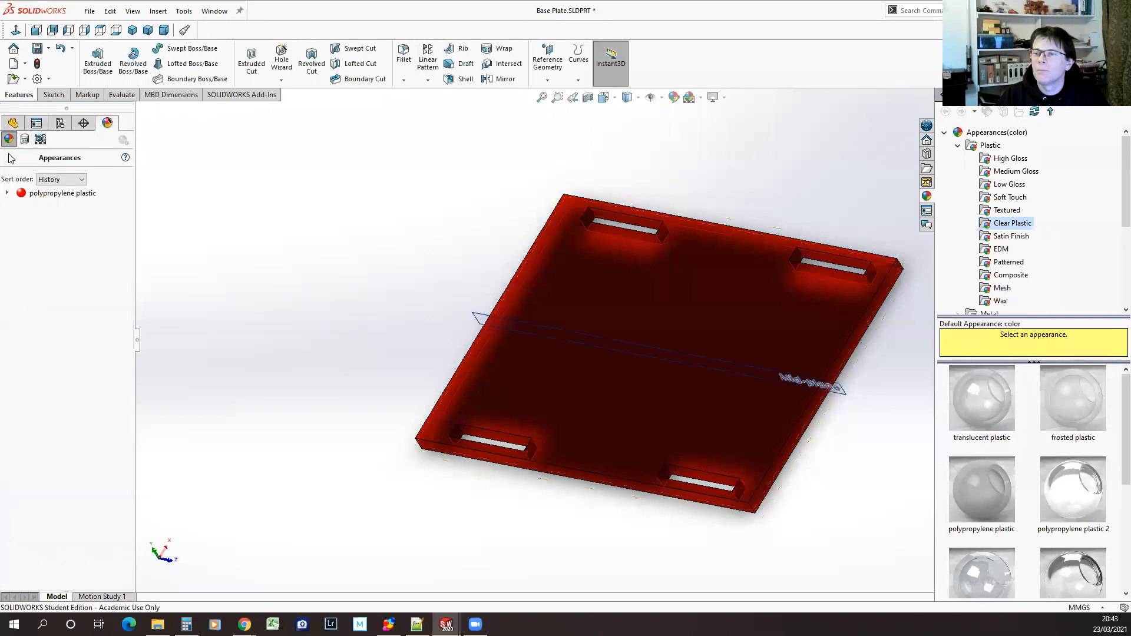
click(37, 47)
Assign the Perspex (TM) GS Acrylic Cast Sheet plastic as the material of Side Plate.SLDPRT
click(213, 11)
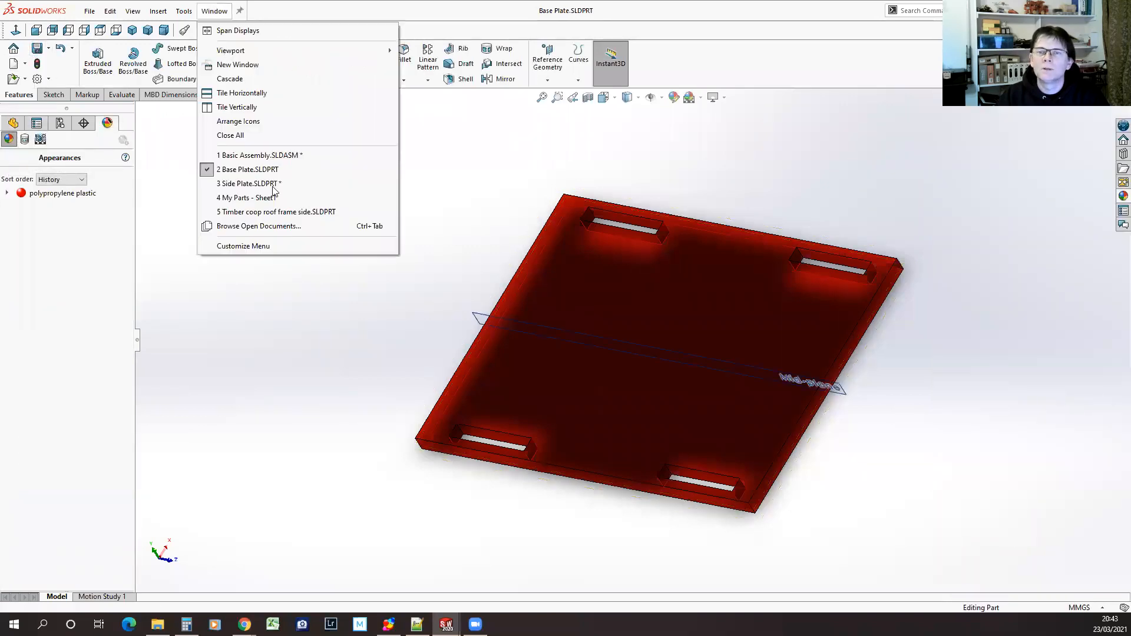
click(246, 187)
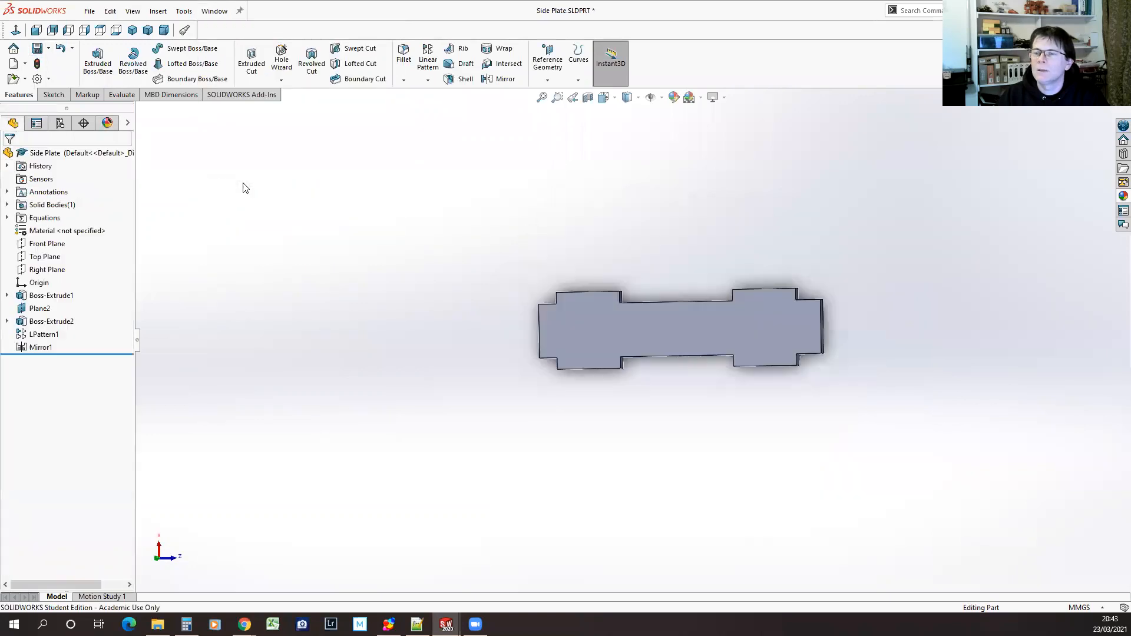
right_click(57, 232)
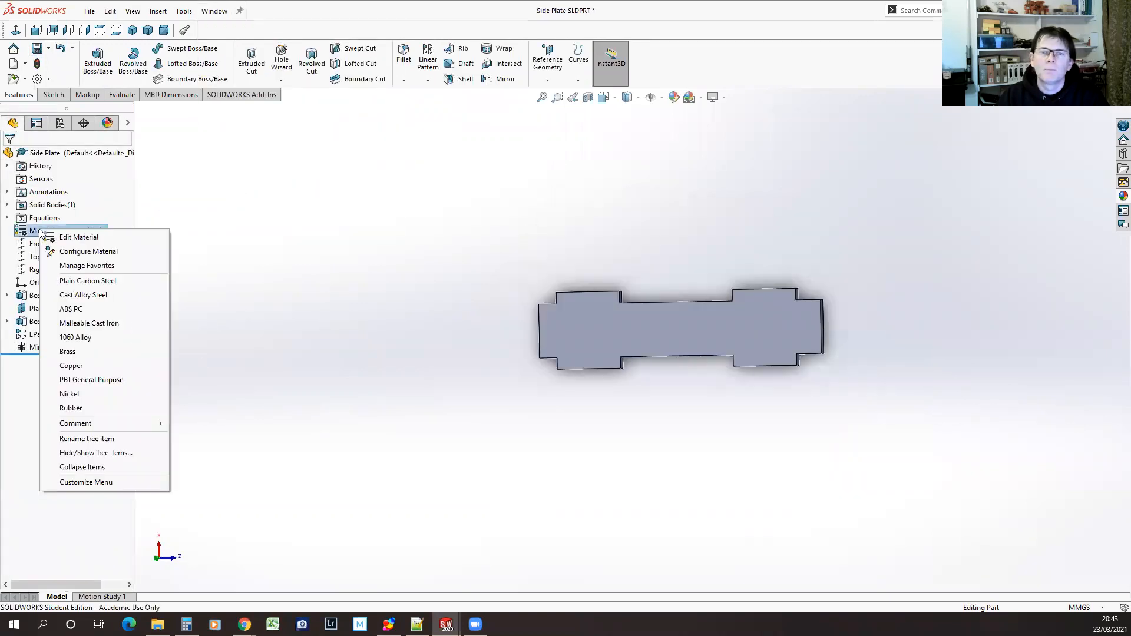
click(73, 238)
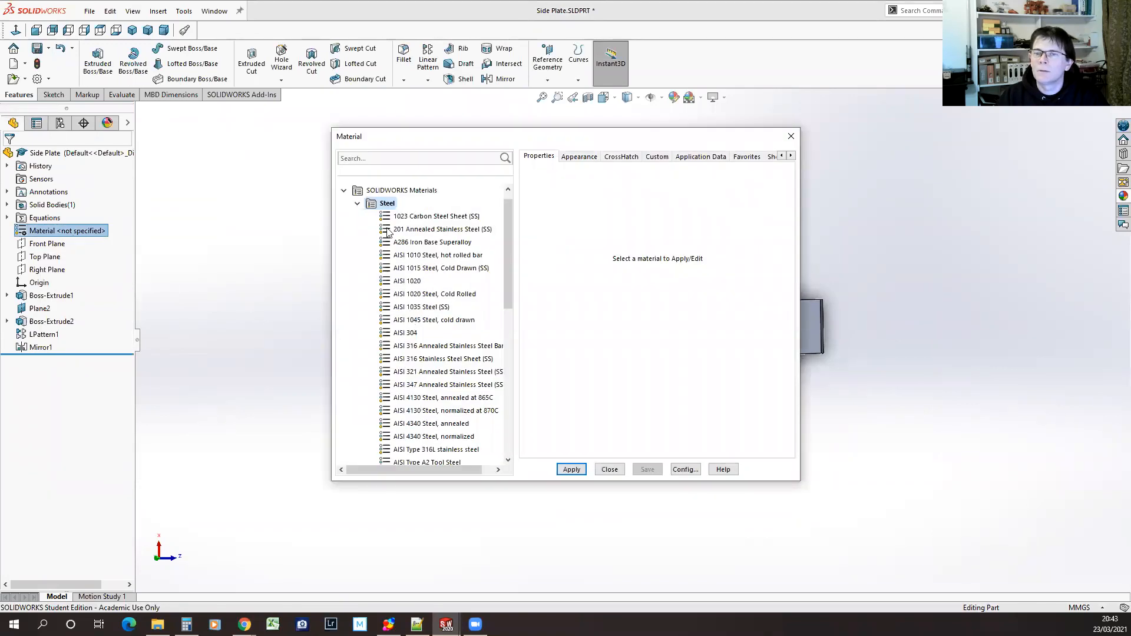
click(358, 204)
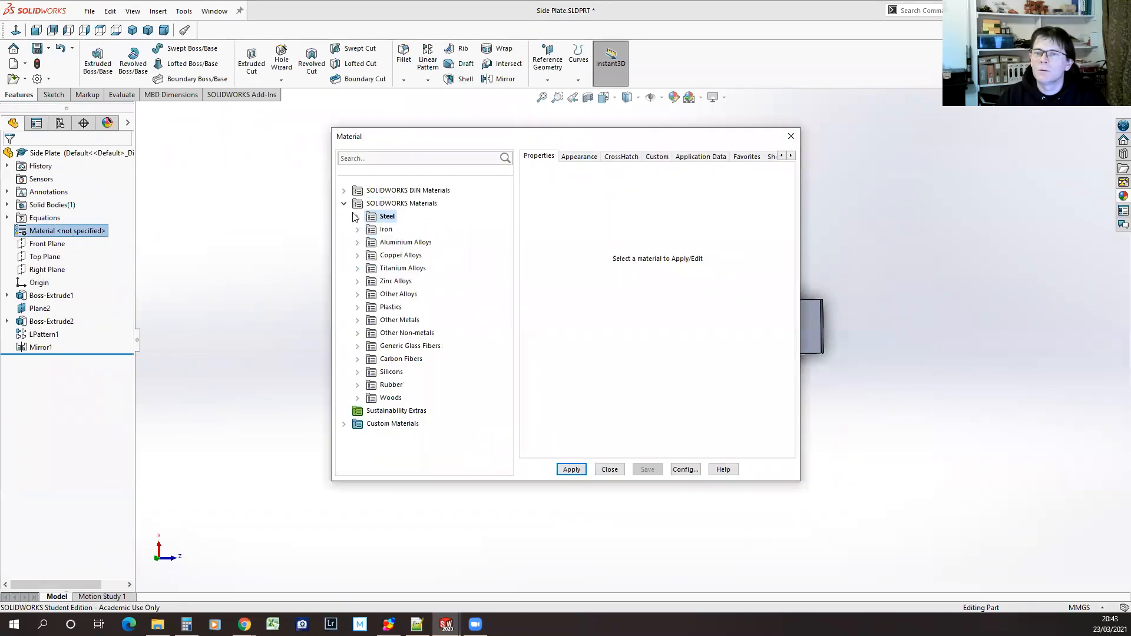
click(357, 308)
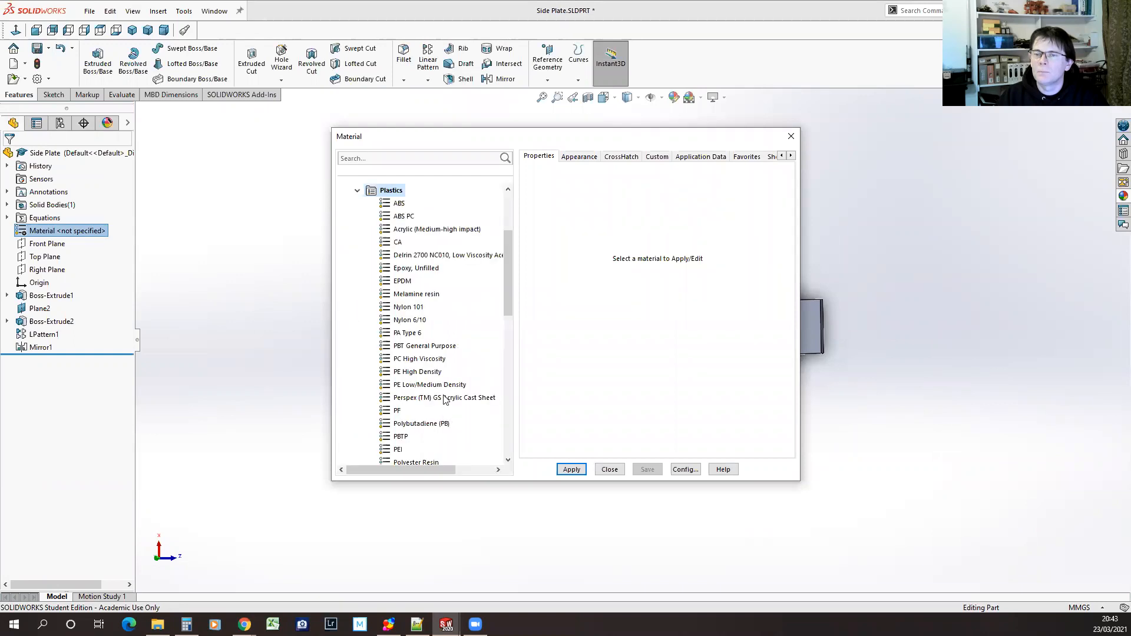
click(445, 398)
click(574, 470)
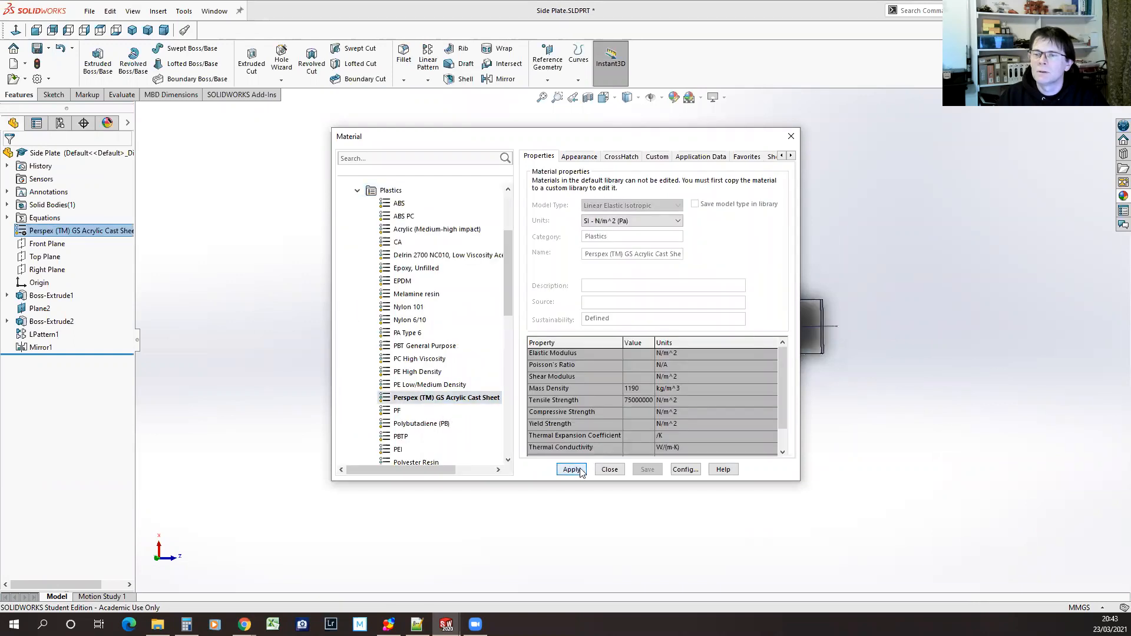
click(608, 471)
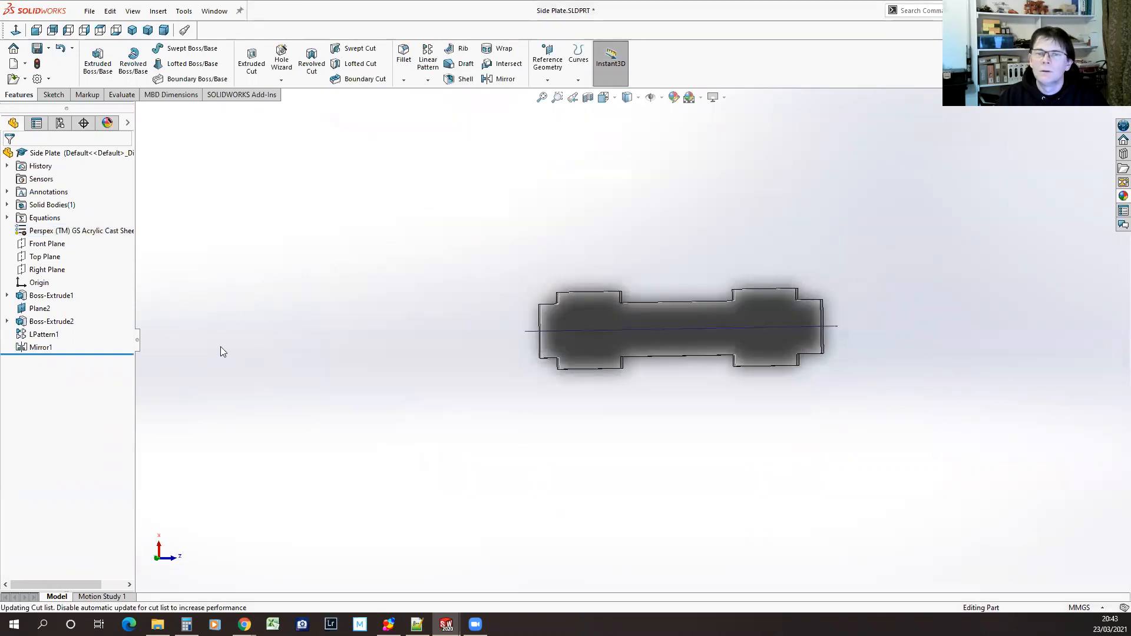
Change the polypropylene plastic appearance of Side Plate.SLDPRT to green (RGB 0, 255, 0) and save the part
click(106, 122)
click(23, 195)
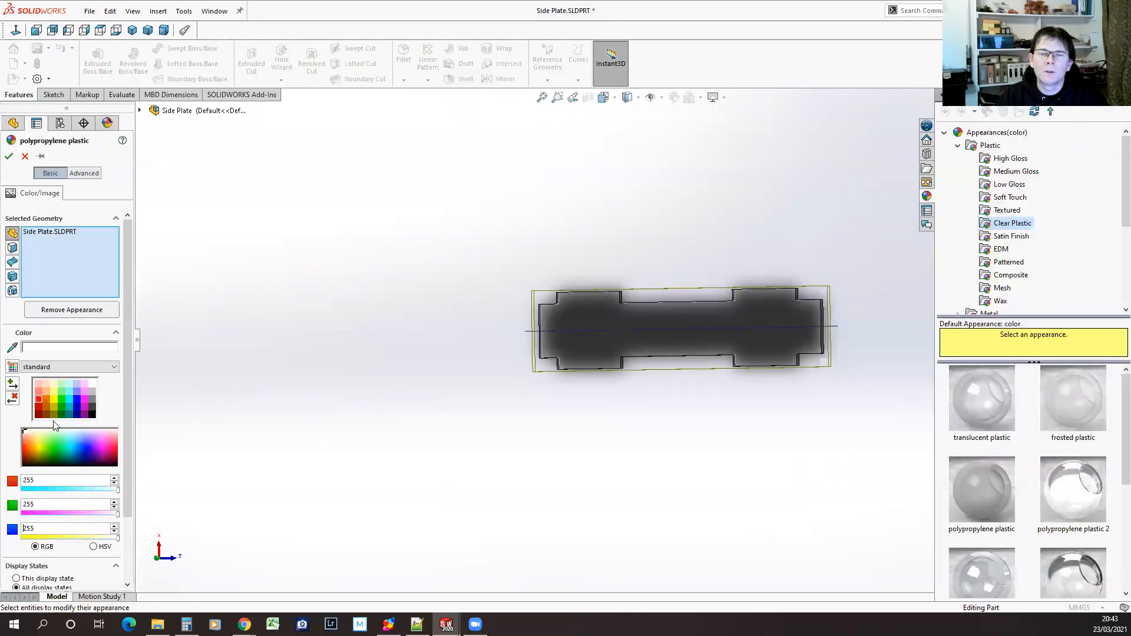
click(62, 398)
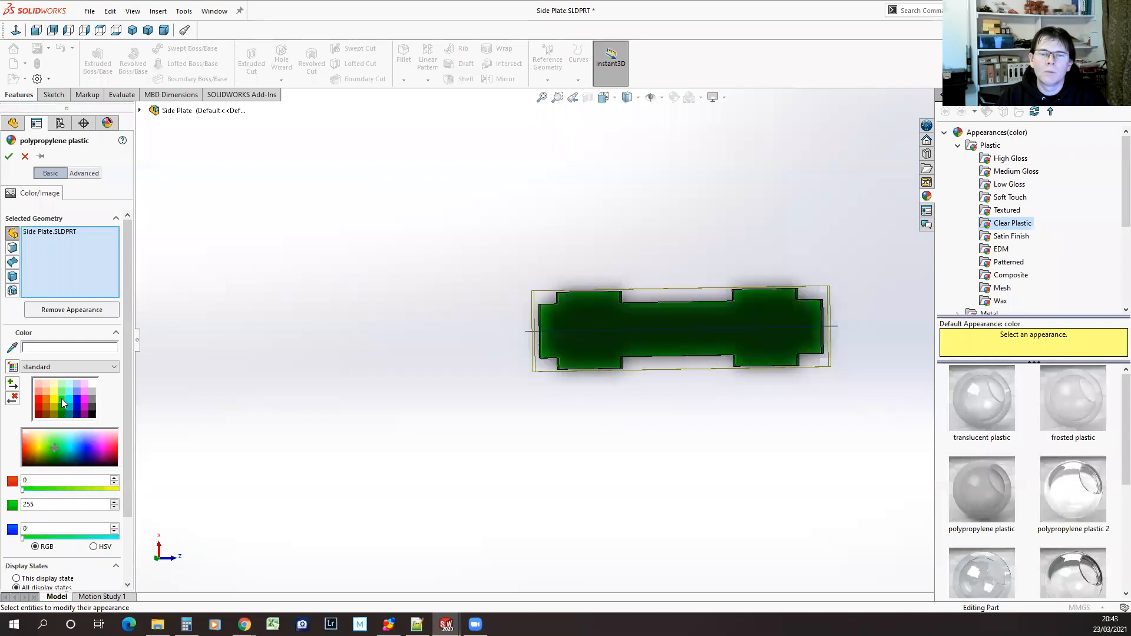
click(9, 157)
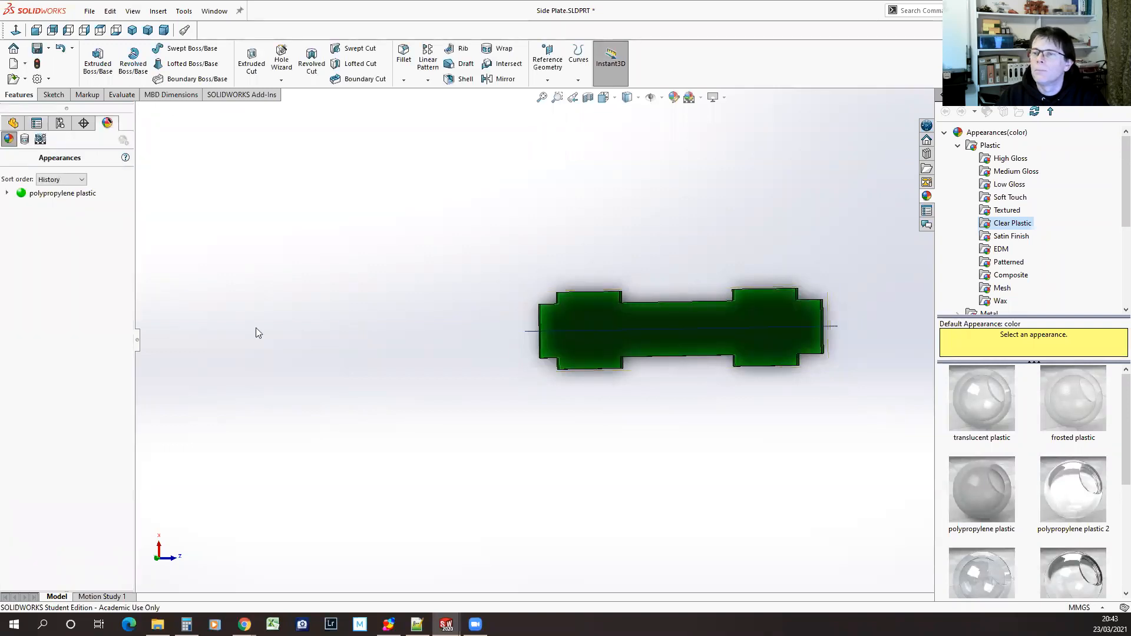
click(38, 51)
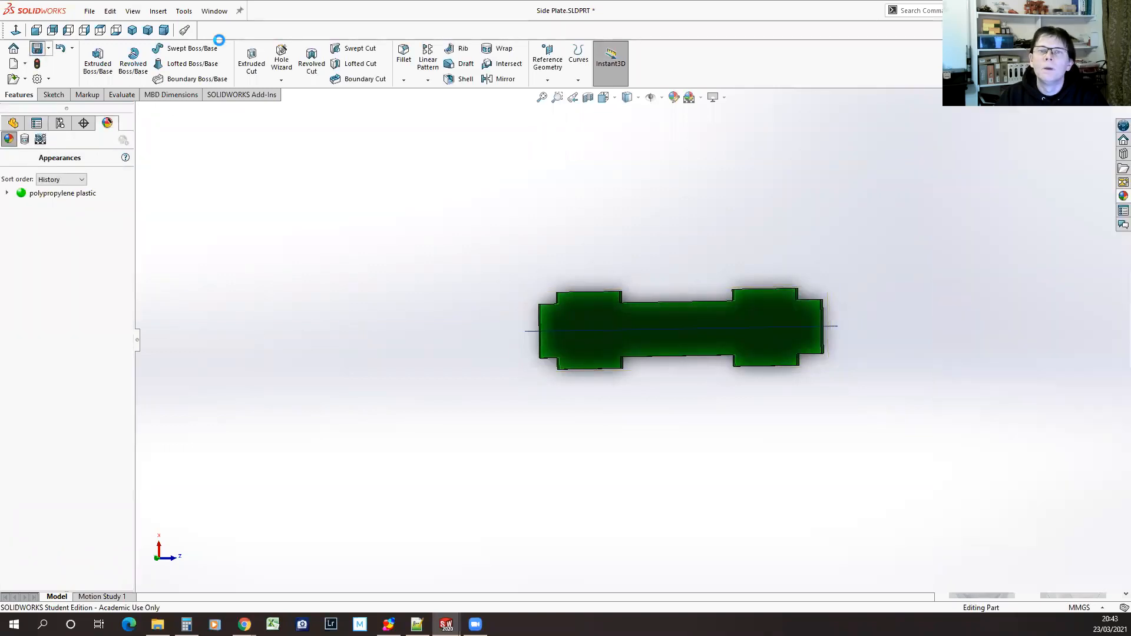
Return to Basic Assembly.SLDASM, view the coloured box from an angle and save the assembly
click(214, 10)
click(260, 157)
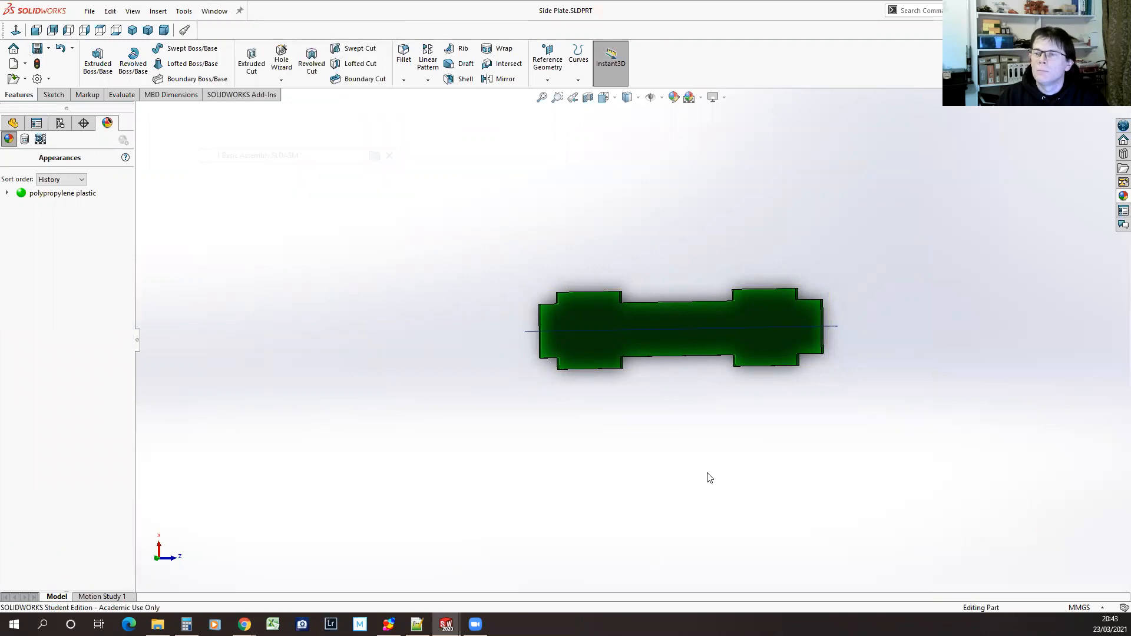
middle_drag(612, 372, 802, 360)
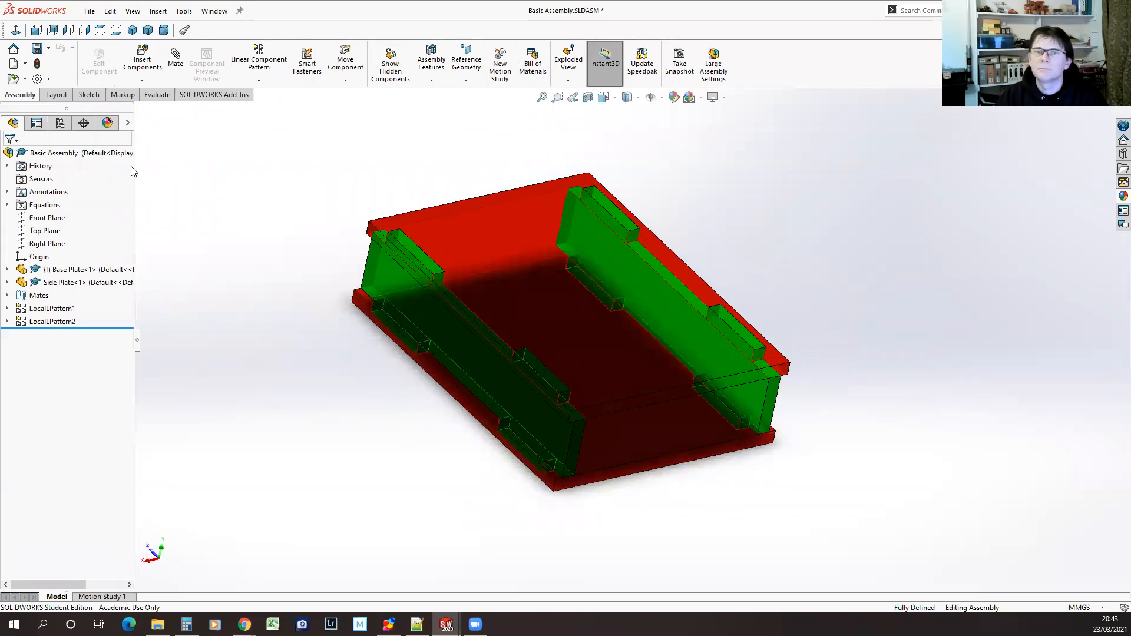
click(37, 49)
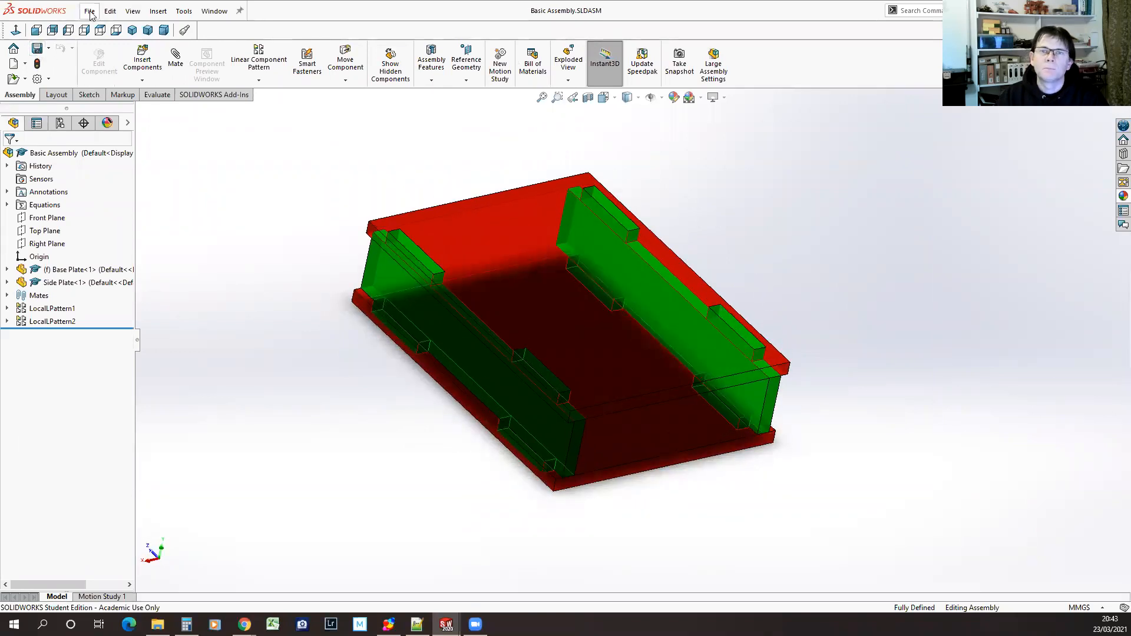
Open Turbo 4WD.SLDASM from the CAD\Turbo 4WD folder, filtering for assemblies, and dismiss the What's Wrong and open summary messages
click(90, 11)
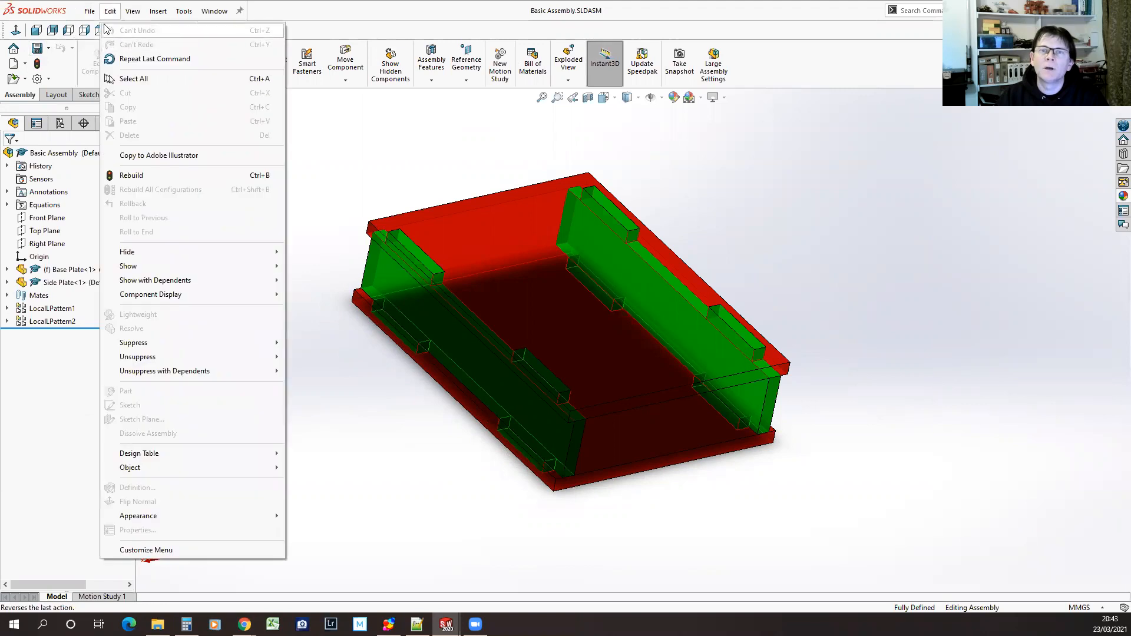
mouse_move(89, 14)
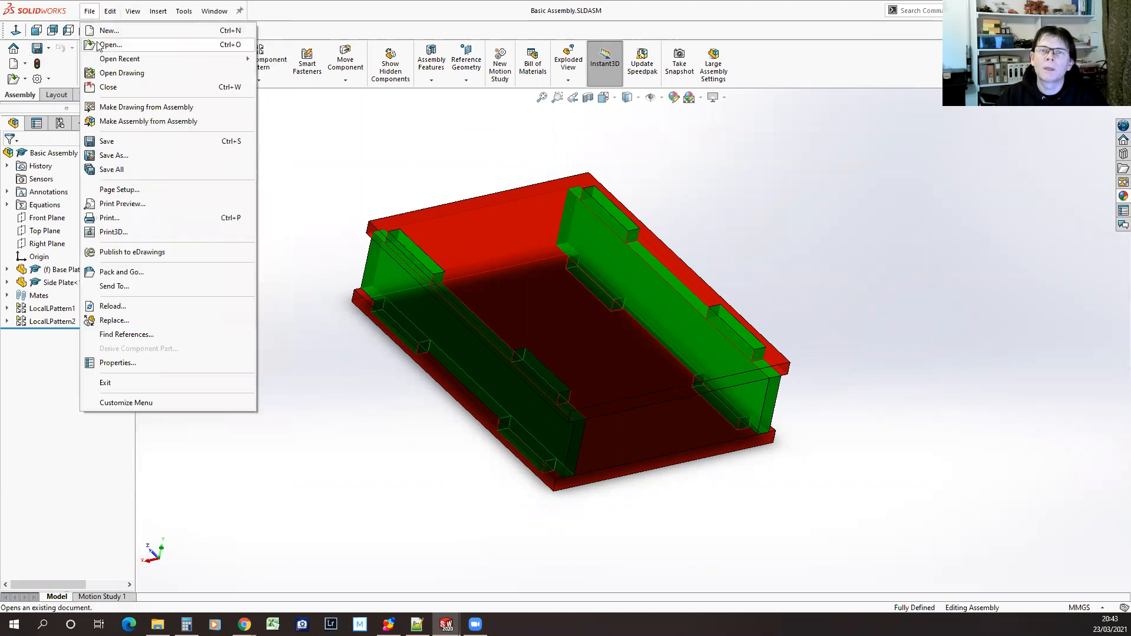
click(98, 47)
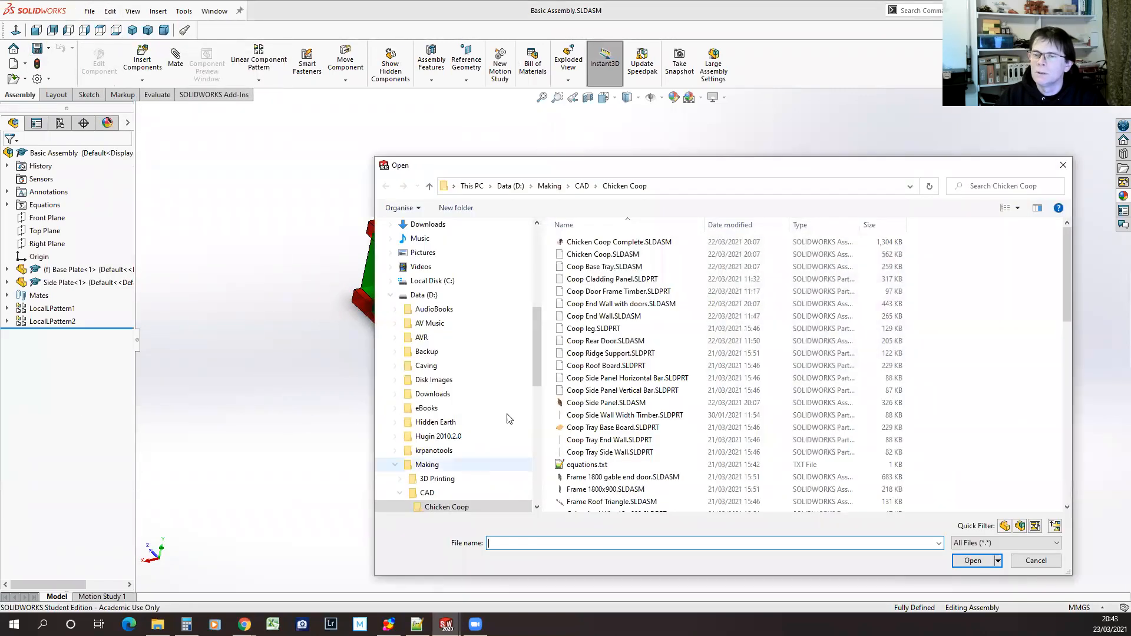
drag(538, 370, 536, 407)
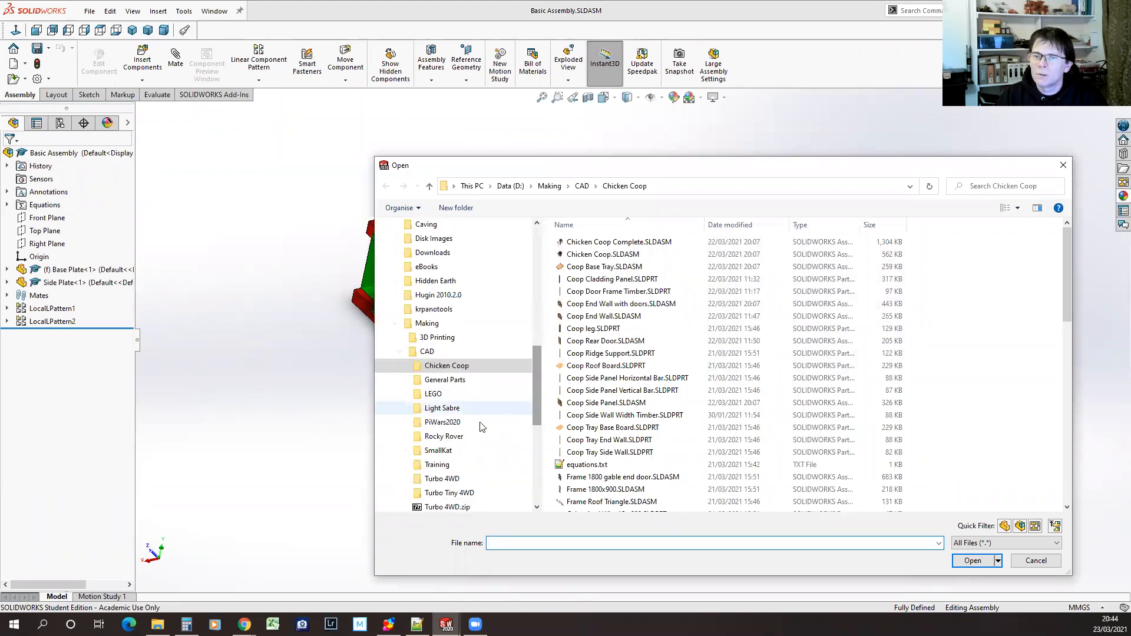
click(442, 478)
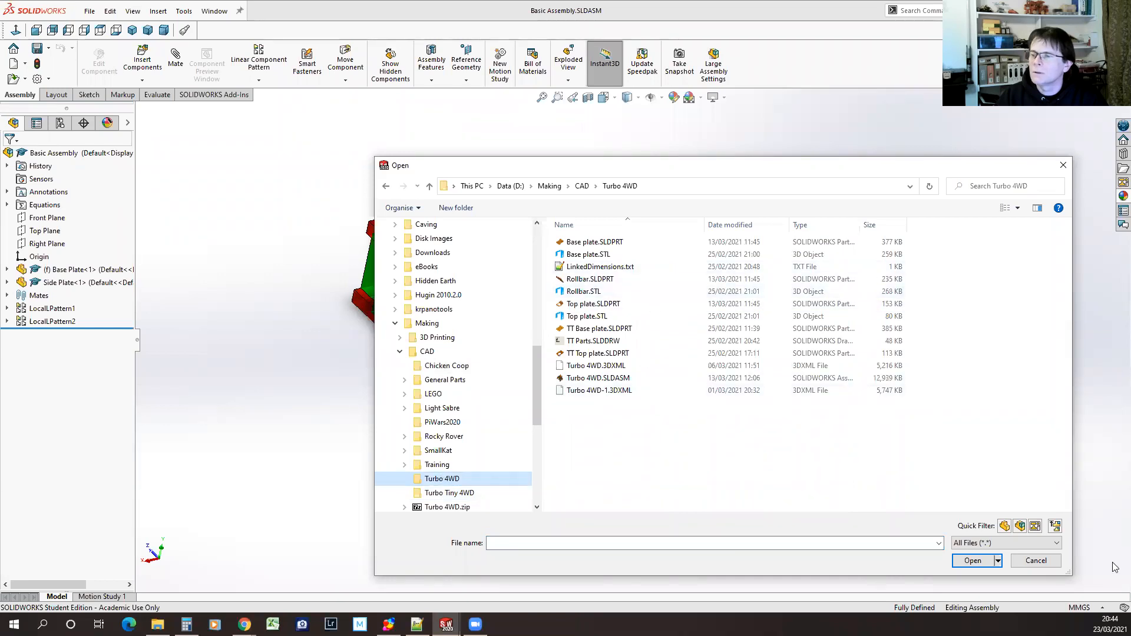
click(1020, 527)
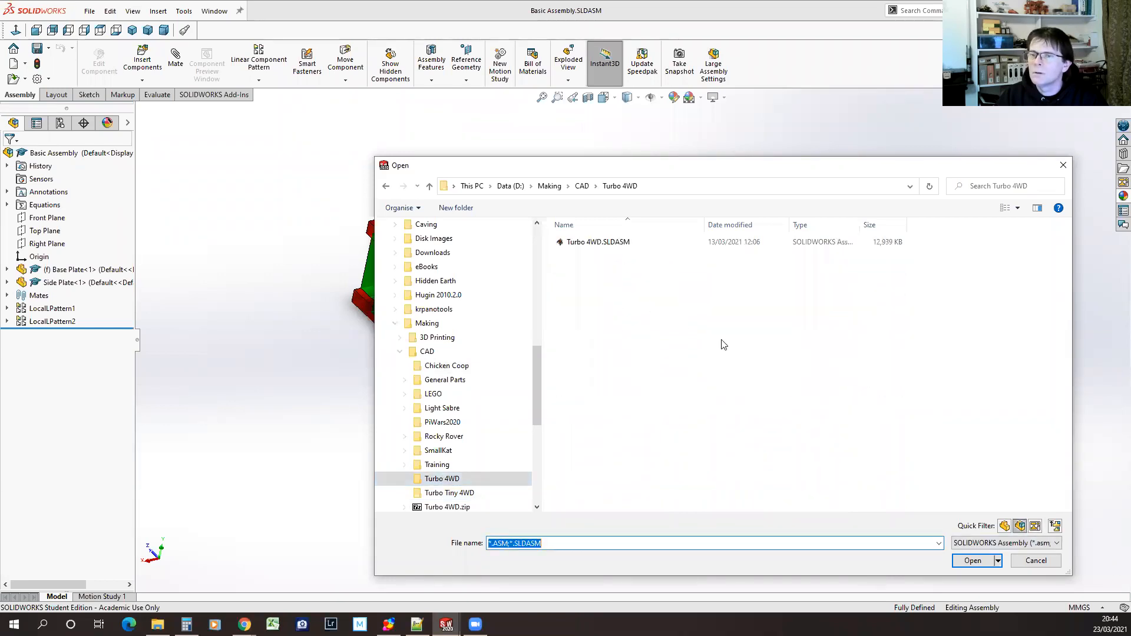
double_click(595, 242)
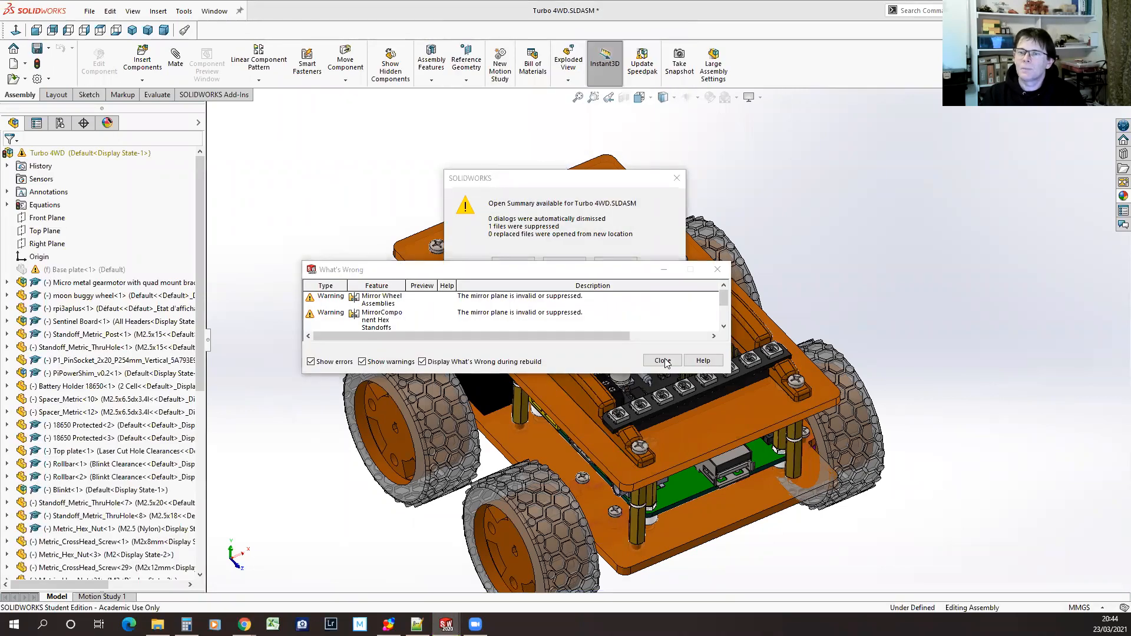
click(663, 359)
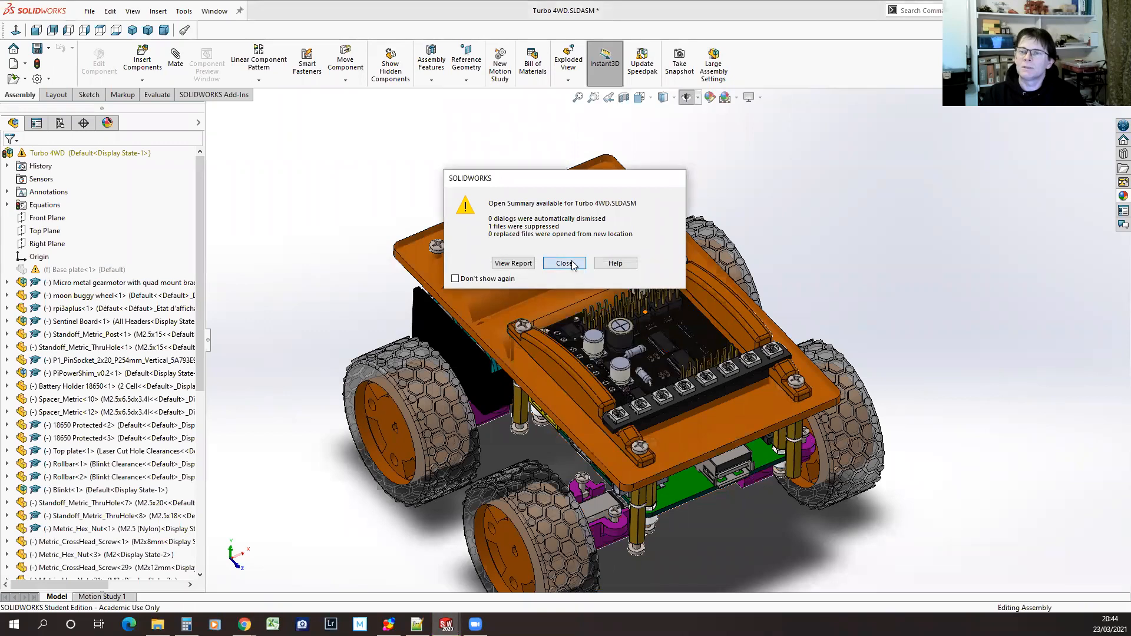
click(564, 263)
Close the open Base Plate.SLDPRT document and rebuild the Turbo 4WD assembly, dismissing the What's Wrong list
middle_drag(806, 512, 575, 403)
click(214, 11)
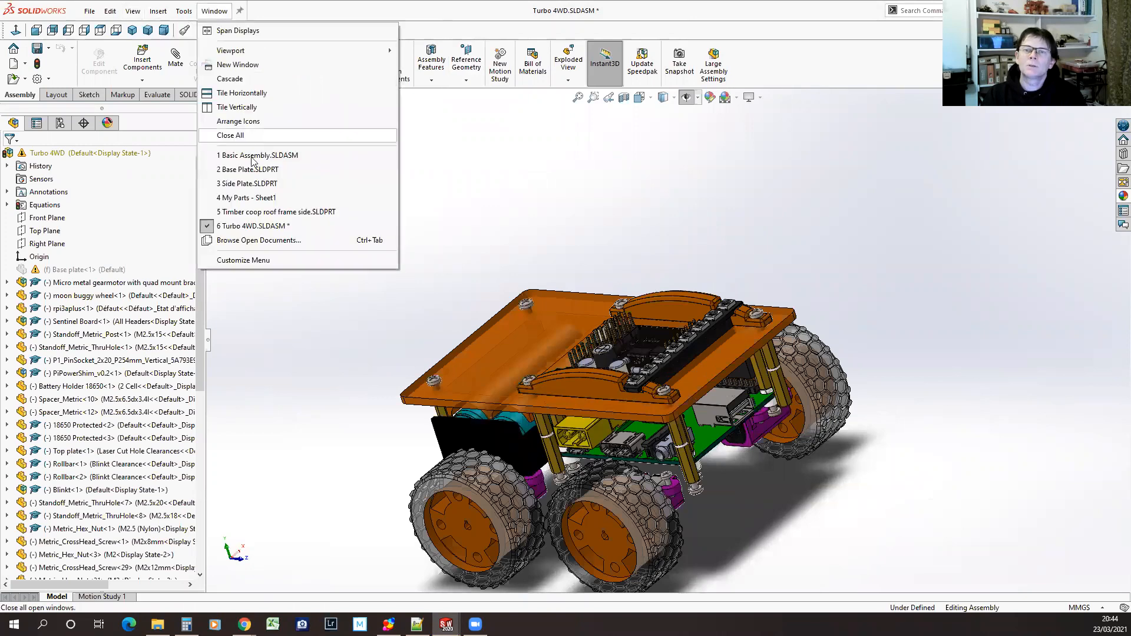
click(390, 170)
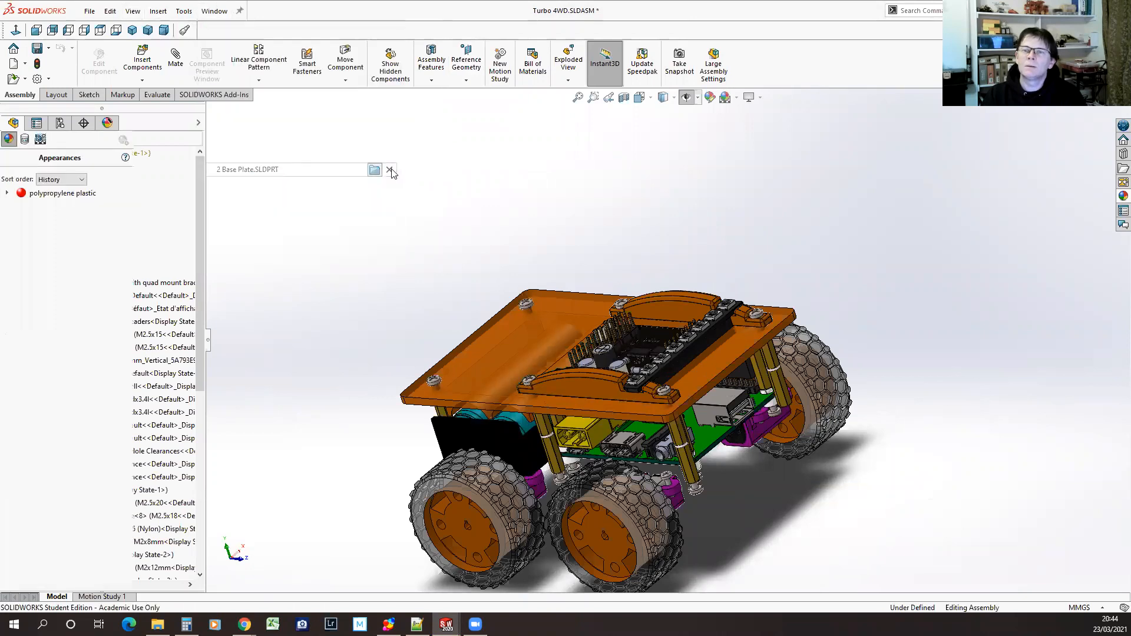
click(34, 64)
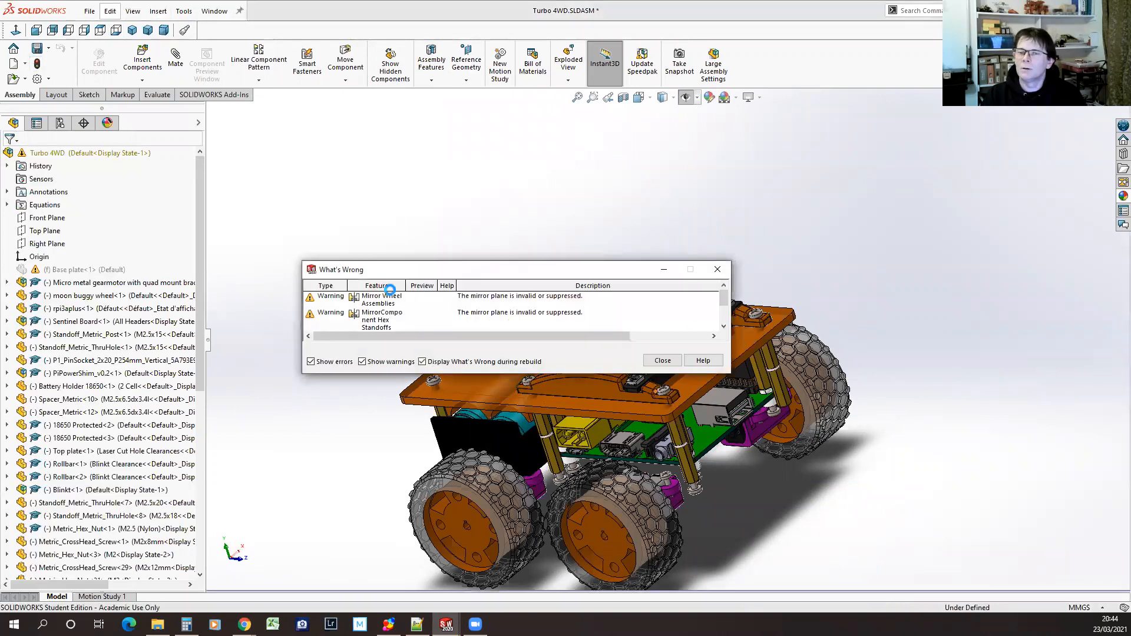
click(663, 361)
Examine the Turbo 4WD robot's plates, roll bars, electronics, battery area and wheels from several angles and distances
middle_drag(684, 371, 468, 404)
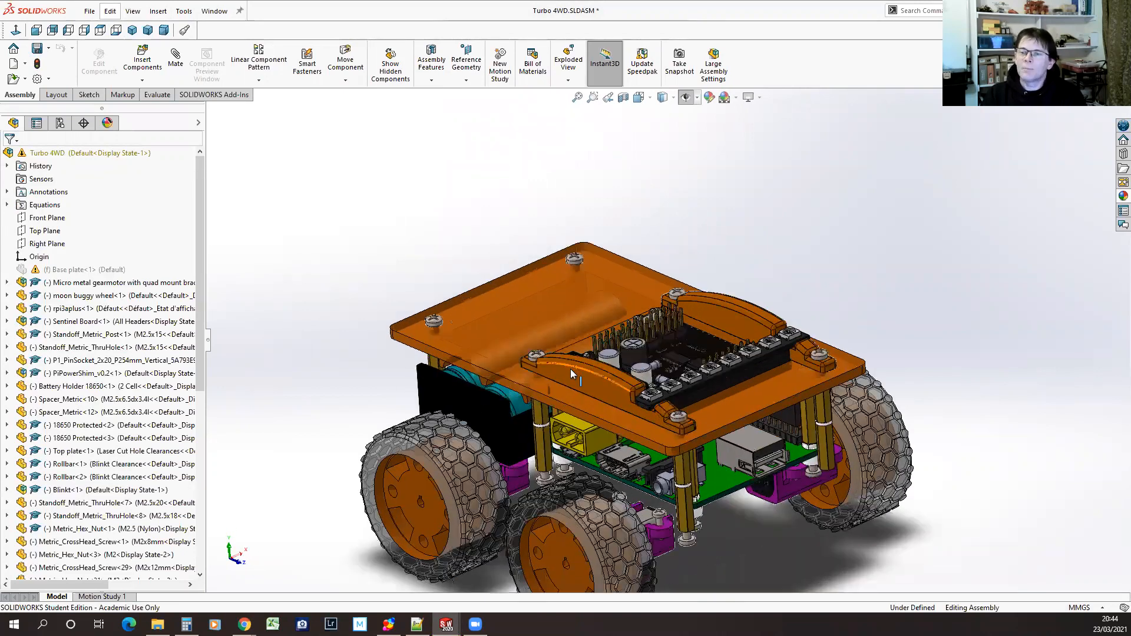
scroll(571, 368, down, 5)
middle_drag(542, 399, 482, 529)
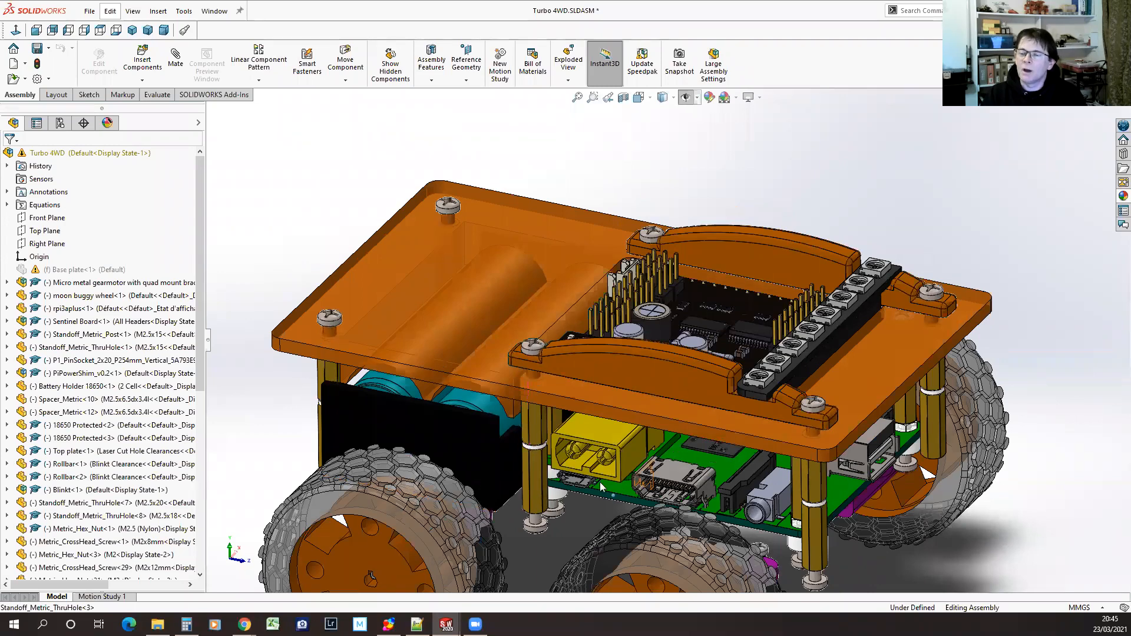
middle_drag(600, 367, 271, 263)
scroll(365, 267, down, 2)
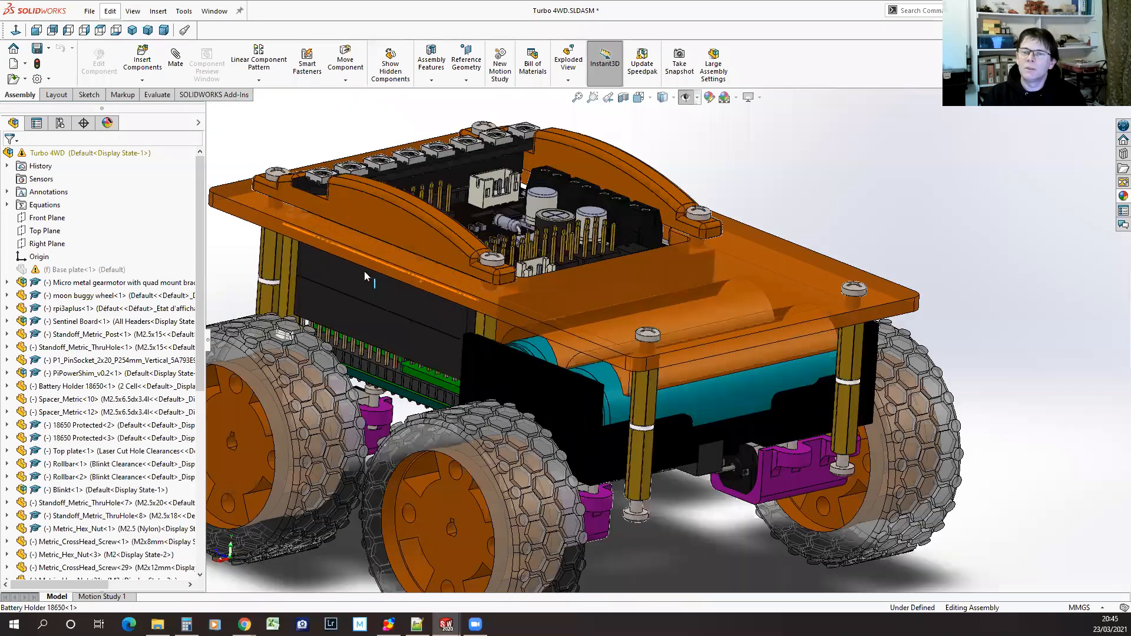
scroll(364, 270, up, 4)
scroll(582, 317, down, 6)
middle_drag(599, 390, 651, 531)
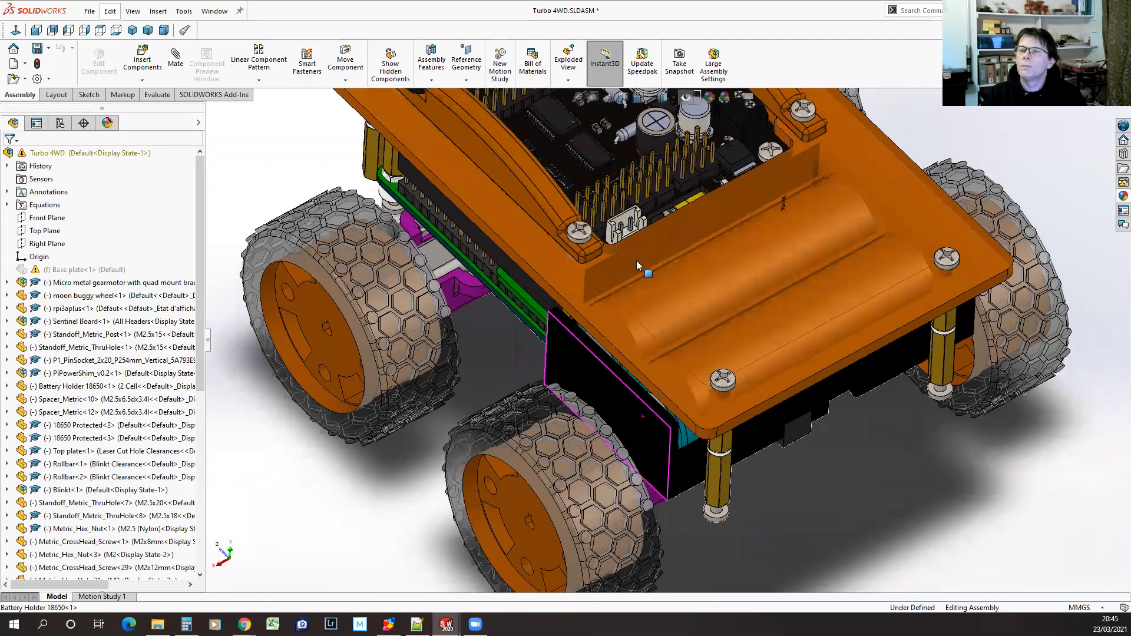
scroll(642, 230, up, 3)
mouse_move(642, 230)
middle_down()
mouse_move(611, 208)
mouse_move(681, 277)
mouse_move(654, 186)
mouse_move(663, 211)
middle_up()
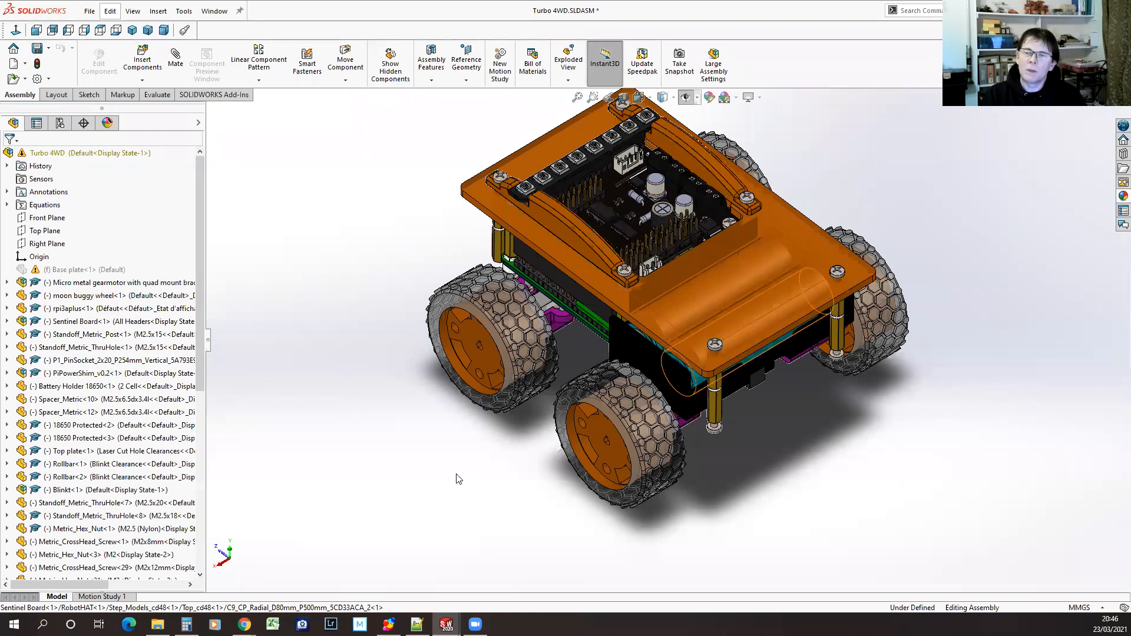
middle_drag(372, 255, 354, 292)
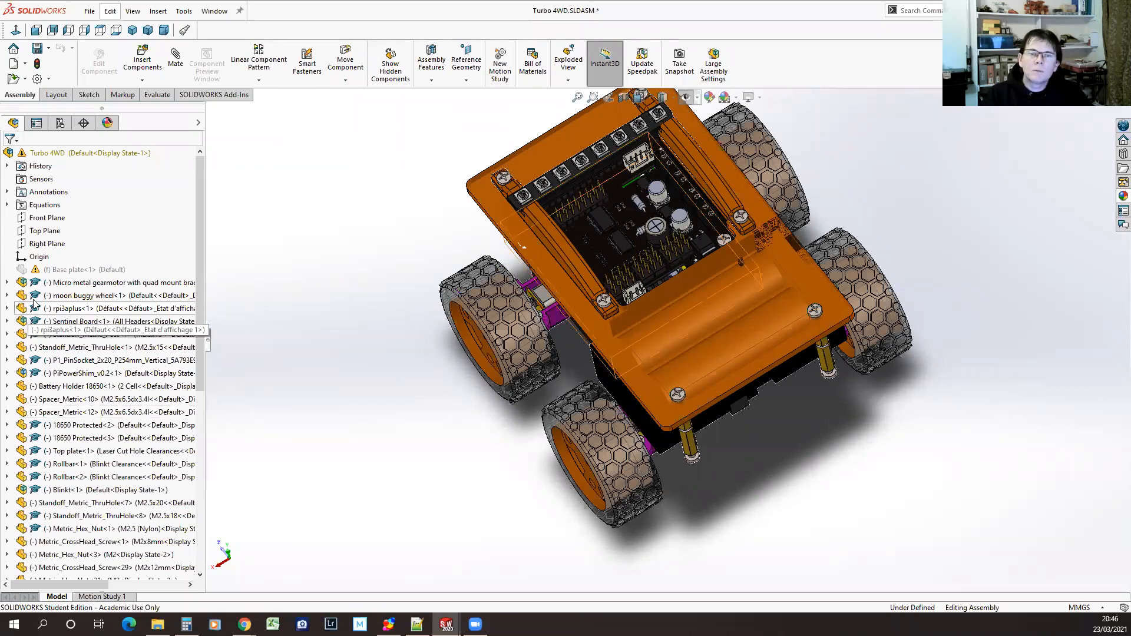
Open the Micro metal gearmotor with quad mount bracket and encoder subassembly and show its component tree
click(20, 284)
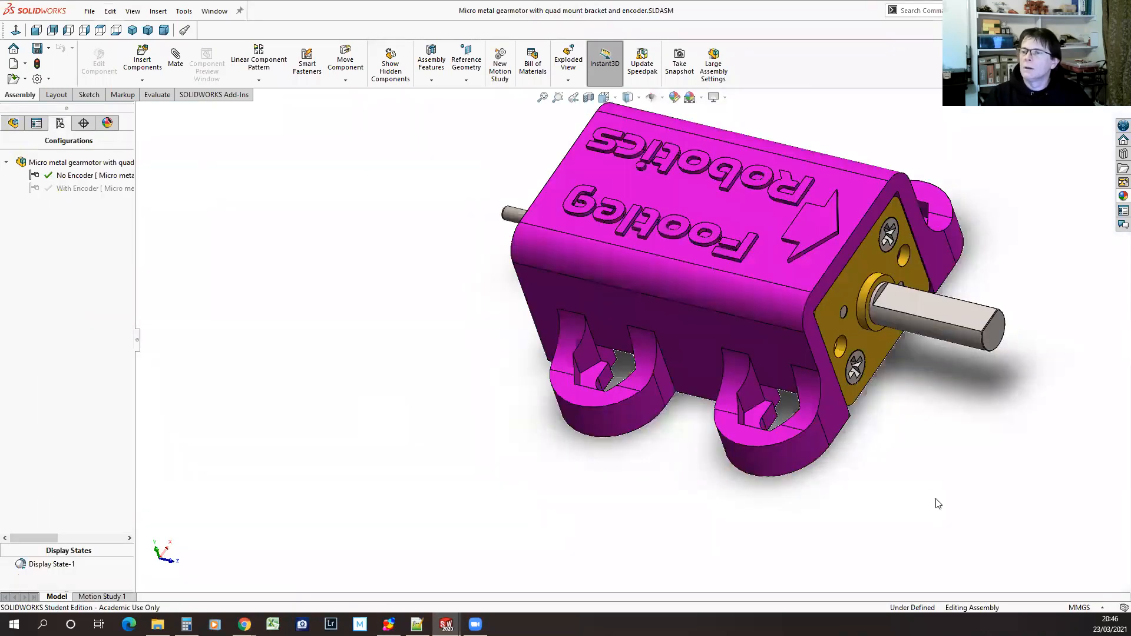
middle_drag(938, 504, 731, 519)
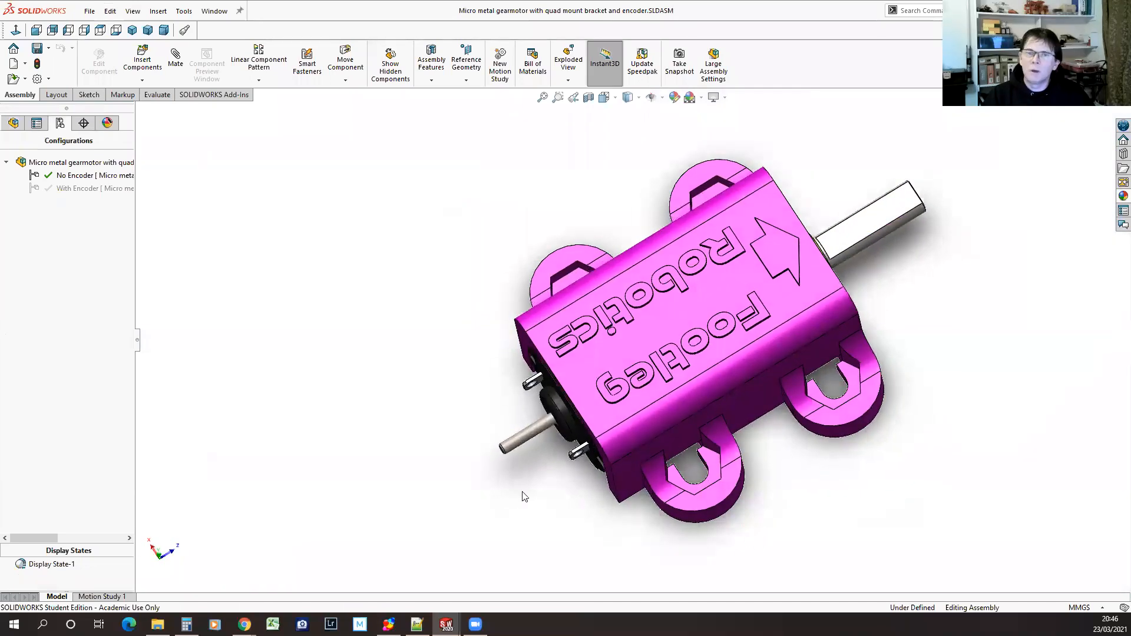
click(13, 122)
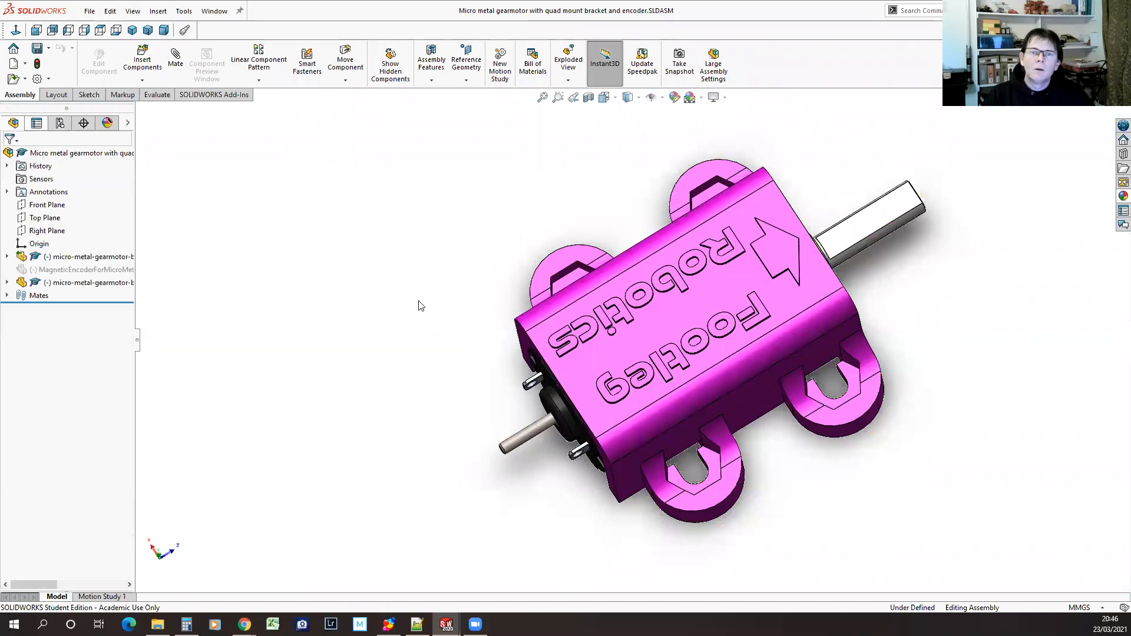
Hide the magenta quad mount bracket and view the exposed Pololu gearmotor from its output shaft end
click(21, 257)
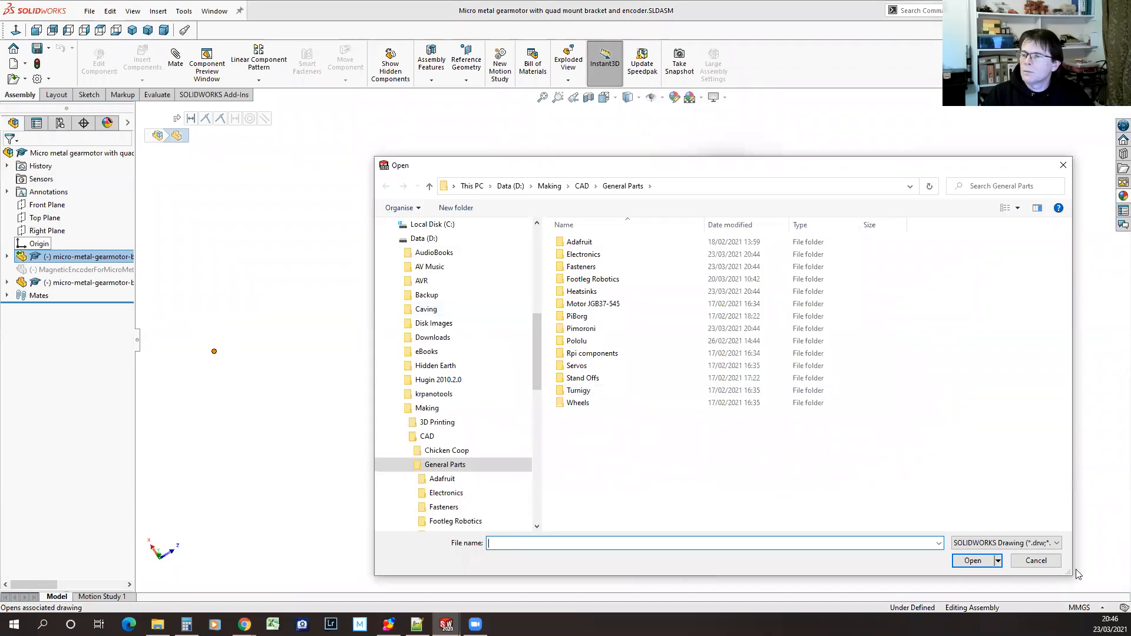
click(1036, 560)
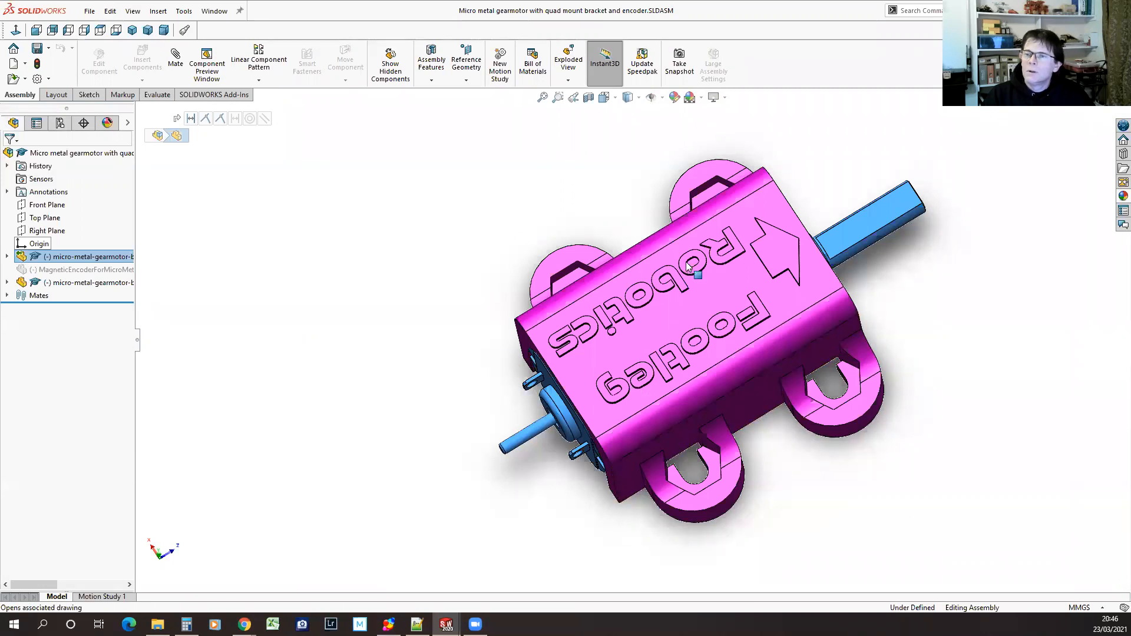
click(751, 202)
key(Tab)
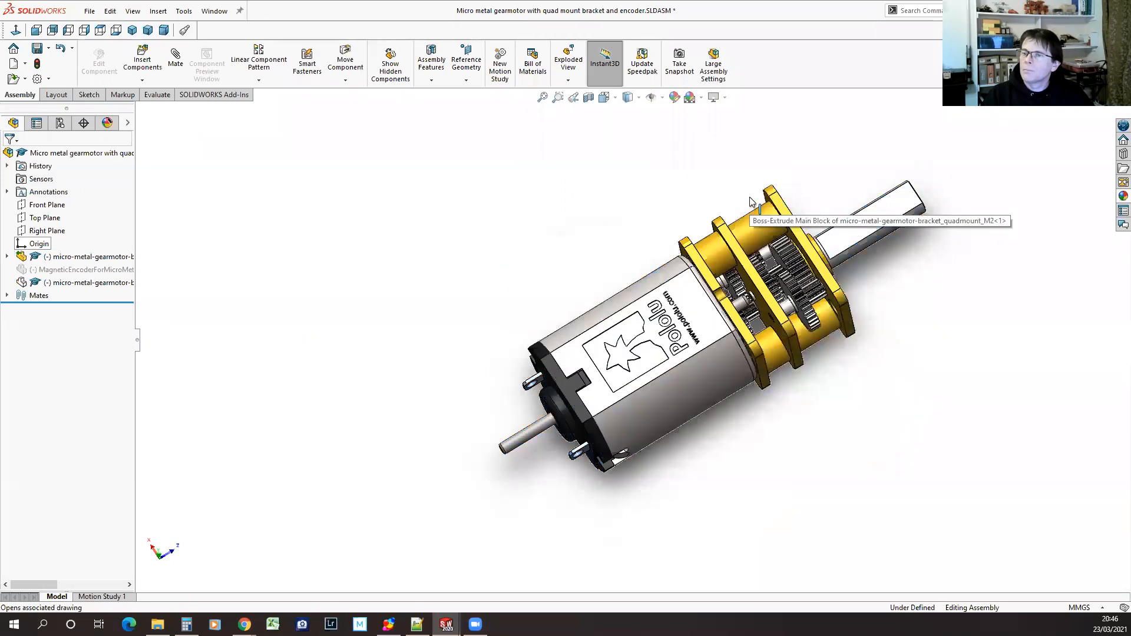
middle_drag(766, 443, 584, 423)
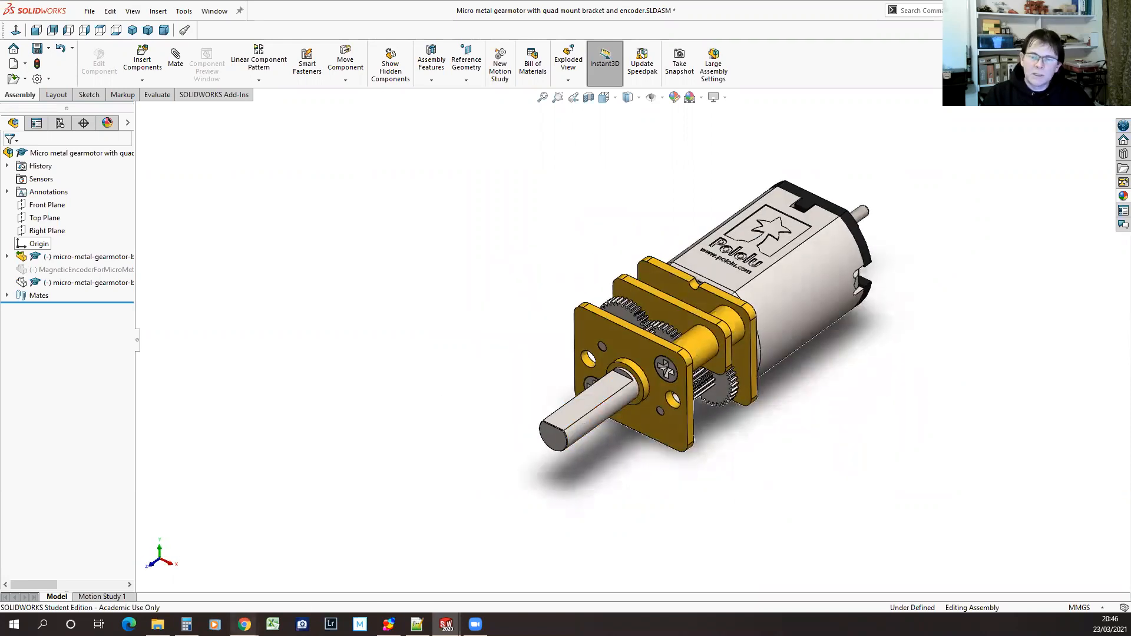
Switch to the Pololu Micro Metal Gearmotors page in Chrome and open the single-shaft 100:1 HPCB 12V product page
mouse_move(244, 624)
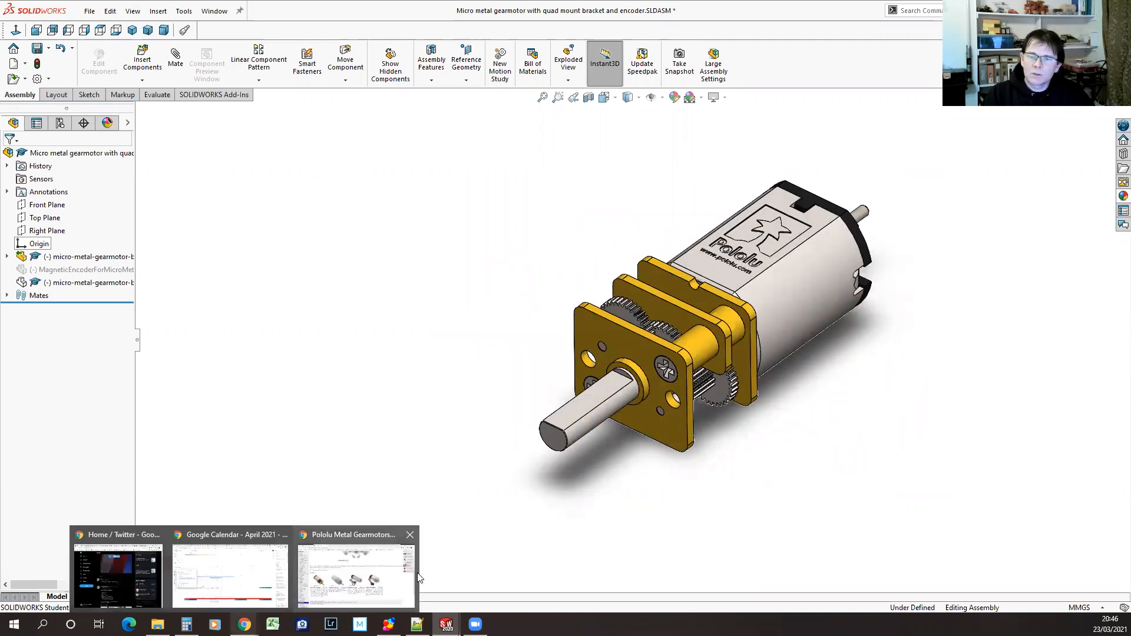
click(383, 571)
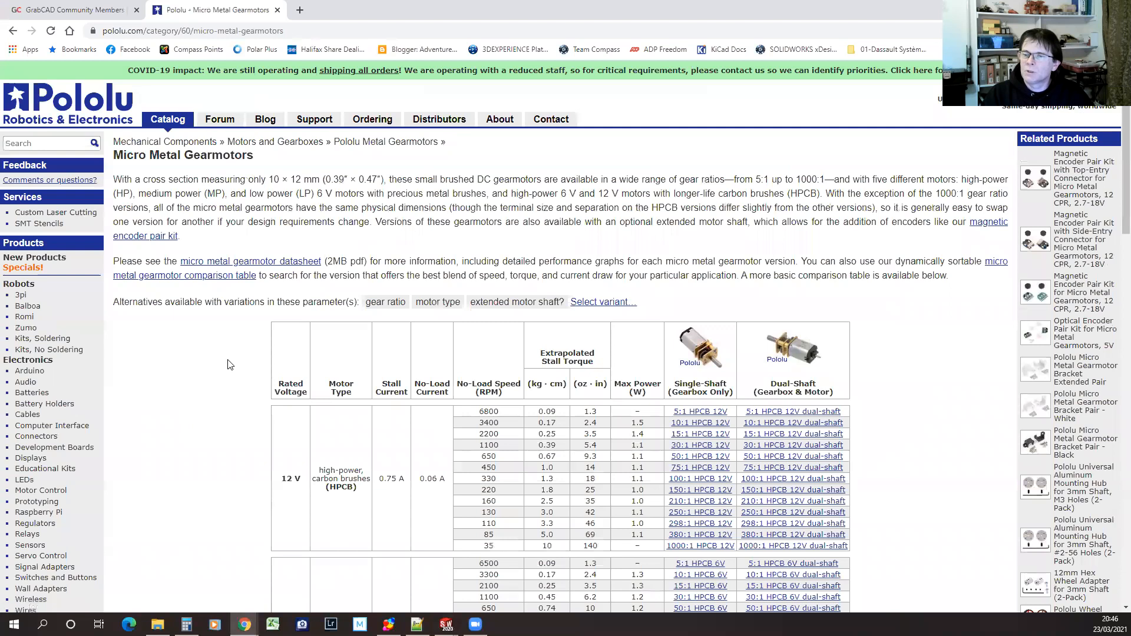
scroll(228, 365, down, 2)
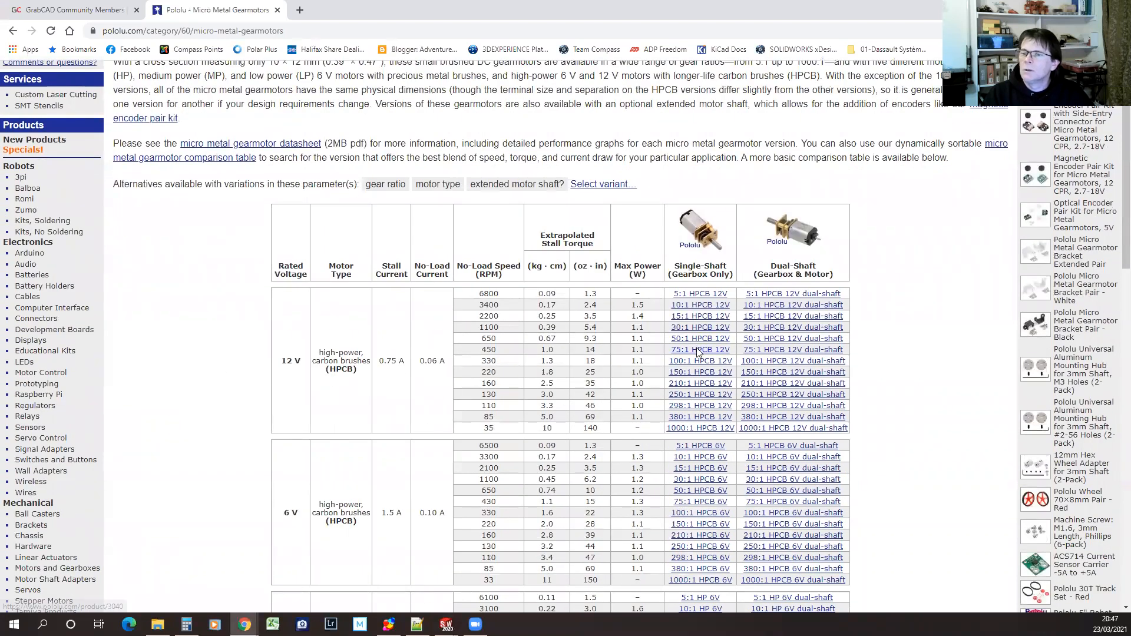
click(702, 363)
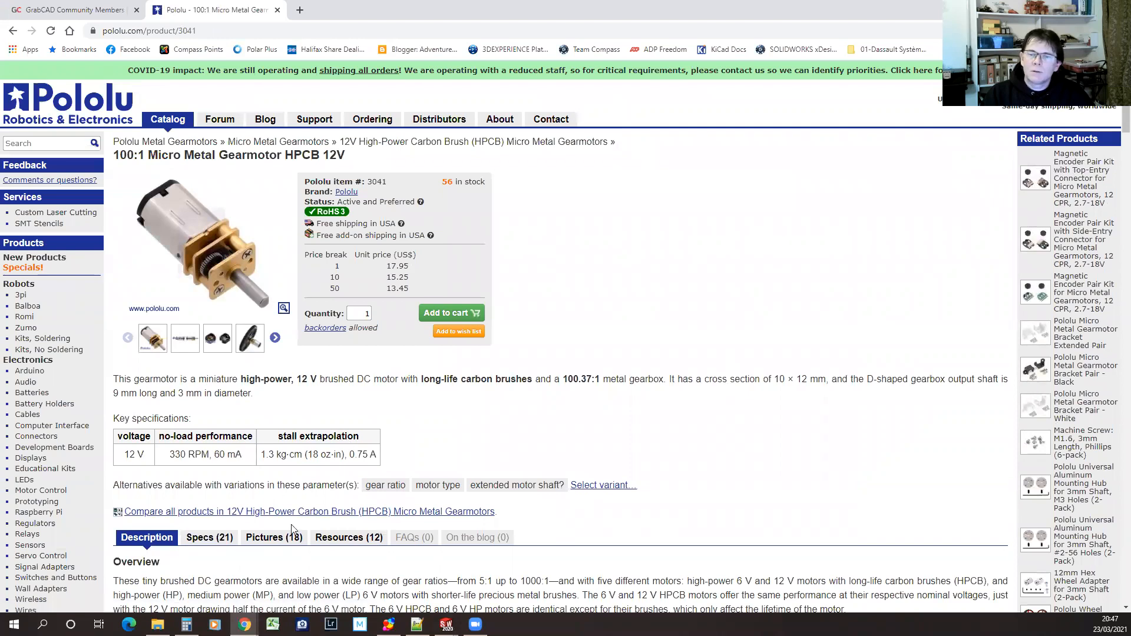
Browse the 3D model downloads in the gearmotor's resources, and switch to SOLIDWORKS to view the gearmotor model from a higher angle
click(351, 540)
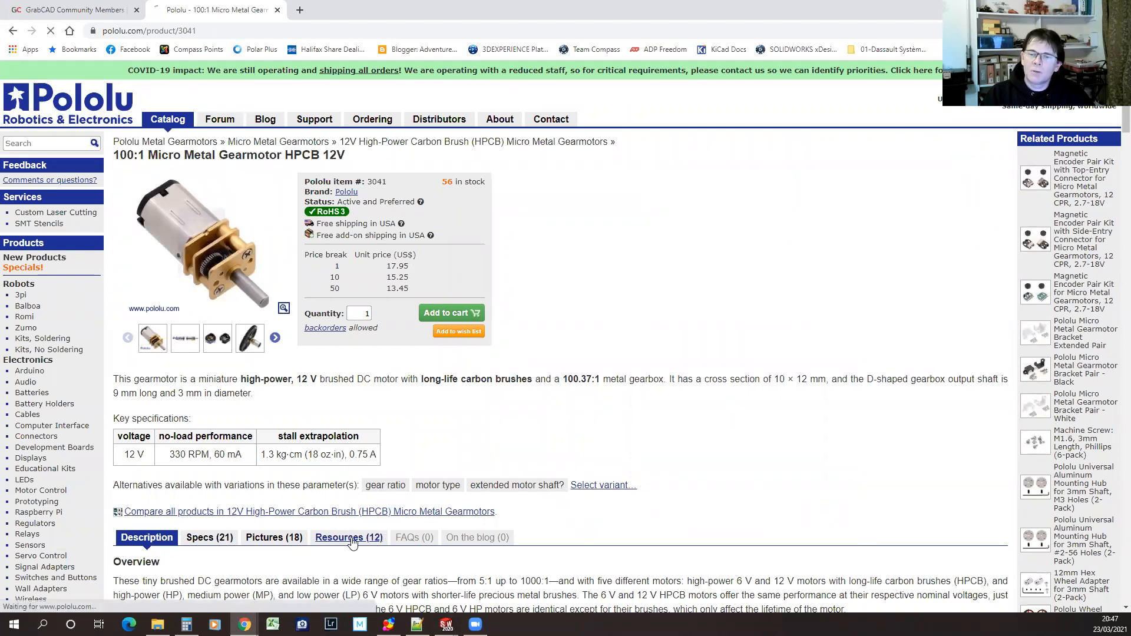
scroll(599, 477, down, 5)
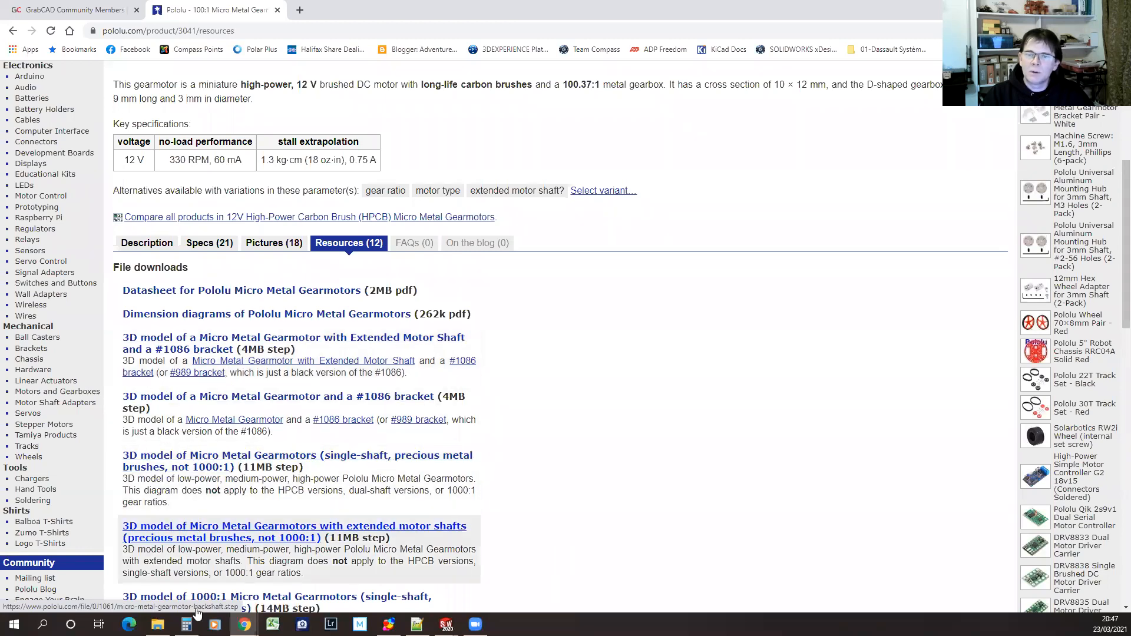
scroll(227, 384, down, 4)
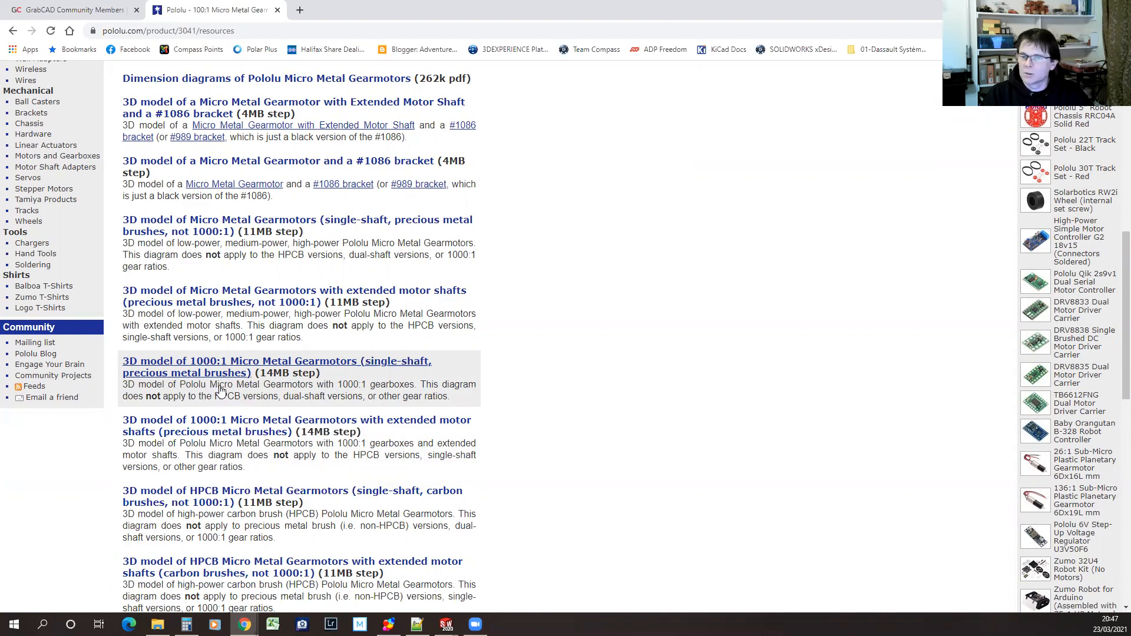
scroll(219, 390, up, 8)
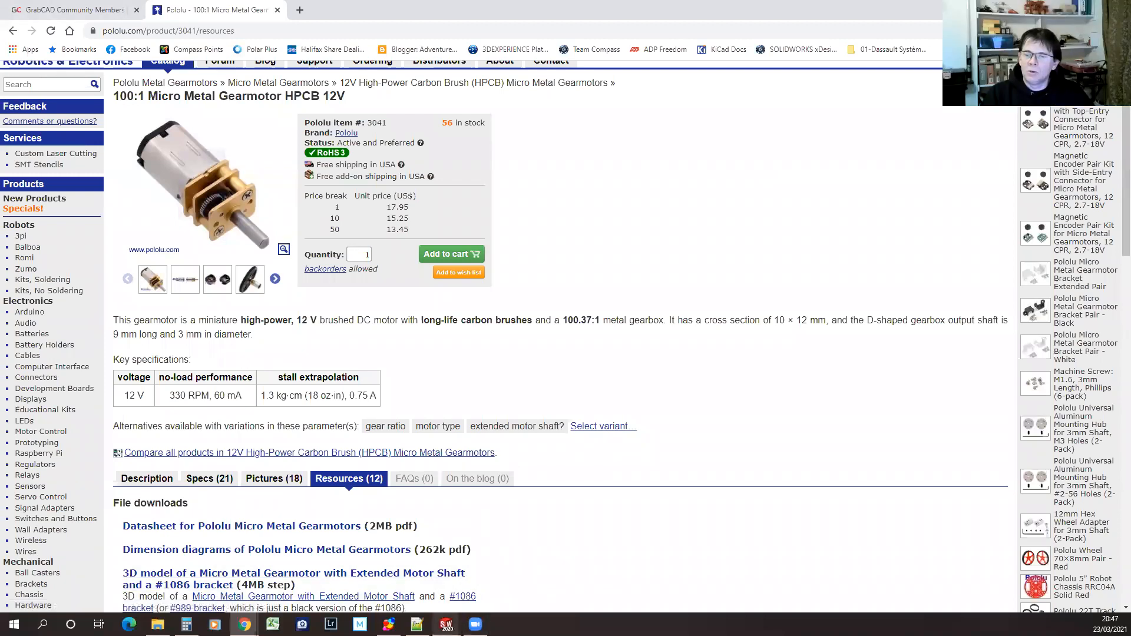
mouse_move(446, 624)
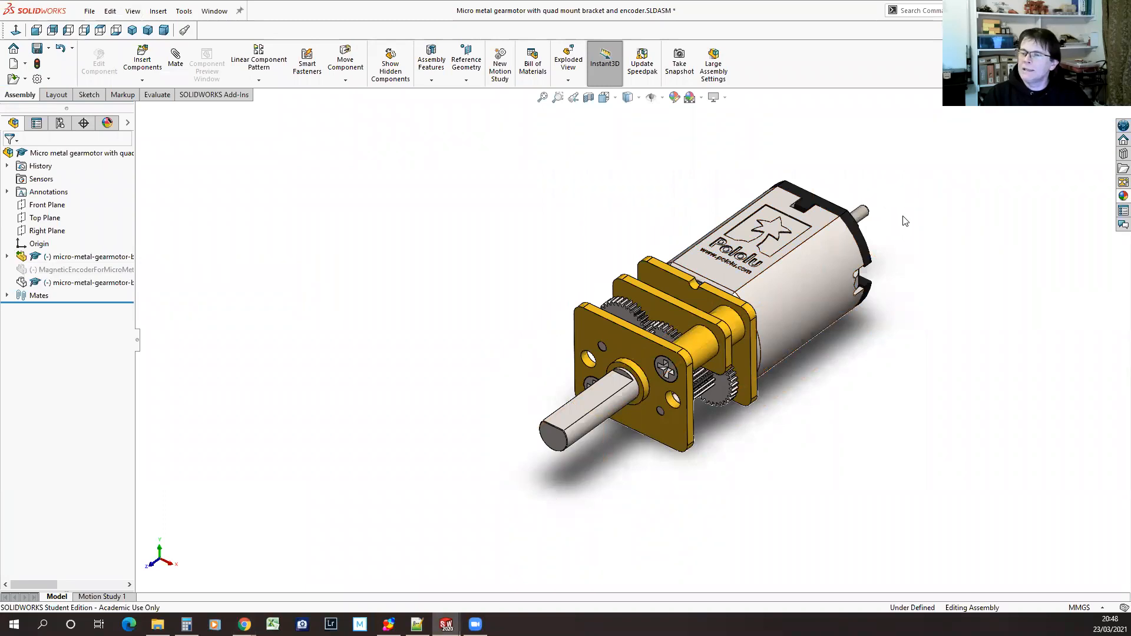
mouse_move(893, 224)
middle_down()
mouse_move(906, 320)
mouse_move(843, 391)
mouse_move(861, 447)
mouse_move(820, 470)
mouse_move(883, 376)
mouse_move(884, 290)
mouse_move(888, 327)
middle_up()
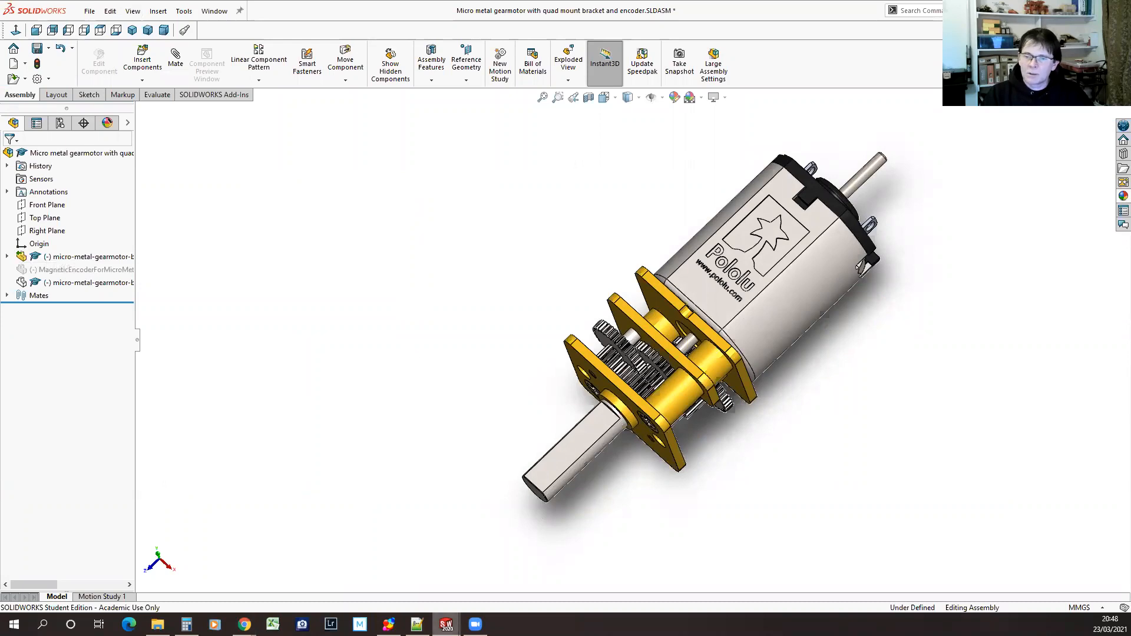
Switch to the GrabCAD Community site in Chrome and open its model library to browse this month's popular models
mouse_move(244, 625)
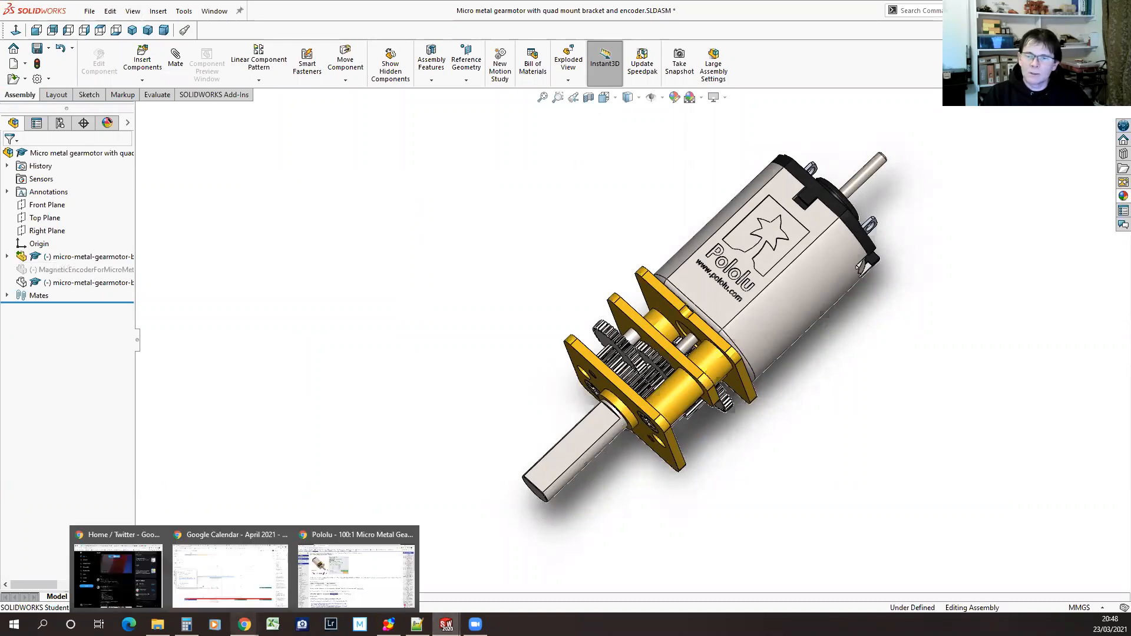
click(357, 573)
click(54, 12)
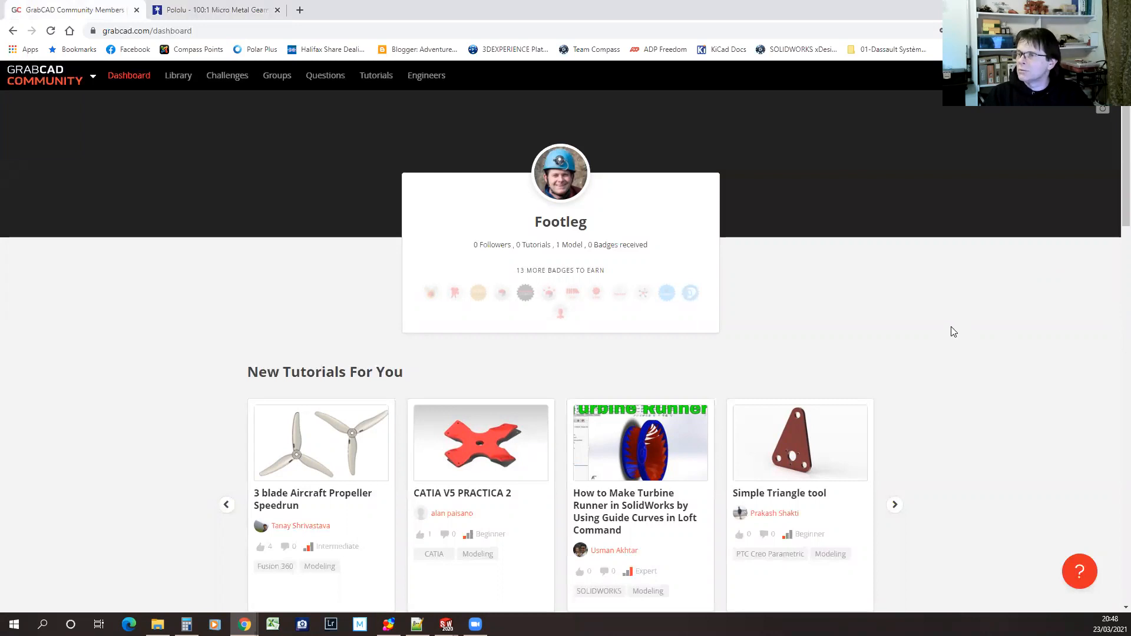
scroll(952, 330, down, 3)
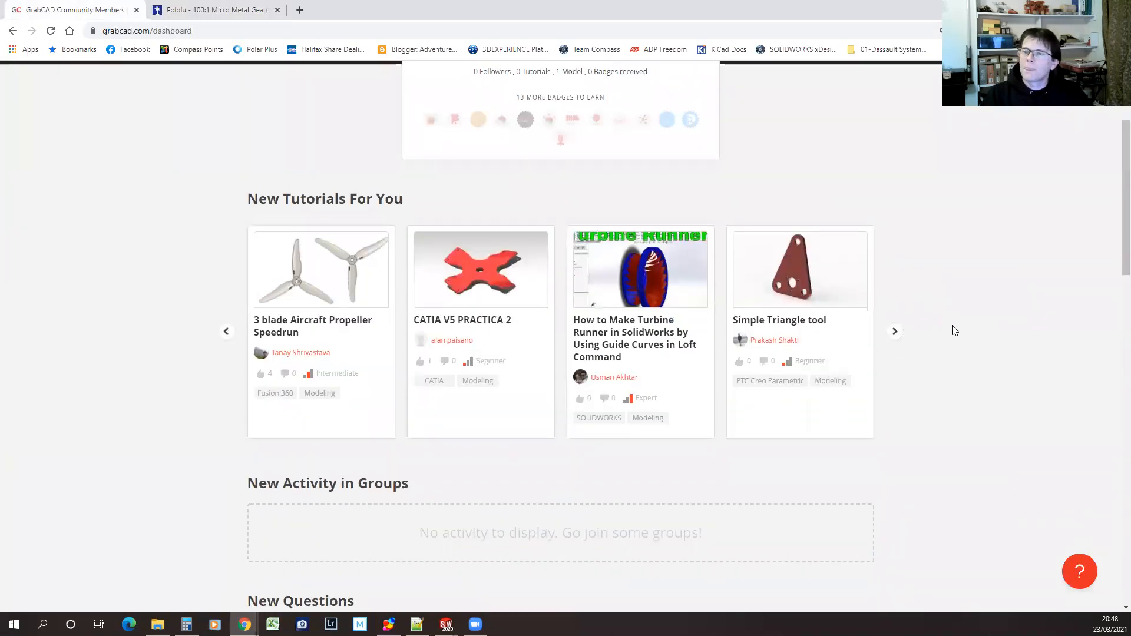
scroll(953, 329, up, 3)
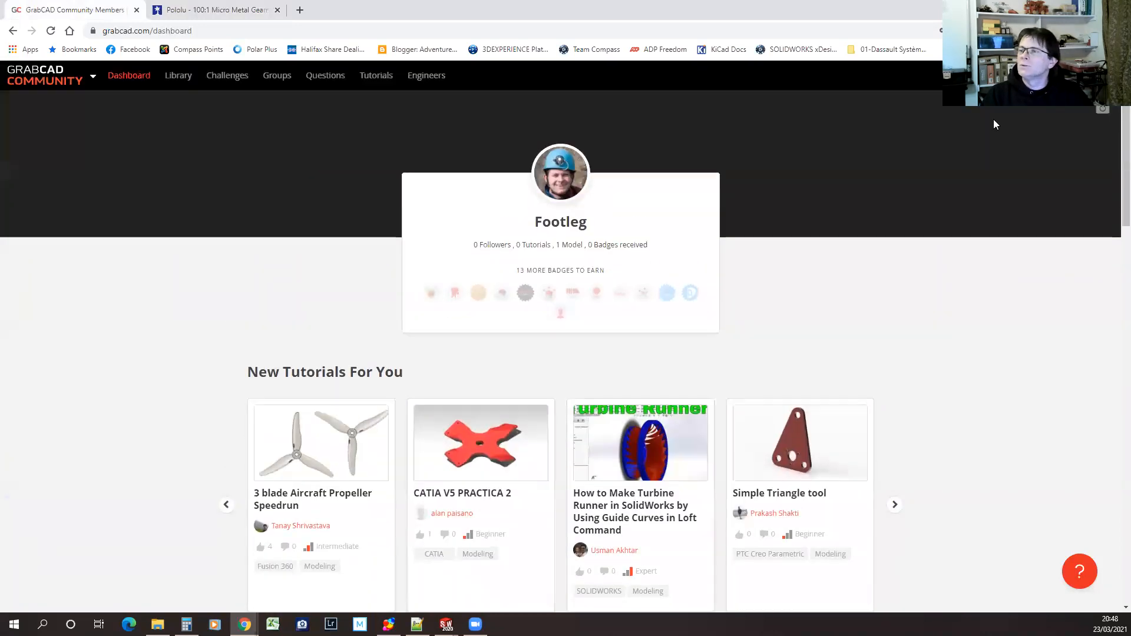
click(172, 79)
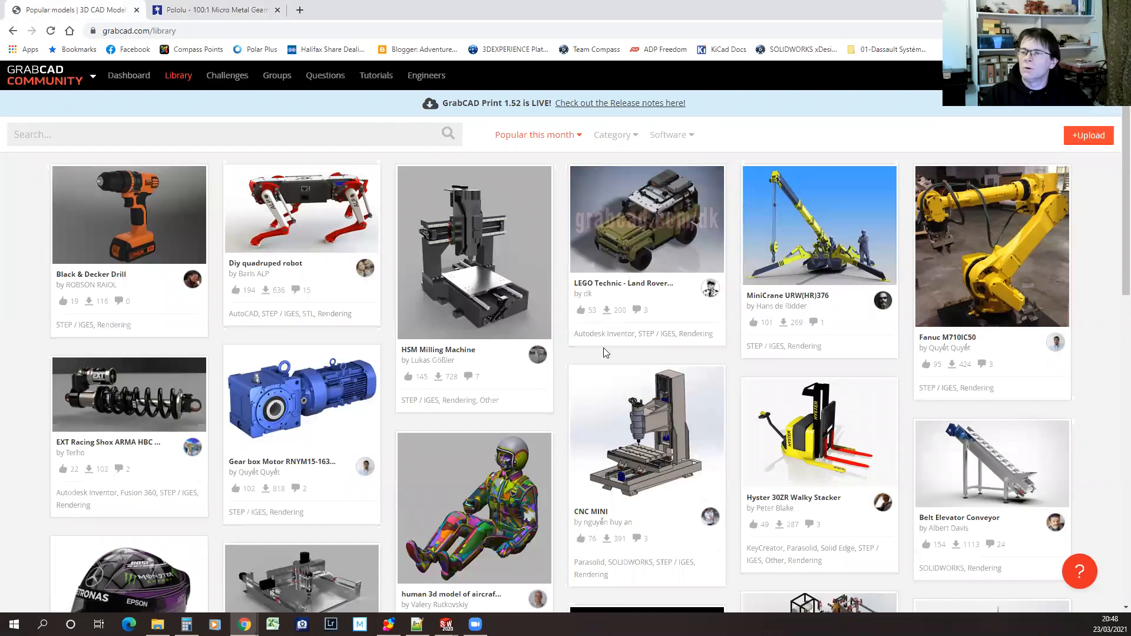
scroll(737, 340, down, 2)
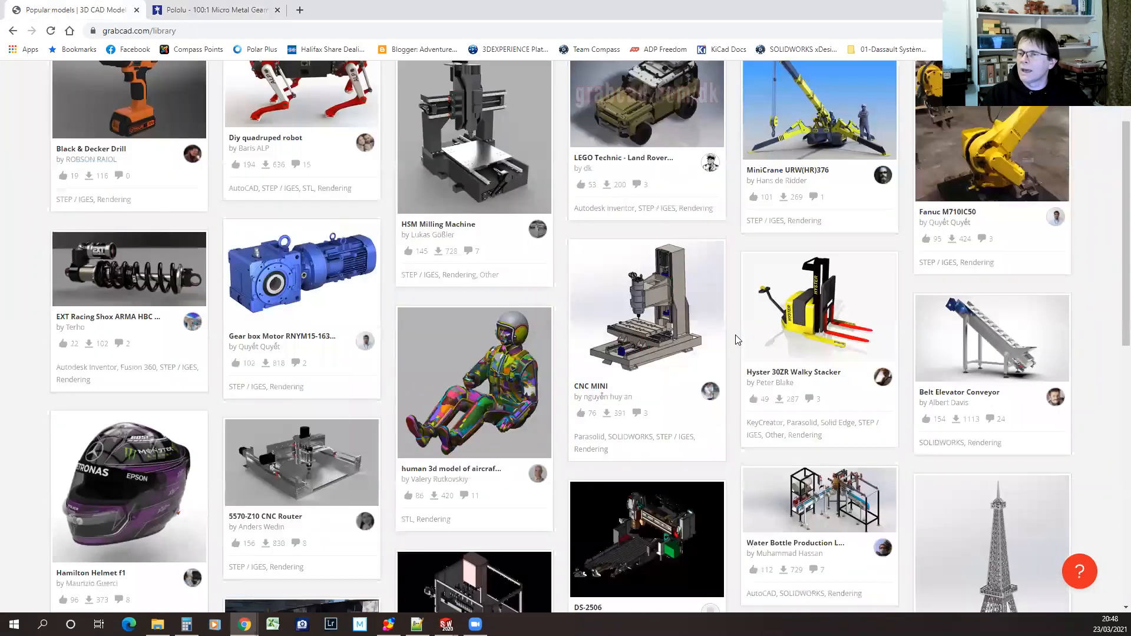
scroll(735, 340, down, 1)
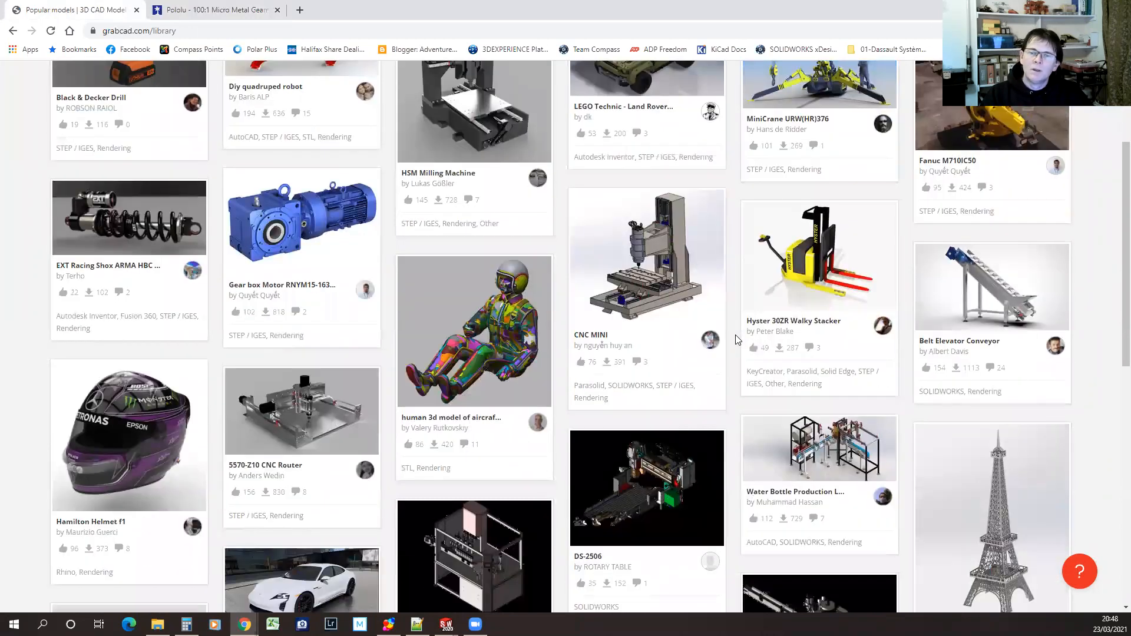
scroll(736, 340, down, 7)
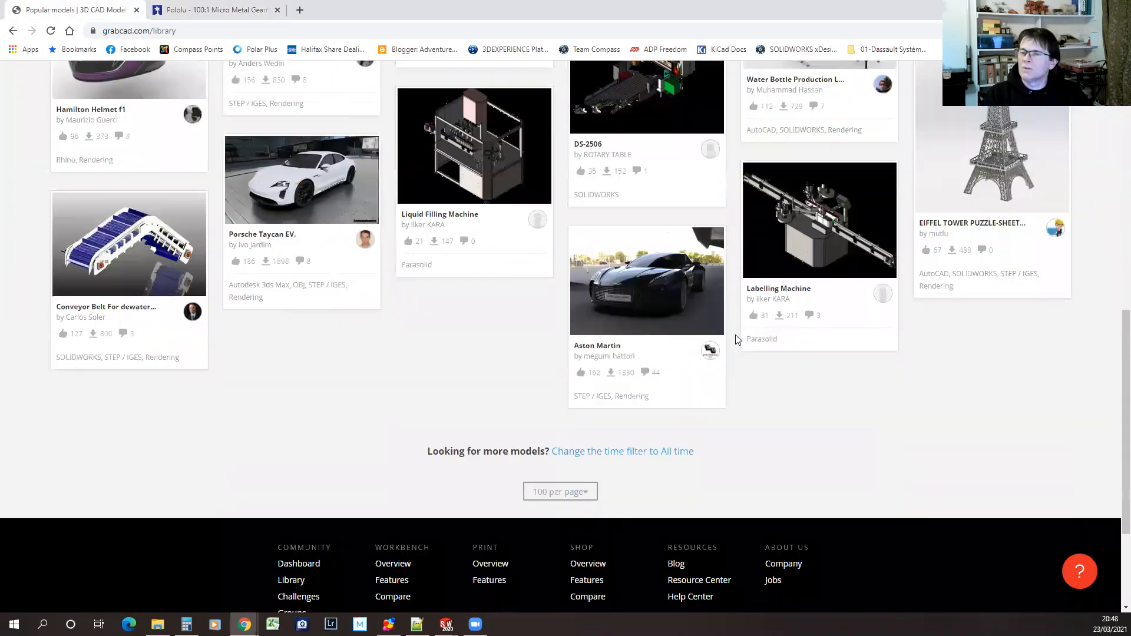
scroll(735, 343, up, 1)
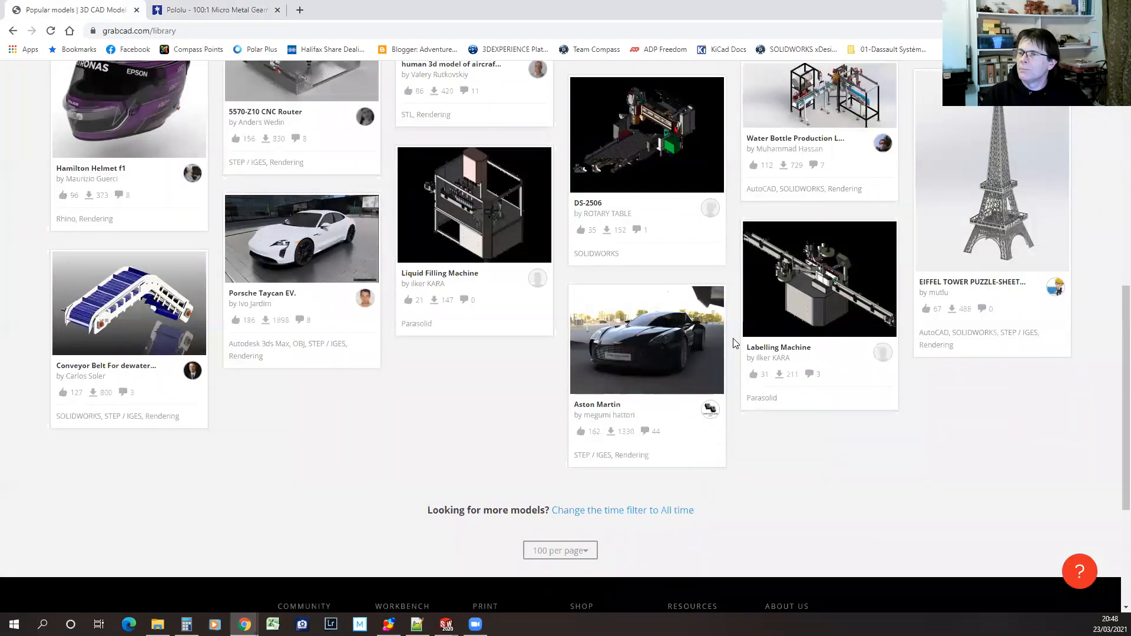
scroll(735, 343, up, 9)
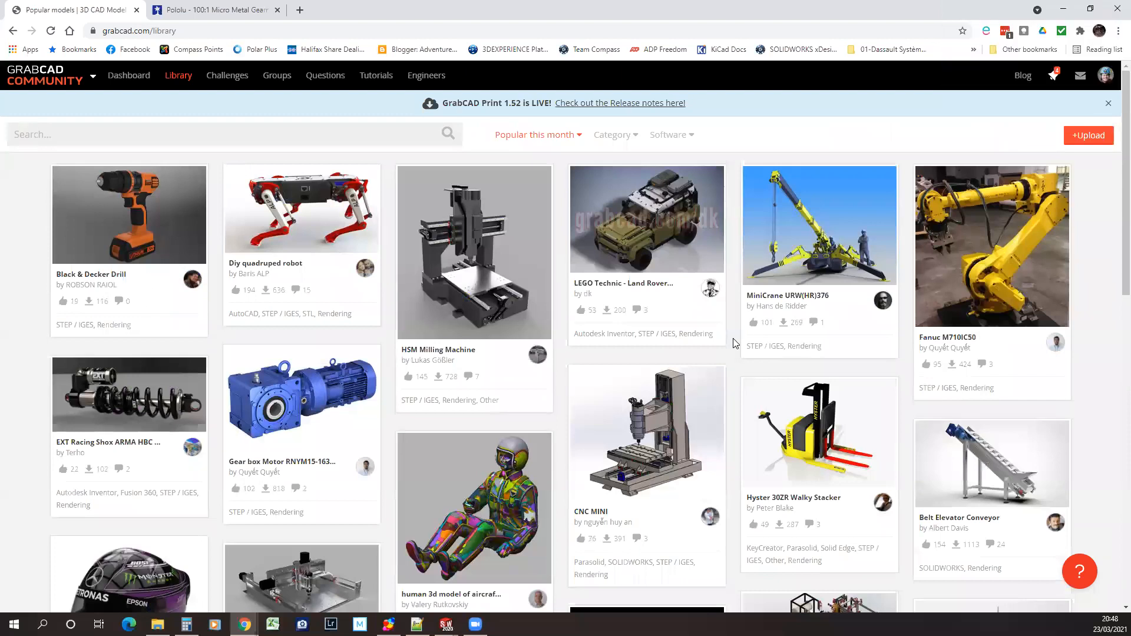
Search the GrabCAD library for "metric hex machine screw" and look over the matching models
click(339, 128)
text(metric hex)
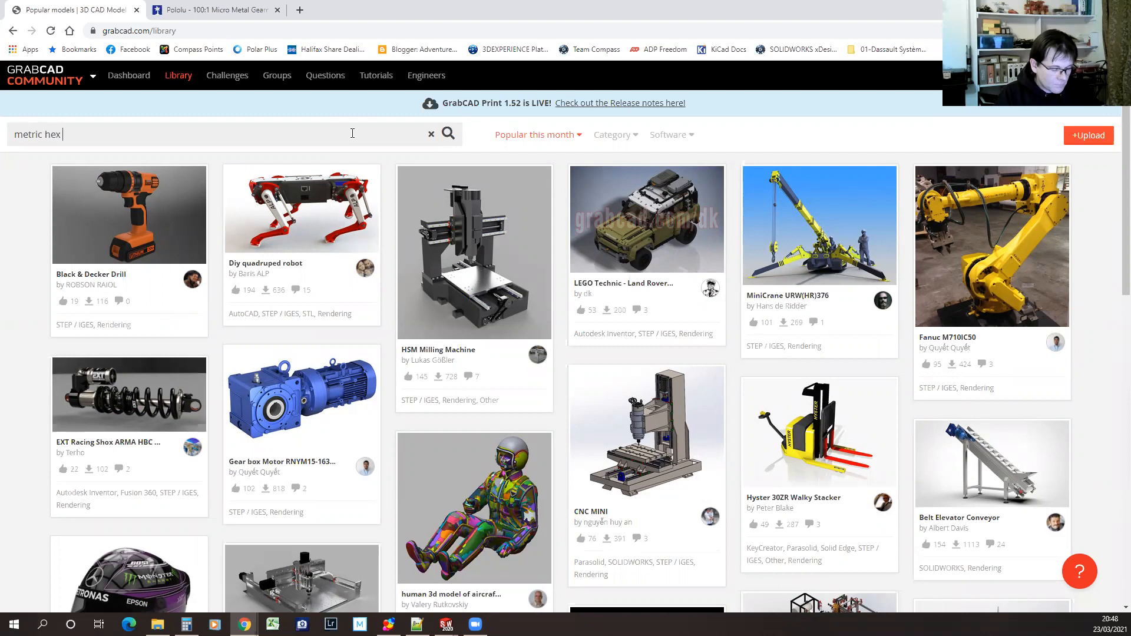
text(machine screw)
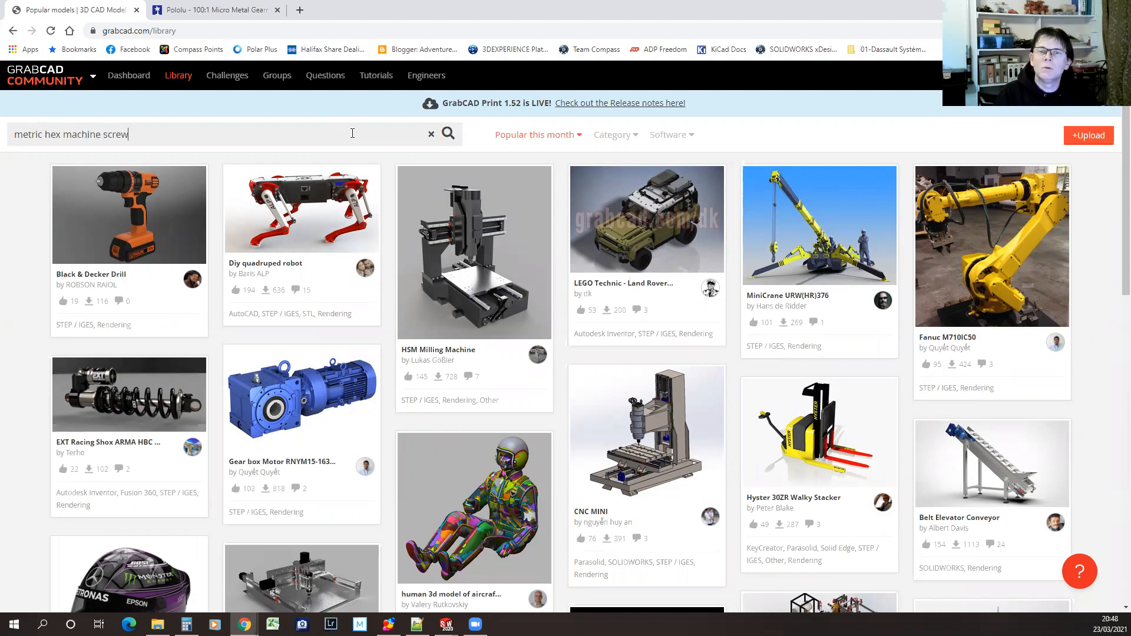
key(Return)
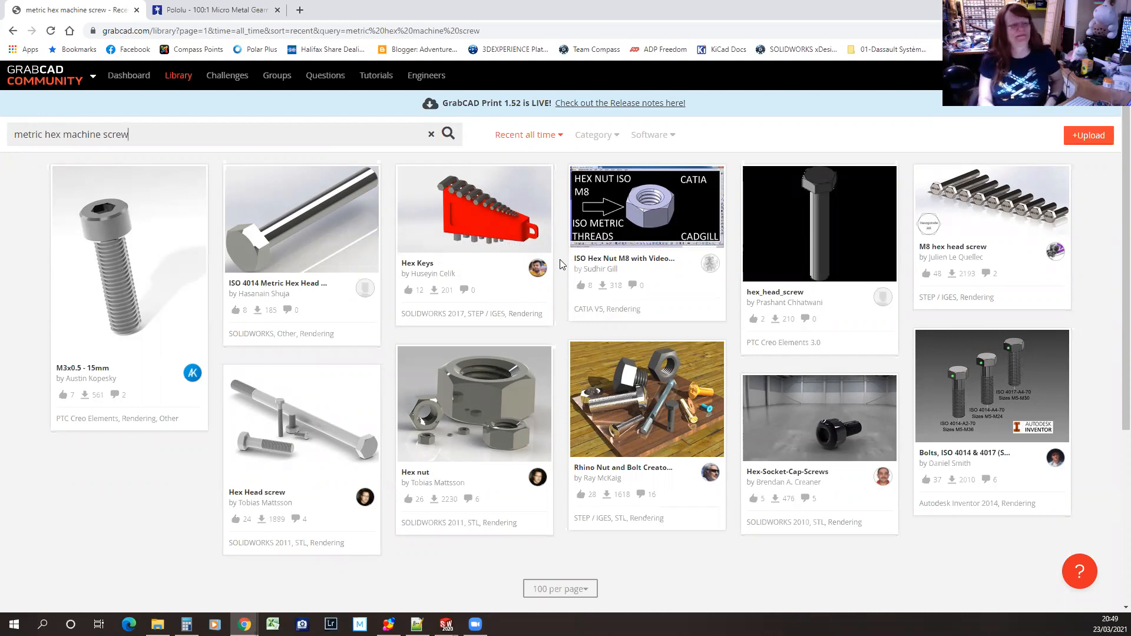
scroll(560, 265, down, 1)
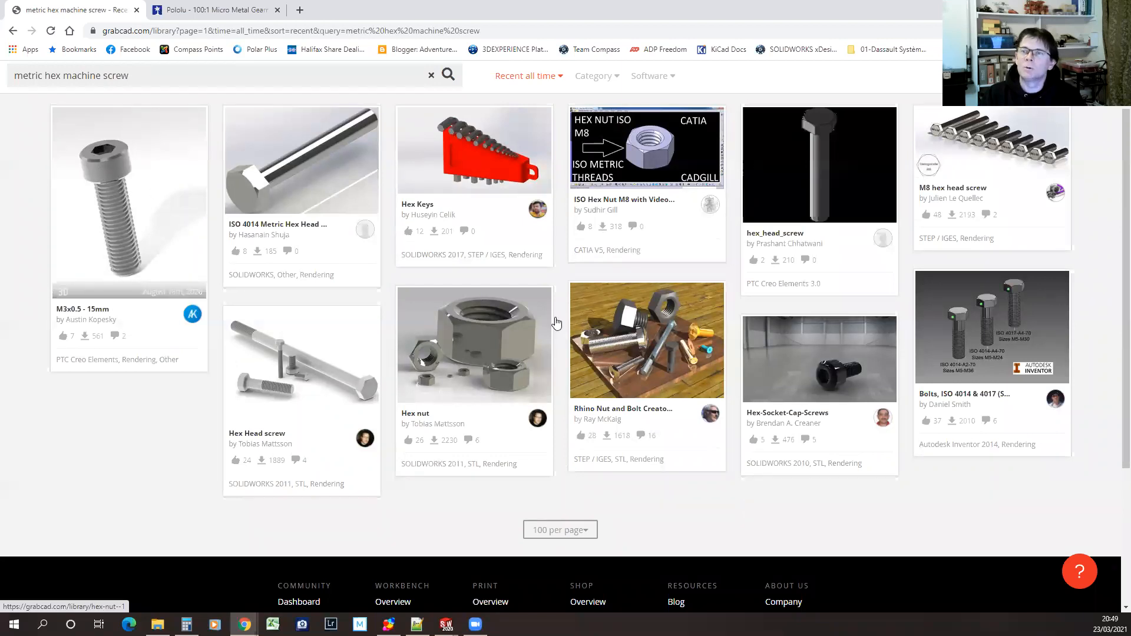
scroll(556, 324, up, 1)
Filter the screw search by software to SOLIDWORKS models only
click(669, 137)
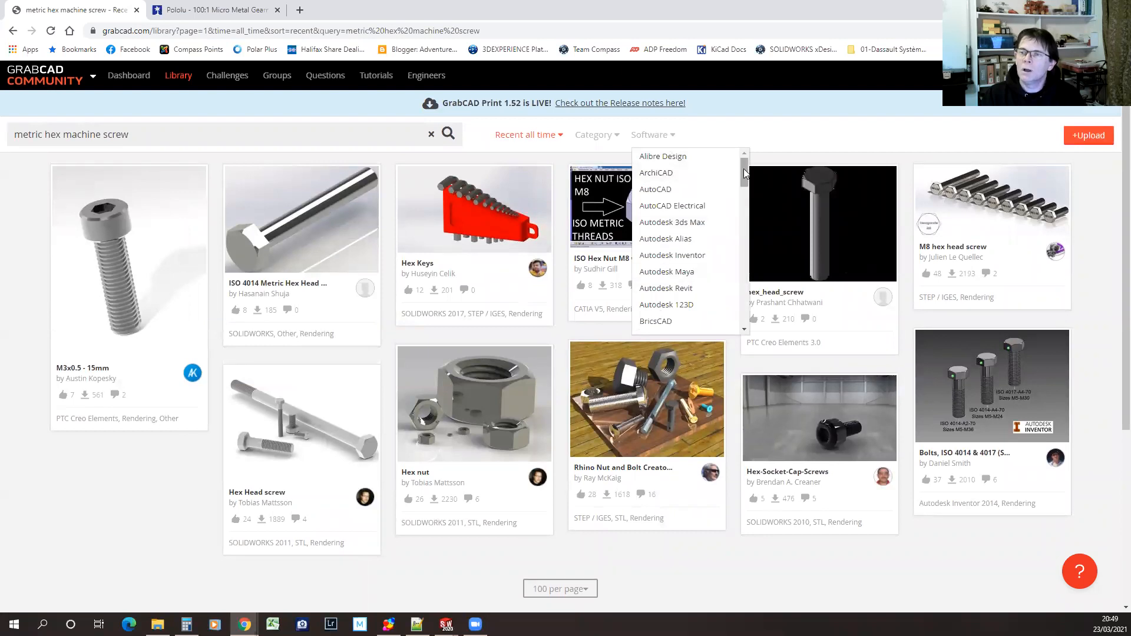
drag(742, 177, 743, 272)
scroll(744, 185, down, 1)
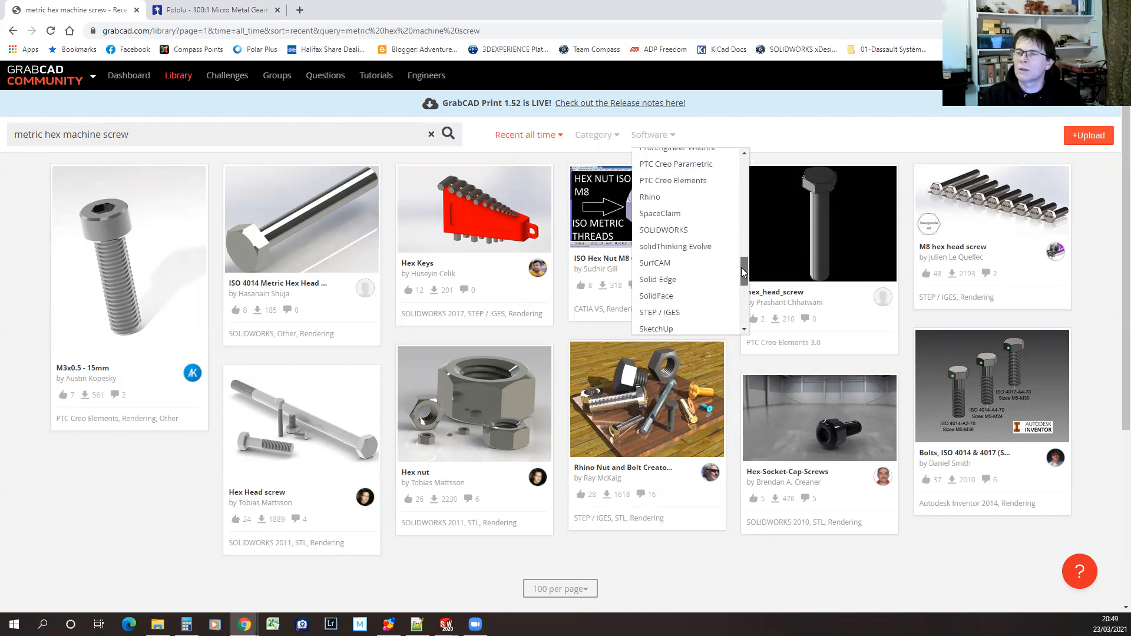
click(656, 232)
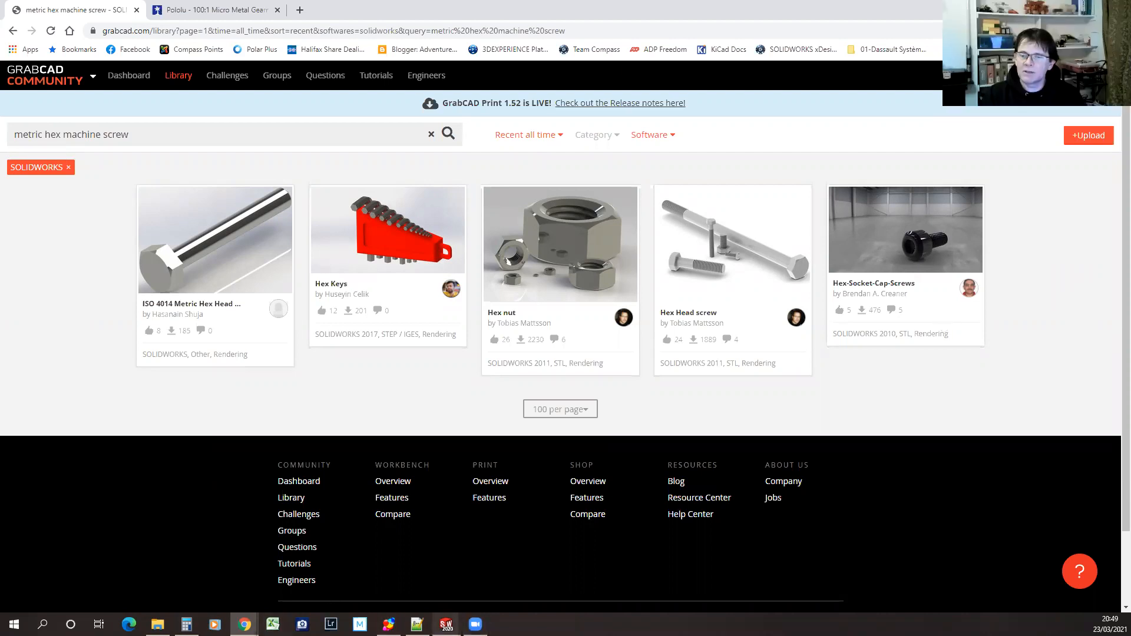
Switch to the Turbo 4WD assembly in SOLIDWORKS
mouse_move(446, 624)
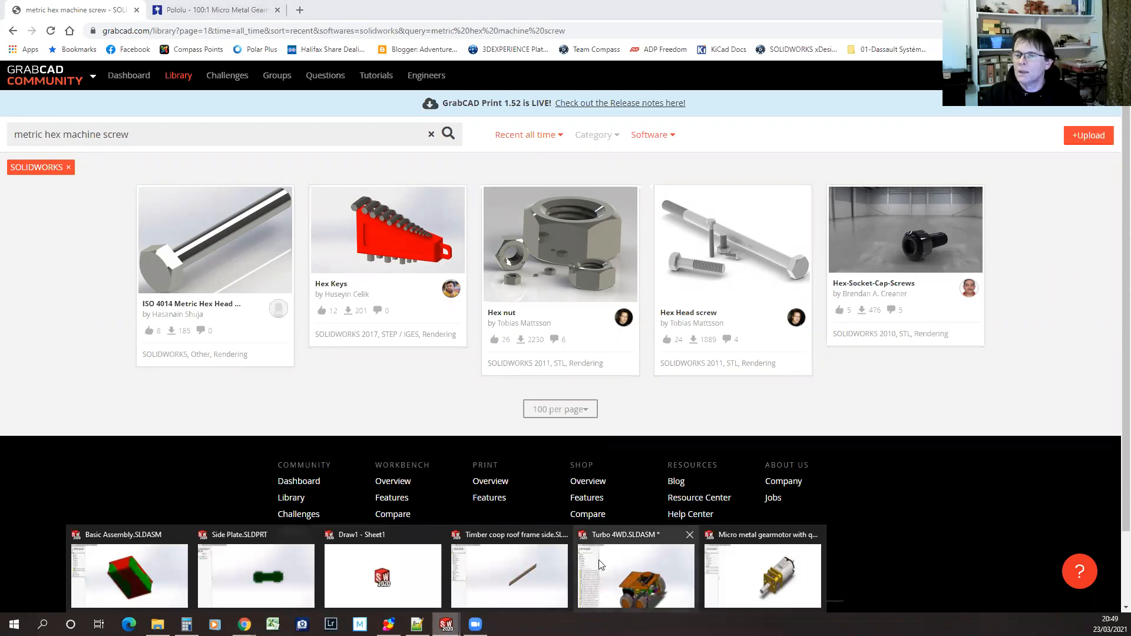
click(640, 537)
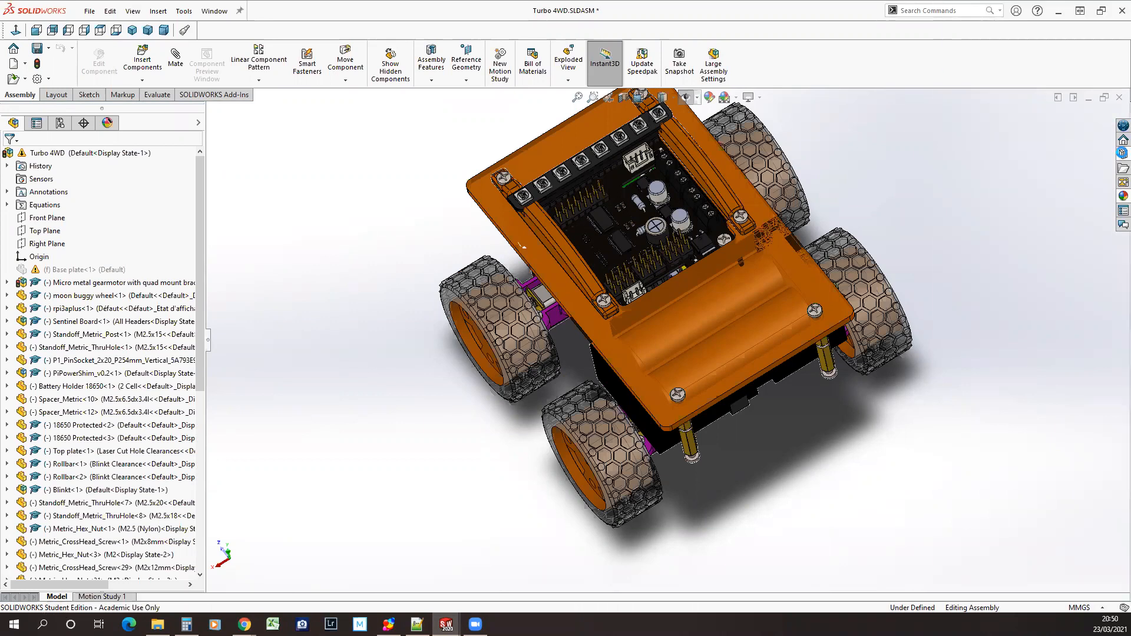
click(1119, 155)
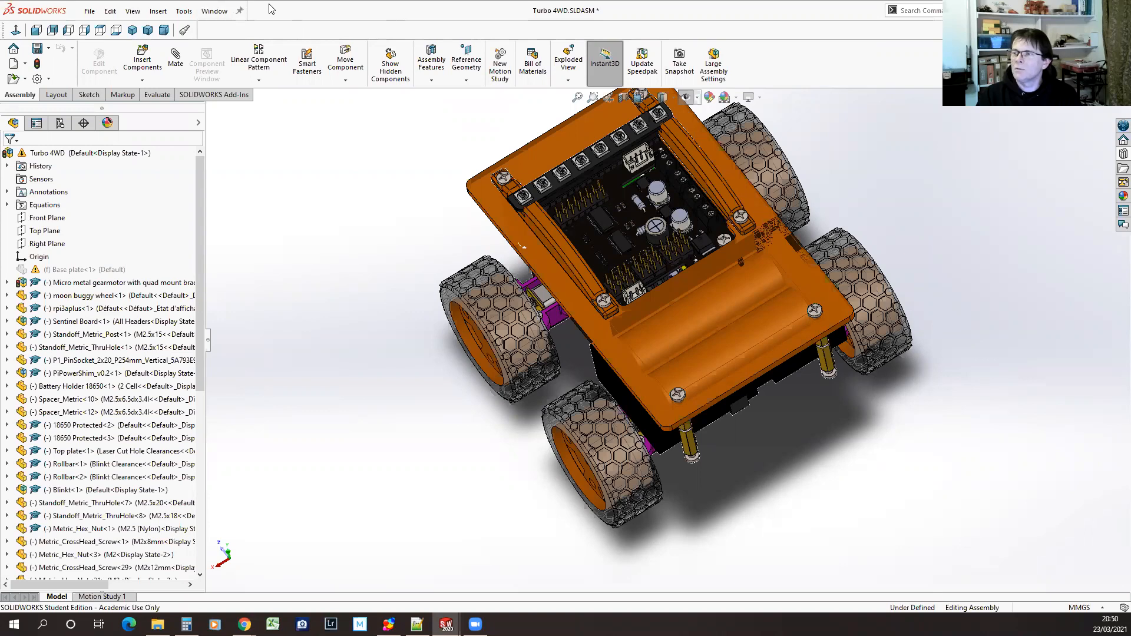
click(1122, 197)
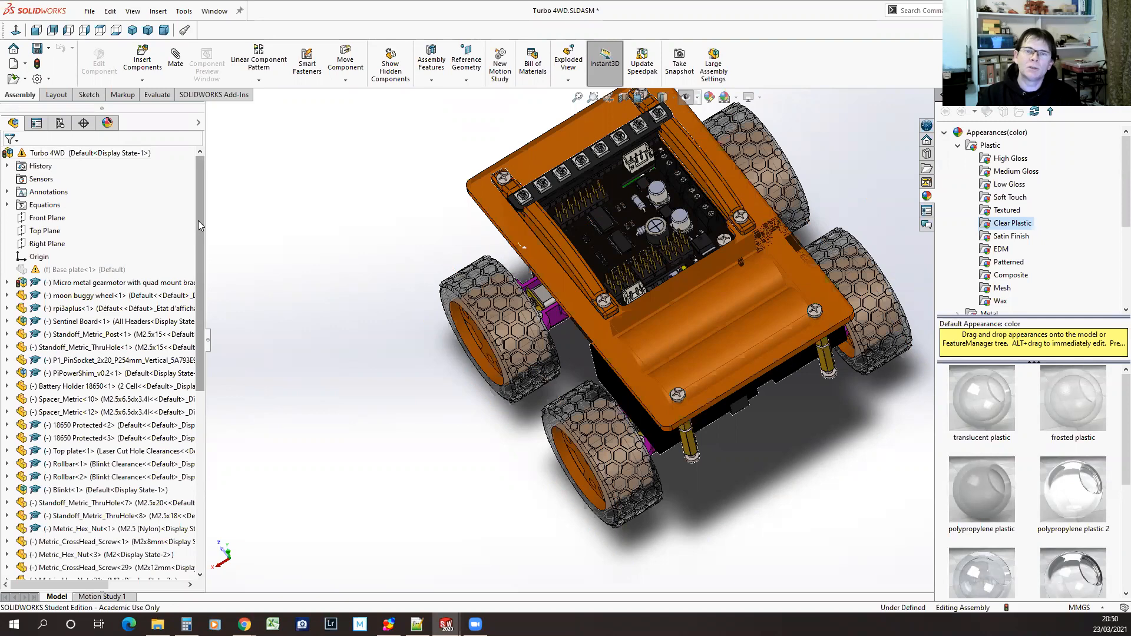
click(424, 369)
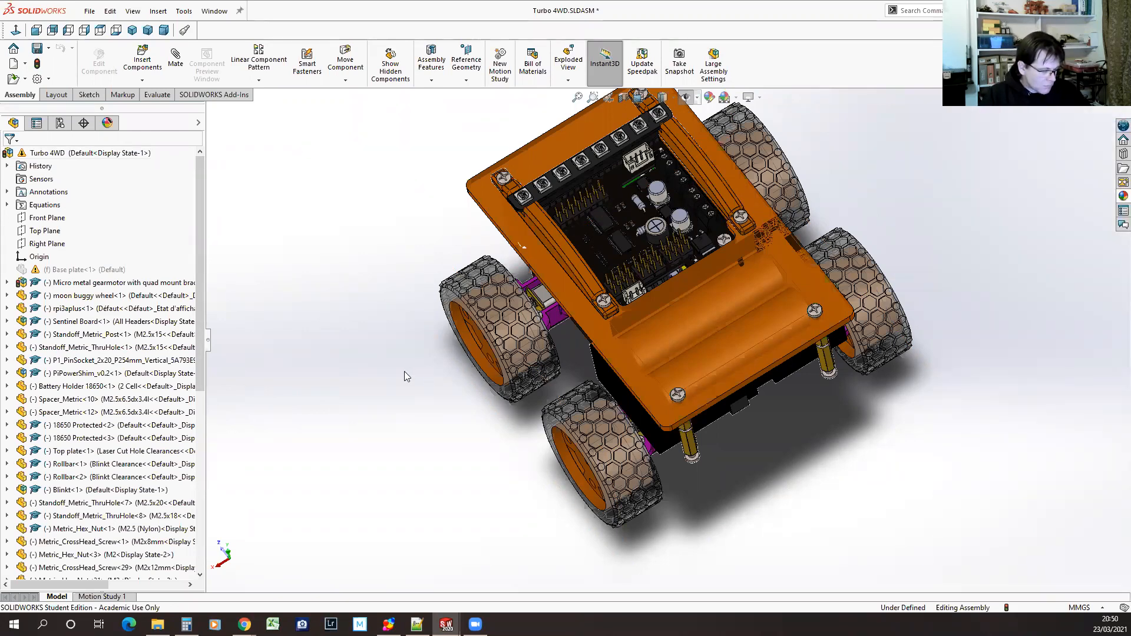
Rebuild the Turbo 4WD assembly, dismiss the rebuild report and close the assembly
key(ctrl+b)
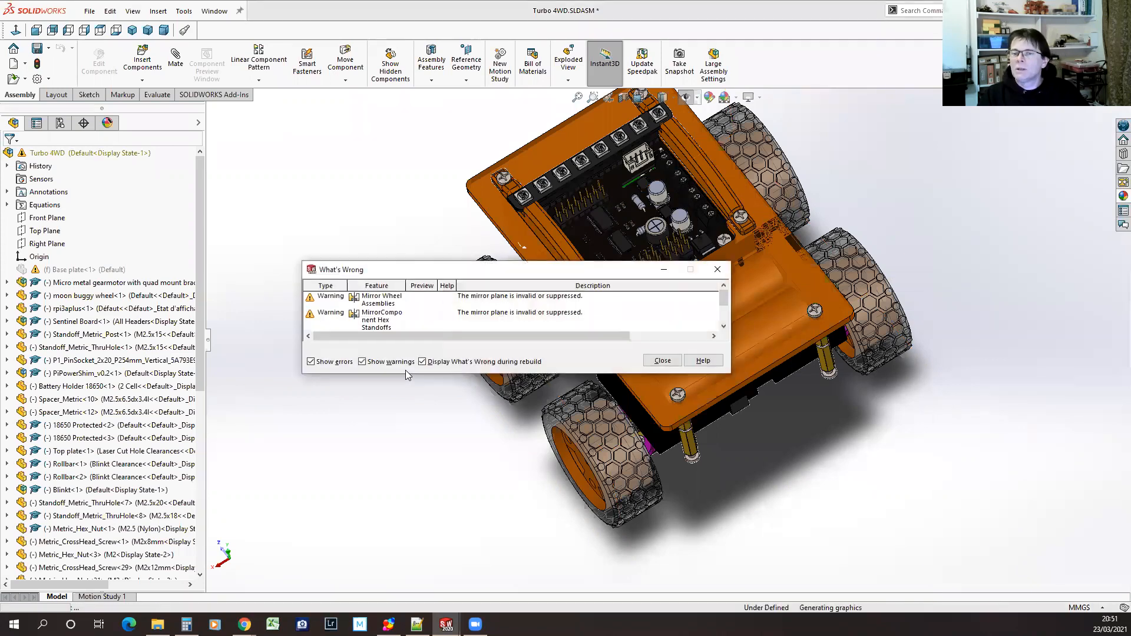
click(662, 361)
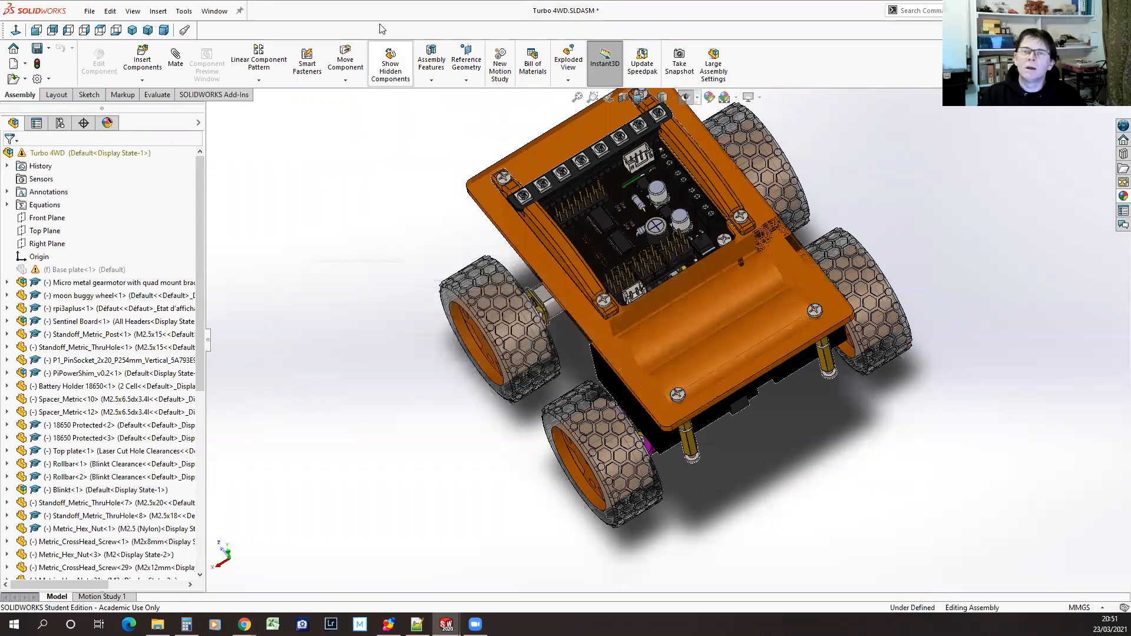
click(213, 10)
mouse_move(246, 217)
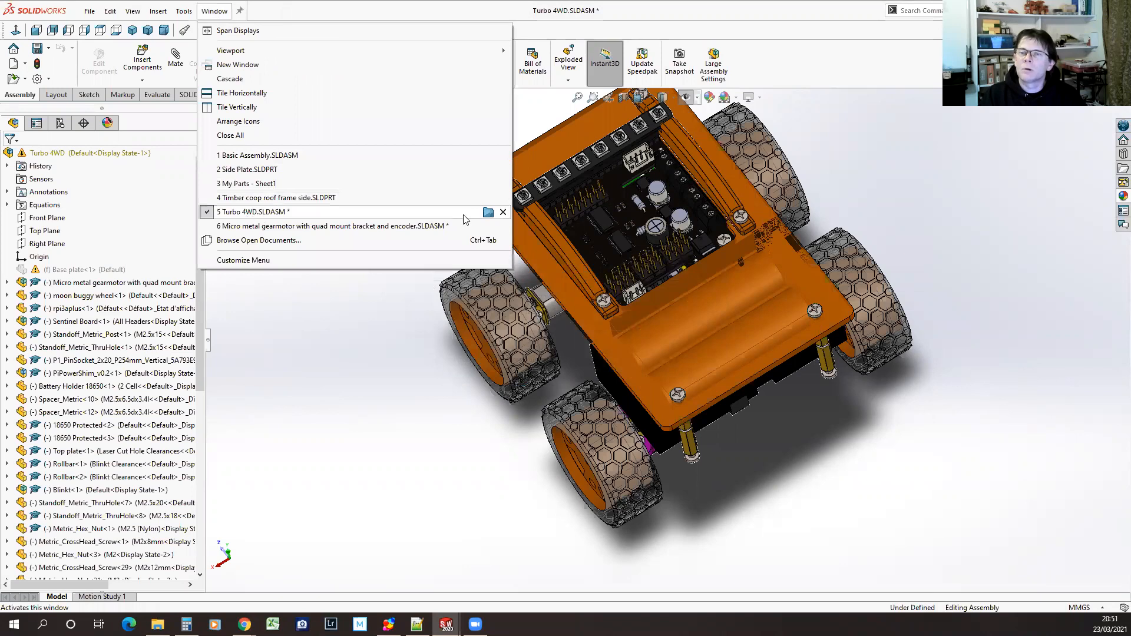
click(503, 213)
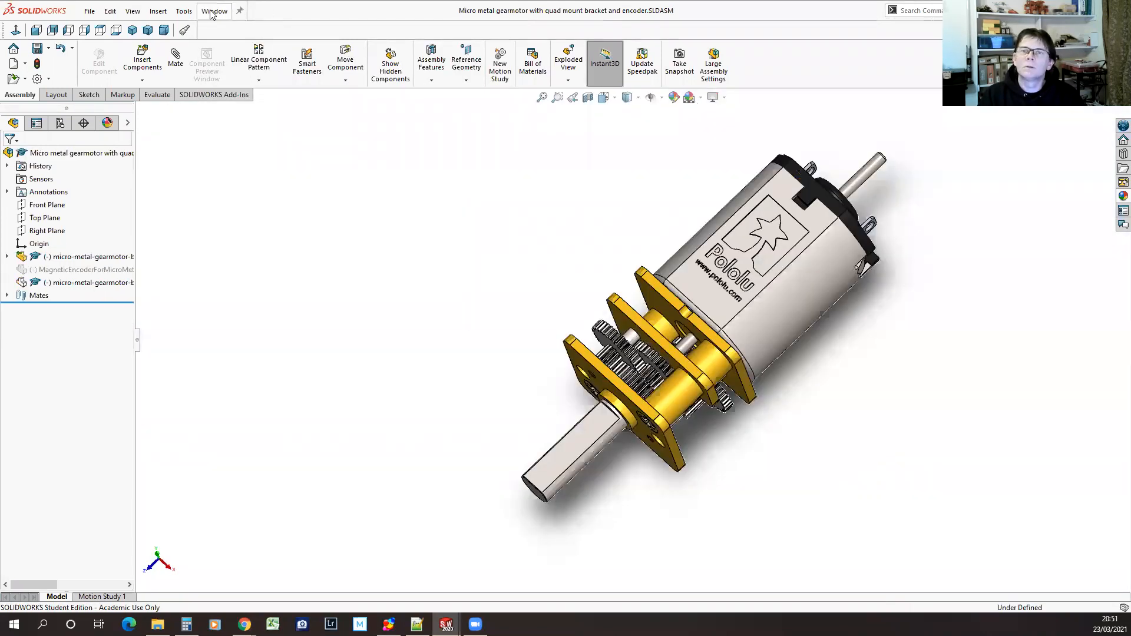
Bring up Basic Assembly.SLDASM and view the red and green box from a low, nearly side-on angle
click(214, 11)
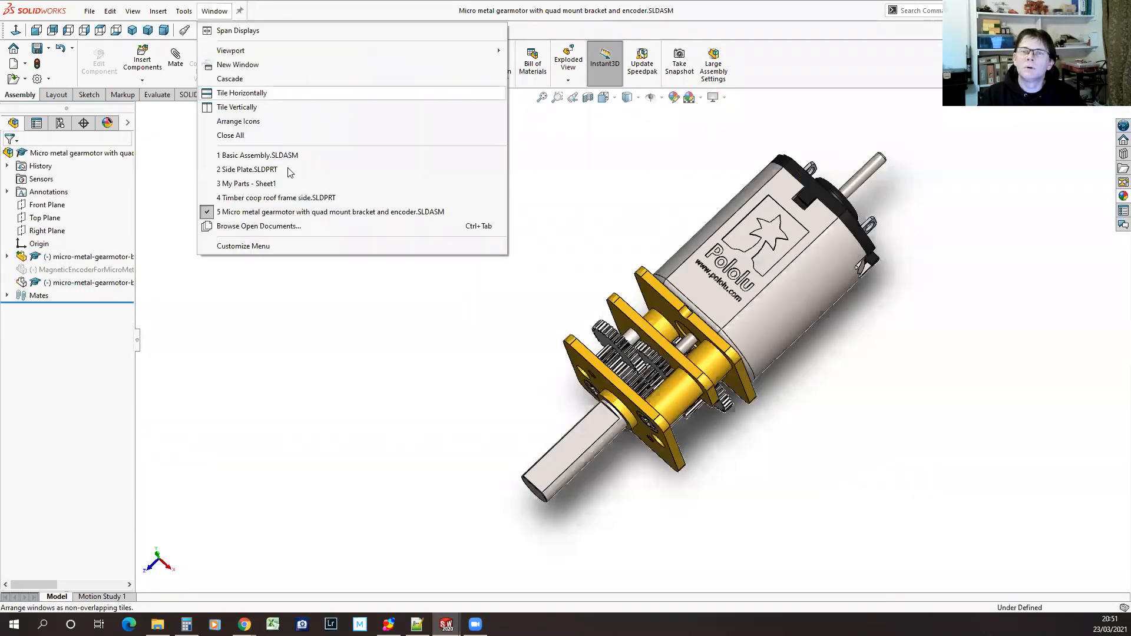
click(254, 156)
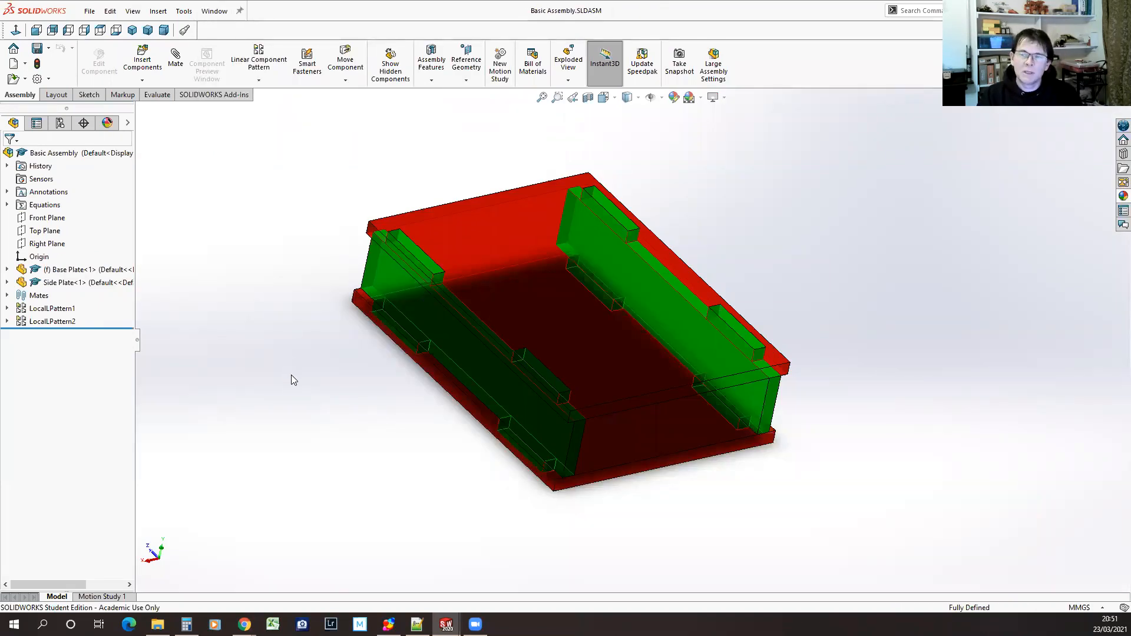
middle_drag(386, 412, 366, 331)
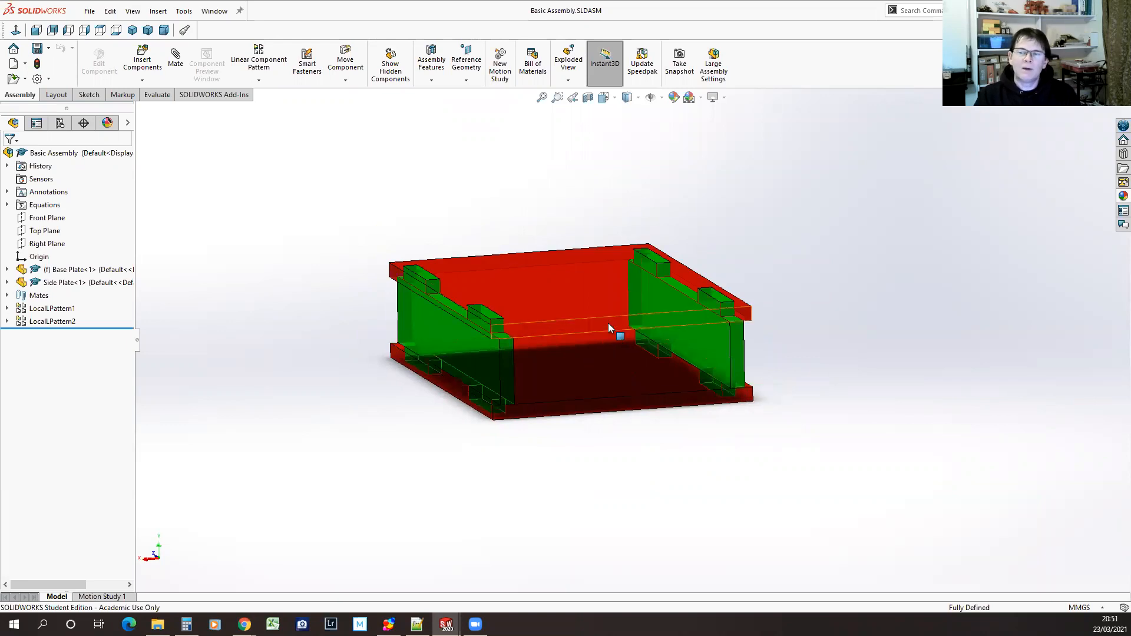
Open the red base plate of the box assembly as its own part and display its feature tree
middle_drag(583, 537, 631, 532)
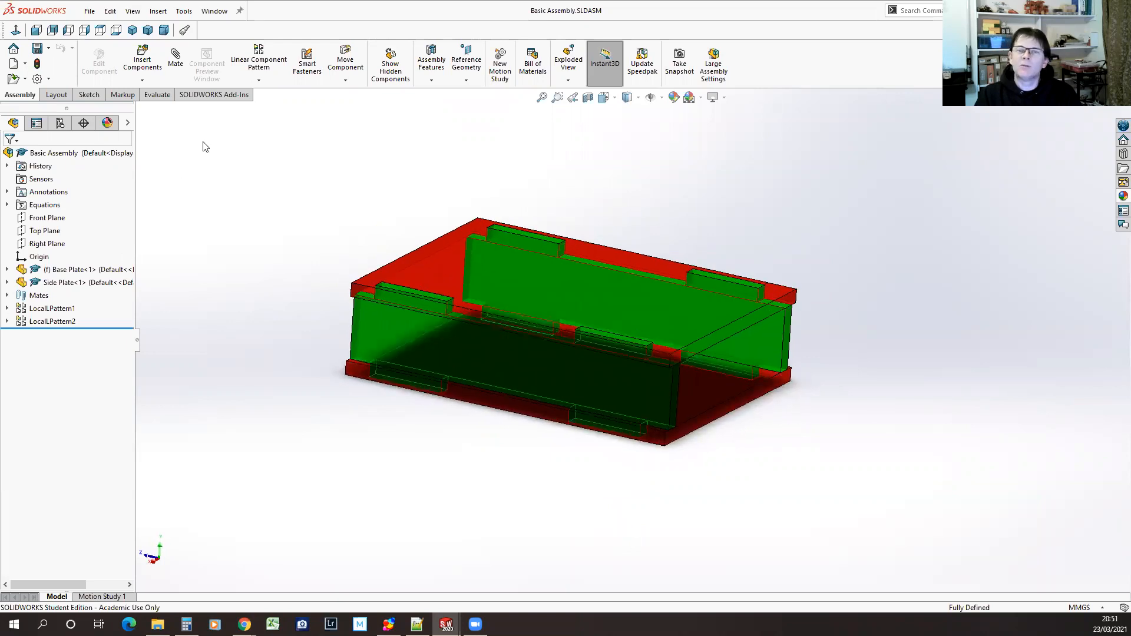
click(214, 10)
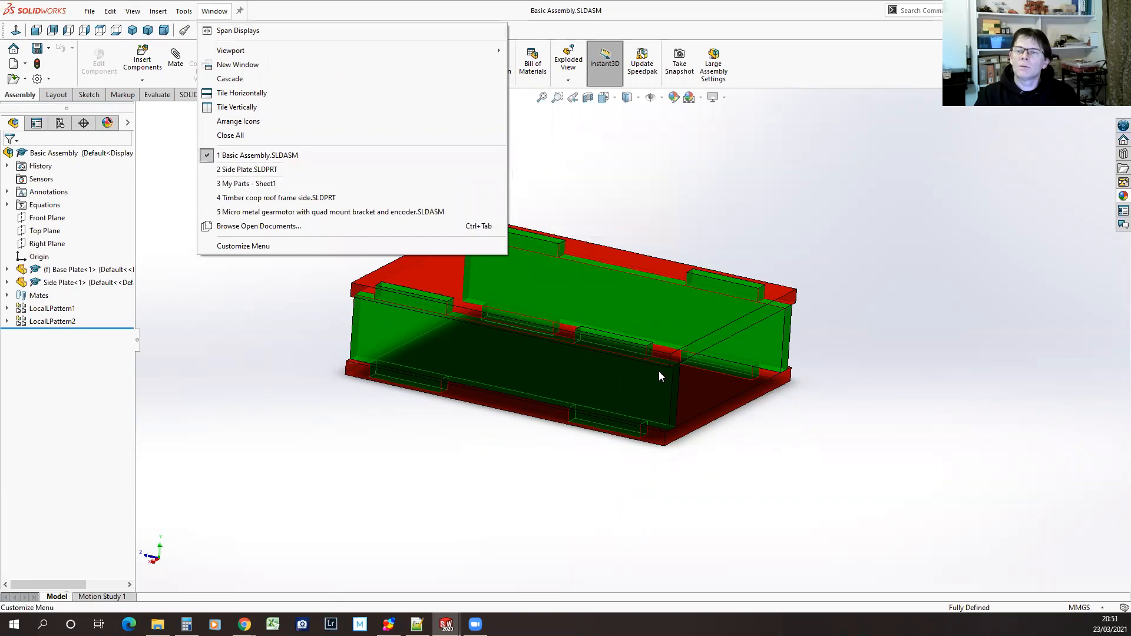
click(686, 313)
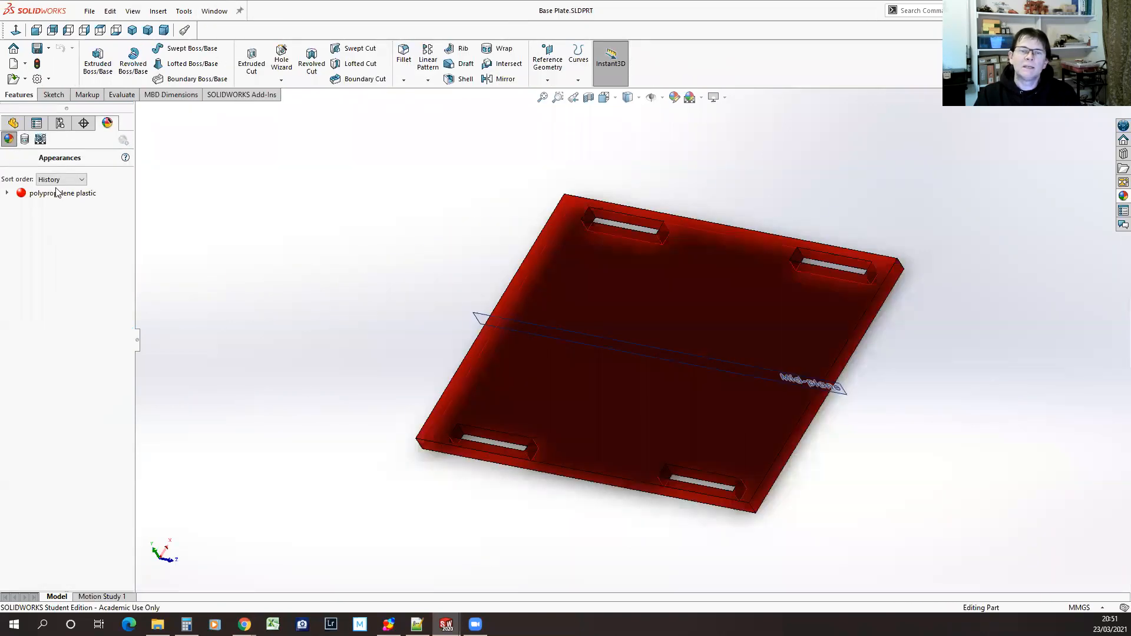
click(9, 126)
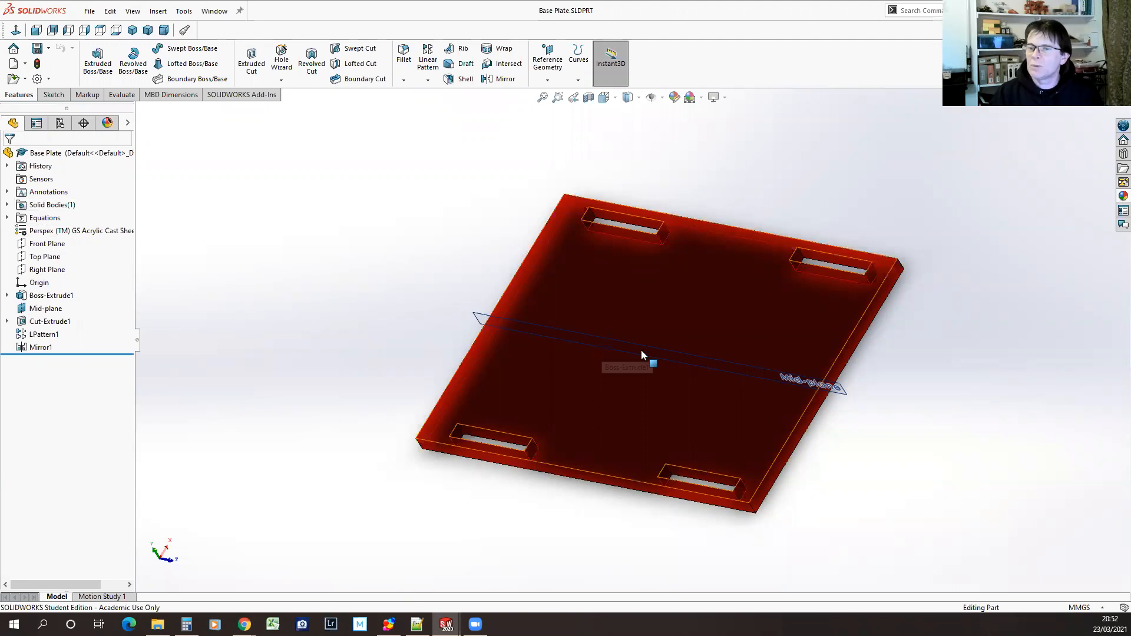
middle_drag(536, 543, 548, 492)
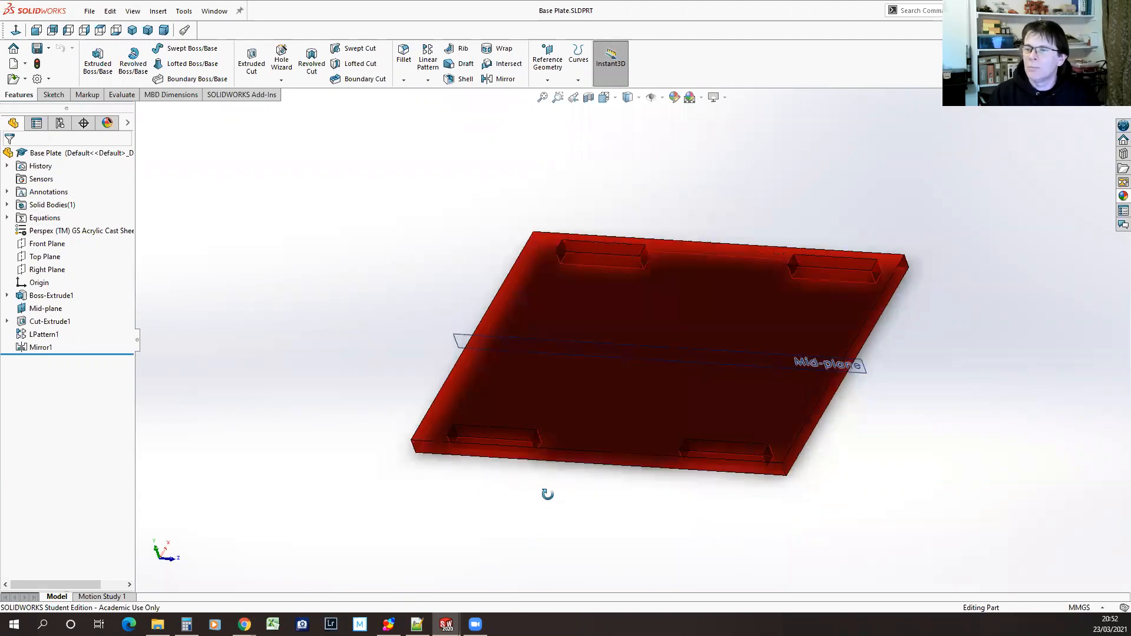
Try to apply the blue low gloss plastic appearance to the body of the base plate
click(1122, 196)
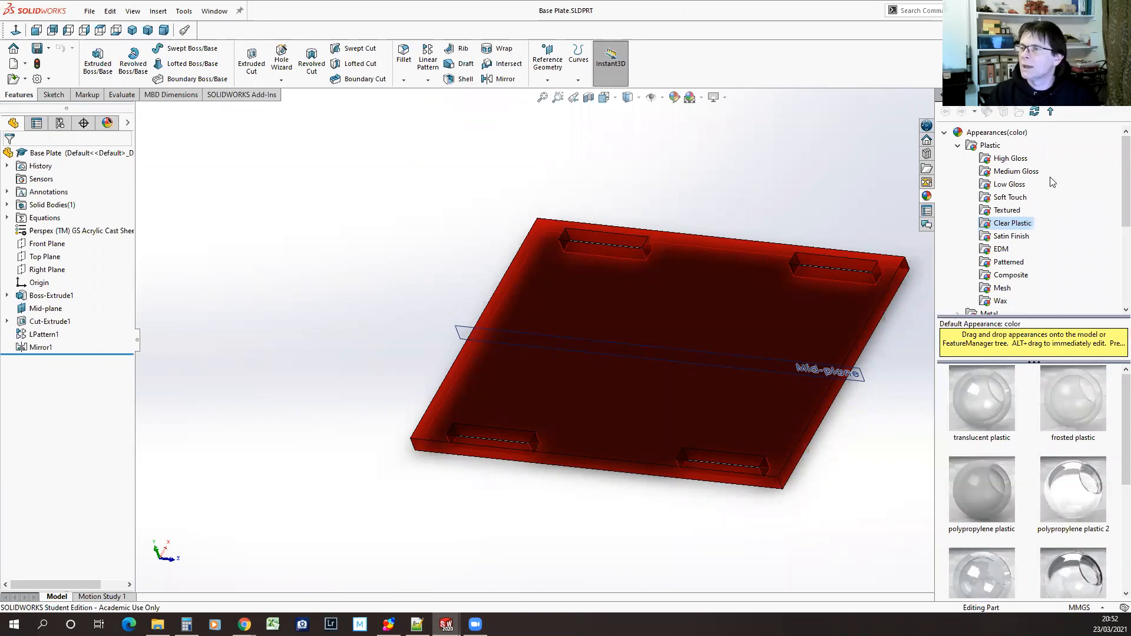
click(987, 184)
scroll(1091, 505, down, 3)
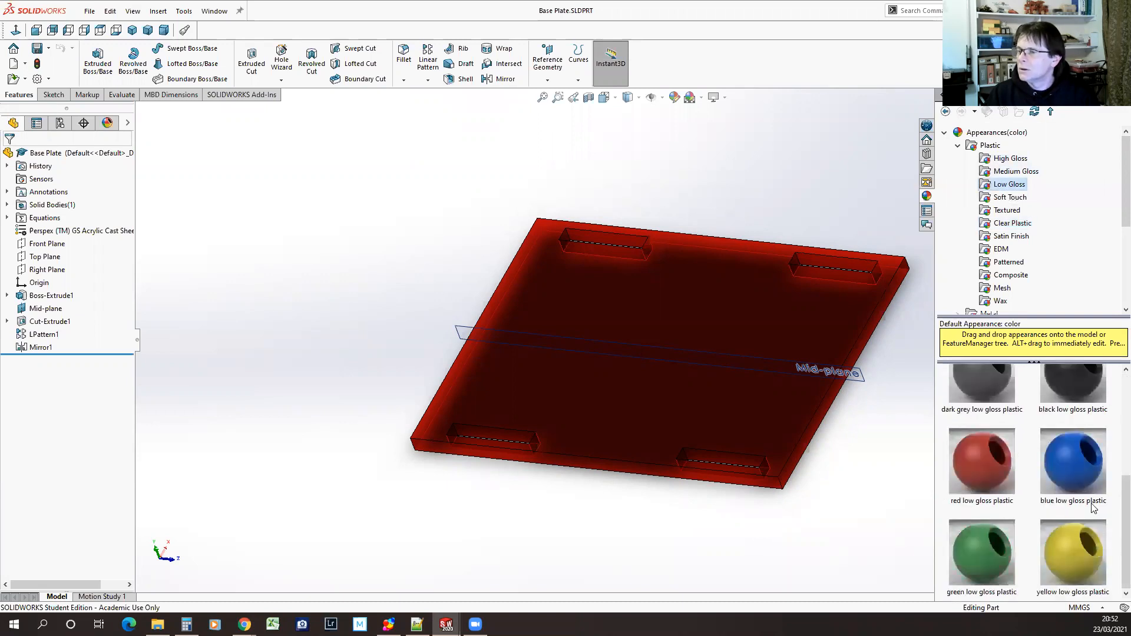
scroll(1092, 505, up, 2)
scroll(1091, 505, down, 2)
drag(1076, 466, 717, 400)
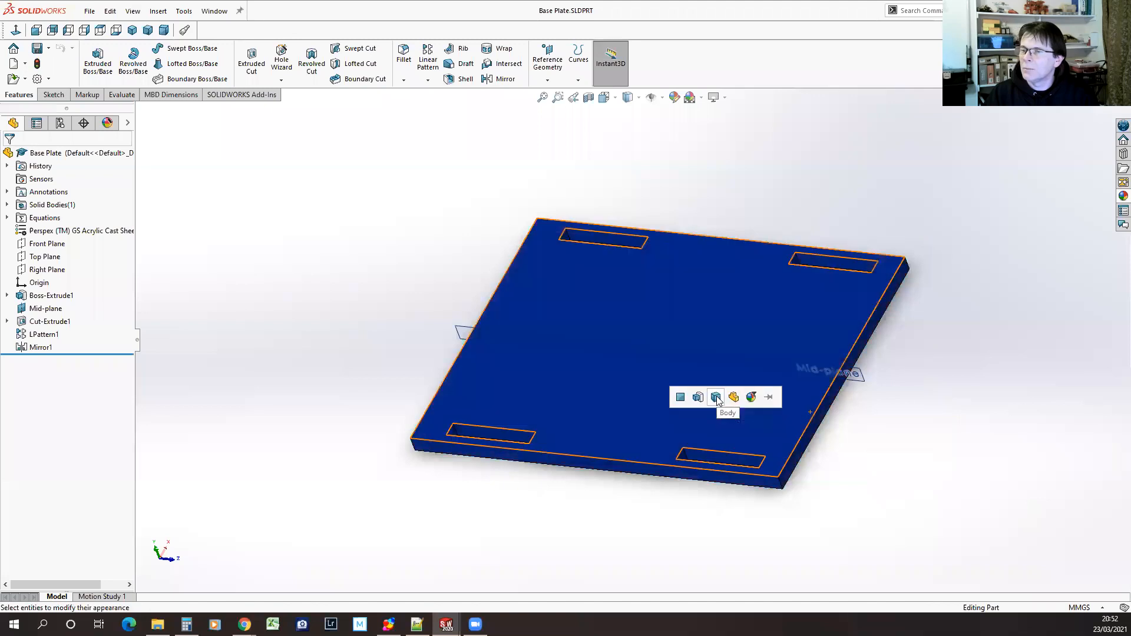
click(683, 388)
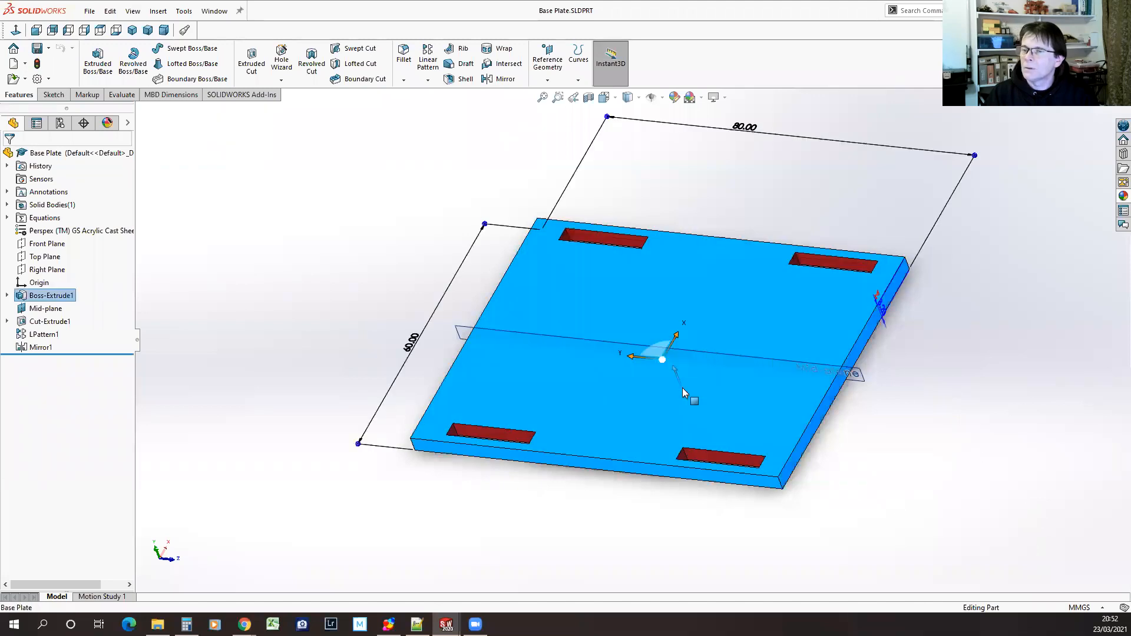
click(258, 344)
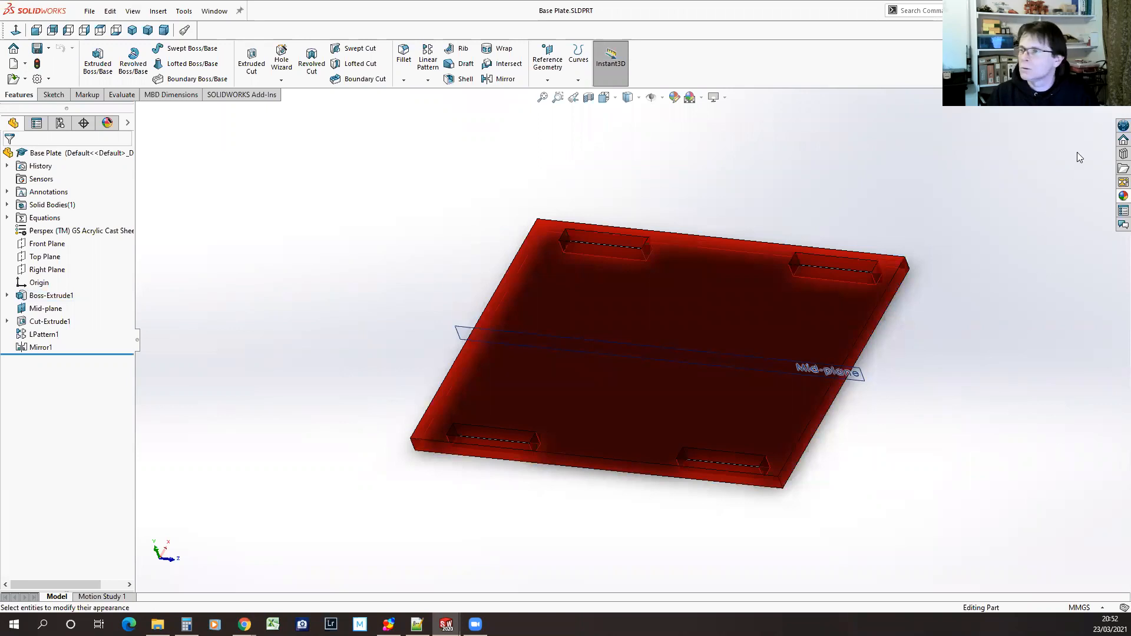
Apply the blue low gloss plastic appearance to the whole base plate part
click(1119, 196)
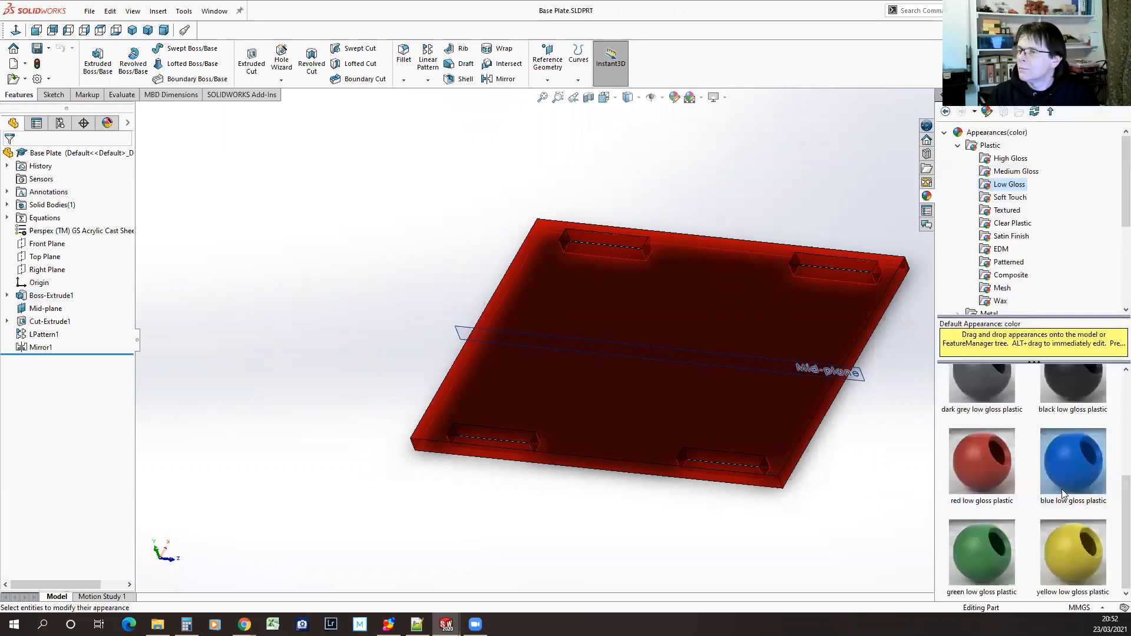
double_click(1076, 468)
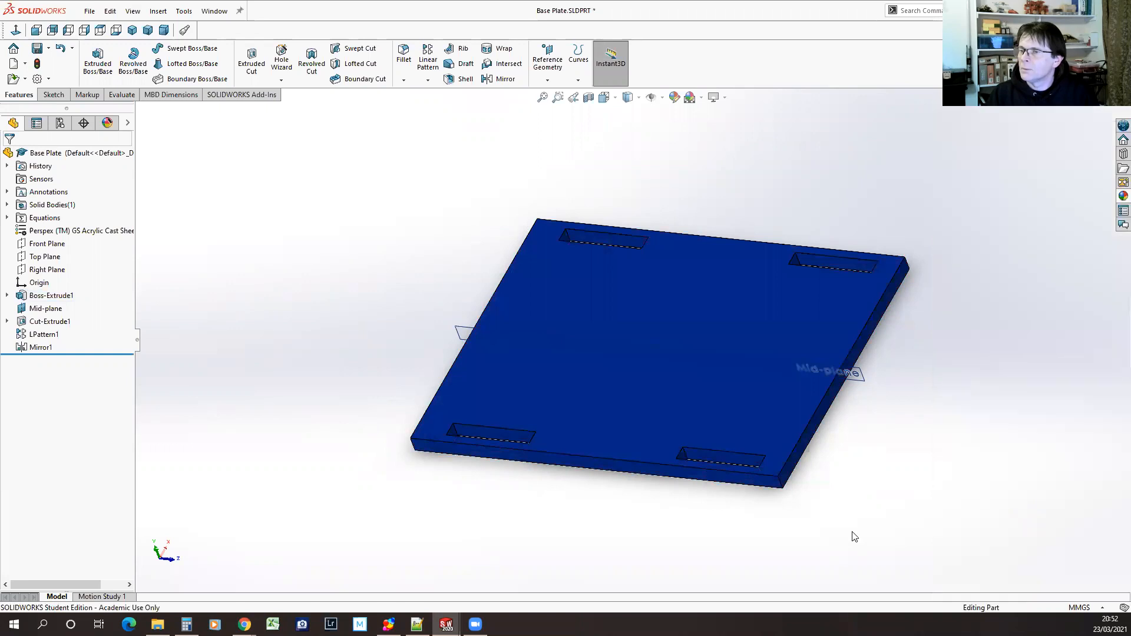
middle_drag(890, 503, 824, 600)
middle_drag(382, 377, 701, 303)
scroll(701, 302, down, 3)
scroll(701, 303, up, 1)
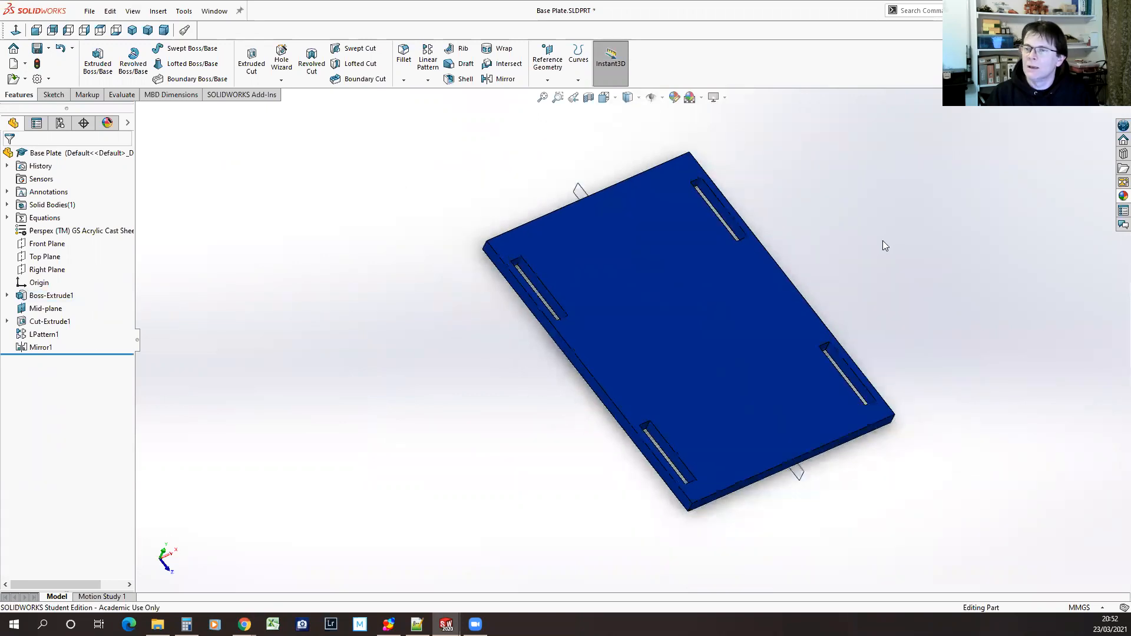
scroll(890, 238, down, 2)
middle_drag(928, 521, 927, 486)
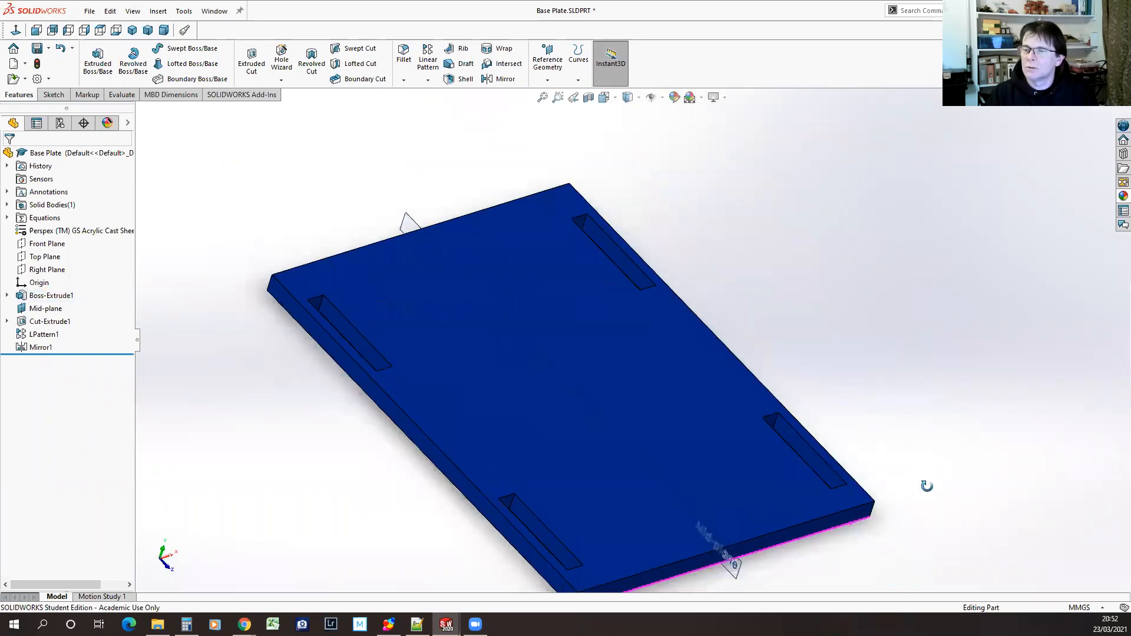
Change the base plate's appearance to blue high gloss plastic
click(1114, 199)
scroll(1076, 492, up, 3)
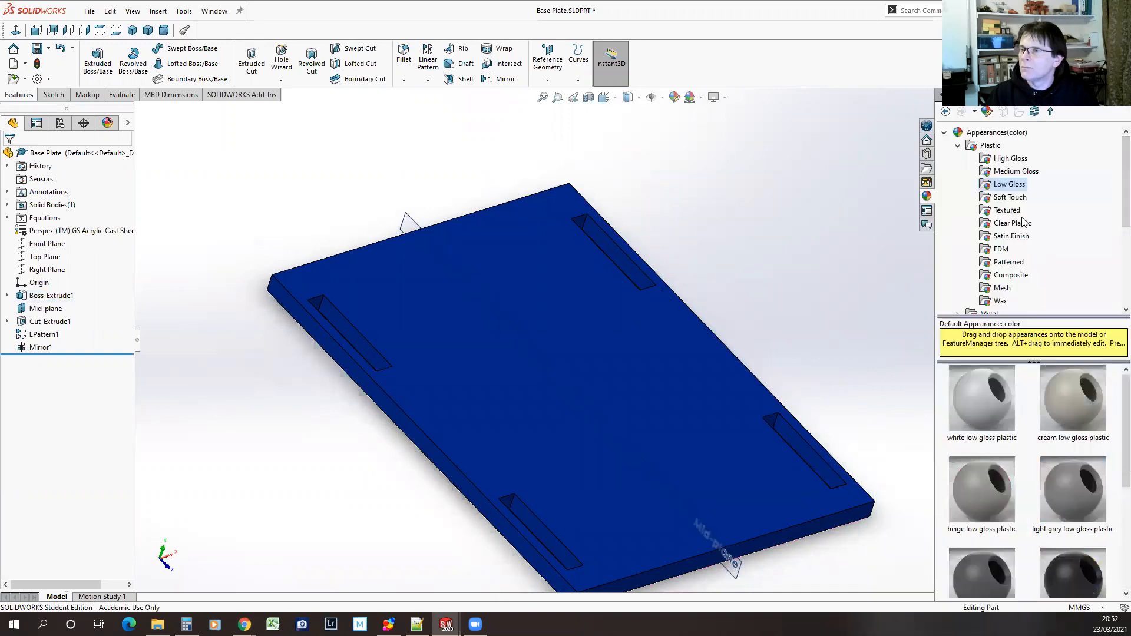
click(1011, 159)
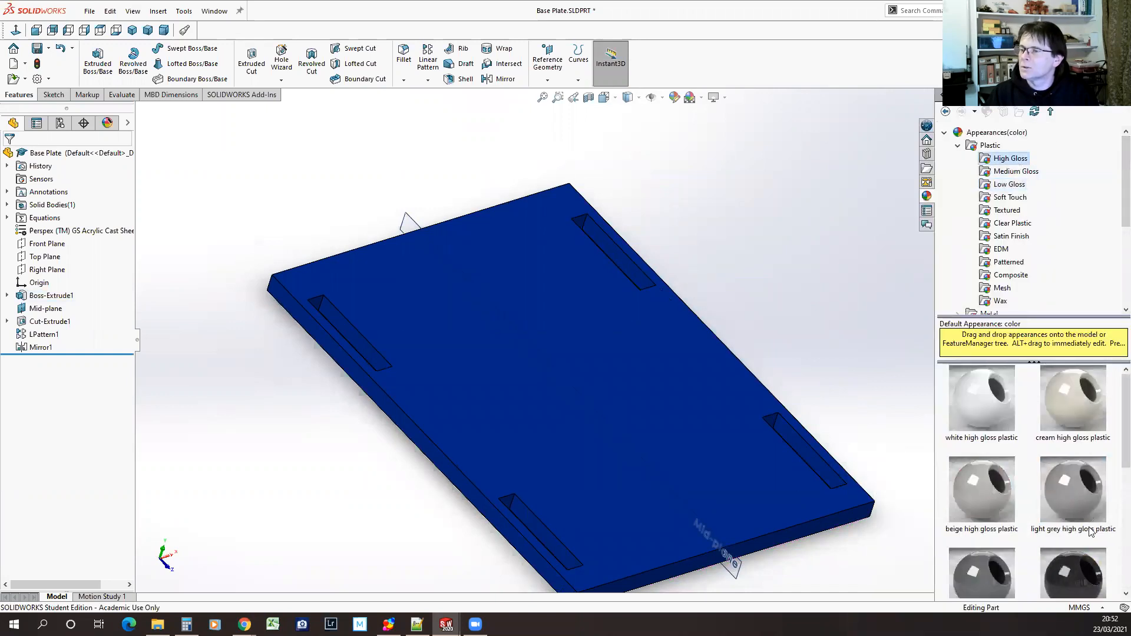
scroll(1092, 427, down, 5)
click(1081, 392)
middle_drag(864, 540, 887, 574)
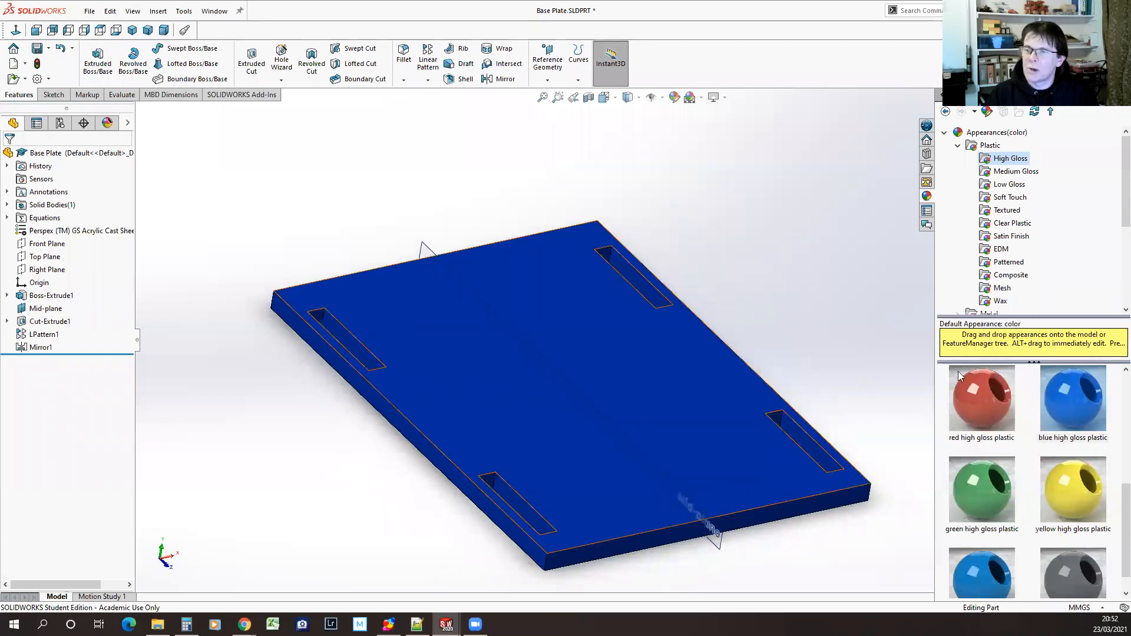
click(811, 322)
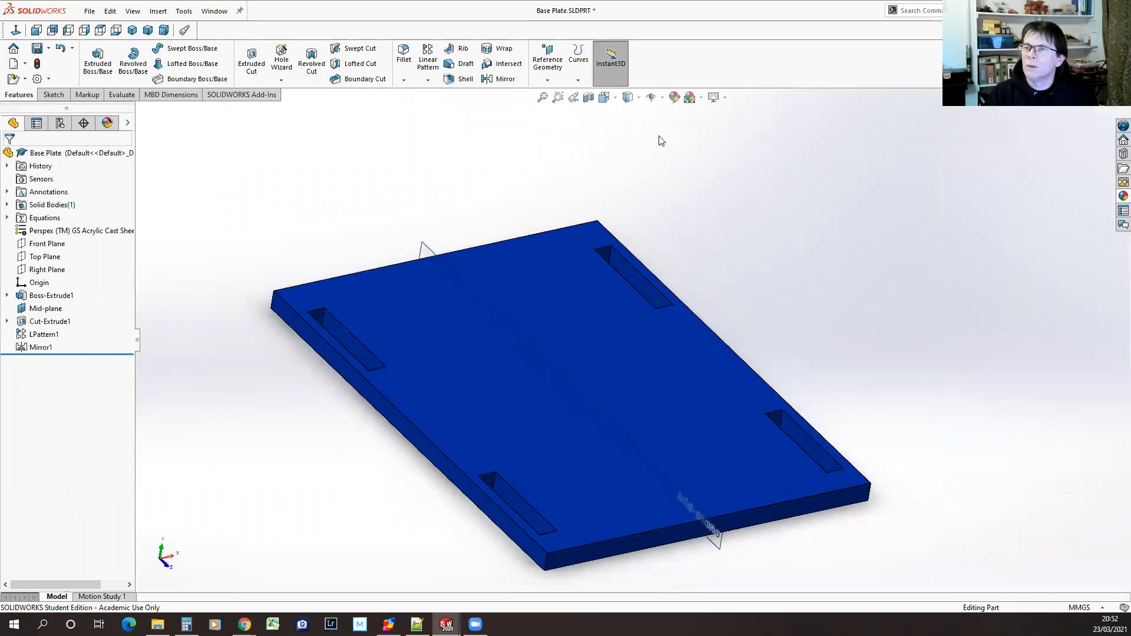
Set the scene behind the base plate to Courtyard Background
click(701, 98)
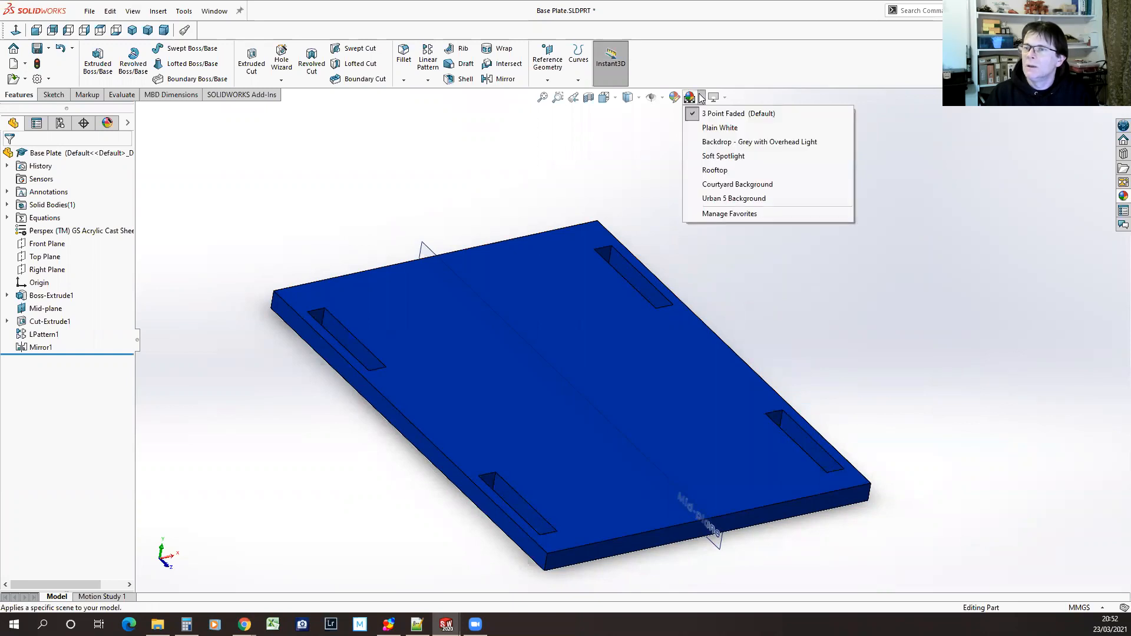
mouse_move(733, 189)
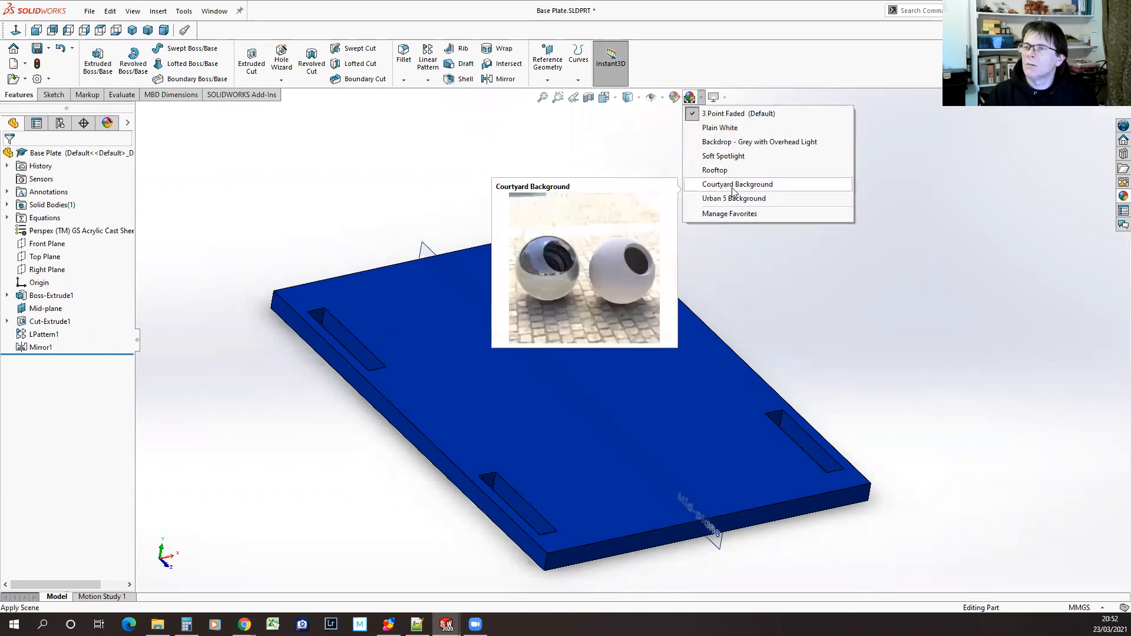
click(756, 186)
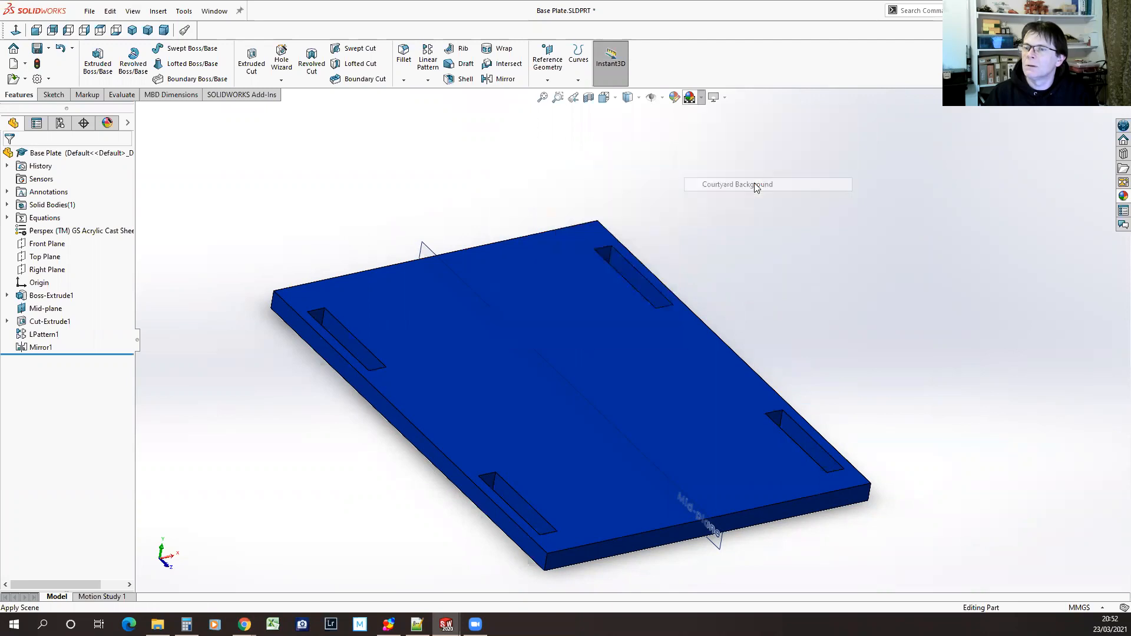
middle_drag(948, 516, 887, 475)
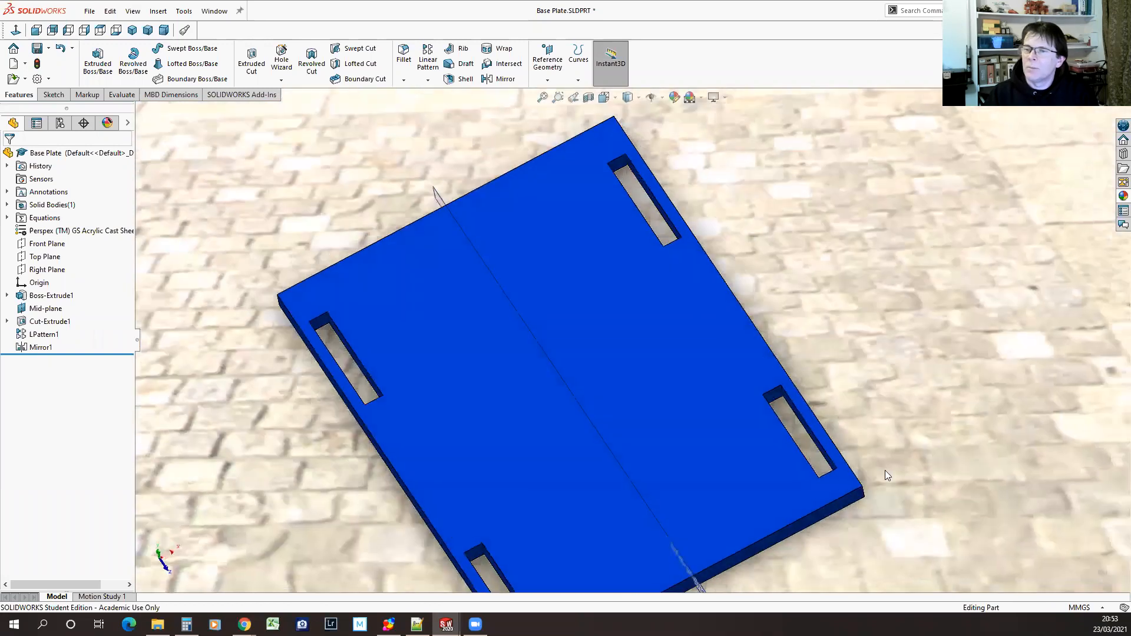
scroll(893, 478, down, 5)
middle_drag(740, 512, 667, 475)
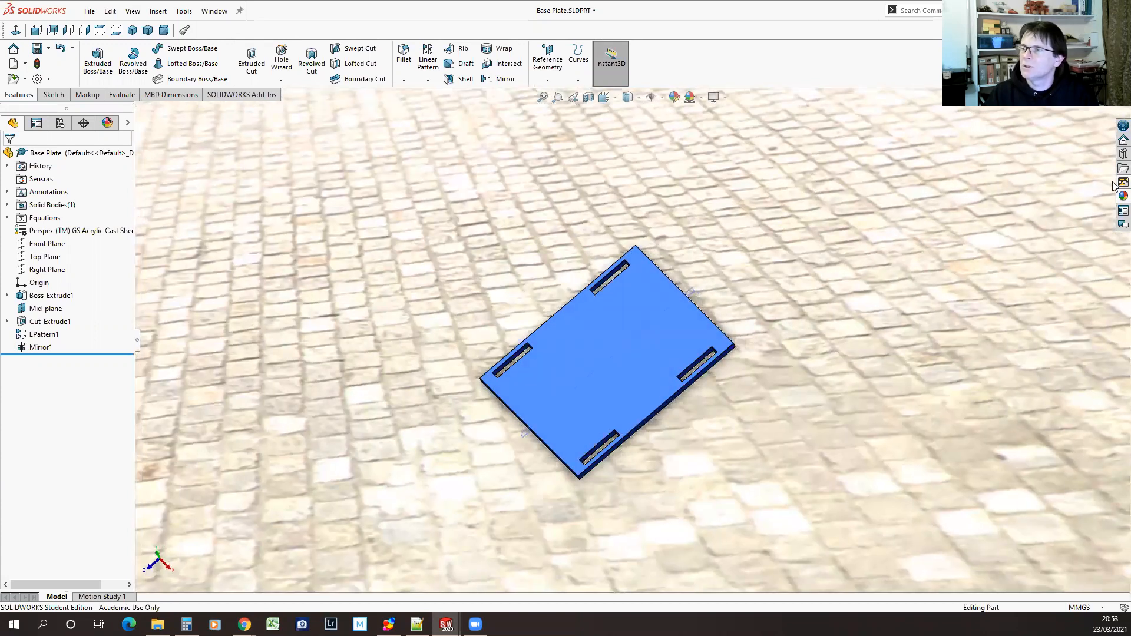
Apply the textured plastic appearance PW-MT11090 to the base plate
click(1123, 196)
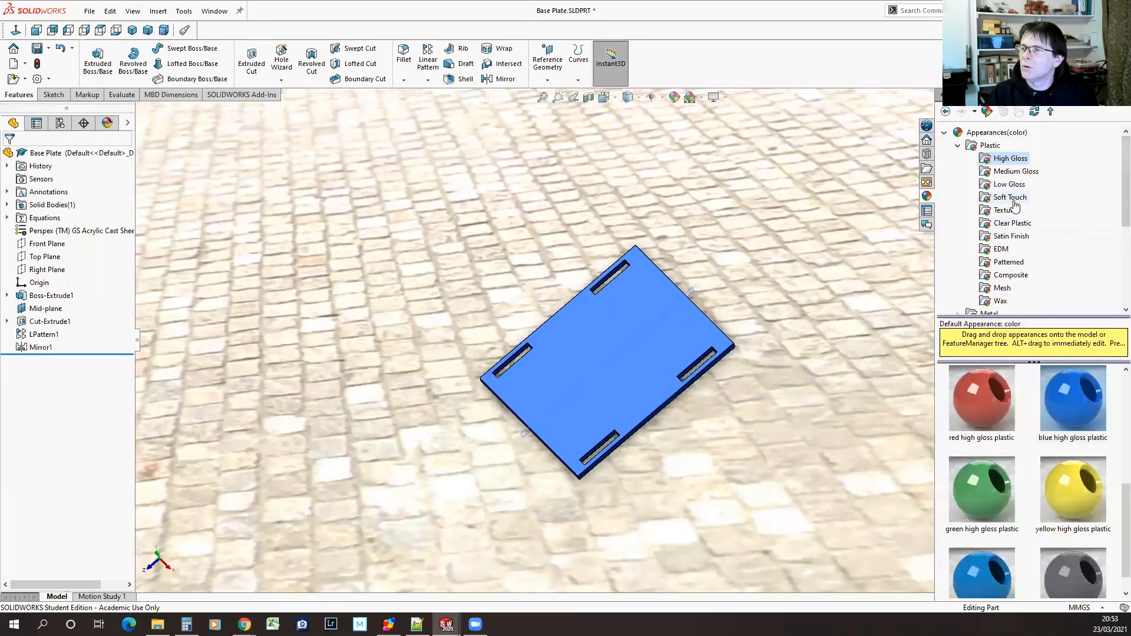
click(1007, 211)
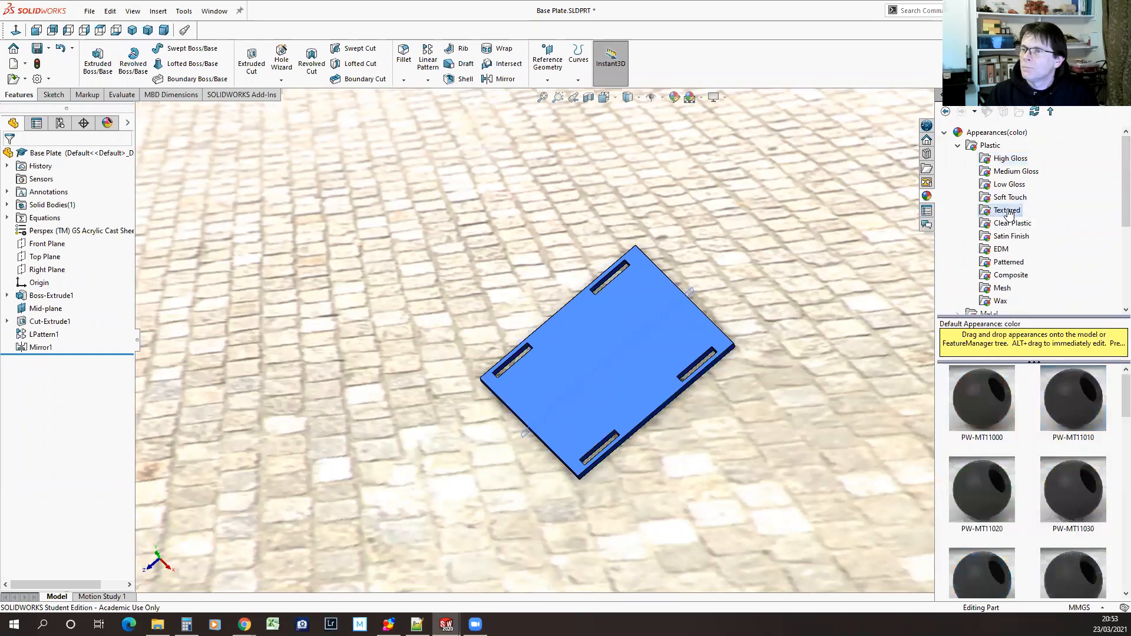
scroll(1076, 501, down, 2)
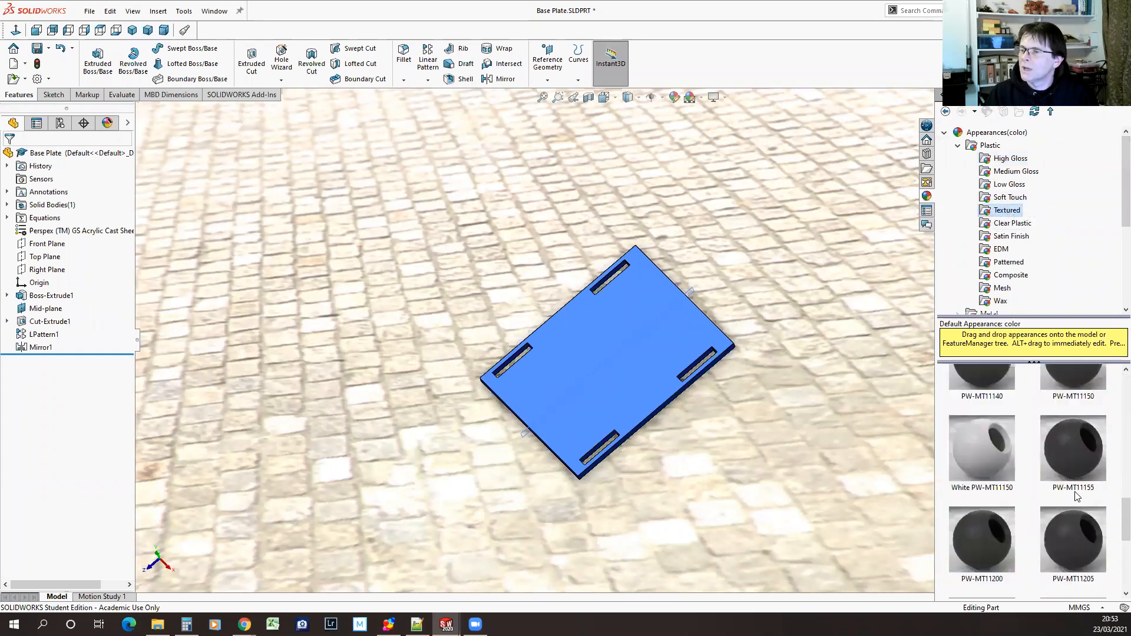
scroll(981, 502, down, 3)
scroll(1038, 508, up, 4)
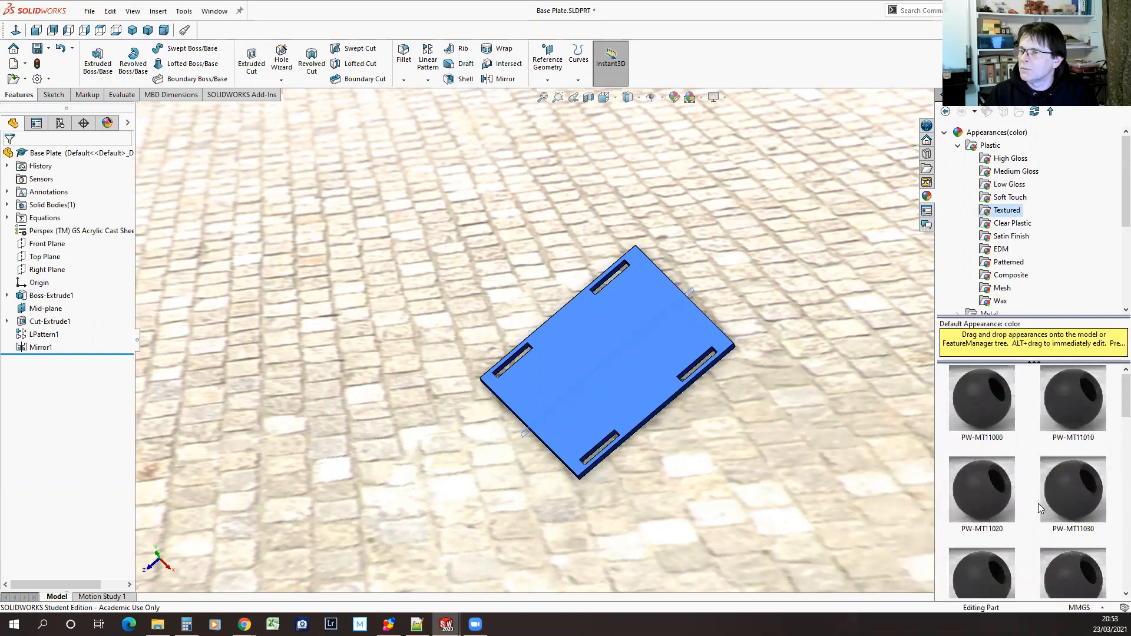
scroll(1084, 496, down, 3)
click(1066, 493)
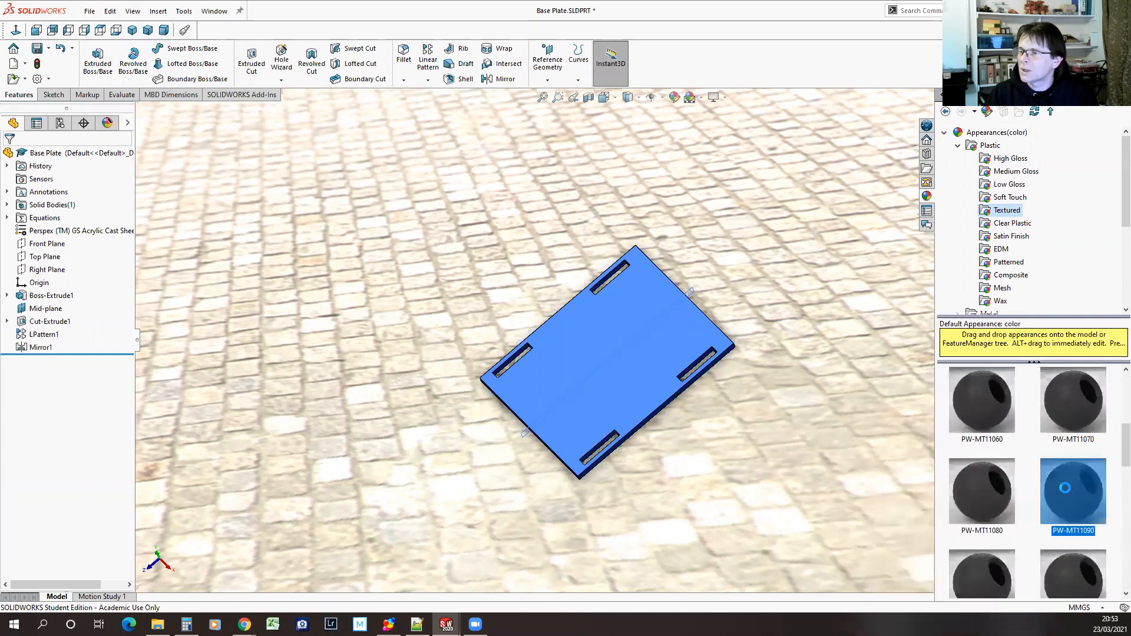
mouse_move(1066, 491)
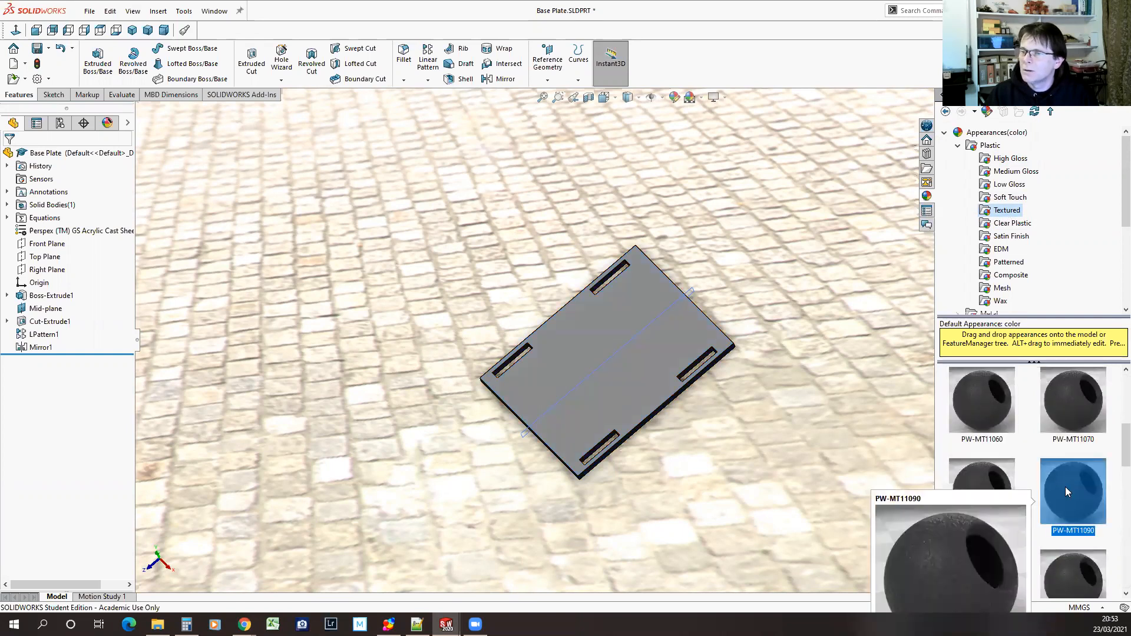
middle_drag(657, 441, 636, 487)
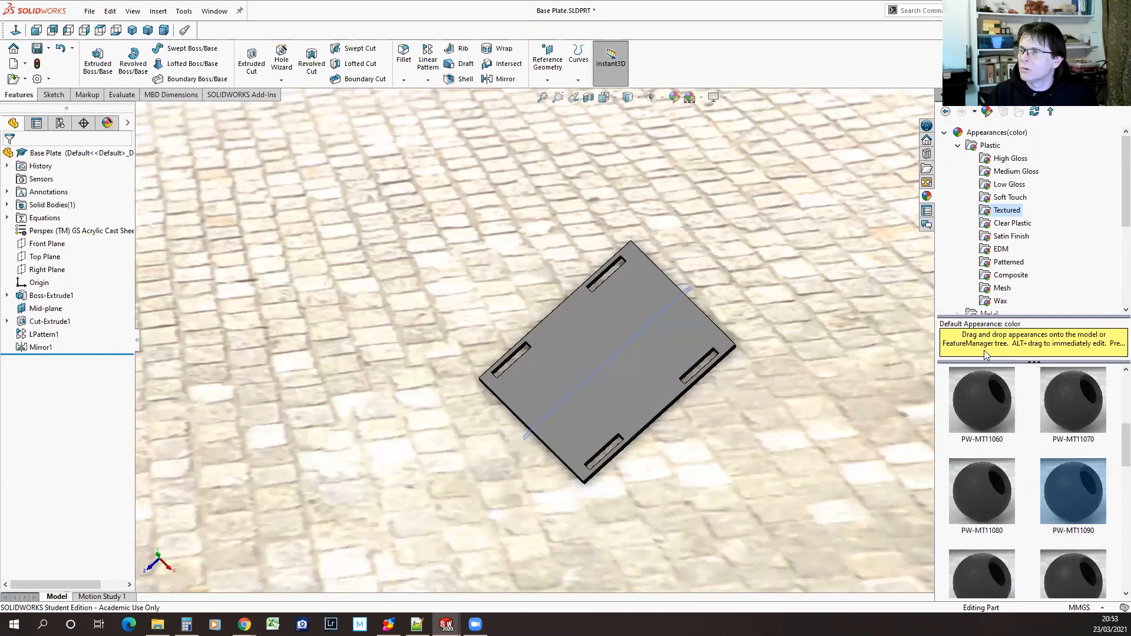
Replace the textured finish on the base plate with blue low gloss plastic
click(1009, 184)
scroll(1065, 508, down, 1)
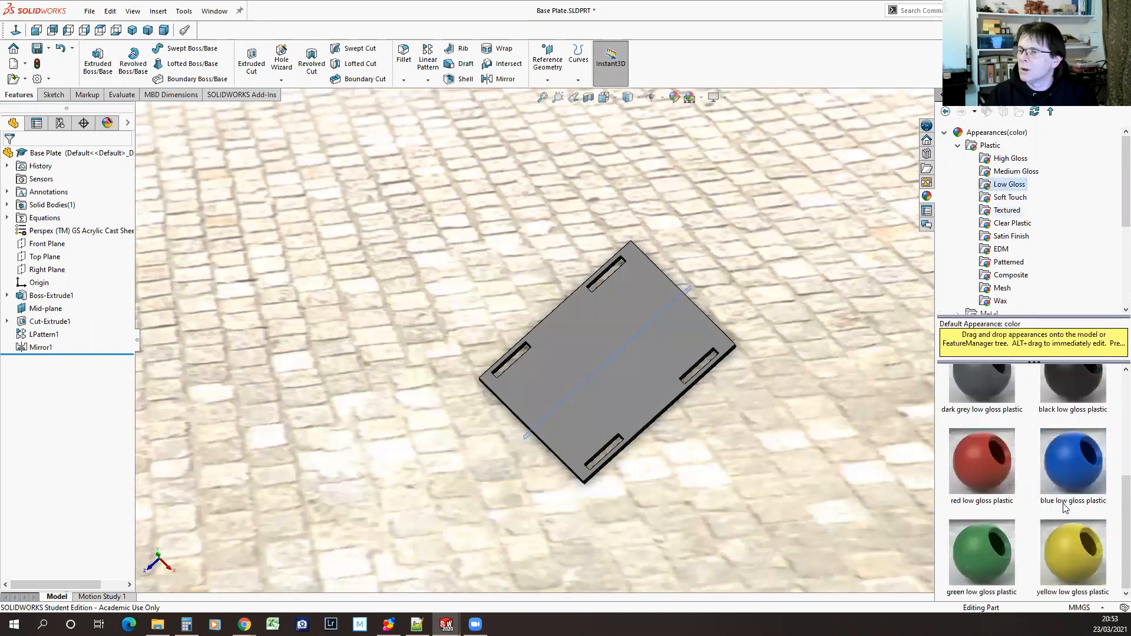
double_click(1088, 449)
middle_drag(736, 488, 830, 516)
Apply the blue high gloss plastic appearance to the base plate in the courtyard scene
click(1010, 159)
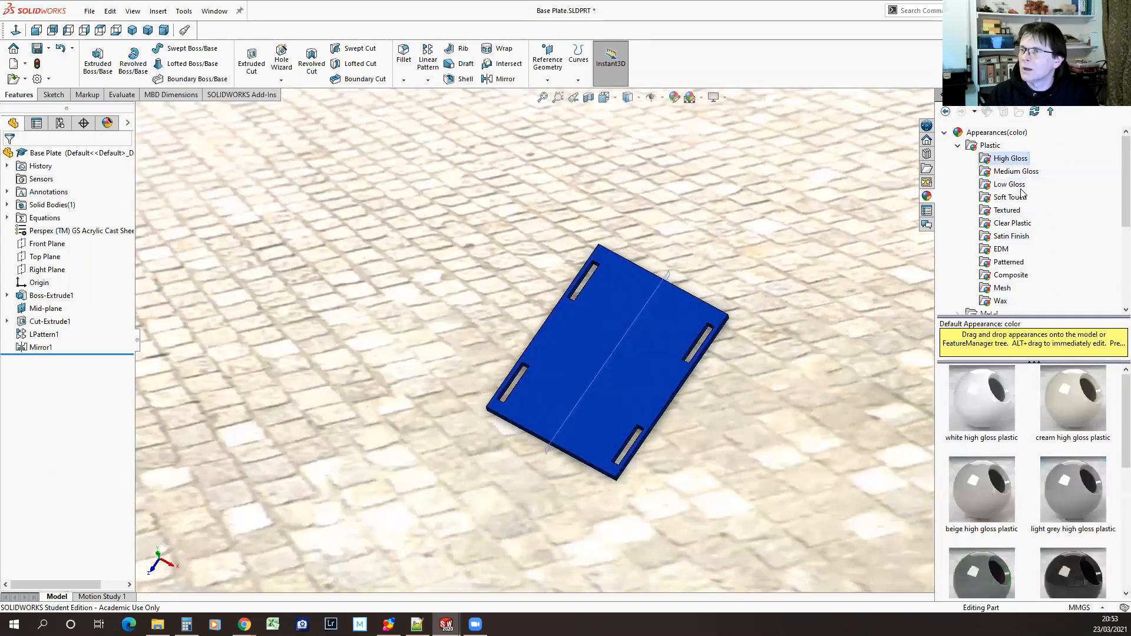
scroll(1068, 534, down, 3)
drag(1073, 391, 613, 459)
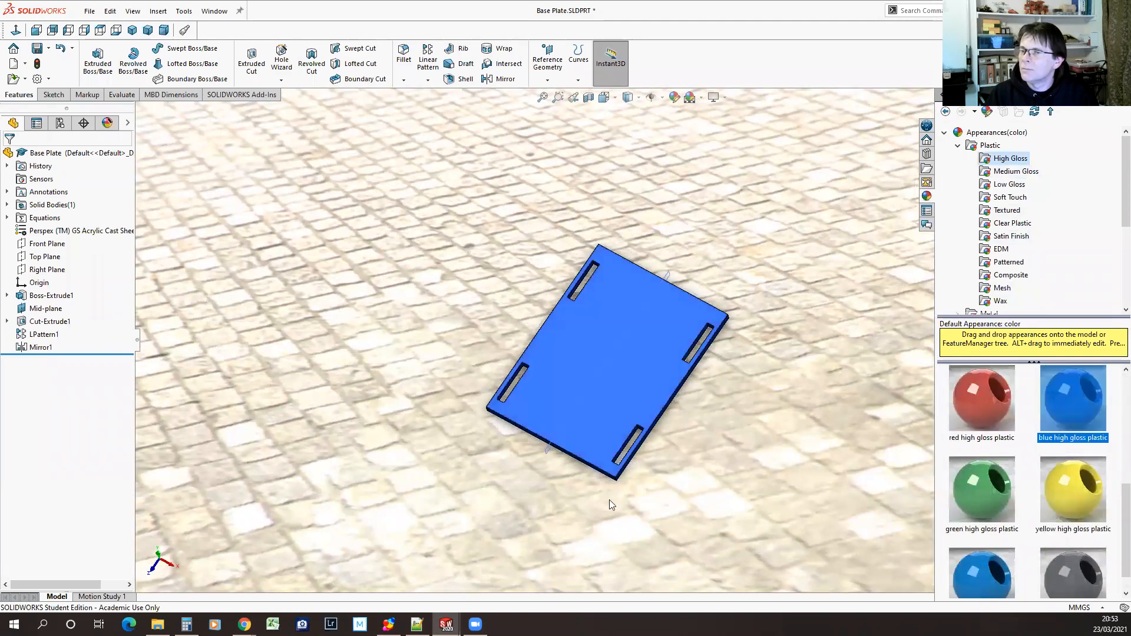
mouse_move(729, 457)
middle_down()
mouse_move(664, 437)
mouse_move(762, 477)
mouse_move(748, 510)
mouse_move(727, 490)
mouse_move(713, 422)
mouse_move(671, 366)
mouse_move(730, 411)
mouse_move(720, 470)
mouse_move(736, 460)
middle_up()
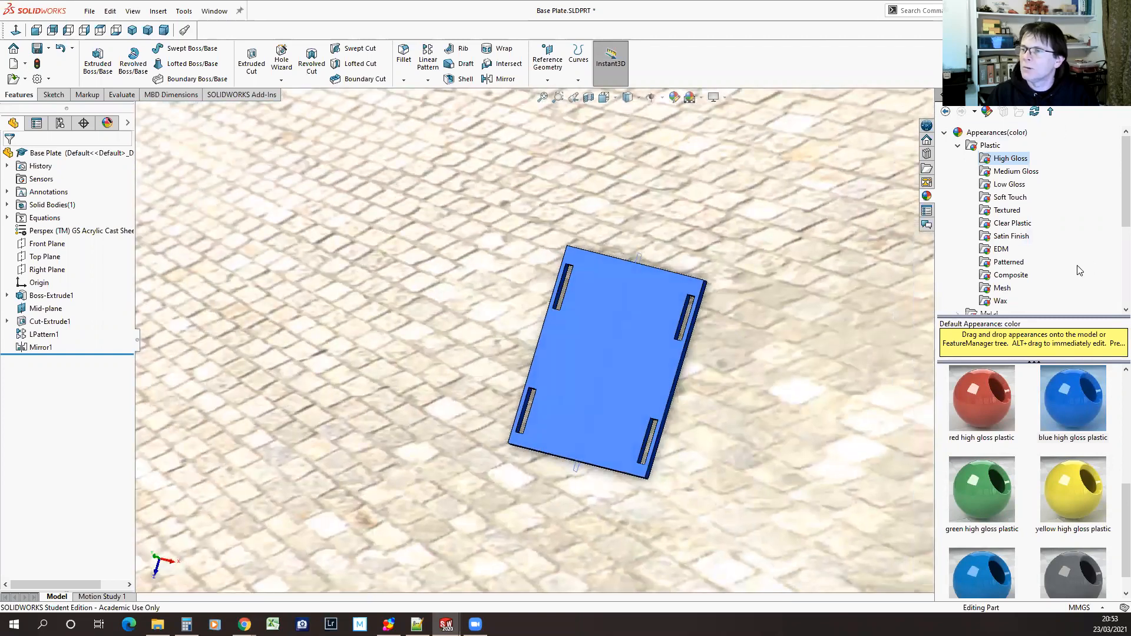
Apply the asphalt 2d stone paving appearance to the base plate in the courtyard scene
scroll(1038, 254, down, 4)
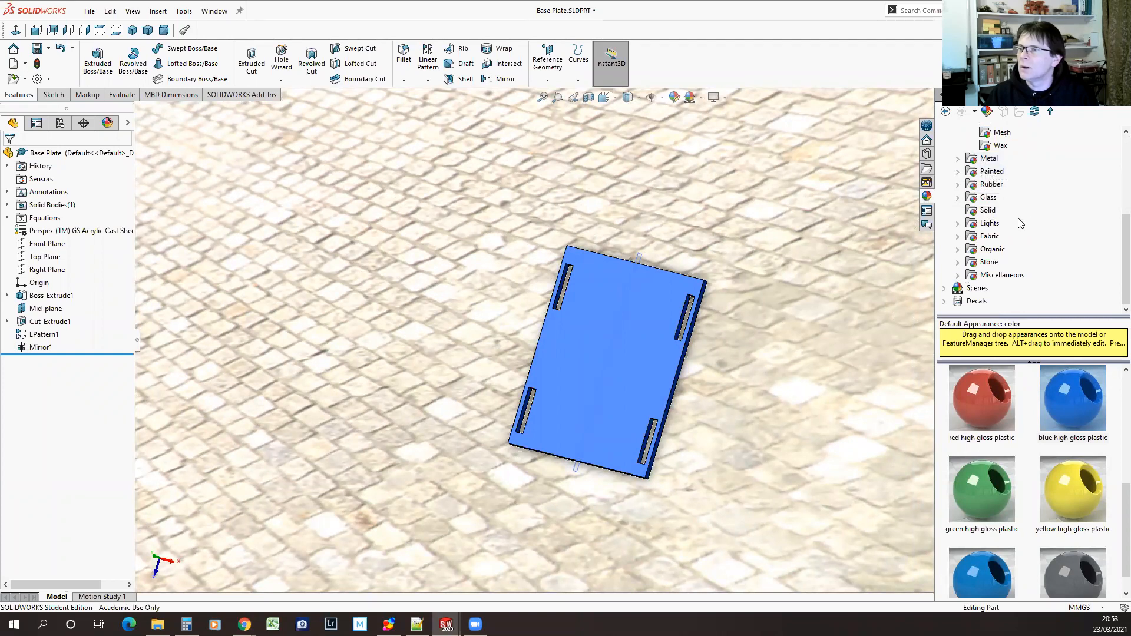
click(958, 263)
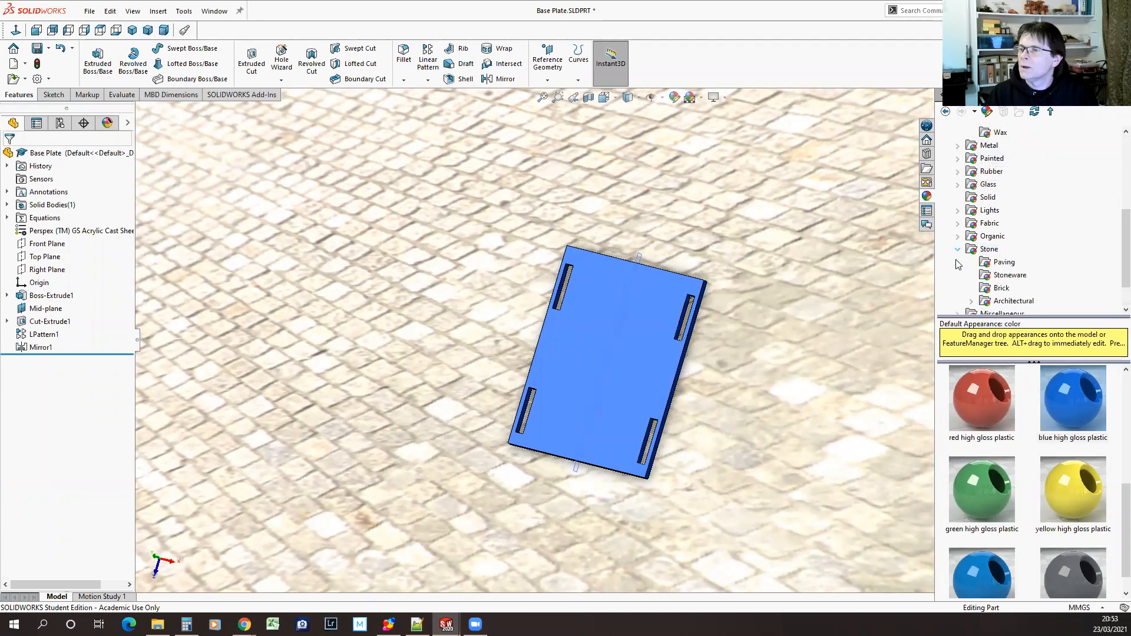
click(987, 264)
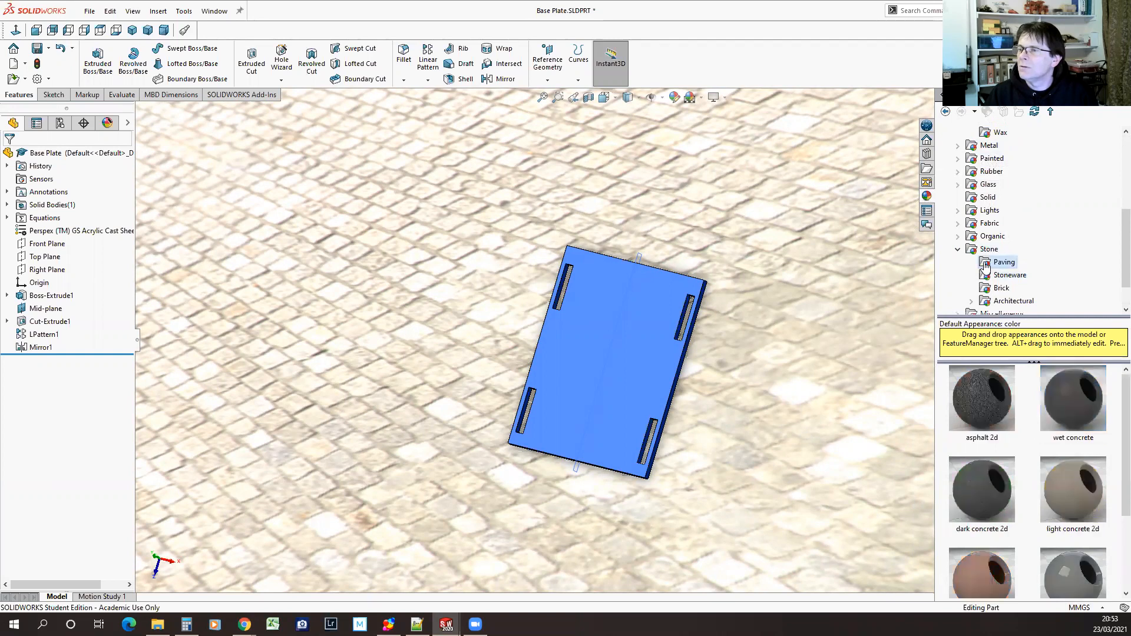
double_click(992, 413)
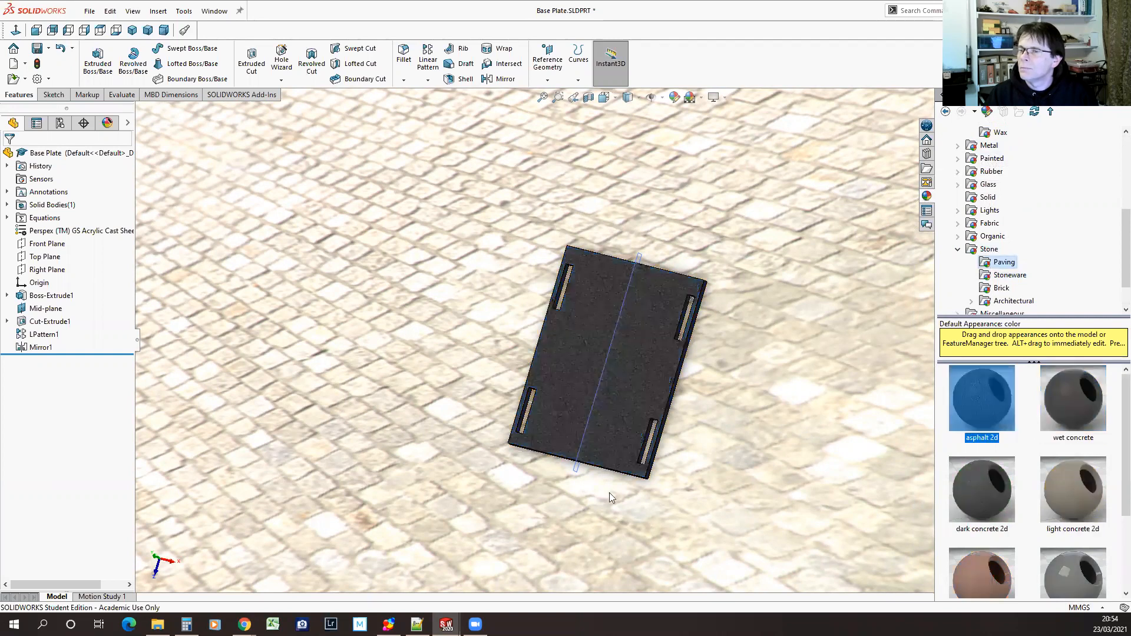
middle_drag(729, 473, 730, 389)
Replace the asphalt finish on the base plate with the wet concrete 2d appearance
scroll(1114, 491, down, 3)
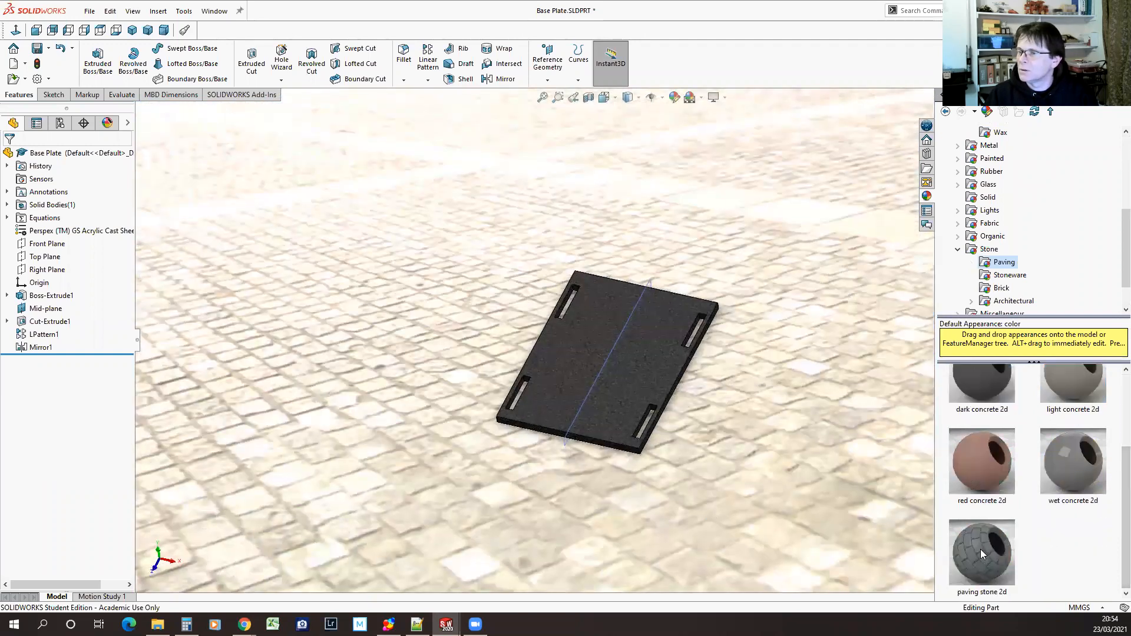
double_click(1072, 466)
middle_drag(800, 505, 810, 565)
Apply the paving stone 2d appearance to the base plate
double_click(969, 546)
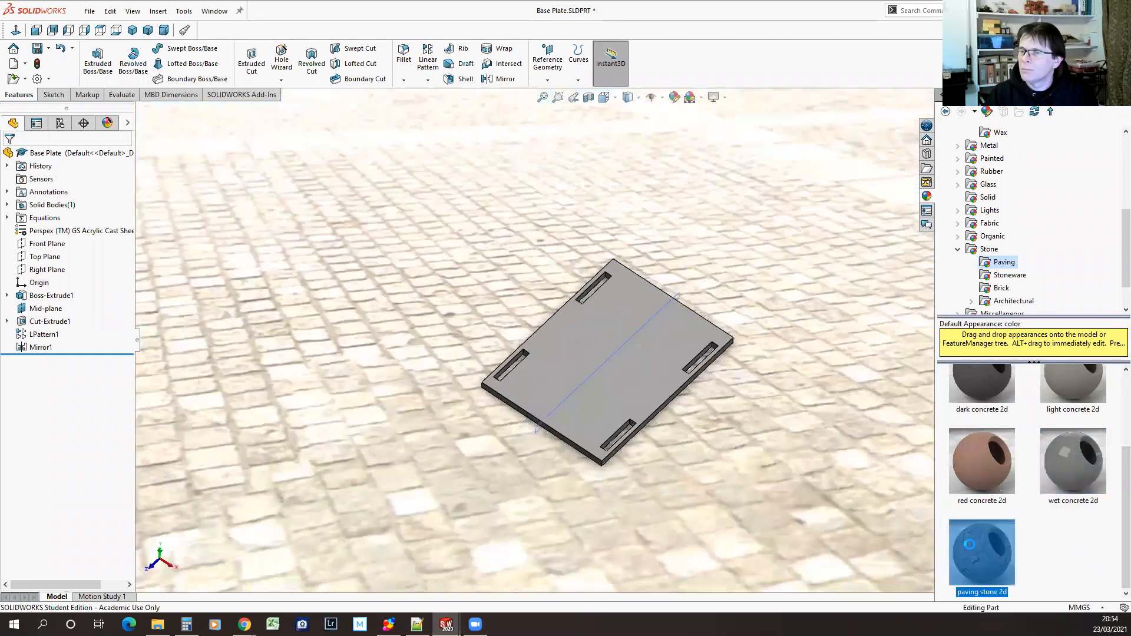
middle_drag(662, 484, 711, 462)
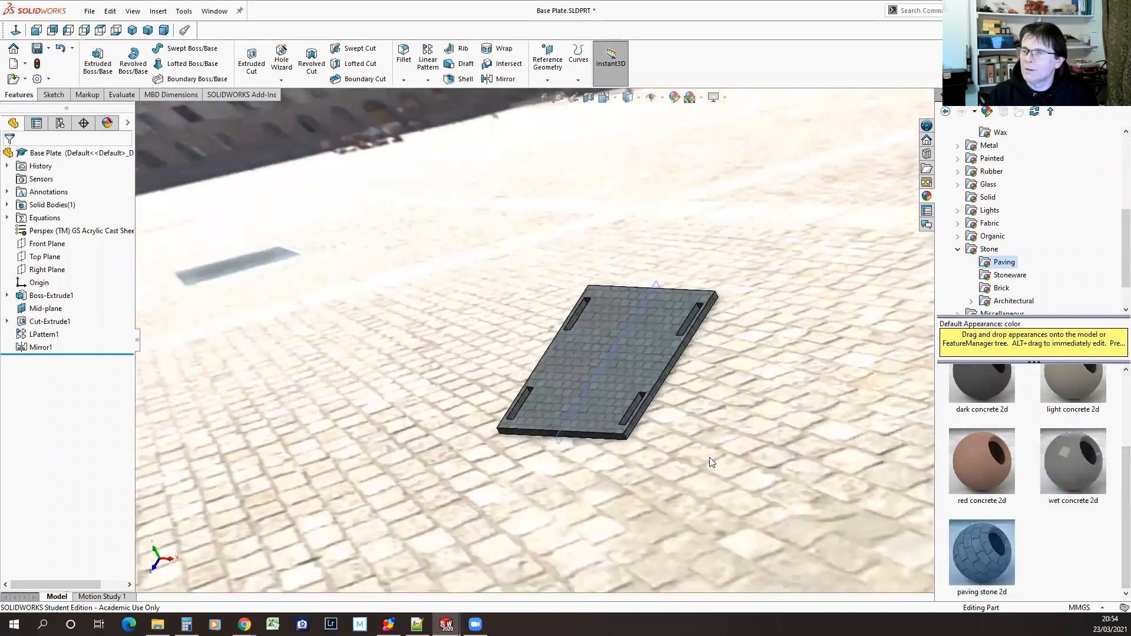
scroll(1019, 203, up, 4)
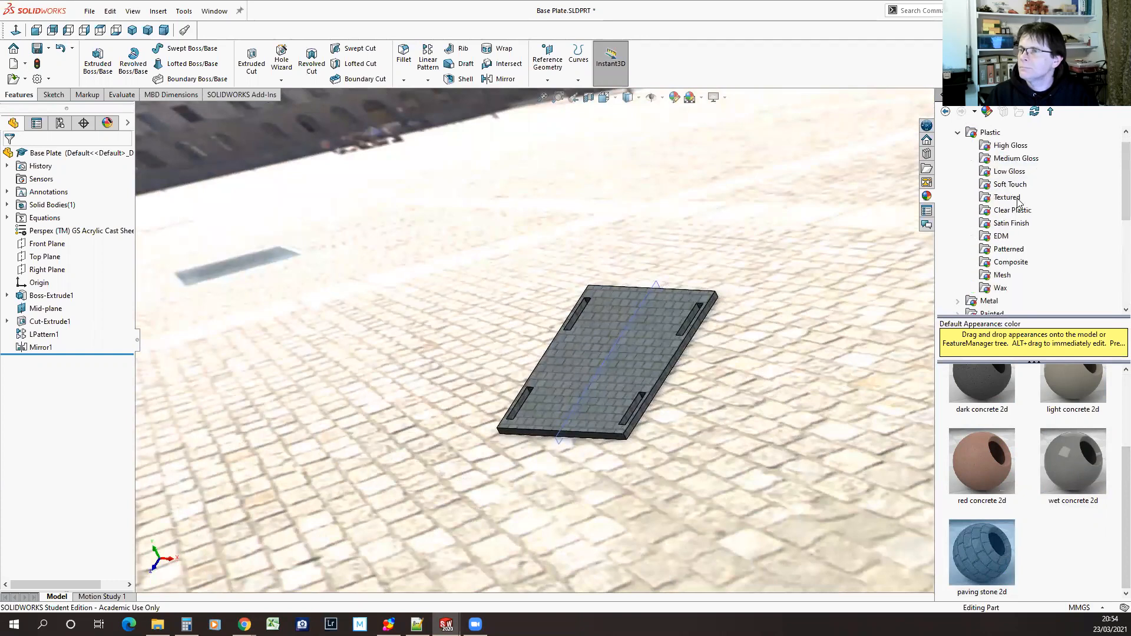
Open the recent assembly Chicken Coop Complete.SLDASM
click(89, 11)
mouse_move(117, 59)
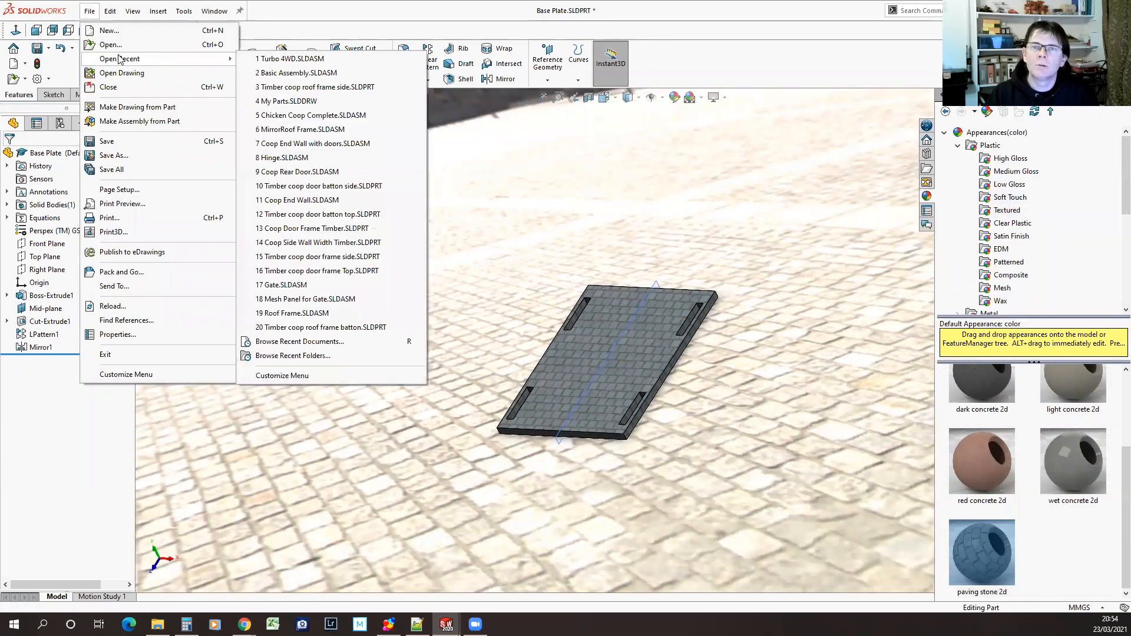
mouse_move(213, 63)
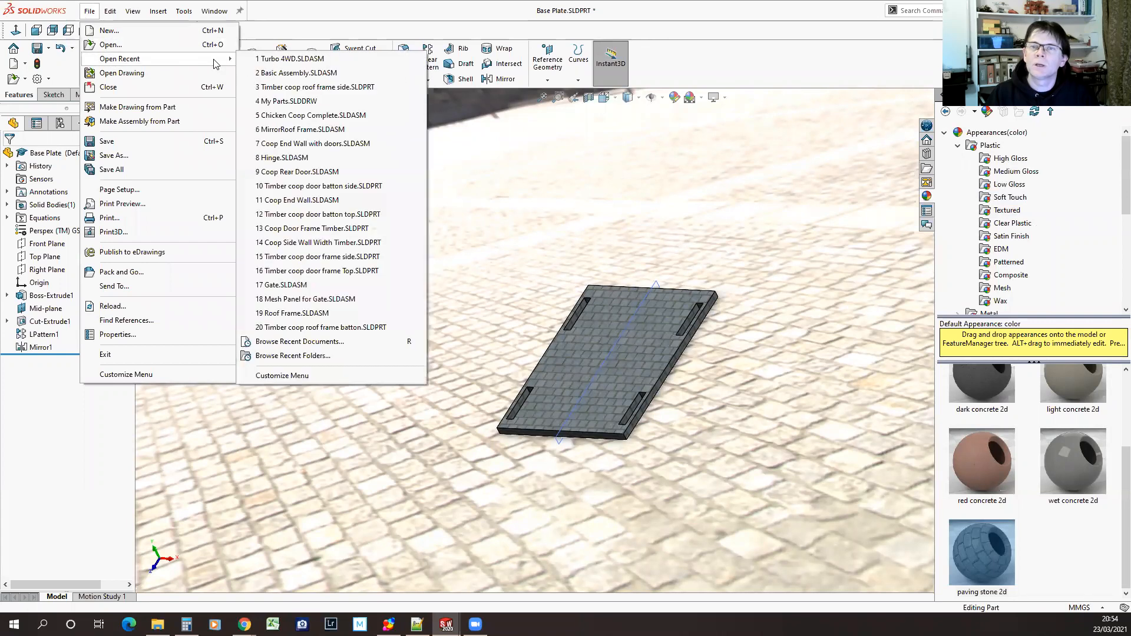
click(318, 116)
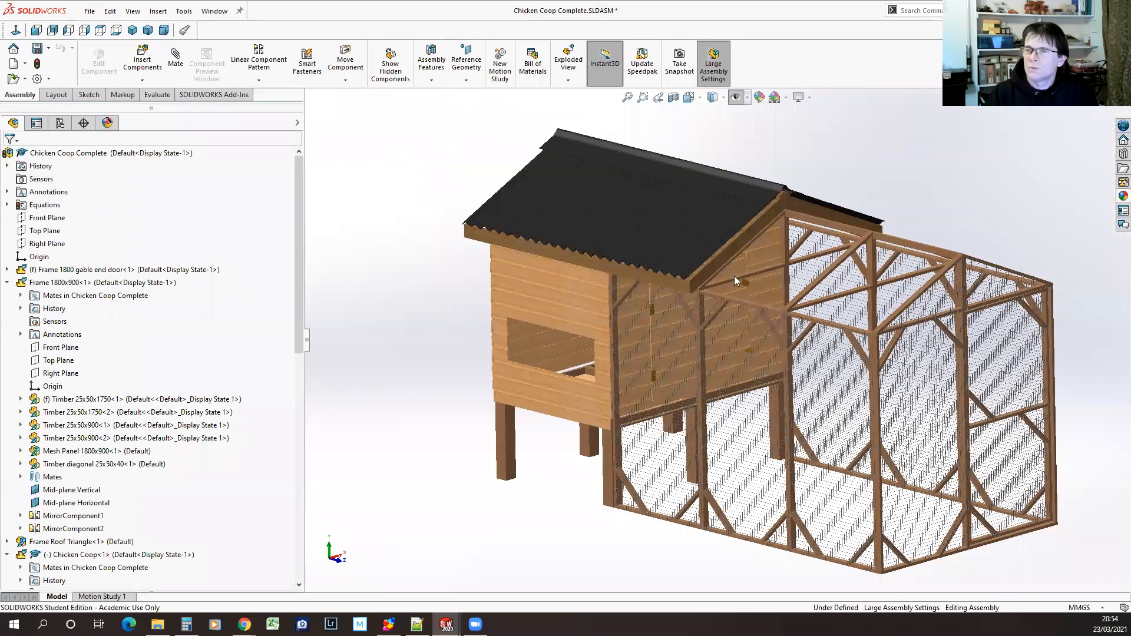
Examine the wood grain on the coop's side cladding and the finish of its corrugated roof sheet up close
scroll(589, 306, down, 10)
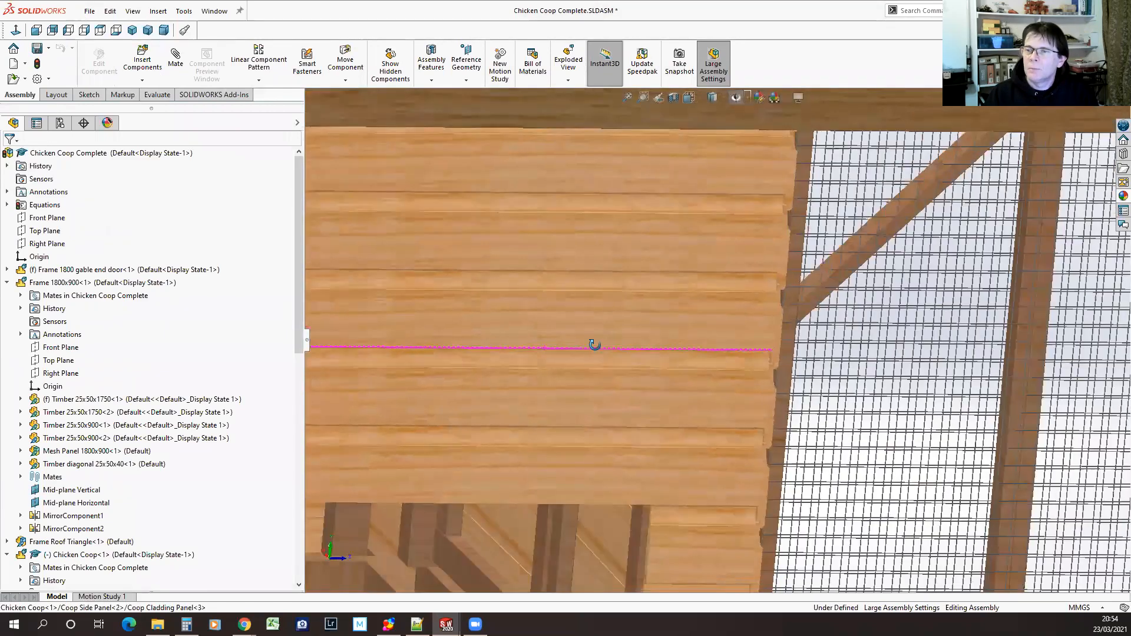
mouse_move(595, 344)
middle_down()
mouse_move(592, 322)
mouse_move(592, 356)
middle_up()
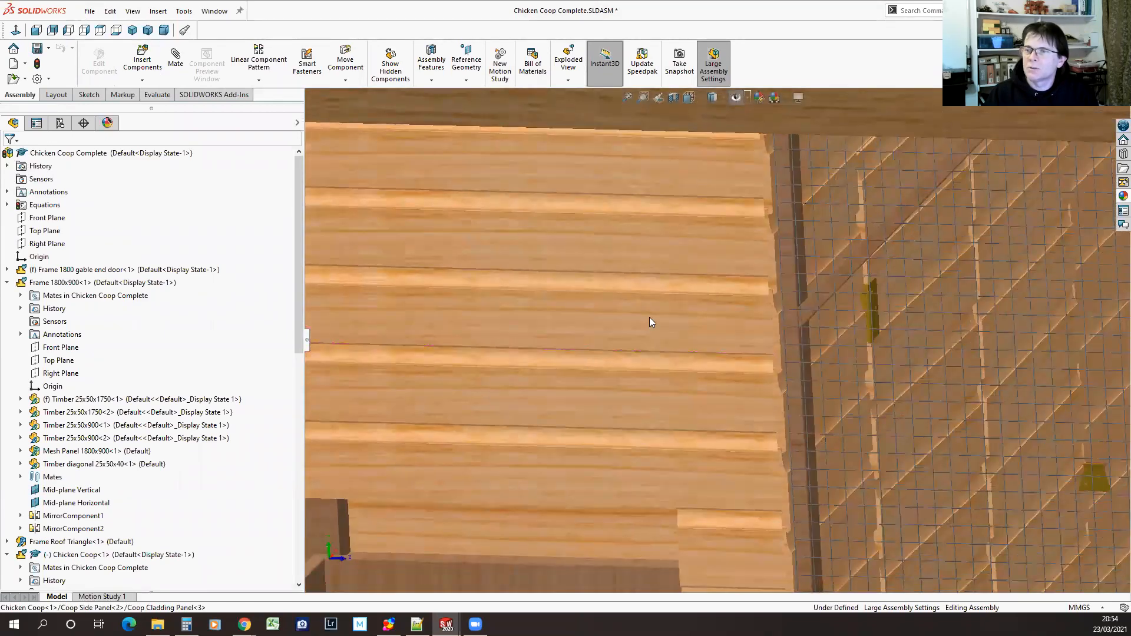
scroll(649, 318, up, 4)
scroll(584, 242, up, 5)
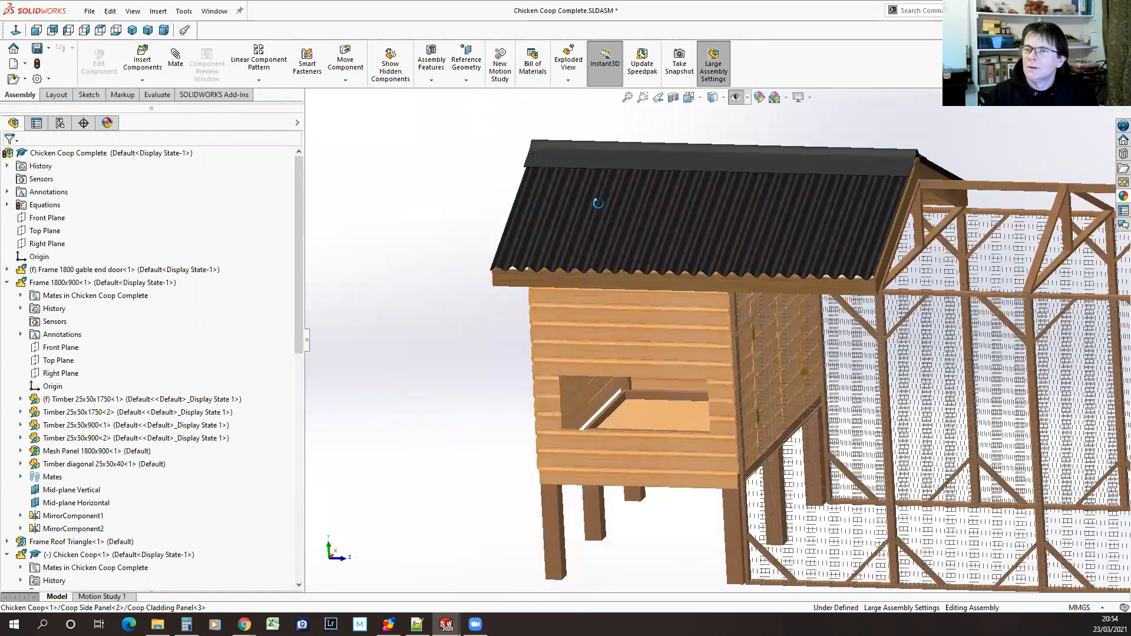
scroll(601, 242, down, 7)
middle_drag(602, 243, 601, 391)
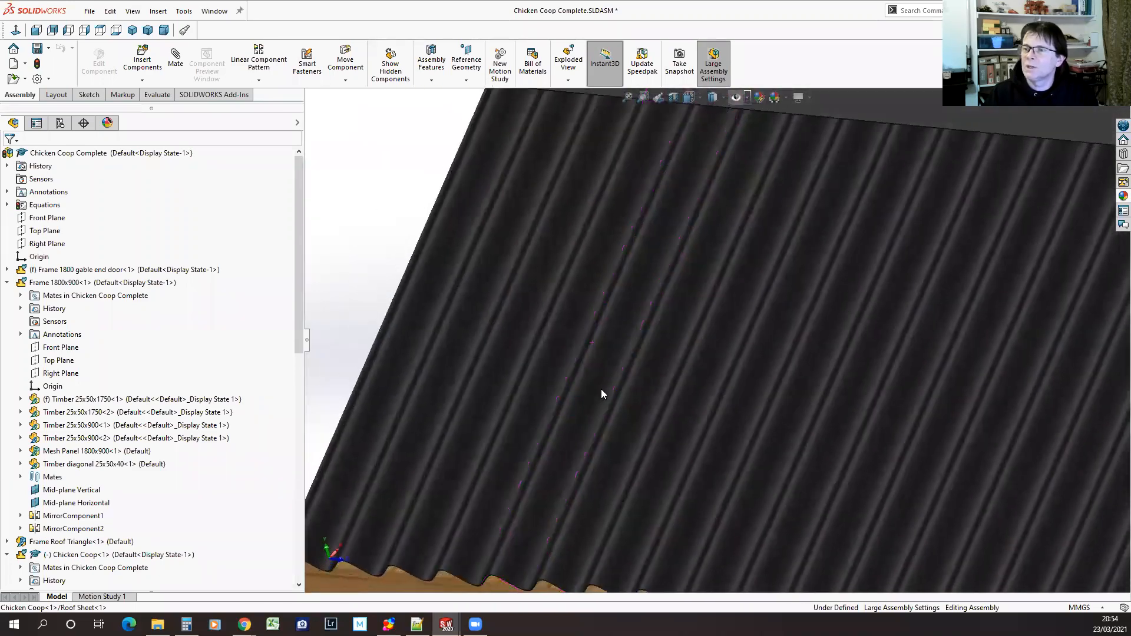
scroll(601, 392, up, 5)
scroll(1022, 435, up, 3)
Examine the brass-coloured hinge on the coop's end wall and the wires of the run's mesh up close
scroll(737, 359, down, 6)
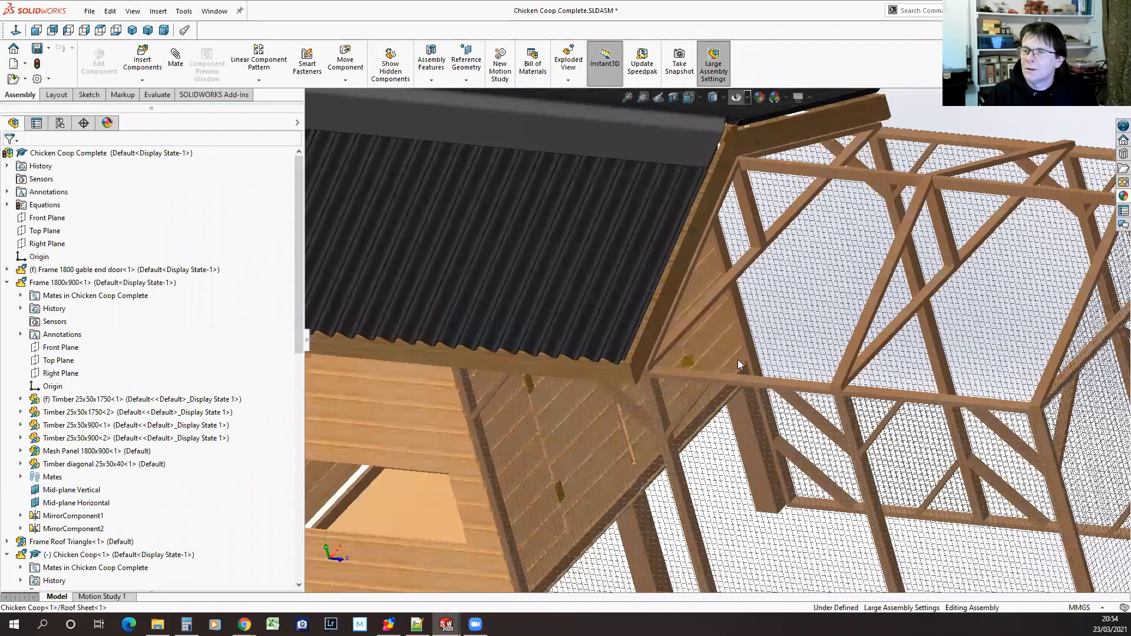
scroll(608, 413, down, 1)
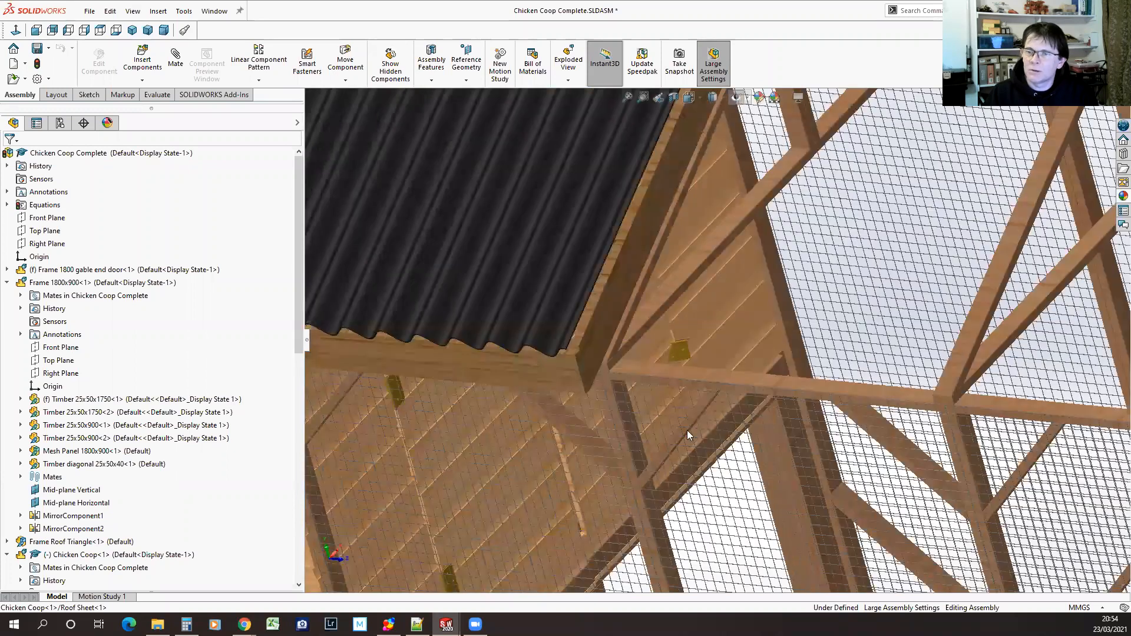
scroll(680, 353, down, 5)
middle_drag(706, 362, 602, 371)
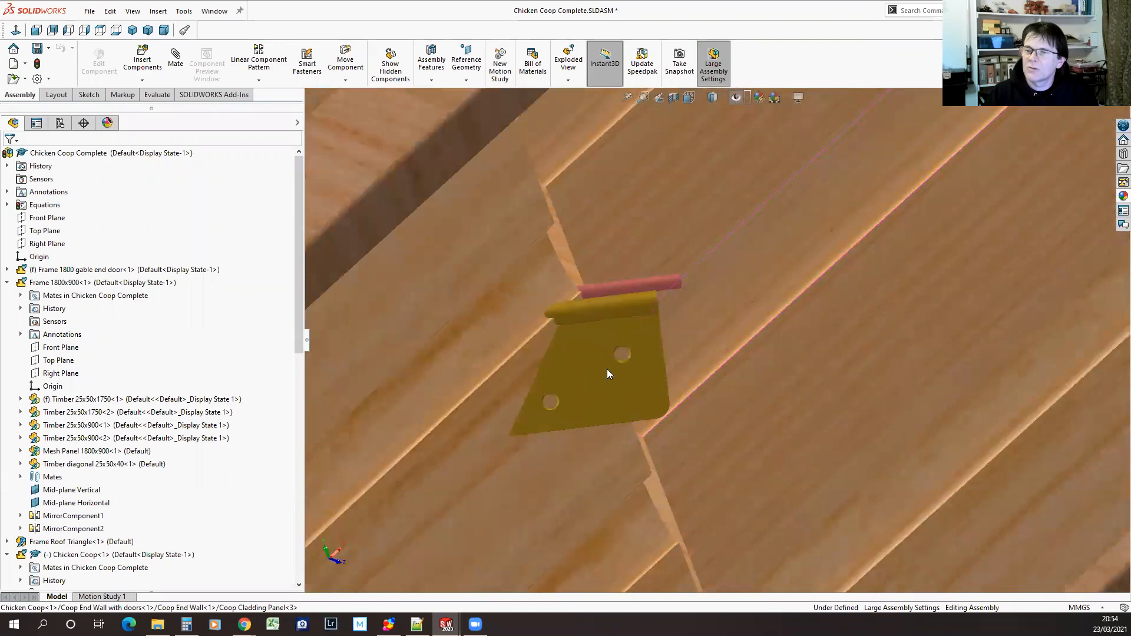
scroll(607, 397, up, 6)
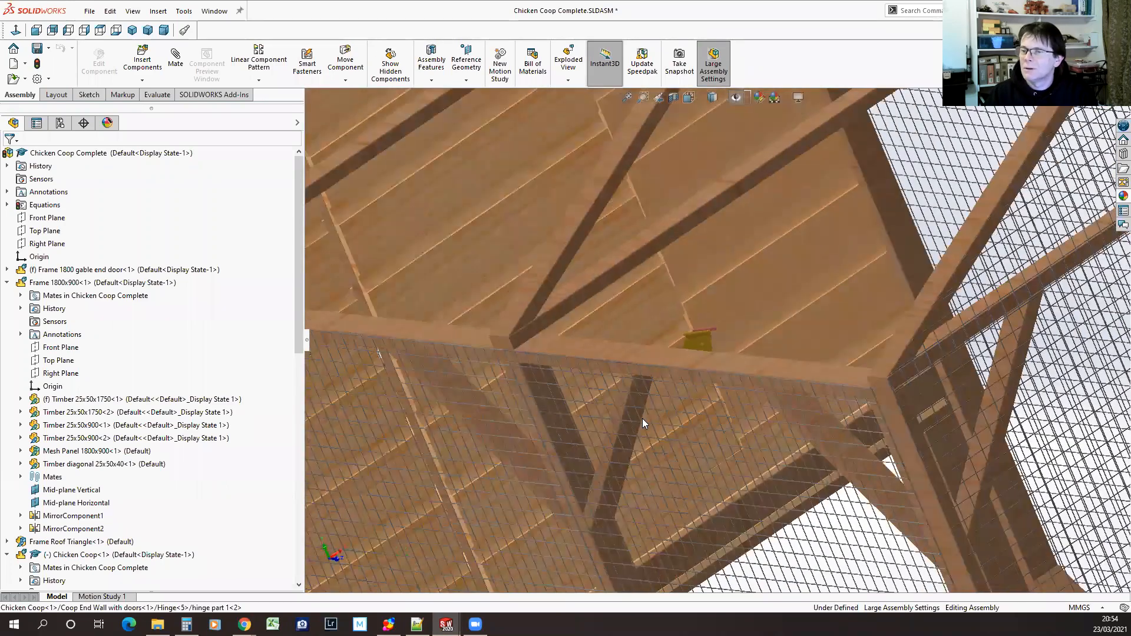
scroll(642, 419, up, 8)
middle_drag(679, 486, 657, 470)
scroll(742, 438, down, 6)
scroll(743, 443, down, 10)
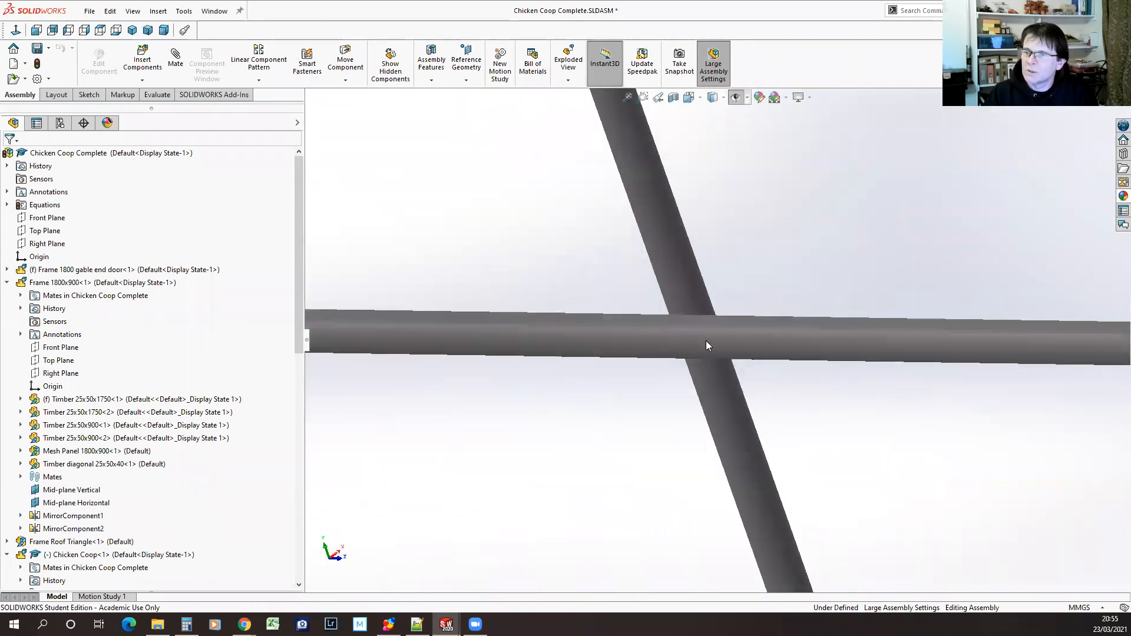
scroll(708, 383, up, 12)
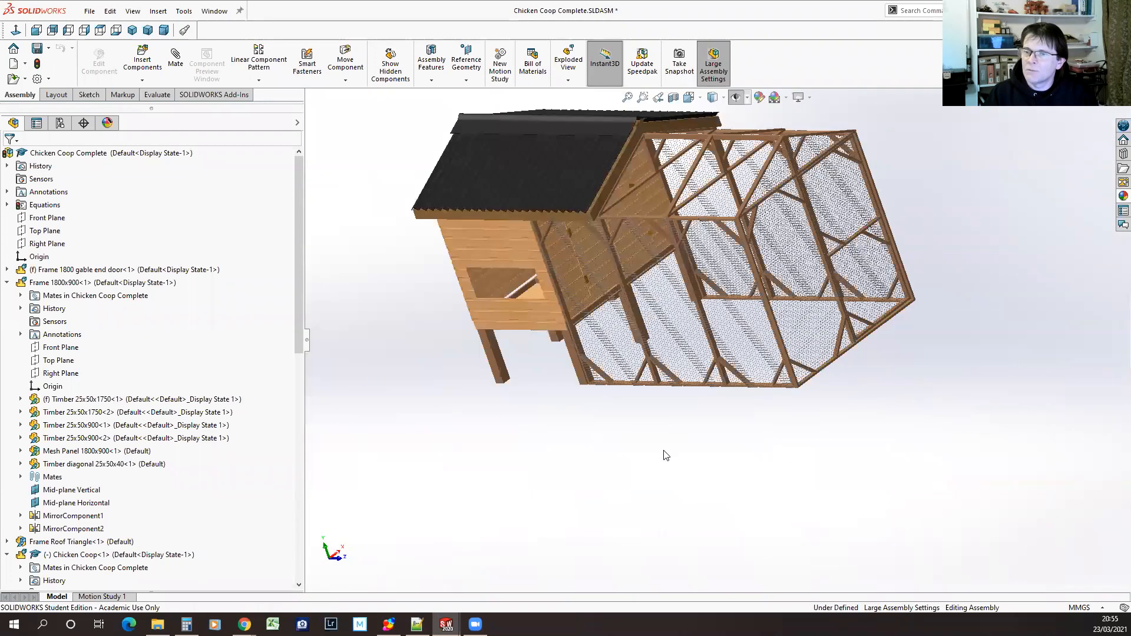
Open the Timber roof triangle slope part from the roof frame of the chicken run
middle_drag(519, 400, 666, 476)
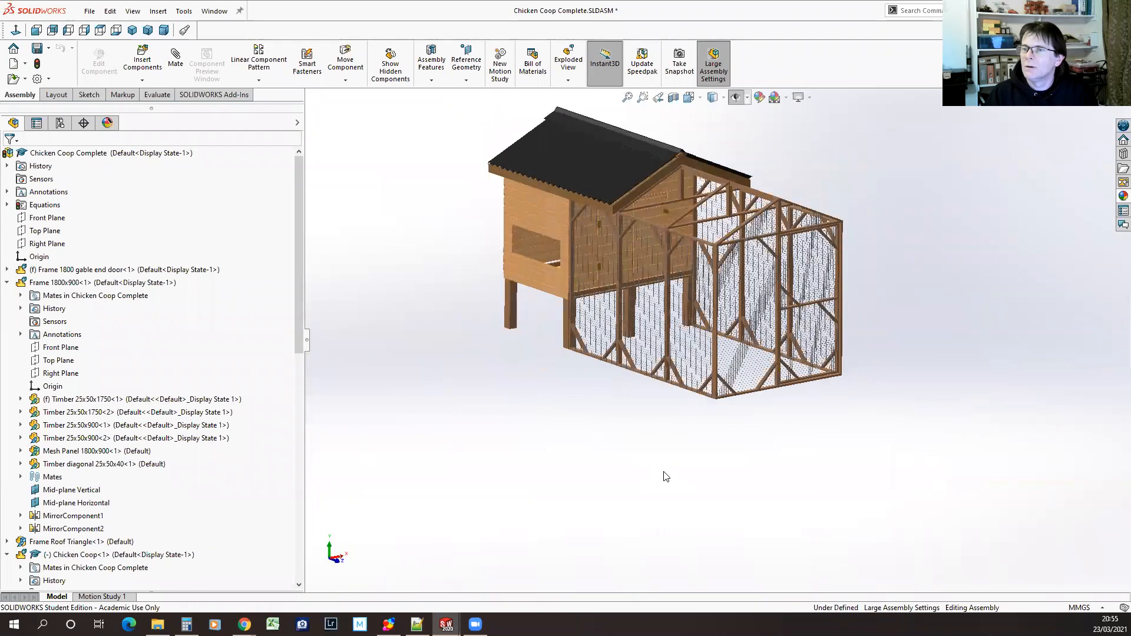
scroll(678, 192, up, 2)
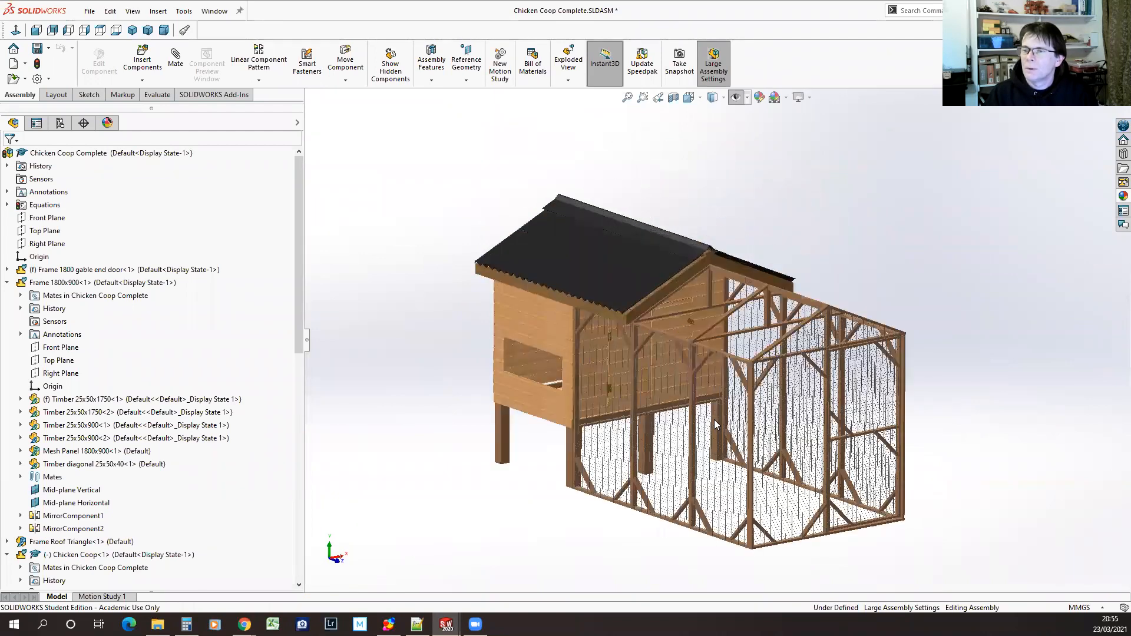
scroll(714, 420, down, 2)
mouse_move(1038, 382)
middle_down()
mouse_move(952, 374)
mouse_move(1035, 348)
mouse_move(1026, 382)
middle_up()
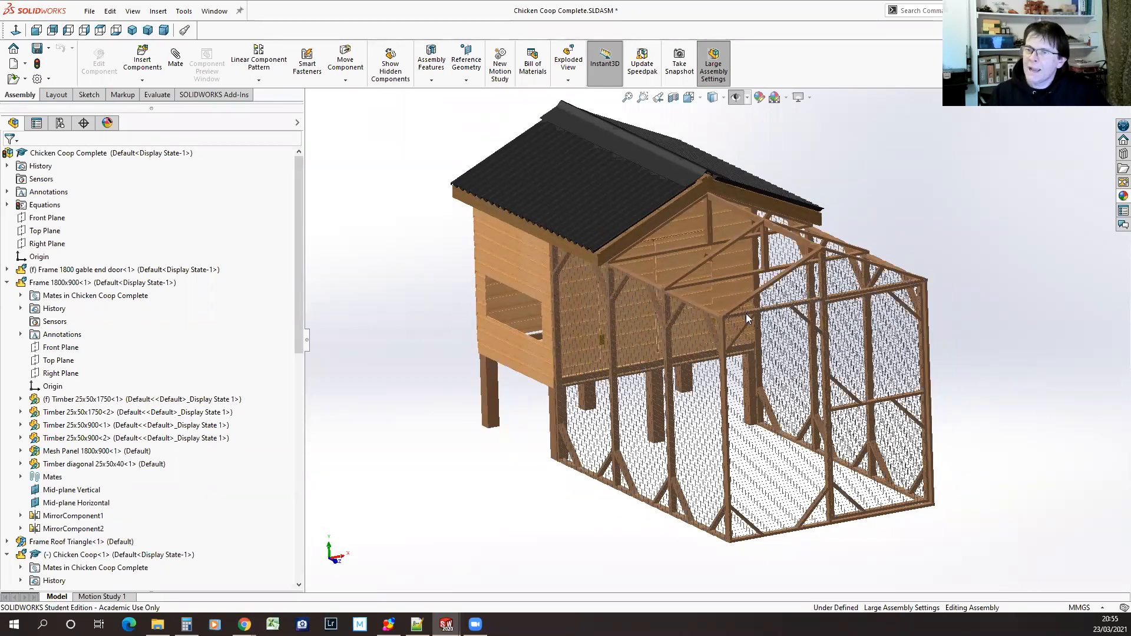
scroll(747, 318, down, 6)
click(744, 291)
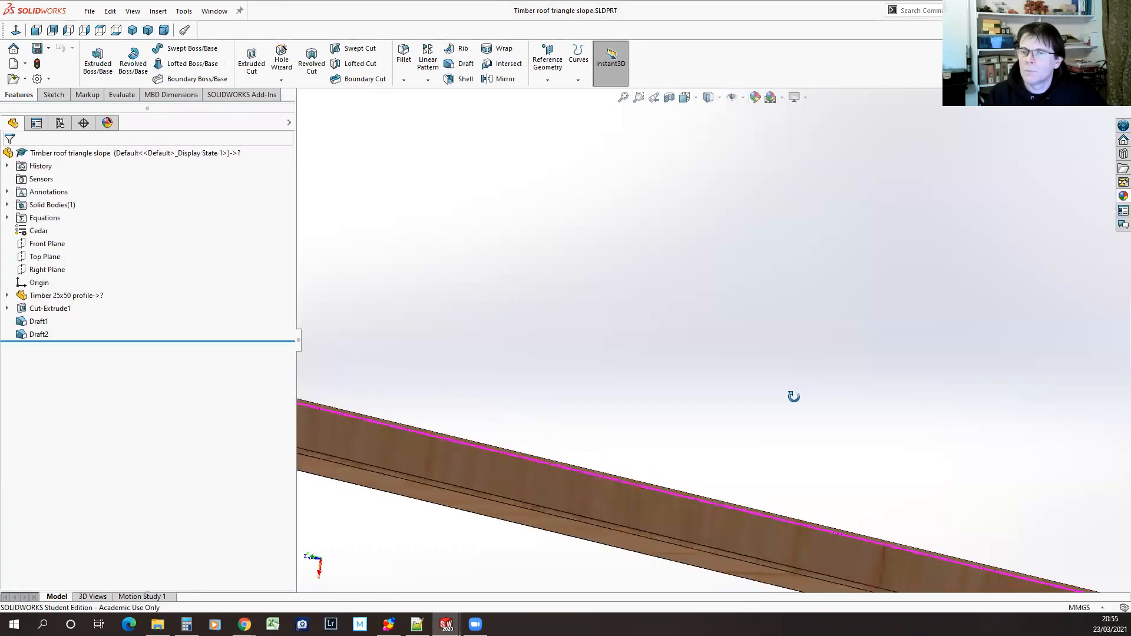
Inspect the equation driving Draft1's angle at the timber's mitred end, leaving the dimension unedited
scroll(970, 445, down, 8)
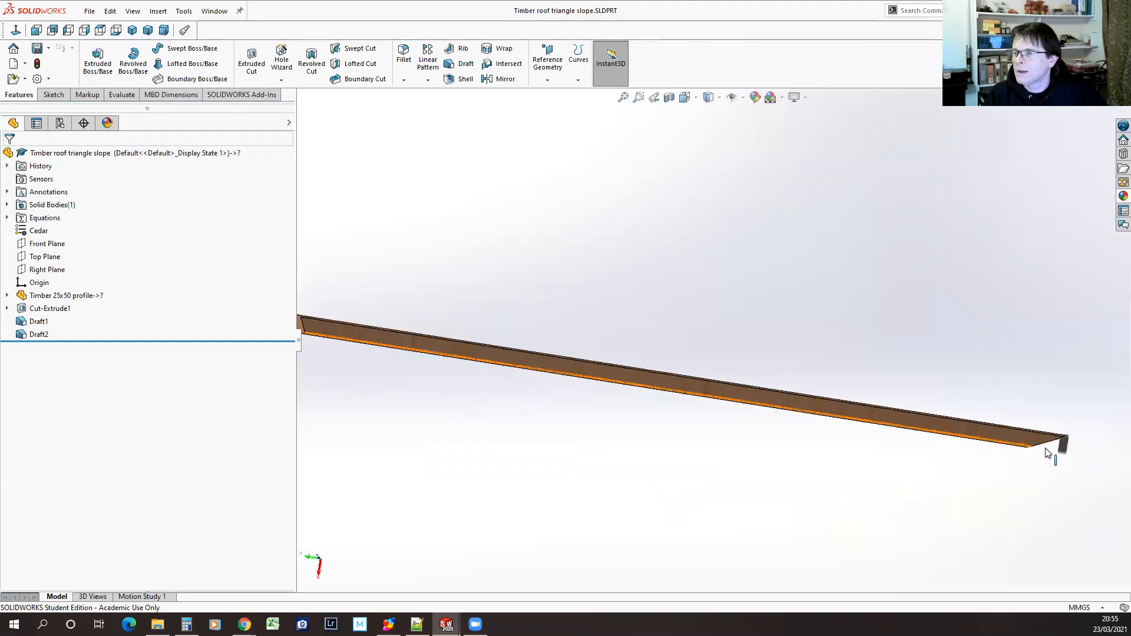
middle_drag(799, 307, 806, 441)
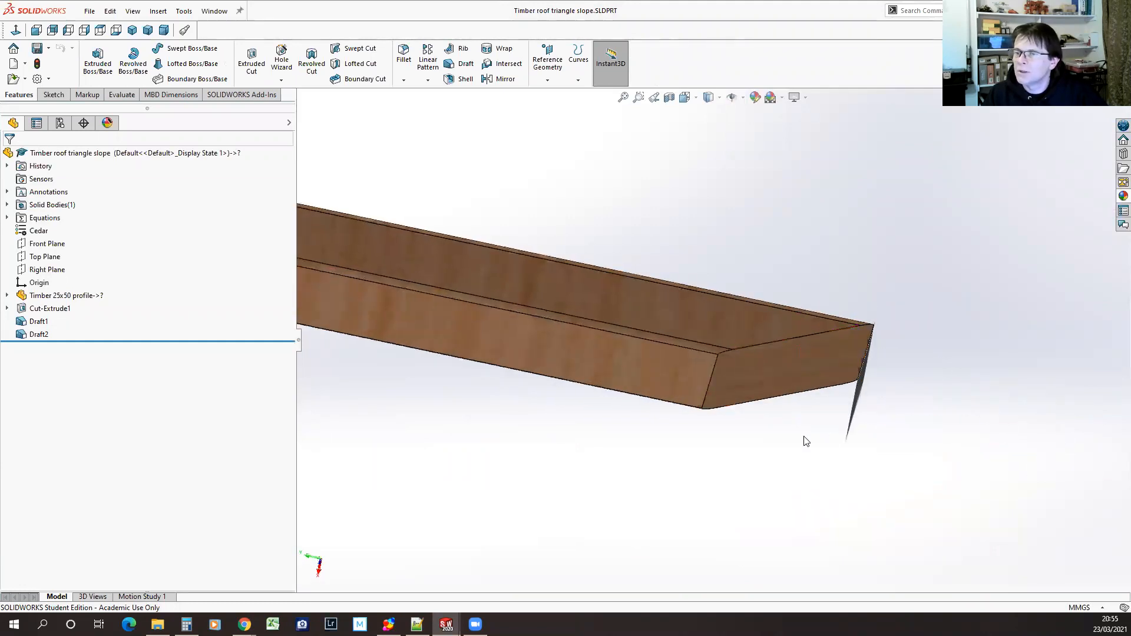
click(38, 321)
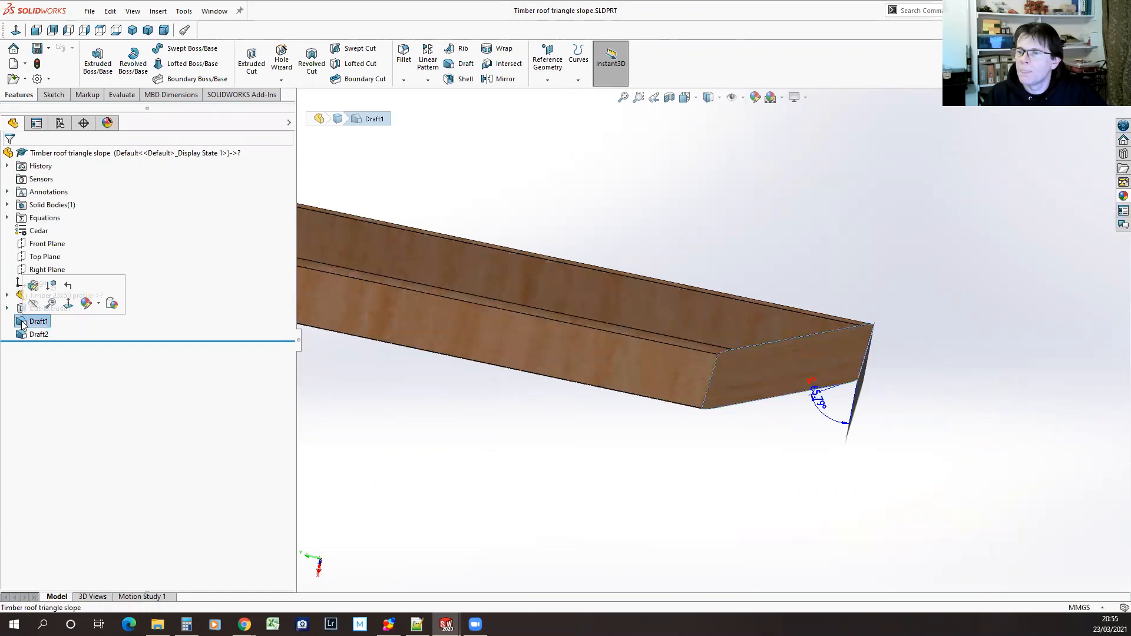
click(822, 407)
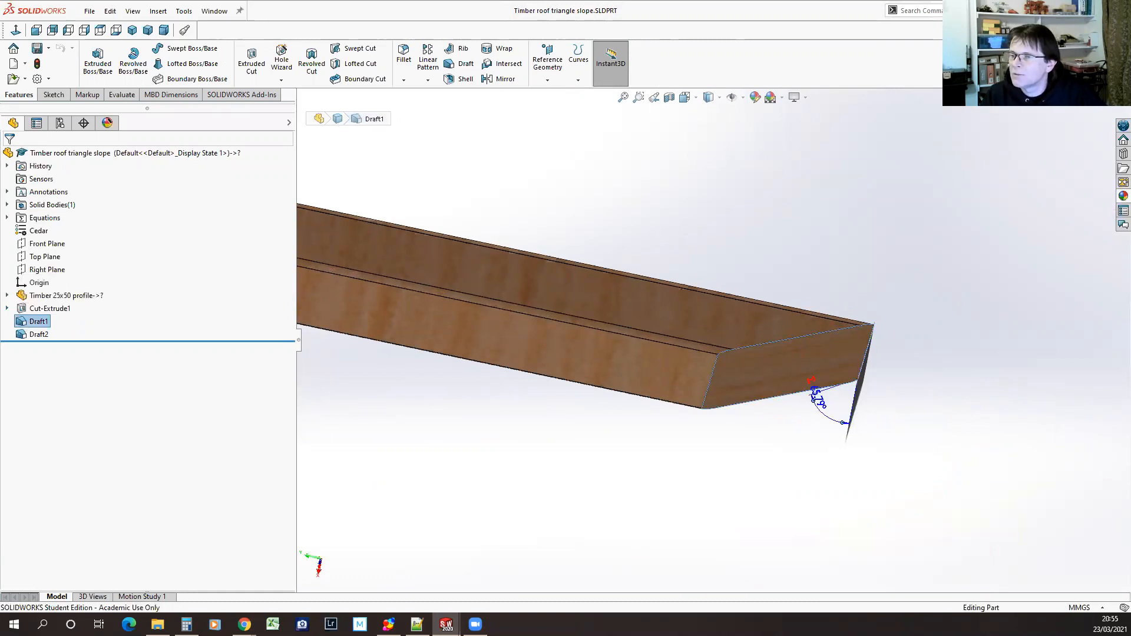
double_click(820, 406)
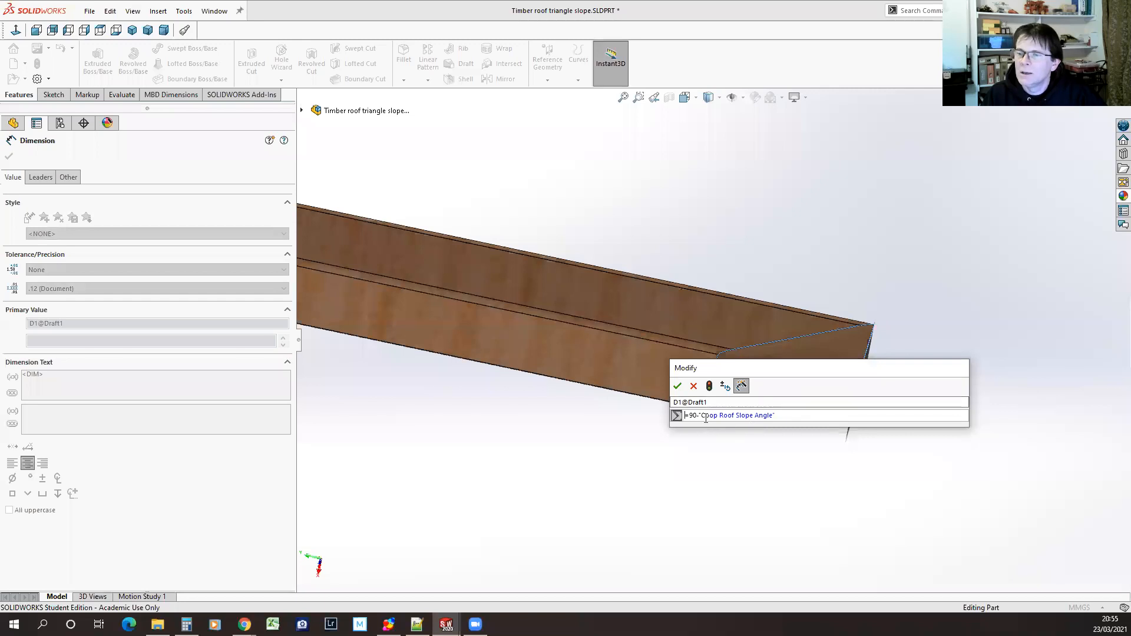
mouse_move(702, 416)
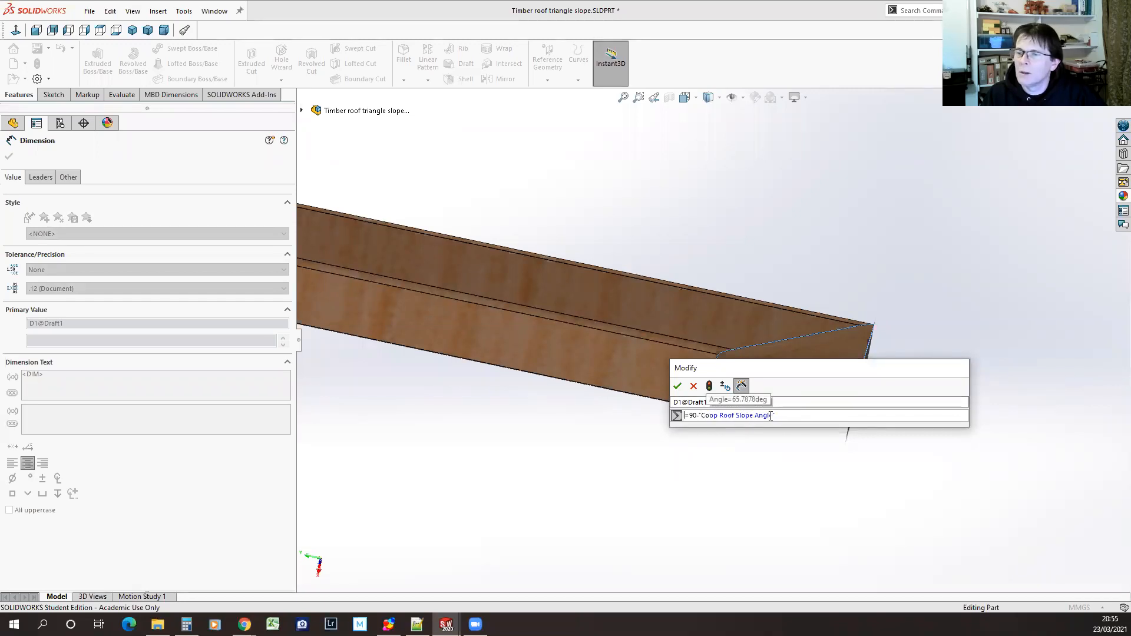
click(694, 386)
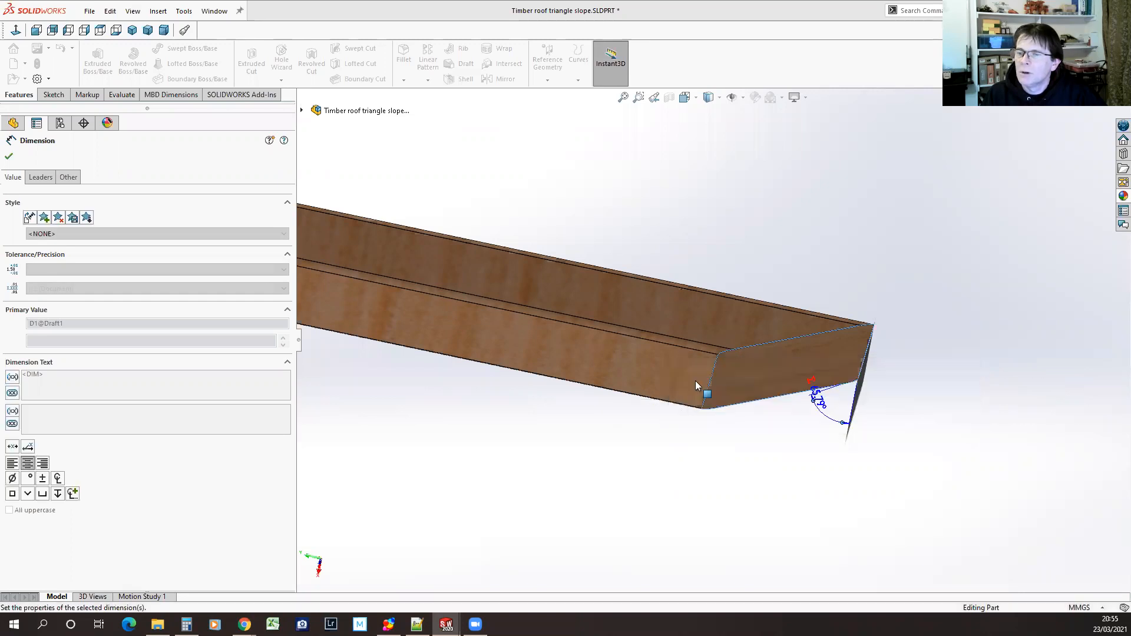
Open the part's equations table and examine the Draft1 and Draft2 equations that use Coop Roof Slope Angle
click(184, 10)
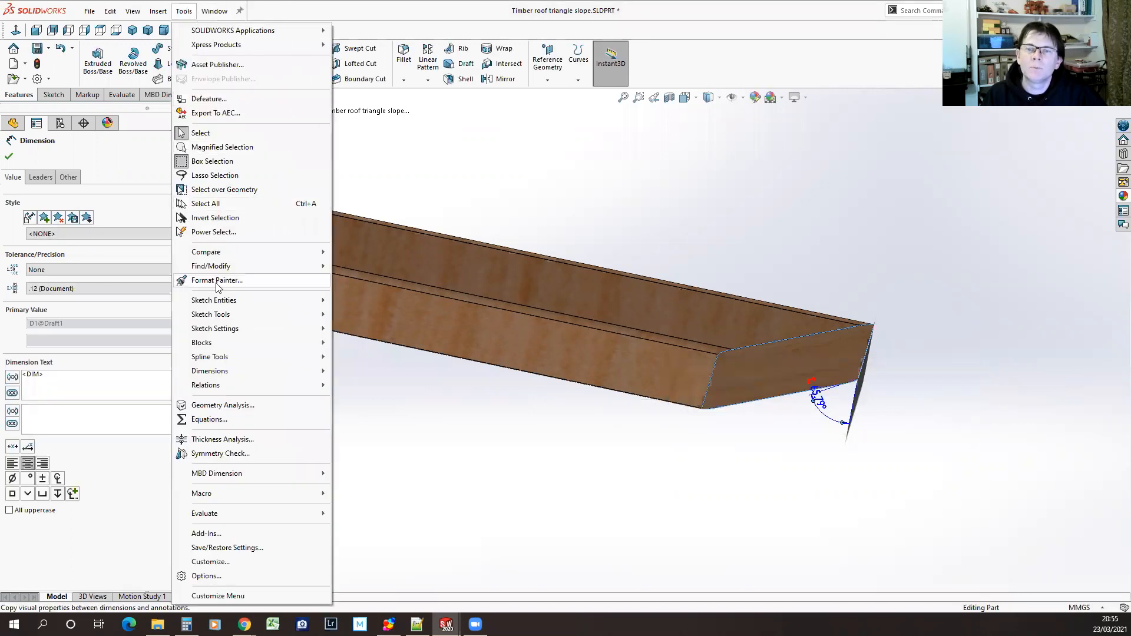
click(209, 419)
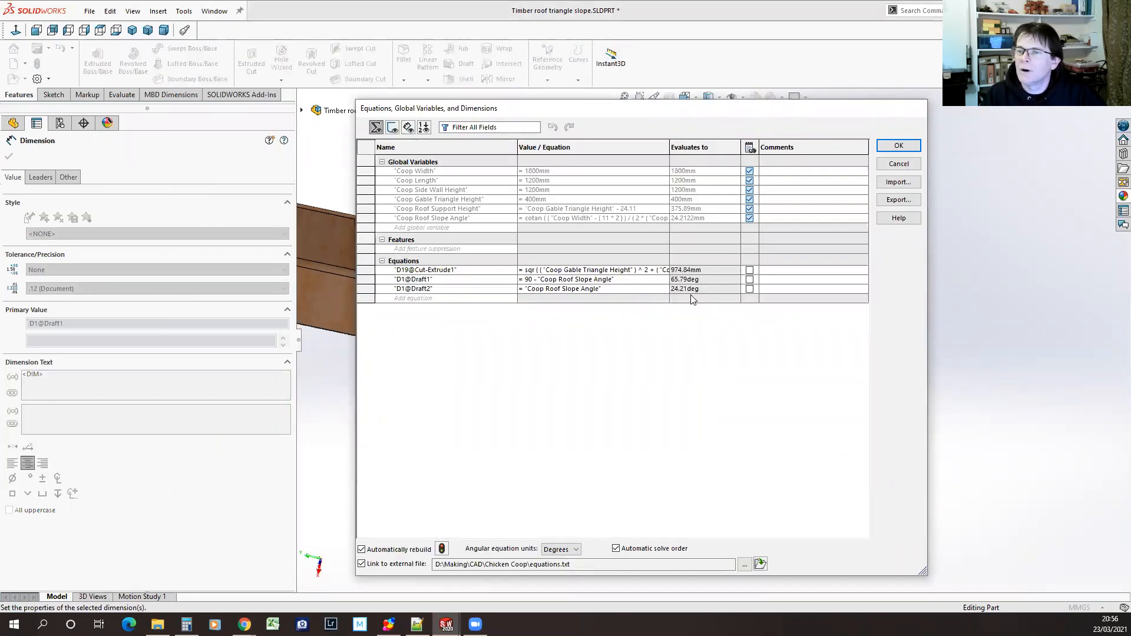
mouse_move(675, 294)
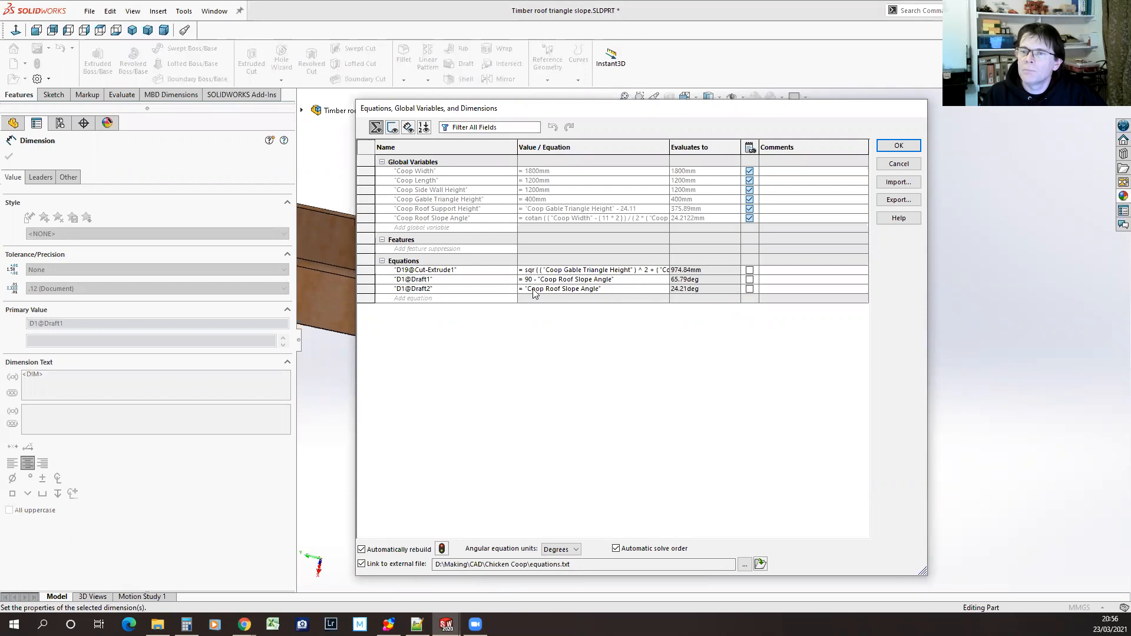
Widen the equations dialog and its columns to read the full Coop Roof Slope Angle and Cut-Extrude1 formulas, and close it
mouse_move(585, 221)
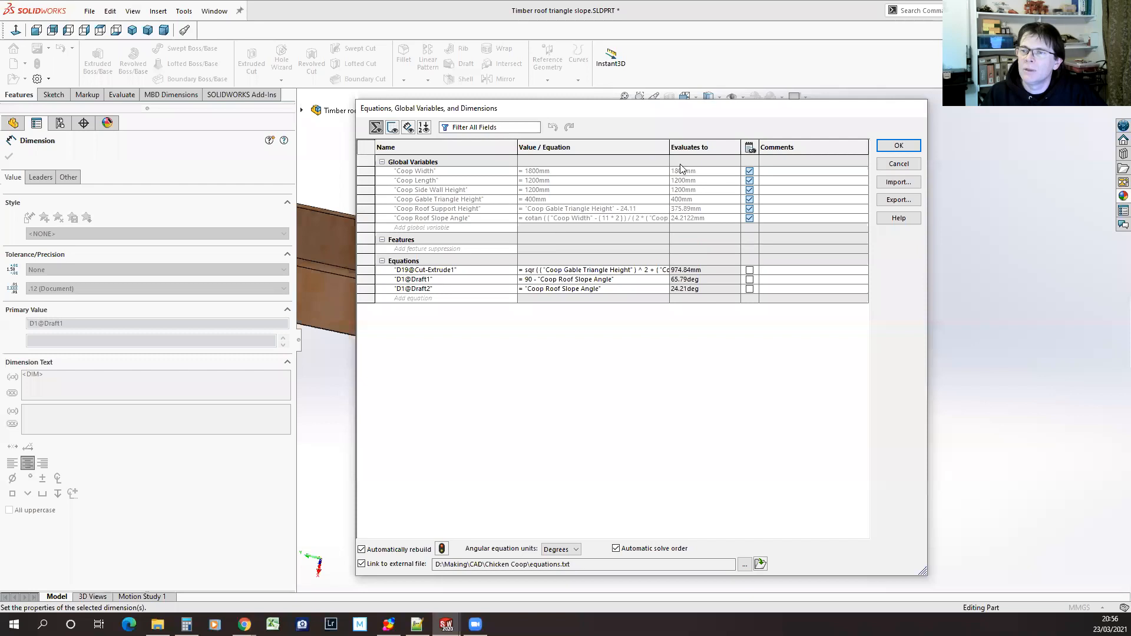
drag(707, 148, 694, 147)
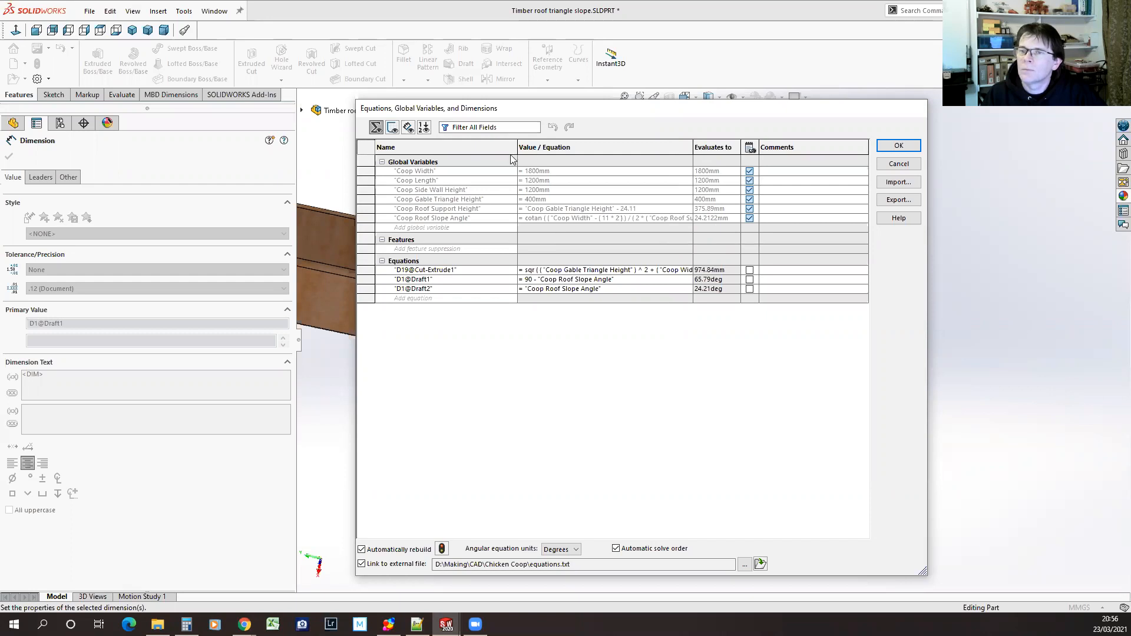
drag(353, 146, 233, 146)
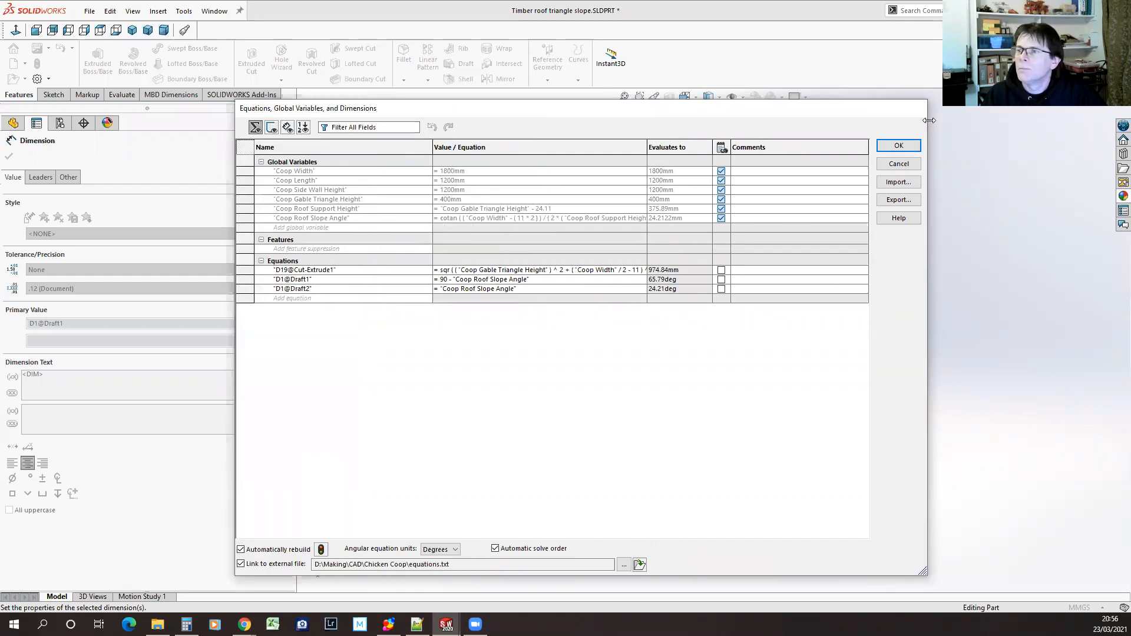
drag(929, 120, 1079, 120)
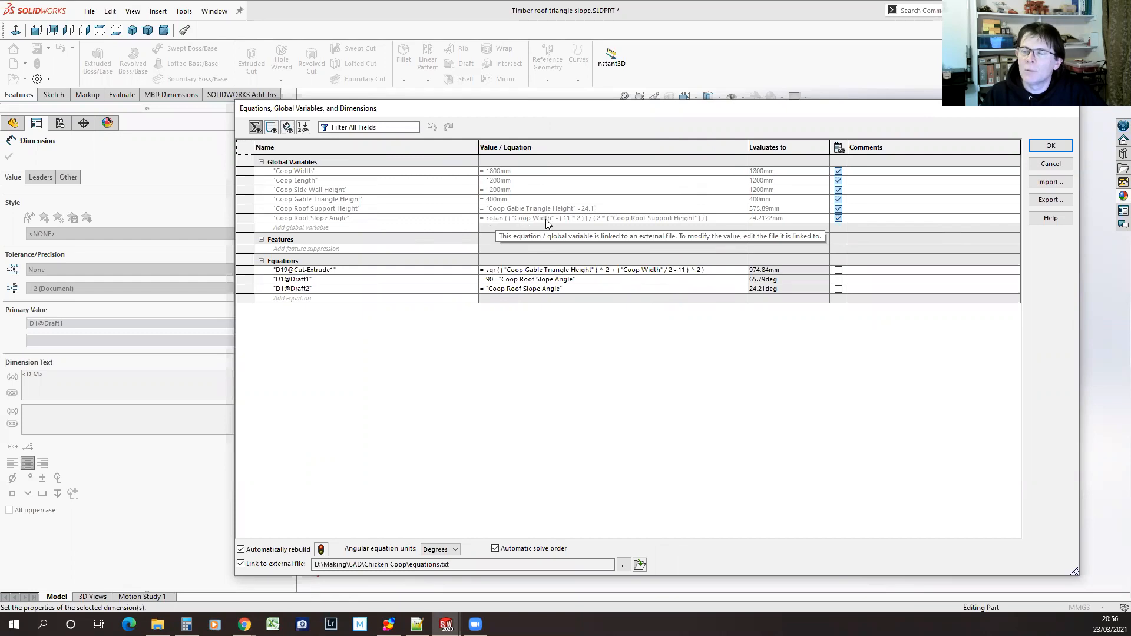
click(1050, 146)
Examine Draft1's angle at the timber's mitred end, clear the dimension selection and view the whole timber
middle_drag(554, 414, 634, 463)
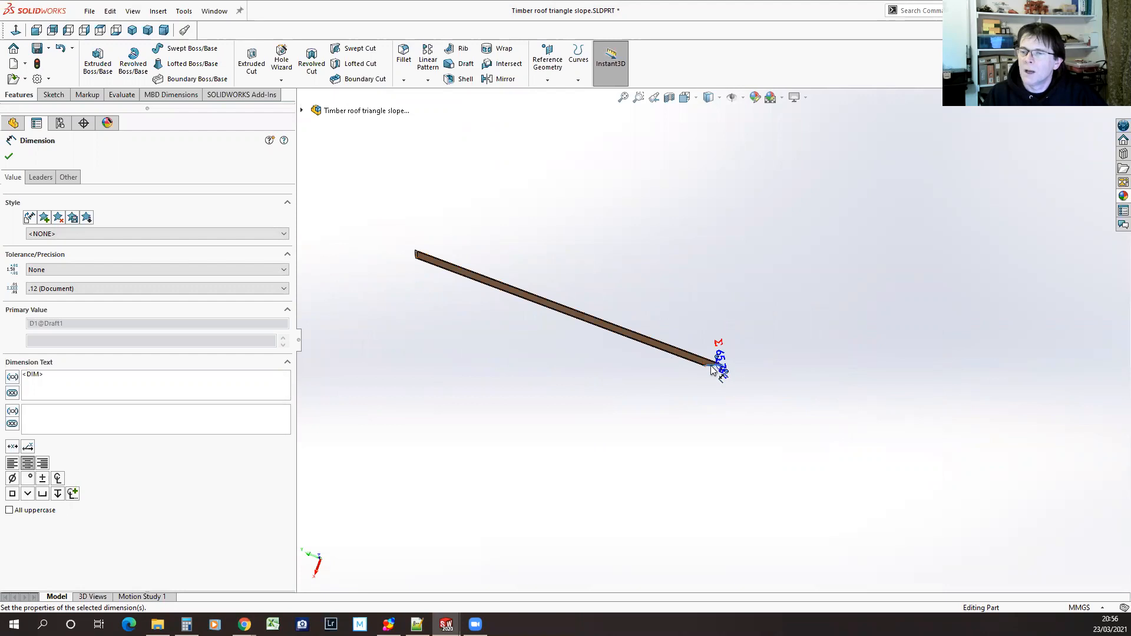
scroll(711, 370, down, 6)
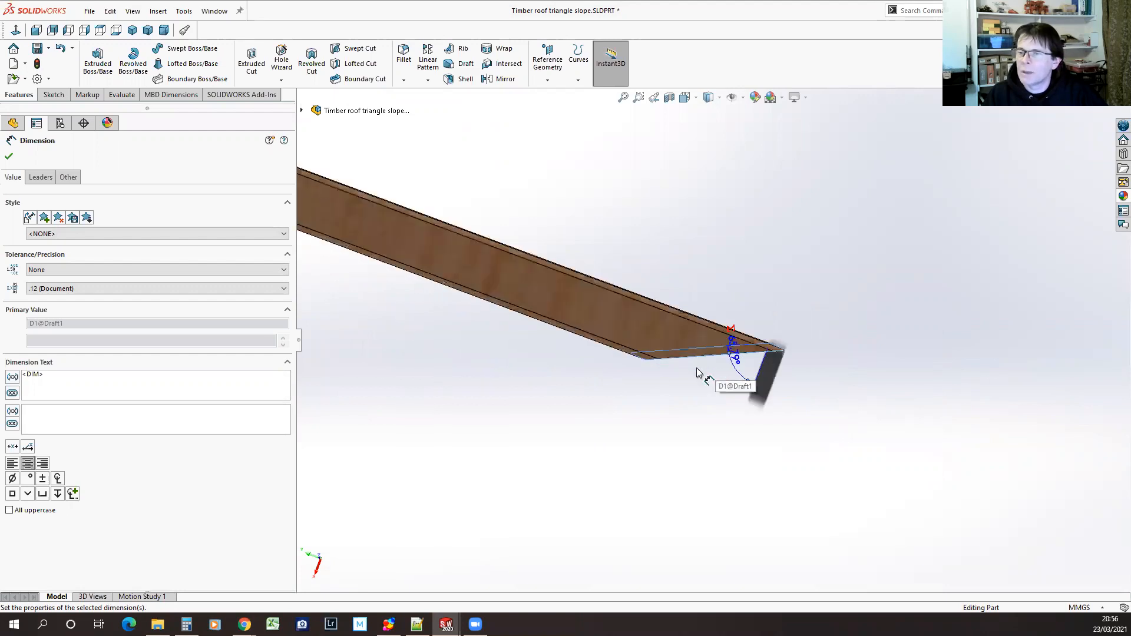
scroll(689, 373, down, 1)
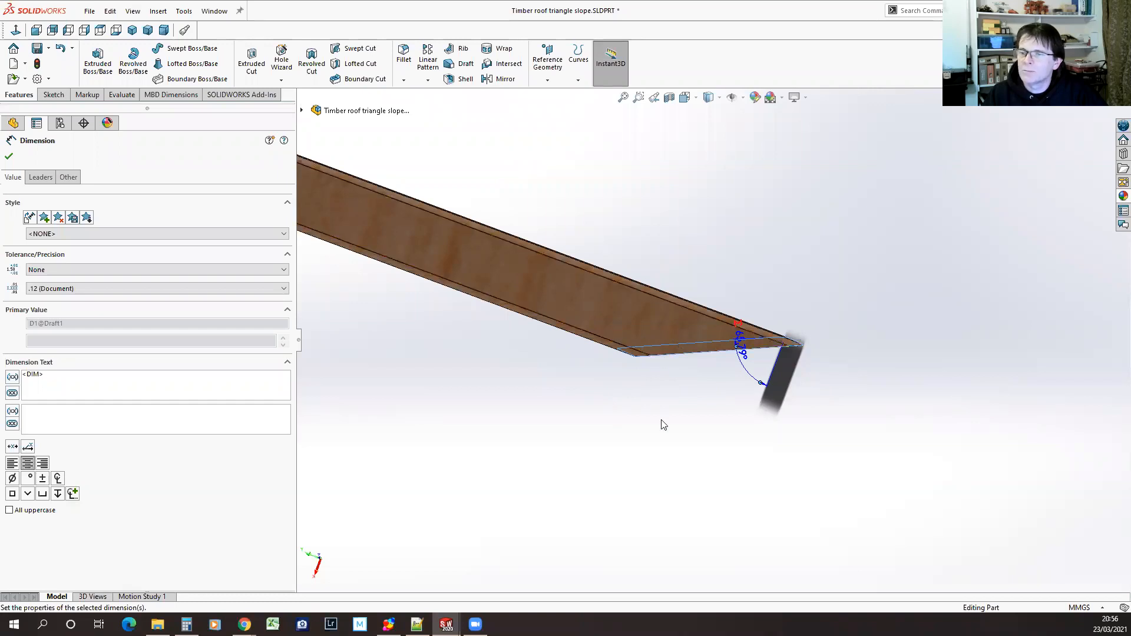
scroll(678, 413, up, 3)
click(626, 430)
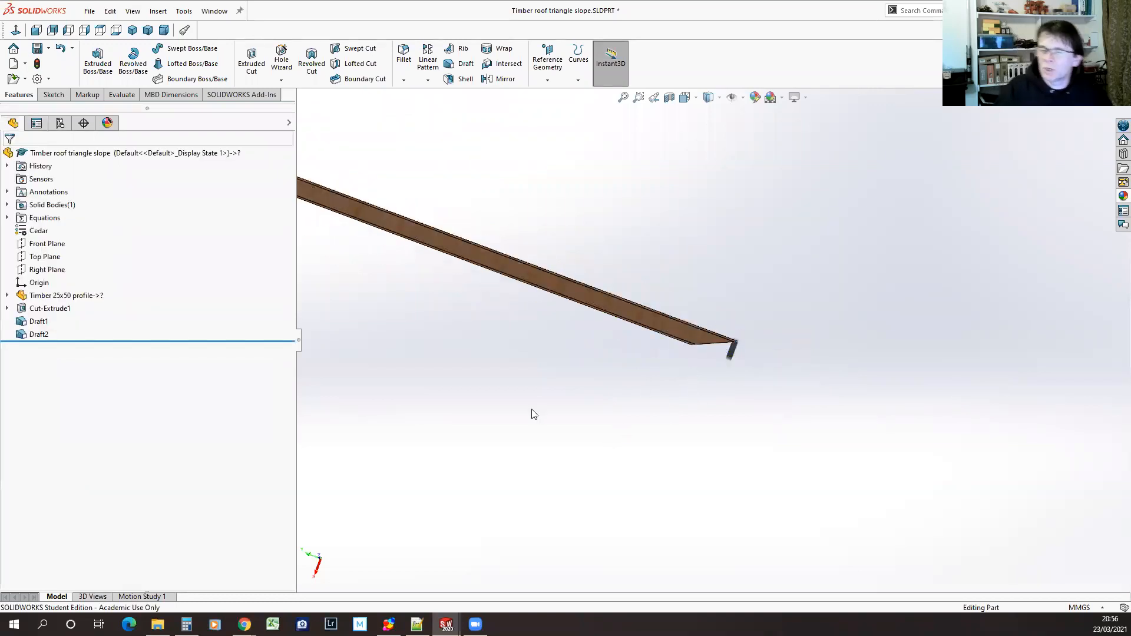
scroll(480, 417, up, 2)
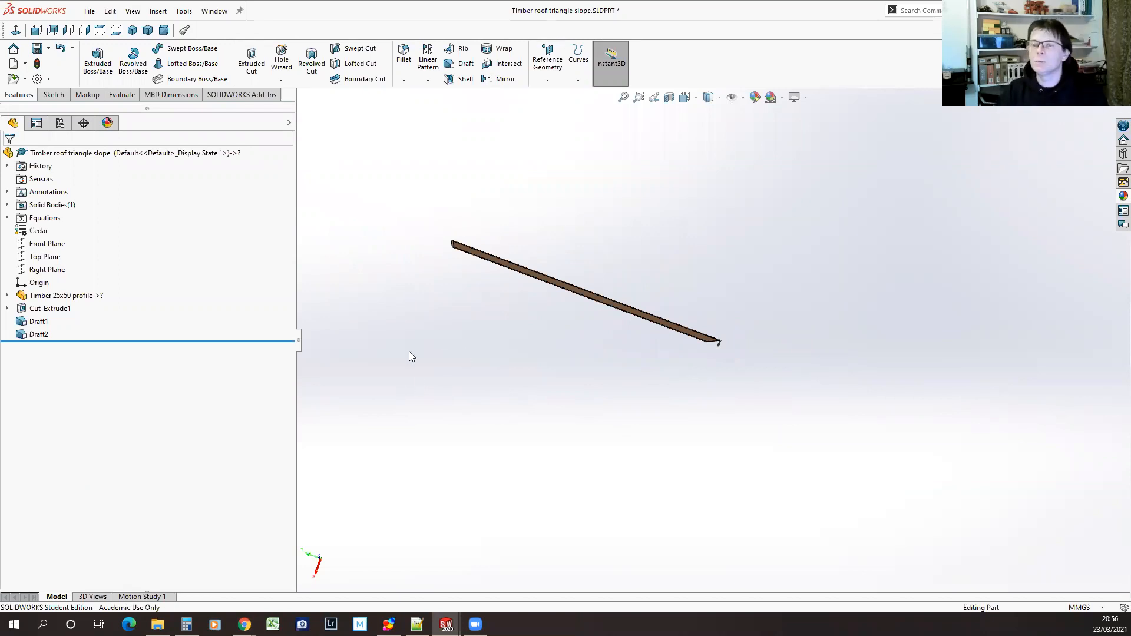
middle_drag(619, 406, 601, 379)
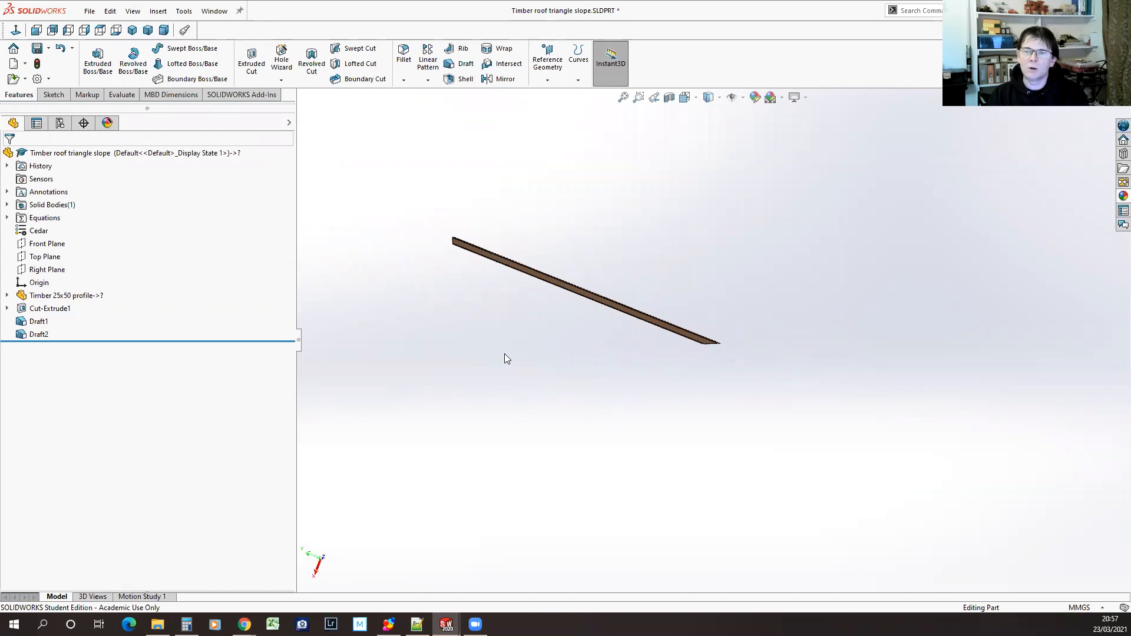
Switch to the Chicken Coop Complete assembly and show the whole coop and run
click(214, 11)
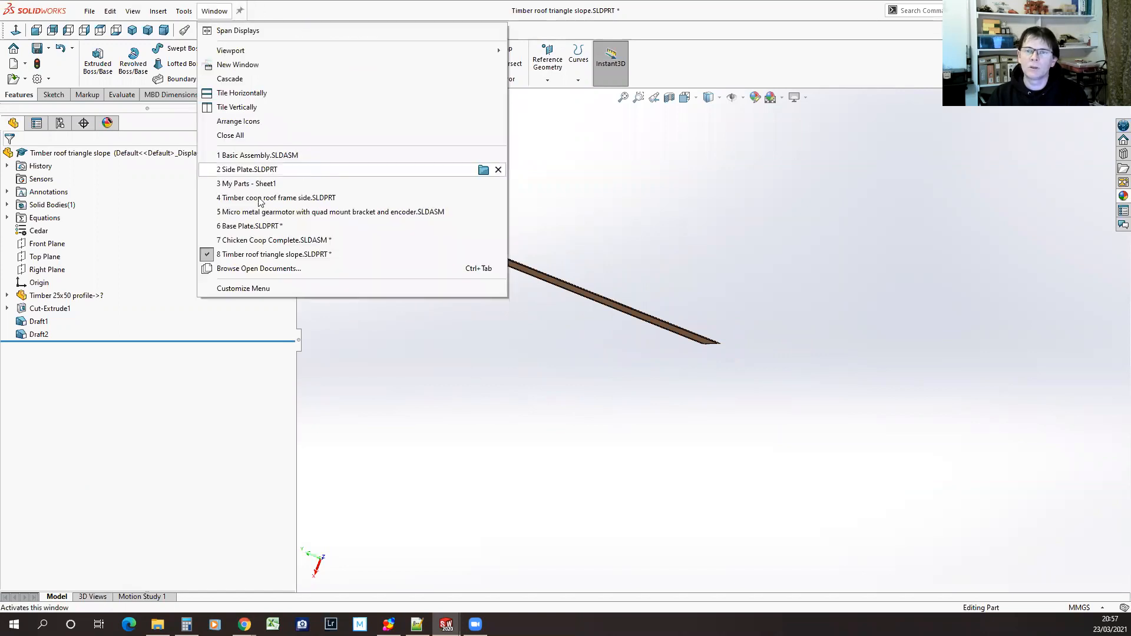
click(282, 240)
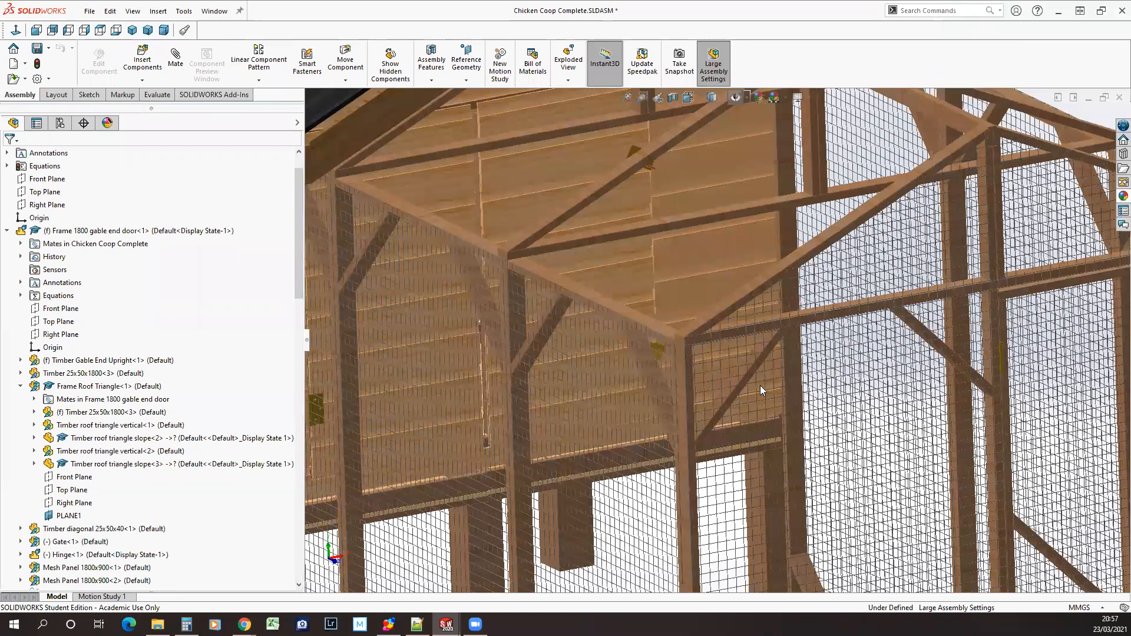
key(f)
middle_drag(644, 570, 641, 540)
scroll(637, 548, down, 1)
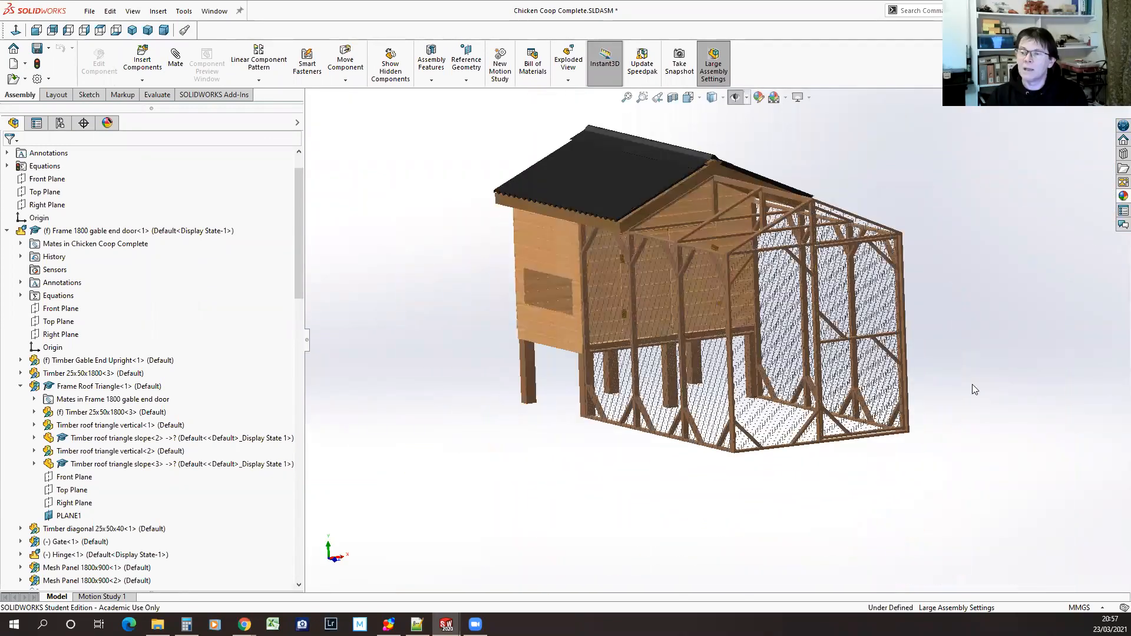
scroll(972, 263, down, 2)
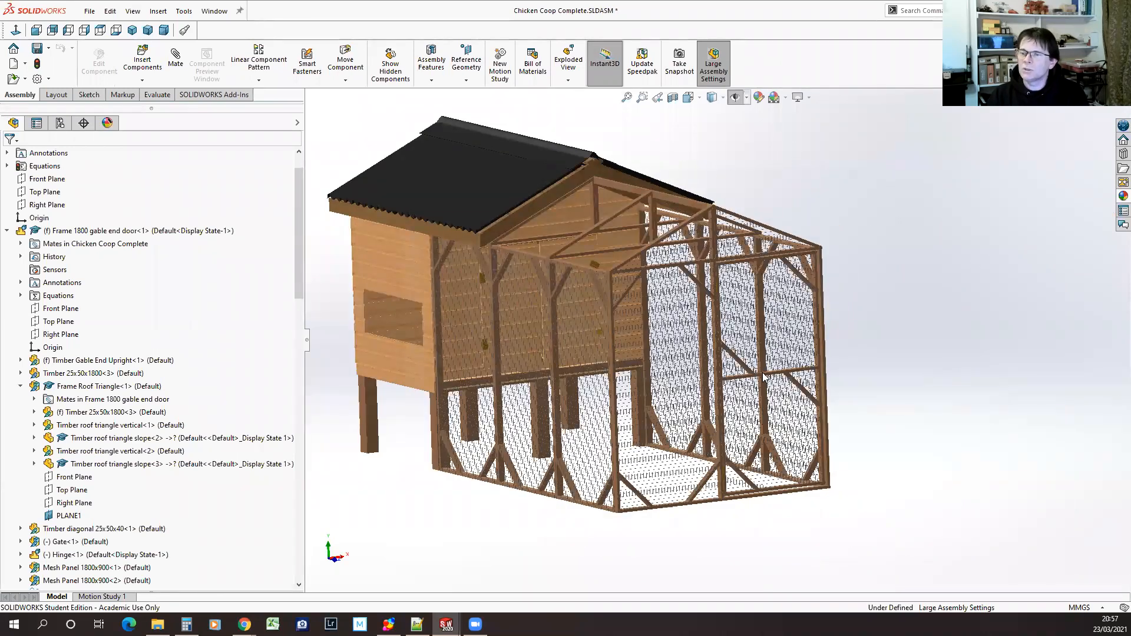
Swing the run's gate on its hinge and select the gate's upright timber beside the frame
drag(759, 374, 756, 346)
scroll(701, 272, down, 10)
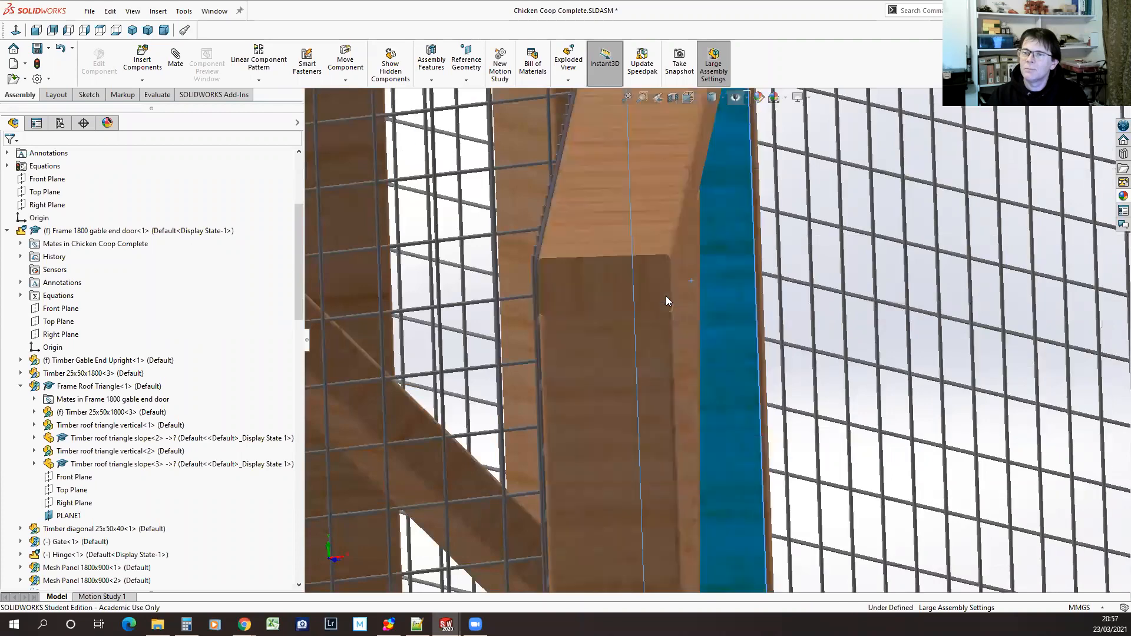
click(666, 298)
scroll(753, 353, up, 10)
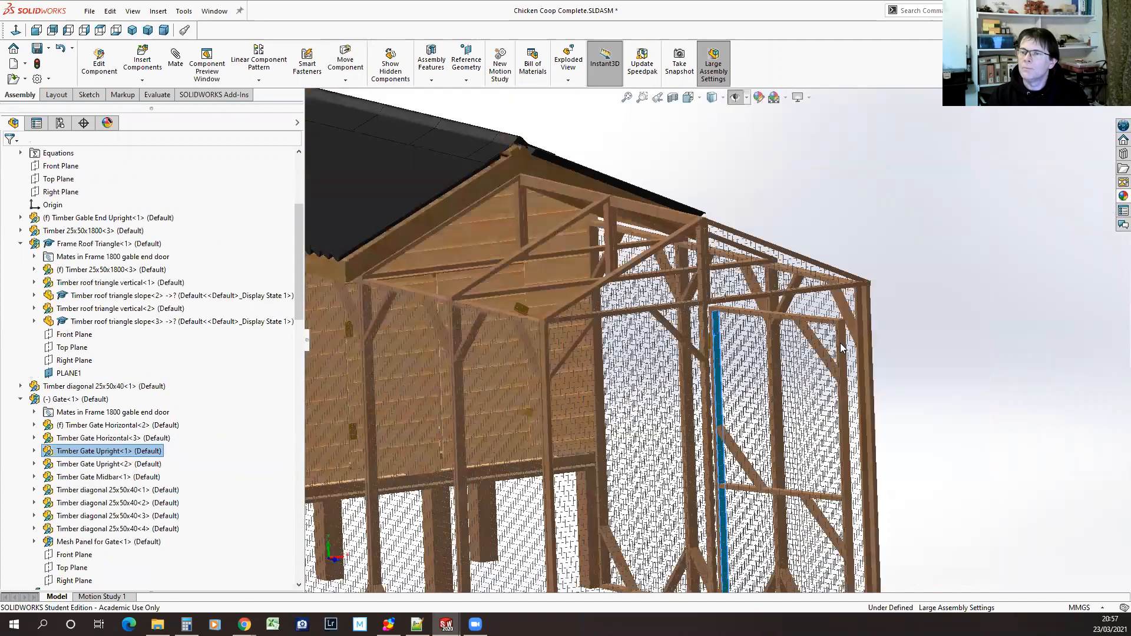
Try to swing open the door in the coop's end wall by its cladding, and rebuild the assembly
middle_drag(470, 446, 548, 311)
drag(532, 321, 559, 299)
scroll(445, 417, down, 2)
scroll(445, 417, up, 3)
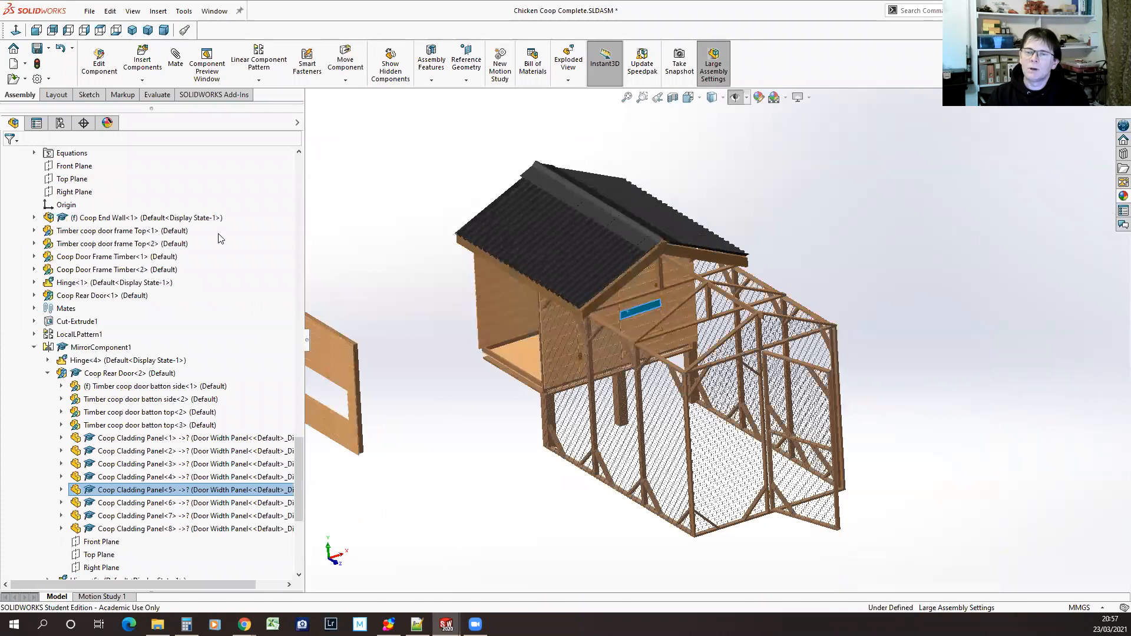
click(37, 63)
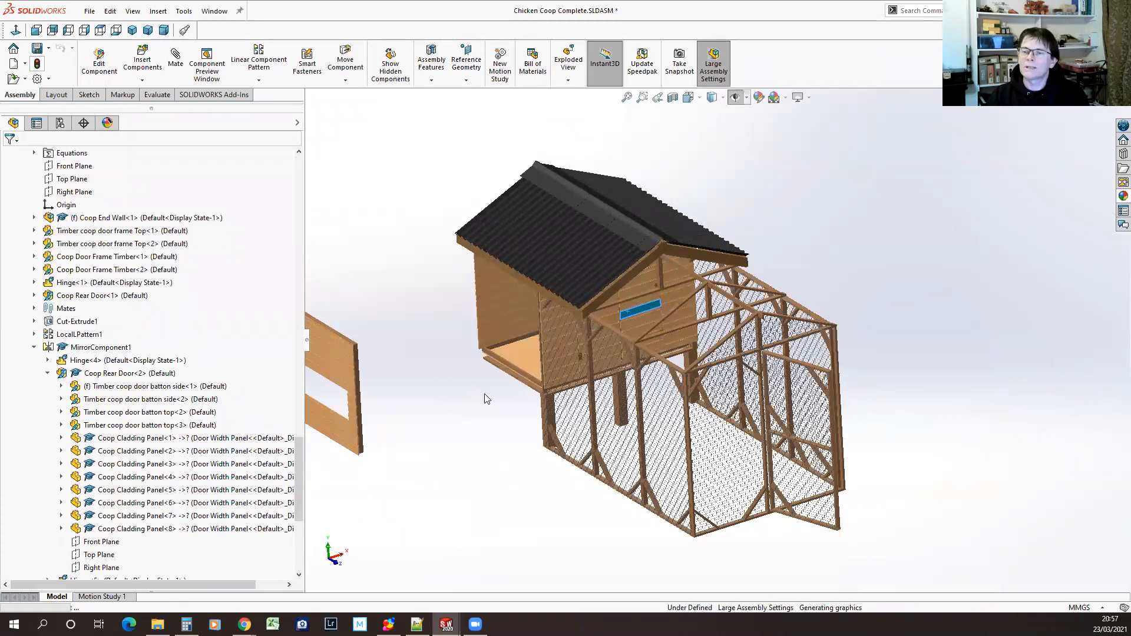
Try again to move the coop's end wall door, rebuild the assembly, and shift the framed panel behind the coop
middle_drag(495, 440, 530, 424)
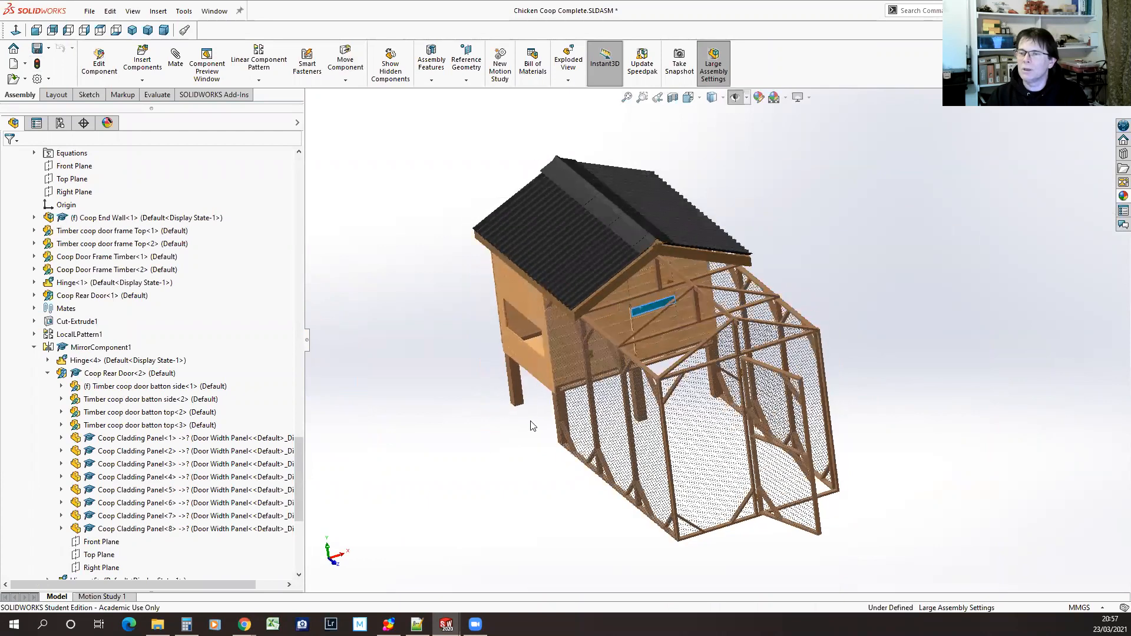
drag(639, 302, 700, 310)
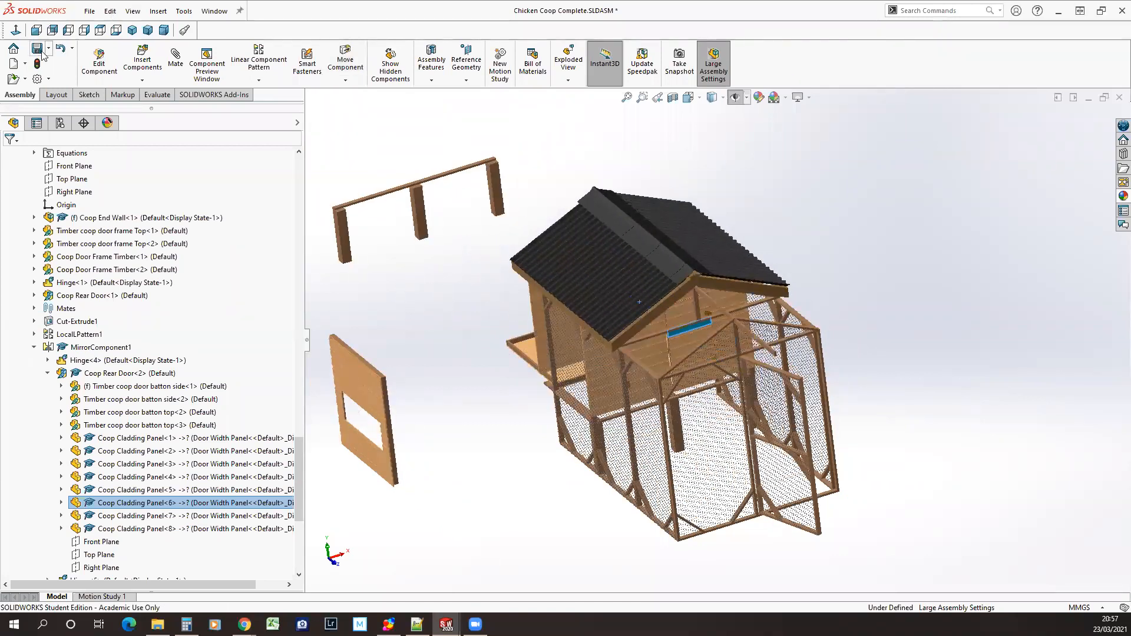
key(ctrl+z)
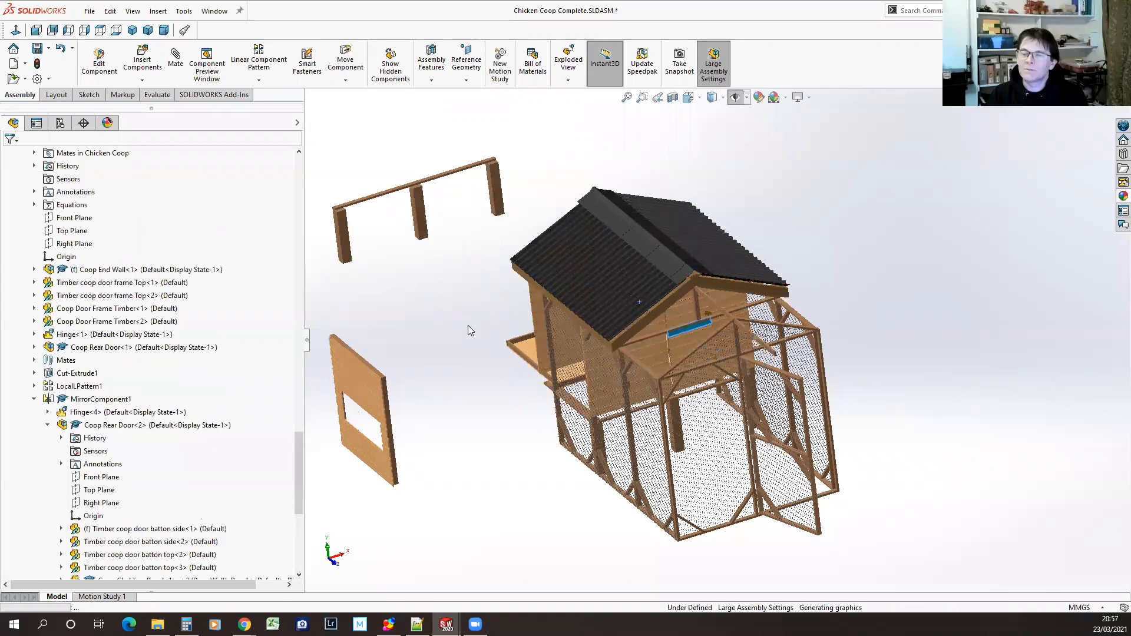
middle_drag(598, 511, 745, 528)
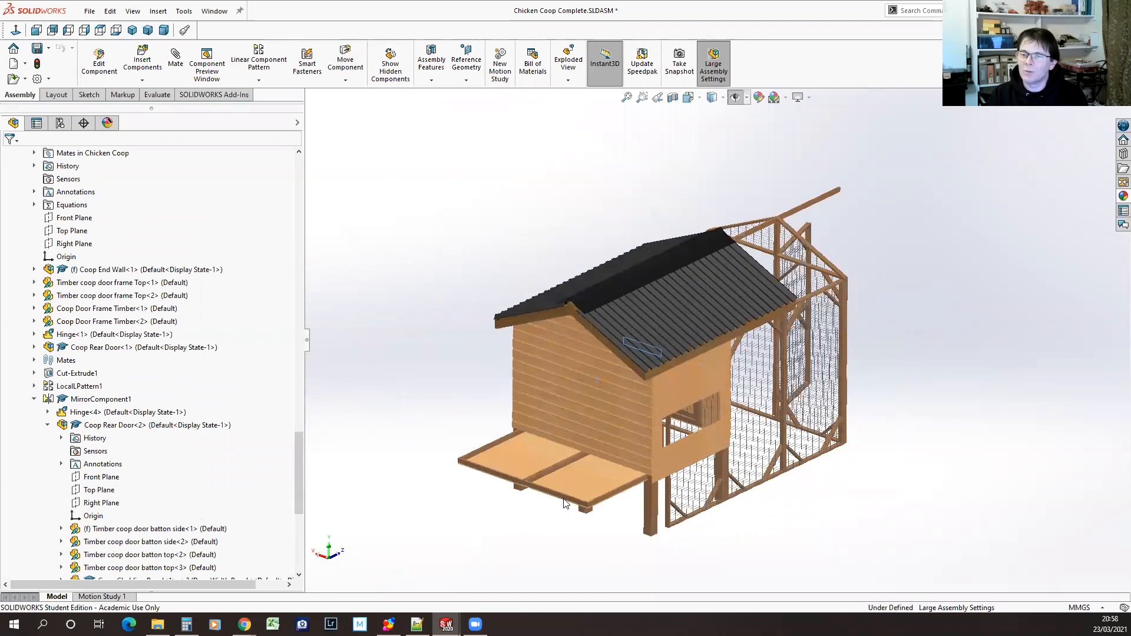
drag(562, 496, 625, 505)
middle_drag(716, 564, 691, 568)
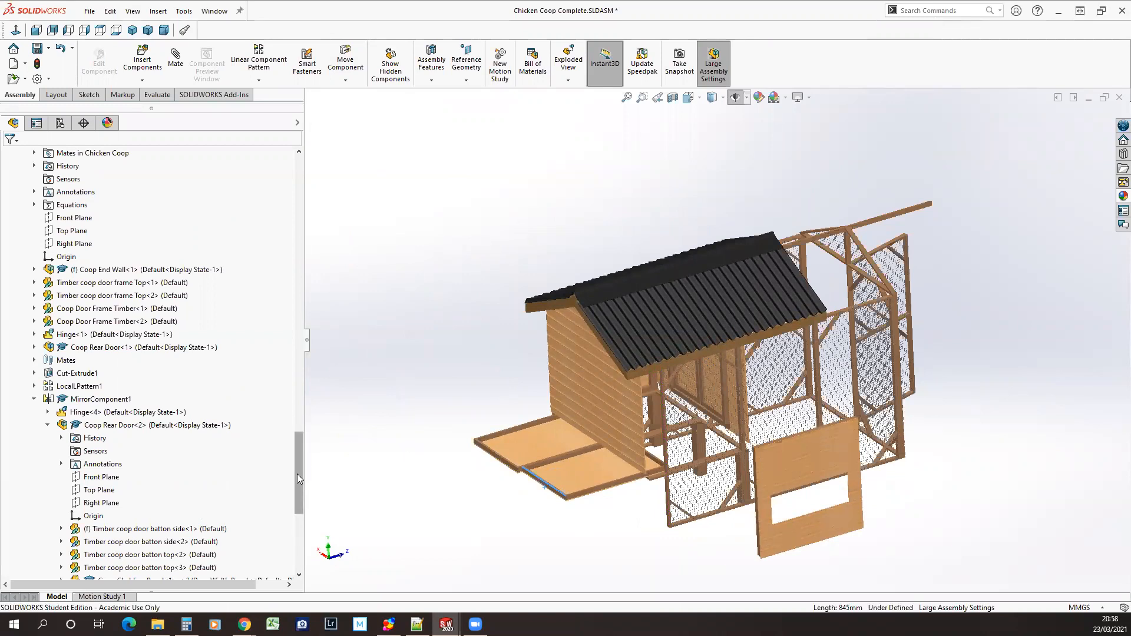
Expand the Mates of the Chicken Coop Complete assembly and review the listed mates
drag(297, 474, 297, 543)
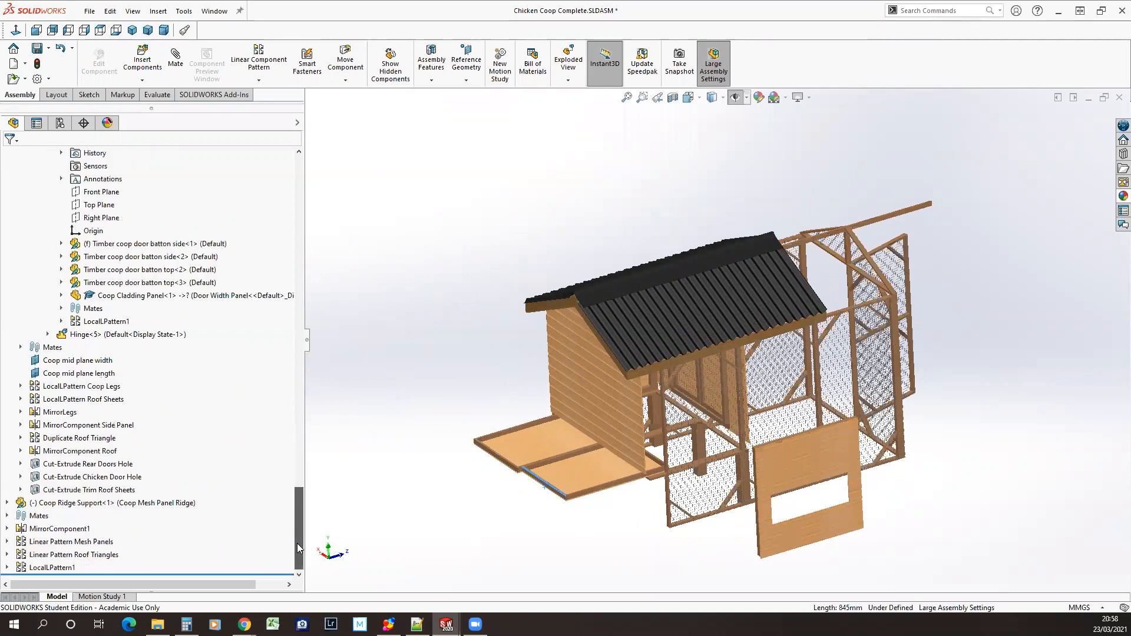
click(7, 516)
mouse_move(125, 507)
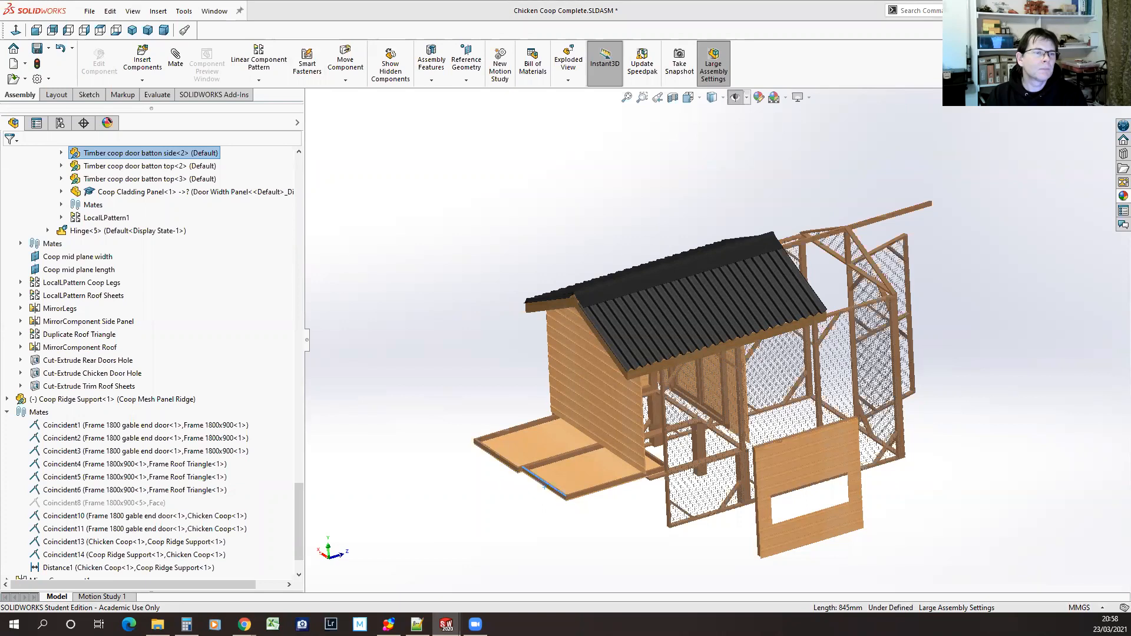
key(alt+Tab)
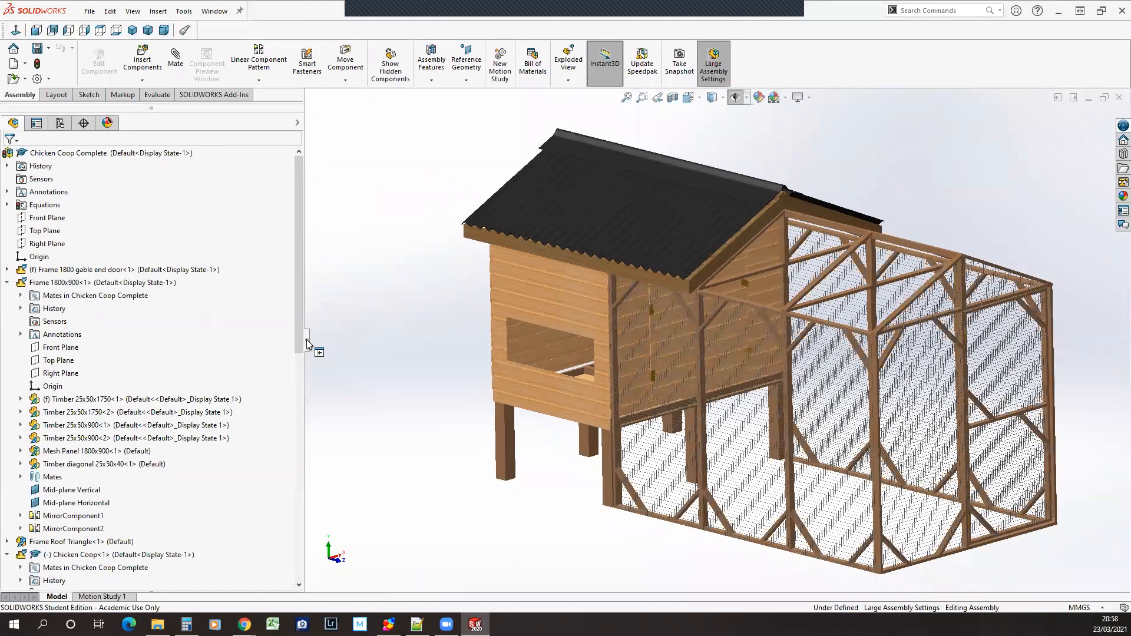
Narrow the feature tree and try to move the coop's end wall door by one of its cladding panels
drag(306, 344, 221, 341)
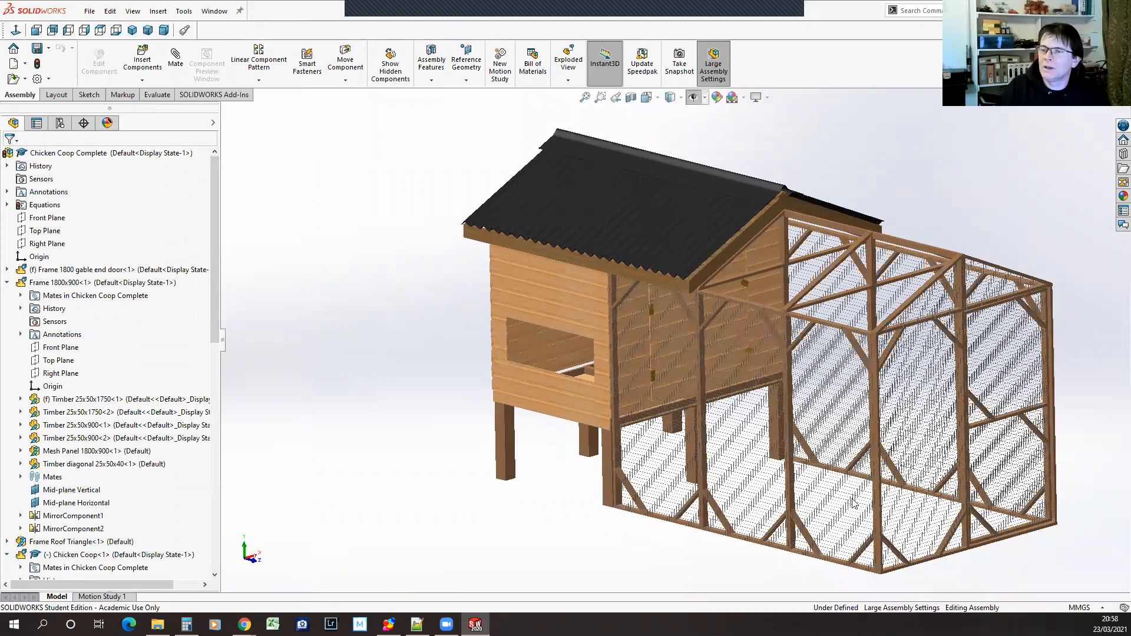
middle_drag(854, 503, 750, 285)
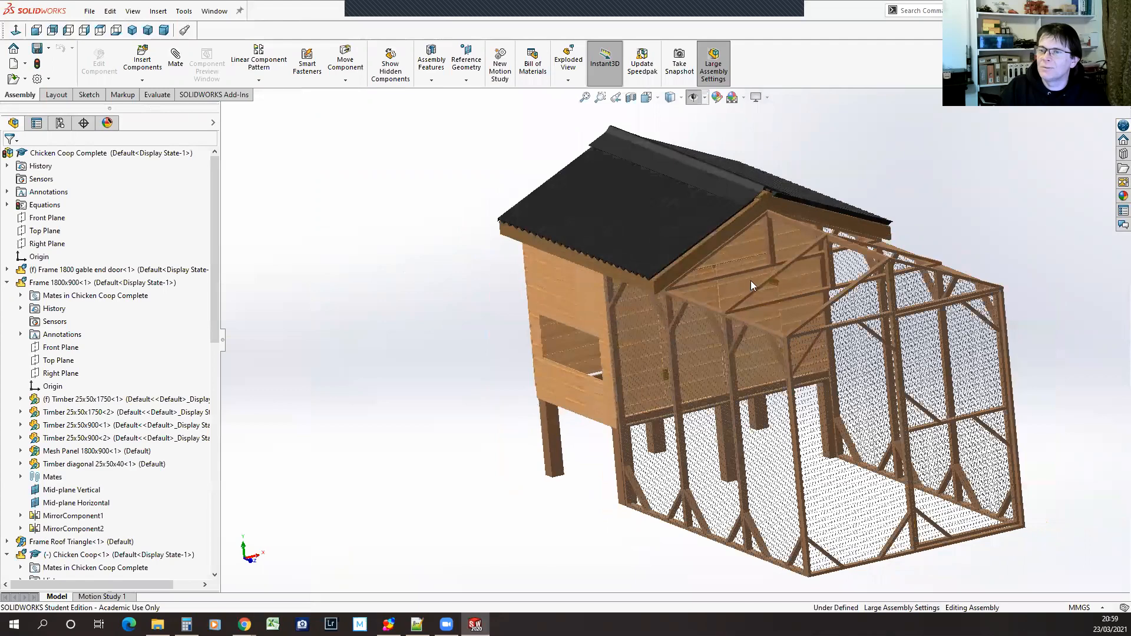
scroll(750, 281, down, 4)
drag(653, 332, 645, 364)
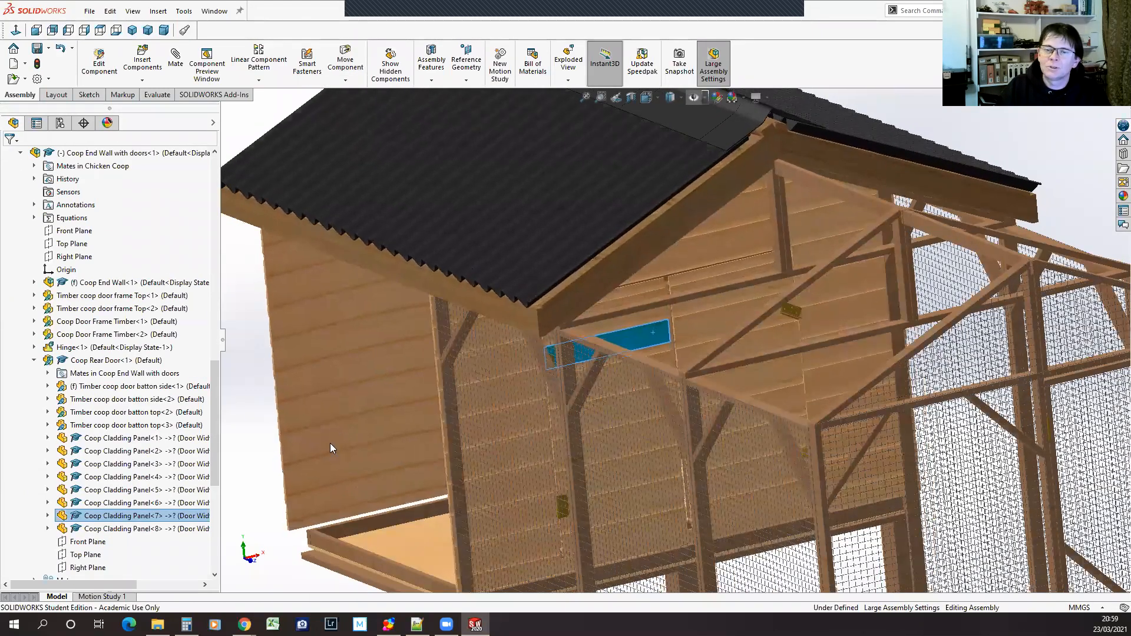
scroll(369, 424, up, 4)
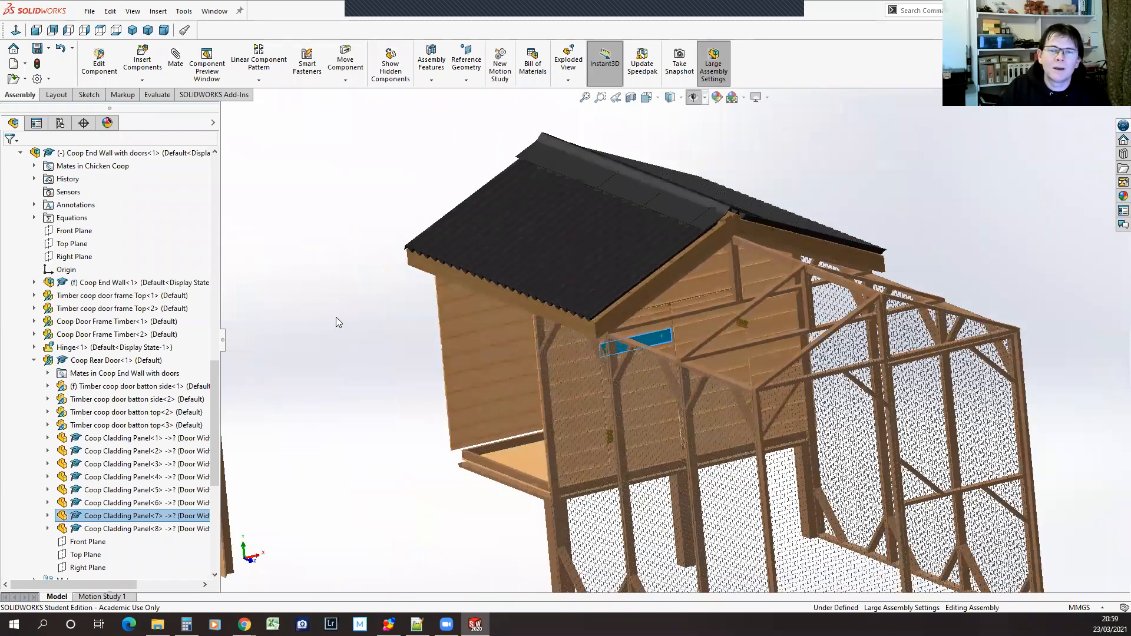
Collapse Coop Rear Door and all other expanded items in the Chicken Coop Complete feature tree
click(33, 360)
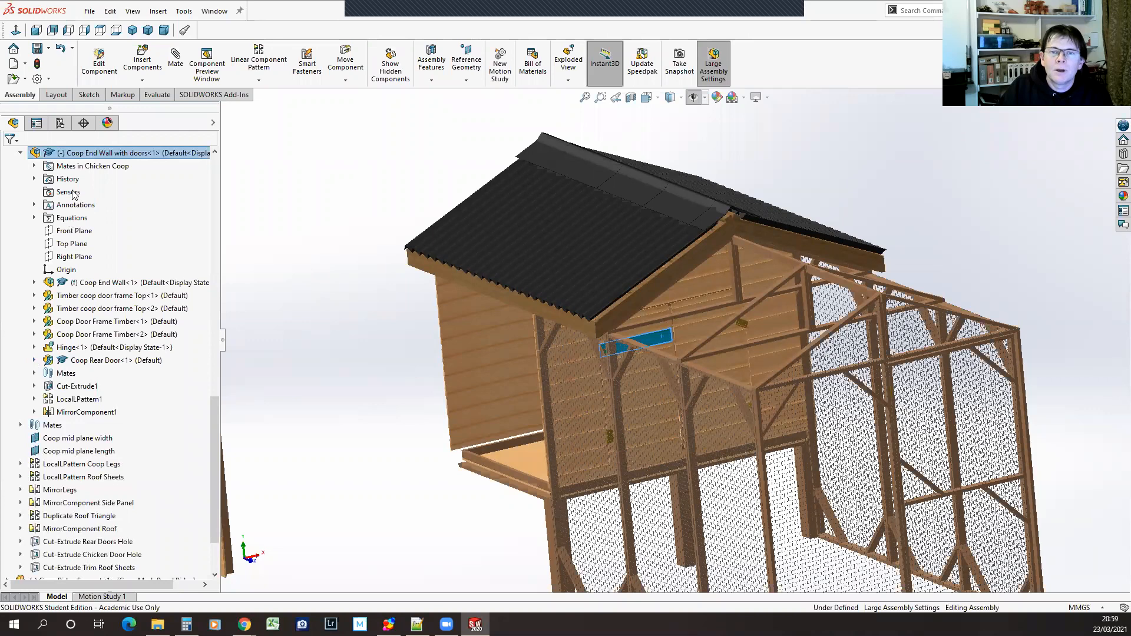
scroll(116, 264, up, 10)
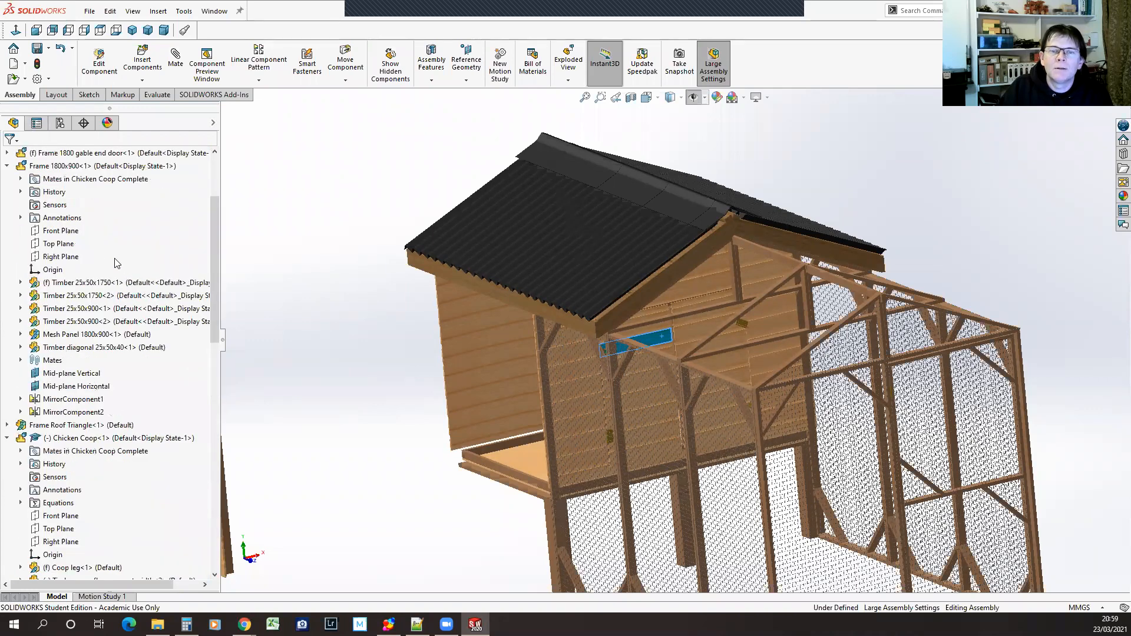
scroll(59, 443, up, 3)
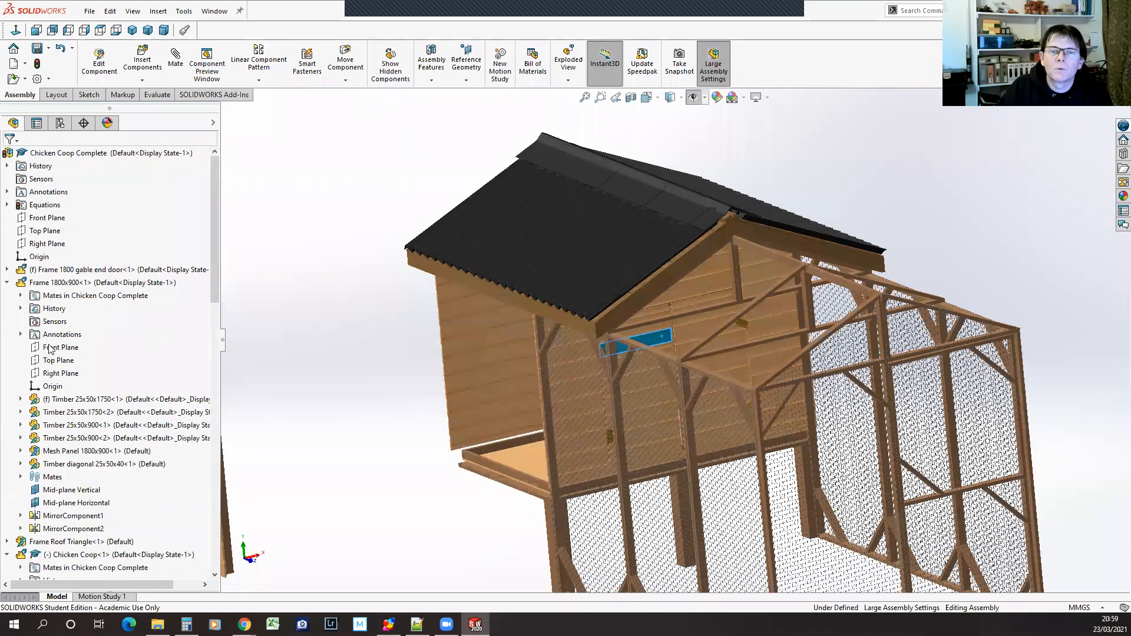
right_click(13, 154)
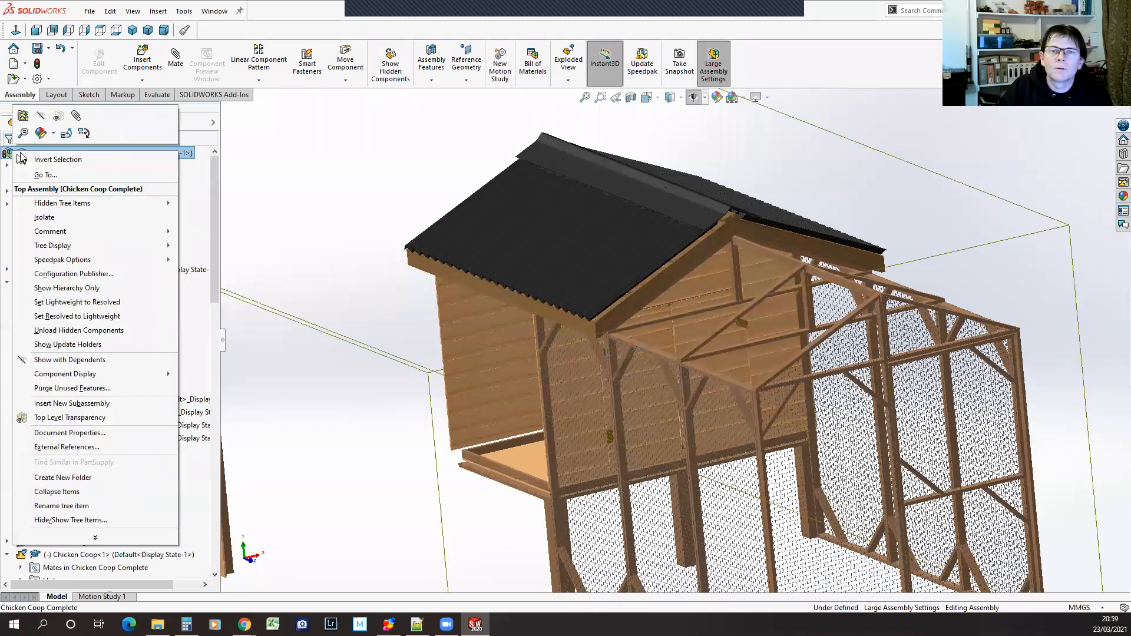
click(57, 493)
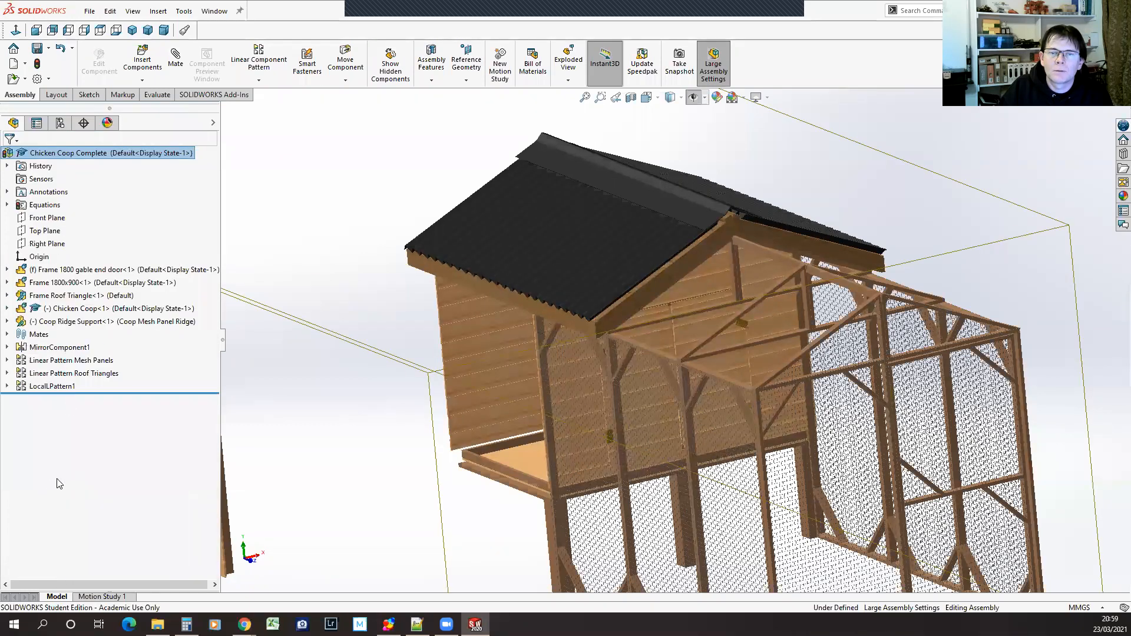
Open the Chicken Coop subassembly on its own, dismiss its rebuild errors, and try to move the rear door in its end wall
click(69, 310)
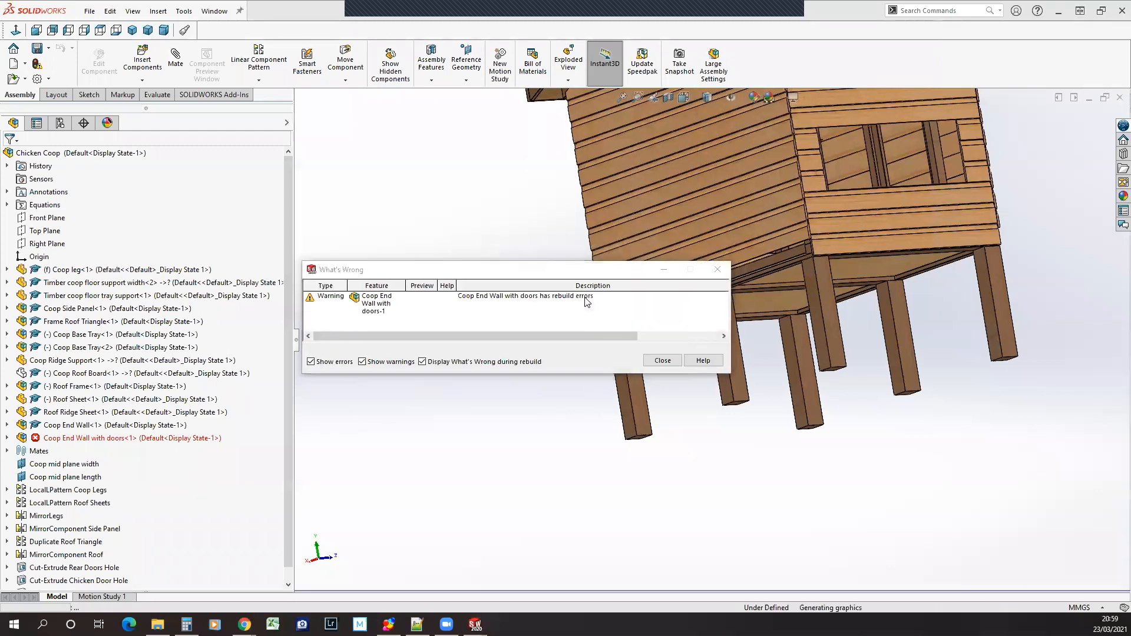
click(662, 360)
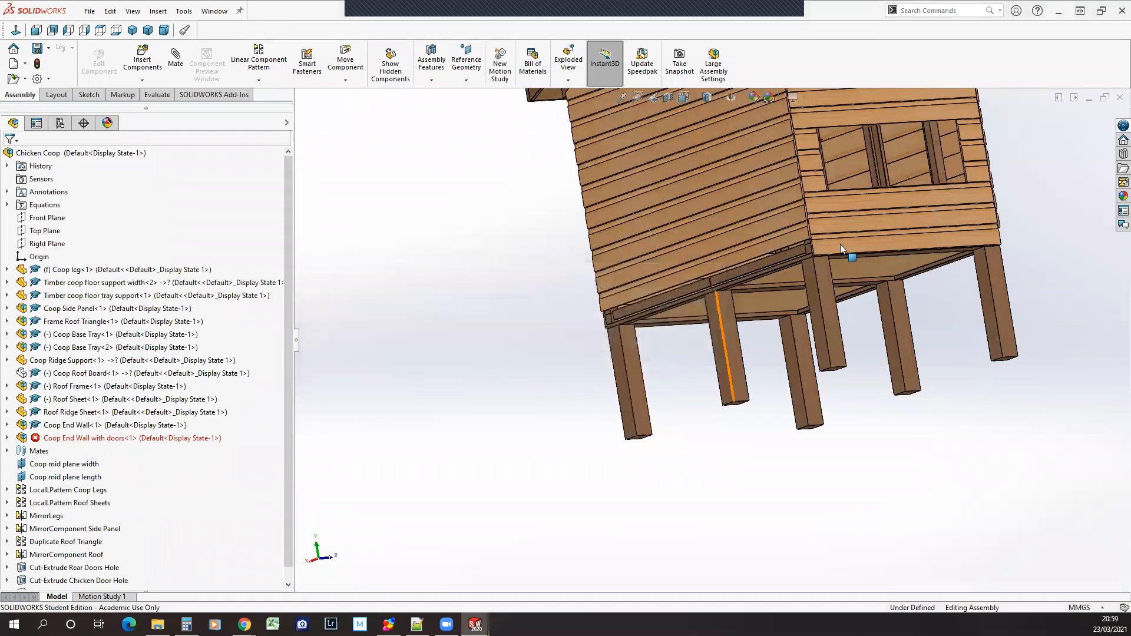
scroll(846, 192, up, 5)
middle_drag(864, 201, 843, 260)
scroll(923, 265, down, 3)
scroll(853, 275, up, 1)
middle_drag(869, 392, 851, 409)
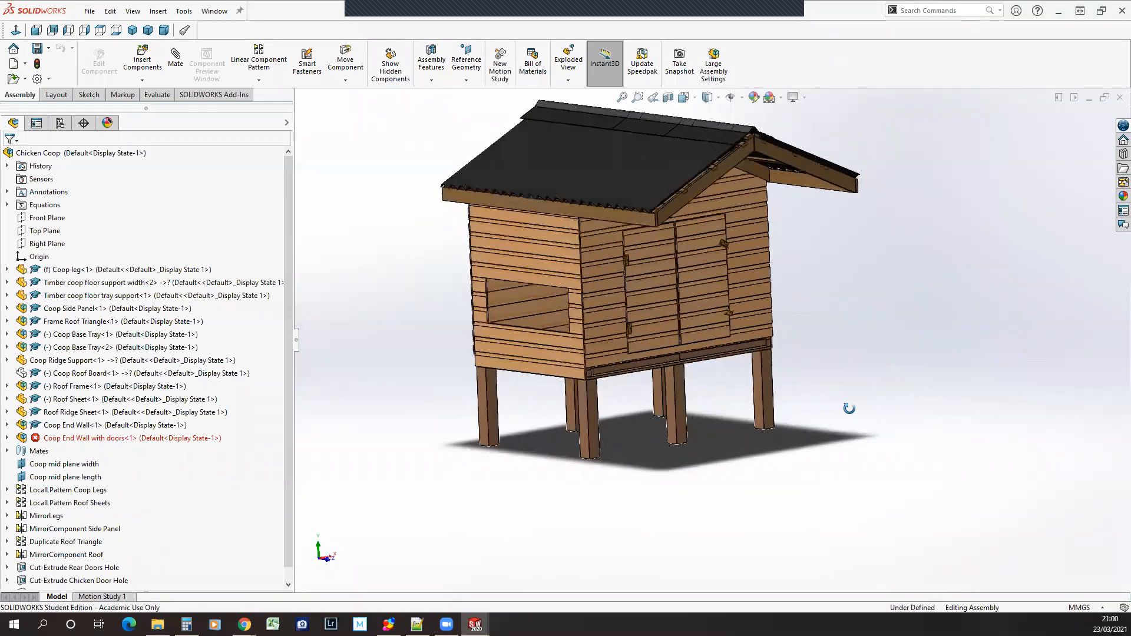
scroll(694, 189, down, 2)
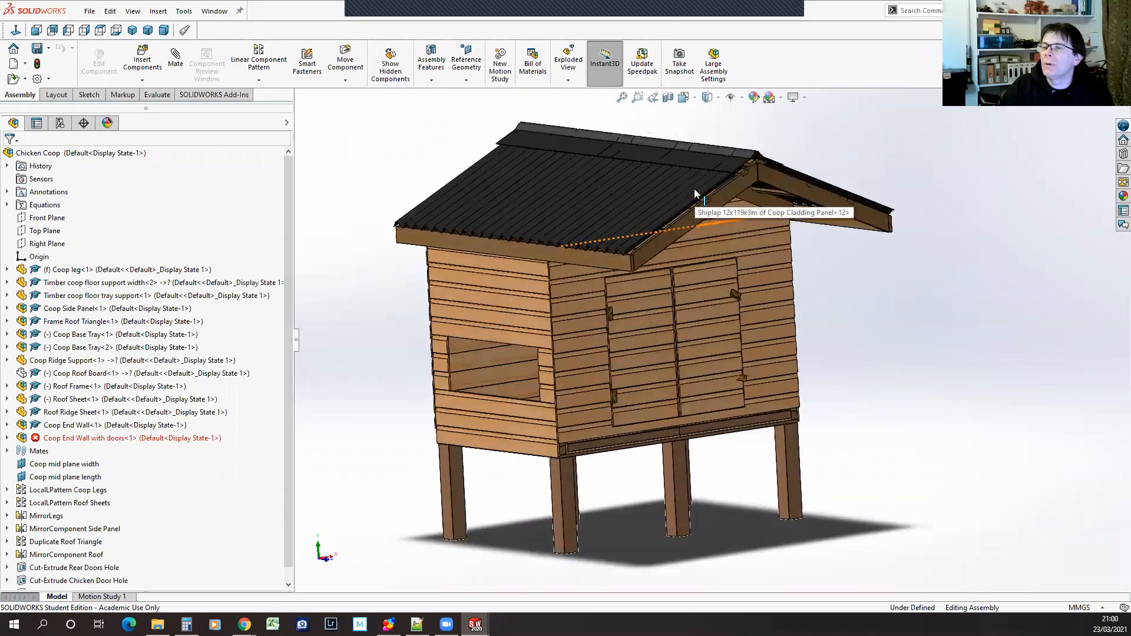
drag(666, 353, 641, 408)
Slide one of the coop's base trays out from under the end wall with doors
middle_drag(465, 522, 579, 498)
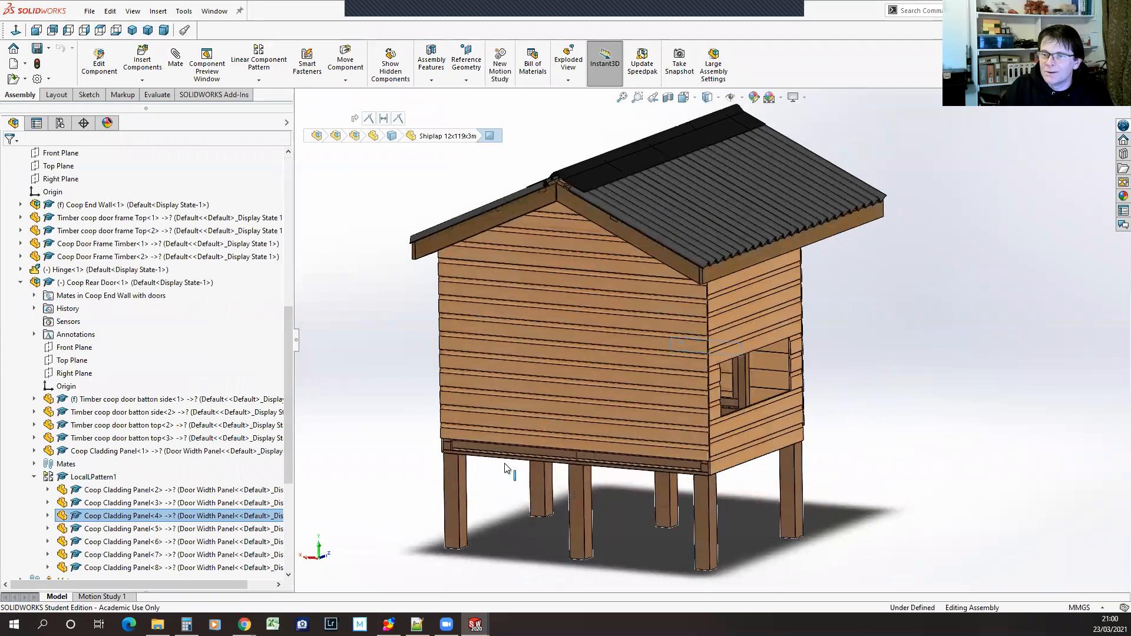
mouse_move(518, 458)
mouse_down()
mouse_move(466, 493)
mouse_move(434, 497)
mouse_move(510, 459)
mouse_up()
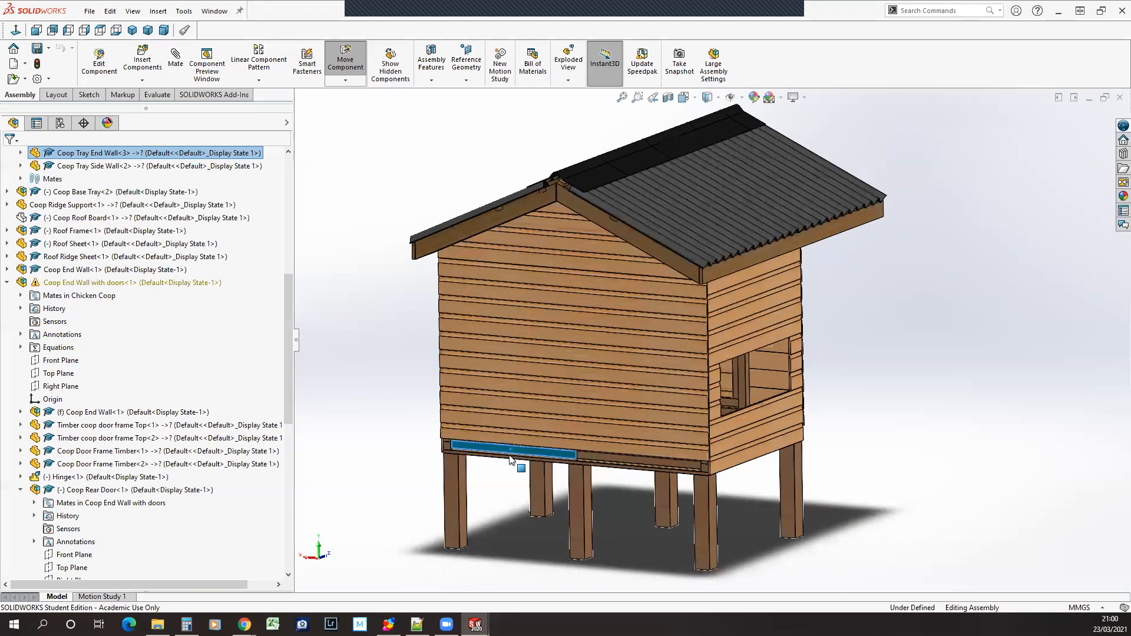
click(498, 487)
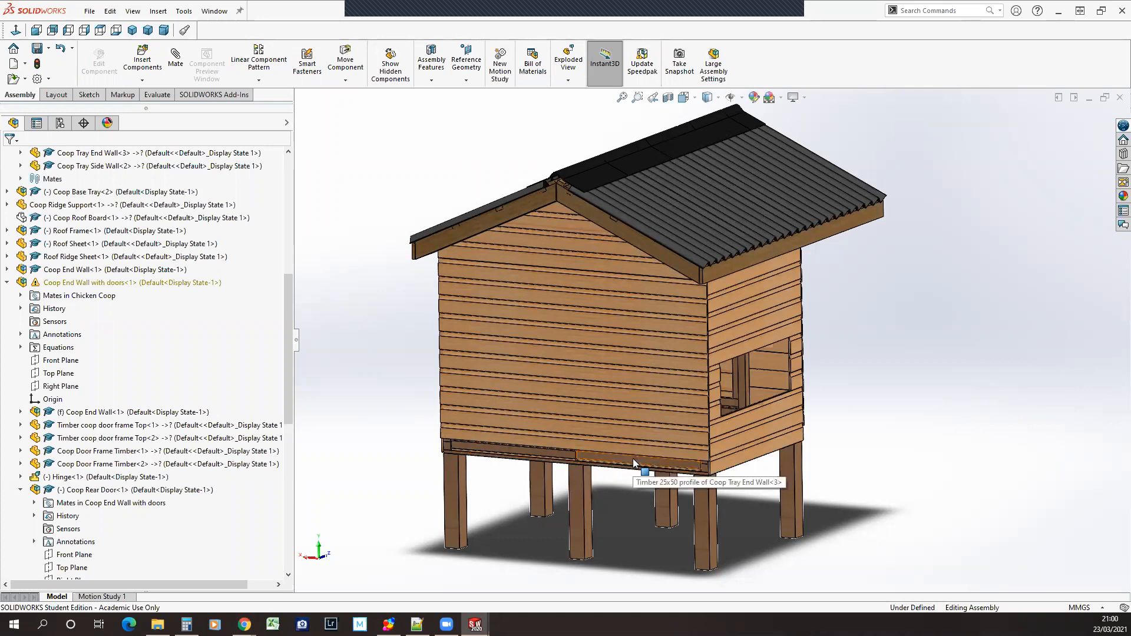
mouse_move(633, 458)
mouse_down()
mouse_move(592, 507)
mouse_move(637, 476)
mouse_up()
middle_drag(868, 503, 719, 448)
drag(714, 430, 662, 459)
Slide the extended base tray back under the coop so it sits flush with the end wall
click(665, 413)
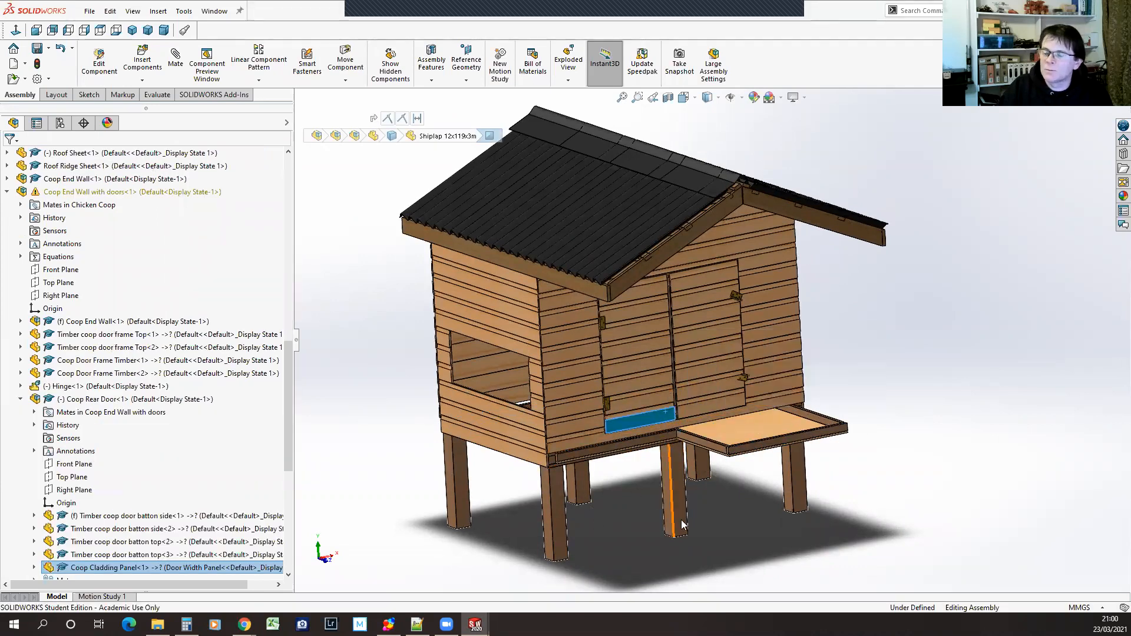
click(709, 439)
drag(709, 439, 685, 437)
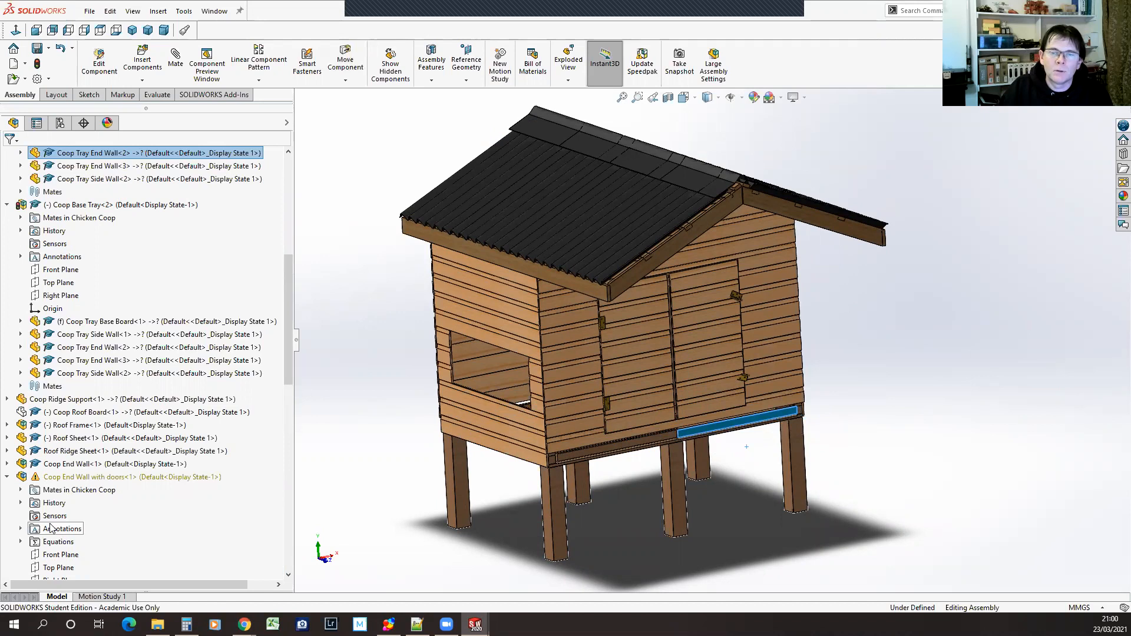
Swing the rear doors in Coop End Wall with doors and inspect the coop from its opposite side and underneath
click(22, 477)
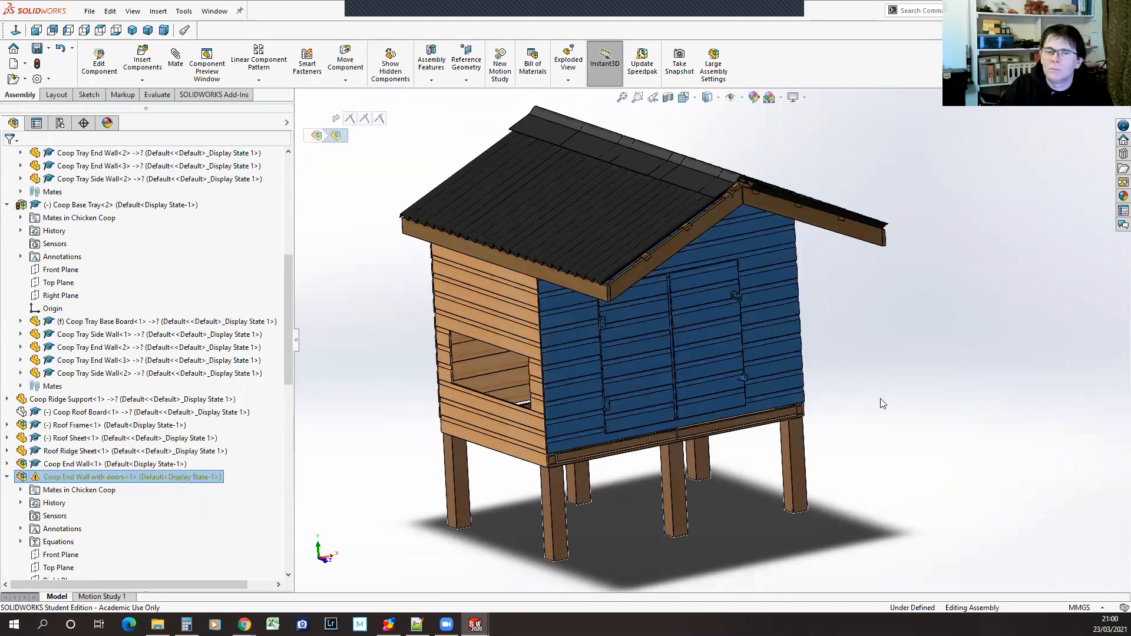
click(687, 394)
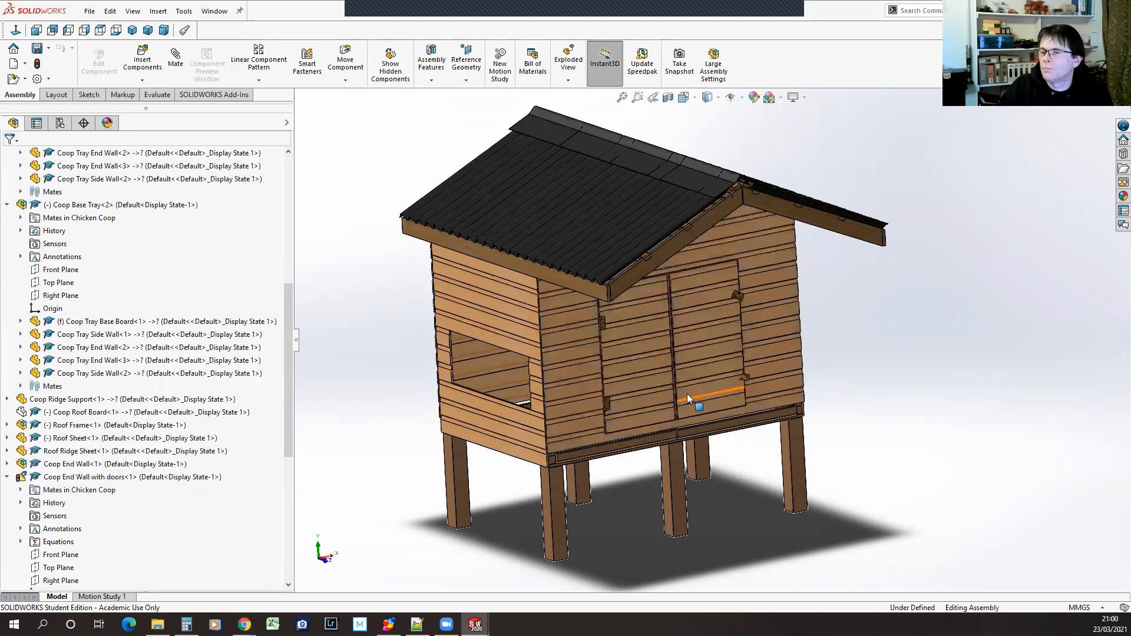
drag(728, 395, 692, 334)
scroll(723, 322, down, 10)
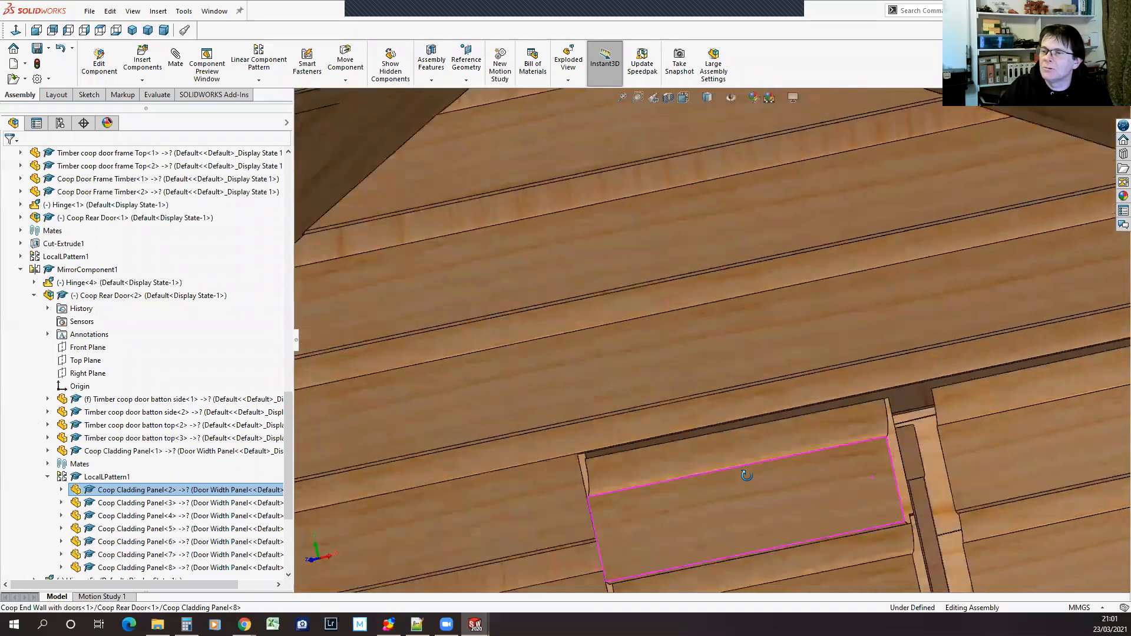
middle_drag(747, 475, 721, 513)
drag(919, 406, 757, 471)
scroll(824, 487, up, 10)
middle_drag(757, 472, 841, 464)
scroll(838, 461, down, 5)
mouse_move(1046, 464)
middle_down()
mouse_move(1023, 451)
mouse_move(942, 469)
mouse_move(879, 444)
mouse_move(955, 430)
mouse_move(952, 449)
mouse_move(1026, 458)
middle_up()
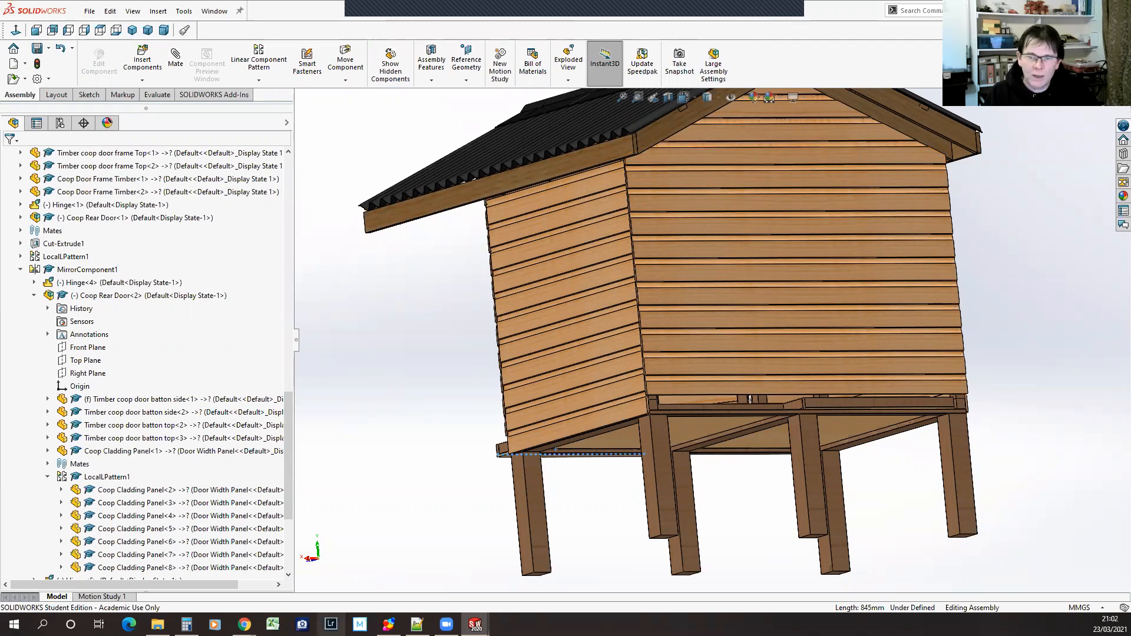
Switch to Google Chrome and open the CAD Club page from the Makespace Clubs Directory
mouse_move(244, 625)
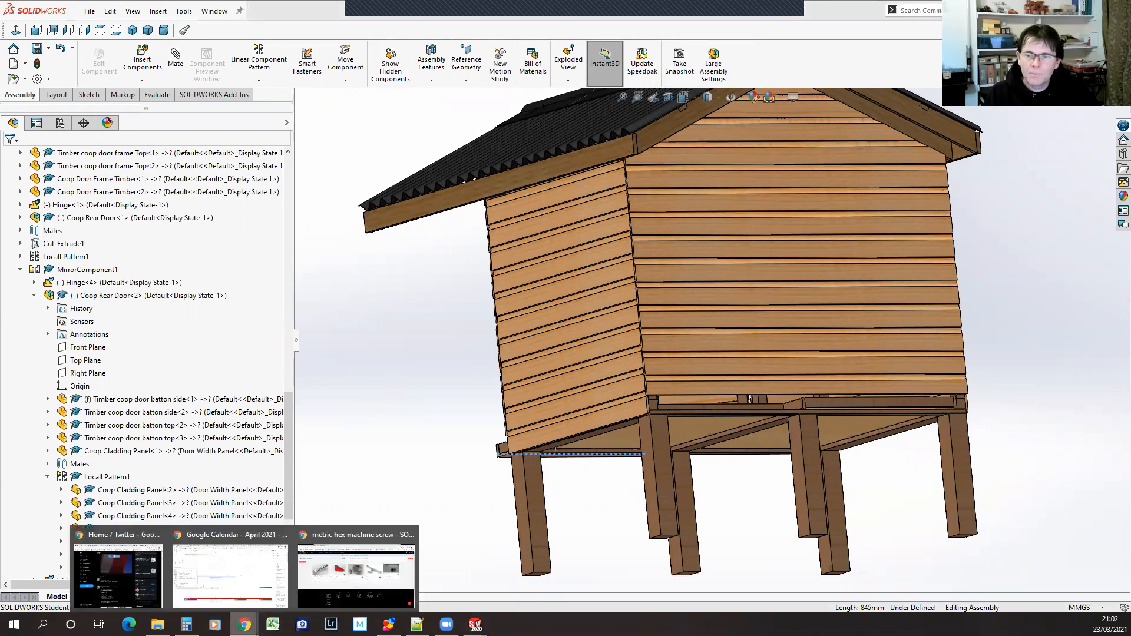
click(336, 541)
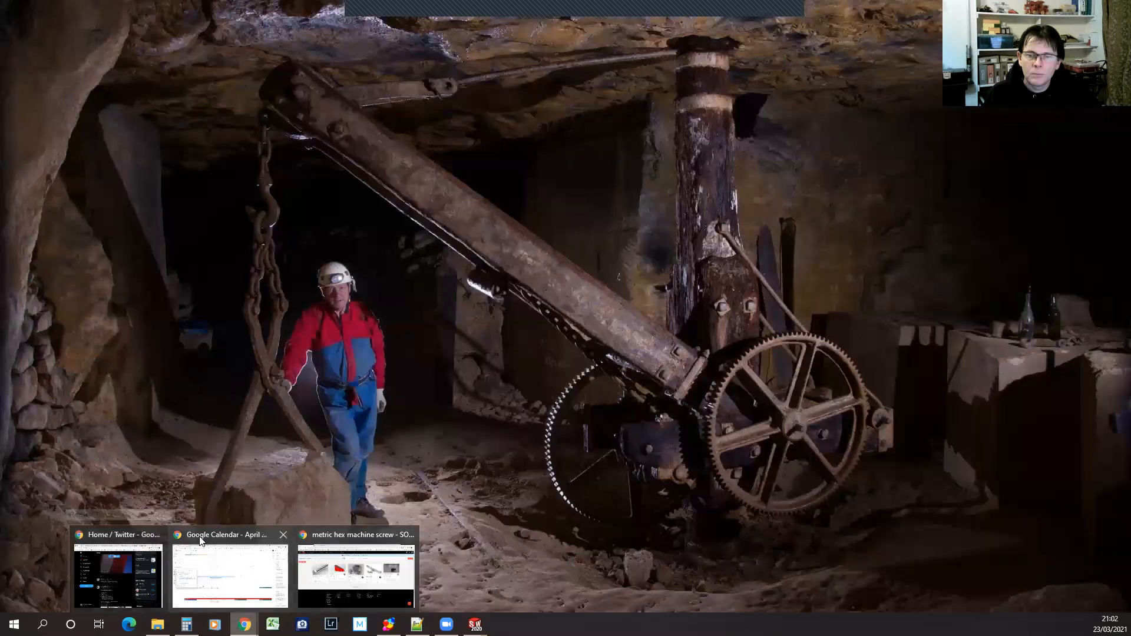
click(199, 535)
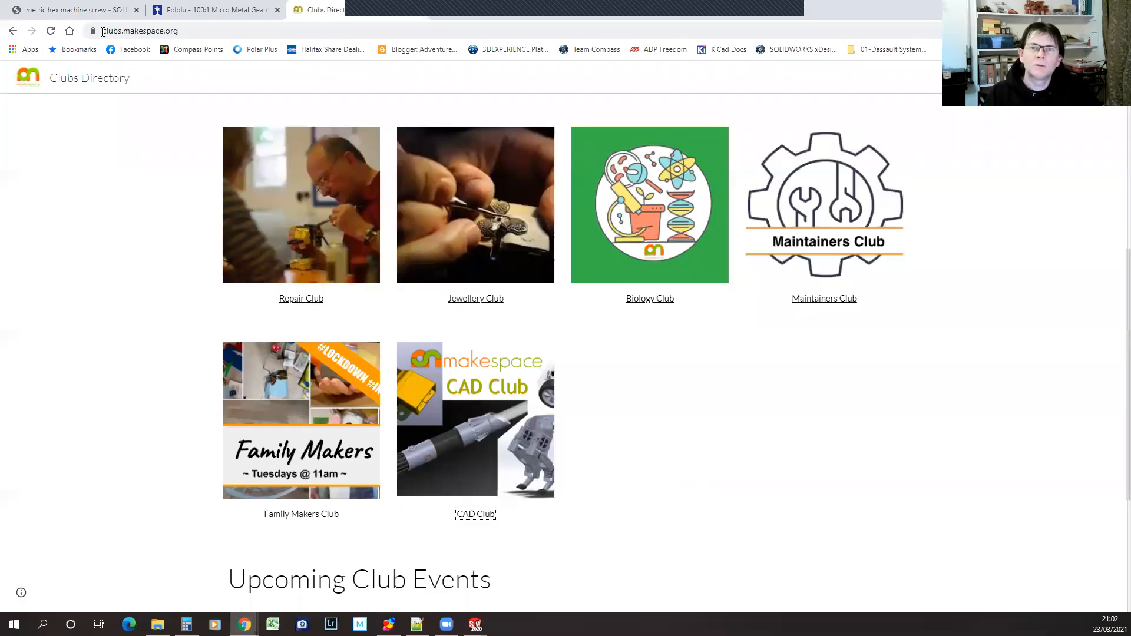
click(487, 516)
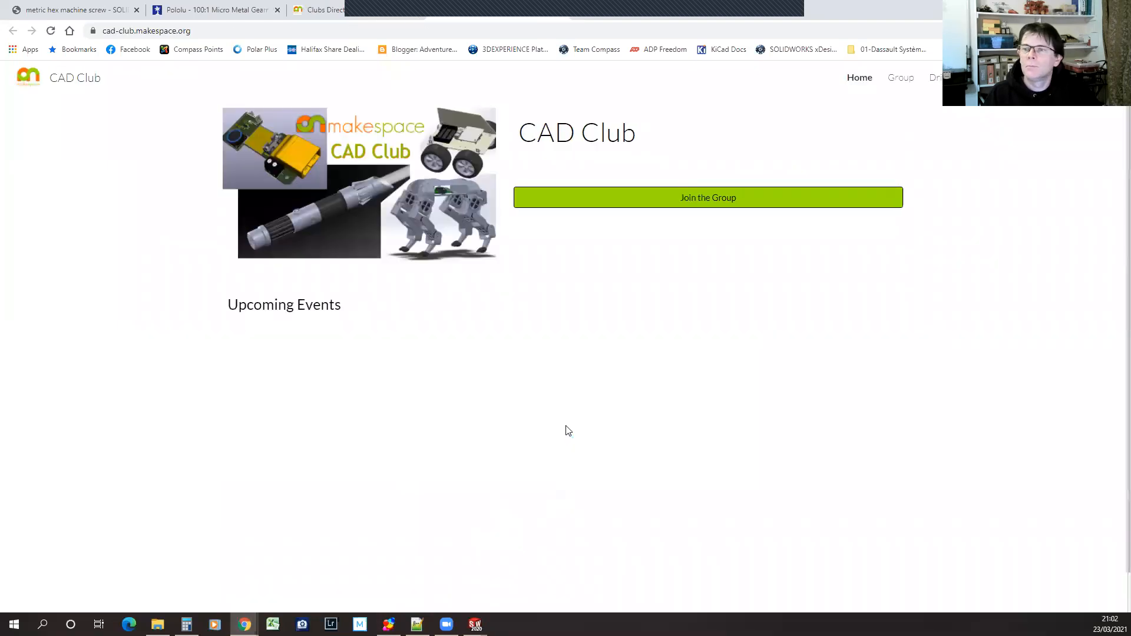